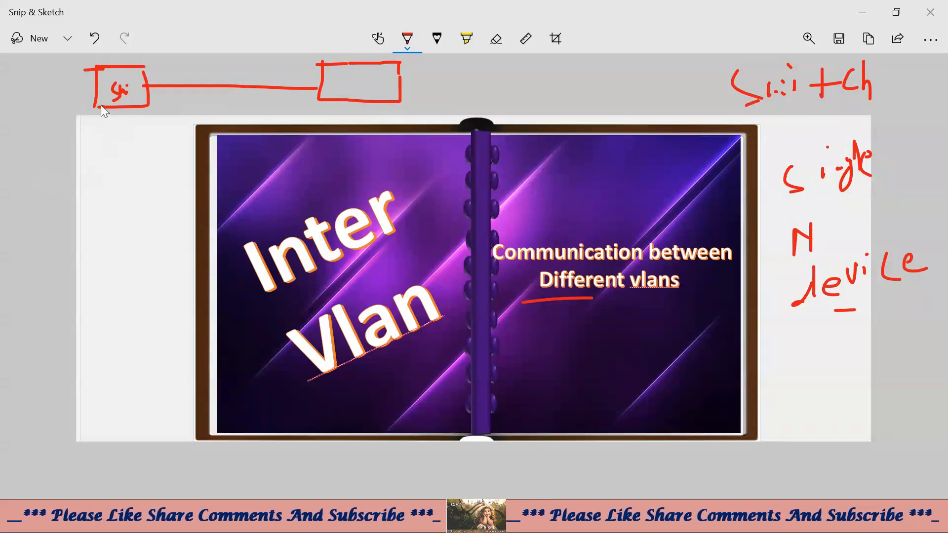
- Draw red port lines and port groups around the S1 switch box
{"action": "mouse_move", "coordinate": [101, 106]}
{"action": "left_mouse_down"}
{"action": "mouse_move", "coordinate": [93, 133]}
{"action": "mouse_move", "coordinate": [115, 129]}
{"action": "left_mouse_up"}
{"action": "mouse_move", "coordinate": [118, 113]}
{"action": "left_mouse_down"}
{"action": "mouse_move", "coordinate": [123, 131]}
{"action": "mouse_move", "coordinate": [148, 126]}
{"action": "left_mouse_up"}
{"action": "left_click", "coordinate": [99, 132]}
{"action": "left_click_drag", "start_coordinate": [99, 172], "coordinate": [153, 168]}
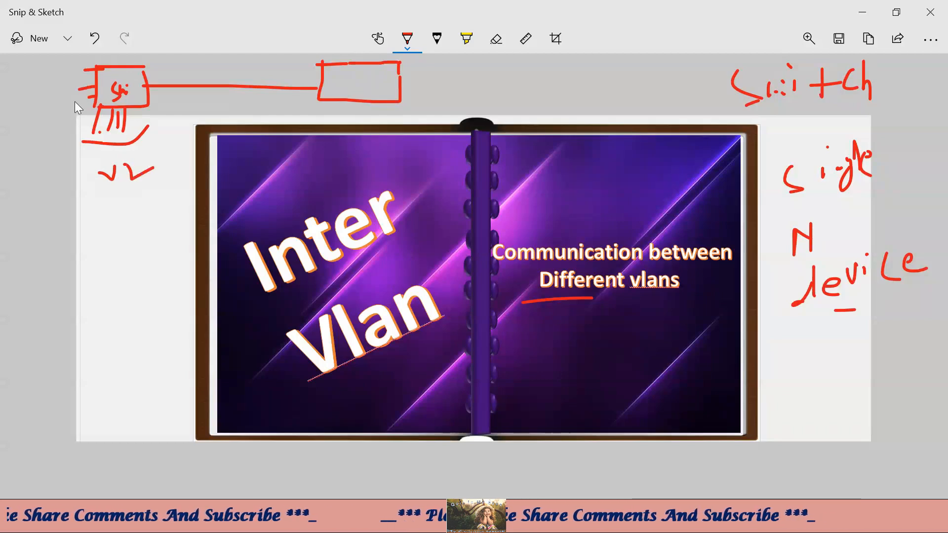
{"action": "mouse_move", "coordinate": [92, 78]}
{"action": "left_mouse_down"}
{"action": "mouse_move", "coordinate": [65, 89]}
{"action": "mouse_move", "coordinate": [64, 124]}
{"action": "mouse_move", "coordinate": [32, 117]}
{"action": "mouse_move", "coordinate": [22, 126]}
{"action": "left_mouse_up"}
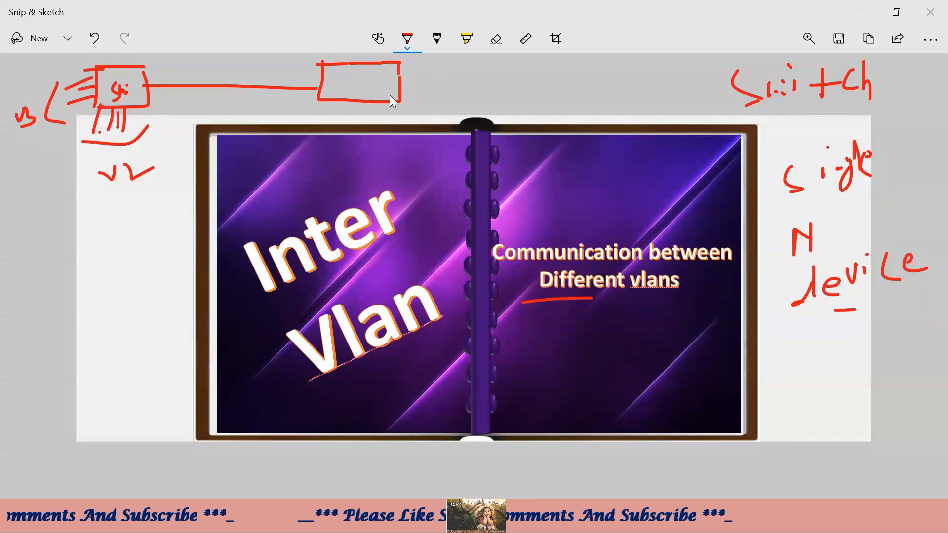
- Label the right box S2 and draw its port lines and VLAN label
{"action": "left_click_drag", "start_coordinate": [402, 85], "coordinate": [438, 93]}
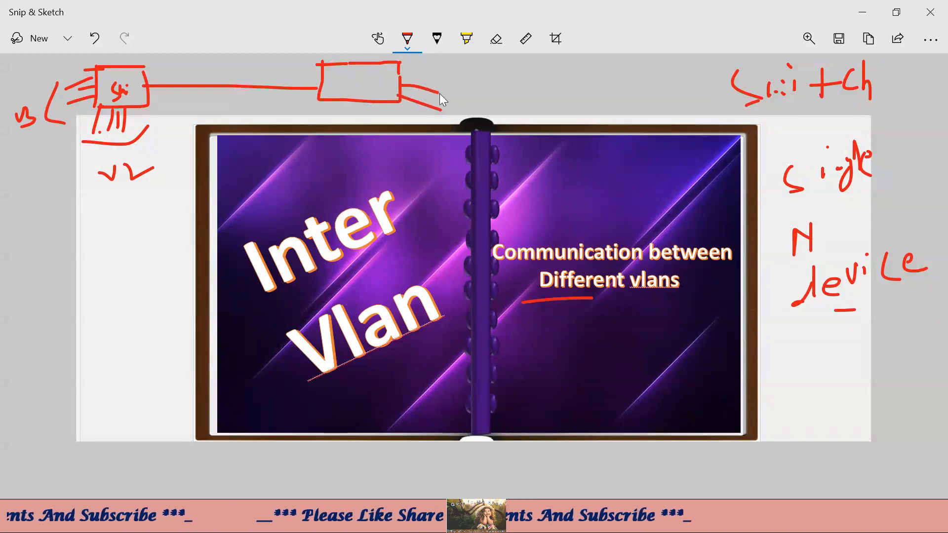
{"action": "left_click_drag", "start_coordinate": [346, 76], "coordinate": [343, 94]}
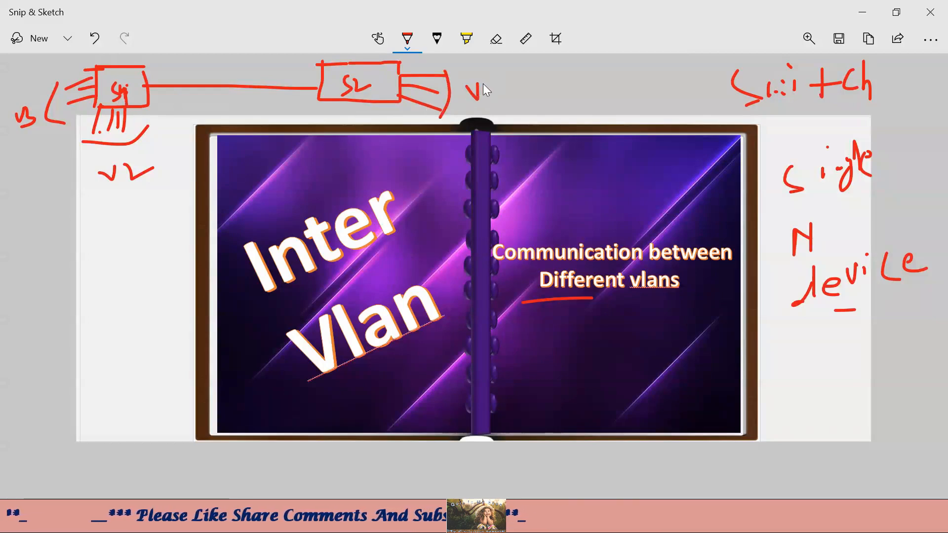
{"action": "left_click_drag", "start_coordinate": [483, 84], "coordinate": [514, 78]}
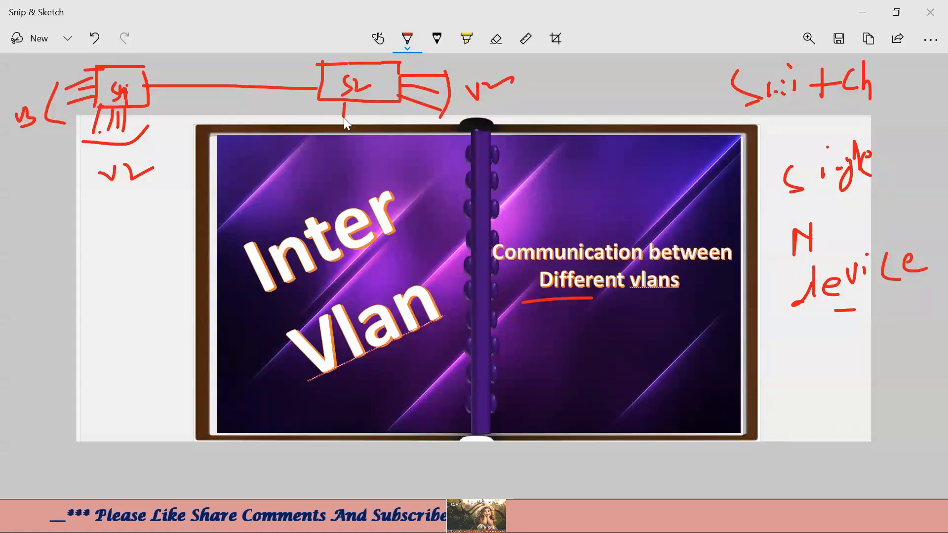
{"action": "mouse_move", "coordinate": [364, 101]}
{"action": "left_mouse_down"}
{"action": "mouse_move", "coordinate": [364, 120]}
{"action": "mouse_move", "coordinate": [377, 126]}
{"action": "left_mouse_up"}
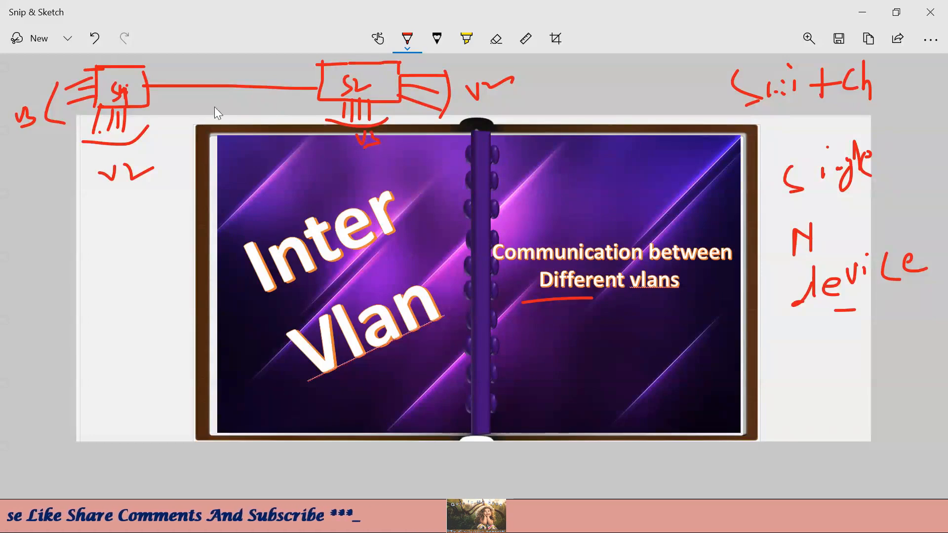
{"action": "left_click", "coordinate": [265, 102]}
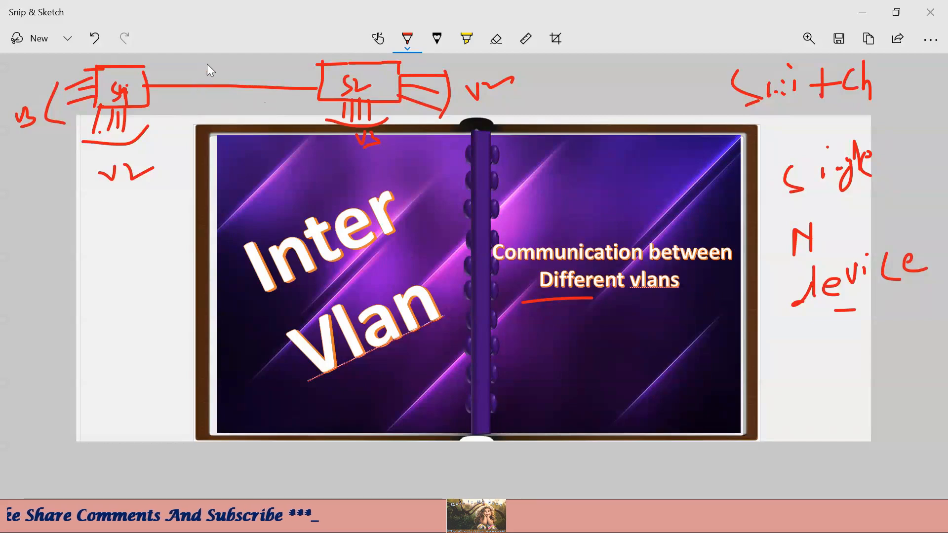
- Mark the link between the two switches with an underlined t
{"action": "left_click_drag", "start_coordinate": [207, 63], "coordinate": [210, 78]}
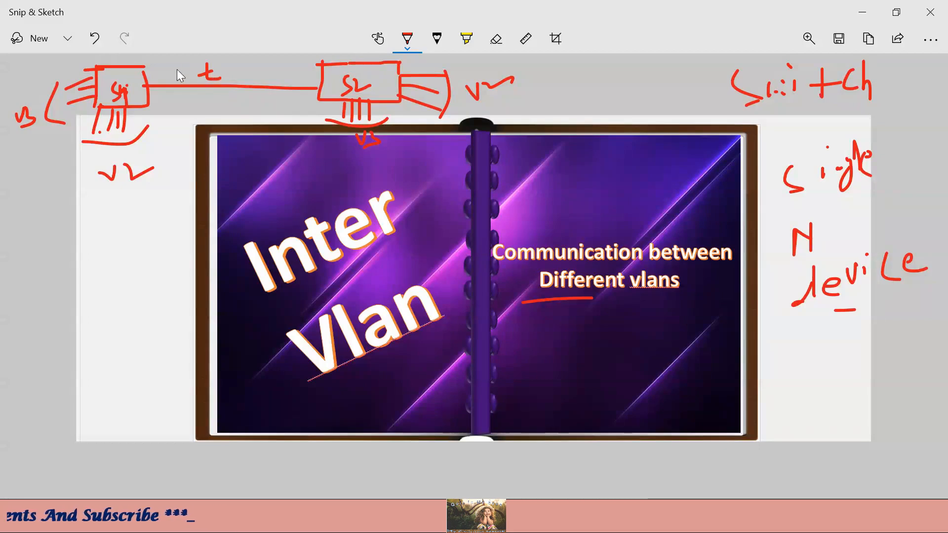
{"action": "left_click_drag", "start_coordinate": [233, 73], "coordinate": [247, 65]}
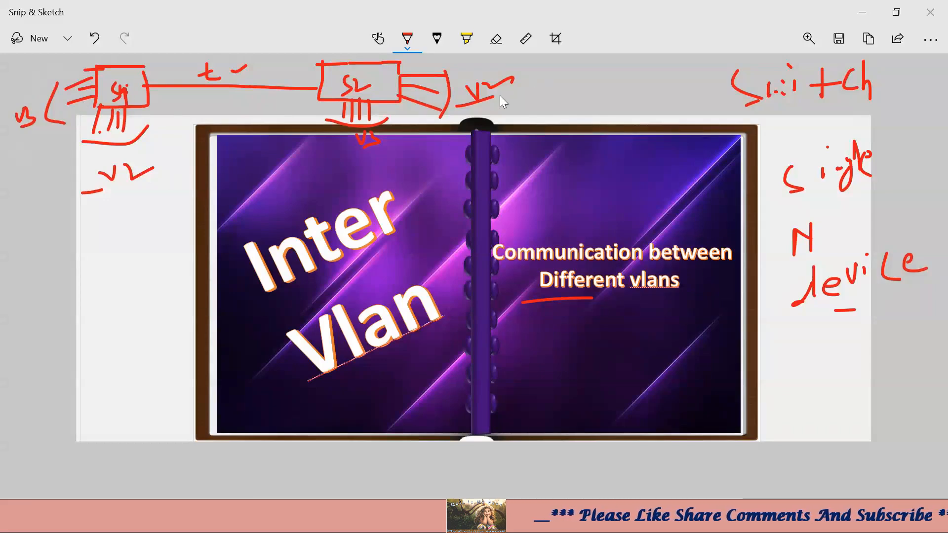
{"action": "left_click_drag", "start_coordinate": [202, 87], "coordinate": [214, 85]}
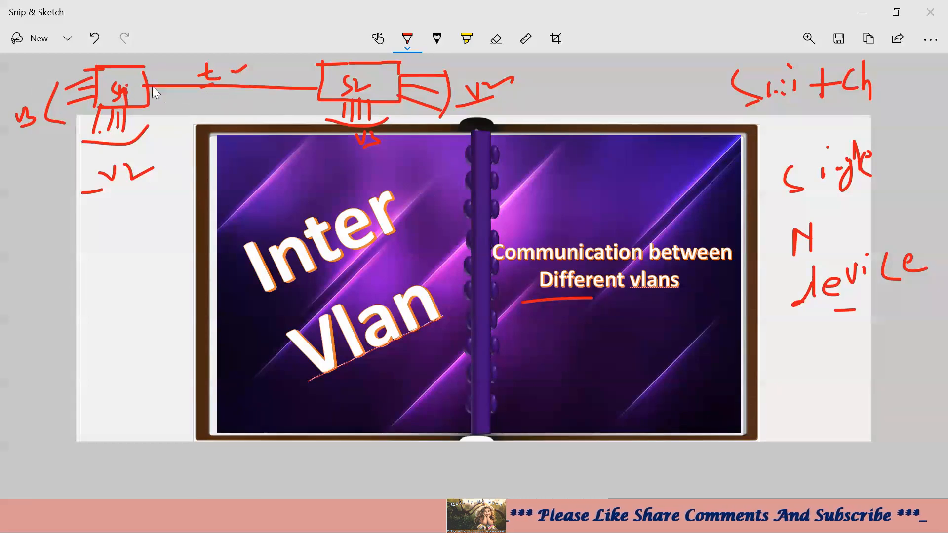
- Write the VLAN range 1-1005 under the trunk line between S1 and S2
{"action": "left_click", "coordinate": [144, 83]}
{"action": "left_click", "coordinate": [158, 78]}
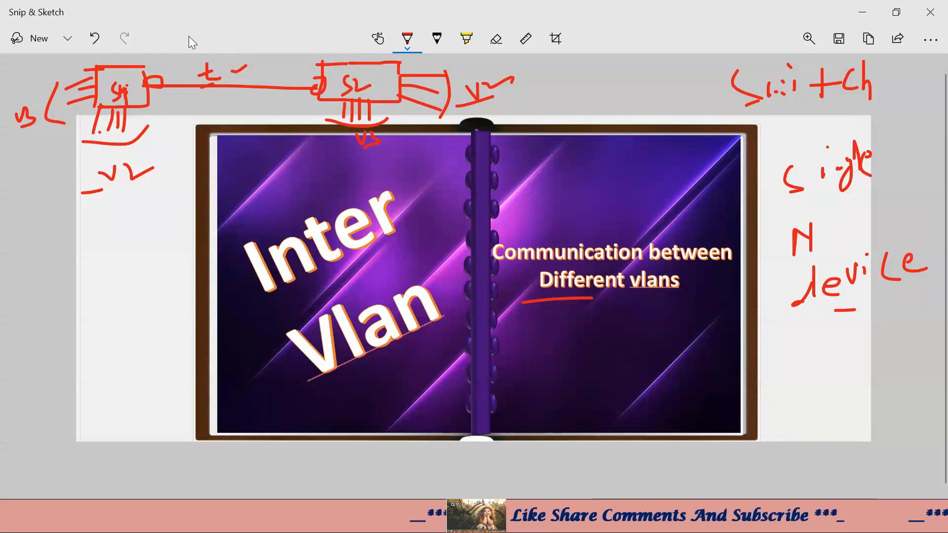
{"action": "left_click_drag", "start_coordinate": [175, 96], "coordinate": [184, 94]}
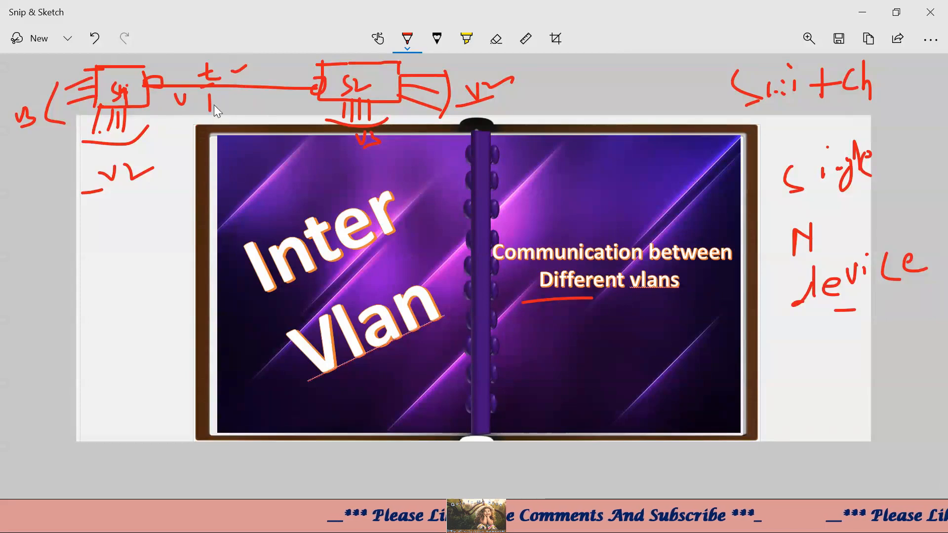
{"action": "left_click_drag", "start_coordinate": [234, 95], "coordinate": [235, 109]}
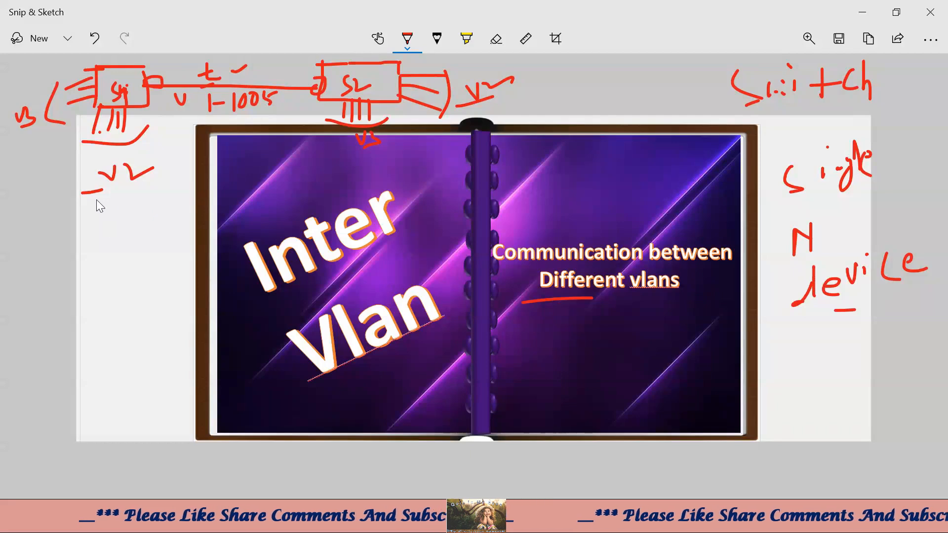
- Underline the v2 labels under each switch and add dashes below them
{"action": "left_click_drag", "start_coordinate": [83, 194], "coordinate": [161, 182]}
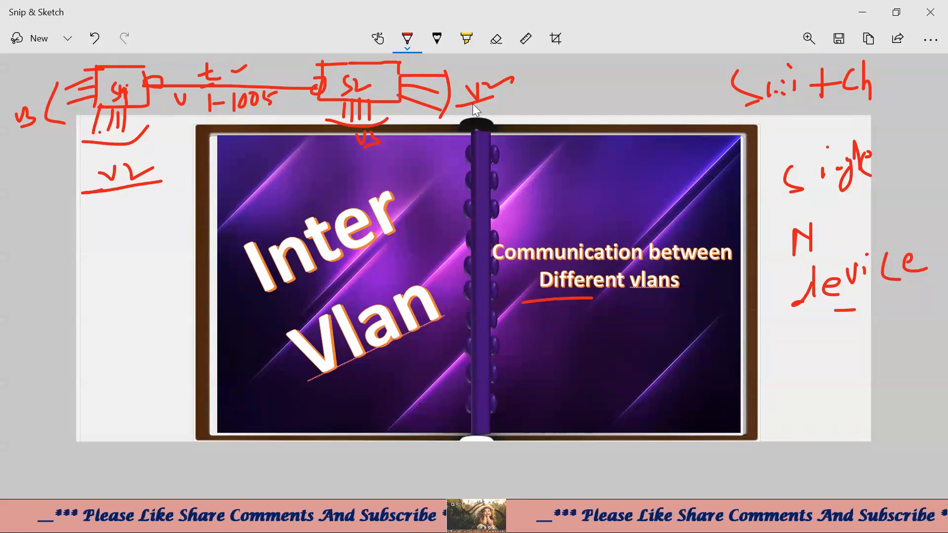
{"action": "left_click_drag", "start_coordinate": [474, 105], "coordinate": [521, 92]}
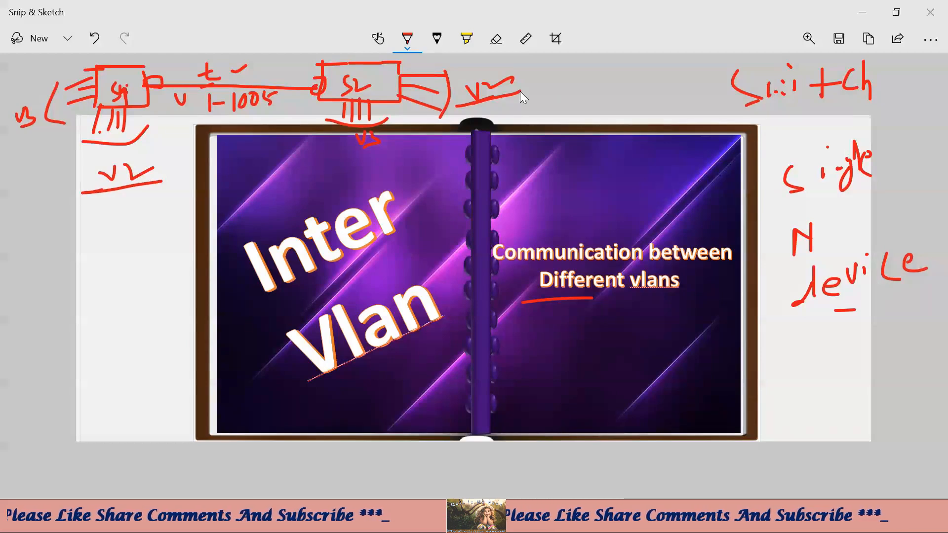
{"action": "left_click_drag", "start_coordinate": [17, 156], "coordinate": [47, 148]}
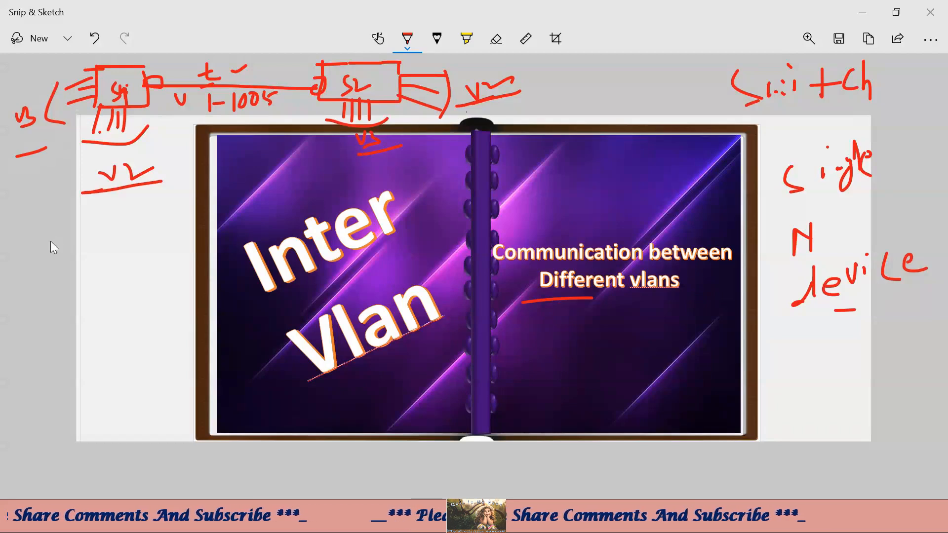
{"action": "left_click_drag", "start_coordinate": [112, 205], "coordinate": [123, 208]}
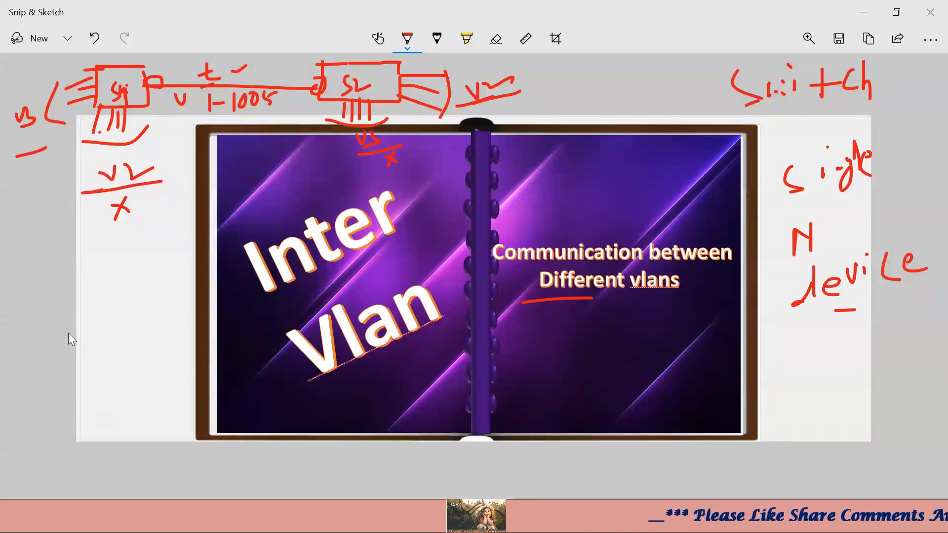
- Handwrite 'V1: 192.164.1.0' in the left margin
{"action": "mouse_move", "coordinate": [30, 300]}
{"action": "left_mouse_down"}
{"action": "mouse_move", "coordinate": [53, 314]}
{"action": "mouse_move", "coordinate": [133, 262]}
{"action": "left_mouse_up"}
{"action": "left_click", "coordinate": [64, 290]}
{"action": "left_click", "coordinate": [125, 262]}
{"action": "mouse_move", "coordinate": [157, 226]}
{"action": "left_mouse_down"}
{"action": "mouse_move", "coordinate": [154, 237]}
{"action": "mouse_move", "coordinate": [171, 232]}
{"action": "left_mouse_up"}
{"action": "left_click", "coordinate": [191, 228]}
{"action": "mouse_move", "coordinate": [209, 195]}
{"action": "left_mouse_down"}
{"action": "mouse_move", "coordinate": [209, 217]}
{"action": "mouse_move", "coordinate": [237, 193]}
{"action": "left_mouse_up"}
{"action": "left_click", "coordinate": [215, 210]}
- Underline V1 and write V2 with its 172.16 network address below
{"action": "left_click_drag", "start_coordinate": [32, 348], "coordinate": [66, 334]}
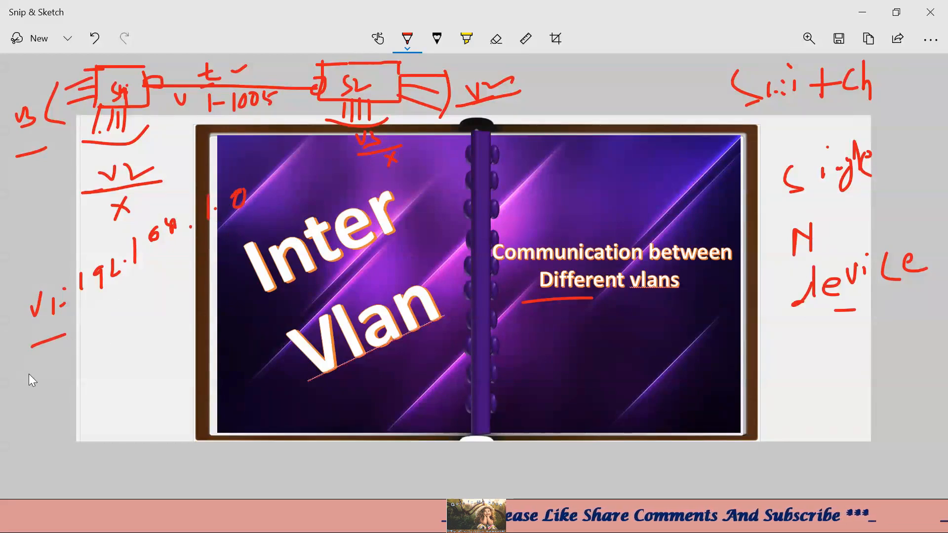
{"action": "left_click_drag", "start_coordinate": [24, 367], "coordinate": [72, 364]}
{"action": "mouse_move", "coordinate": [91, 326]}
{"action": "left_mouse_down"}
{"action": "mouse_move", "coordinate": [92, 347]}
{"action": "mouse_move", "coordinate": [113, 345]}
{"action": "left_mouse_up"}
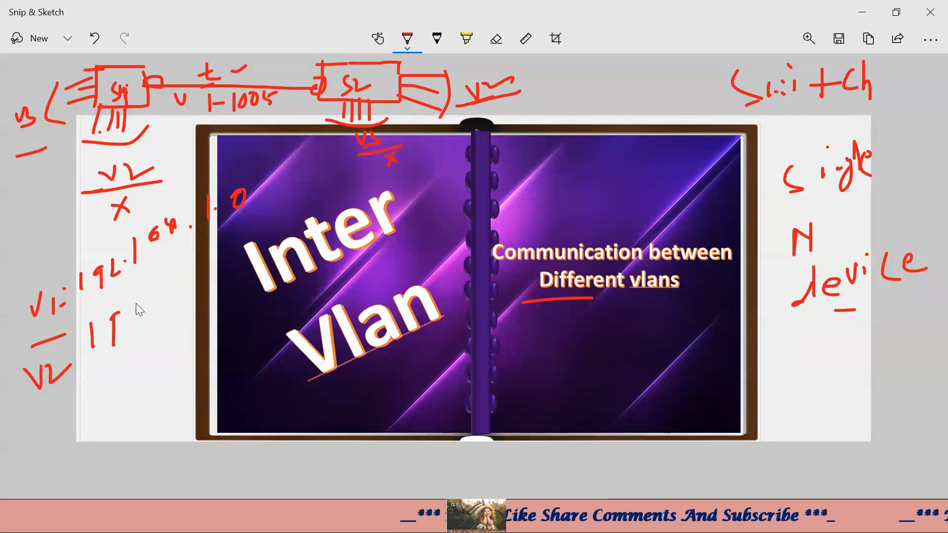
{"action": "mouse_move", "coordinate": [138, 309]}
{"action": "left_mouse_down"}
{"action": "mouse_move", "coordinate": [145, 319]}
{"action": "mouse_move", "coordinate": [179, 304]}
{"action": "left_mouse_up"}
{"action": "left_click", "coordinate": [150, 306]}
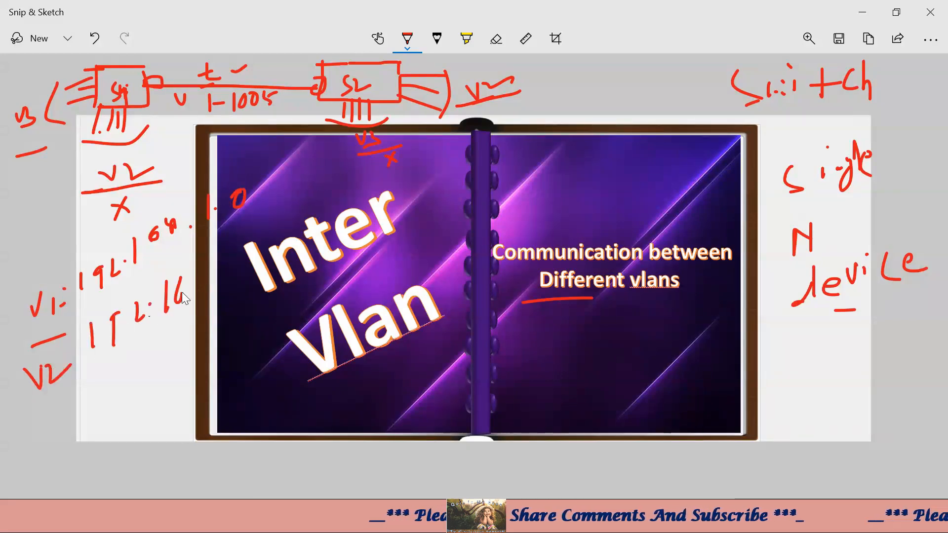
{"action": "left_click", "coordinate": [207, 271]}
{"action": "left_click_drag", "start_coordinate": [215, 264], "coordinate": [214, 267]}
{"action": "left_click", "coordinate": [223, 265]}
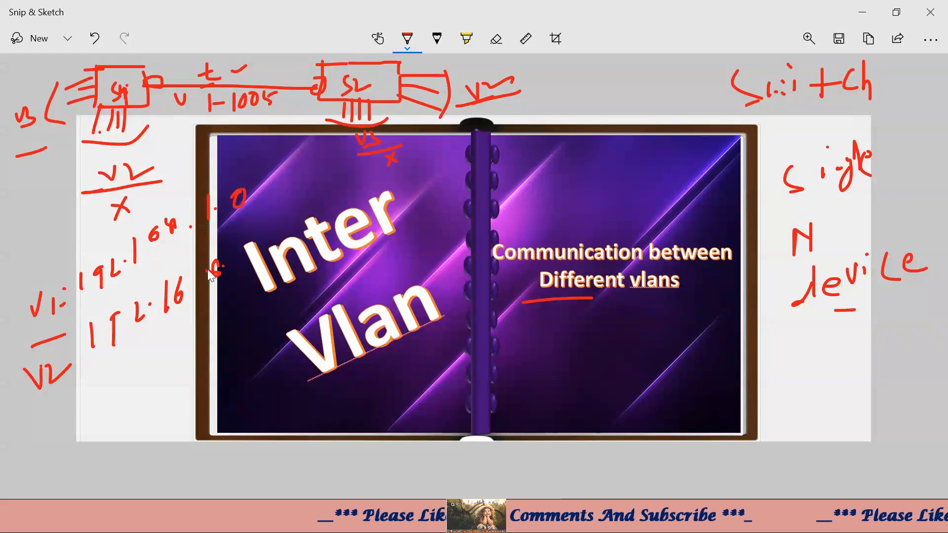
{"action": "left_click_drag", "start_coordinate": [274, 237], "coordinate": [273, 240]}
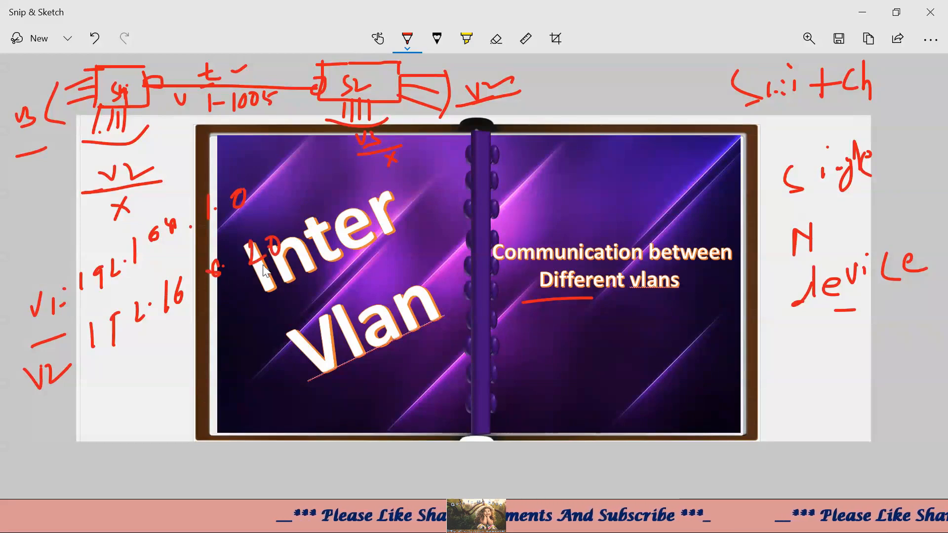
{"action": "left_click_drag", "start_coordinate": [267, 295], "coordinate": [254, 334]}
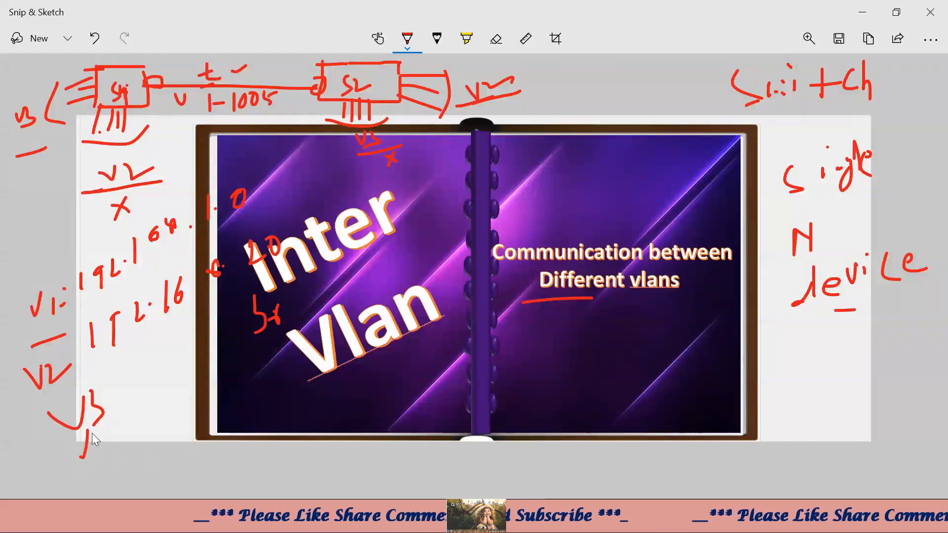
- Add the V3/V4 address notes and begin 'Same VLAN' on the right
{"action": "left_click_drag", "start_coordinate": [95, 441], "coordinate": [107, 449]}
{"action": "left_click_drag", "start_coordinate": [102, 440], "coordinate": [104, 457]}
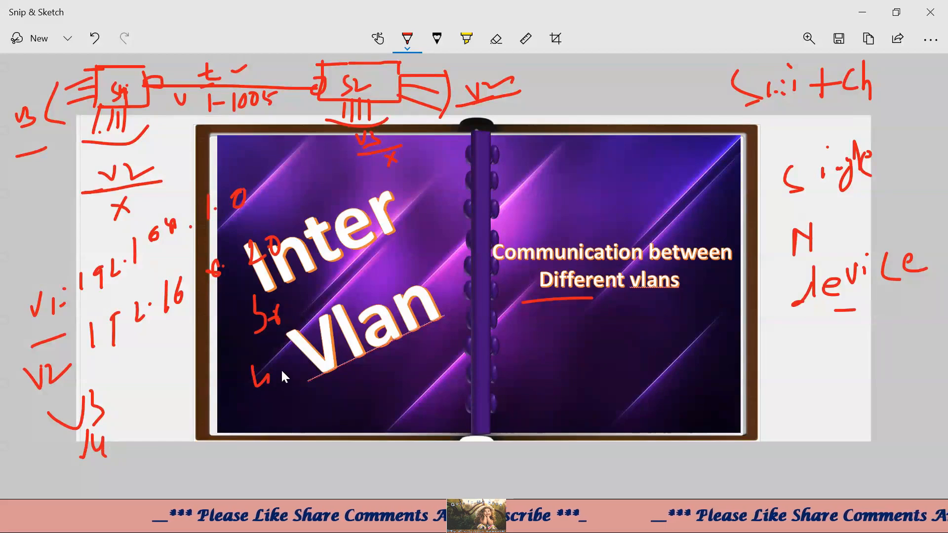
{"action": "left_click_drag", "start_coordinate": [299, 362], "coordinate": [300, 355]}
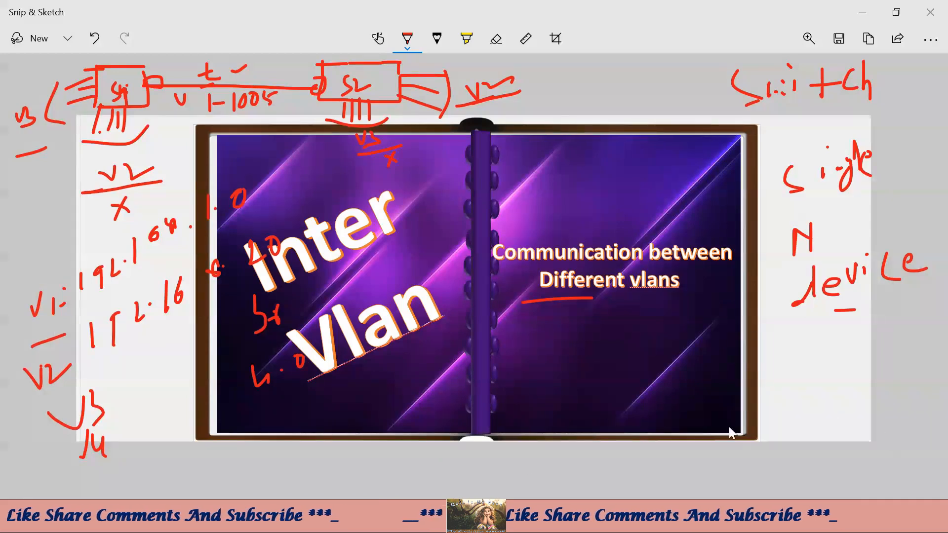
{"action": "mouse_move", "coordinate": [786, 379]}
{"action": "left_mouse_down"}
{"action": "mouse_move", "coordinate": [784, 408]}
{"action": "mouse_move", "coordinate": [808, 383]}
{"action": "mouse_move", "coordinate": [831, 395]}
{"action": "left_mouse_up"}
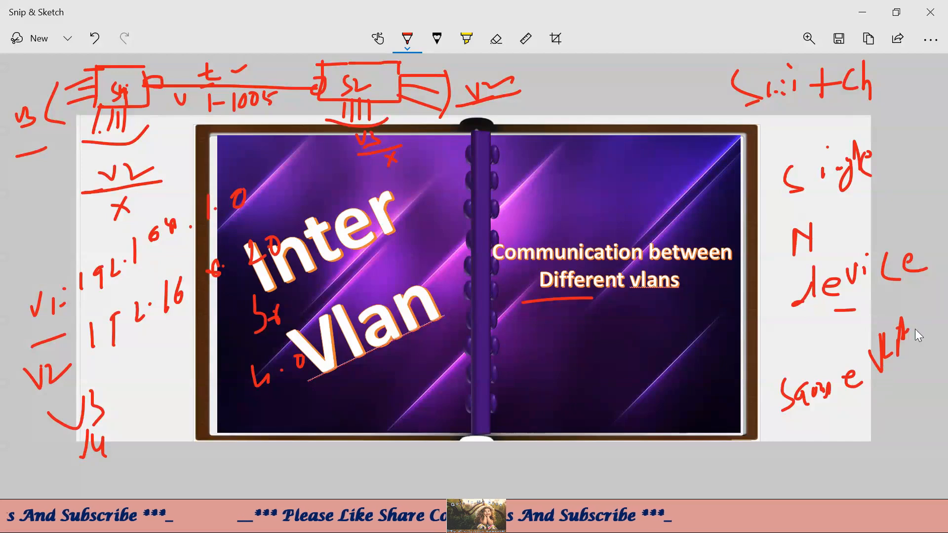
- Finish the 'Same VLAN' note and start 'same switch' below it
{"action": "mouse_move", "coordinate": [913, 332]}
{"action": "left_mouse_down"}
{"action": "mouse_move", "coordinate": [931, 320]}
{"action": "mouse_move", "coordinate": [942, 333]}
{"action": "left_mouse_up"}
{"action": "mouse_move", "coordinate": [786, 446]}
{"action": "left_mouse_down"}
{"action": "mouse_move", "coordinate": [804, 443]}
{"action": "mouse_move", "coordinate": [781, 463]}
{"action": "left_mouse_up"}
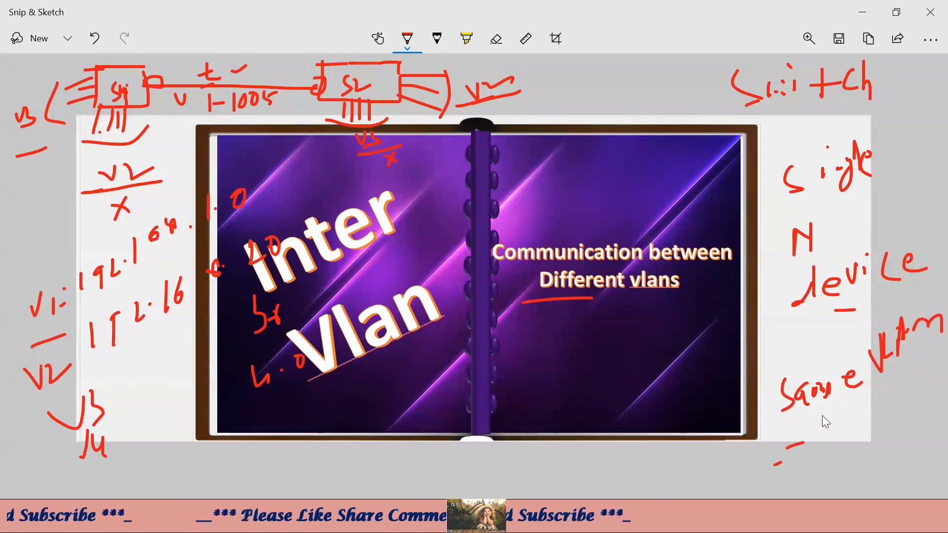
{"action": "mouse_move", "coordinate": [822, 416]}
{"action": "left_mouse_down"}
{"action": "mouse_move", "coordinate": [822, 437]}
{"action": "mouse_move", "coordinate": [892, 419]}
{"action": "mouse_move", "coordinate": [932, 392]}
{"action": "mouse_move", "coordinate": [942, 366]}
{"action": "left_mouse_up"}
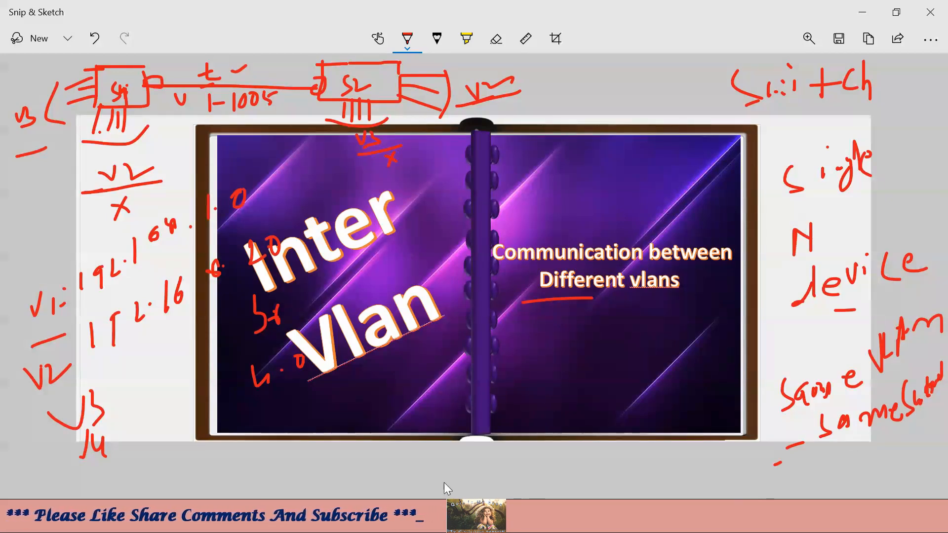
- Write 'diff vlans = diff subnets' in red beneath the slide
{"action": "mouse_move", "coordinate": [463, 467]}
{"action": "left_mouse_down"}
{"action": "mouse_move", "coordinate": [475, 491]}
{"action": "mouse_move", "coordinate": [484, 471]}
{"action": "left_mouse_up"}
{"action": "left_click_drag", "start_coordinate": [498, 455], "coordinate": [497, 465]}
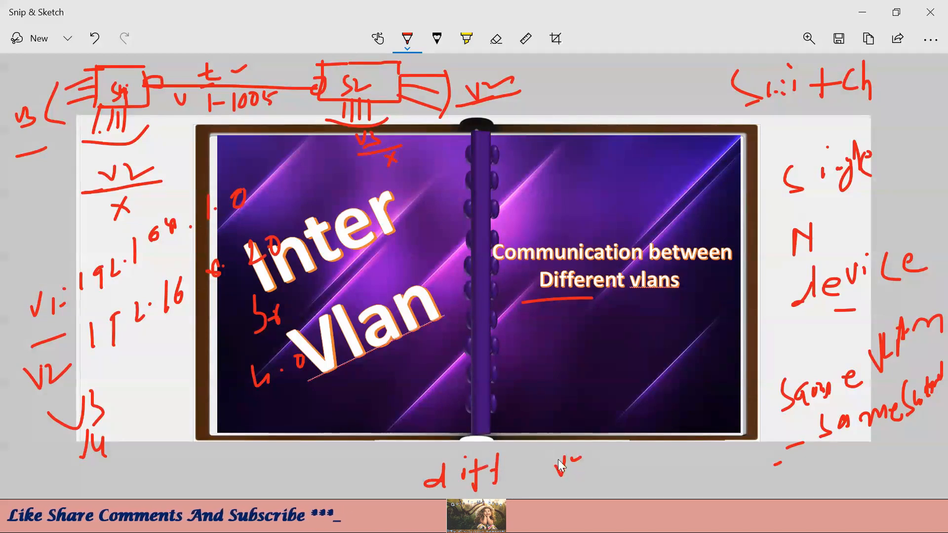
{"action": "left_click_drag", "start_coordinate": [574, 447], "coordinate": [575, 469]}
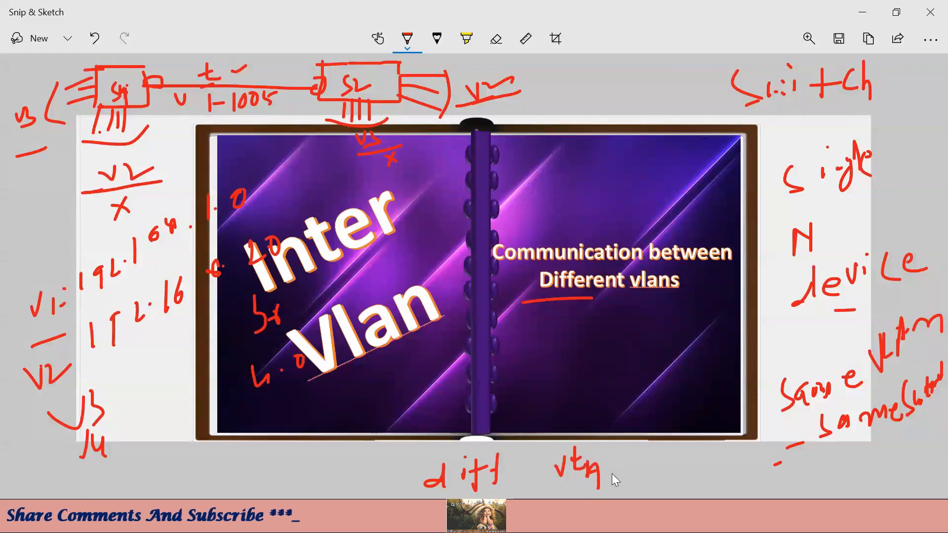
{"action": "left_click_drag", "start_coordinate": [671, 474], "coordinate": [682, 475]}
{"action": "left_click_drag", "start_coordinate": [677, 481], "coordinate": [688, 482]}
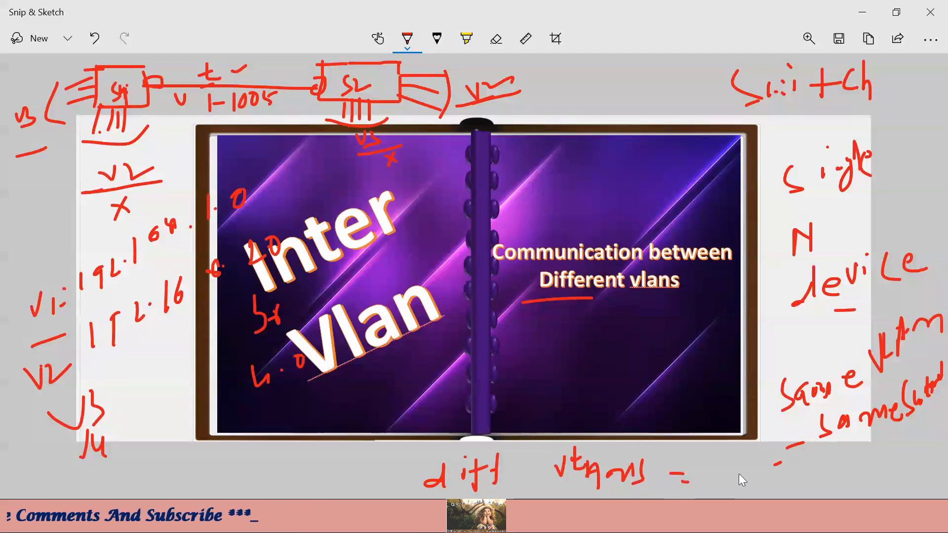
{"action": "mouse_move", "coordinate": [781, 453]}
{"action": "left_mouse_down"}
{"action": "mouse_move", "coordinate": [775, 475]}
{"action": "mouse_move", "coordinate": [797, 466]}
{"action": "left_mouse_up"}
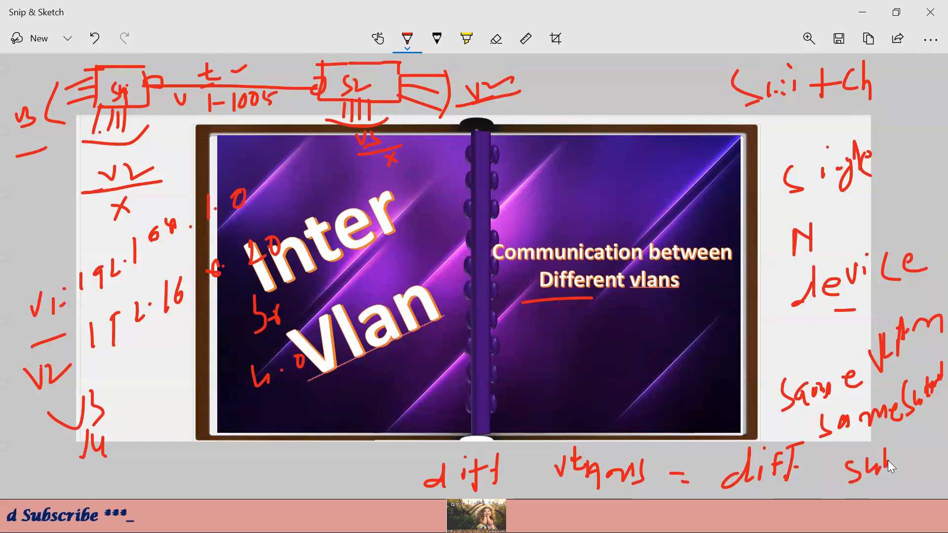
{"action": "left_click_drag", "start_coordinate": [904, 456], "coordinate": [921, 462]}
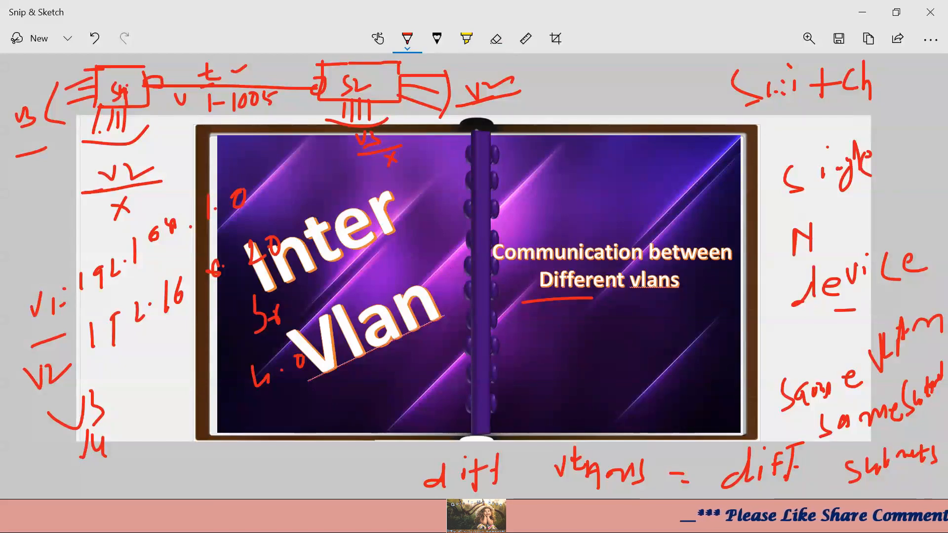
{"action": "key", "text": "alt+Tab"}
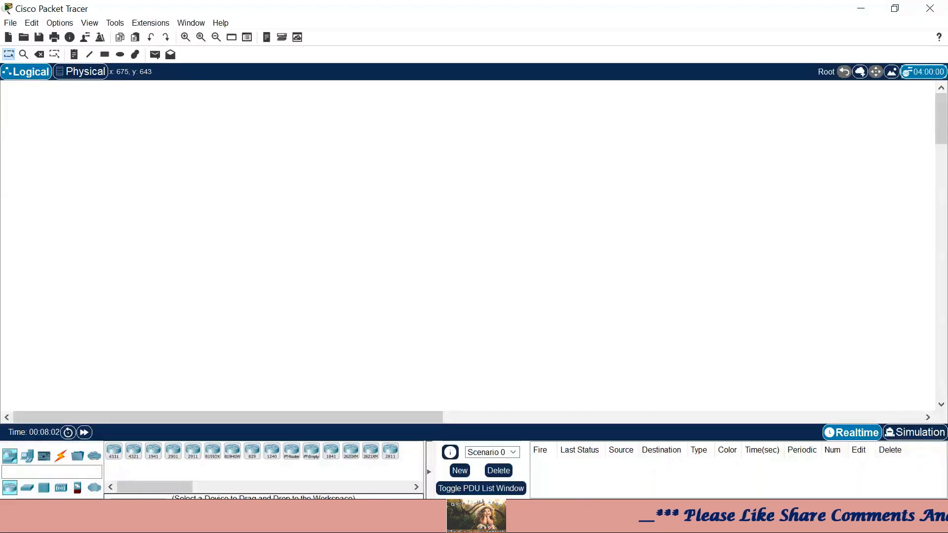
- Place three 2960 switches, Switch0, Switch1 and Switch2, in a triangle
{"action": "left_click", "coordinate": [33, 491]}
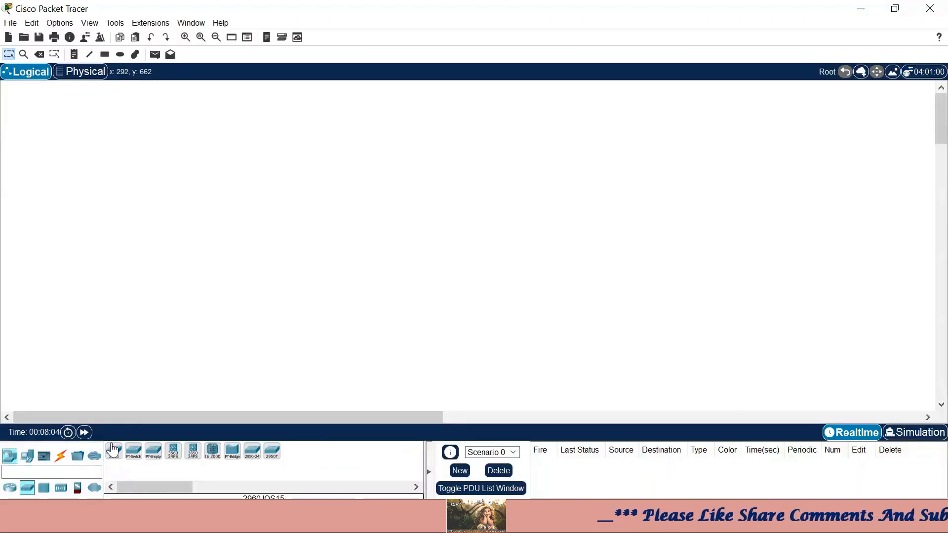
{"action": "left_click", "coordinate": [112, 452]}
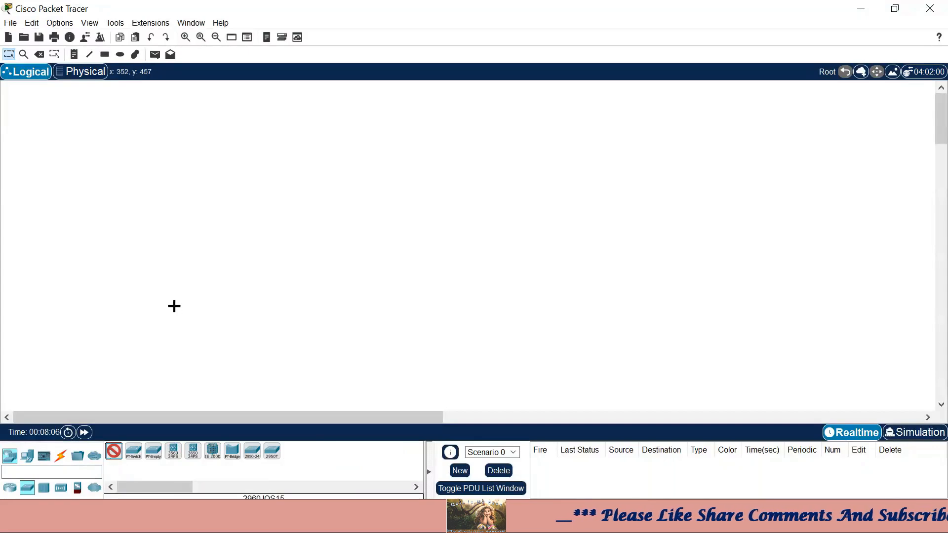
{"action": "left_click", "coordinate": [222, 209]}
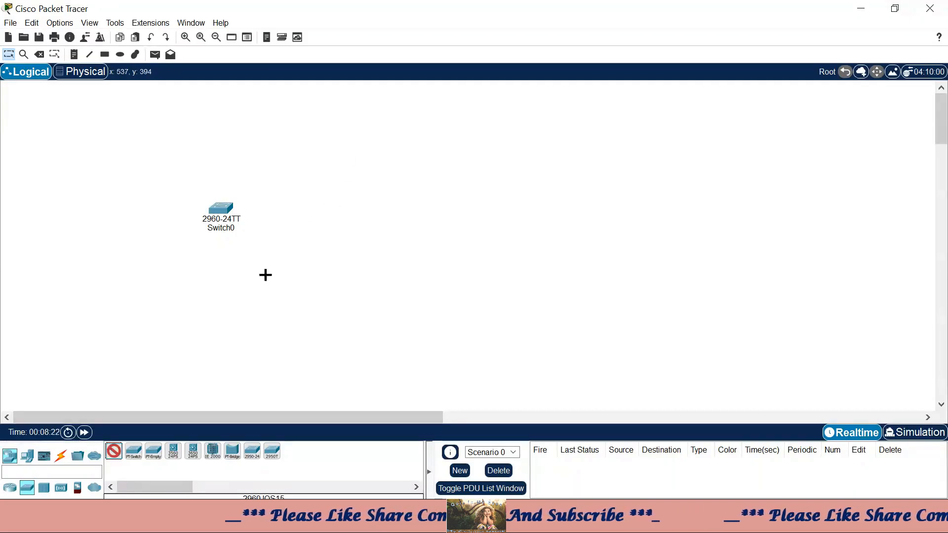
{"action": "left_click", "coordinate": [390, 199]}
{"action": "left_click", "coordinate": [302, 280]}
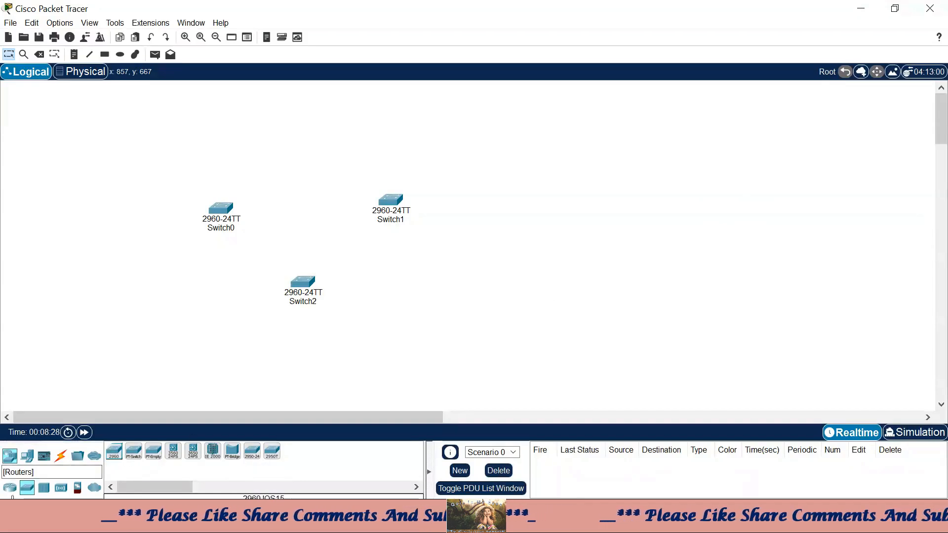
- Add a 2811 router, Router0, near the top of the workspace
{"action": "left_click", "coordinate": [13, 491]}
{"action": "left_click", "coordinate": [390, 451]}
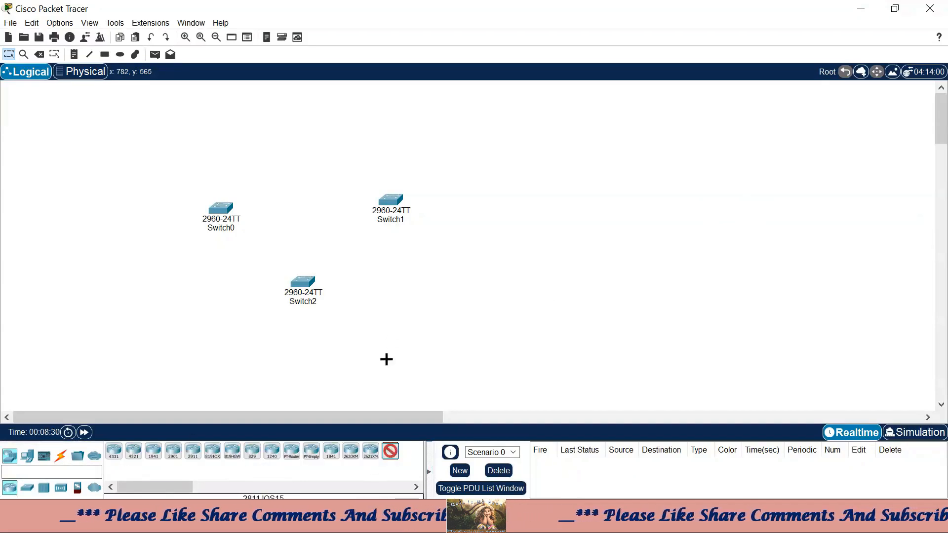
{"action": "left_click", "coordinate": [337, 100]}
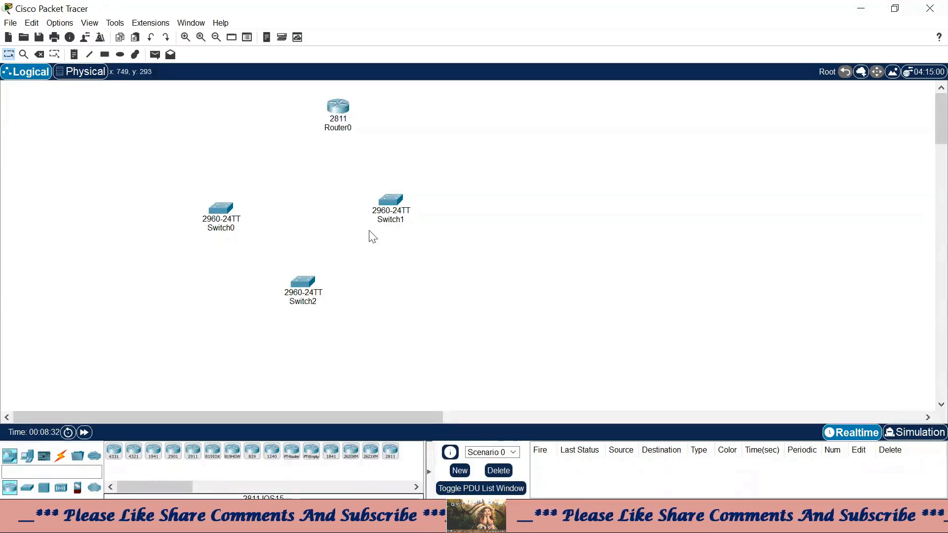
{"action": "left_click", "coordinate": [62, 457]}
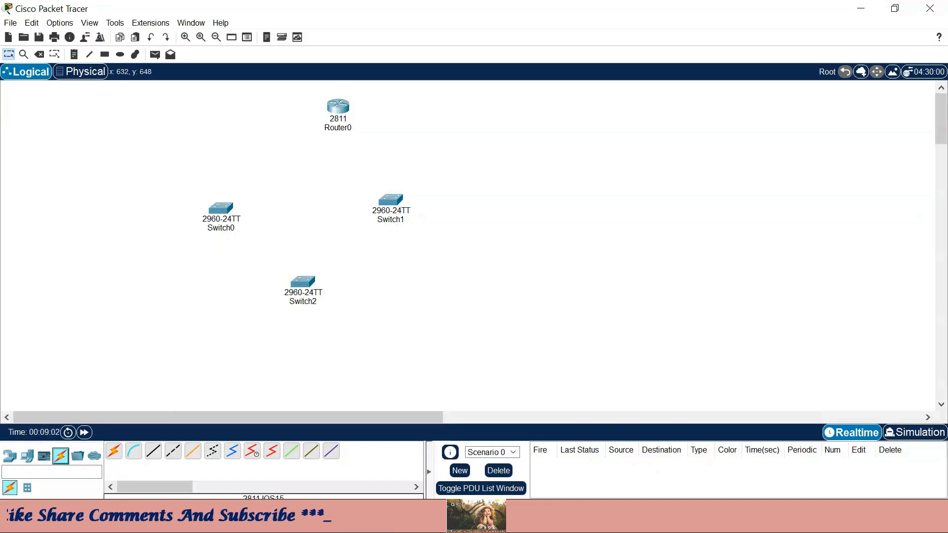
- Cable Switch0–Switch1, Switch0–Switch2 and Switch2–Switch1 with automatic connections
{"action": "left_click", "coordinate": [114, 460]}
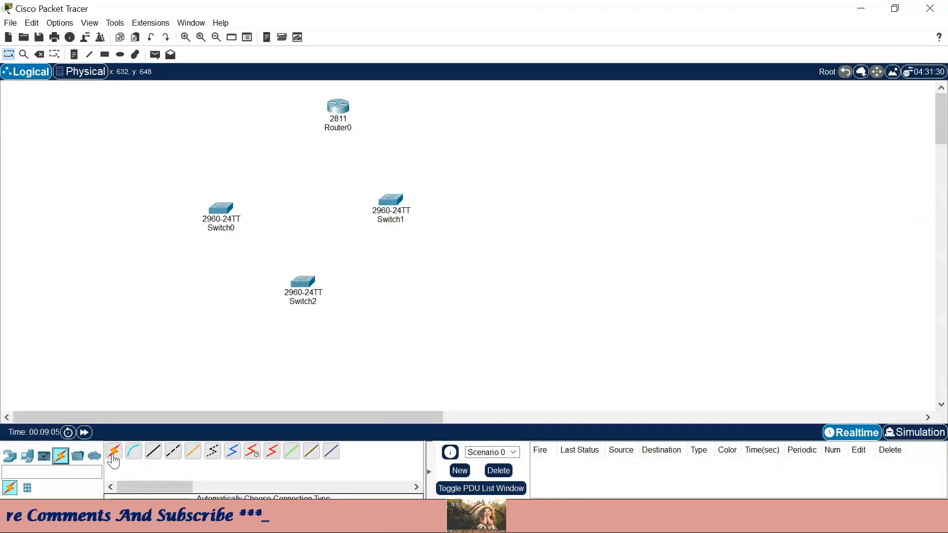
{"action": "left_click", "coordinate": [225, 213]}
{"action": "left_click", "coordinate": [390, 200]}
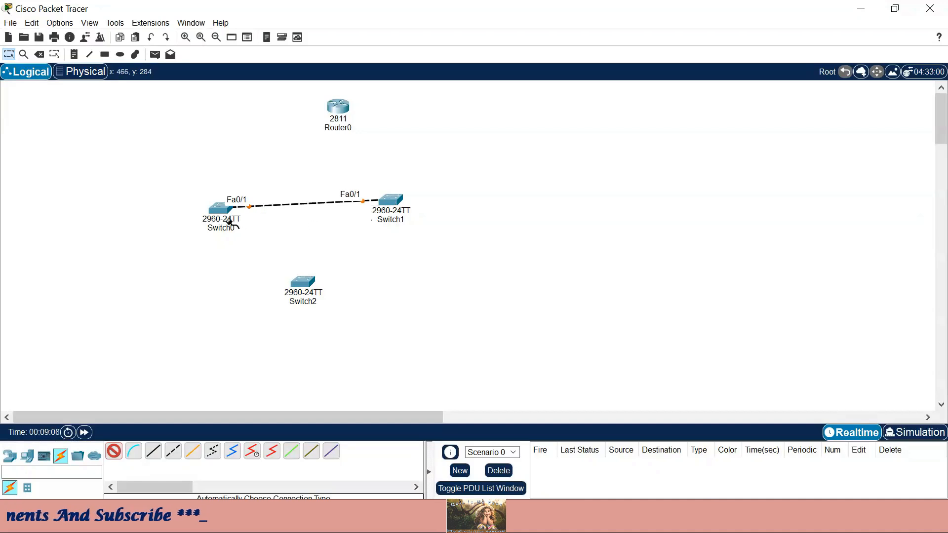
{"action": "left_click", "coordinate": [225, 211]}
{"action": "left_click", "coordinate": [307, 293]}
{"action": "left_click", "coordinate": [305, 288]}
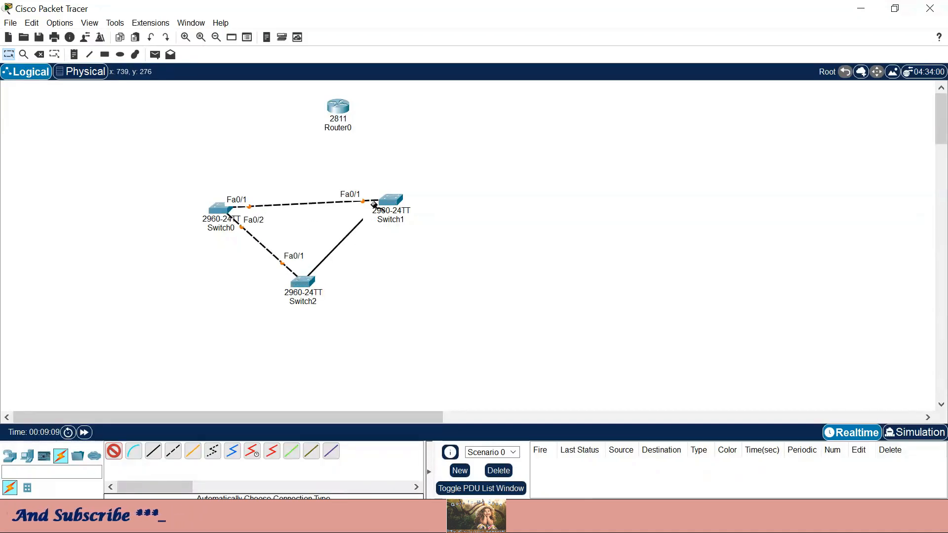
{"action": "left_click", "coordinate": [390, 202]}
- Connect Router0 to Switch0, then delete that cable again
{"action": "left_click", "coordinate": [339, 110]}
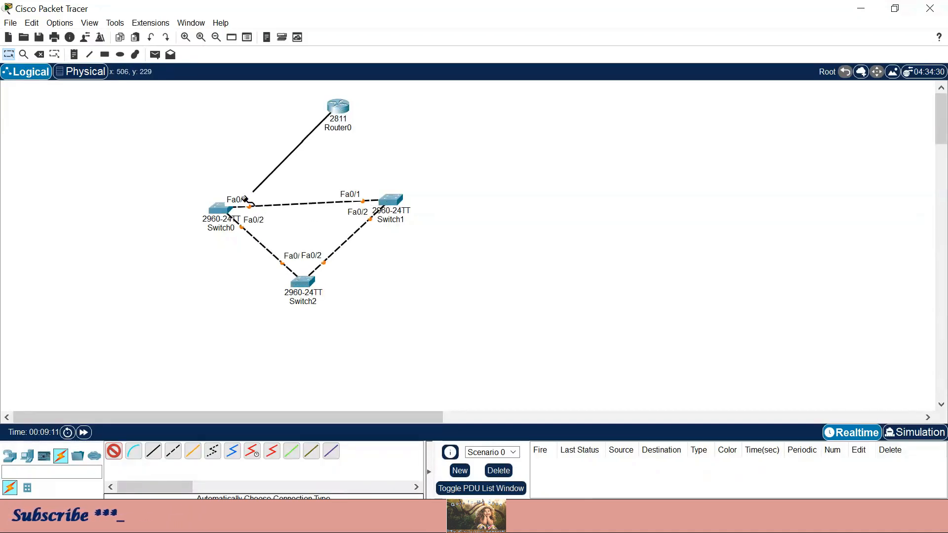
{"action": "left_click", "coordinate": [217, 208]}
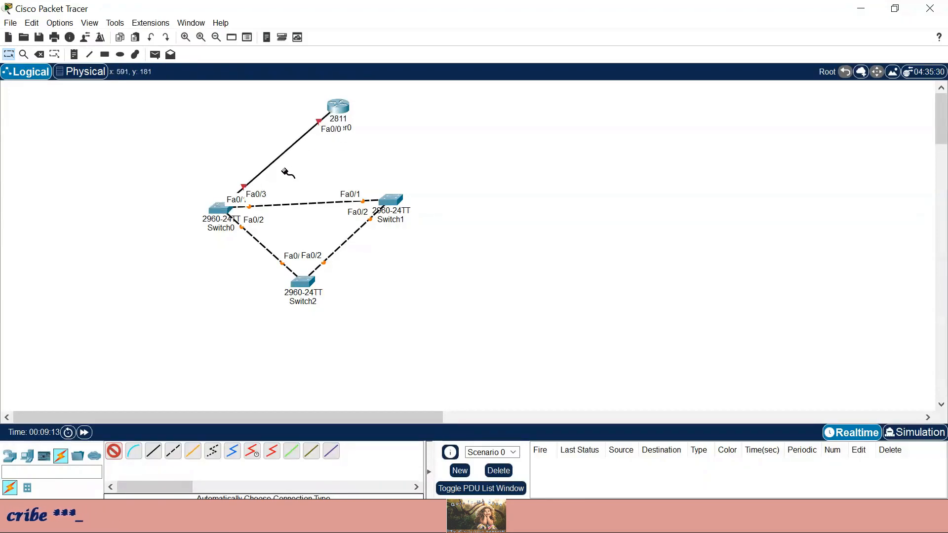
{"action": "left_click", "coordinate": [42, 55]}
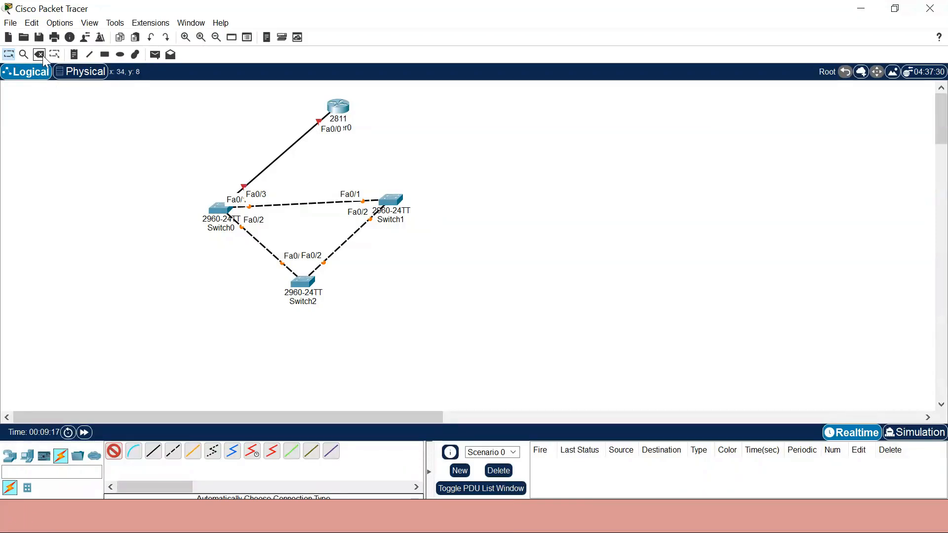
{"action": "left_click", "coordinate": [274, 164]}
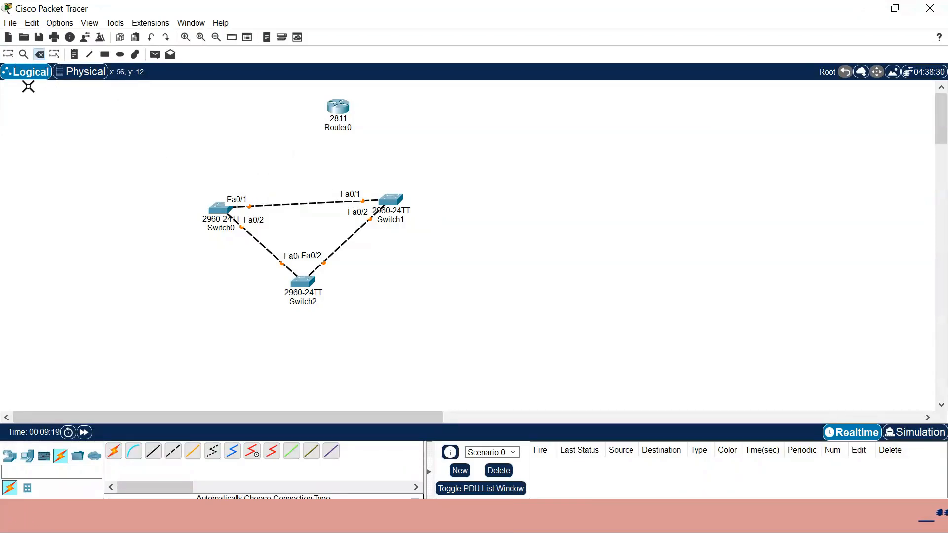
- Drag Switch0 left, Switch1 right and Switch2 lower to widen the triangle layout
{"action": "left_click", "coordinate": [8, 55]}
{"action": "left_click_drag", "start_coordinate": [397, 204], "coordinate": [445, 222]}
{"action": "left_click_drag", "start_coordinate": [307, 288], "coordinate": [351, 330]}
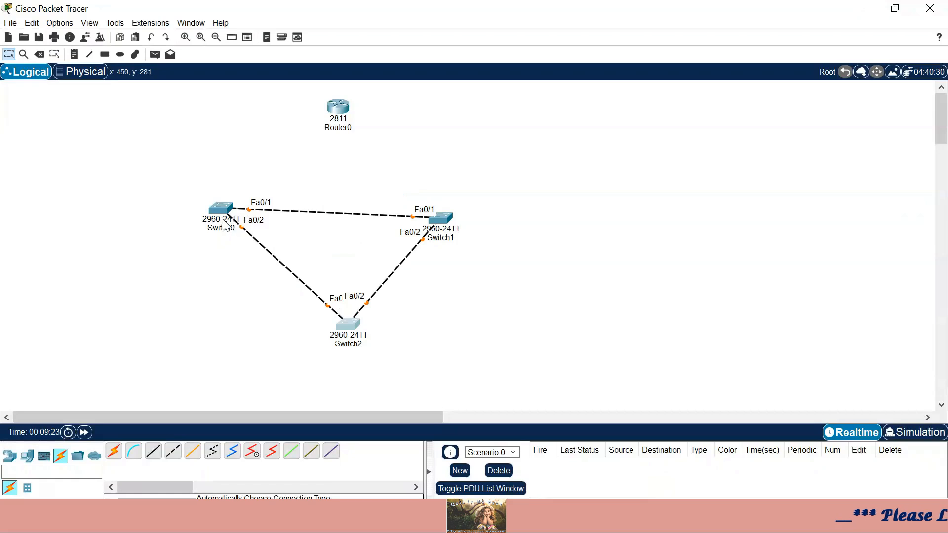
{"action": "left_click_drag", "start_coordinate": [227, 223], "coordinate": [194, 242]}
{"action": "left_click_drag", "start_coordinate": [445, 220], "coordinate": [479, 230]}
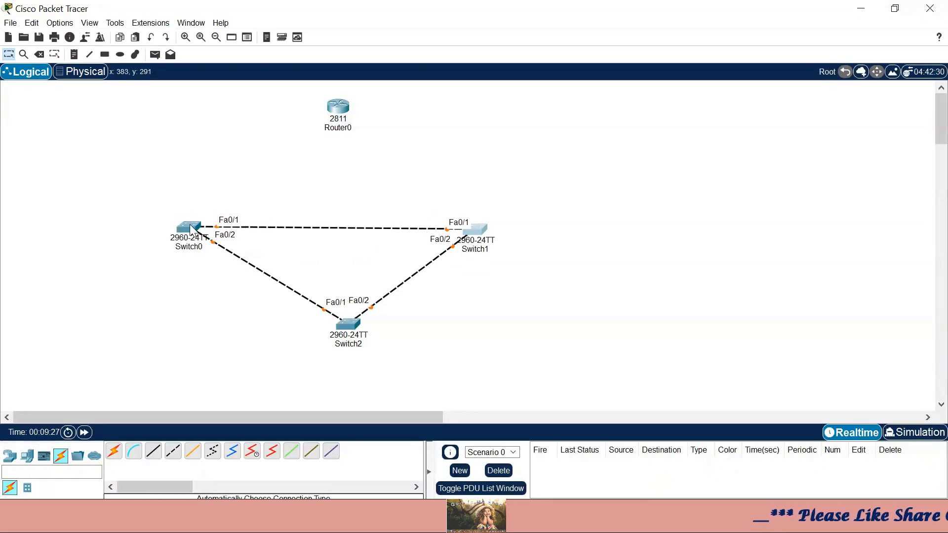
{"action": "left_click_drag", "start_coordinate": [237, 199], "coordinate": [215, 281]}
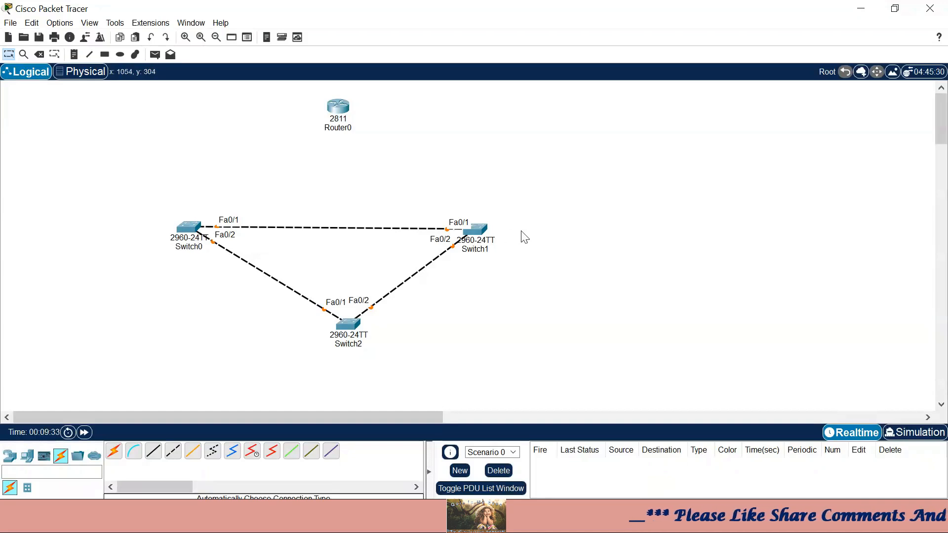
{"action": "left_click_drag", "start_coordinate": [168, 207], "coordinate": [260, 299]}
{"action": "left_click_drag", "start_coordinate": [441, 198], "coordinate": [540, 293]}
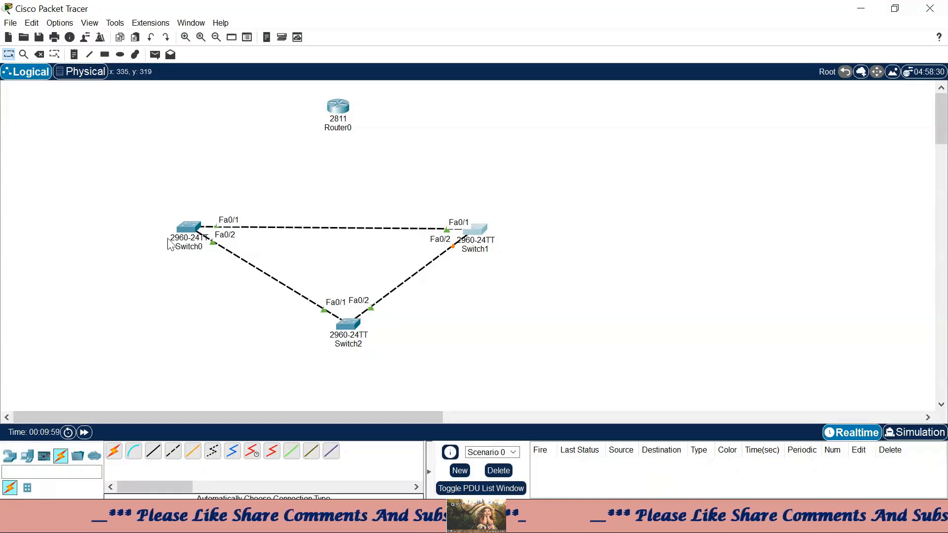
{"action": "mouse_move", "coordinate": [170, 245]}
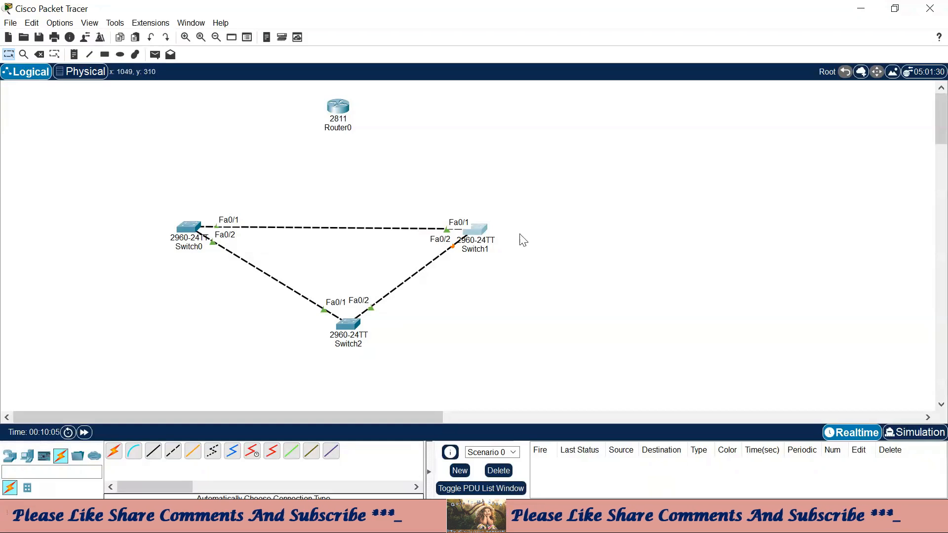
{"action": "left_click_drag", "start_coordinate": [269, 268], "coordinate": [277, 303]}
{"action": "left_click_drag", "start_coordinate": [371, 274], "coordinate": [400, 318]}
- In Switch0's maximized CLI, enter configuration mode and set hostname Sw1
{"action": "left_click", "coordinate": [184, 233]}
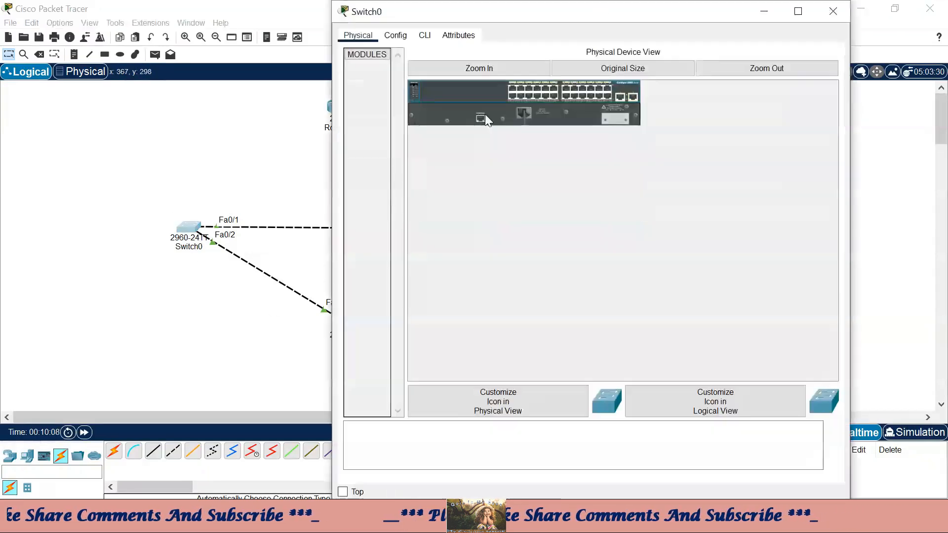
{"action": "left_click", "coordinate": [426, 35]}
{"action": "left_click", "coordinate": [798, 11]}
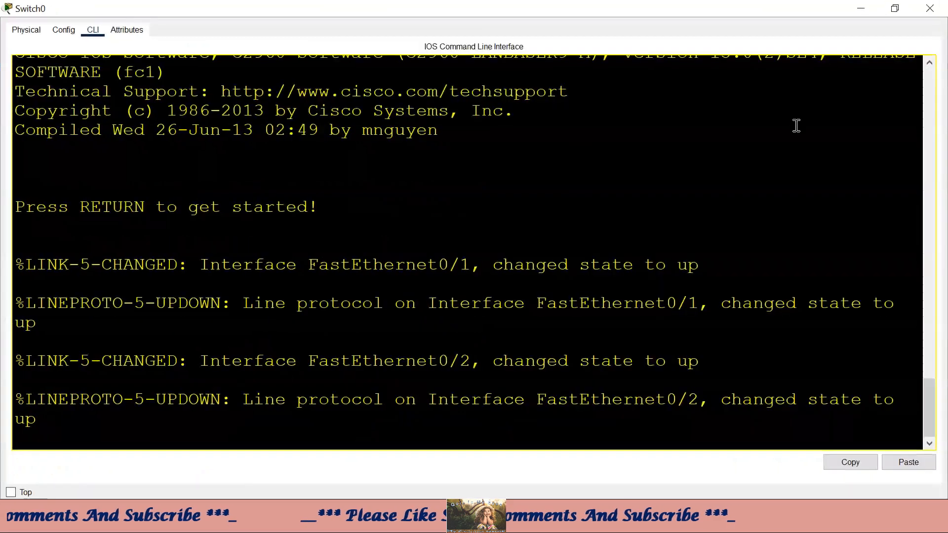
{"action": "key", "text": "Return"}
{"action": "key", "text": "Return"}
{"action": "key", "text": "Return"}
{"action": "type", "text": "e"}
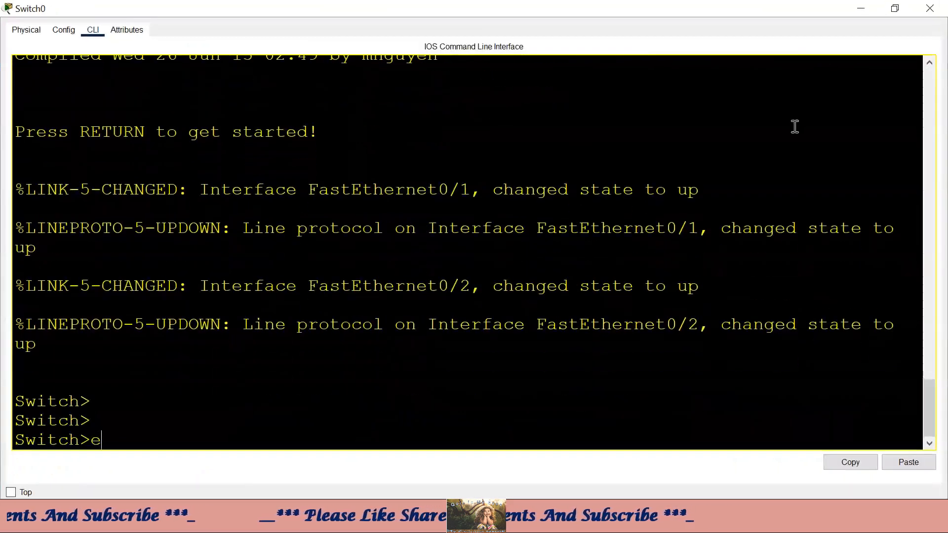
{"action": "type", "text": "n"}
{"action": "key", "text": "Return"}
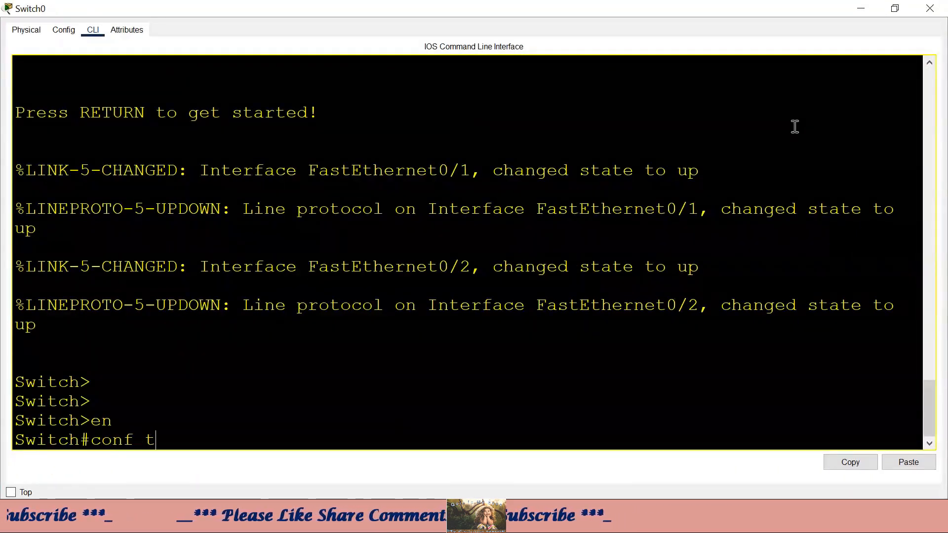
{"action": "type", "text": "conf t"}
{"action": "key", "text": "Return"}
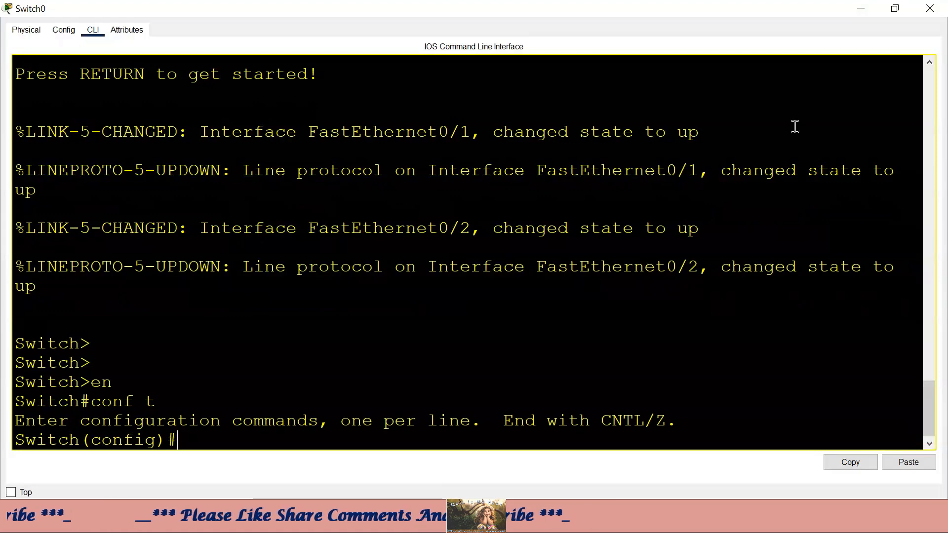
{"action": "type", "text": "ho"}
{"action": "key", "text": "Tab"}
{"action": "type", "text": "Sw"}
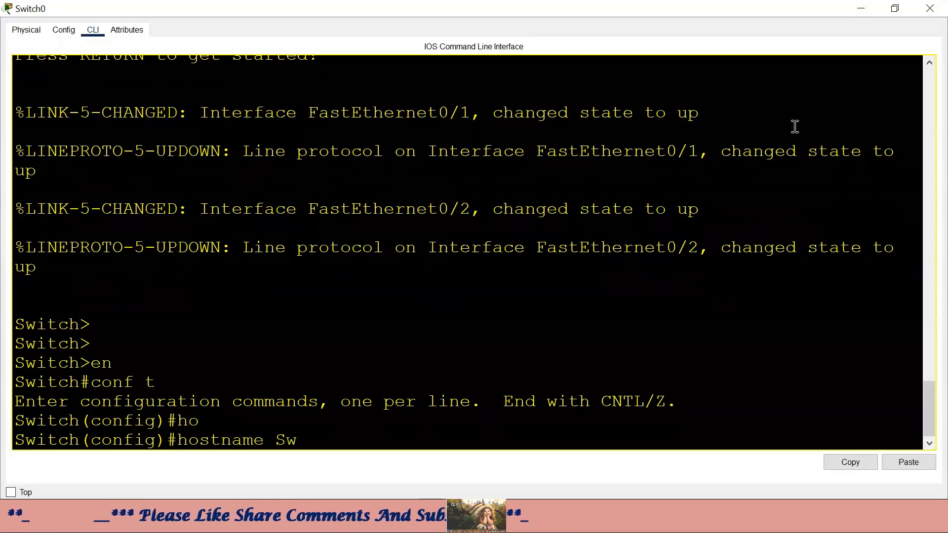
{"action": "type", "text": "1"}
{"action": "key", "text": "Return"}
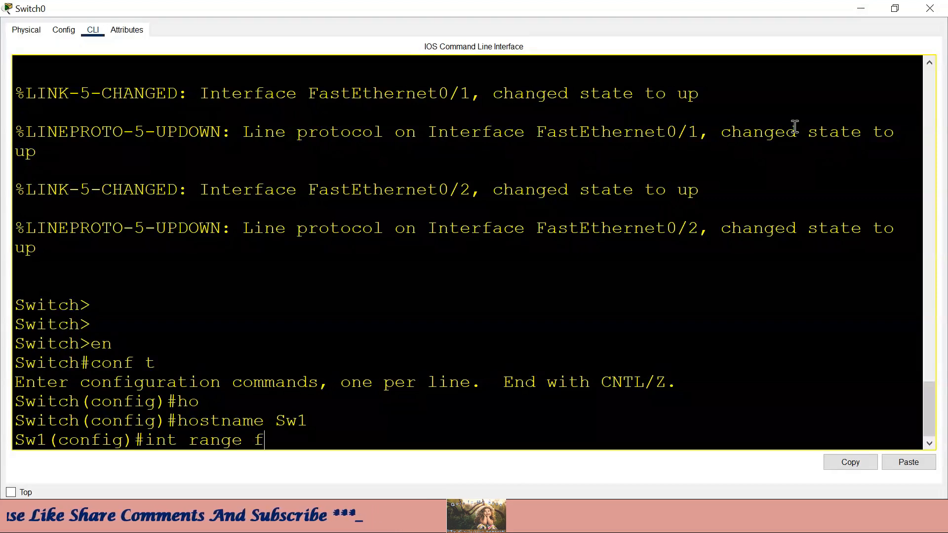
- Set interfaces f0/1–2 to switchport mode trunk, then minimize the Switch0 window
{"action": "type", "text": "2"}
{"action": "key", "text": "Return"}
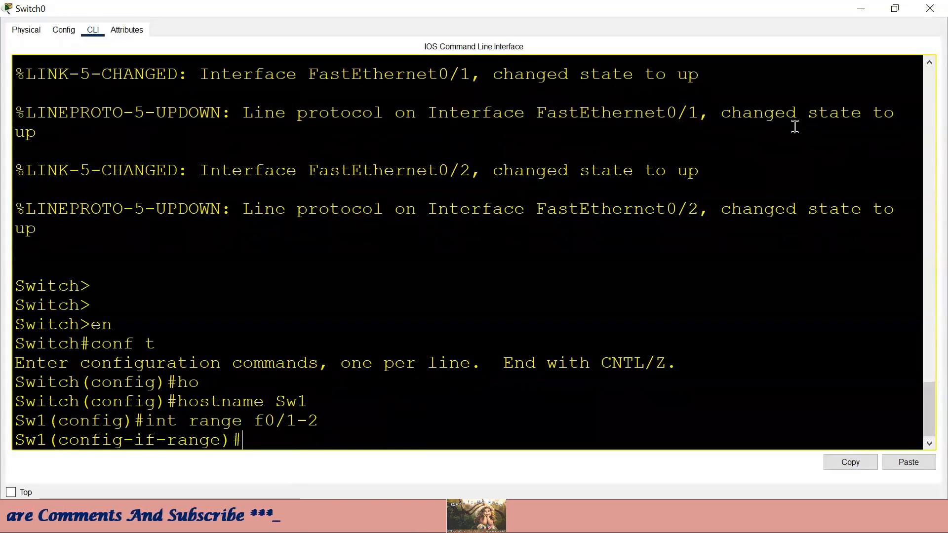
{"action": "type", "text": "swi"}
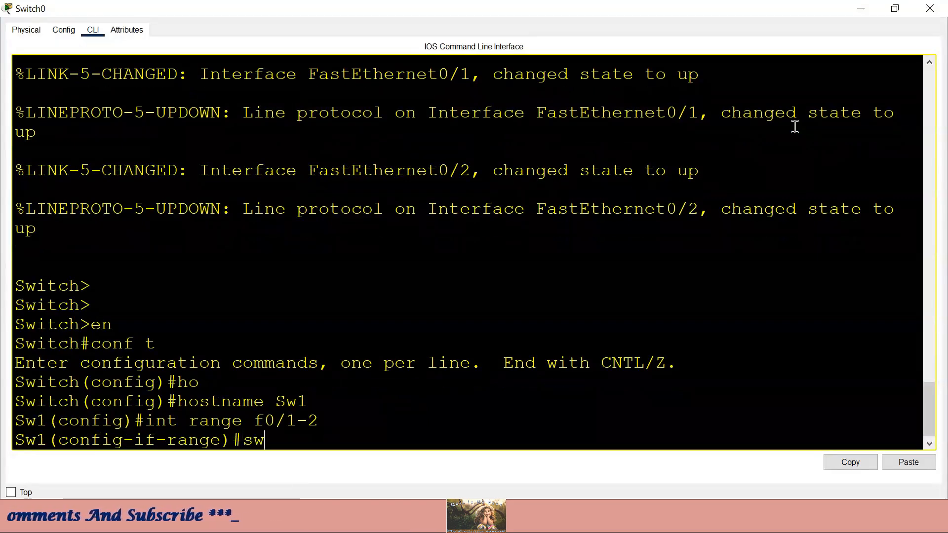
{"action": "key", "text": "Tab"}
{"action": "type", "text": "mo"}
{"action": "key", "text": "Tab"}
{"action": "type", "text": "tr"}
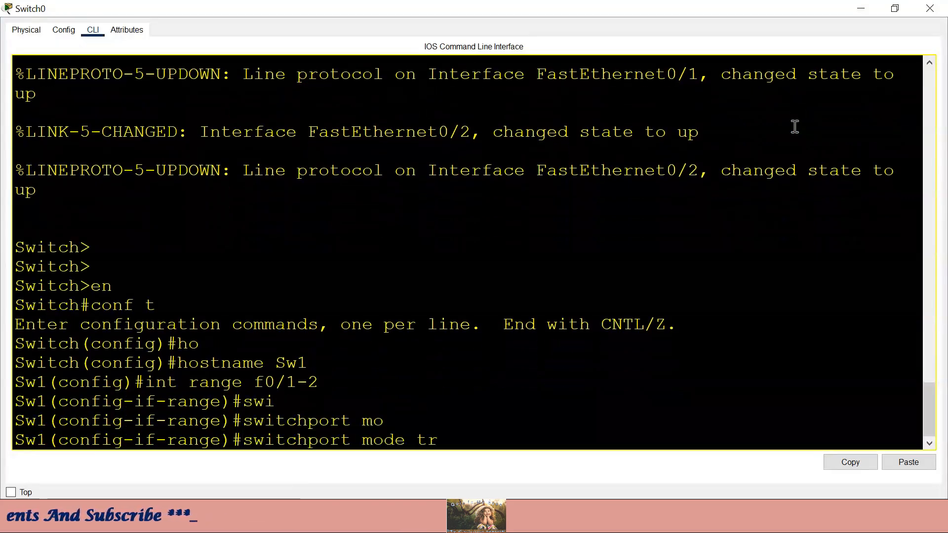
{"action": "key", "text": "Tab"}
{"action": "key", "text": "Return"}
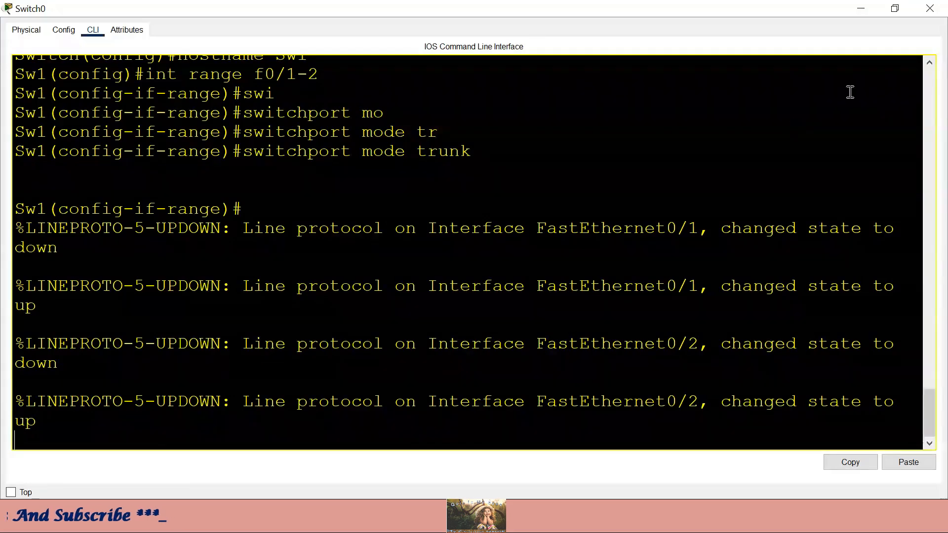
{"action": "left_click", "coordinate": [860, 8]}
{"action": "left_click_drag", "start_coordinate": [212, 207], "coordinate": [242, 244]}
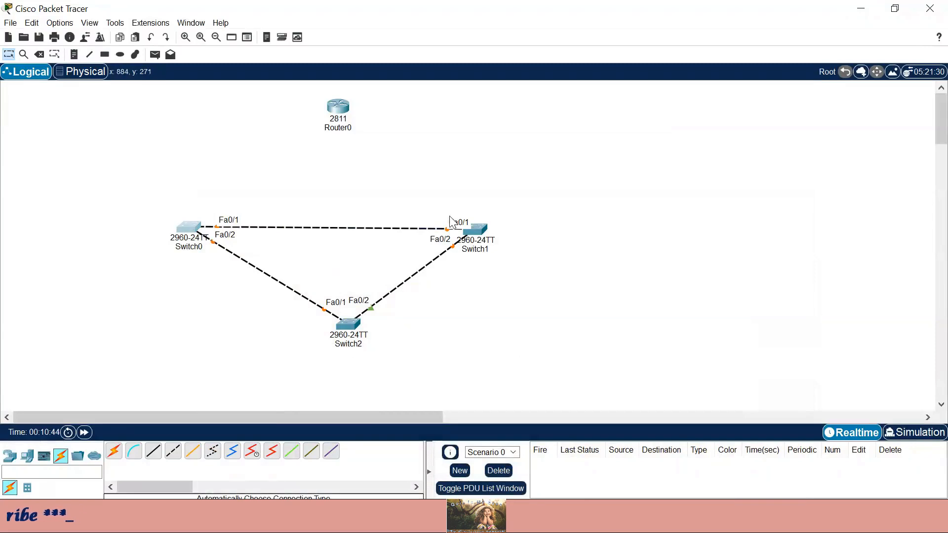
{"action": "left_click_drag", "start_coordinate": [420, 204], "coordinate": [459, 247]}
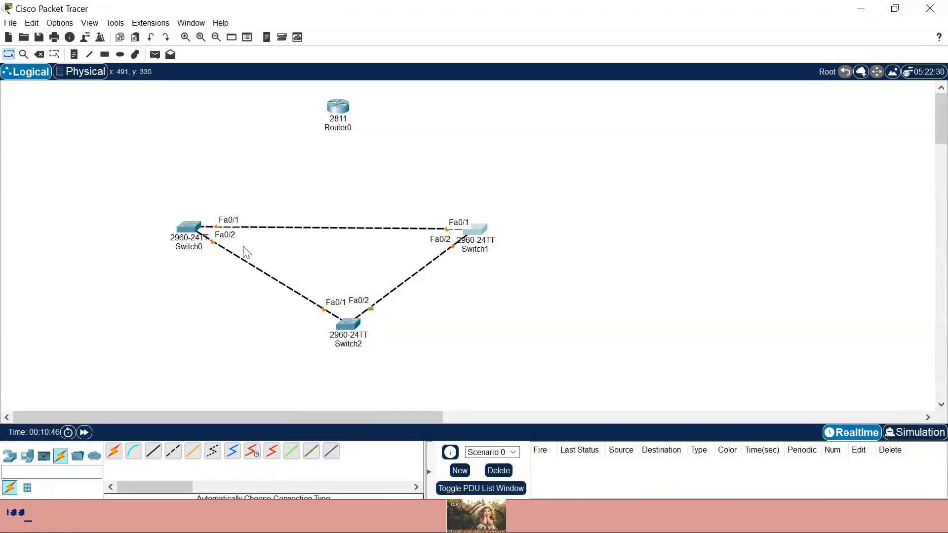
{"action": "left_click_drag", "start_coordinate": [243, 246], "coordinate": [228, 272]}
{"action": "left_click_drag", "start_coordinate": [332, 292], "coordinate": [320, 328]}
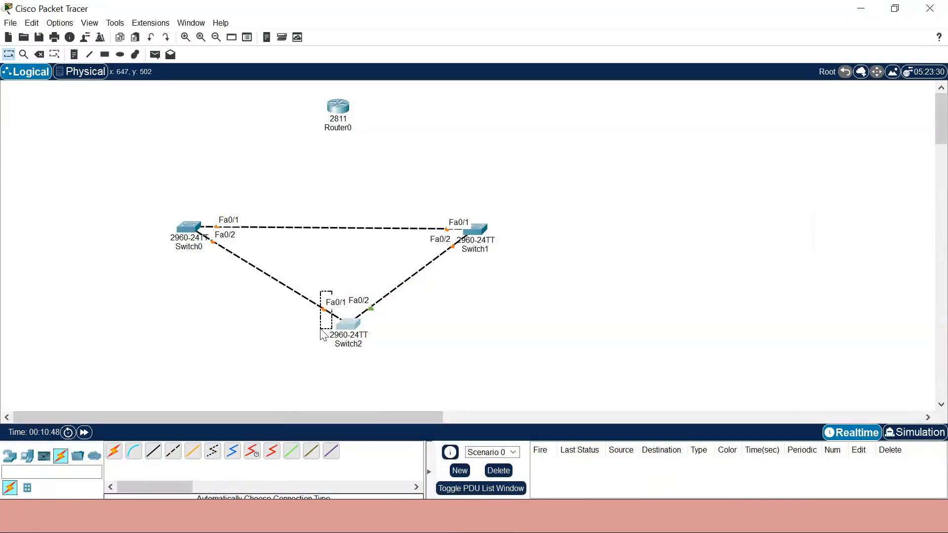
{"action": "left_click_drag", "start_coordinate": [198, 261], "coordinate": [212, 234]}
{"action": "left_click_drag", "start_coordinate": [303, 349], "coordinate": [335, 292]}
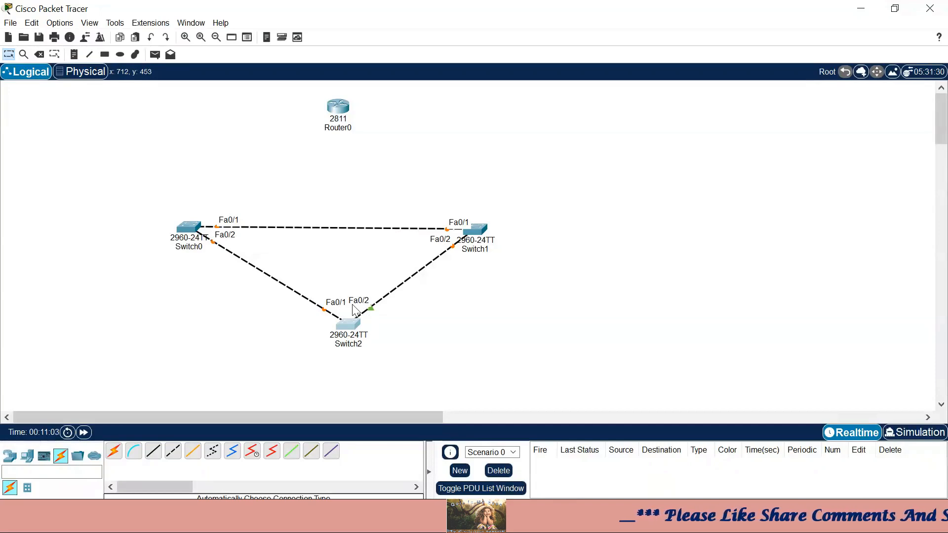
{"action": "left_click_drag", "start_coordinate": [347, 277], "coordinate": [422, 317]}
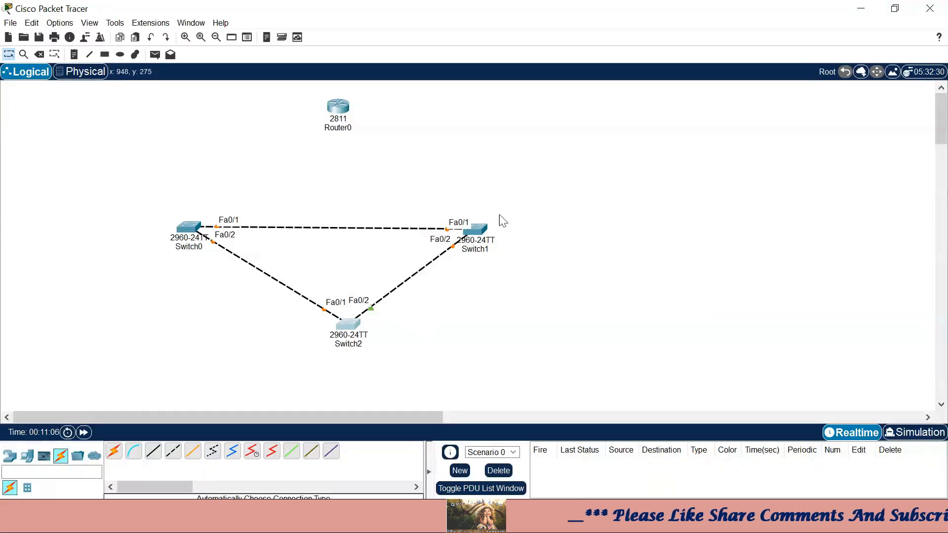
{"action": "left_click", "coordinate": [479, 238]}
- In Switch1's maximized CLI, enter configuration mode and set hostname Sw2
{"action": "left_click", "coordinate": [424, 36]}
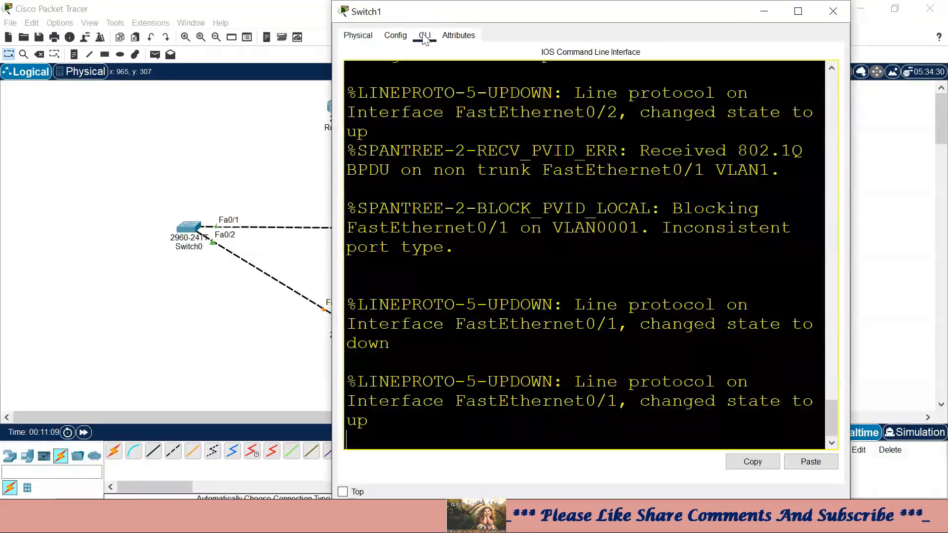
{"action": "left_click", "coordinate": [804, 17]}
{"action": "key", "text": "Return"}
{"action": "key", "text": "Return"}
{"action": "key", "text": "Return"}
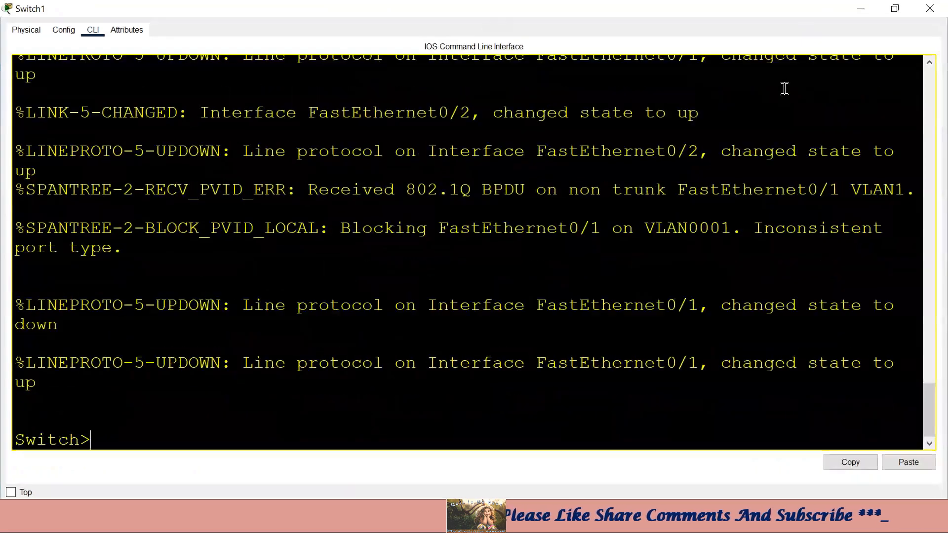
{"action": "type", "text": "en"}
{"action": "key", "text": "Return"}
{"action": "type", "text": "conf t"}
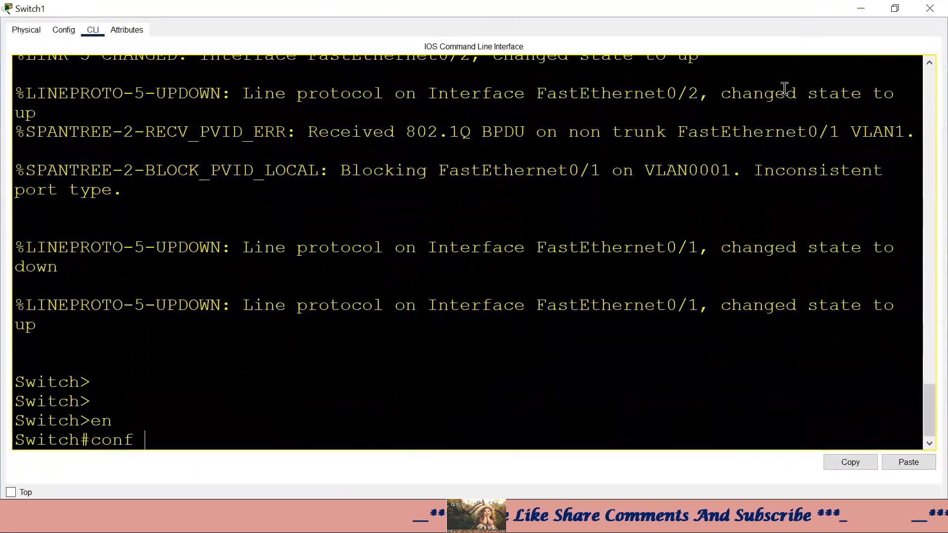
{"action": "key", "text": "Return"}
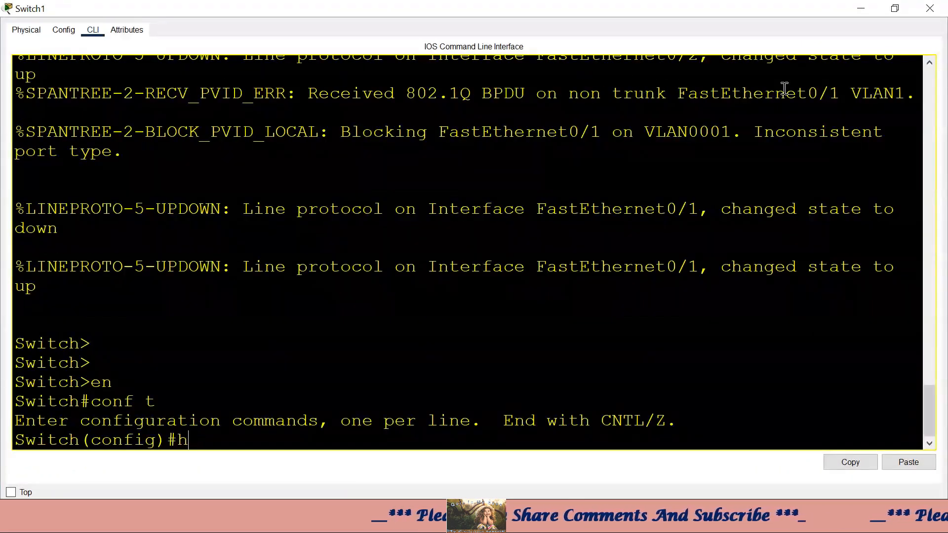
{"action": "type", "text": "hos"}
{"action": "key", "text": "Tab"}
{"action": "type", "text": "Sw"}
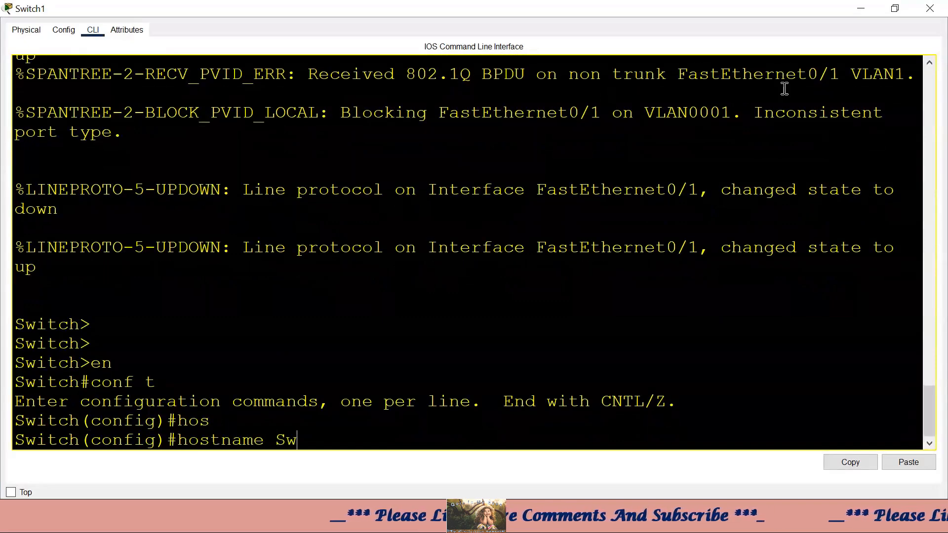
{"action": "type", "text": "2"}
{"action": "key", "text": "Return"}
- Set interface range f0/1–2 to switchport mode trunk, then minimize the Switch1 window
{"action": "type", "text": "int f0/1"}
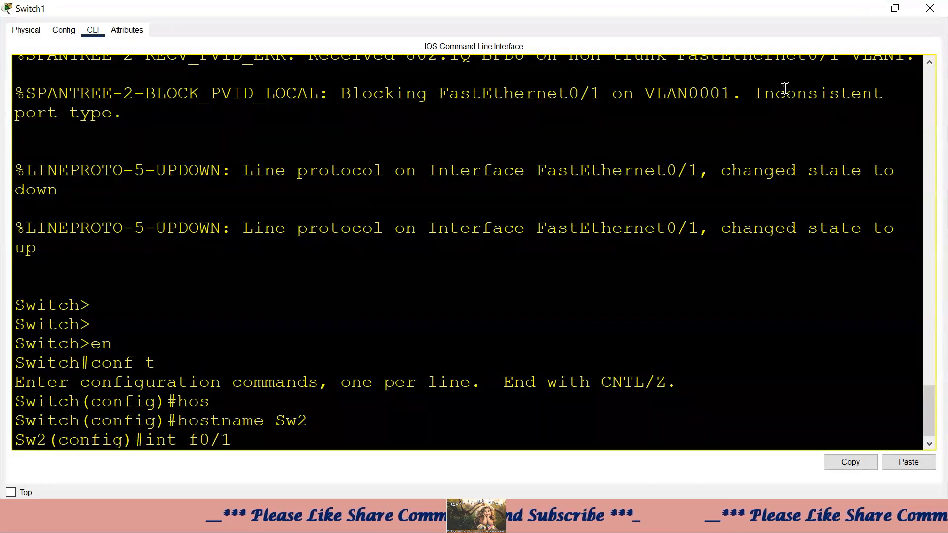
{"action": "key", "text": "BackSpace"}
{"action": "key", "text": "BackSpace"}
{"action": "key", "text": "BackSpace"}
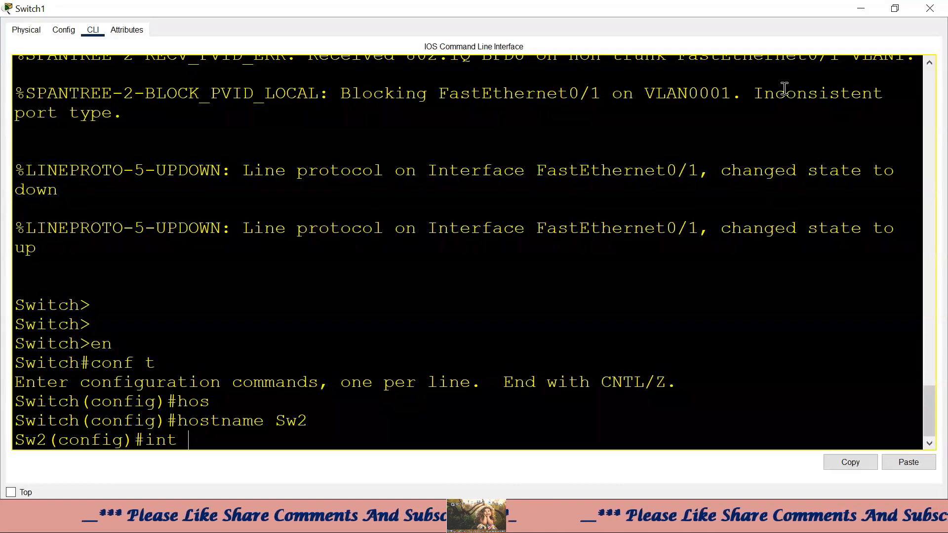
{"action": "type", "text": "int"}
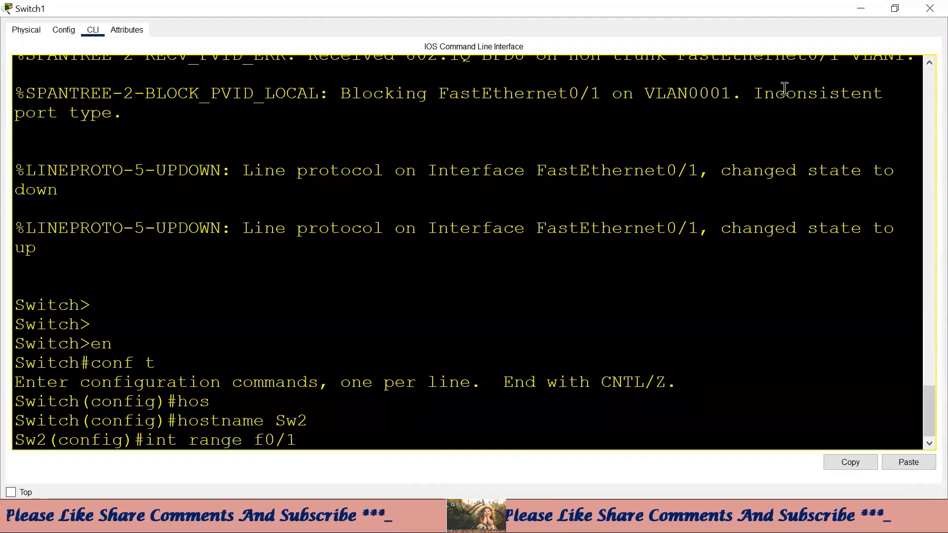
{"action": "key", "text": "Return"}
{"action": "type", "text": "sw"}
{"action": "key", "text": "Tab"}
{"action": "type", "text": "m"}
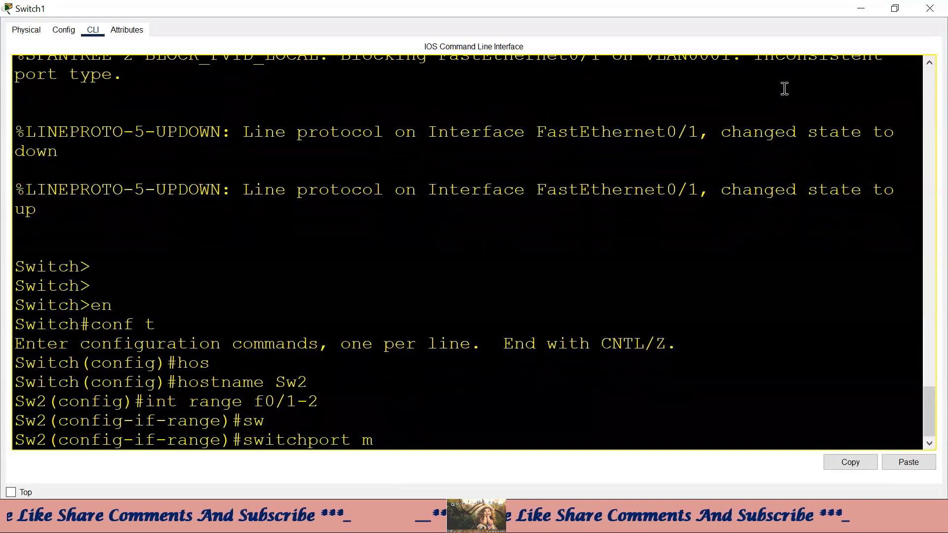
{"action": "key", "text": "Tab"}
{"action": "type", "text": "tr"}
{"action": "key", "text": "Tab"}
{"action": "key", "text": "Return"}
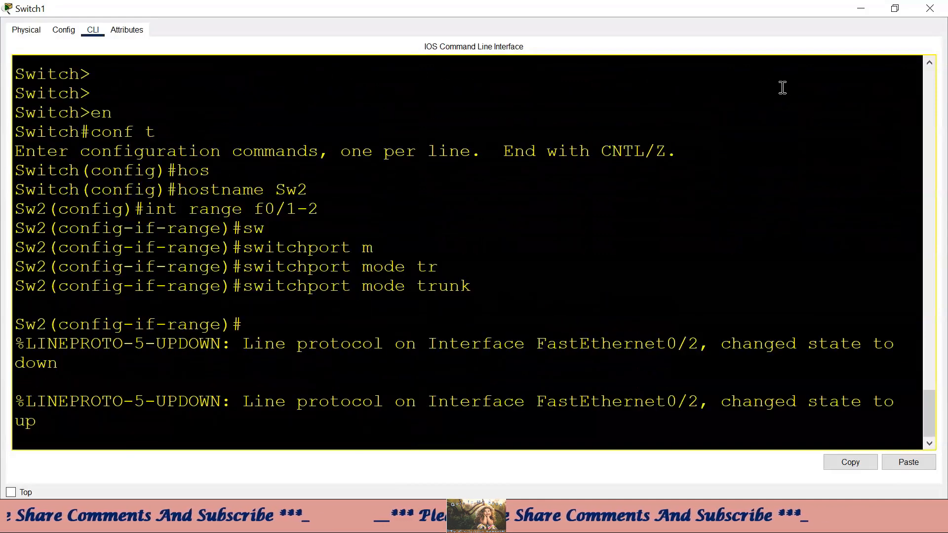
{"action": "left_click_drag", "start_coordinate": [709, 344], "coordinate": [601, 346]}
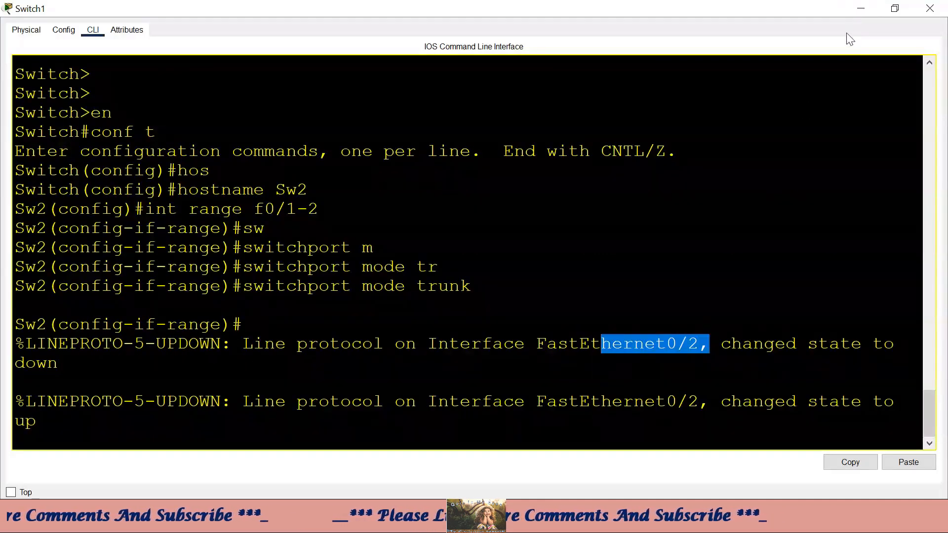
{"action": "left_click", "coordinate": [861, 7]}
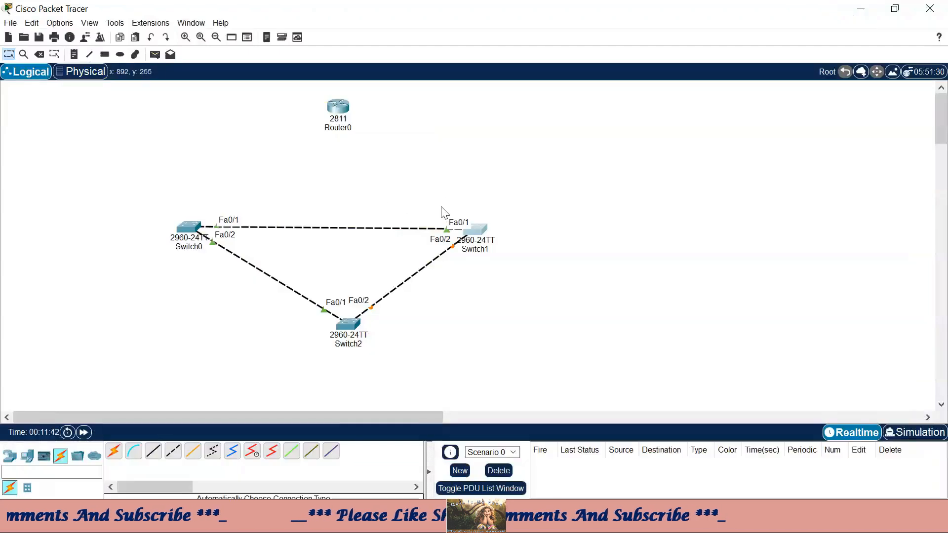
- Open Switch2's CLI console maximized to full screen
{"action": "left_click_drag", "start_coordinate": [441, 207], "coordinate": [495, 290]}
{"action": "double_click", "coordinate": [349, 323]}
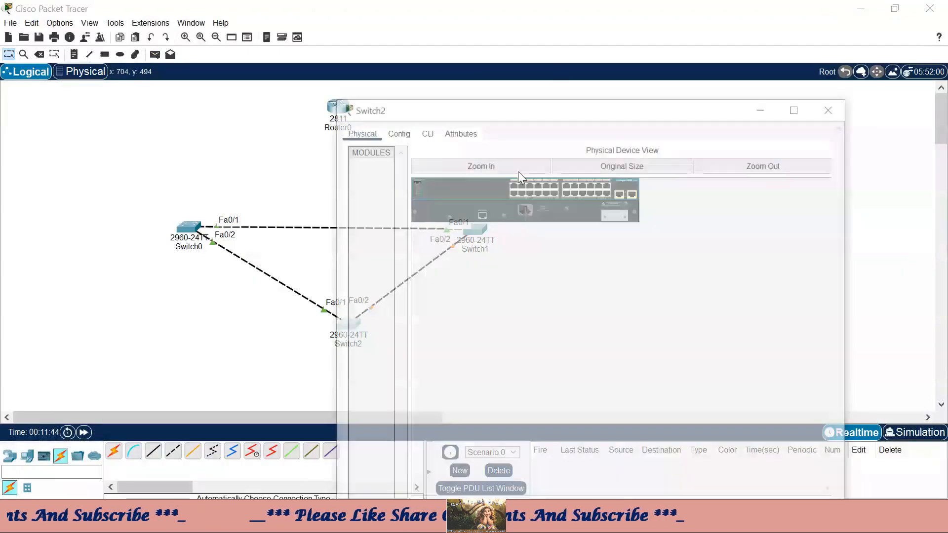
{"action": "left_click", "coordinate": [425, 35]}
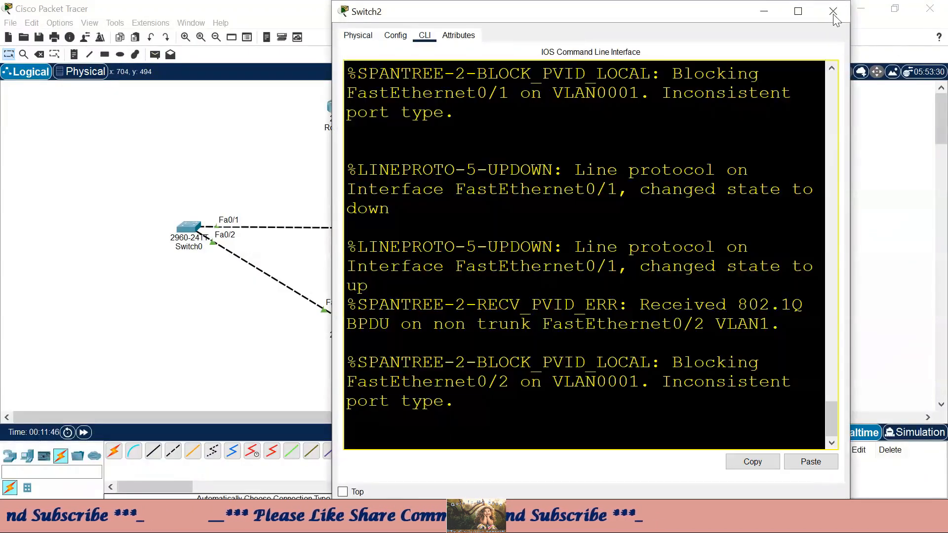
{"action": "left_click", "coordinate": [797, 12]}
- Enter global configuration, set the hostname to Sw3, then minimize the window
{"action": "key", "text": "Return"}
{"action": "key", "text": "Return"}
{"action": "key", "text": "Return"}
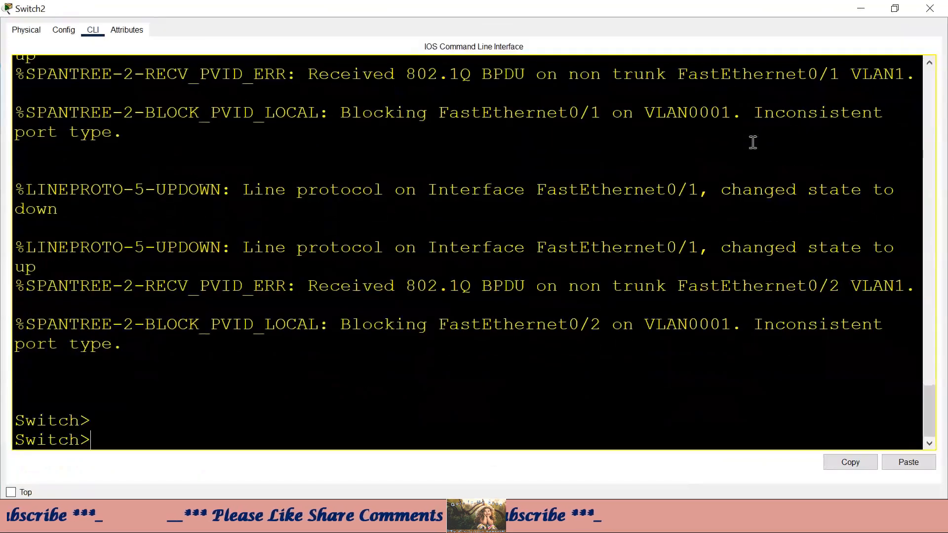
{"action": "type", "text": "en"}
{"action": "key", "text": "Return"}
{"action": "type", "text": "co"}
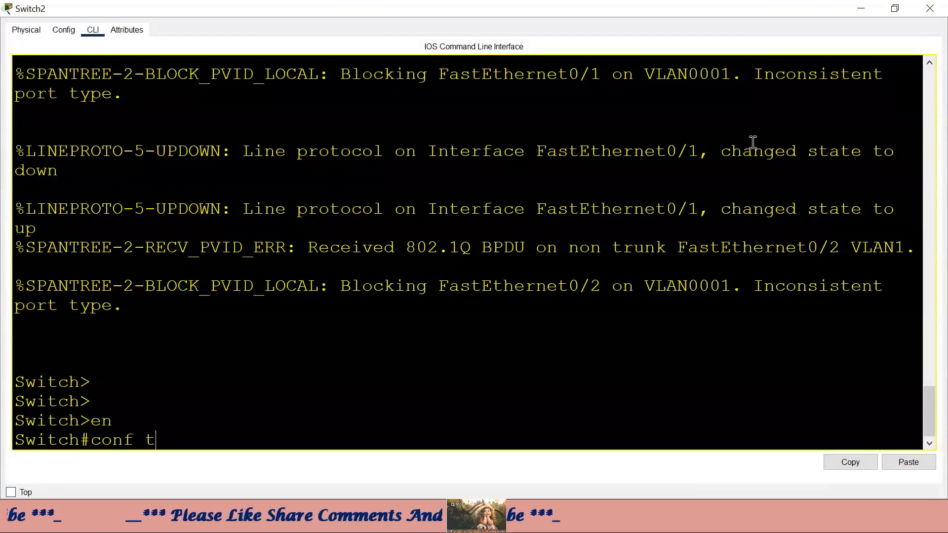
{"action": "type", "text": "nf t"}
{"action": "key", "text": "Return"}
{"action": "type", "text": "ho"}
{"action": "key", "text": "Tab"}
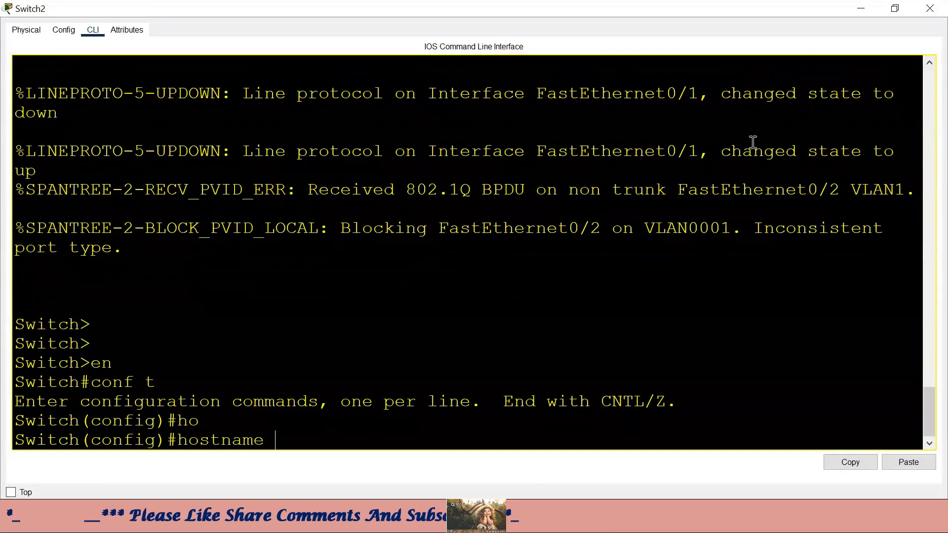
{"action": "type", "text": "Sw3"}
{"action": "key", "text": "Return"}
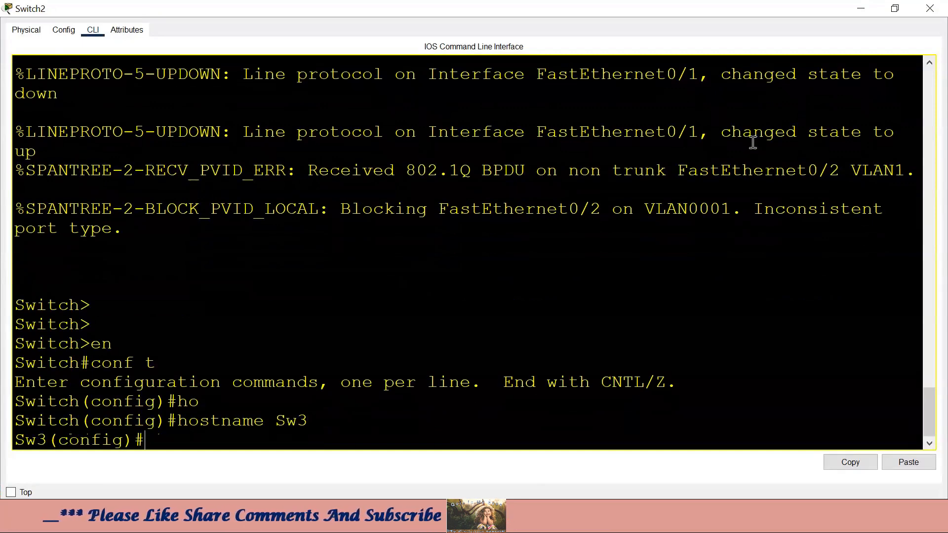
{"action": "left_click", "coordinate": [862, 8]}
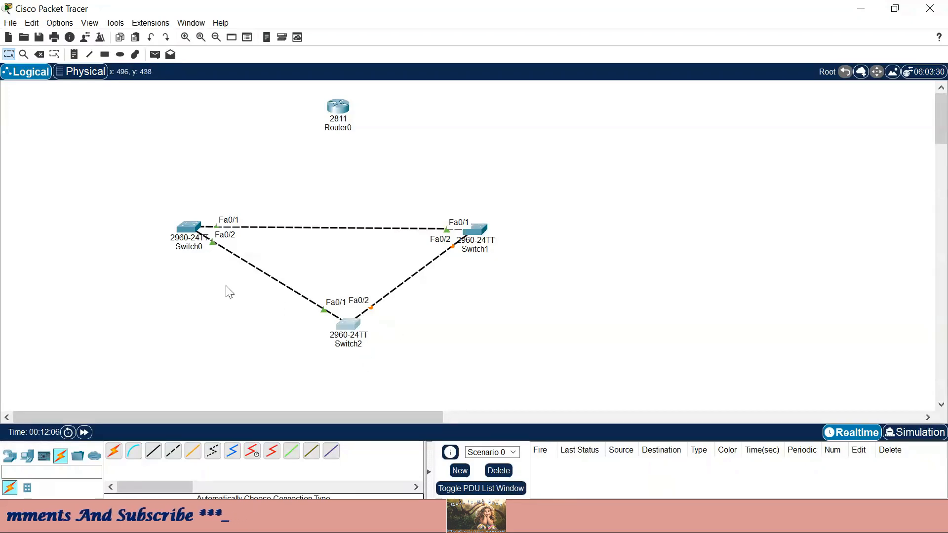
- Open Switch0's console full-screen and drop back to privileged mode with Ctrl+Z
{"action": "left_click", "coordinate": [188, 227]}
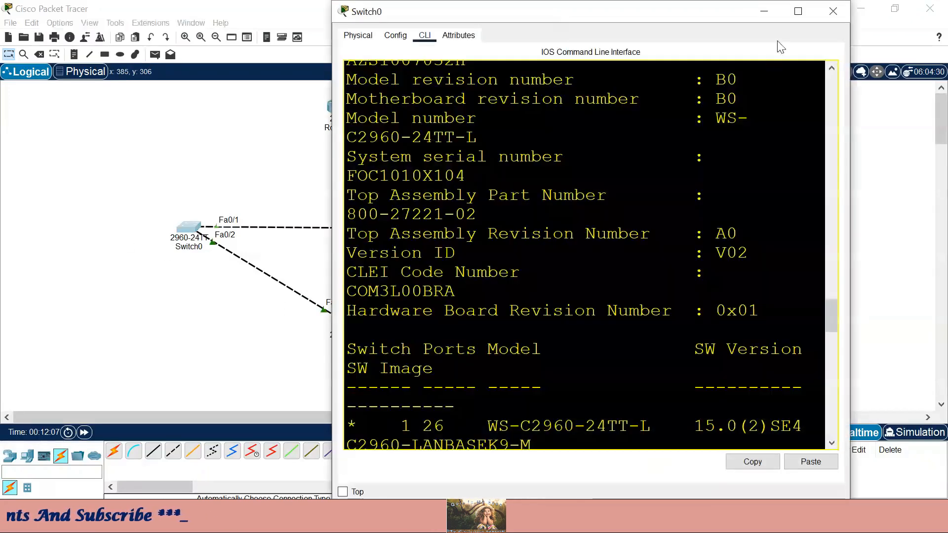
{"action": "left_click", "coordinate": [798, 11]}
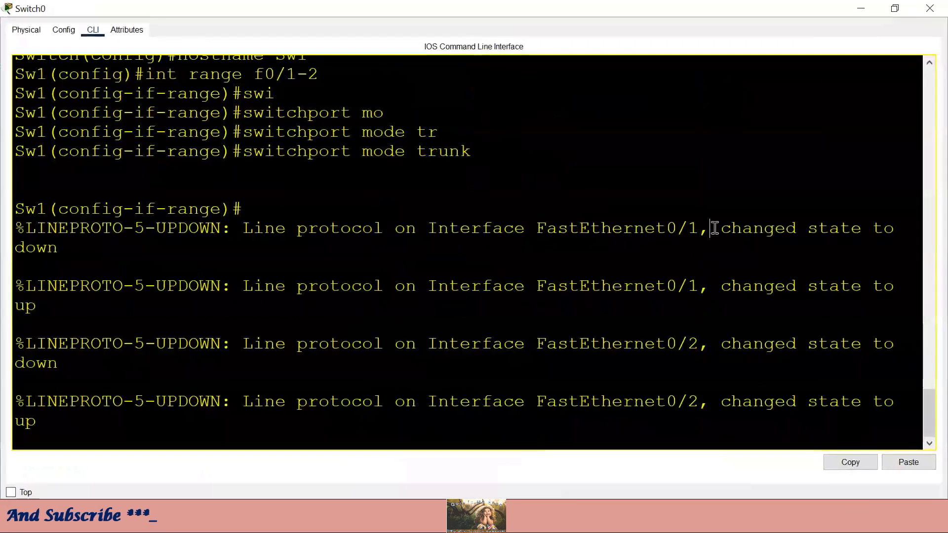
{"action": "key", "text": "Return"}
{"action": "key", "text": "Return"}
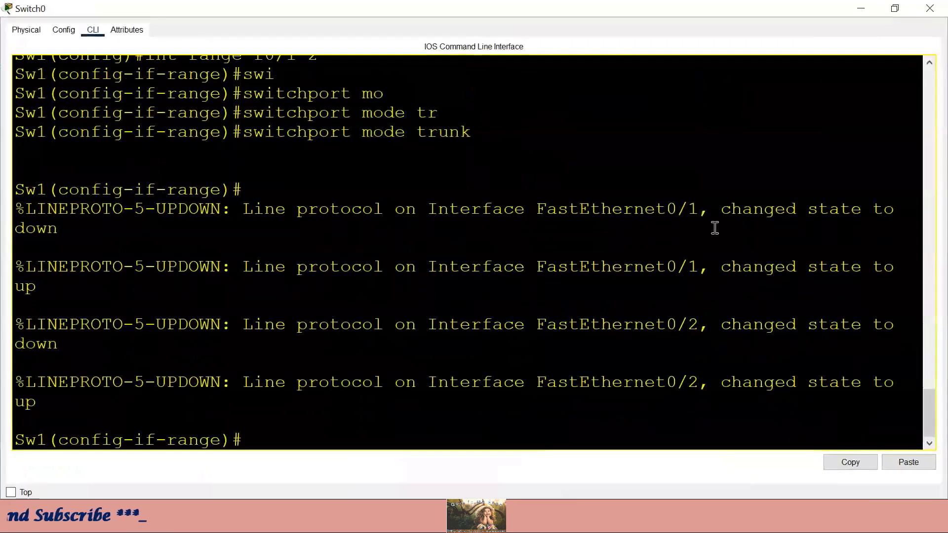
{"action": "key", "text": "ctrl+z"}
{"action": "key", "text": "Return"}
- Run show interfaces trunk and point out Fa0/1 trunking and its allowed VLANs
{"action": "type", "text": "s"}
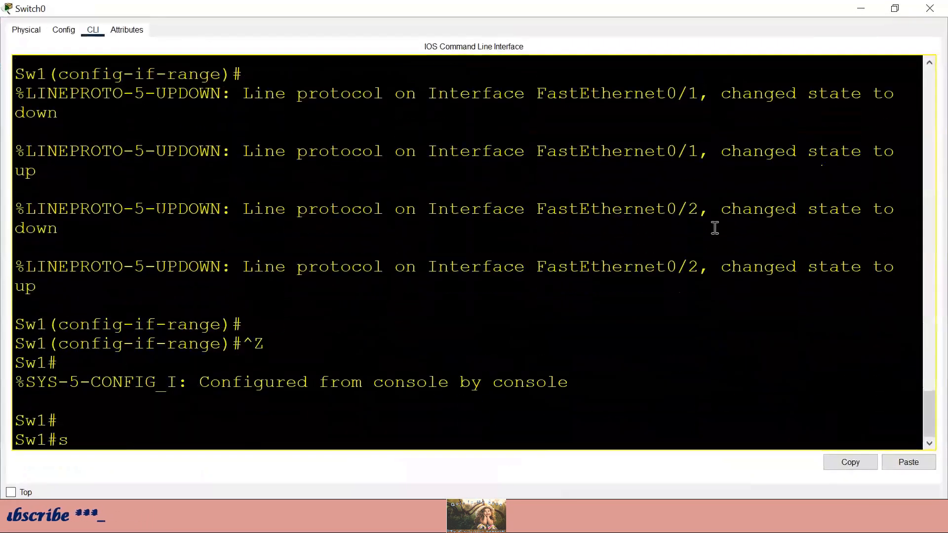
{"action": "type", "text": "how int"}
{"action": "key", "text": "Tab"}
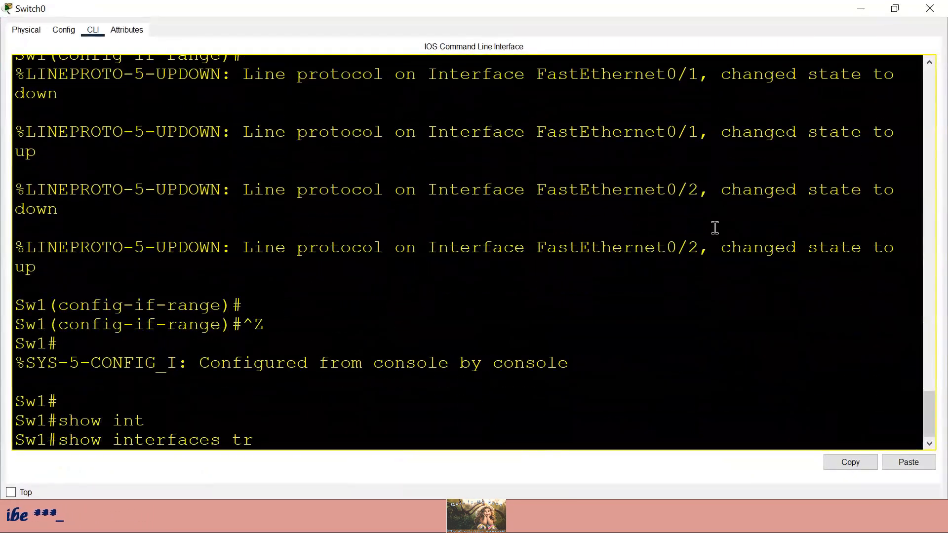
{"action": "type", "text": "tr"}
{"action": "key", "text": "Tab"}
{"action": "key", "text": "Return"}
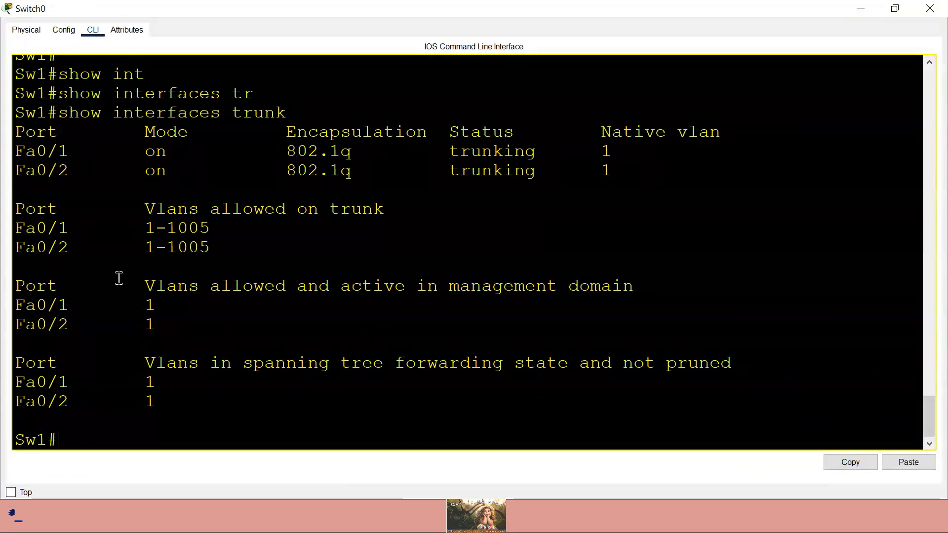
{"action": "left_click_drag", "start_coordinate": [80, 228], "coordinate": [28, 247]}
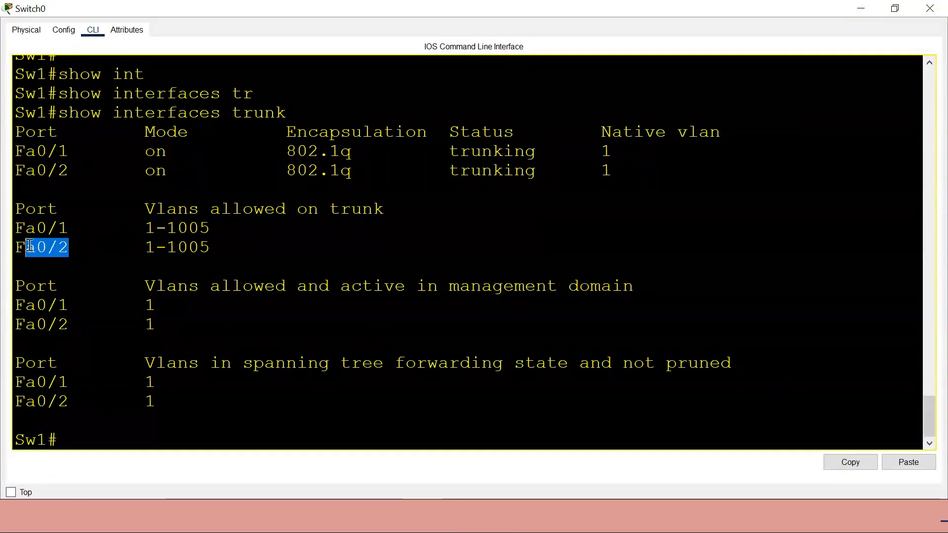
{"action": "left_click_drag", "start_coordinate": [79, 226], "coordinate": [8, 229]}
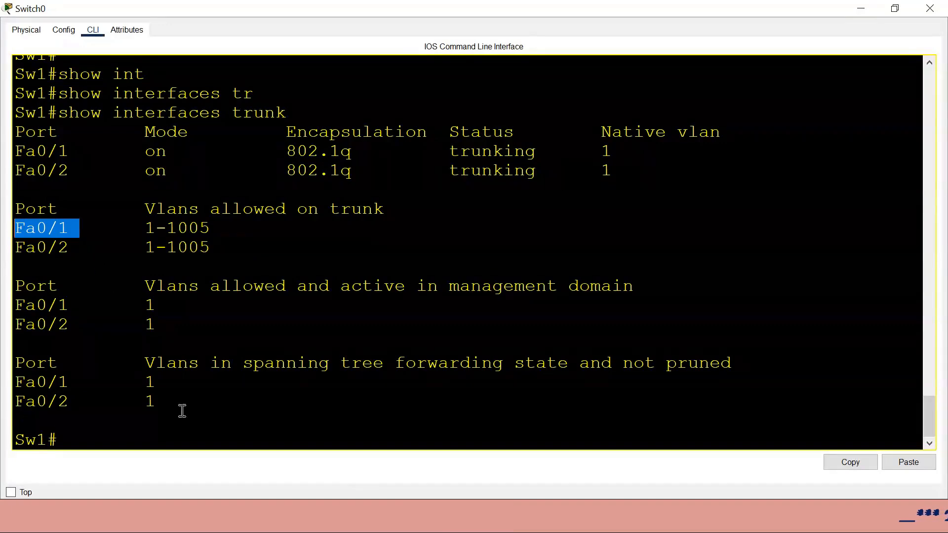
{"action": "left_click", "coordinate": [272, 416]}
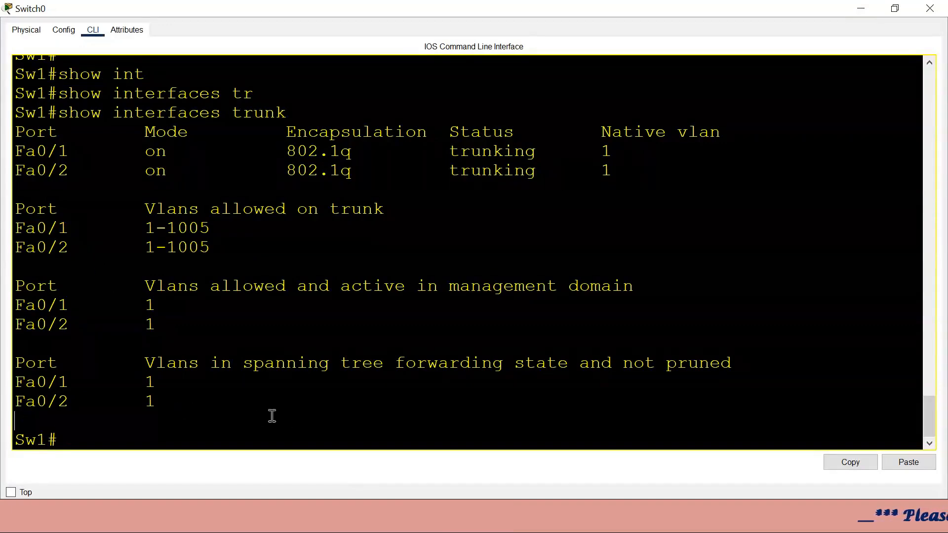
- Run show vlan brief and highlight the VLAN 1 ports and default VLANs 1002–1005
{"action": "type", "text": "show"}
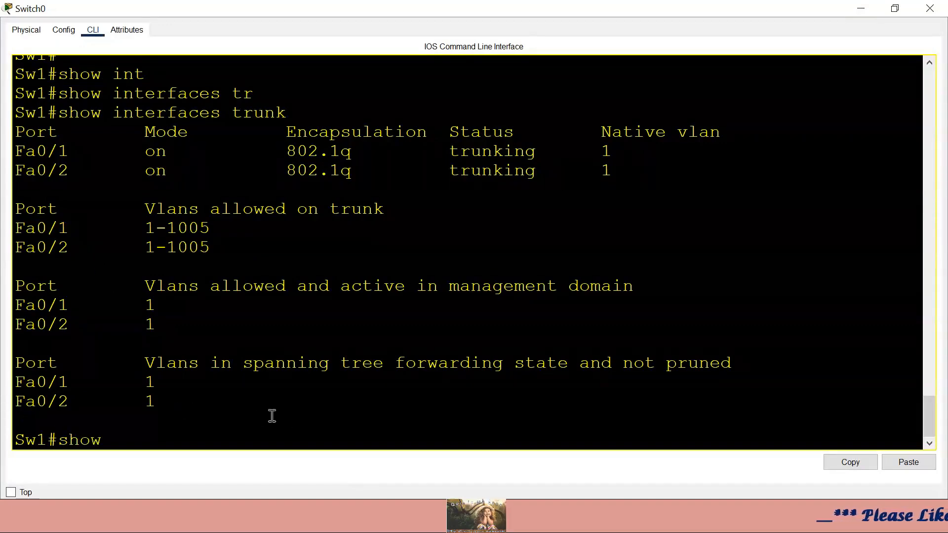
{"action": "type", "text": " vlan br"}
{"action": "key", "text": "Tab"}
{"action": "key", "text": "Return"}
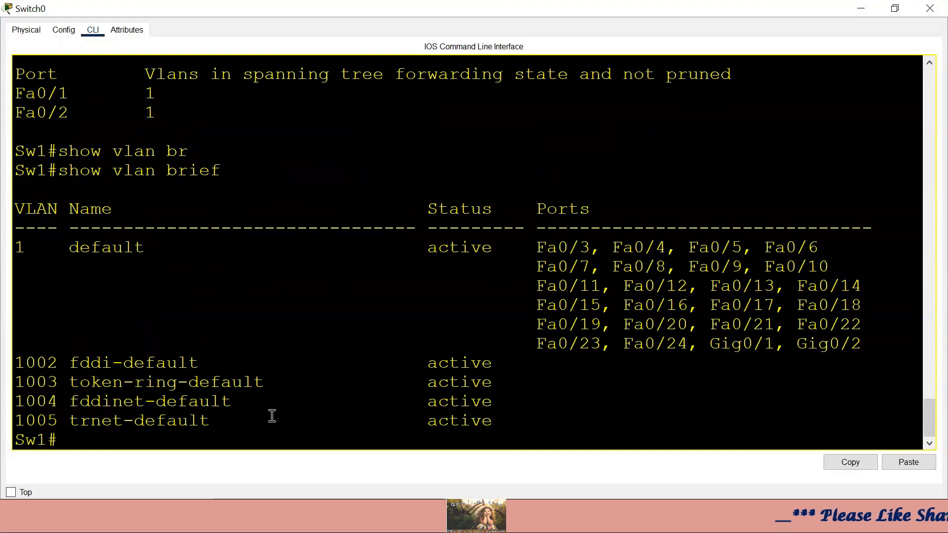
{"action": "left_click_drag", "start_coordinate": [528, 249], "coordinate": [589, 248]}
{"action": "left_click", "coordinate": [591, 286]}
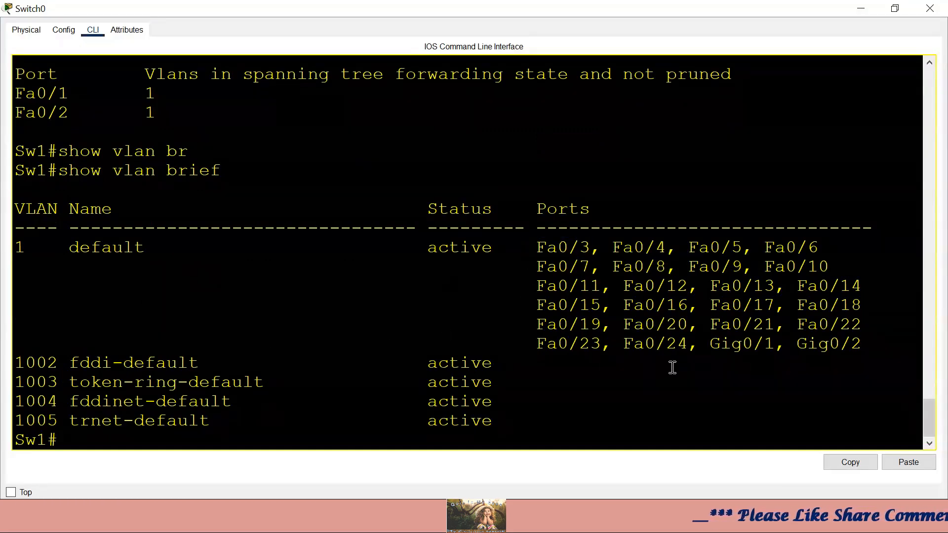
{"action": "left_click_drag", "start_coordinate": [861, 348], "coordinate": [30, 247]}
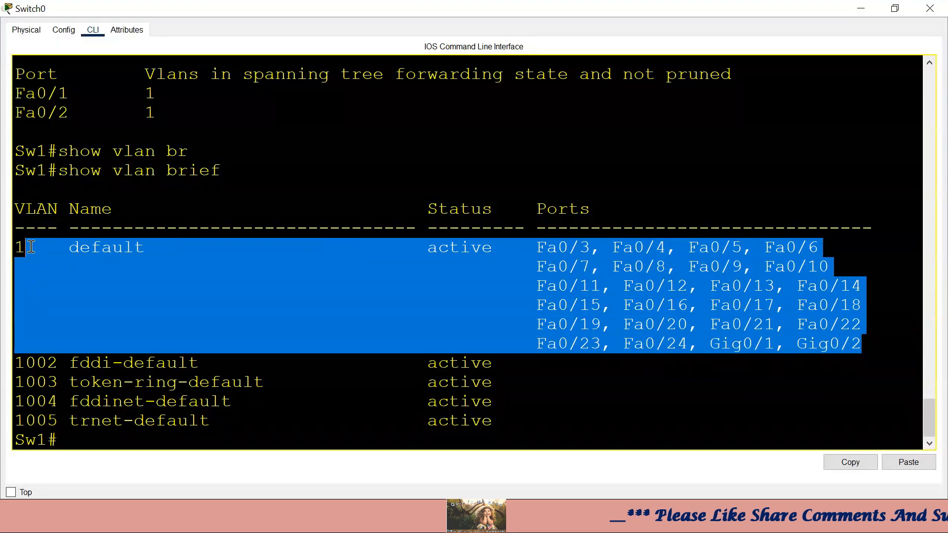
{"action": "left_click_drag", "start_coordinate": [568, 436], "coordinate": [34, 248]}
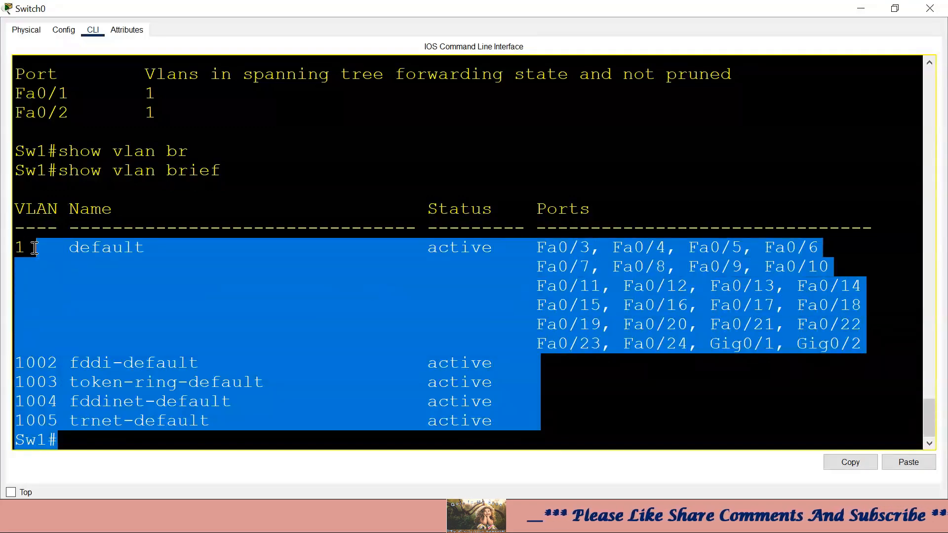
{"action": "left_click", "coordinate": [444, 310]}
- Scroll the output and highlight Fa0/3 and Fa0/4 still in VLAN 1
{"action": "scroll", "coordinate": [447, 271], "scroll_direction": "up", "scroll_amount": 3}
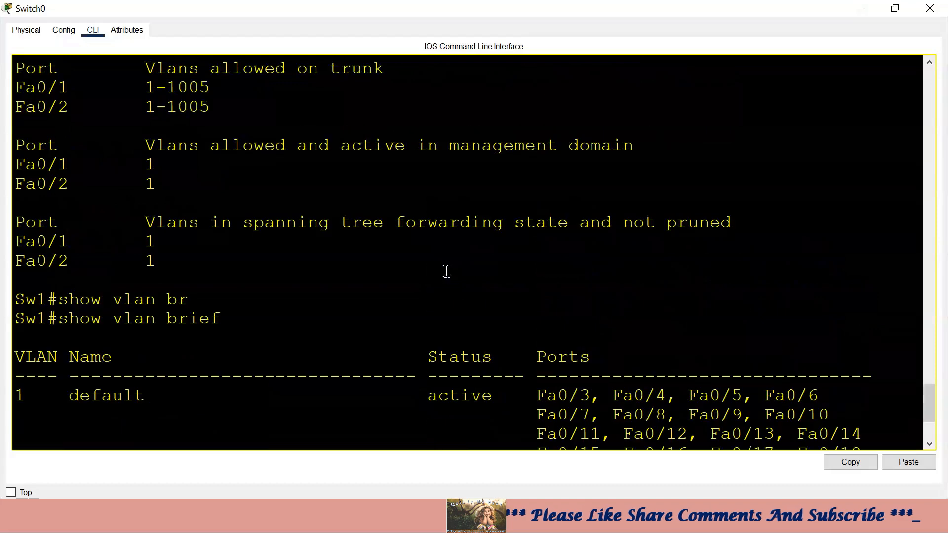
{"action": "scroll", "coordinate": [447, 271], "scroll_direction": "up", "scroll_amount": 1}
{"action": "scroll", "coordinate": [447, 271], "scroll_direction": "up", "scroll_amount": 3}
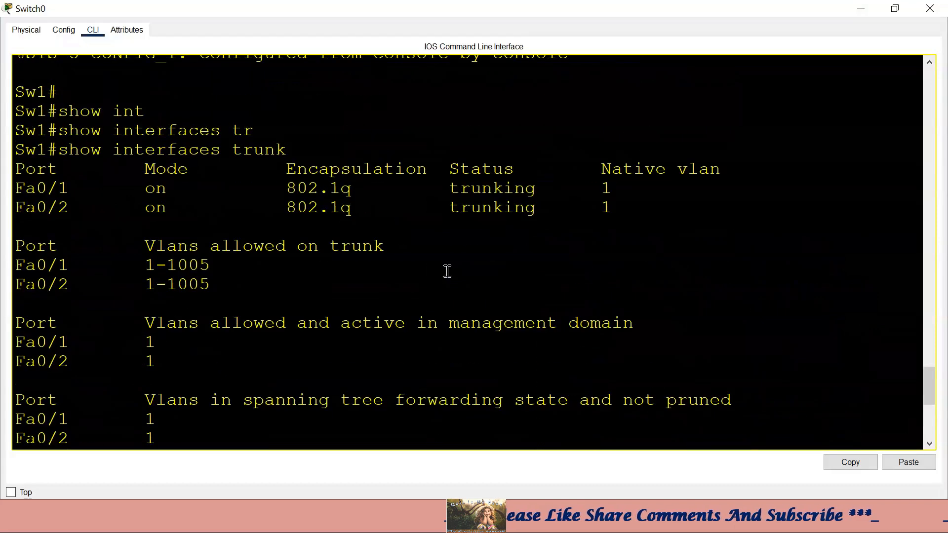
{"action": "scroll", "coordinate": [505, 296], "scroll_direction": "down", "scroll_amount": 4}
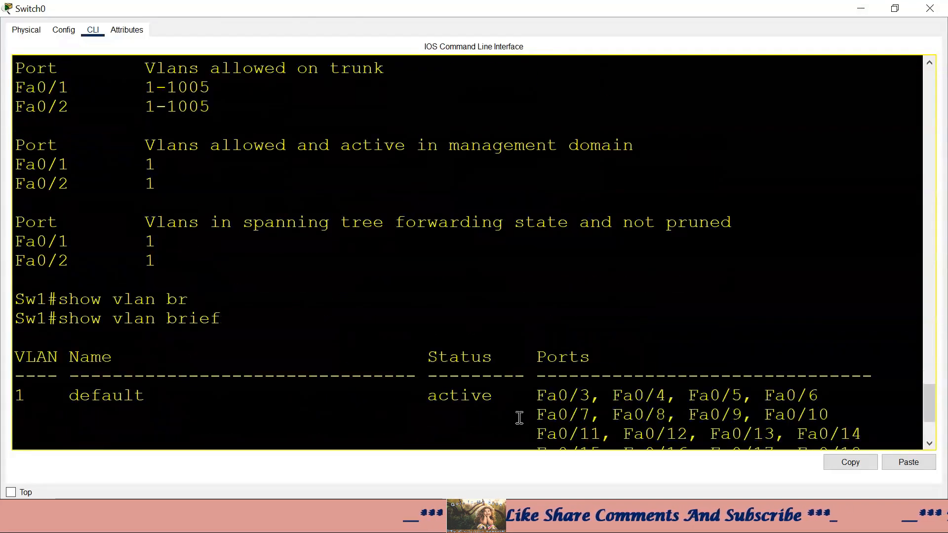
{"action": "left_click_drag", "start_coordinate": [541, 390], "coordinate": [652, 391]}
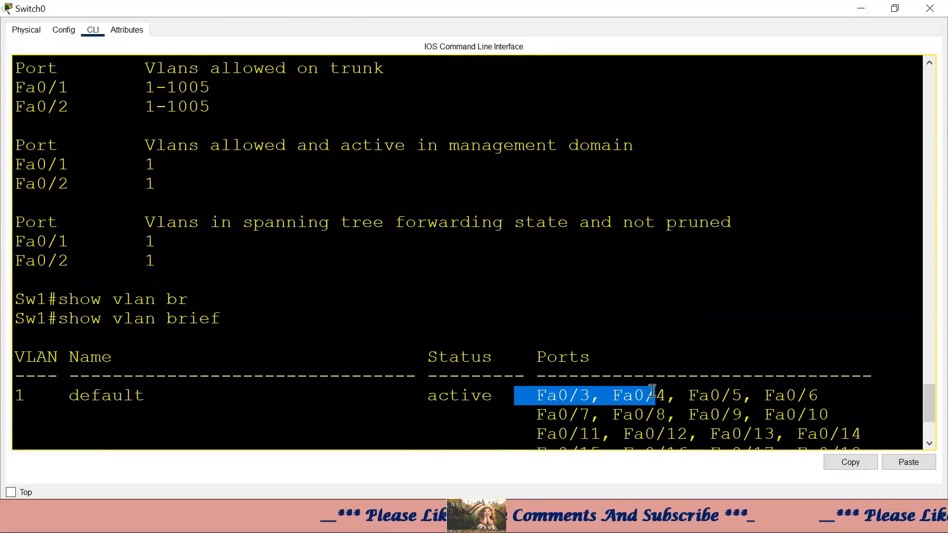
- In the trunk table, highlight the 1-1005 allowed VLAN range on Fa0/1 and Fa0/2
{"action": "left_click_drag", "start_coordinate": [112, 106], "coordinate": [79, 107]}
{"action": "scroll", "coordinate": [388, 152], "scroll_direction": "up", "scroll_amount": 2}
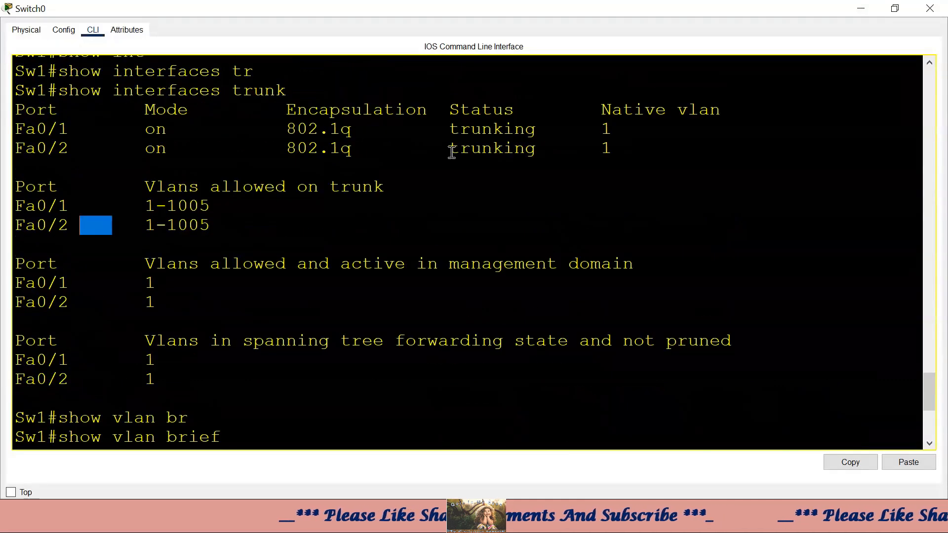
{"action": "left_click", "coordinate": [102, 237]}
{"action": "left_click_drag", "start_coordinate": [79, 205], "coordinate": [26, 206]}
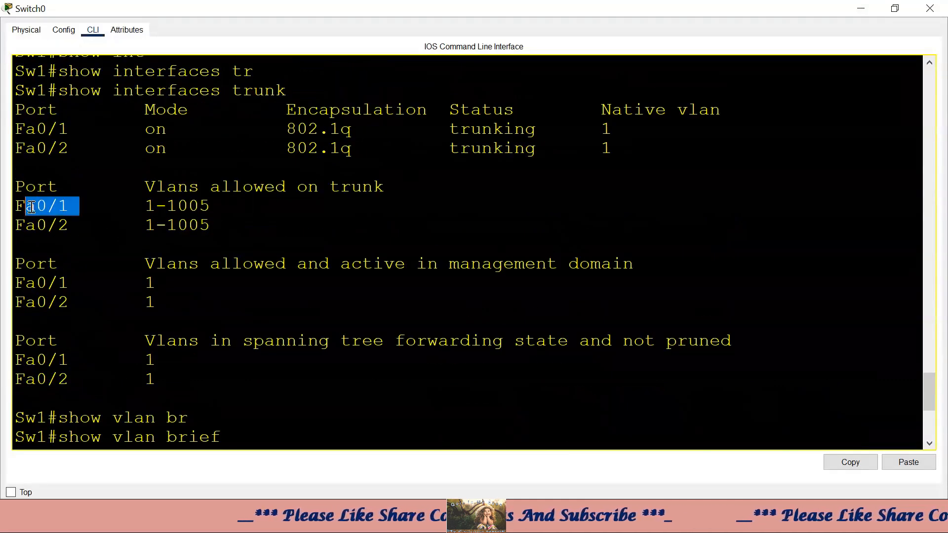
{"action": "left_click_drag", "start_coordinate": [146, 205], "coordinate": [235, 204]}
{"action": "left_click", "coordinate": [237, 203]}
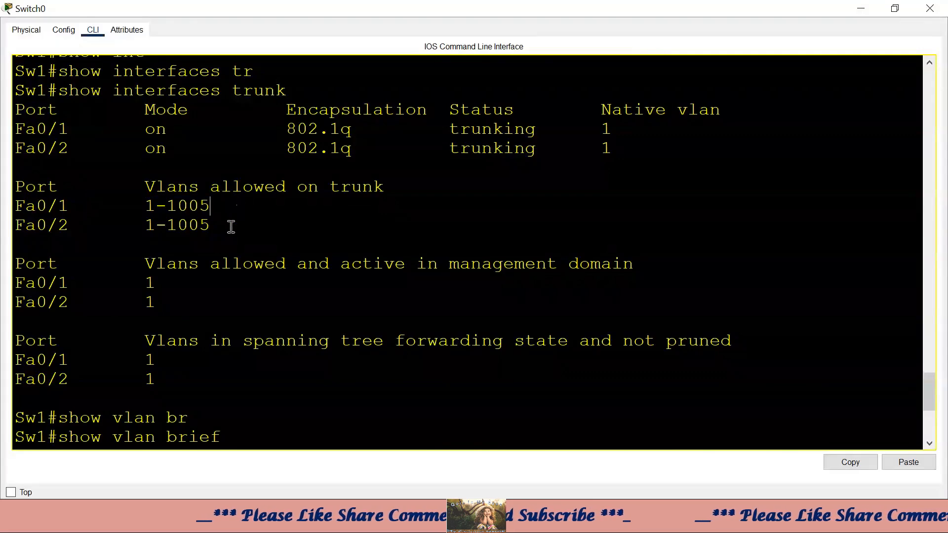
{"action": "left_click_drag", "start_coordinate": [144, 225], "coordinate": [213, 225]}
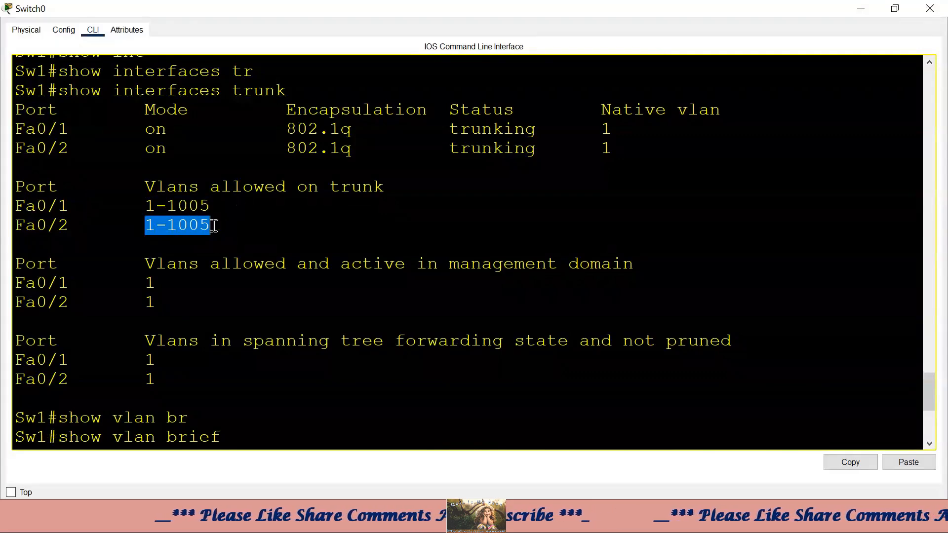
- Highlight the trunking status and 802.1q encapsulation for Fa0/1 and Fa0/2
{"action": "left_click_drag", "start_coordinate": [447, 129], "coordinate": [553, 129]}
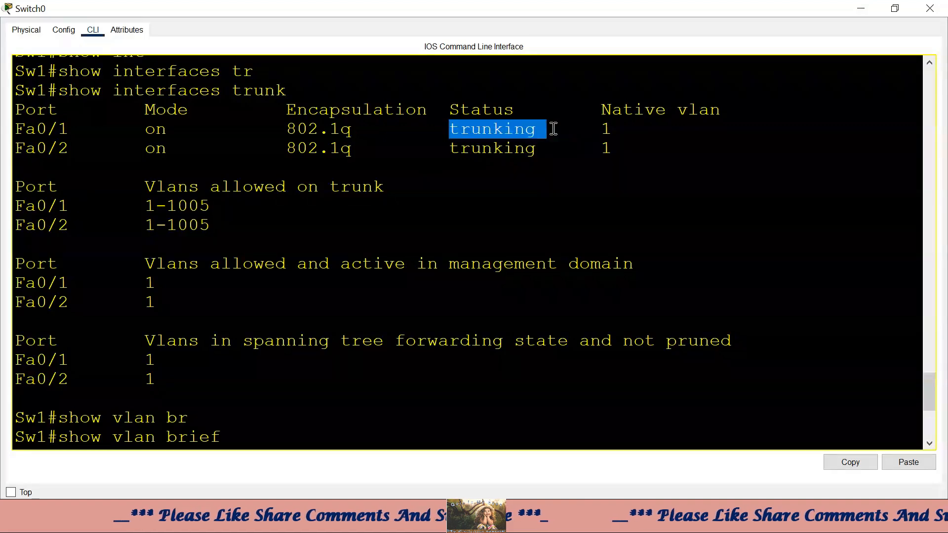
{"action": "left_click_drag", "start_coordinate": [451, 150], "coordinate": [603, 148]}
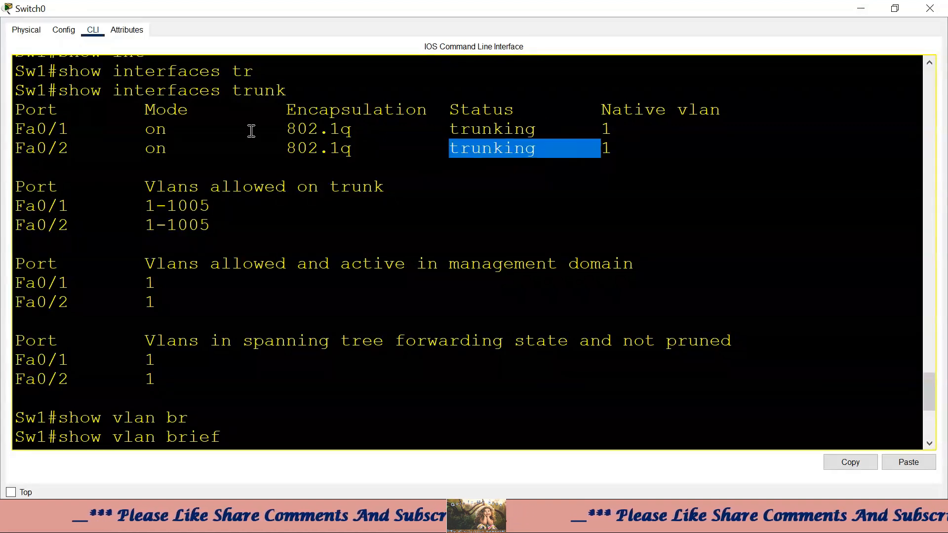
{"action": "left_click_drag", "start_coordinate": [272, 130], "coordinate": [371, 129]}
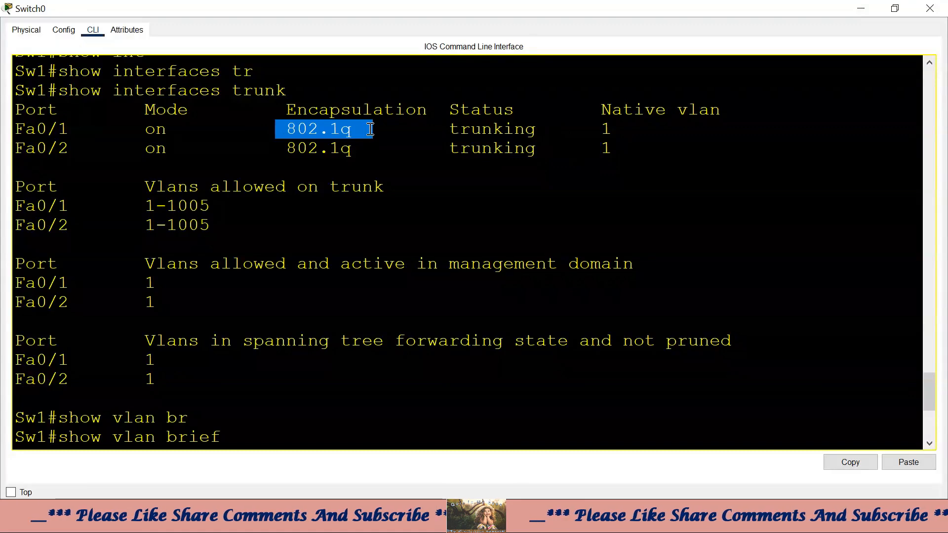
{"action": "left_click_drag", "start_coordinate": [276, 151], "coordinate": [389, 149]}
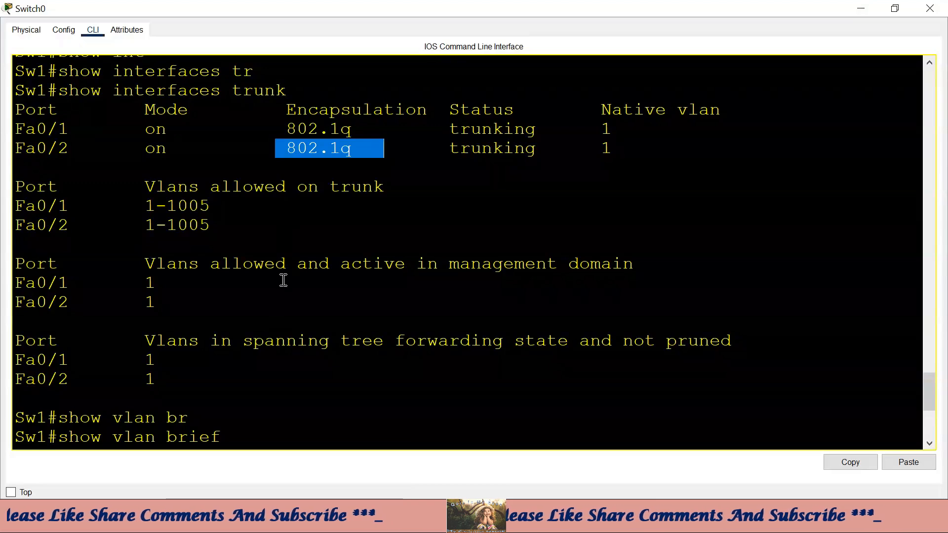
{"action": "left_click", "coordinate": [409, 261]}
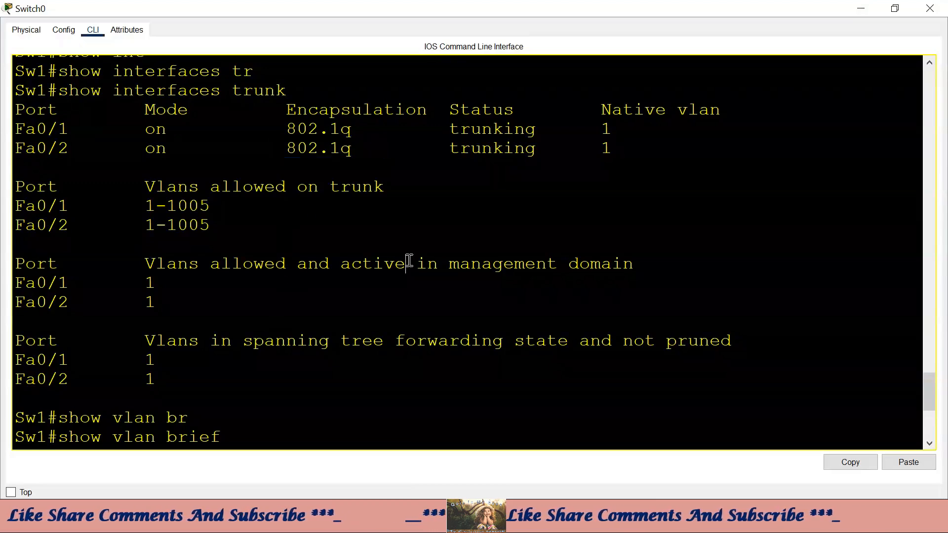
{"action": "left_click_drag", "start_coordinate": [255, 133], "coordinate": [379, 124]}
{"action": "left_click_drag", "start_coordinate": [262, 147], "coordinate": [373, 144]}
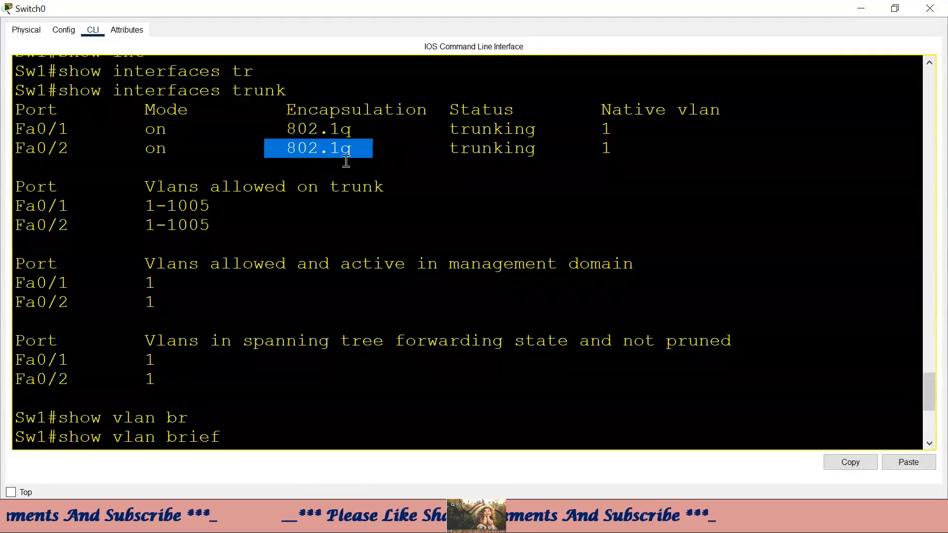
- Minimize Switch0's window, box-select switches on the topology, and reopen Switch0's console
{"action": "left_click", "coordinate": [853, 12]}
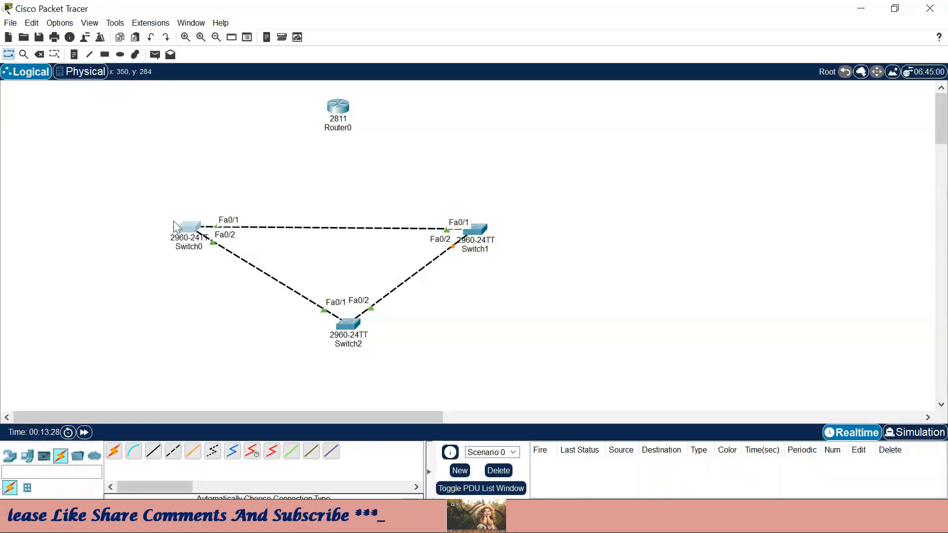
{"action": "left_click_drag", "start_coordinate": [183, 189], "coordinate": [195, 270]}
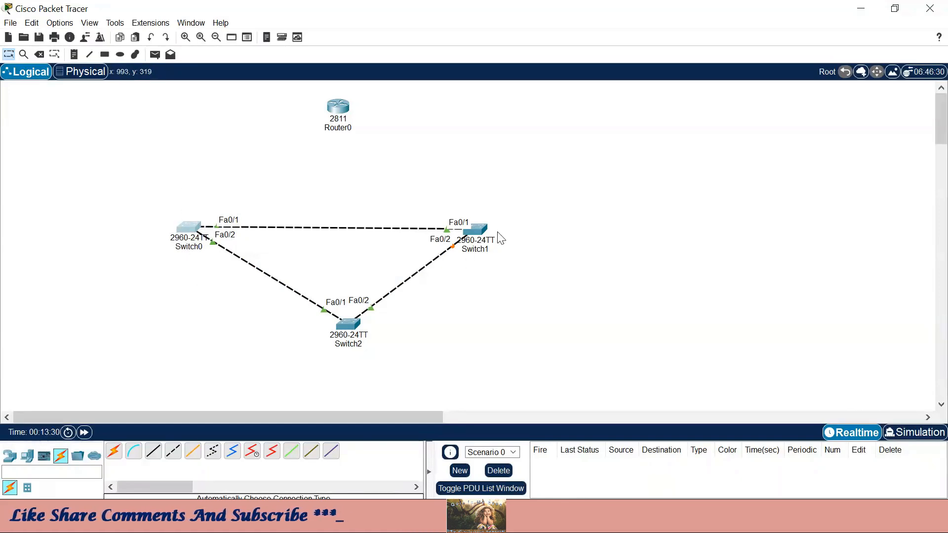
{"action": "left_click_drag", "start_coordinate": [484, 200], "coordinate": [486, 278]}
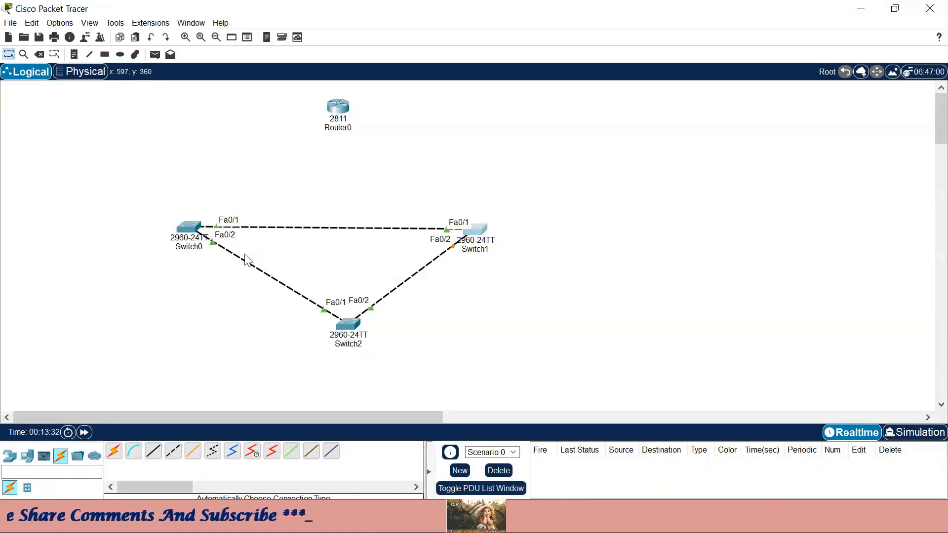
{"action": "left_click", "coordinate": [190, 226]}
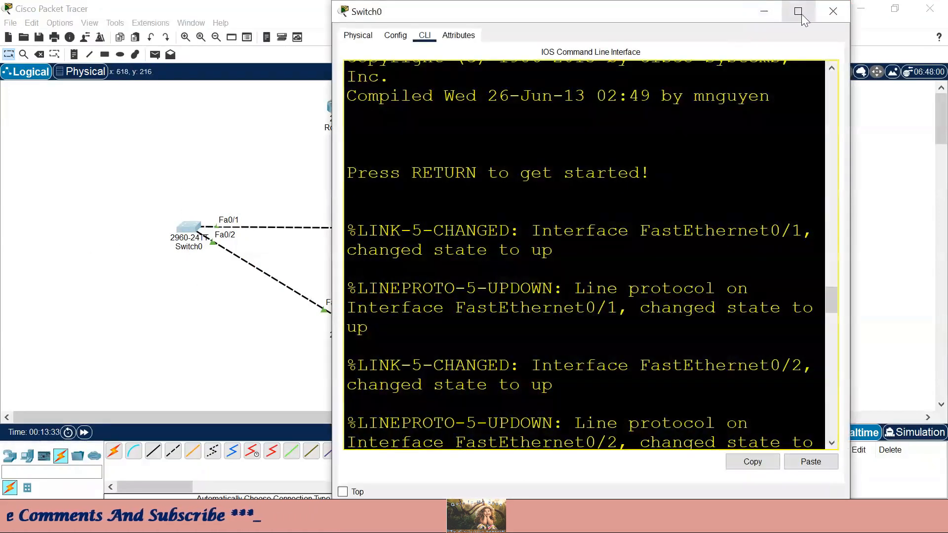
- In Switch0's global config, set VTP domain HCL, noting the change from NULL
{"action": "left_click", "coordinate": [797, 10]}
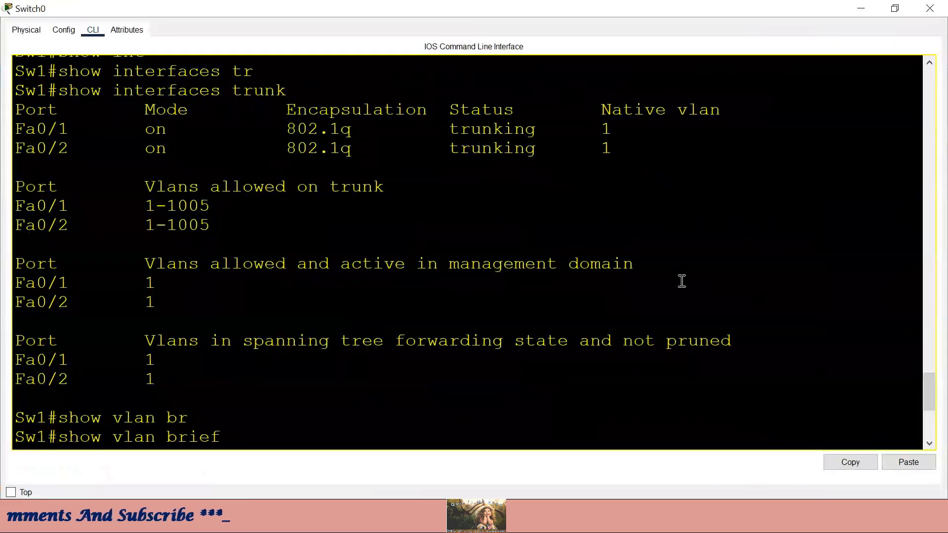
{"action": "key", "text": "Return"}
{"action": "key", "text": "Return"}
{"action": "key", "text": "Return"}
{"action": "key", "text": "Return"}
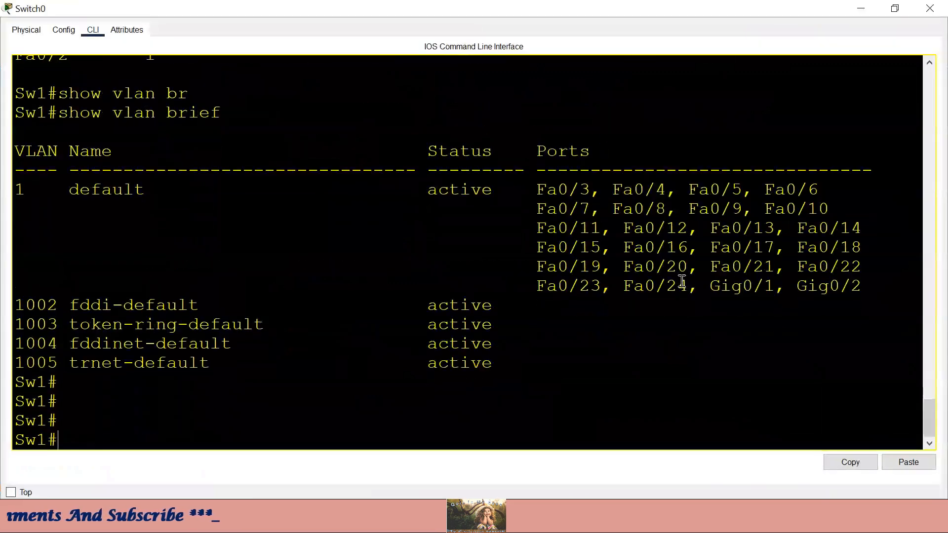
{"action": "type", "text": "conf t"}
{"action": "key", "text": "Return"}
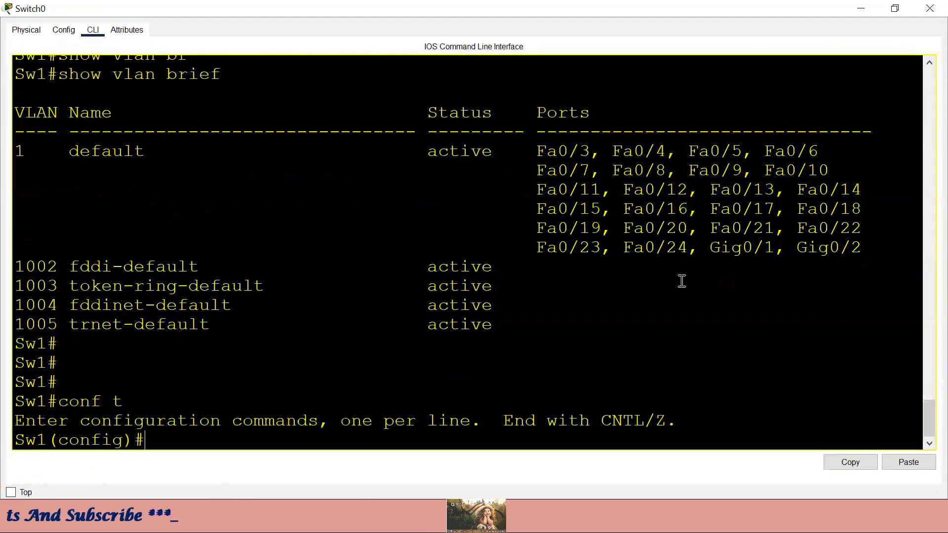
{"action": "type", "text": "vtp do"}
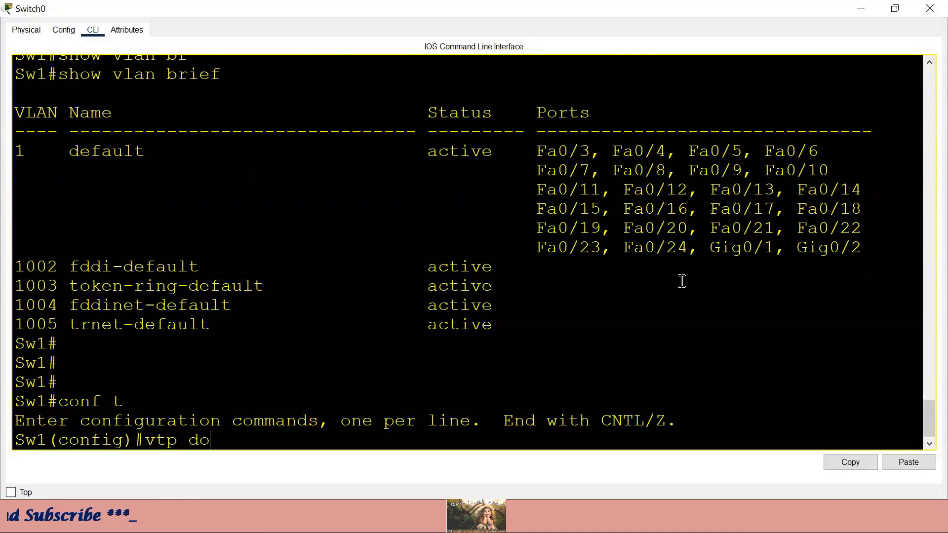
{"action": "key", "text": "Tab"}
{"action": "type", "text": "HCL"}
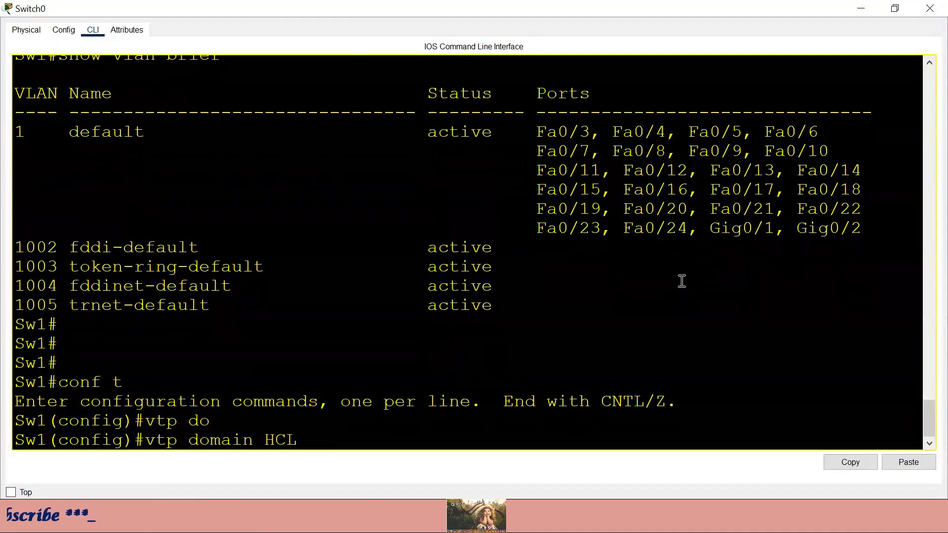
{"action": "key", "text": "Return"}
{"action": "type", "text": "v"}
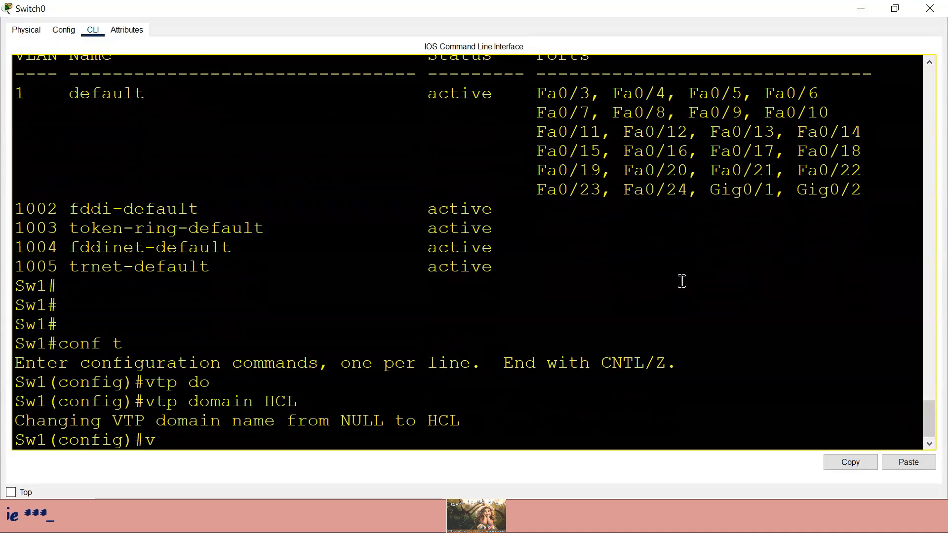
{"action": "left_click_drag", "start_coordinate": [298, 401], "coordinate": [266, 403]}
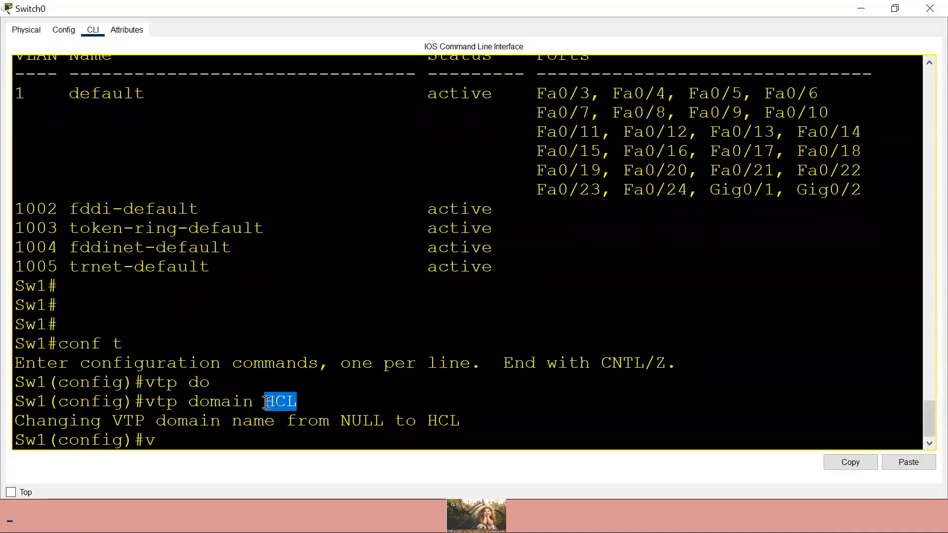
{"action": "left_click_drag", "start_coordinate": [385, 421], "coordinate": [346, 421]}
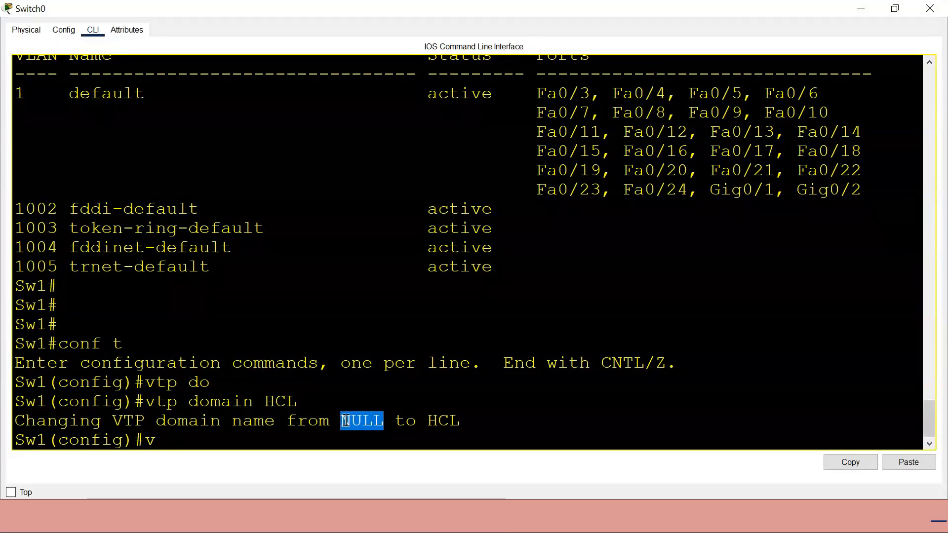
{"action": "left_click", "coordinate": [384, 434]}
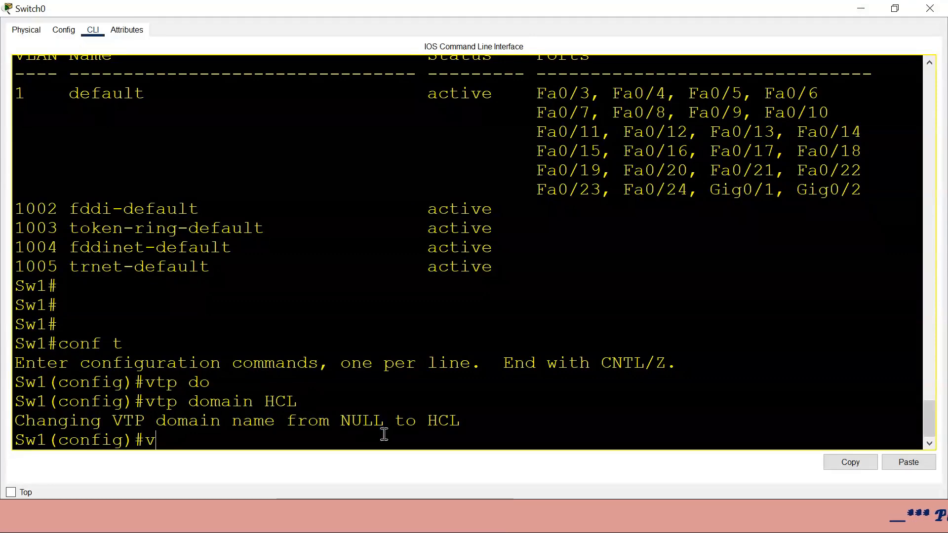
- Set Switch0's VTP password and minimize the console window
{"action": "type", "text": "vtp pass"}
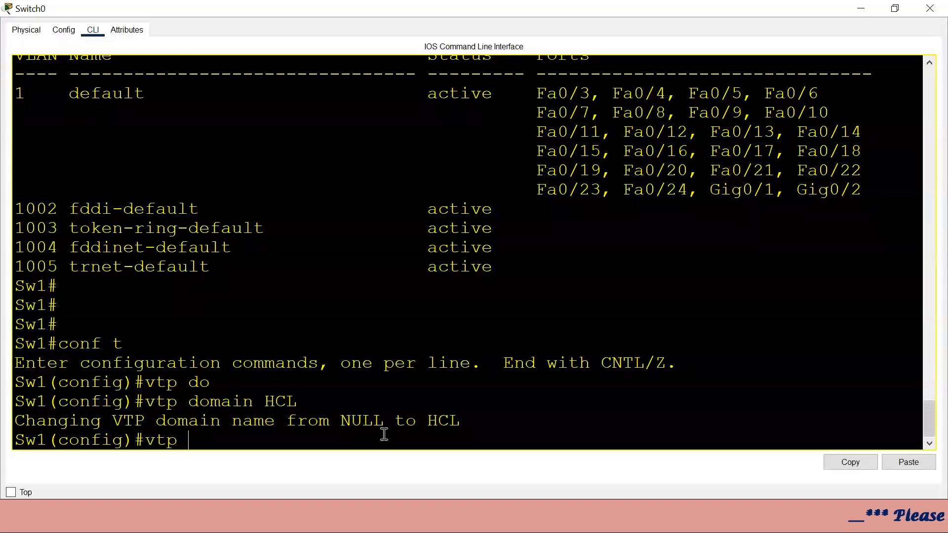
{"action": "key", "text": "Tab"}
{"action": "type", "text": "cisco"}
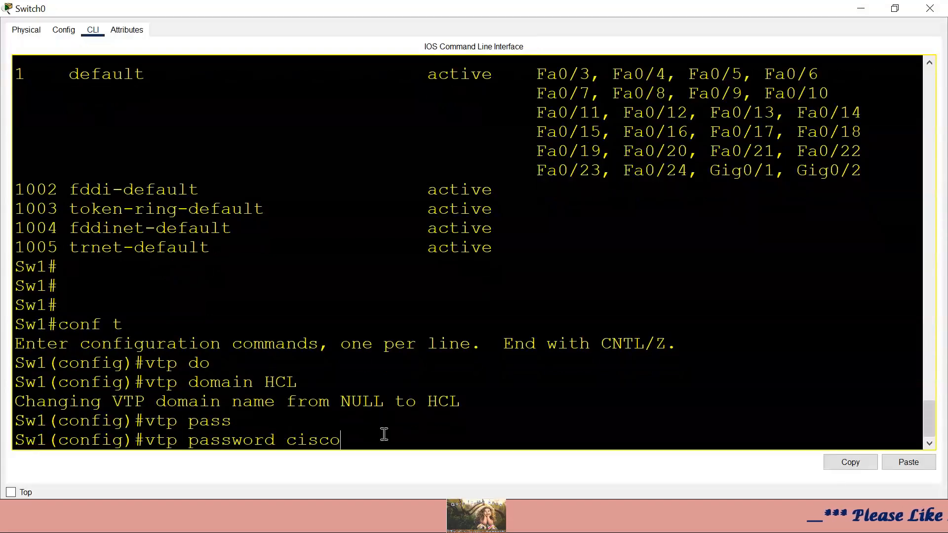
{"action": "key", "text": "Return"}
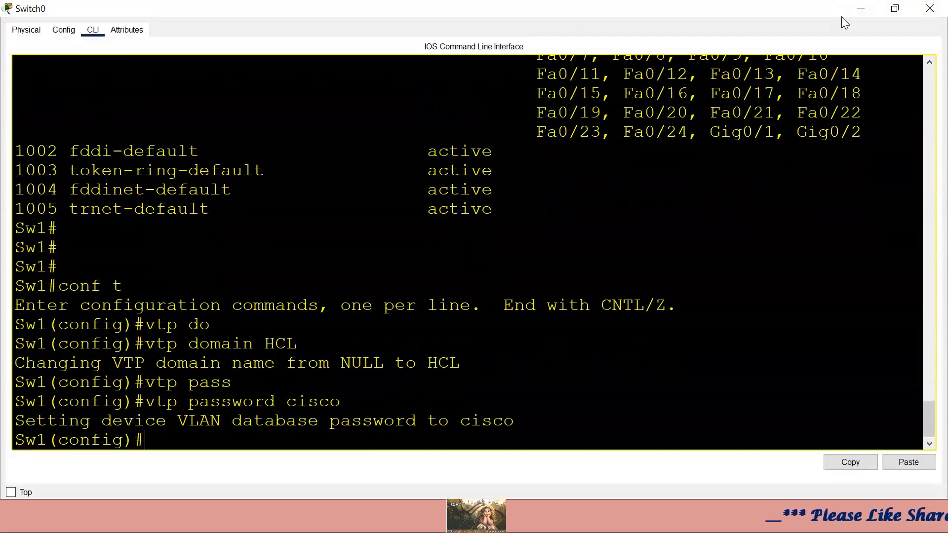
{"action": "left_click", "coordinate": [860, 8]}
- On Switch1's full-screen console, exit interface mode and set VTP domain HCL
{"action": "left_click", "coordinate": [487, 239]}
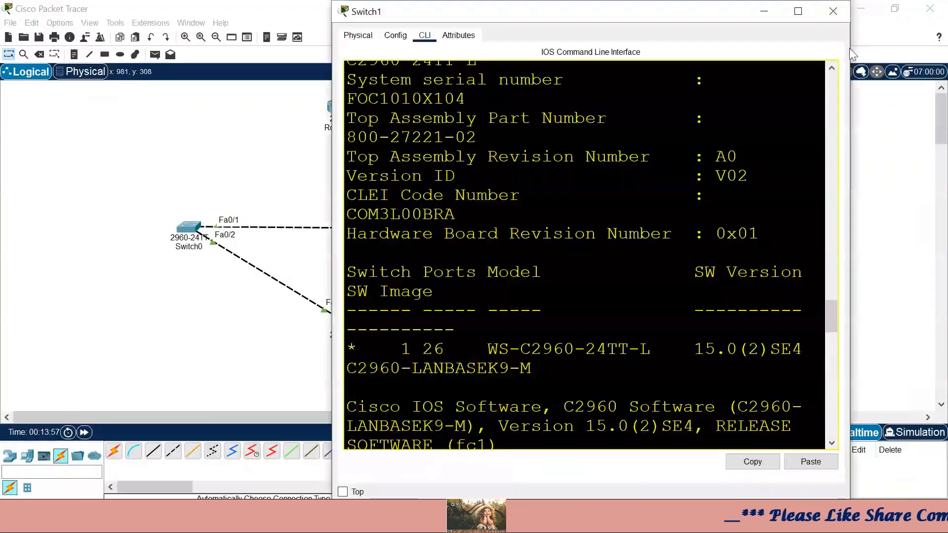
{"action": "left_click", "coordinate": [798, 10]}
{"action": "key", "text": "Return"}
{"action": "key", "text": "Return"}
{"action": "key", "text": "Return"}
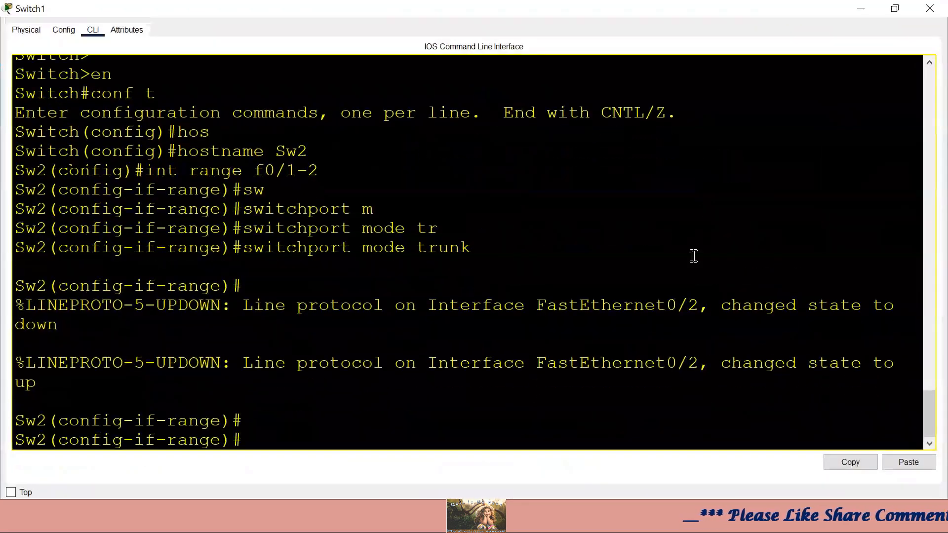
{"action": "type", "text": "exit"}
{"action": "key", "text": "Return"}
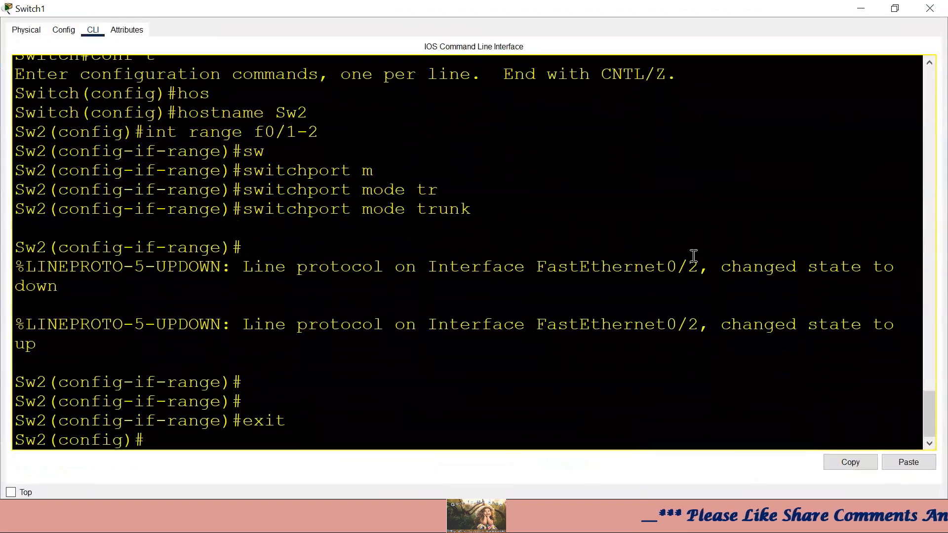
{"action": "type", "text": "vtp do"}
{"action": "key", "text": "Tab"}
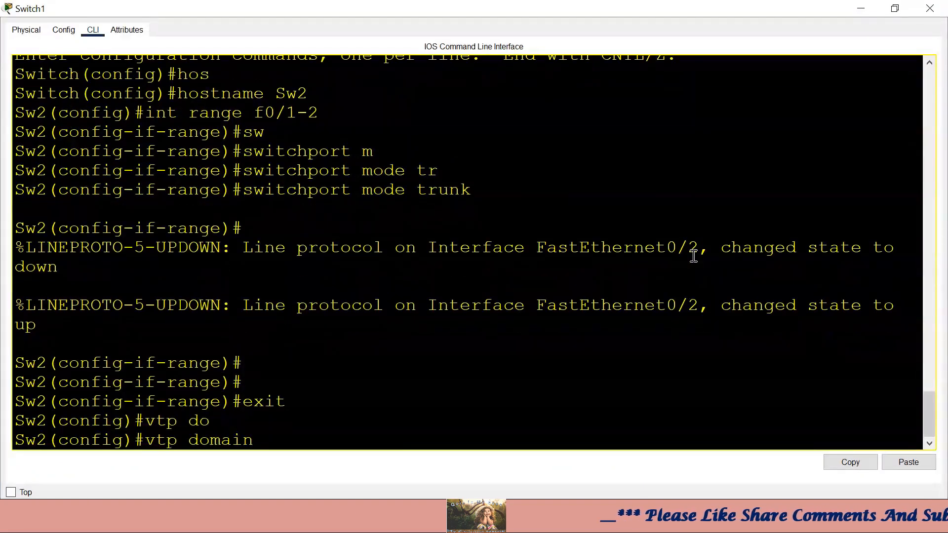
{"action": "type", "text": "HCL"}
{"action": "key", "text": "Return"}
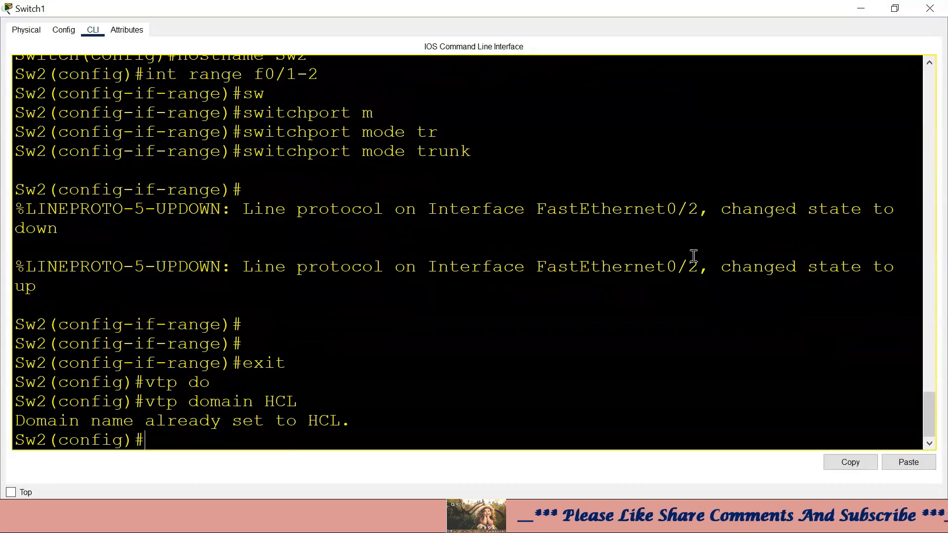
- Give Switch1 the same VTP password and close its window
{"action": "type", "text": "vtp "}
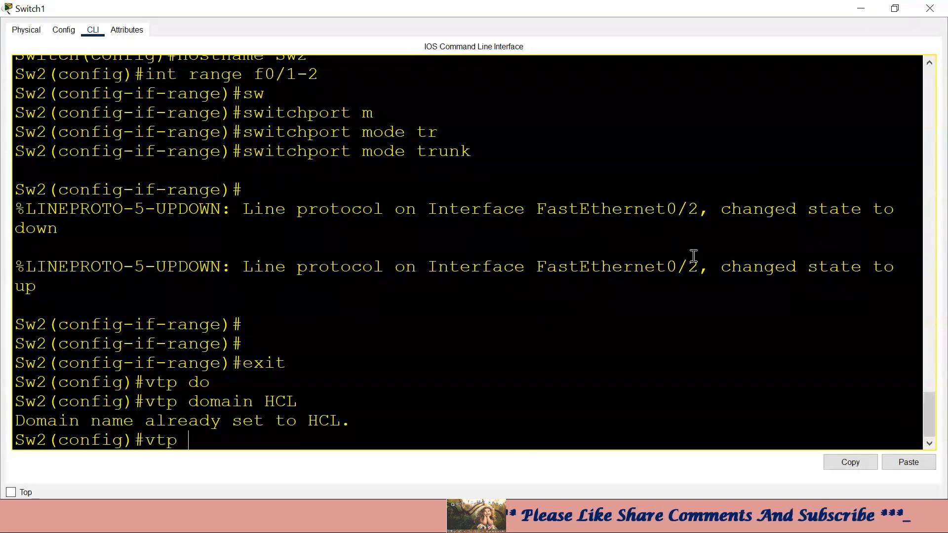
{"action": "type", "text": "pas"}
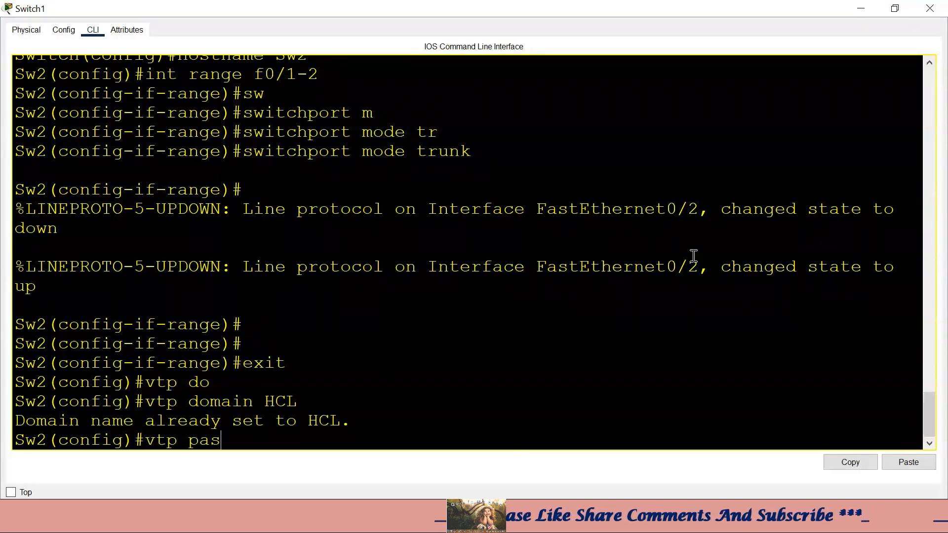
{"action": "key", "text": "Tab"}
{"action": "type", "text": "cisco"}
{"action": "key", "text": "Return"}
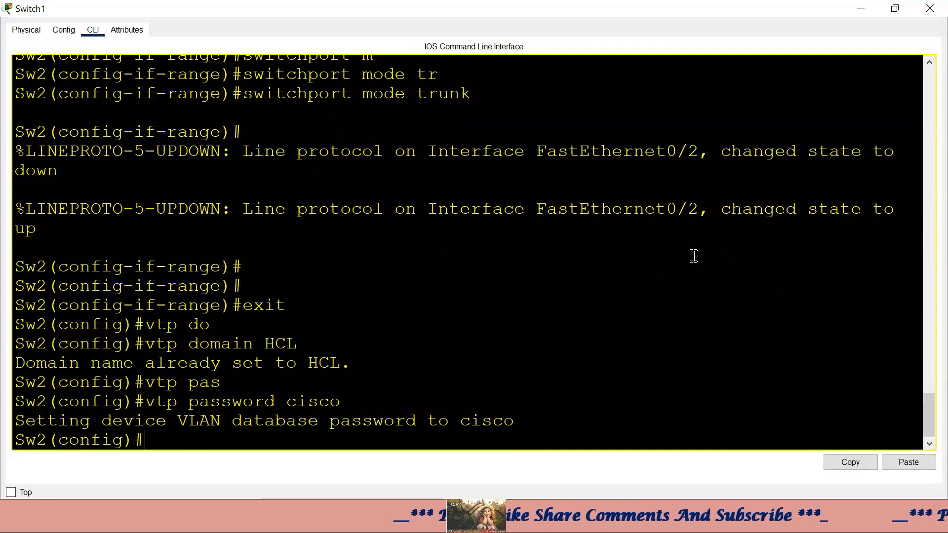
{"action": "left_click", "coordinate": [861, 8]}
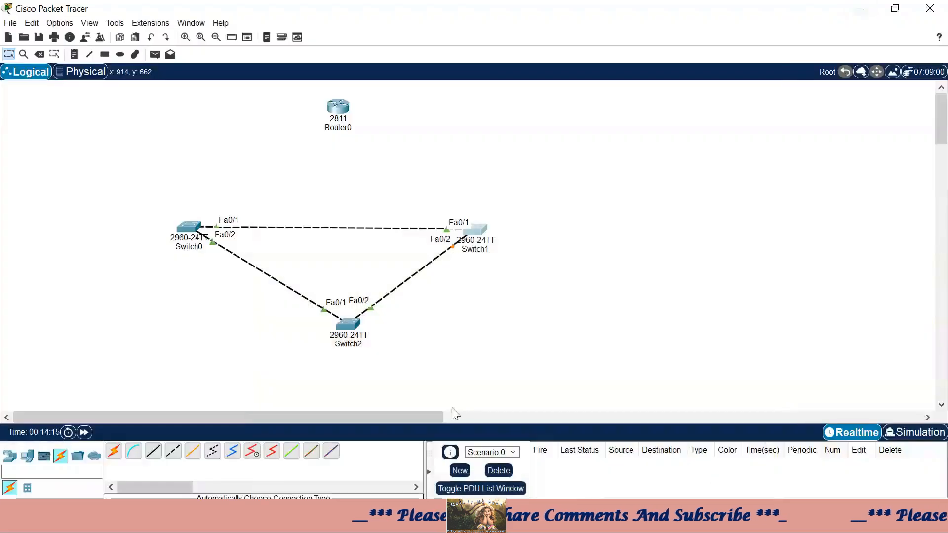
- Open Switch2's console full-screen and apply the vtp password command
{"action": "left_click", "coordinate": [348, 323]}
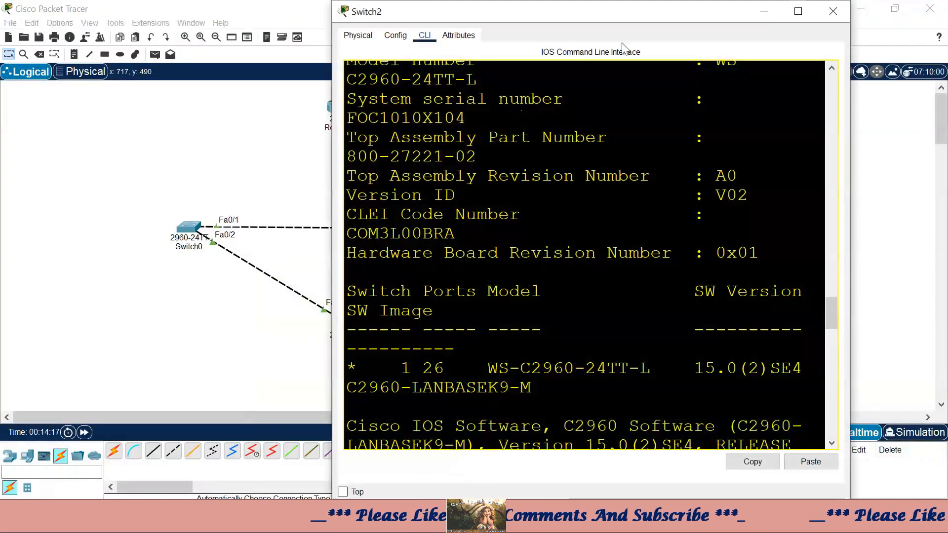
{"action": "left_click", "coordinate": [798, 11]}
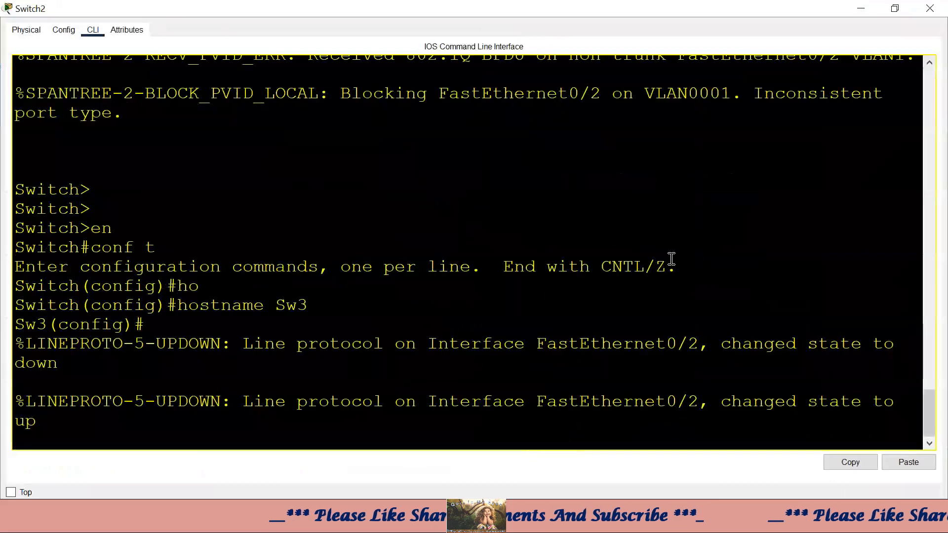
{"action": "key", "text": "Return"}
{"action": "key", "text": "Return"}
{"action": "key", "text": "Return"}
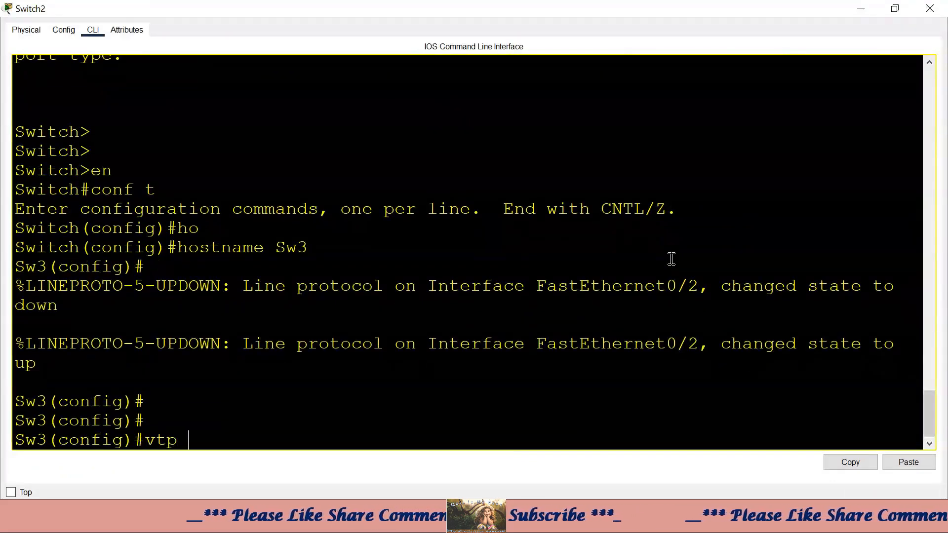
{"action": "type", "text": "vtp pass"}
{"action": "key", "text": "Tab"}
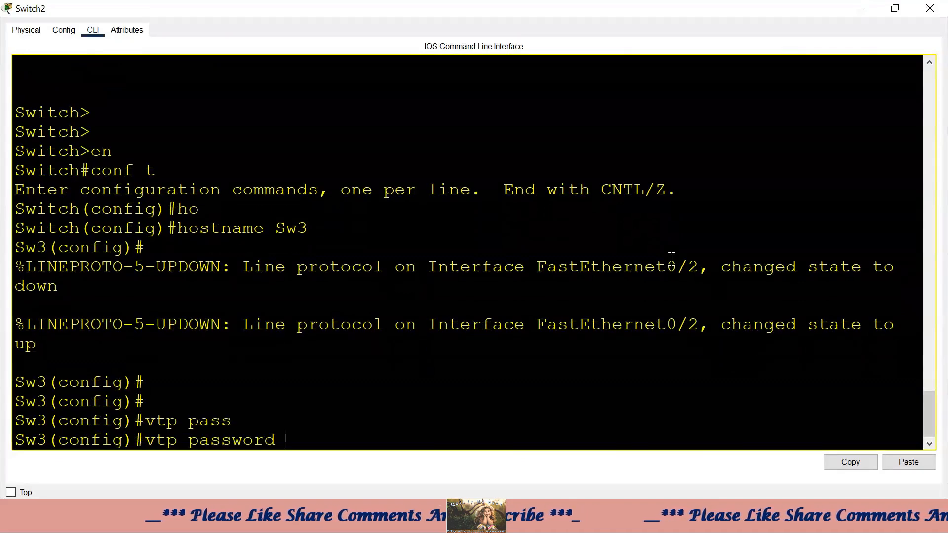
{"action": "key", "text": "Return"}
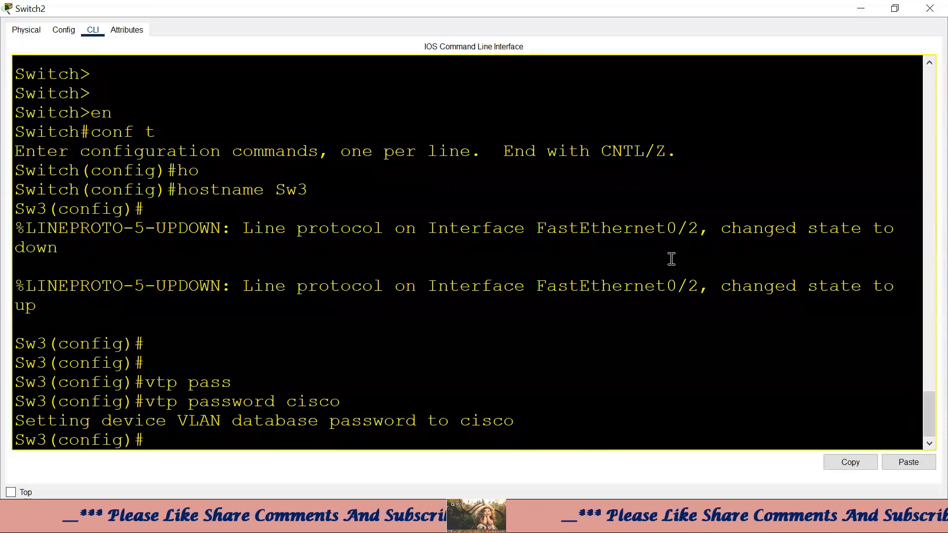
- Run show vtp status to confirm domain HCL in Server mode, then close the window
{"action": "type", "text": "Z"}
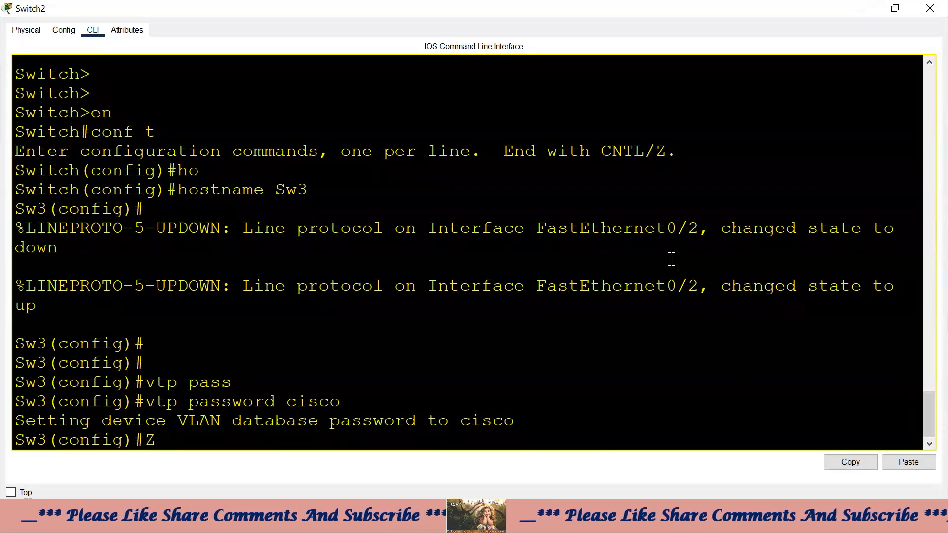
{"action": "key", "text": "ctrl+z"}
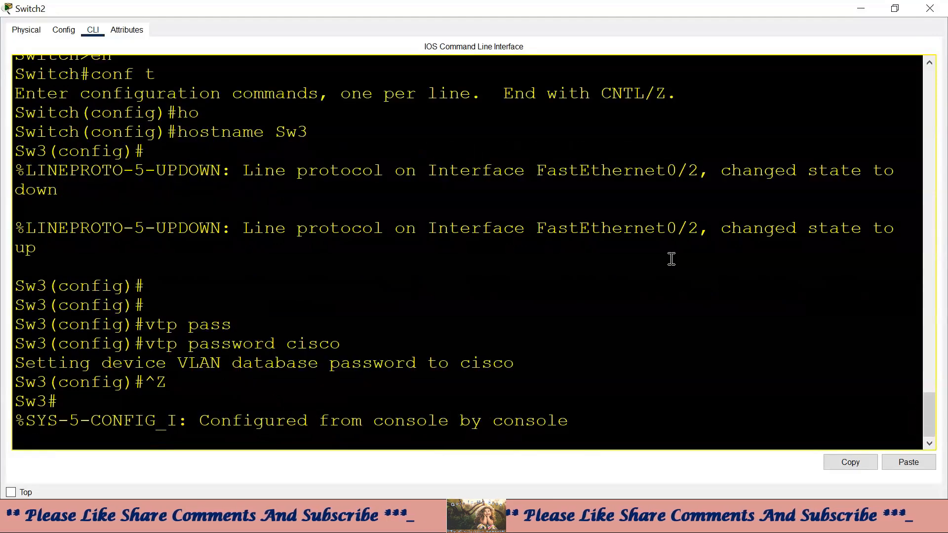
{"action": "key", "text": "Return"}
{"action": "key", "text": "Return"}
{"action": "type", "text": "show vtp"}
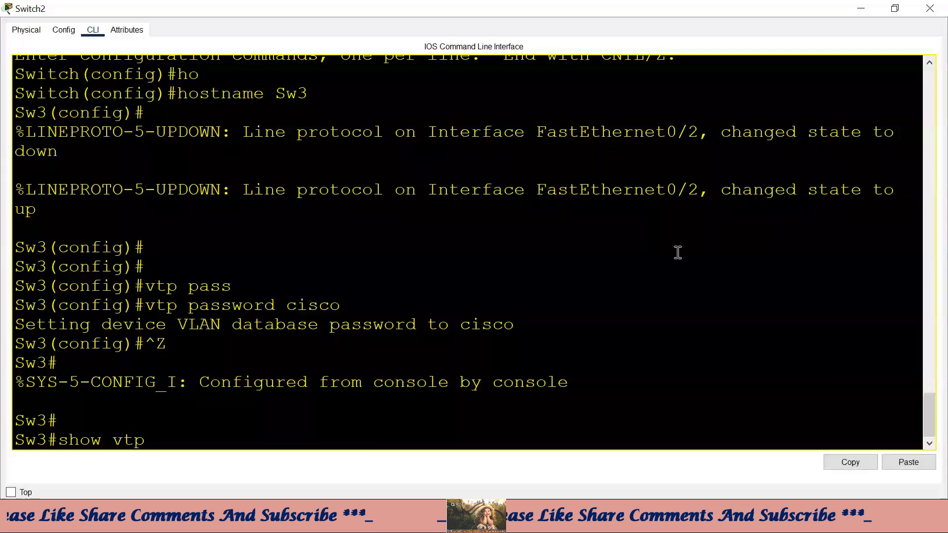
{"action": "type", "text": " st"}
{"action": "key", "text": "Tab"}
{"action": "key", "text": "Return"}
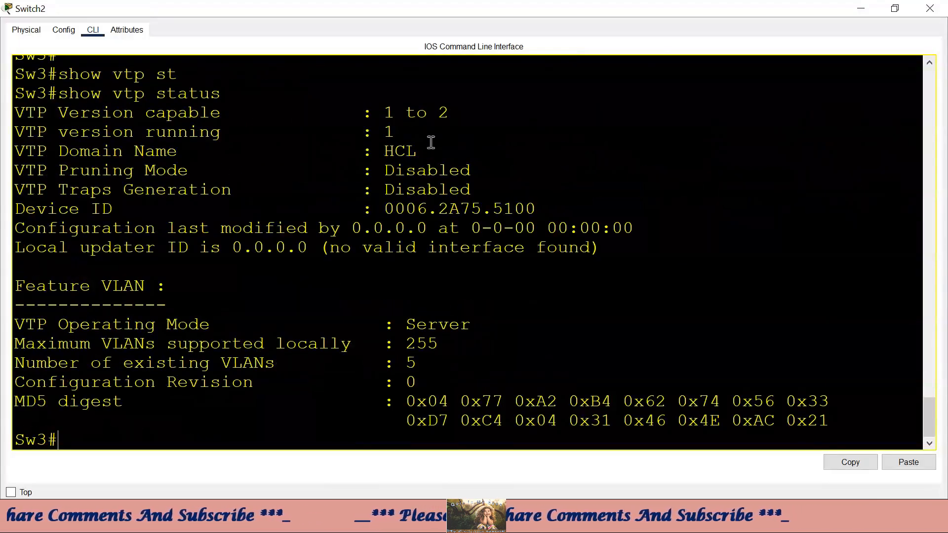
{"action": "left_click_drag", "start_coordinate": [431, 142], "coordinate": [451, 144]}
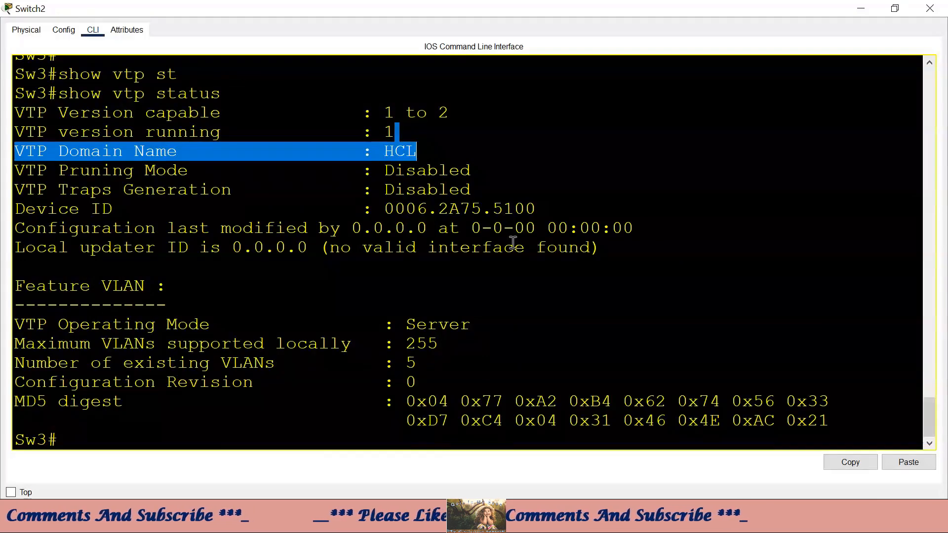
{"action": "left_click", "coordinate": [861, 8]}
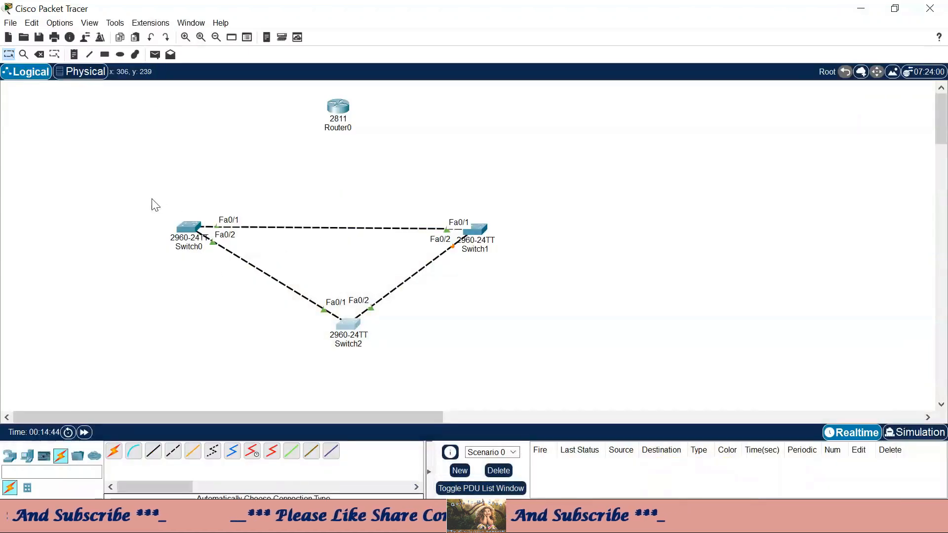
- On Switch0's console, create VLAN 2 named sales and VLAN 3 named IT
{"action": "left_click_drag", "start_coordinate": [151, 198], "coordinate": [223, 281]}
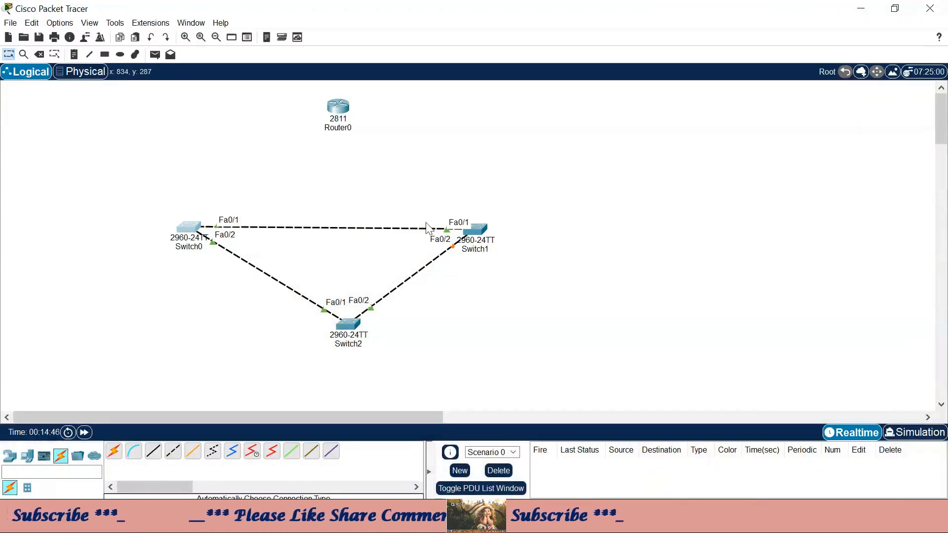
{"action": "left_click", "coordinate": [188, 228]}
{"action": "left_click", "coordinate": [798, 12]}
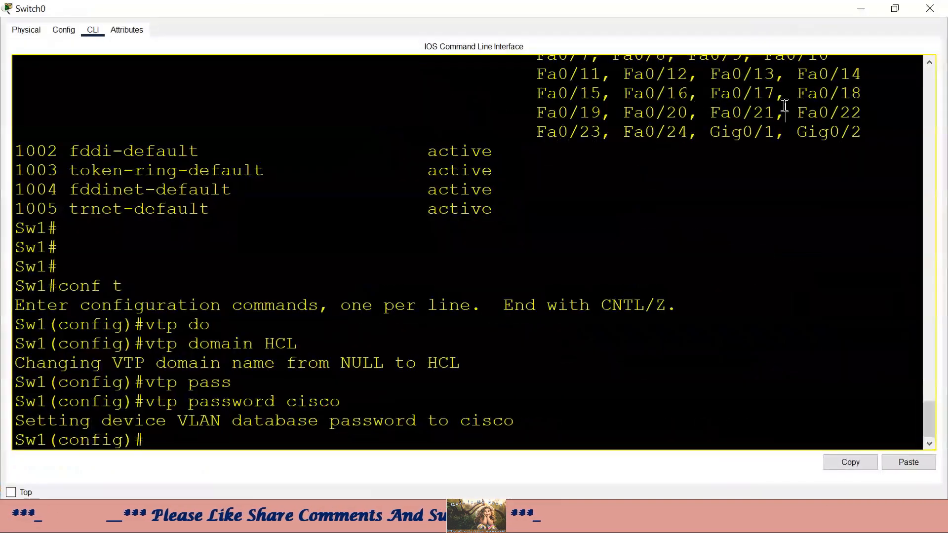
{"action": "key", "text": "Return"}
{"action": "key", "text": "Return"}
{"action": "type", "text": "vlan 2"}
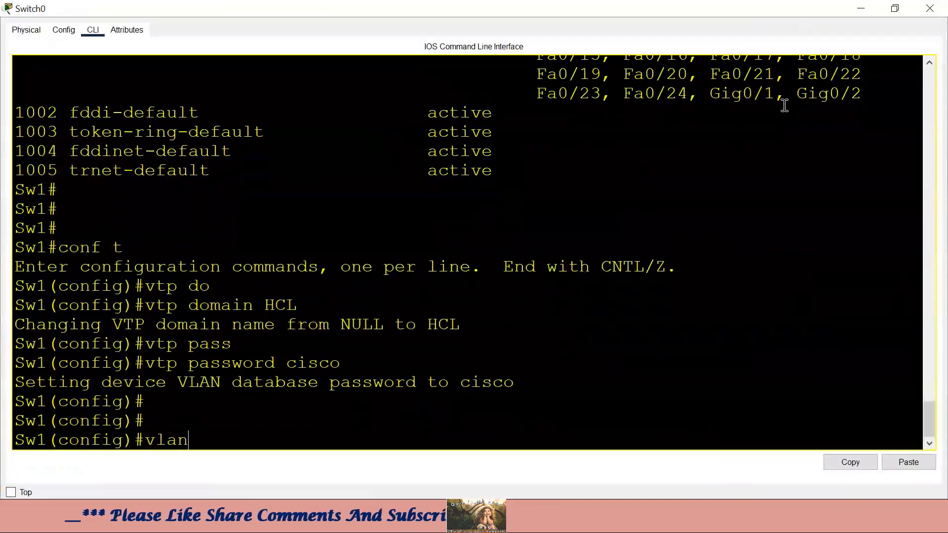
{"action": "key", "text": "Return"}
{"action": "type", "text": "name sales"}
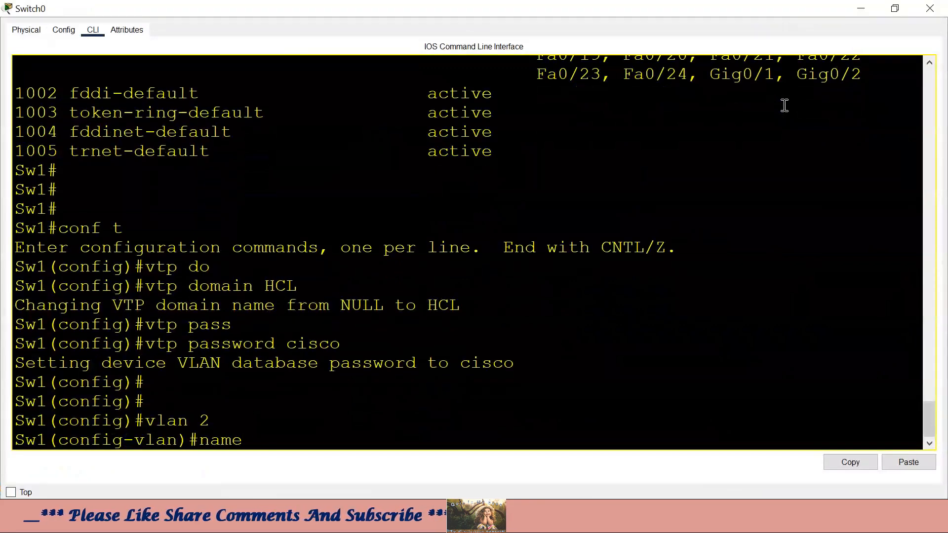
{"action": "key", "text": "Return"}
{"action": "type", "text": "vlan 3"}
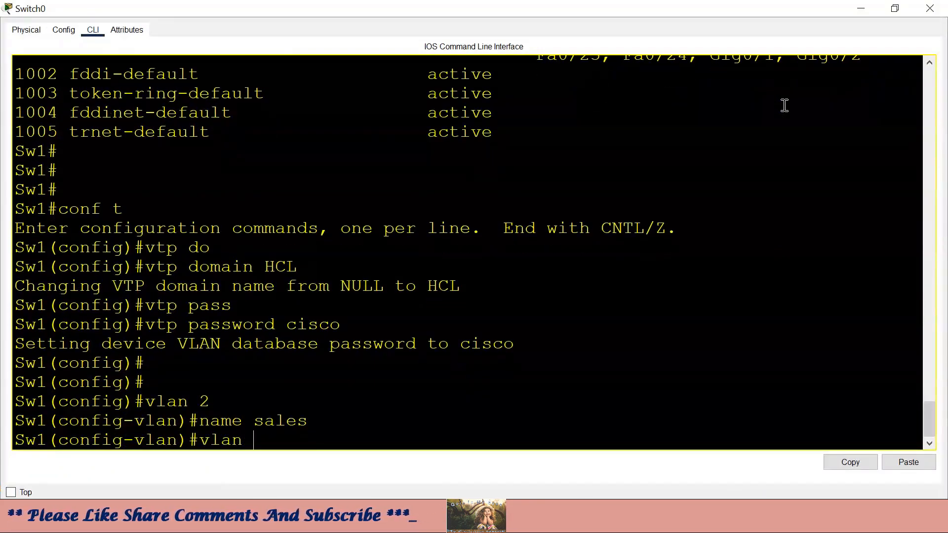
{"action": "key", "text": "Return"}
{"action": "type", "text": "name I"}
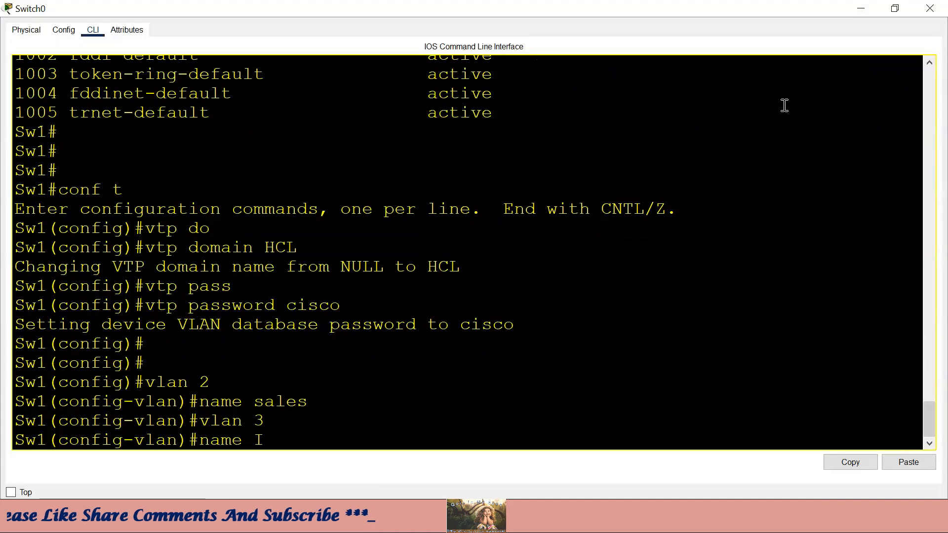
{"action": "type", "text": "T"}
{"action": "key", "text": "Return"}
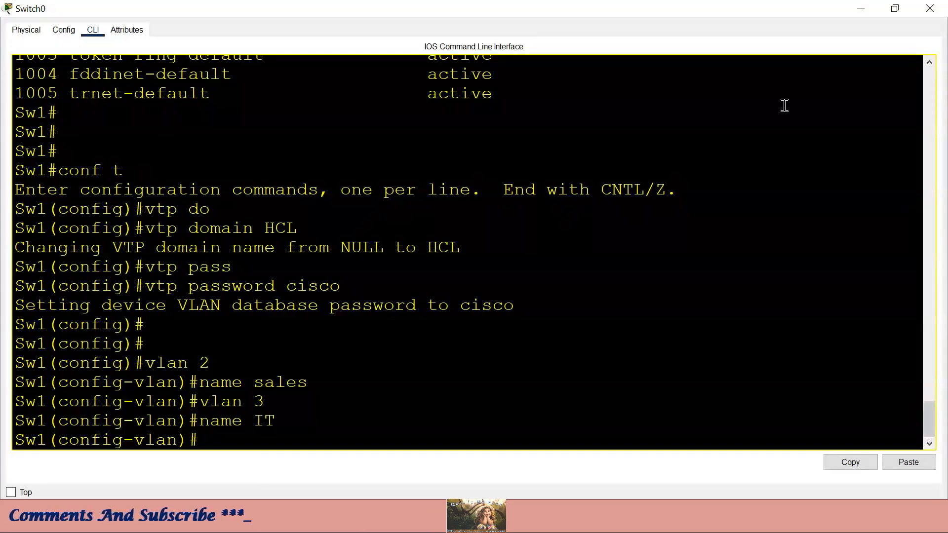
- Create VLAN 4 named HR and VLAN 5 named ACT
{"action": "type", "text": "vlan"}
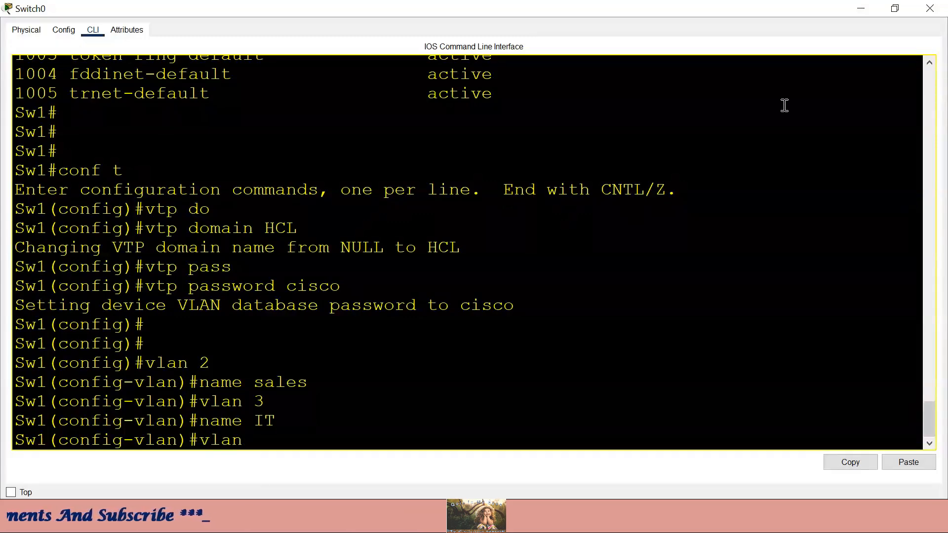
{"action": "type", "text": " 4"}
{"action": "key", "text": "Return"}
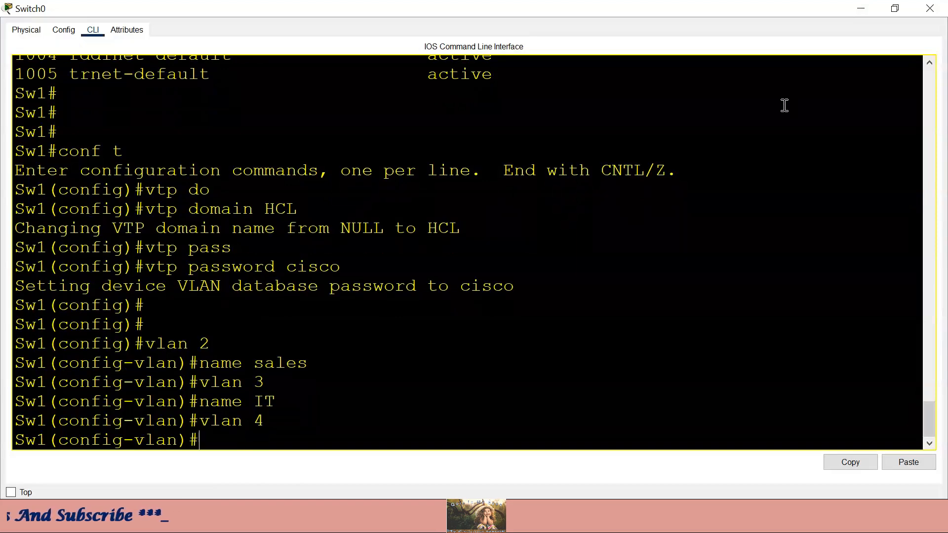
{"action": "type", "text": "name H"}
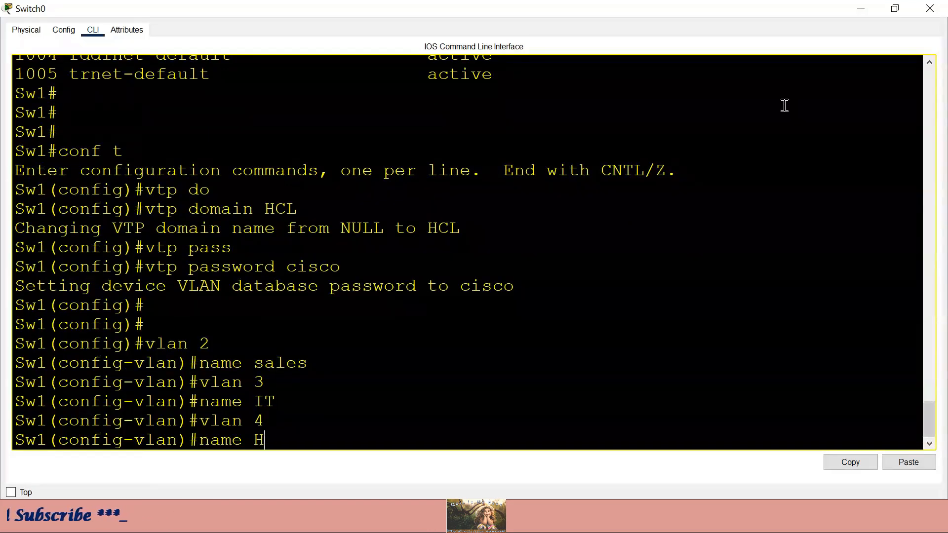
{"action": "type", "text": "R"}
{"action": "key", "text": "Return"}
{"action": "type", "text": "vlan 5"}
{"action": "key", "text": "Return"}
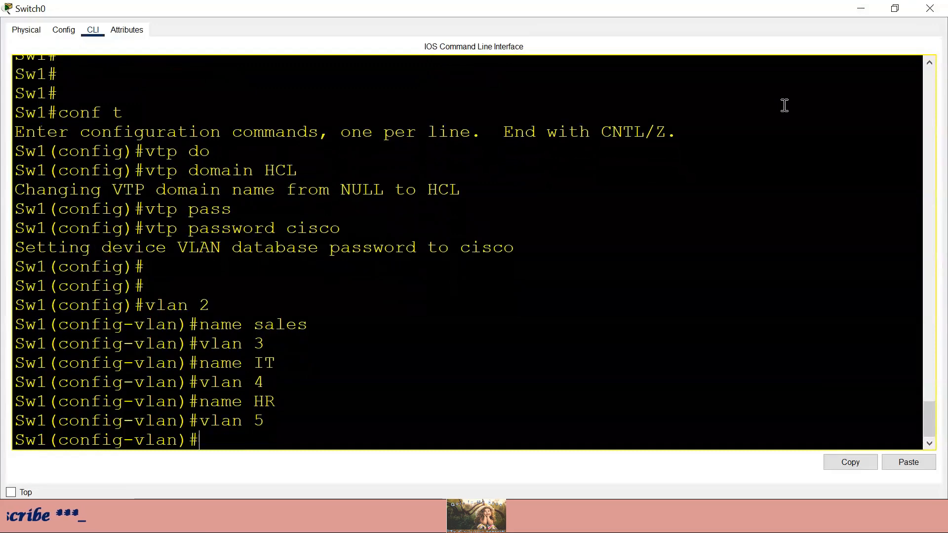
{"action": "type", "text": "name"}
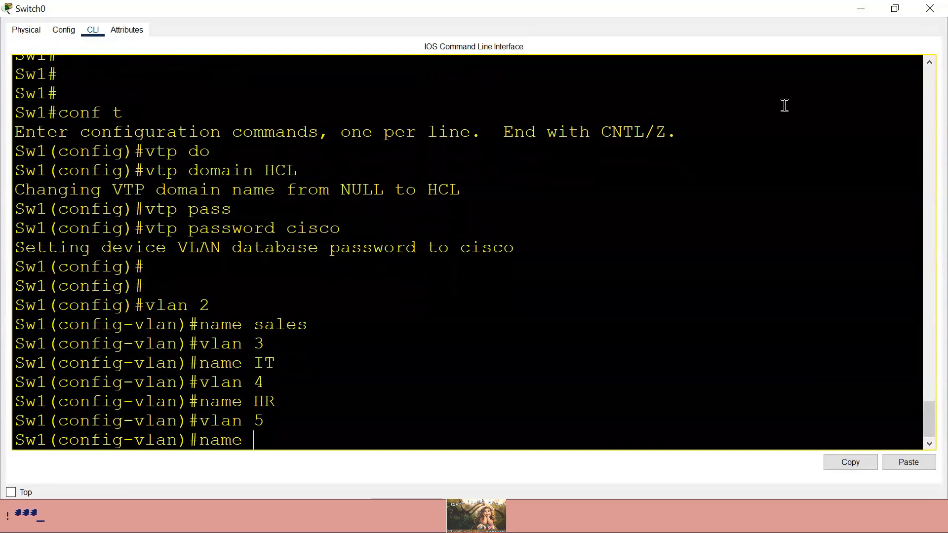
{"action": "type", "text": " ACT"}
{"action": "key", "text": "Return"}
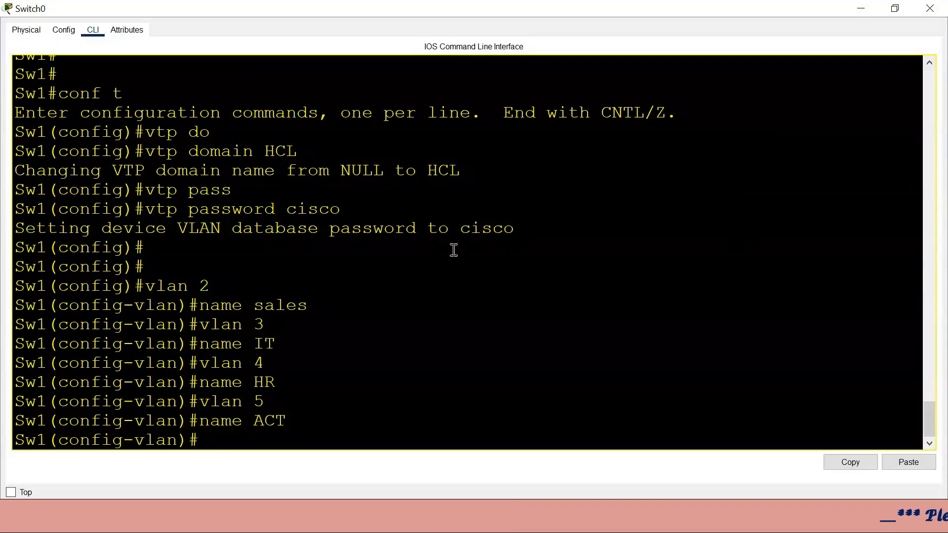
- Review the new VLAN numbers and point out the Sw1 hostname on the prompt
{"action": "left_click_drag", "start_coordinate": [223, 289], "coordinate": [190, 287]}
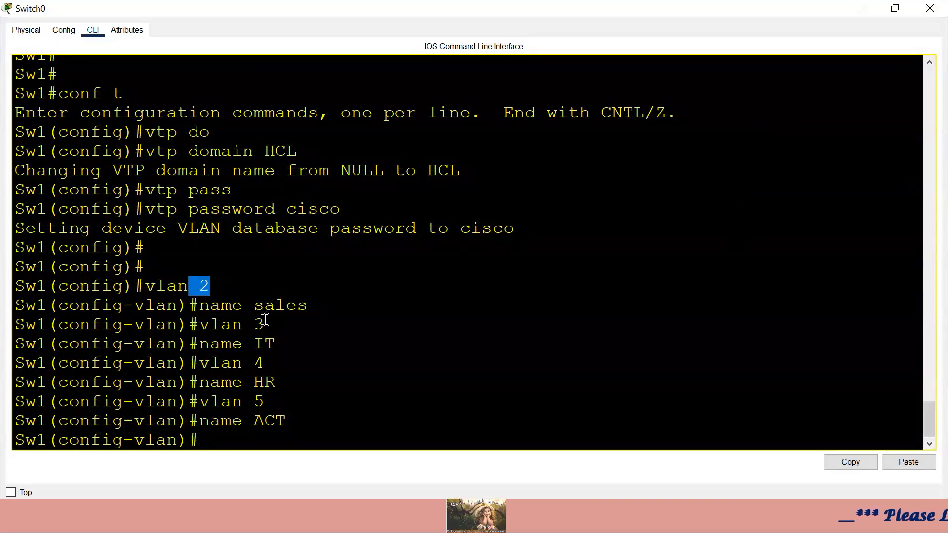
{"action": "left_click_drag", "start_coordinate": [267, 323], "coordinate": [244, 324]}
{"action": "left_click_drag", "start_coordinate": [266, 361], "coordinate": [253, 363]}
{"action": "left_click", "coordinate": [285, 418]}
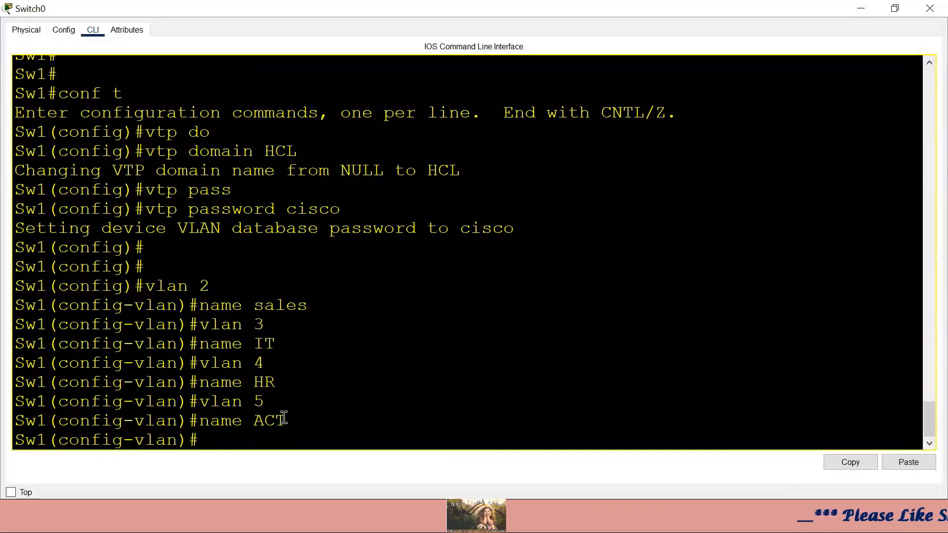
{"action": "left_click", "coordinate": [859, 9]}
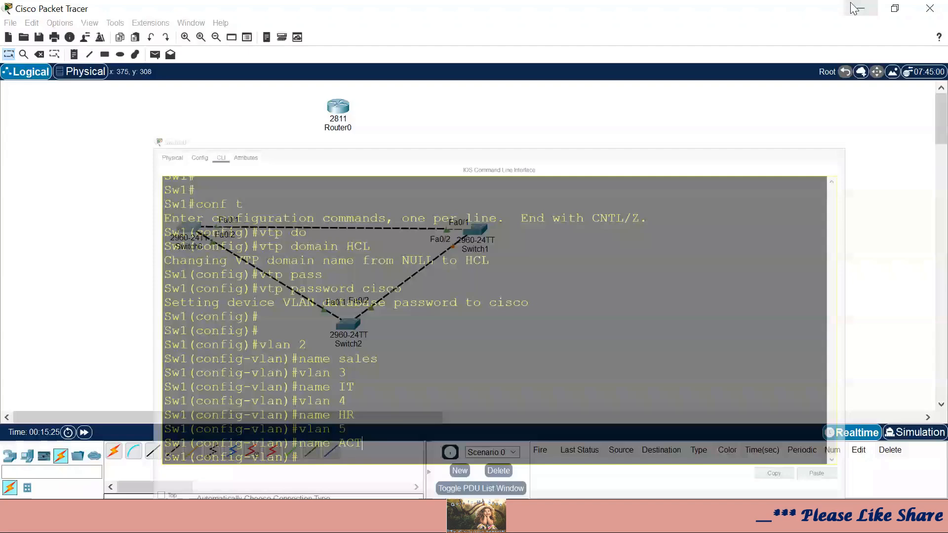
{"action": "left_click", "coordinate": [180, 230]}
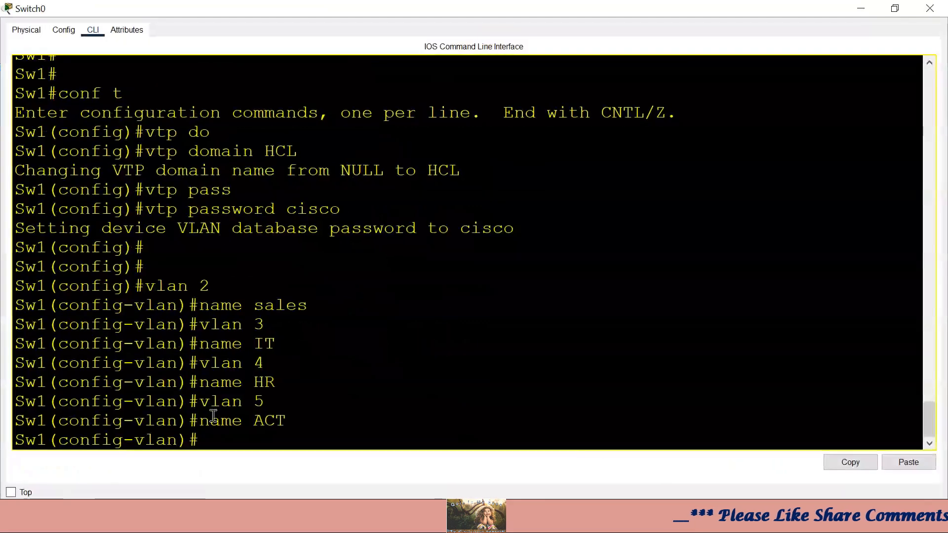
{"action": "left_click_drag", "start_coordinate": [58, 440], "coordinate": [15, 440]}
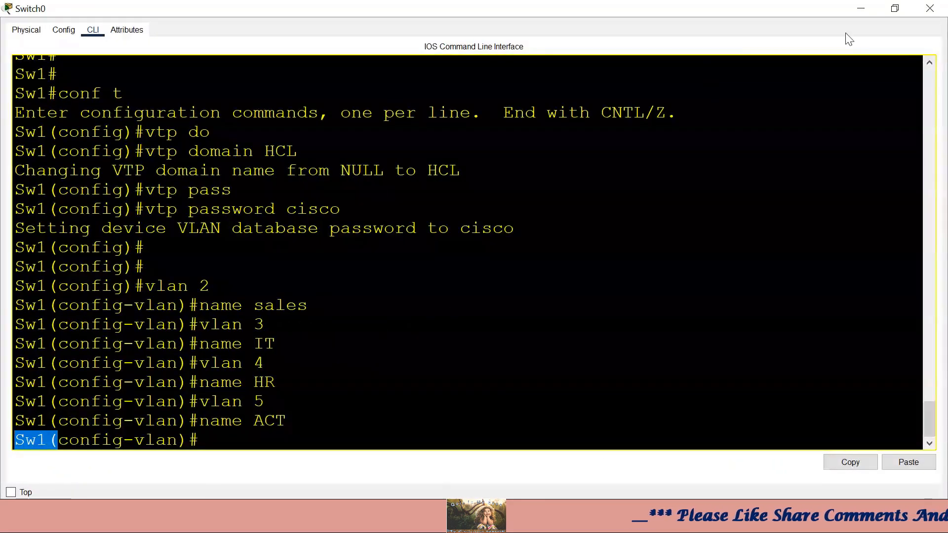
- On Switch1, run show vlan brief to see VLANs 2–5 learned via VTP, then minimize
{"action": "left_click", "coordinate": [861, 8]}
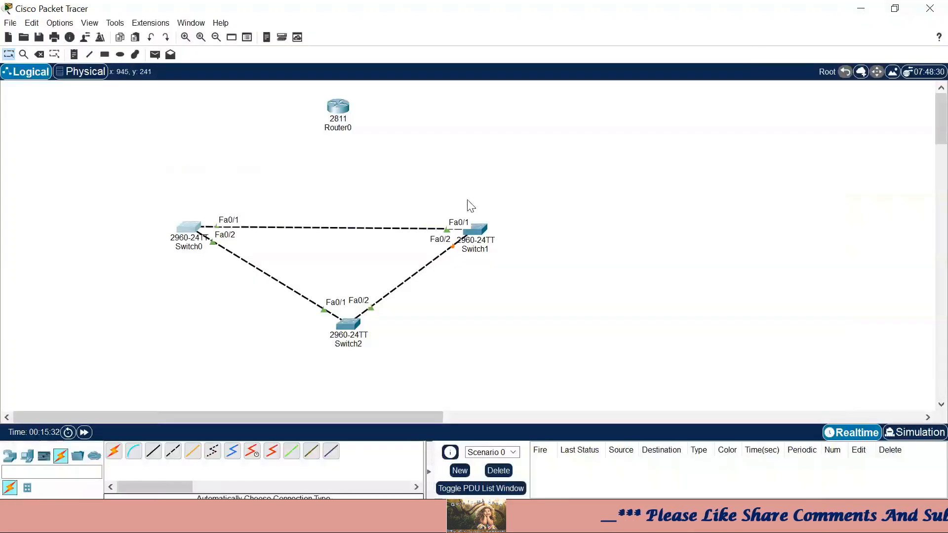
{"action": "left_click", "coordinate": [475, 228]}
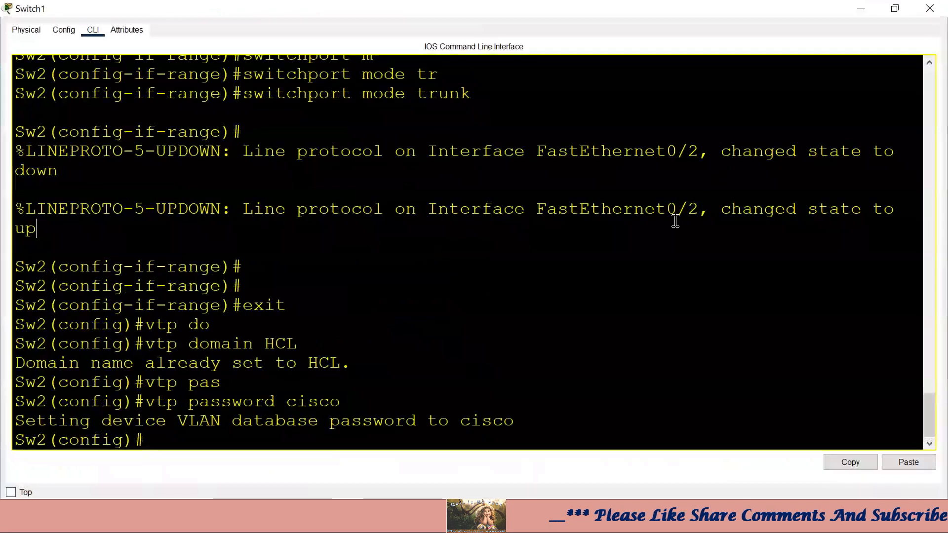
{"action": "key", "text": "ctrl+z"}
{"action": "key", "text": "Return"}
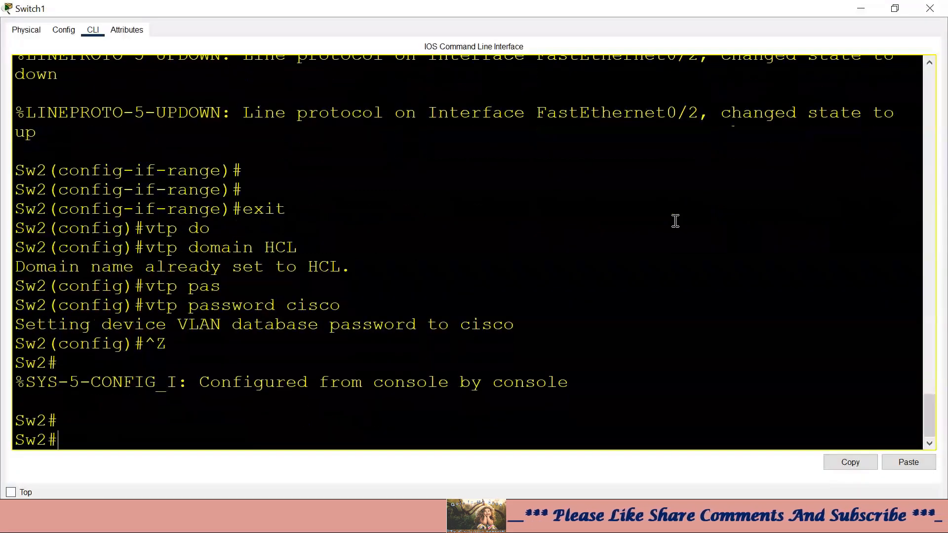
{"action": "type", "text": "show vtp"}
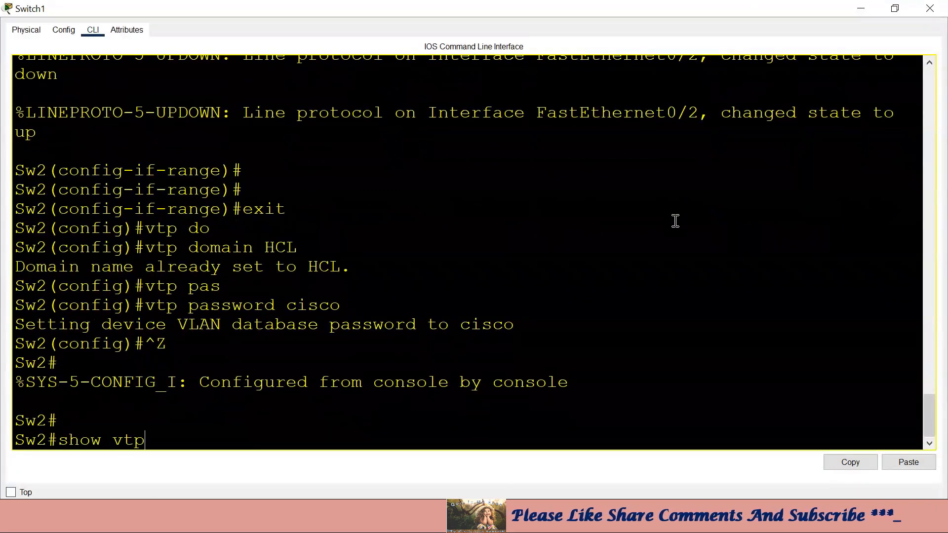
{"action": "key", "text": "BackSpace"}
{"action": "key", "text": "BackSpace"}
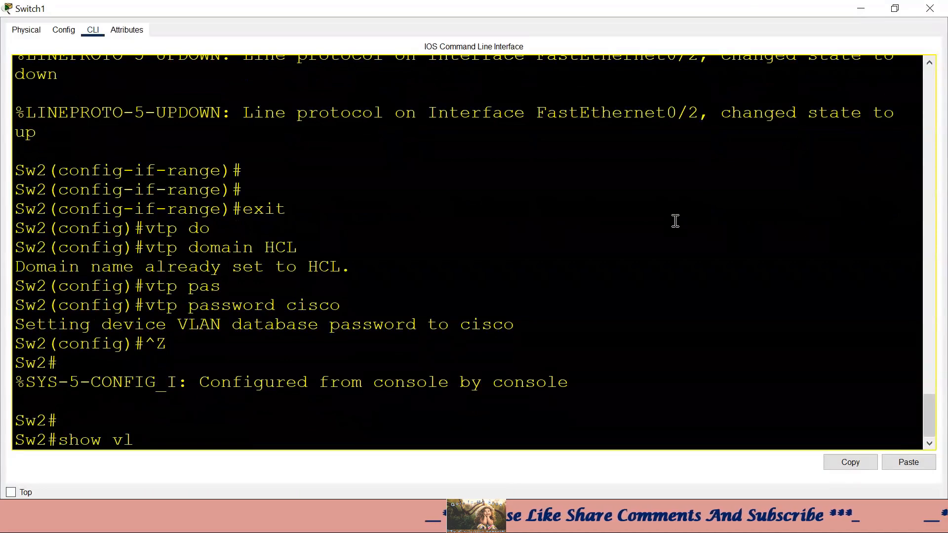
{"action": "type", "text": "lan br"}
{"action": "key", "text": "Return"}
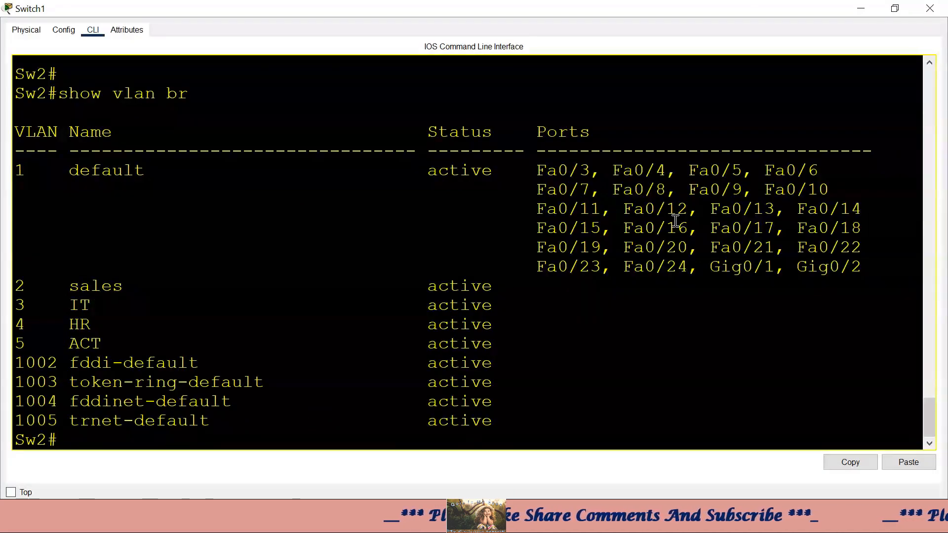
{"action": "left_click_drag", "start_coordinate": [502, 345], "coordinate": [16, 285]}
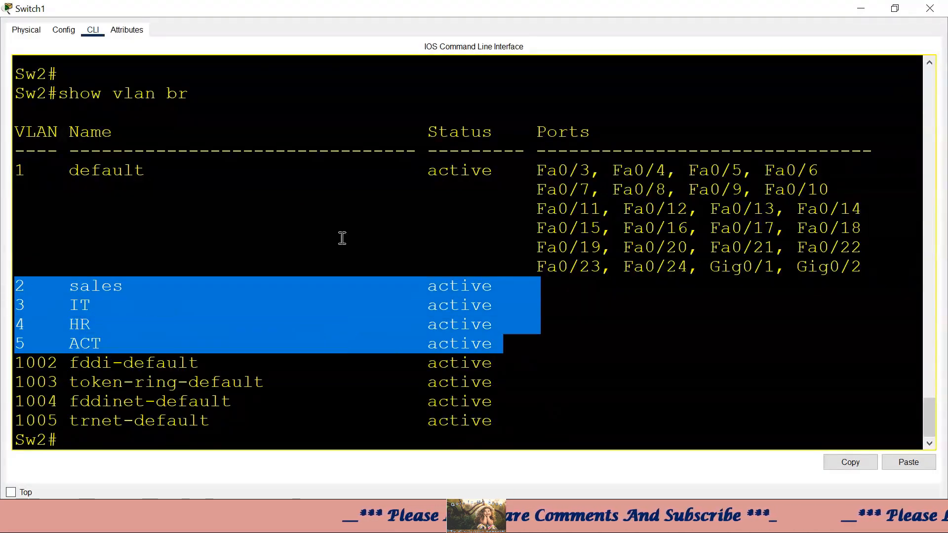
{"action": "left_click", "coordinate": [861, 9]}
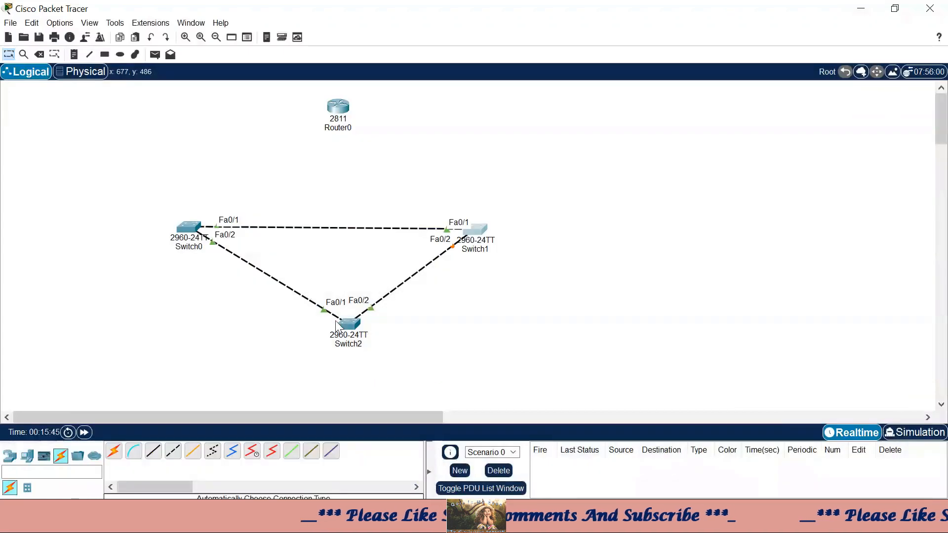
- Run show vlan brief on Switch2 to confirm VLANs 2–5 arrived via VTP, then close its CLI
{"action": "left_click", "coordinate": [352, 329]}
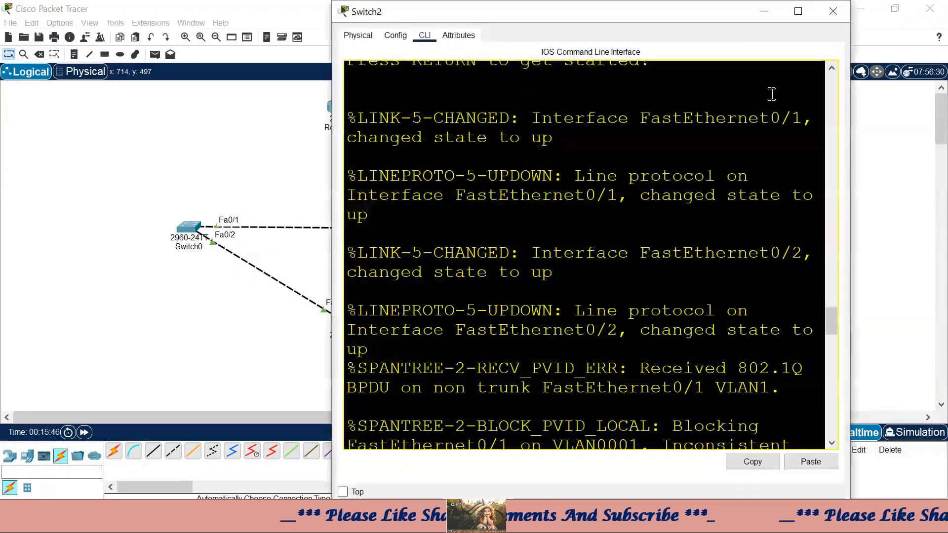
{"action": "left_click", "coordinate": [798, 11]}
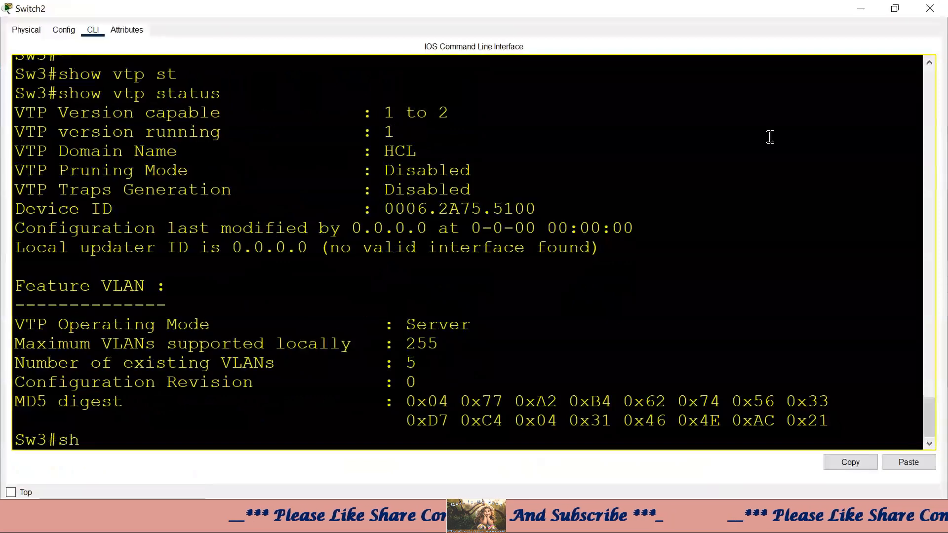
{"action": "type", "text": "ow vlan br"}
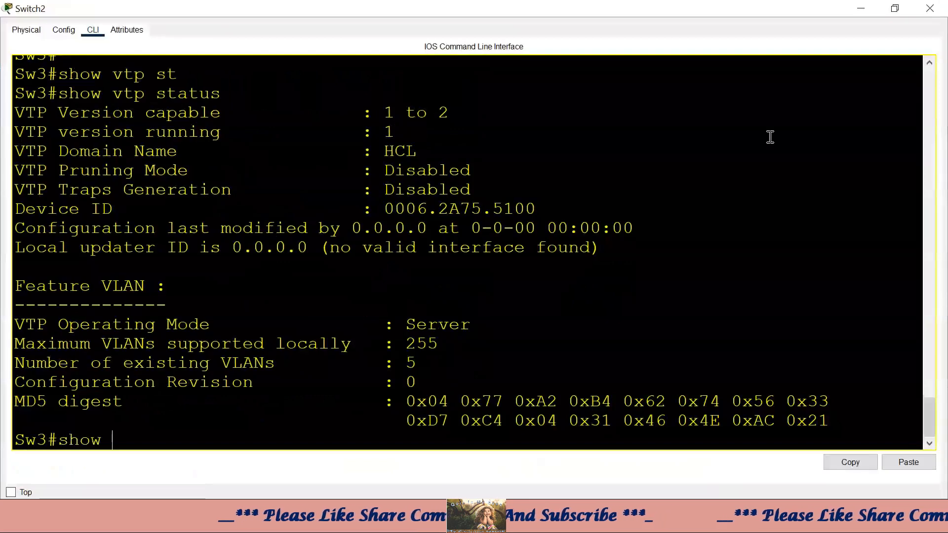
{"action": "key", "text": "Tab"}
{"action": "key", "text": "Return"}
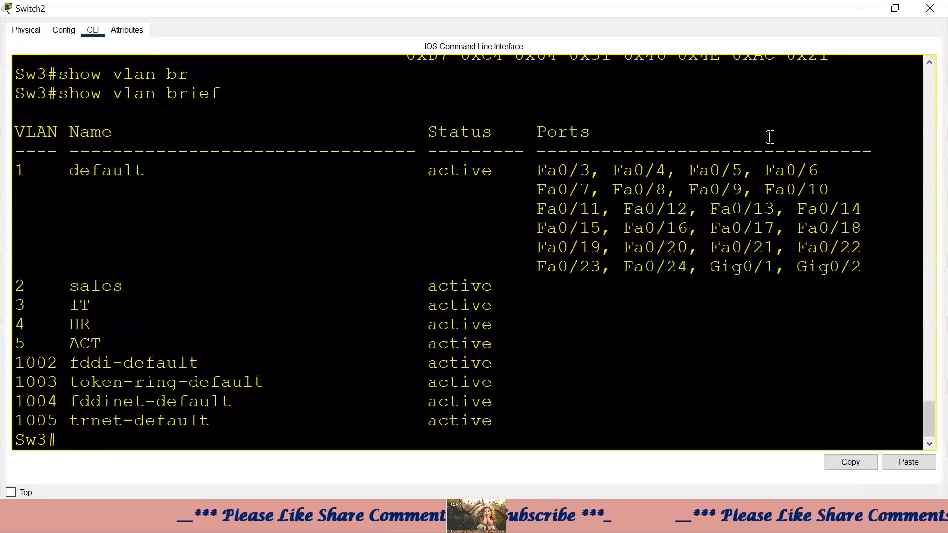
{"action": "left_click_drag", "start_coordinate": [524, 345], "coordinate": [15, 132]}
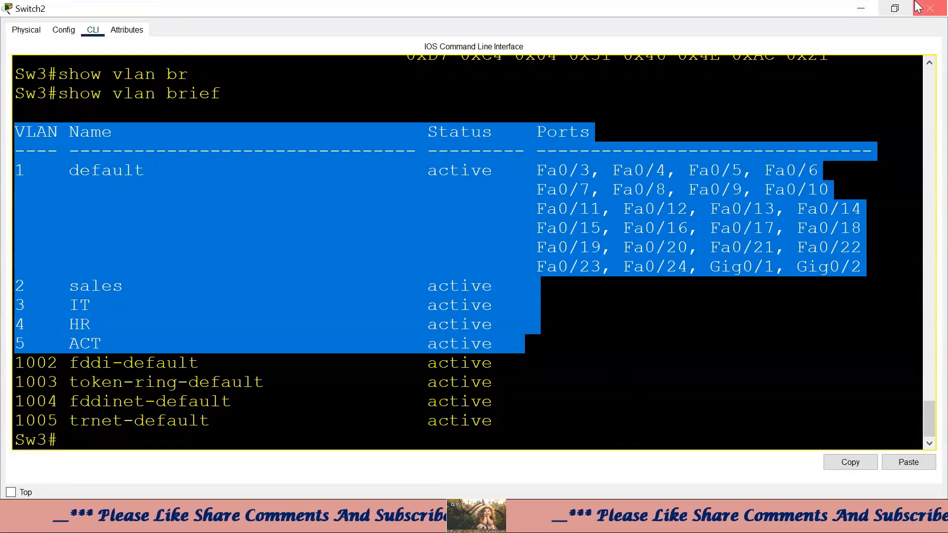
{"action": "left_click", "coordinate": [861, 9]}
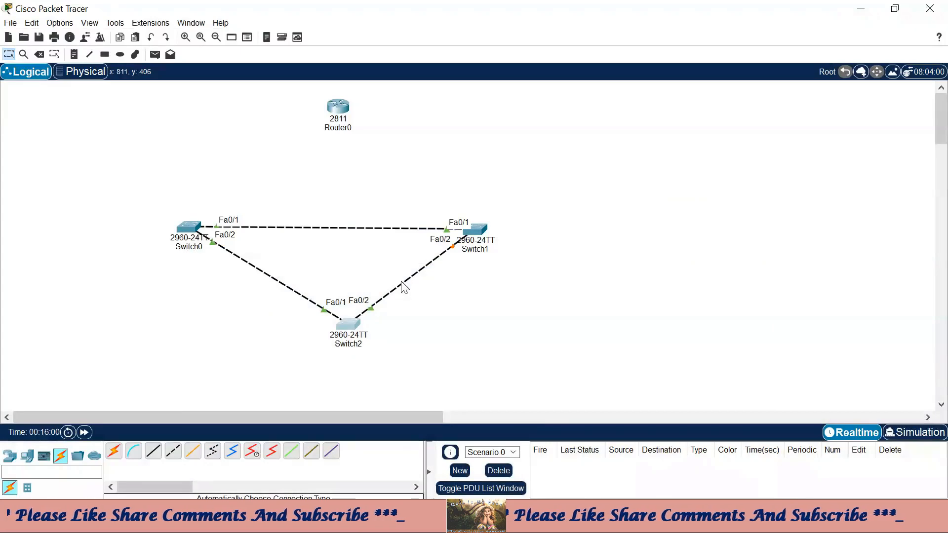
- In Switch0's CLI, point out ports Fa0/3–Fa0/6 still listed in default VLAN 1
{"action": "left_click", "coordinate": [184, 236]}
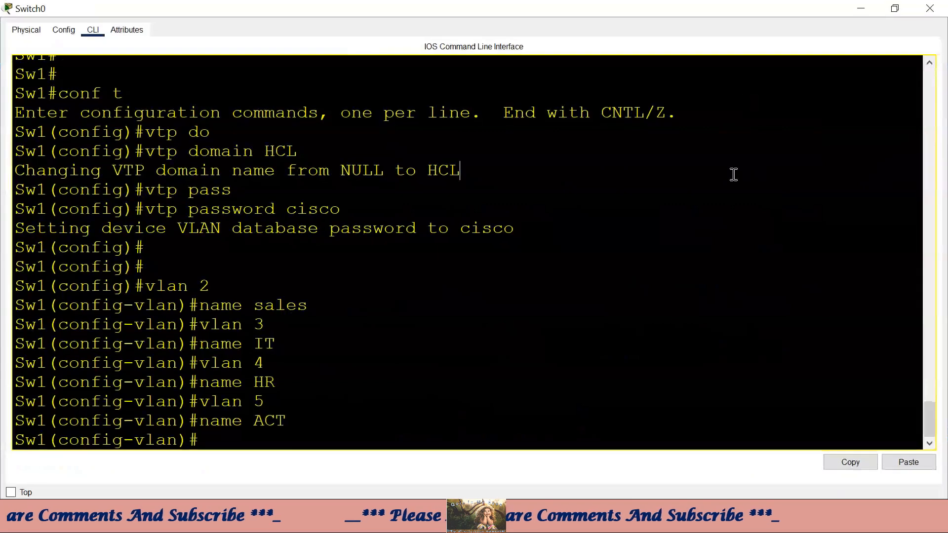
{"action": "scroll", "coordinate": [801, 226], "scroll_direction": "up", "scroll_amount": 3}
{"action": "scroll", "coordinate": [802, 227], "scroll_direction": "down", "scroll_amount": 3}
{"action": "scroll", "coordinate": [801, 227], "scroll_direction": "up", "scroll_amount": 6}
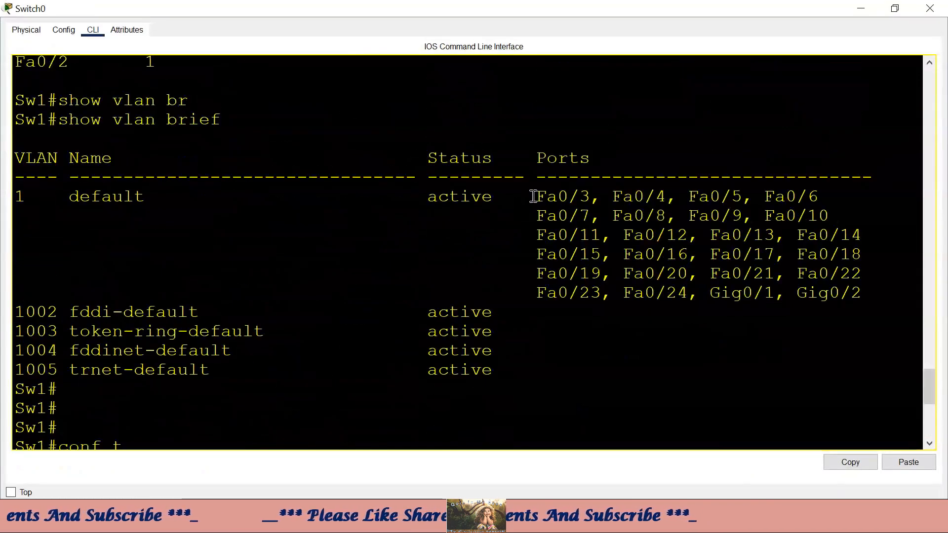
{"action": "left_click_drag", "start_coordinate": [535, 196], "coordinate": [834, 191]}
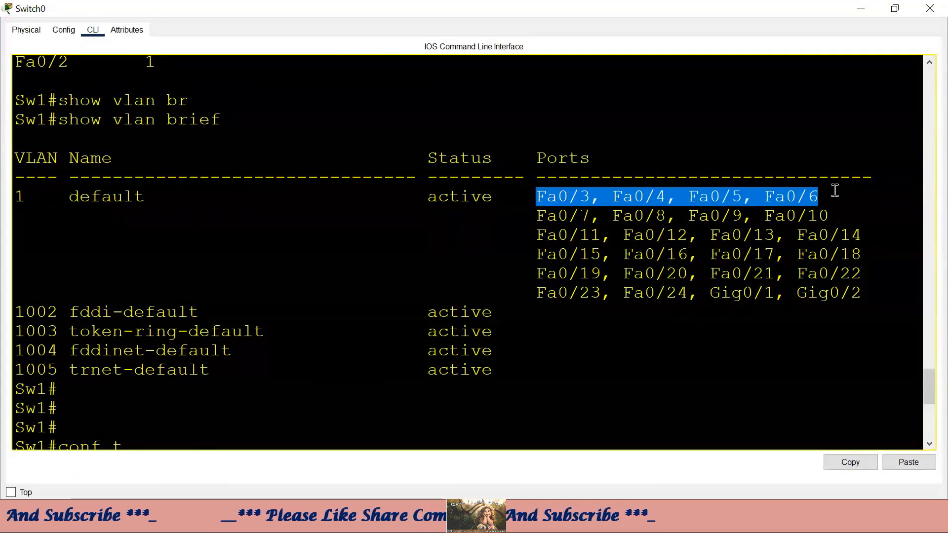
{"action": "left_click", "coordinate": [576, 230]}
{"action": "left_click_drag", "start_coordinate": [536, 197], "coordinate": [750, 195]}
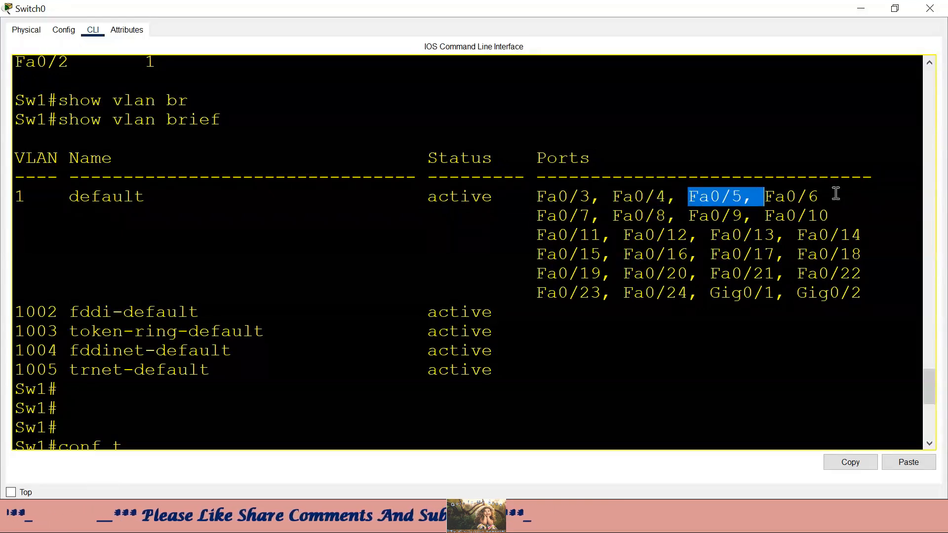
{"action": "left_click_drag", "start_coordinate": [836, 196], "coordinate": [524, 197]}
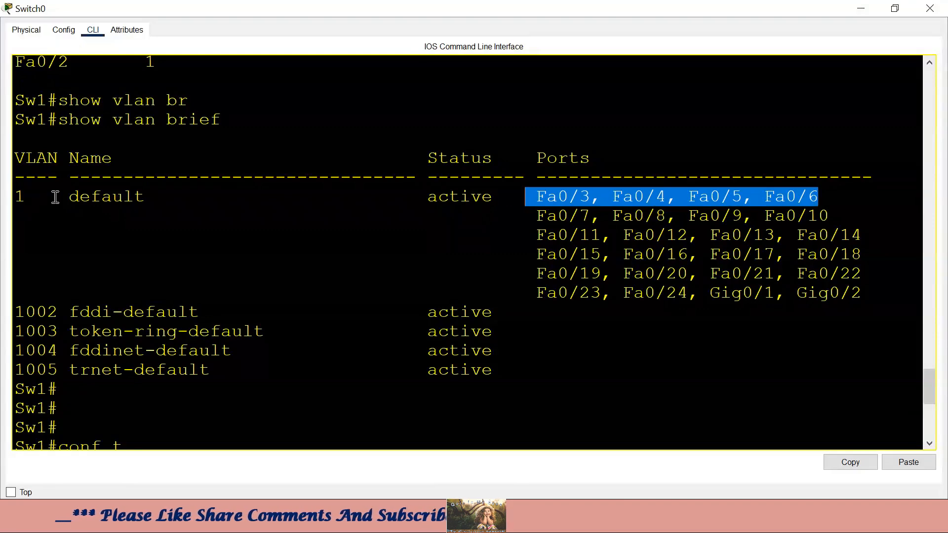
{"action": "left_click_drag", "start_coordinate": [47, 197], "coordinate": [9, 198]}
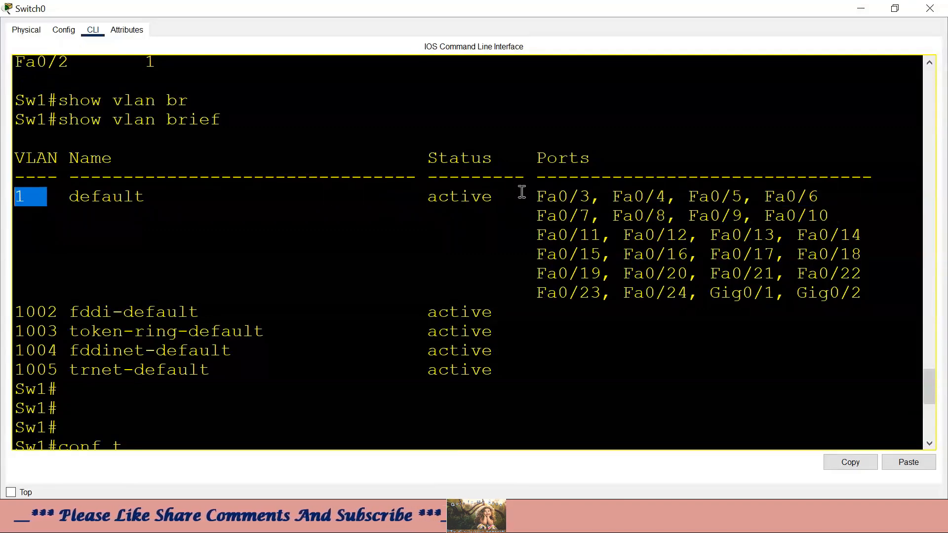
{"action": "left_click_drag", "start_coordinate": [516, 197], "coordinate": [841, 193]}
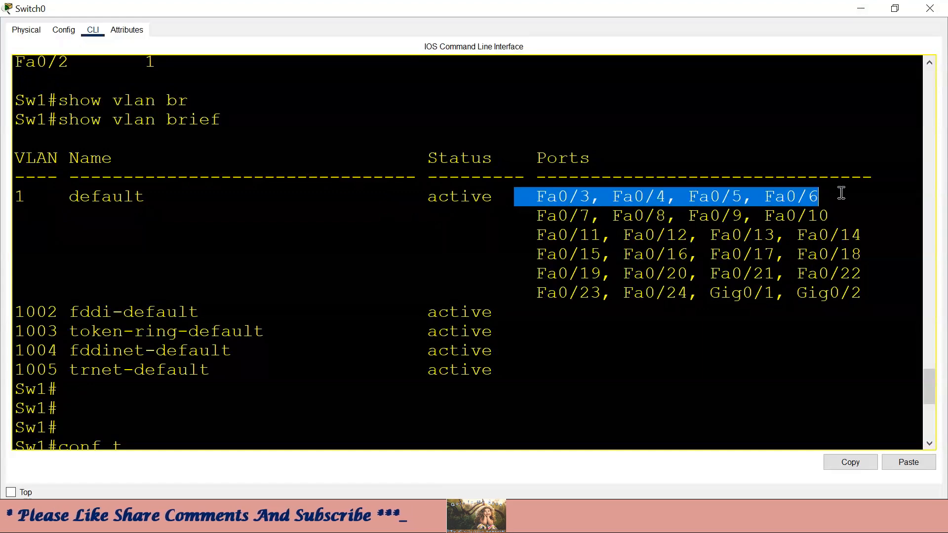
{"action": "scroll", "coordinate": [448, 381], "scroll_direction": "down", "scroll_amount": 2}
{"action": "left_click", "coordinate": [448, 377]}
{"action": "scroll", "coordinate": [458, 383], "scroll_direction": "down", "scroll_amount": 3}
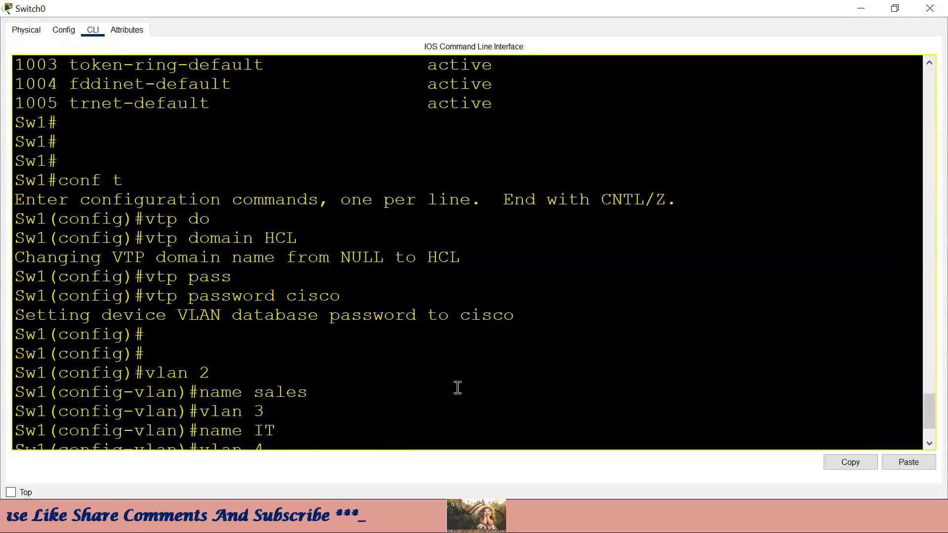
- Exit VLAN configuration and select the interface range Fa0/3–6 on Switch0
{"action": "scroll", "coordinate": [457, 389], "scroll_direction": "down", "scroll_amount": 3}
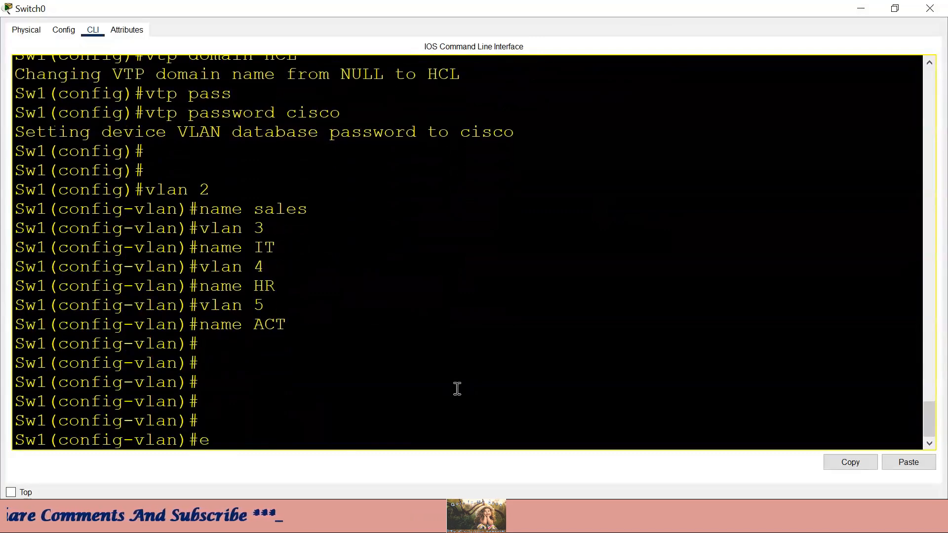
{"action": "type", "text": "exit"}
{"action": "key", "text": "Return"}
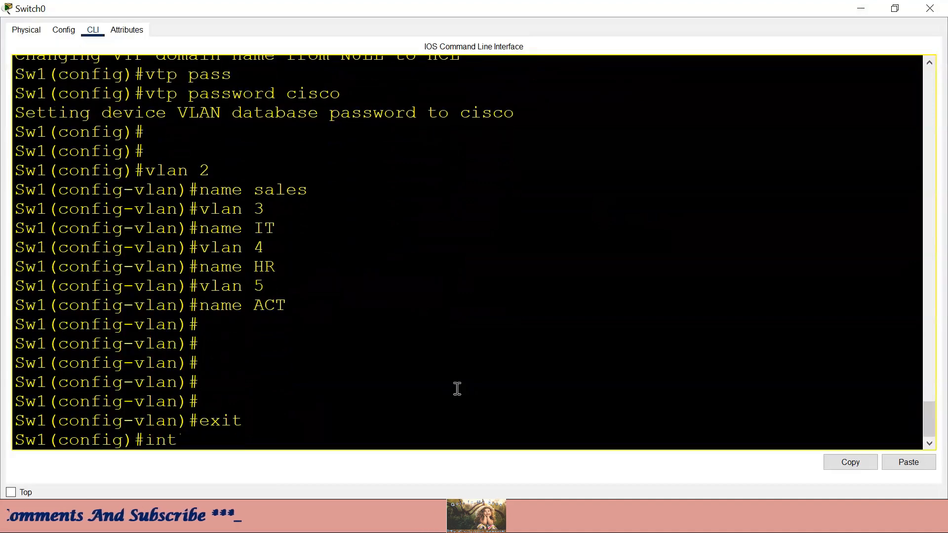
{"action": "type", "text": "int range f0/3-6"}
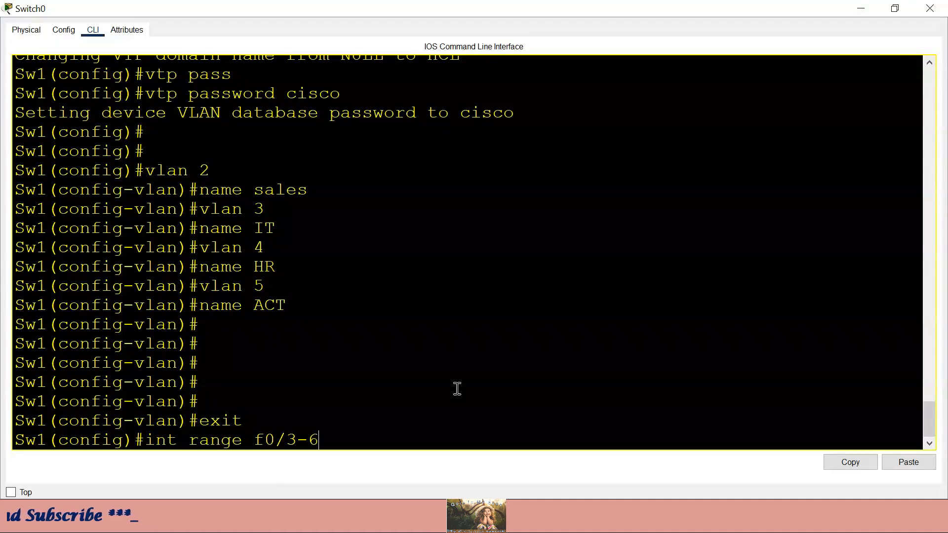
{"action": "key", "text": "Return"}
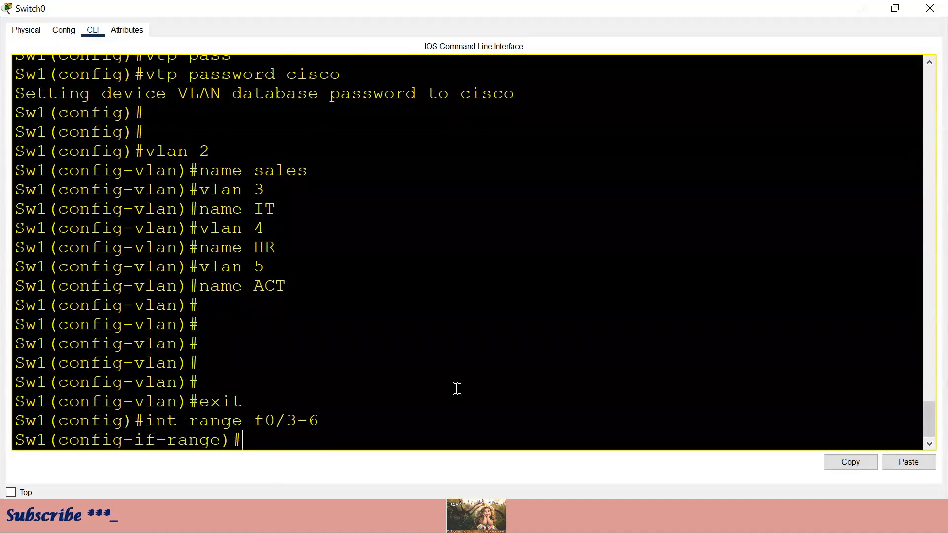
- Make Fa0/3–6 access ports in VLAN 2, then close Switch0's CLI window
{"action": "type", "text": "swi"}
{"action": "key", "text": "Tab"}
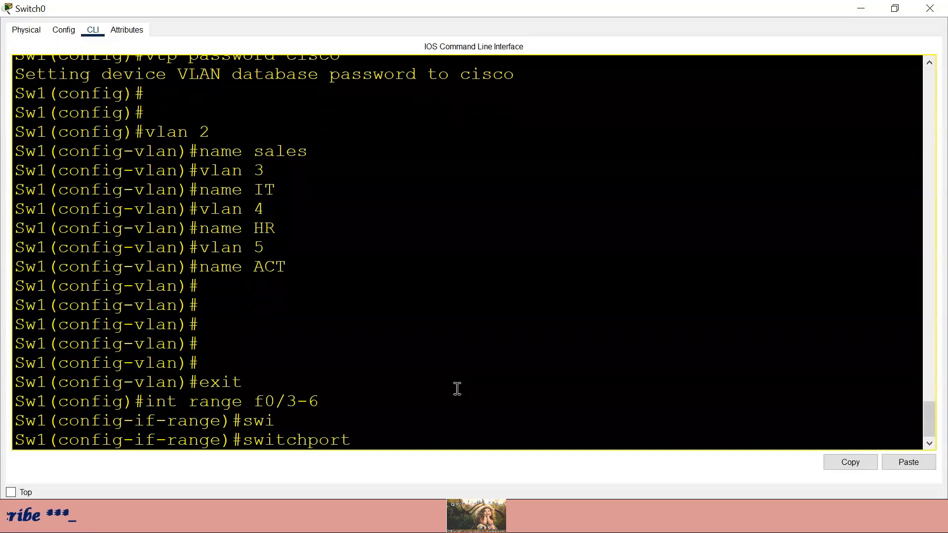
{"action": "type", "text": "acc"}
{"action": "key", "text": "Tab"}
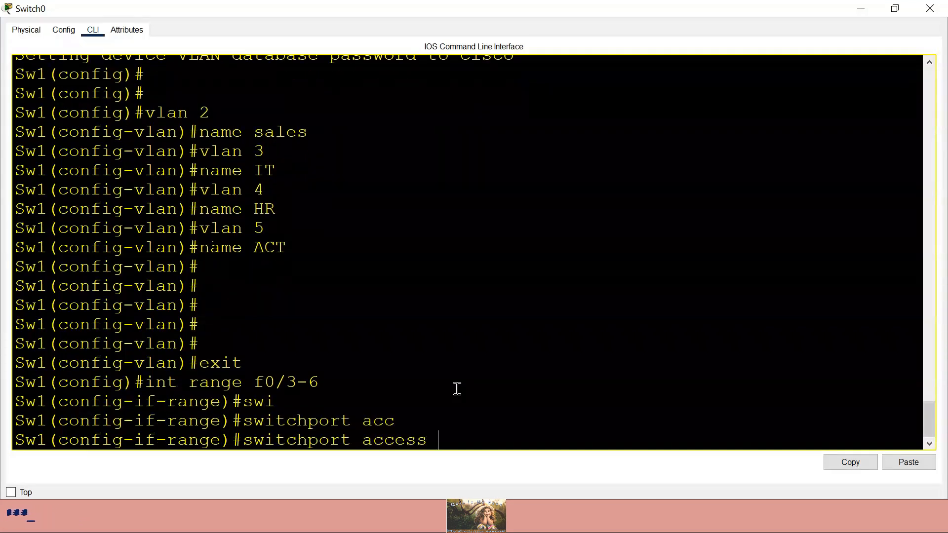
{"action": "type", "text": "vlan"}
{"action": "key", "text": "Tab"}
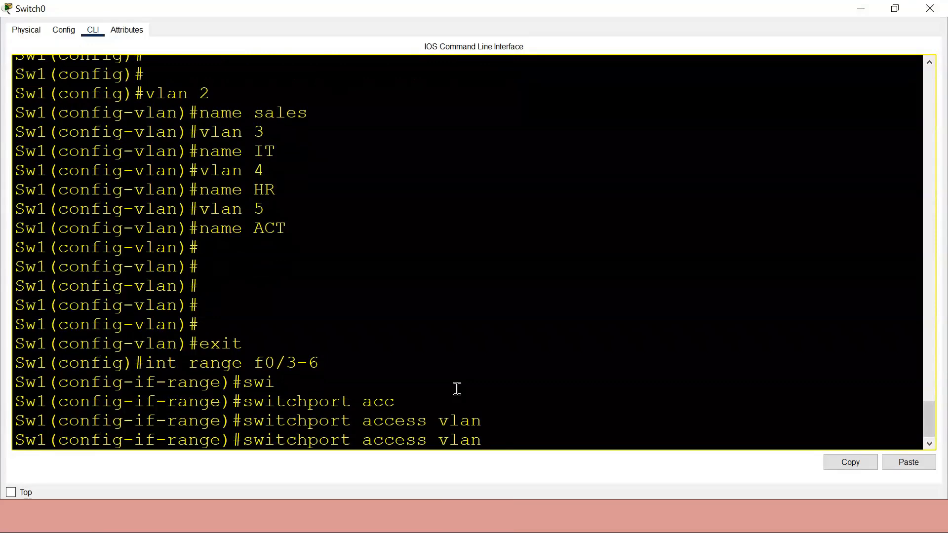
{"action": "type", "text": "2"}
{"action": "key", "text": "Return"}
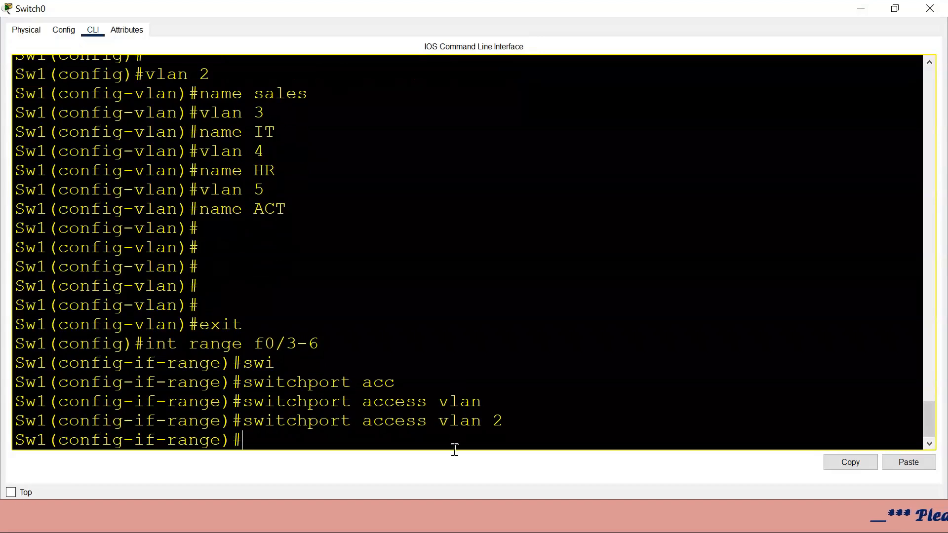
{"action": "left_click_drag", "start_coordinate": [326, 344], "coordinate": [265, 343]}
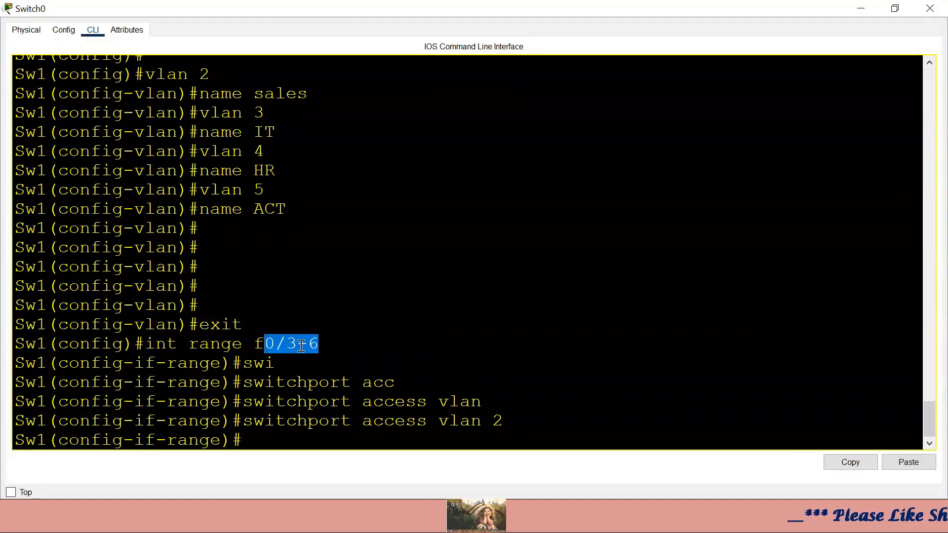
{"action": "left_click_drag", "start_coordinate": [528, 423], "coordinate": [253, 425]}
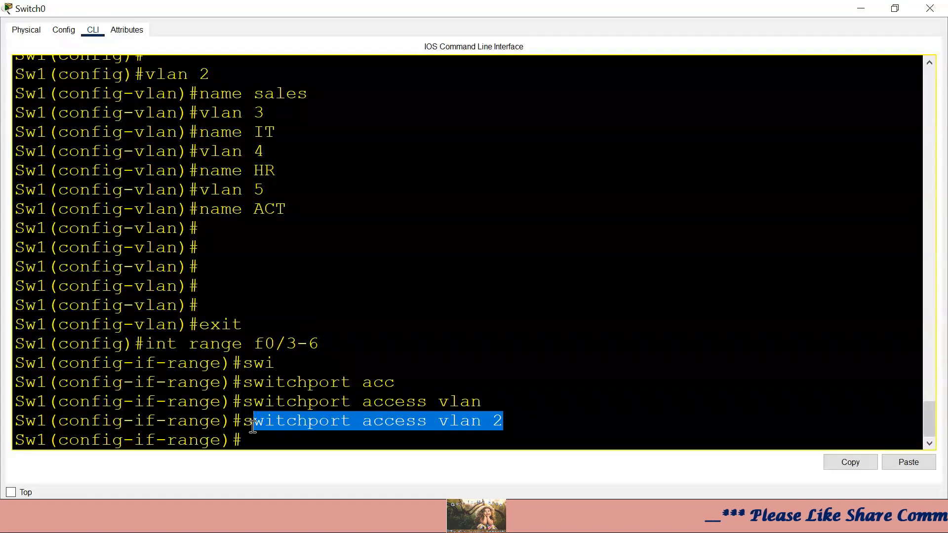
{"action": "left_click", "coordinate": [321, 344]}
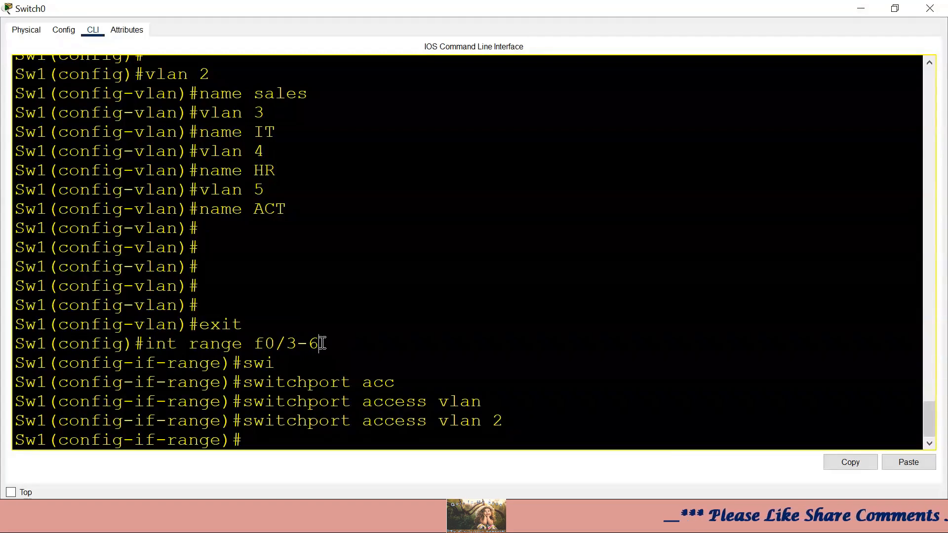
{"action": "left_click", "coordinate": [860, 8]}
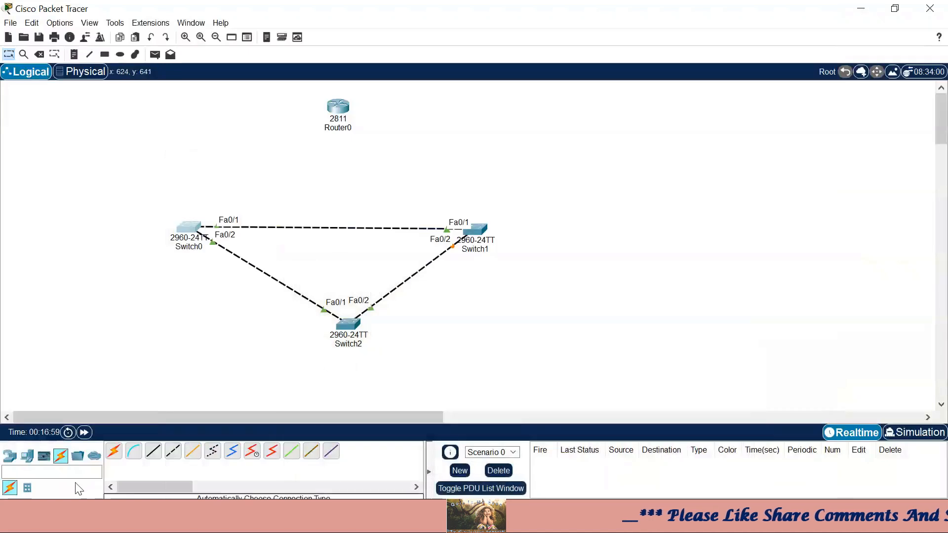
- Place two Laptop-PT devices, Laptop0 and Laptop1, to the left of Switch0
{"action": "left_click", "coordinate": [27, 456]}
{"action": "left_click", "coordinate": [134, 451]}
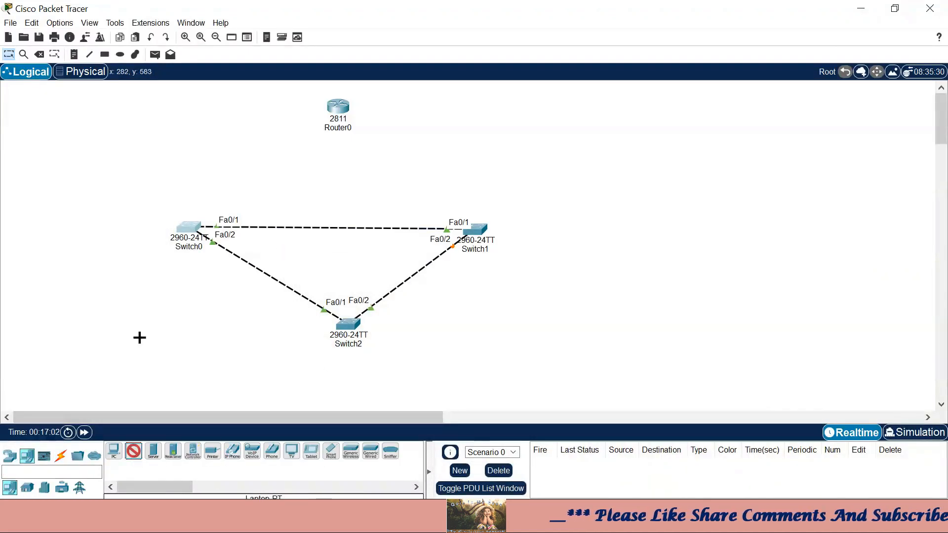
{"action": "left_click", "coordinate": [47, 232]}
{"action": "left_click", "coordinate": [133, 451]}
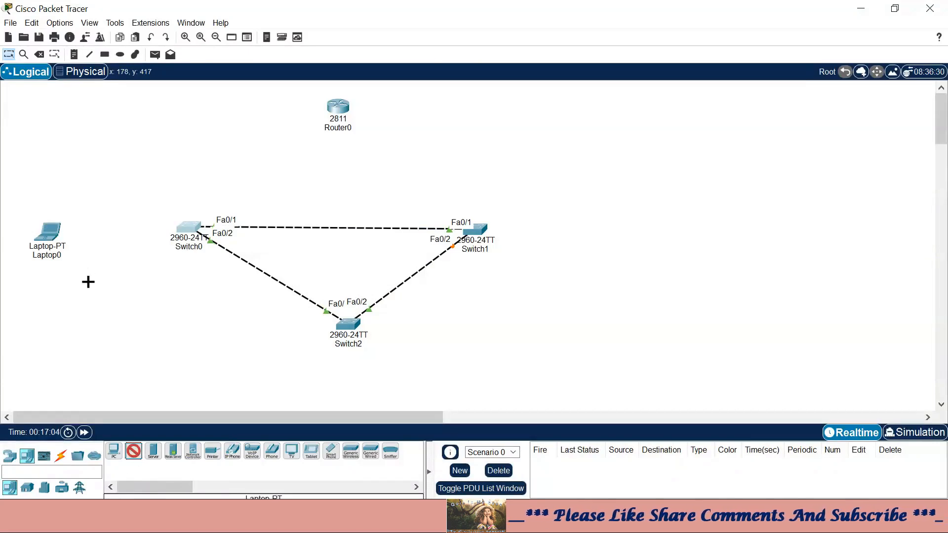
{"action": "left_click", "coordinate": [62, 261]}
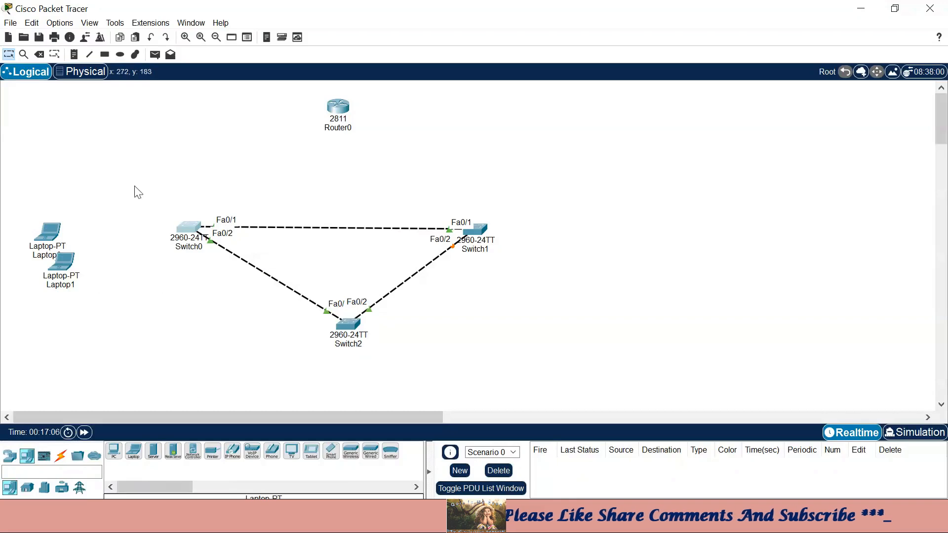
{"action": "left_click", "coordinate": [60, 456]}
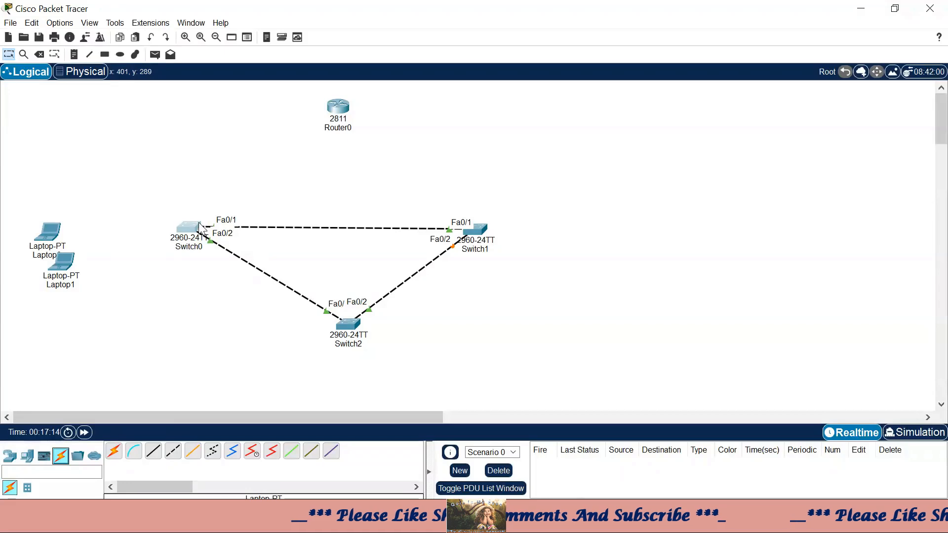
{"action": "mouse_move", "coordinate": [192, 226]}
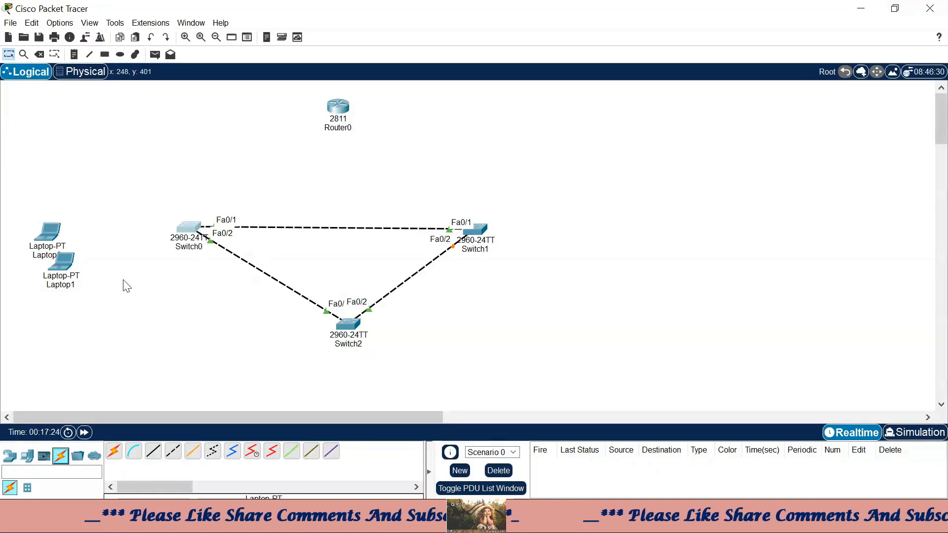
- Cable Switch0 Fa0/3 to Laptop0 Fa0 and Fa0/6 to Laptop1 Fa0 with copper straight-through
{"action": "left_click", "coordinate": [153, 451]}
{"action": "left_click", "coordinate": [189, 227]}
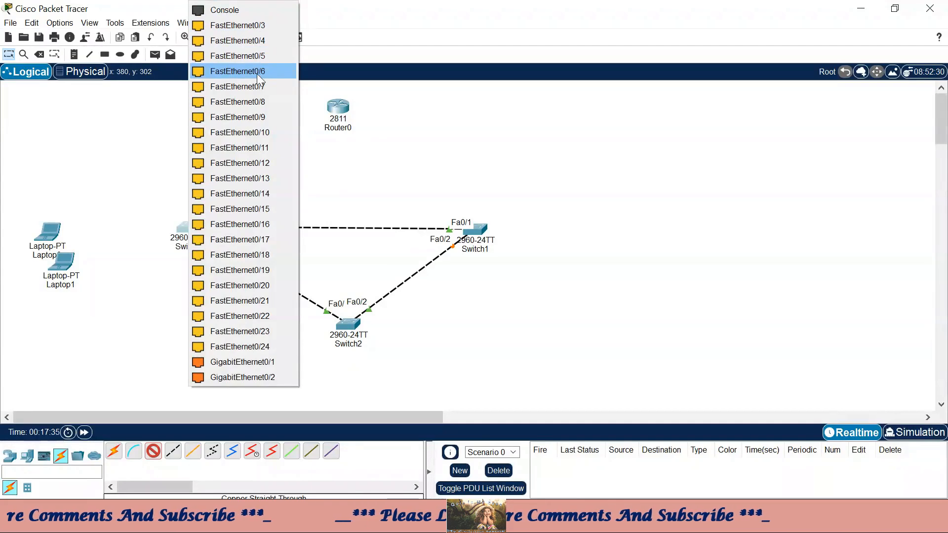
{"action": "left_click", "coordinate": [259, 26]}
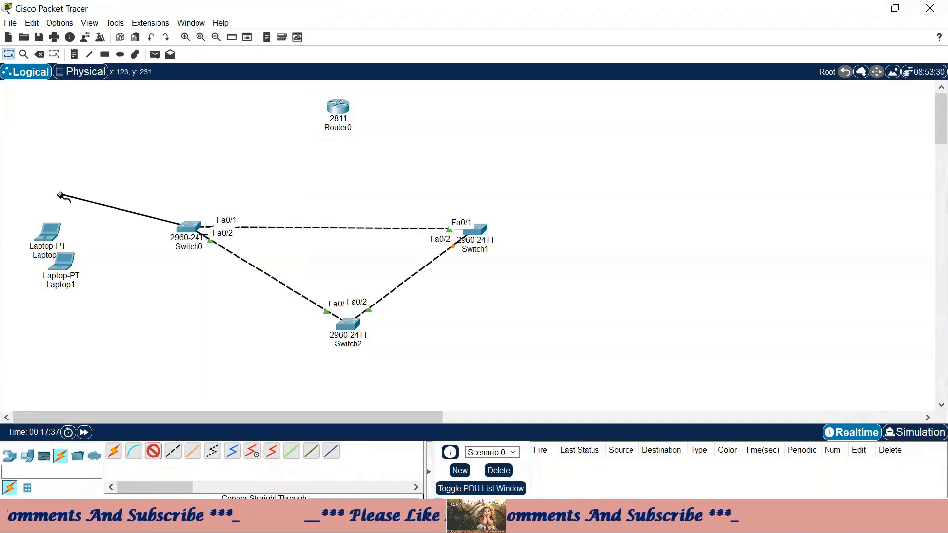
{"action": "left_click", "coordinate": [53, 232]}
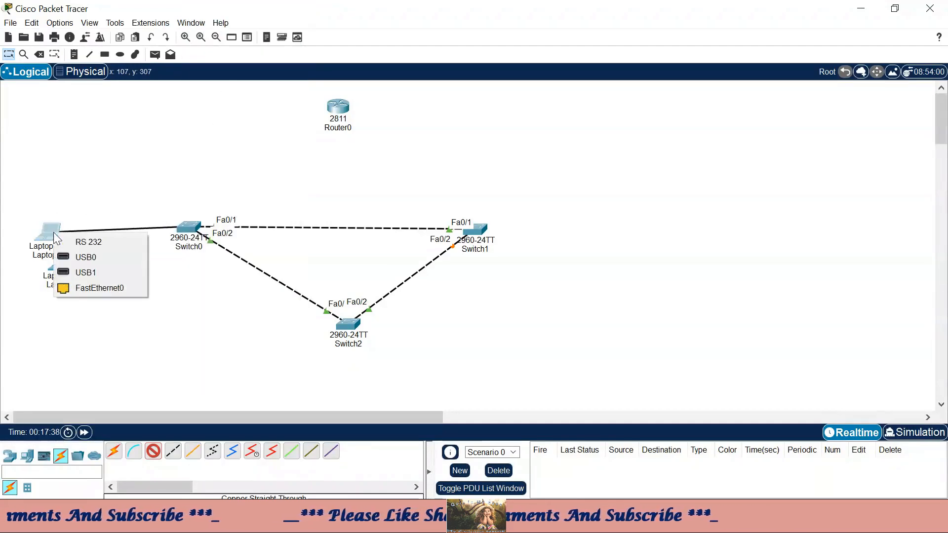
{"action": "left_click", "coordinate": [105, 287]}
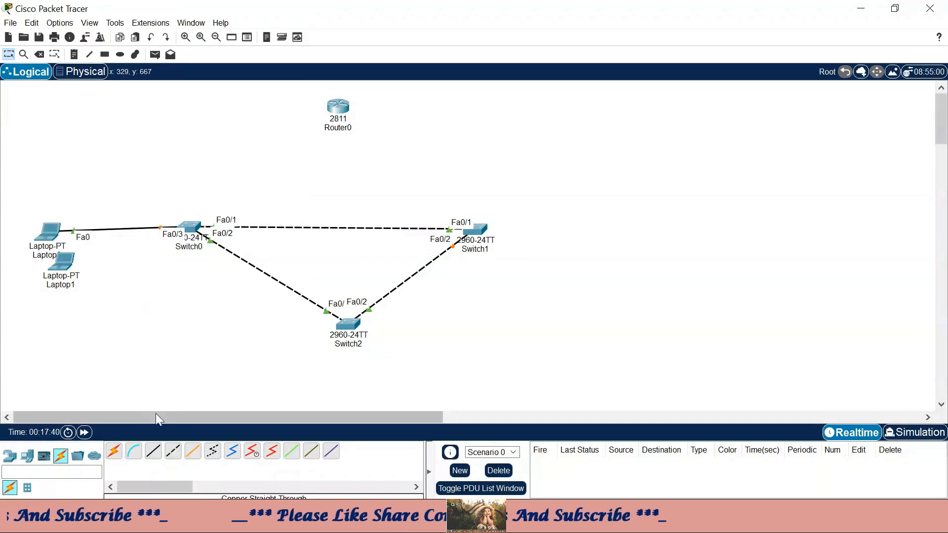
{"action": "left_click", "coordinate": [153, 451]}
{"action": "left_click", "coordinate": [189, 226]}
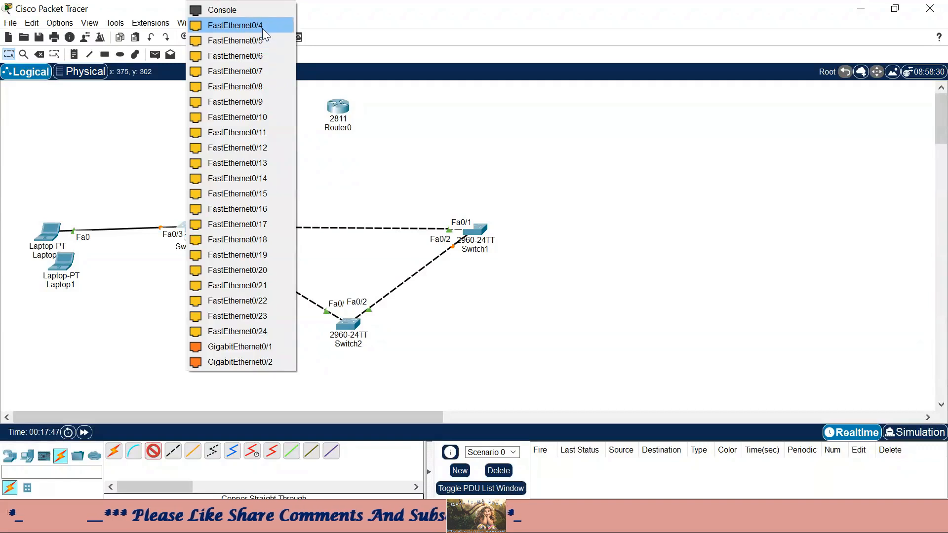
{"action": "left_click", "coordinate": [244, 56]}
{"action": "left_click", "coordinate": [63, 261]}
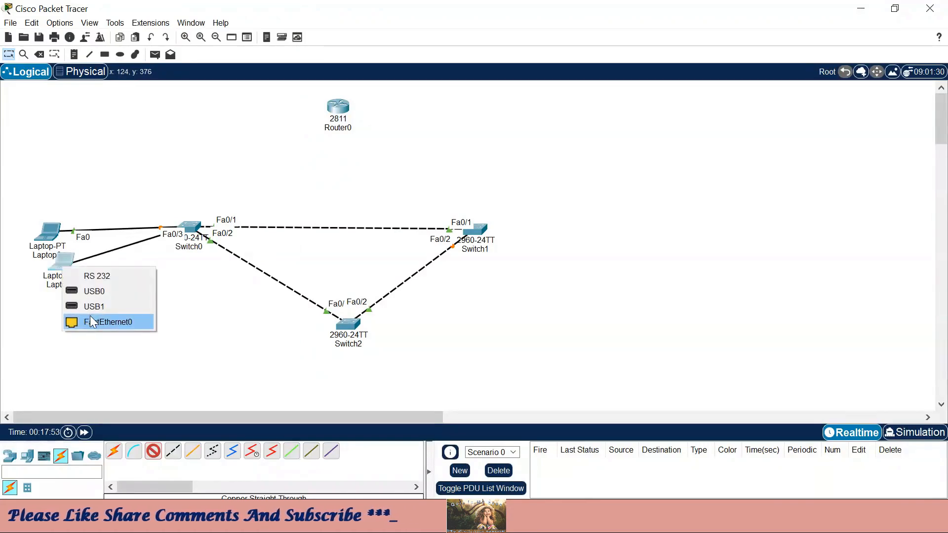
{"action": "left_click", "coordinate": [90, 315]}
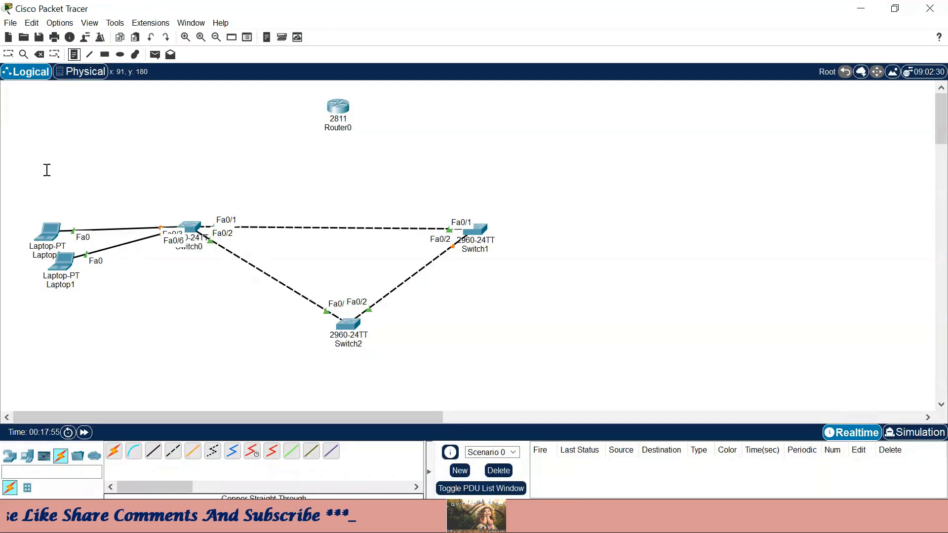
- Add 'v2' text notes beside Laptop0 and below Laptop1, then reopen Switch0
{"action": "left_click", "coordinate": [14, 222]}
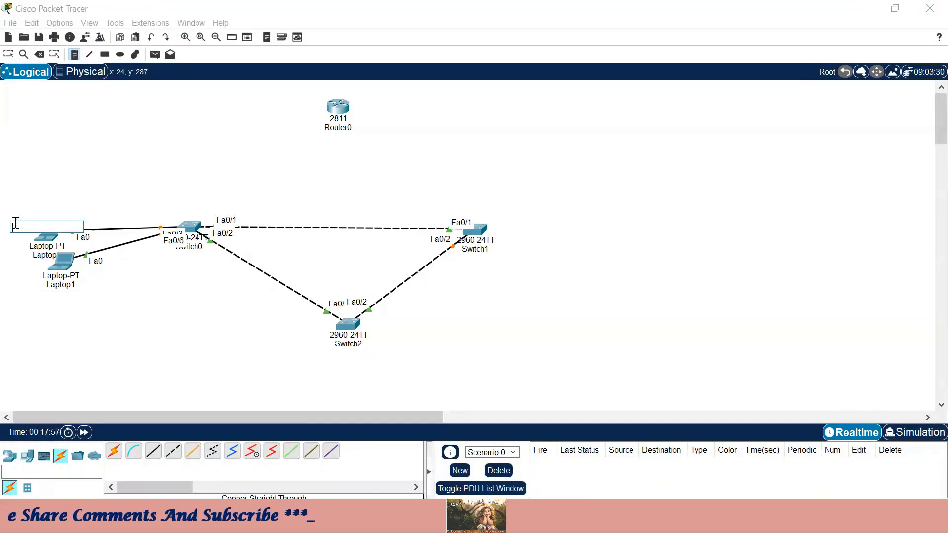
{"action": "left_click", "coordinate": [27, 288]}
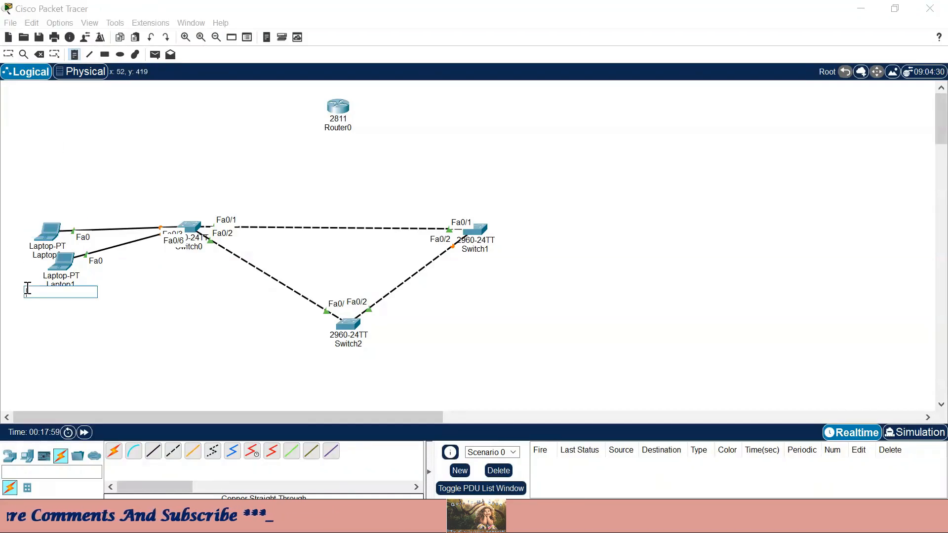
{"action": "key", "text": "Return"}
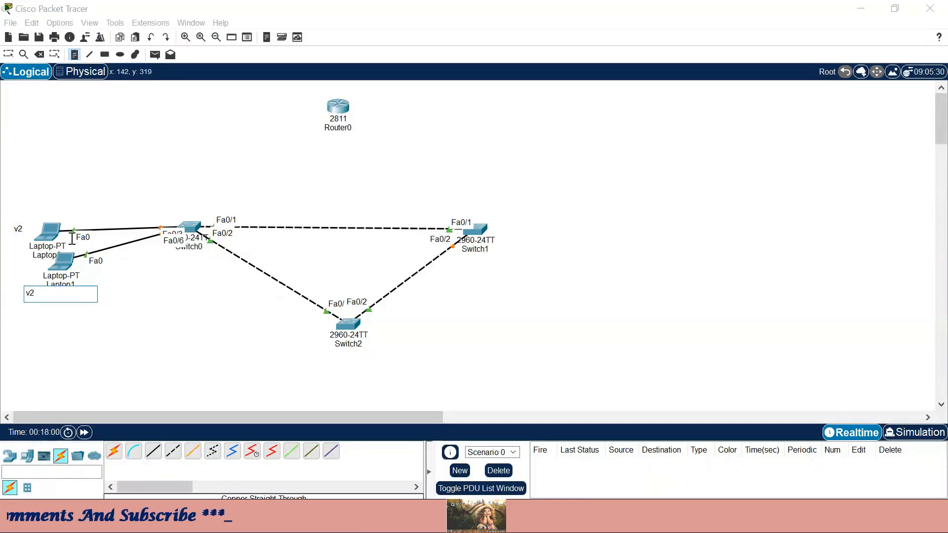
{"action": "left_click", "coordinate": [9, 54]}
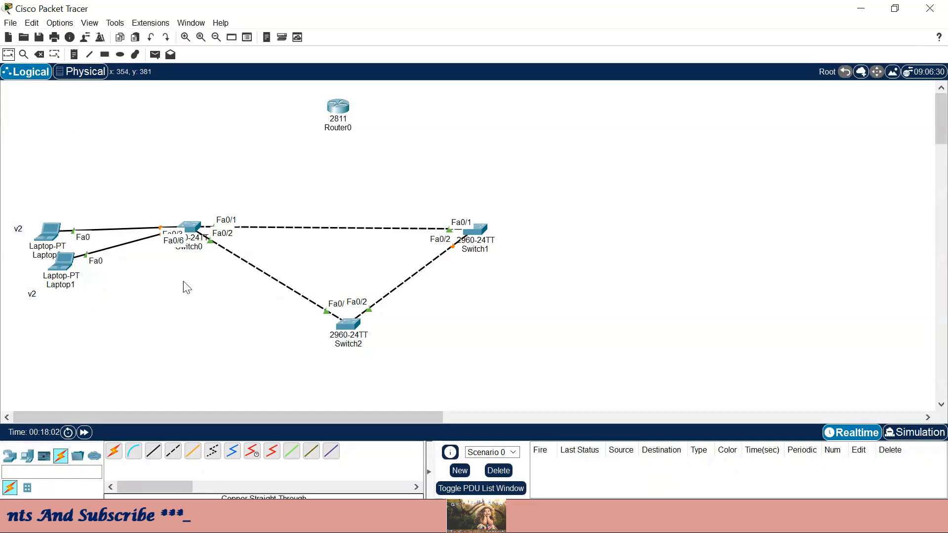
{"action": "left_click_drag", "start_coordinate": [155, 212], "coordinate": [164, 263]}
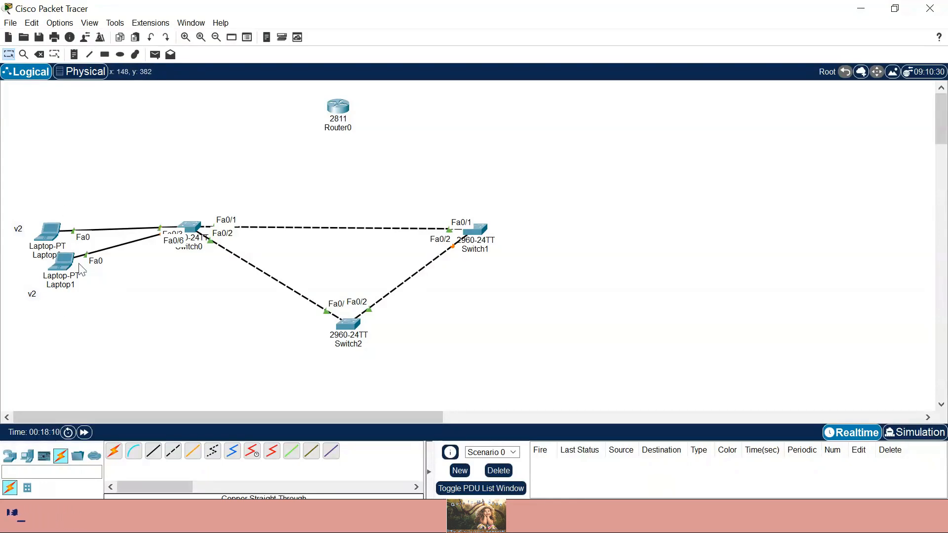
{"action": "left_click", "coordinate": [192, 225]}
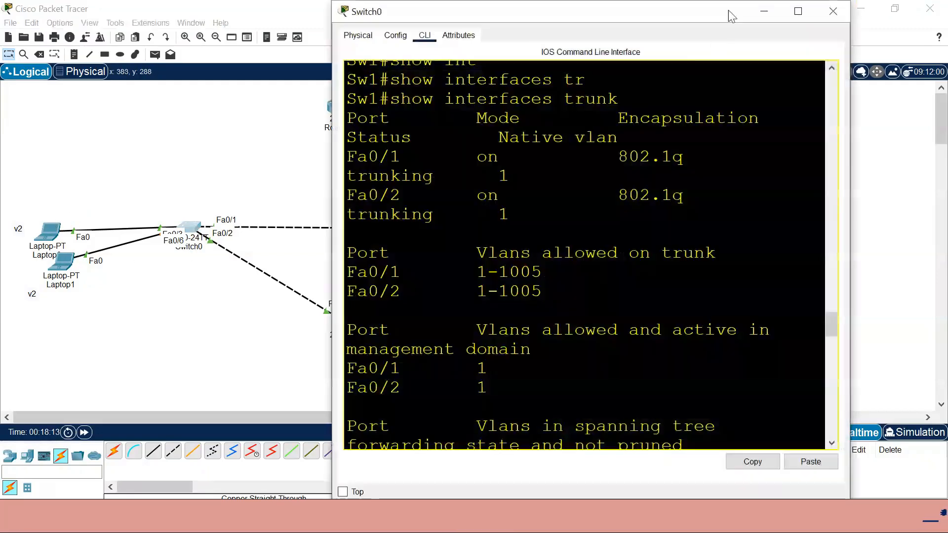
- Exit the previous interface range and select ports Fa0/7–10 on Switch0
{"action": "left_click", "coordinate": [797, 12]}
{"action": "key", "text": "Return"}
{"action": "key", "text": "Return"}
{"action": "key", "text": "Return"}
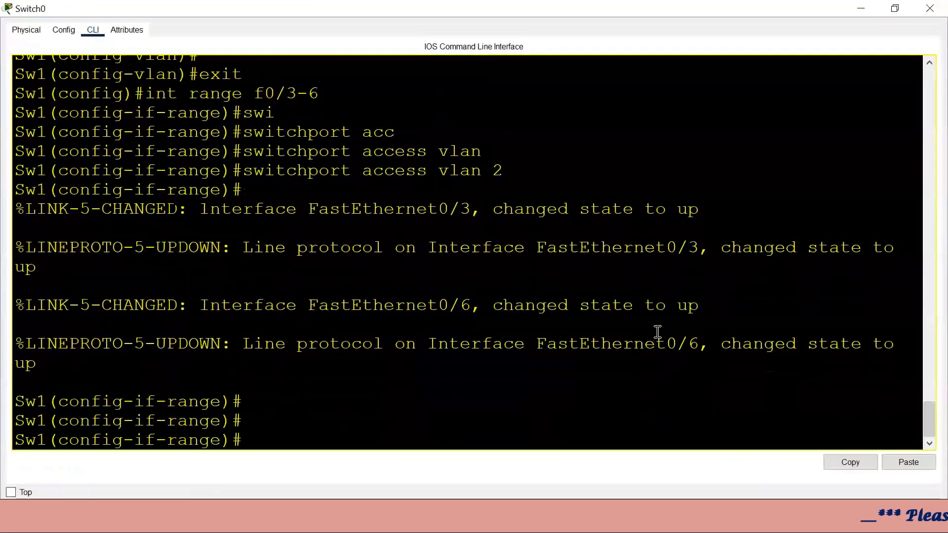
{"action": "type", "text": "exit"}
{"action": "key", "text": "Return"}
{"action": "type", "text": "ig)#int"}
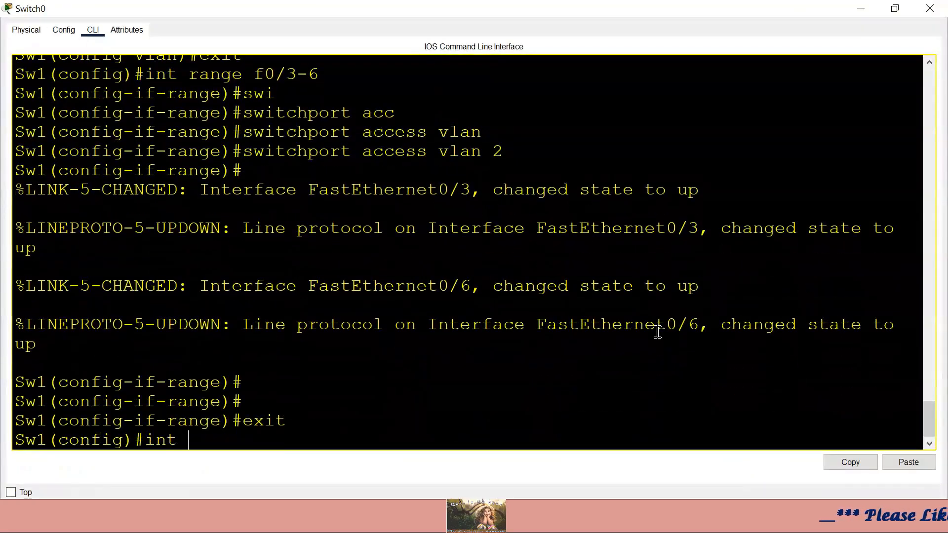
{"action": "type", "text": " range f0/7-"}
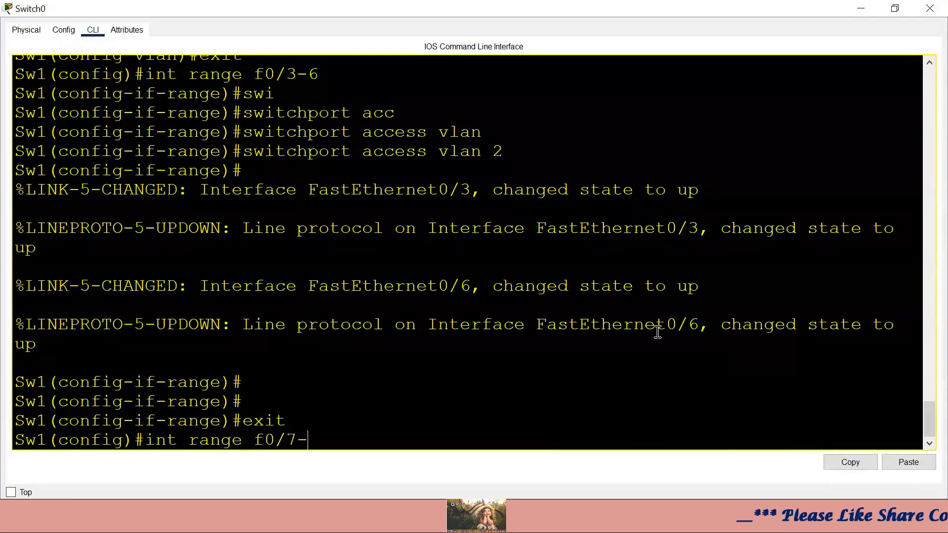
{"action": "type", "text": "10"}
{"action": "key", "text": "Return"}
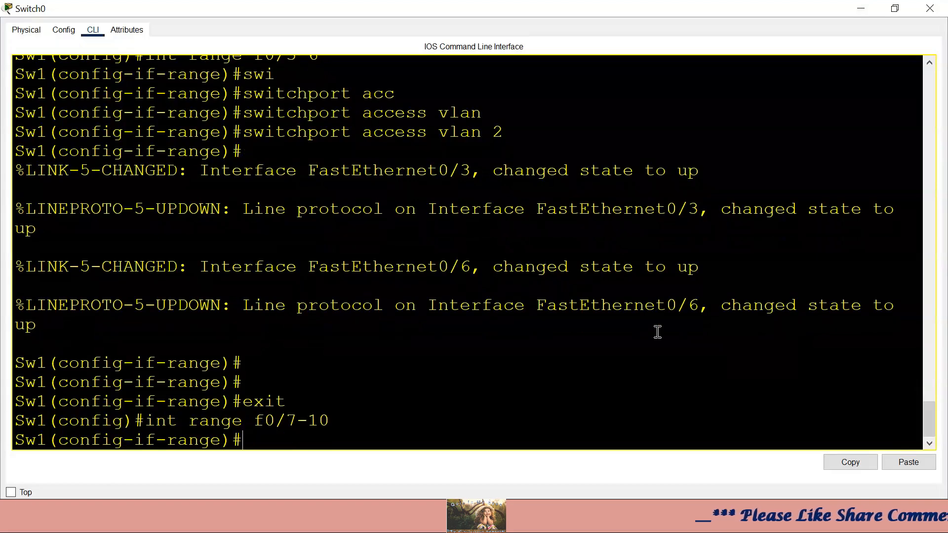
- Make Fa0/7–10 access ports in VLAN 3 and close the Switch0 window
{"action": "type", "text": "sw"}
{"action": "key", "text": "Tab"}
{"action": "type", "text": "ac"}
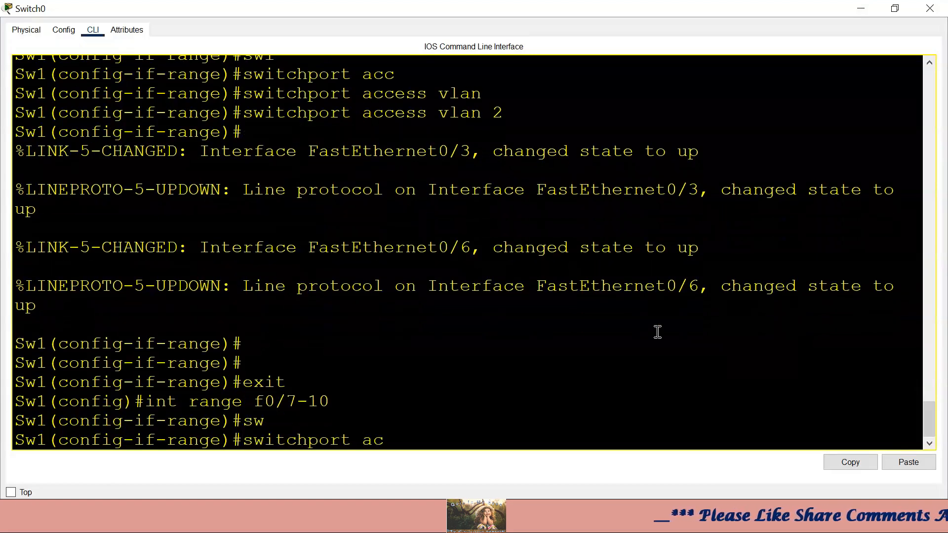
{"action": "type", "text": "c"}
{"action": "key", "text": "Tab"}
{"action": "type", "text": "vlan"}
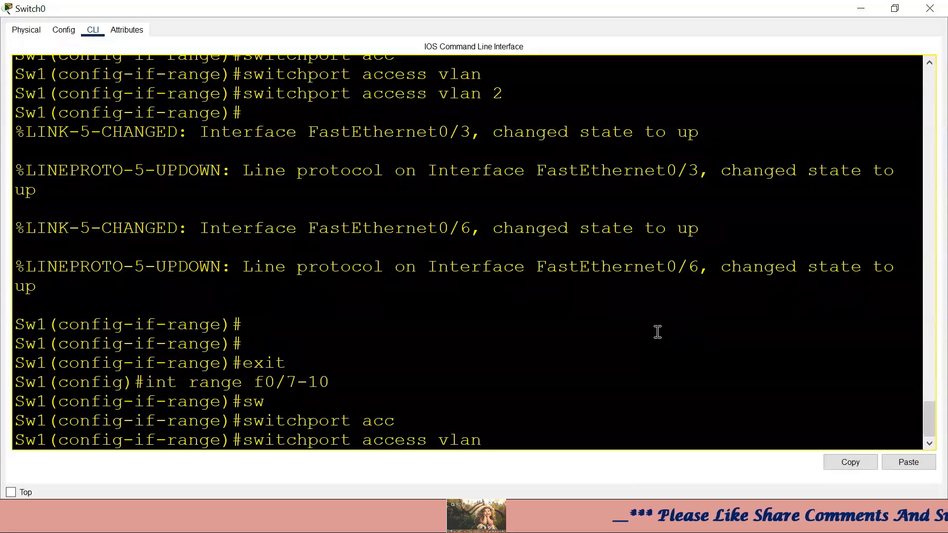
{"action": "type", "text": " 3"}
{"action": "key", "text": "Return"}
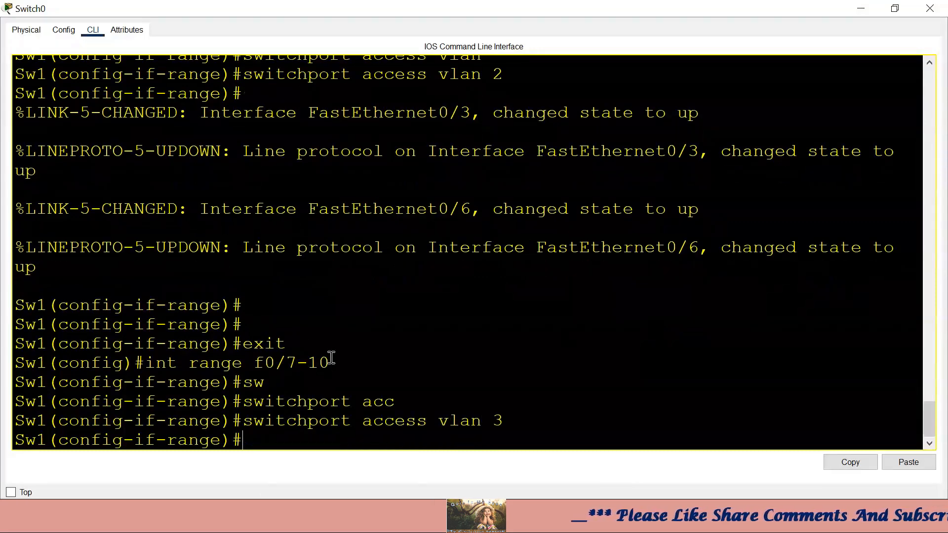
{"action": "left_click_drag", "start_coordinate": [334, 357], "coordinate": [252, 358]}
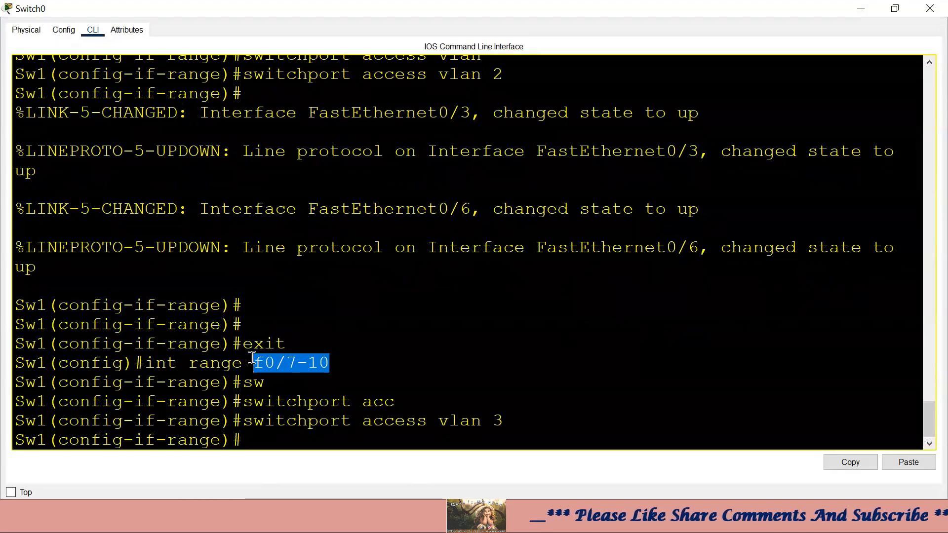
{"action": "left_click", "coordinate": [328, 353]}
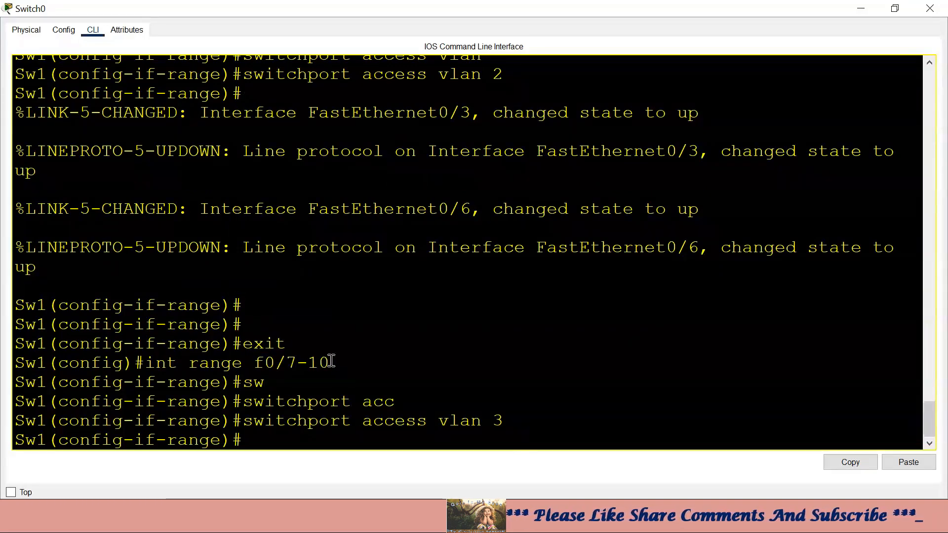
{"action": "left_click_drag", "start_coordinate": [331, 361], "coordinate": [266, 359]}
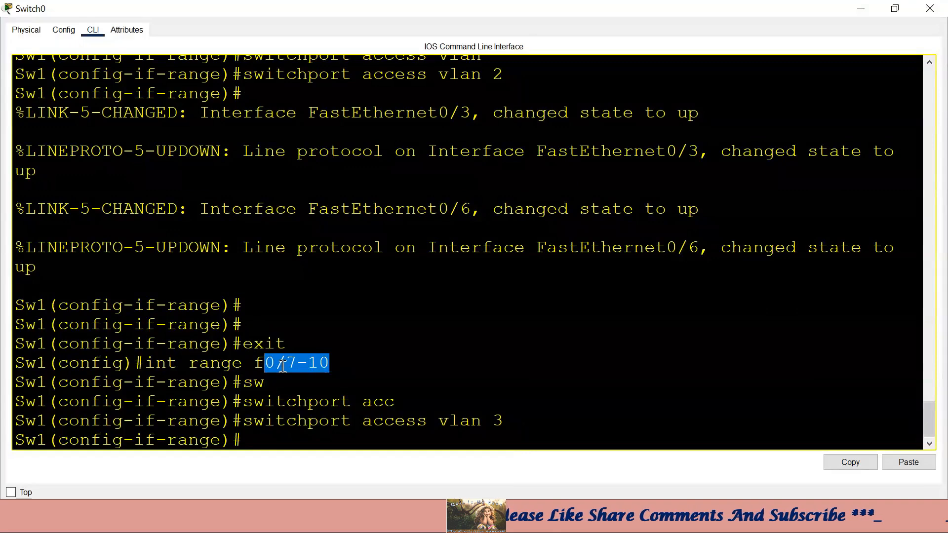
{"action": "left_click_drag", "start_coordinate": [514, 422], "coordinate": [442, 420]}
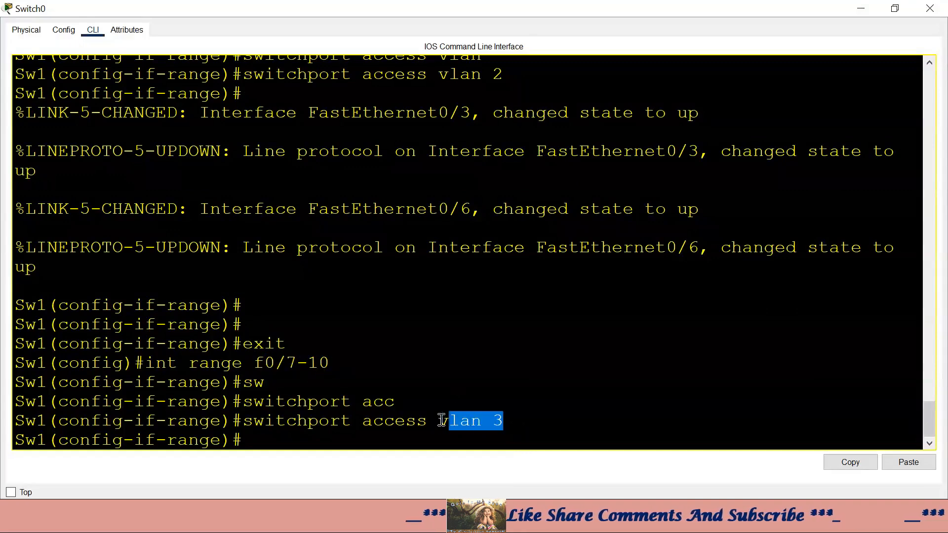
{"action": "left_click", "coordinate": [860, 9]}
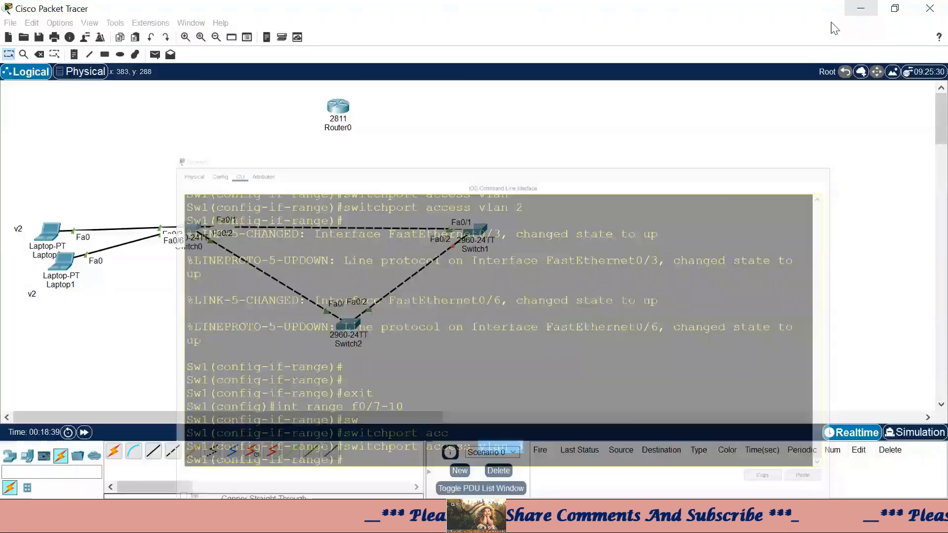
- Place two more laptops, Laptop2 and Laptop3, below the VLAN 2 laptops
{"action": "left_click", "coordinate": [31, 458]}
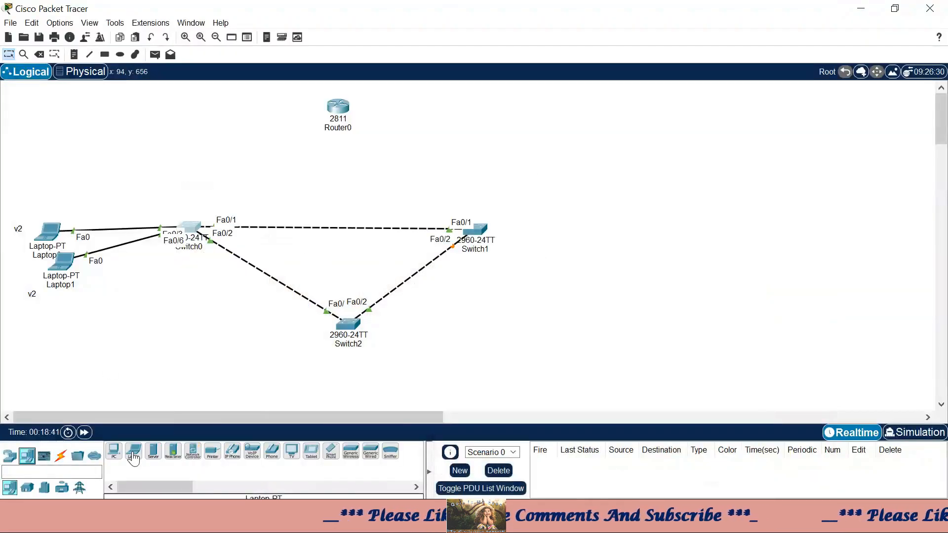
{"action": "left_click", "coordinate": [133, 459]}
{"action": "left_click", "coordinate": [86, 341]}
{"action": "left_click", "coordinate": [134, 457]}
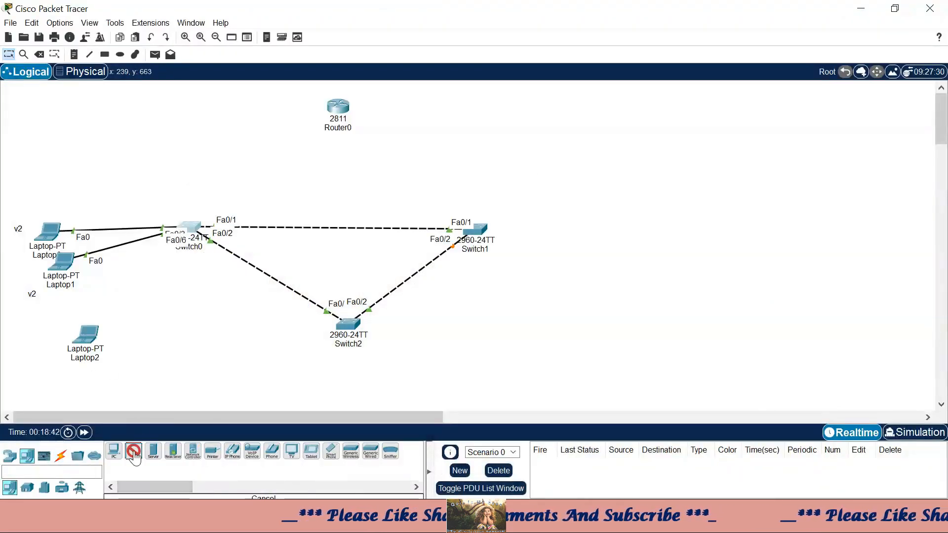
{"action": "left_click", "coordinate": [131, 356]}
{"action": "left_click", "coordinate": [61, 456]}
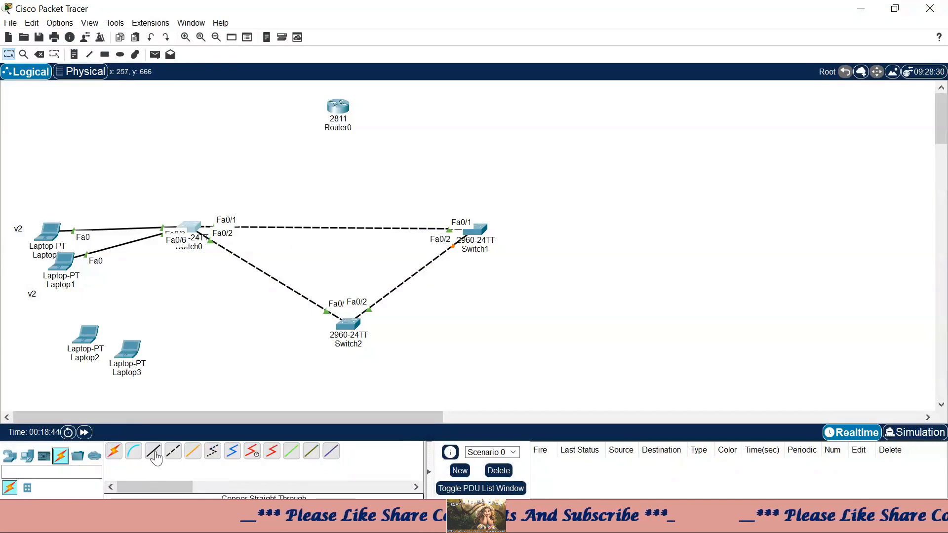
{"action": "left_click", "coordinate": [153, 454]}
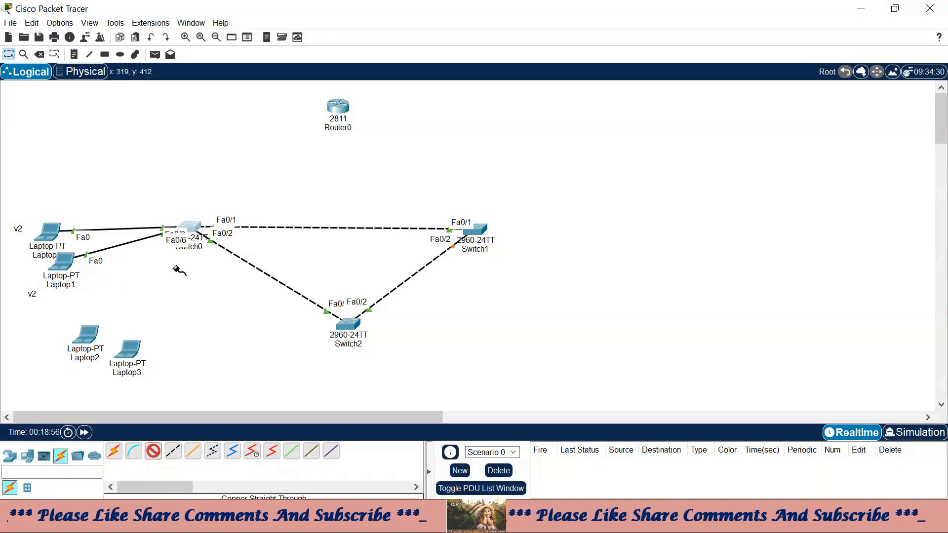
- Cable Switch0 Fa0/7 to Laptop2 Fa0 and Fa0/8 to Laptop3 Fa0
{"action": "left_click", "coordinate": [194, 229]}
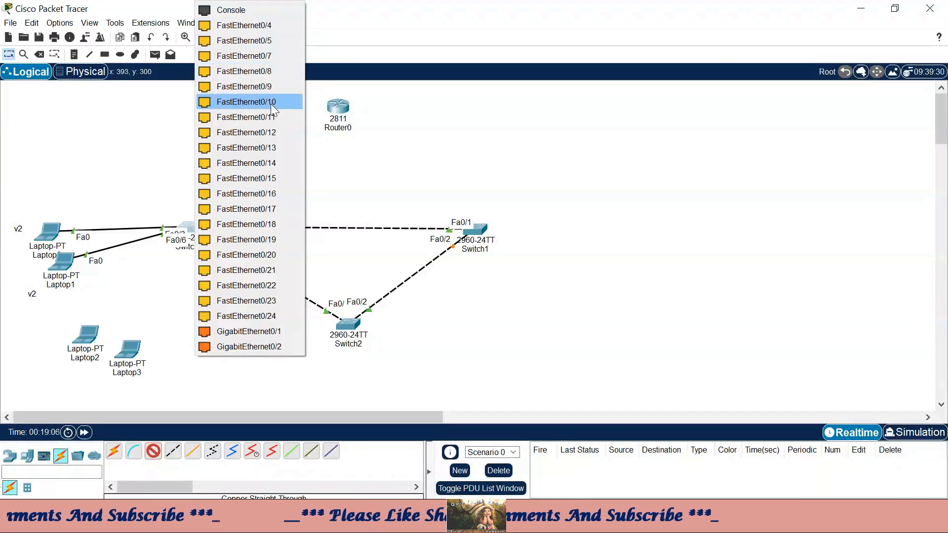
{"action": "left_click", "coordinate": [272, 56]}
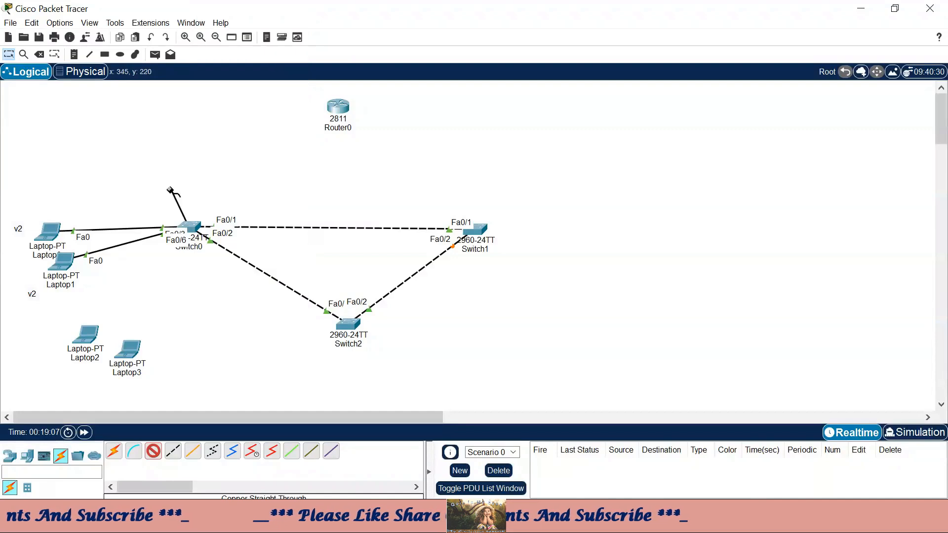
{"action": "left_click", "coordinate": [95, 343]}
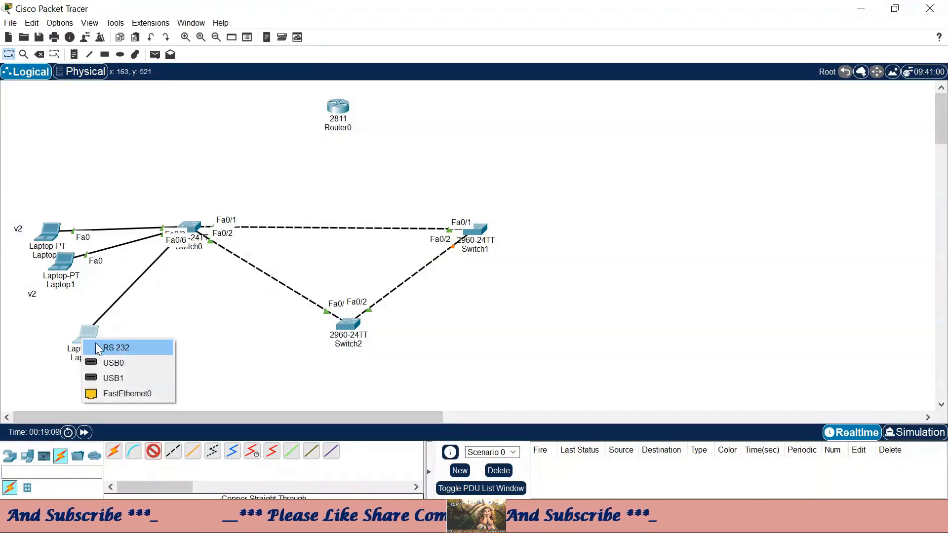
{"action": "left_click", "coordinate": [103, 398]}
{"action": "left_click", "coordinate": [204, 226]}
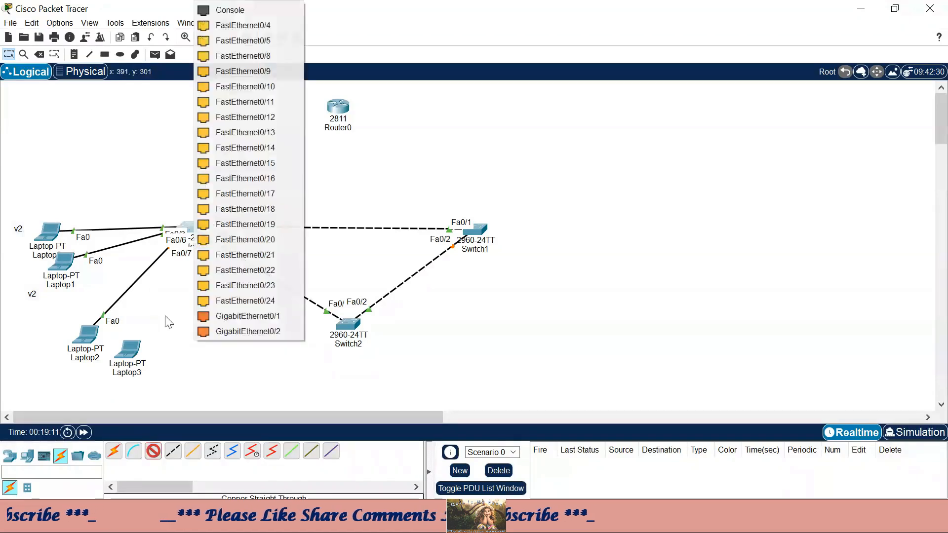
{"action": "left_click", "coordinate": [272, 56]}
{"action": "left_click", "coordinate": [132, 348]}
{"action": "left_click", "coordinate": [173, 412]}
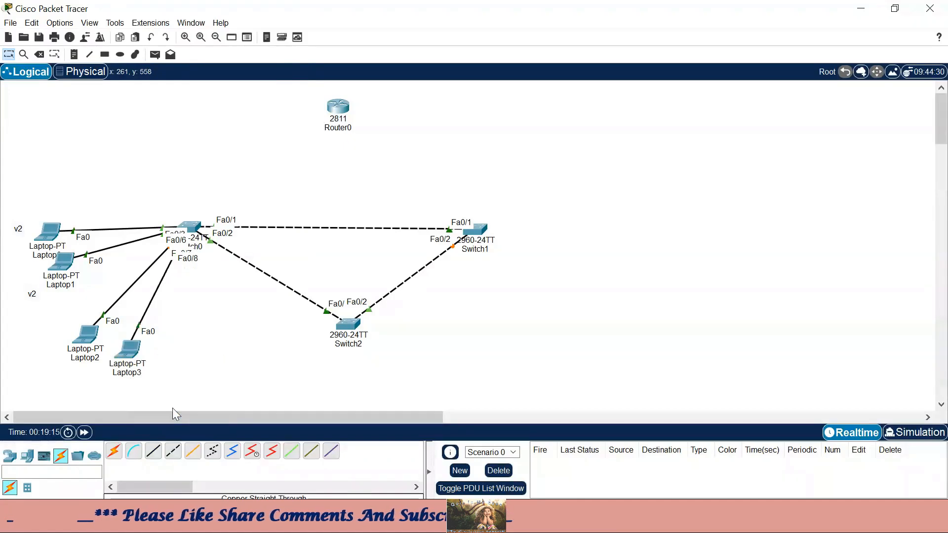
- Add 'v3' text notes under Laptop2 and Laptop3, then reopen Switch0
{"action": "left_click", "coordinate": [75, 55]}
{"action": "left_click", "coordinate": [52, 356]}
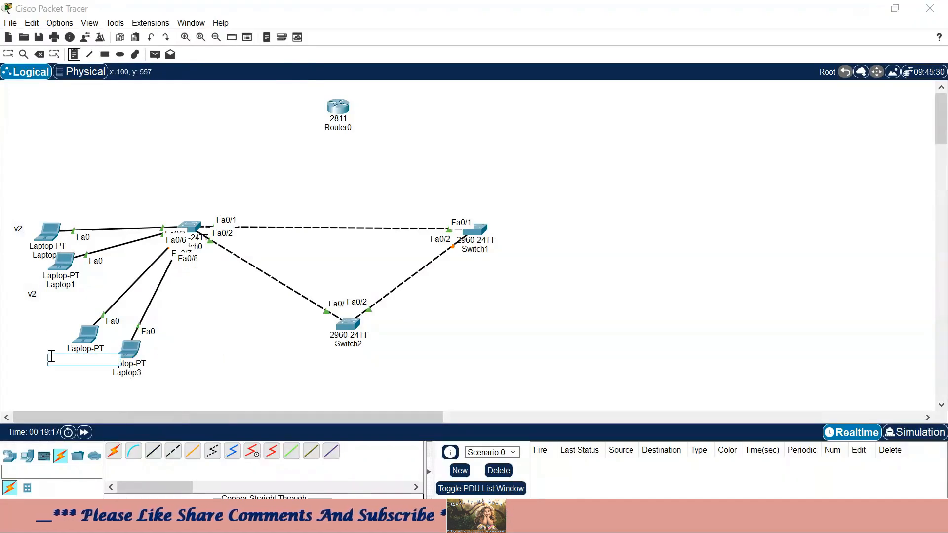
{"action": "left_click", "coordinate": [116, 387]}
{"action": "type", "text": "v3"}
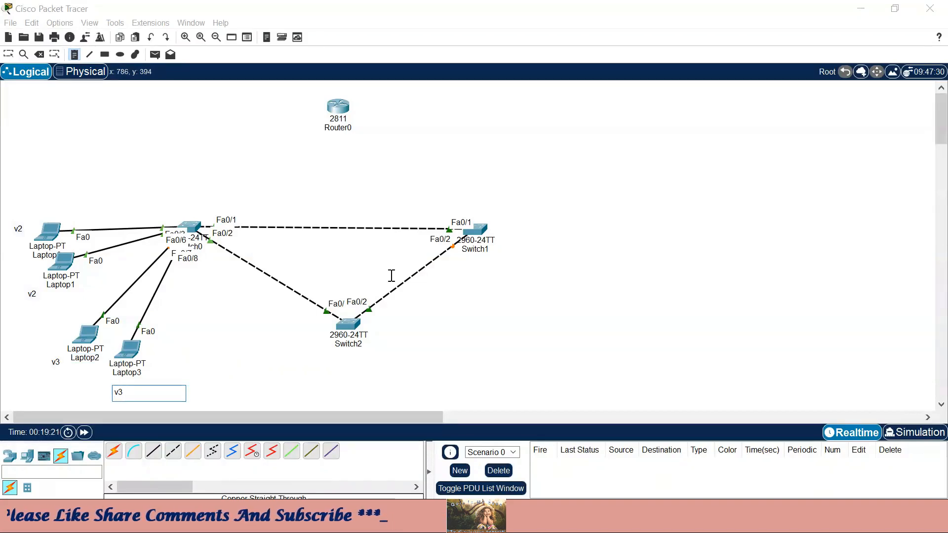
{"action": "left_click", "coordinate": [9, 54]}
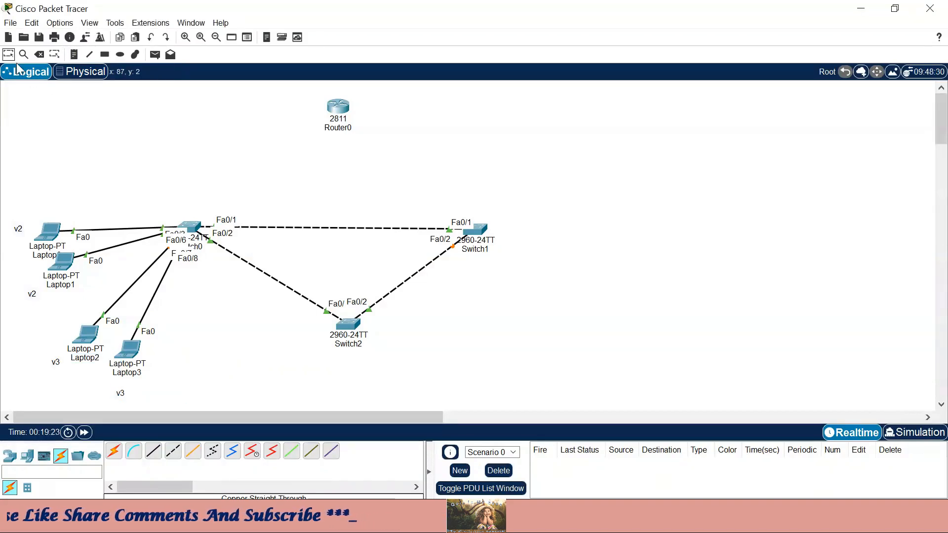
{"action": "left_click", "coordinate": [189, 231]}
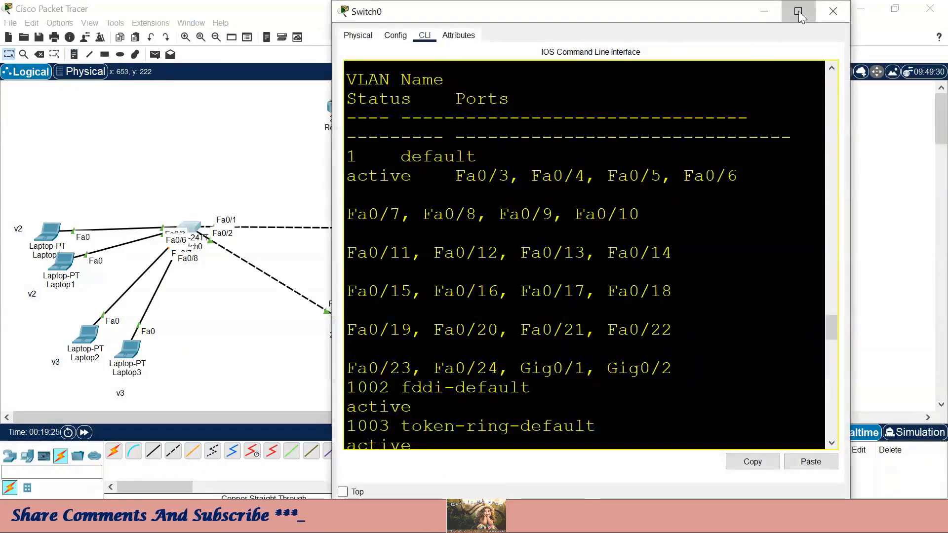
- Exit the previous interface range and select ports Fa0/11–13 on Switch0
{"action": "left_click", "coordinate": [793, 11]}
{"action": "key", "text": "Return"}
{"action": "key", "text": "Return"}
{"action": "key", "text": "Return"}
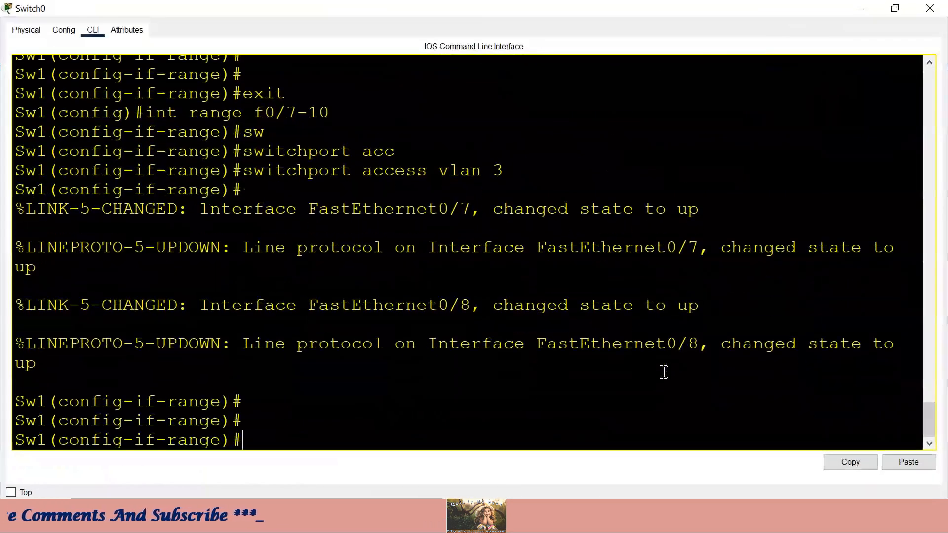
{"action": "type", "text": "exit"}
{"action": "key", "text": "Return"}
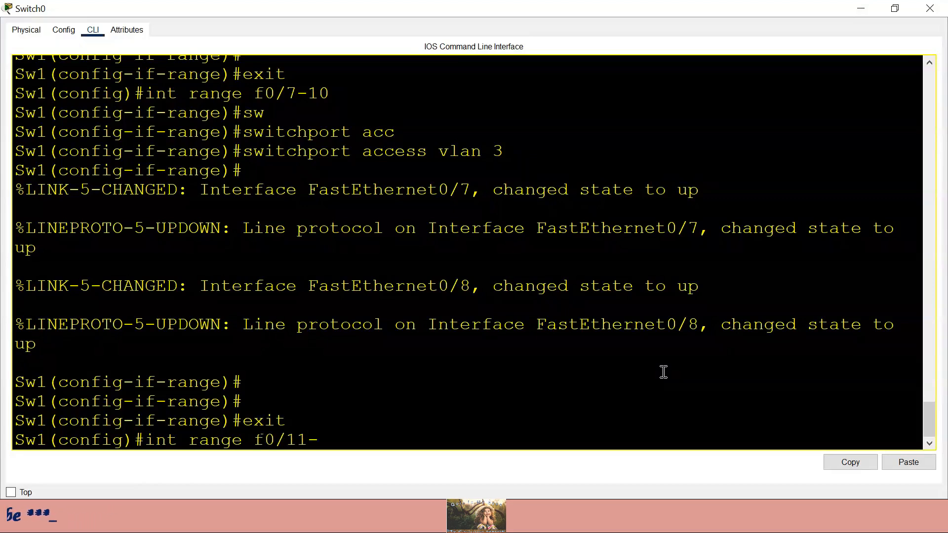
{"action": "type", "text": "3"}
{"action": "key", "text": "Return"}
- Make Fa0/11–13 access ports in VLAN 4 and return to the topology
{"action": "type", "text": "sw"}
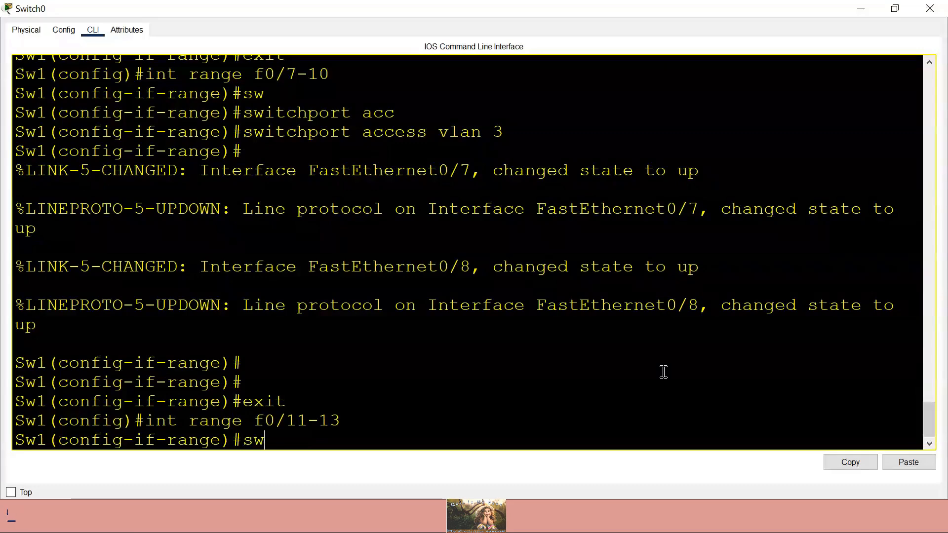
{"action": "key", "text": "Tab"}
{"action": "type", "text": "acc"}
{"action": "key", "text": "Tab"}
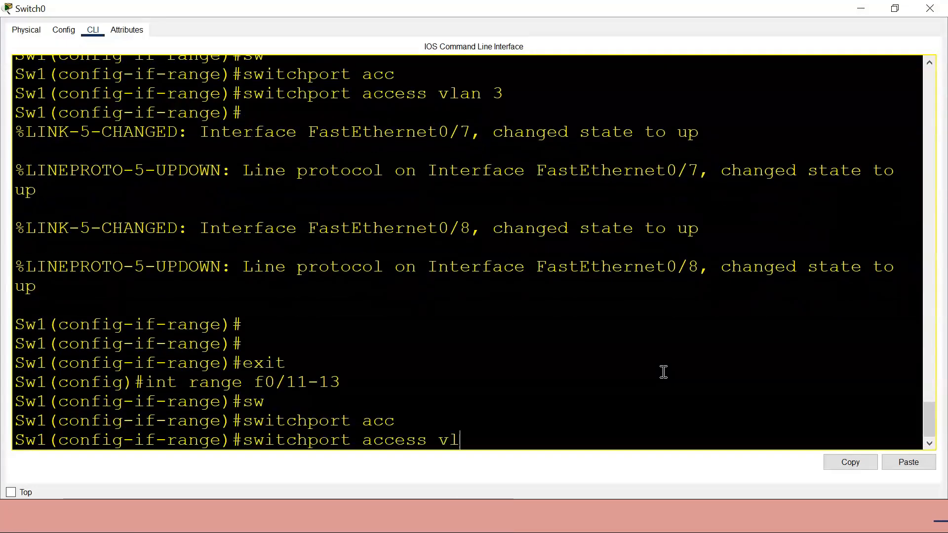
{"action": "type", "text": "vlan 4"}
{"action": "key", "text": "Return"}
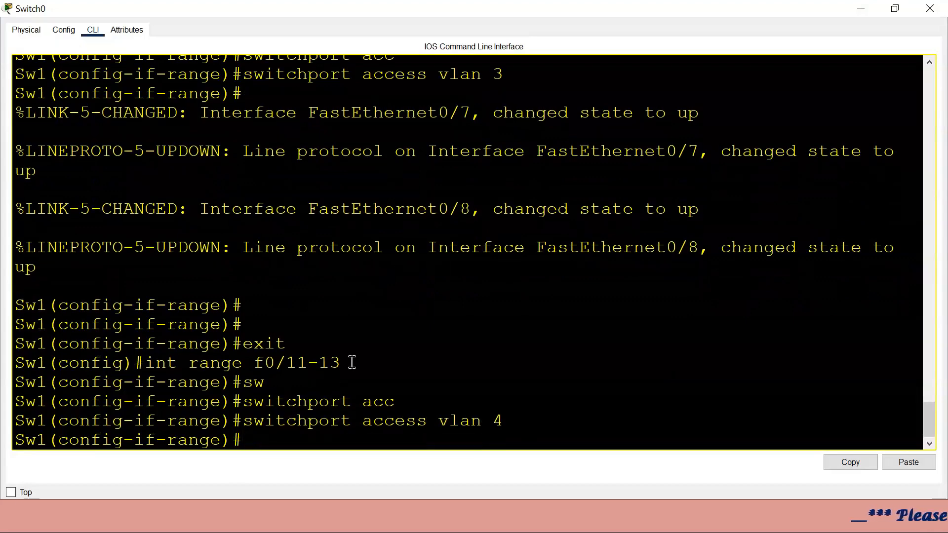
{"action": "left_click_drag", "start_coordinate": [352, 362], "coordinate": [250, 362]}
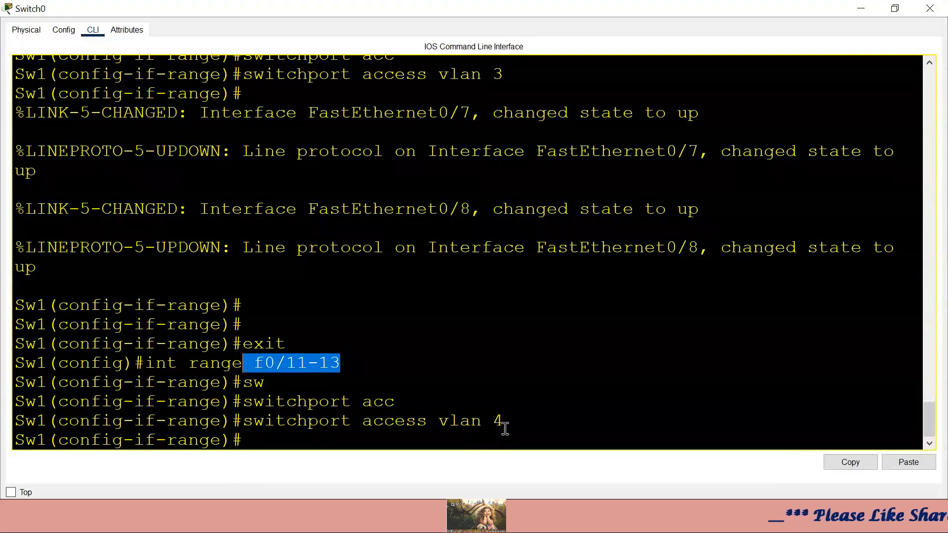
{"action": "left_click_drag", "start_coordinate": [505, 423], "coordinate": [427, 420]}
{"action": "left_click", "coordinate": [860, 9]}
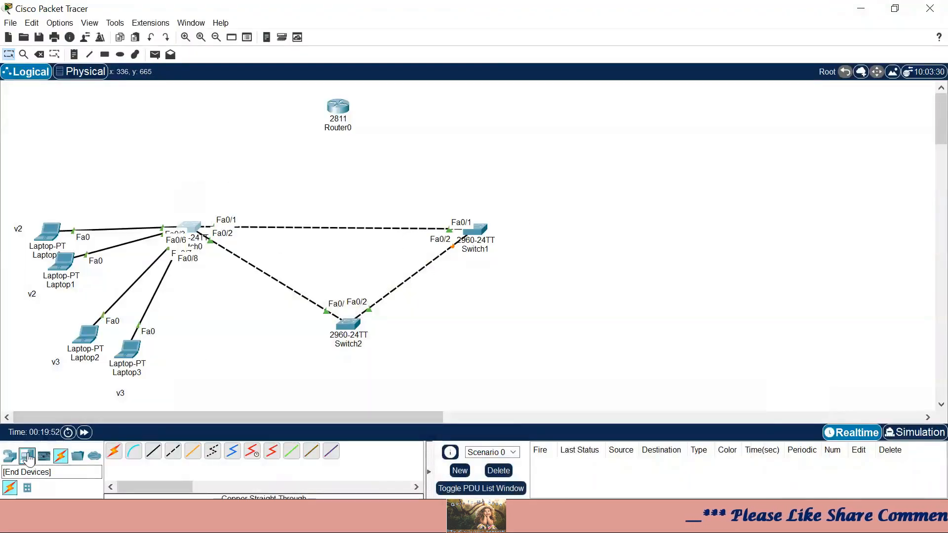
{"action": "left_click", "coordinate": [28, 456]}
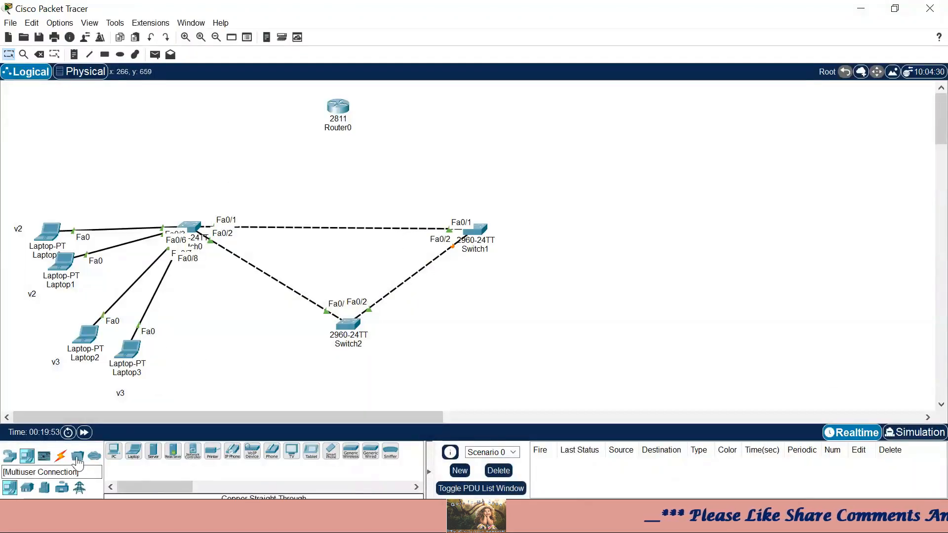
- Place two Laptop-PTs, Laptop4 and Laptop5, below the existing laptops
{"action": "left_click", "coordinate": [134, 451]}
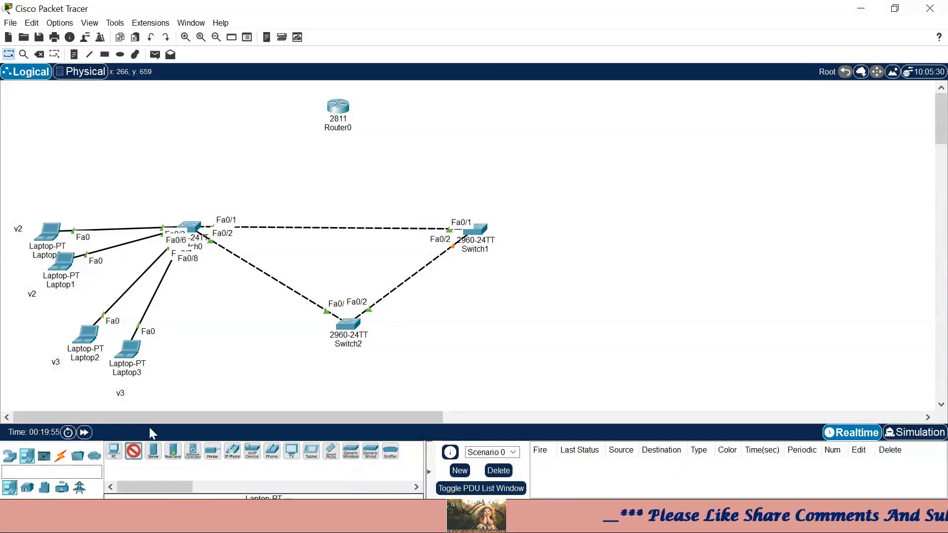
{"action": "left_click", "coordinate": [185, 365]}
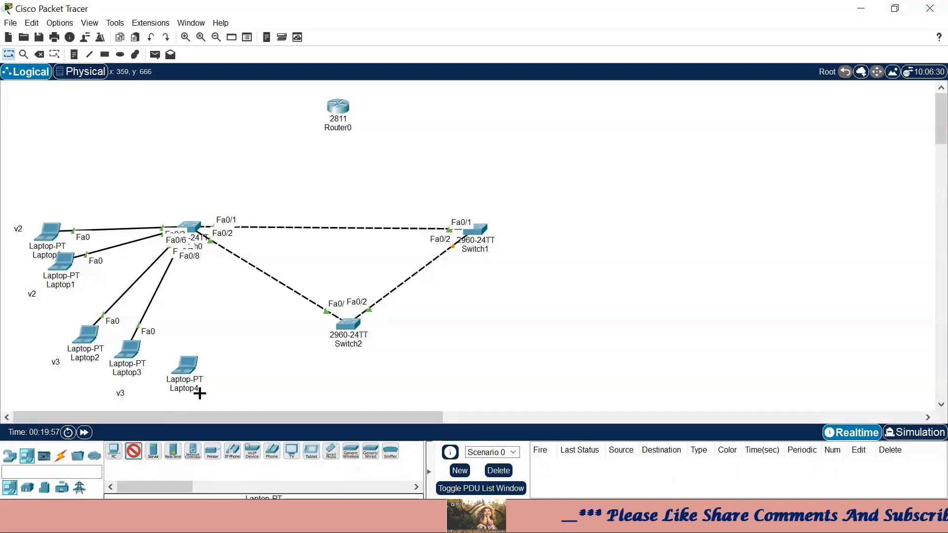
{"action": "left_click", "coordinate": [217, 373]}
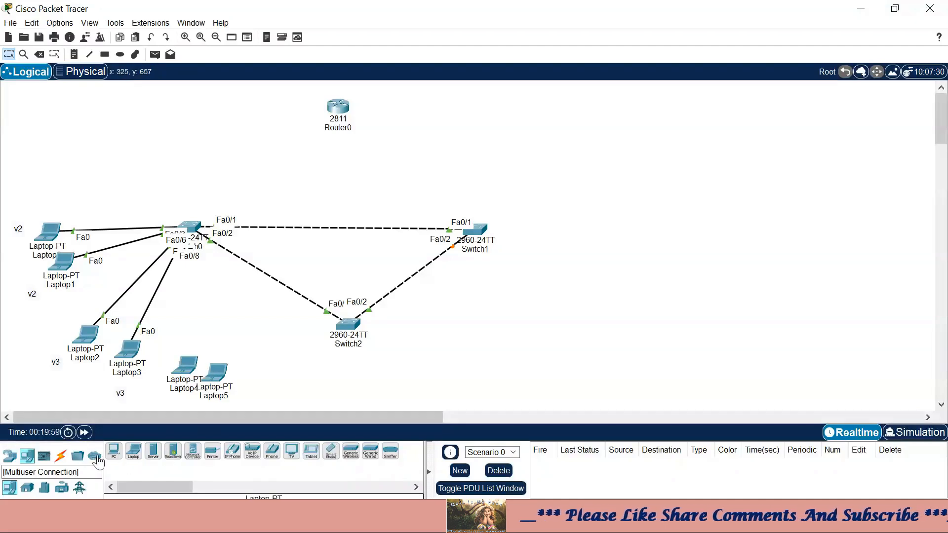
- Cable Switch0 Fa0/11 to Laptop4's FastEthernet0 with a copper straight-through cable
{"action": "left_click", "coordinate": [61, 455]}
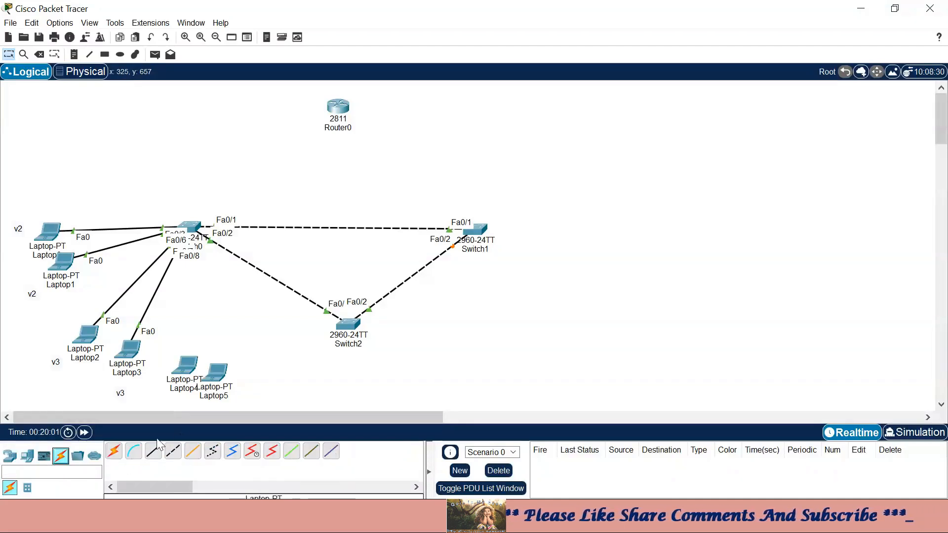
{"action": "left_click", "coordinate": [153, 451]}
{"action": "left_click", "coordinate": [192, 228]}
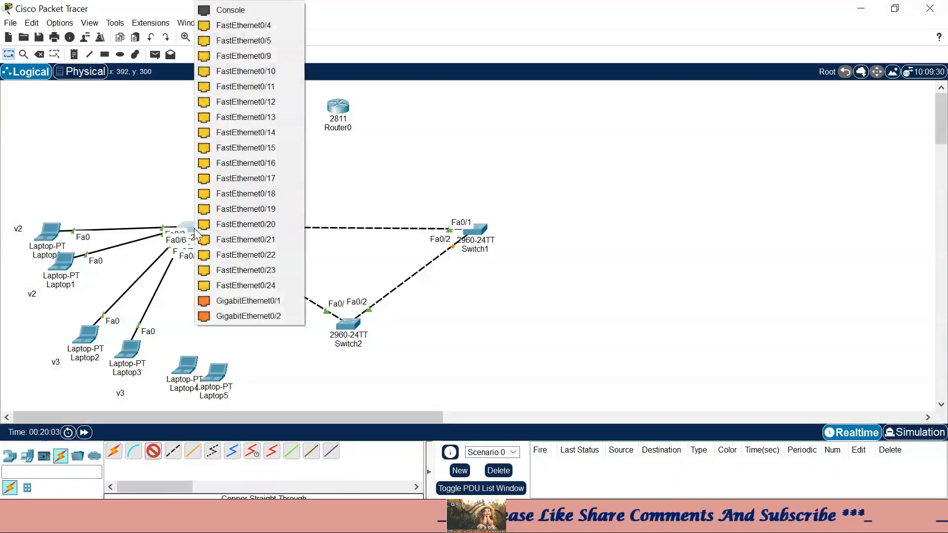
{"action": "left_click", "coordinate": [271, 87]}
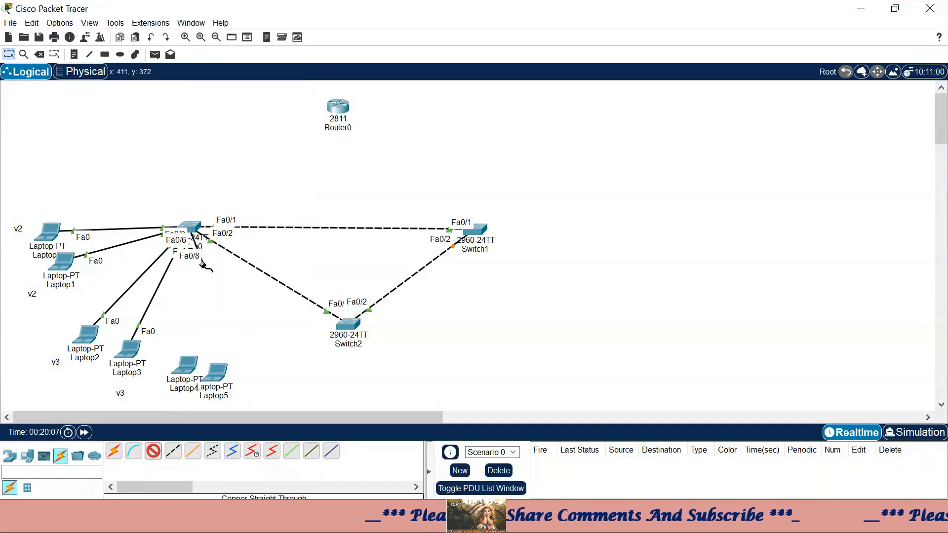
{"action": "left_click", "coordinate": [192, 364]}
{"action": "left_click", "coordinate": [217, 402]}
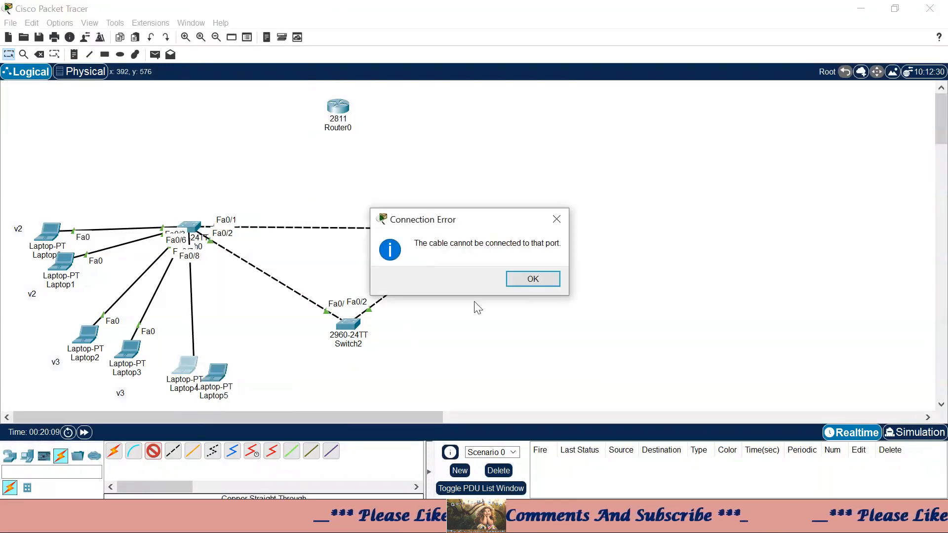
{"action": "left_click", "coordinate": [532, 279]}
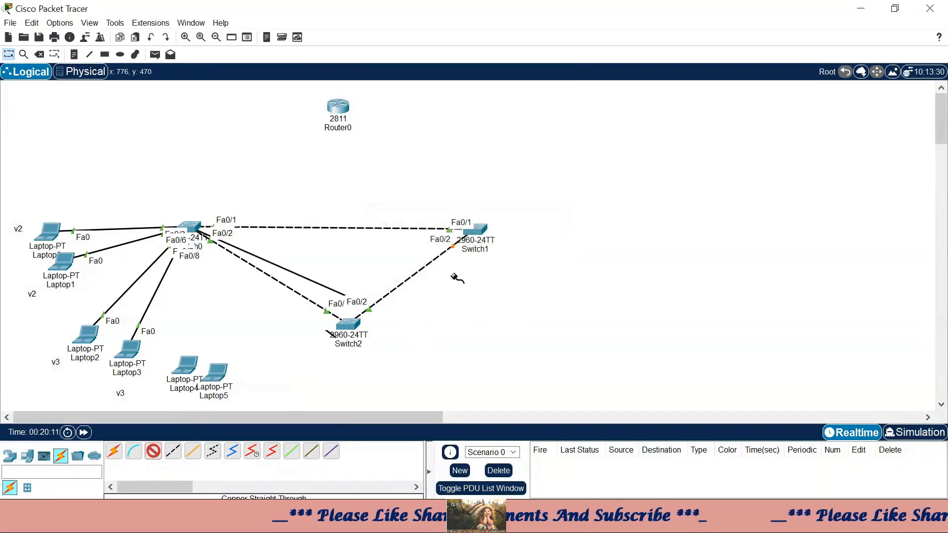
{"action": "left_click", "coordinate": [186, 373]}
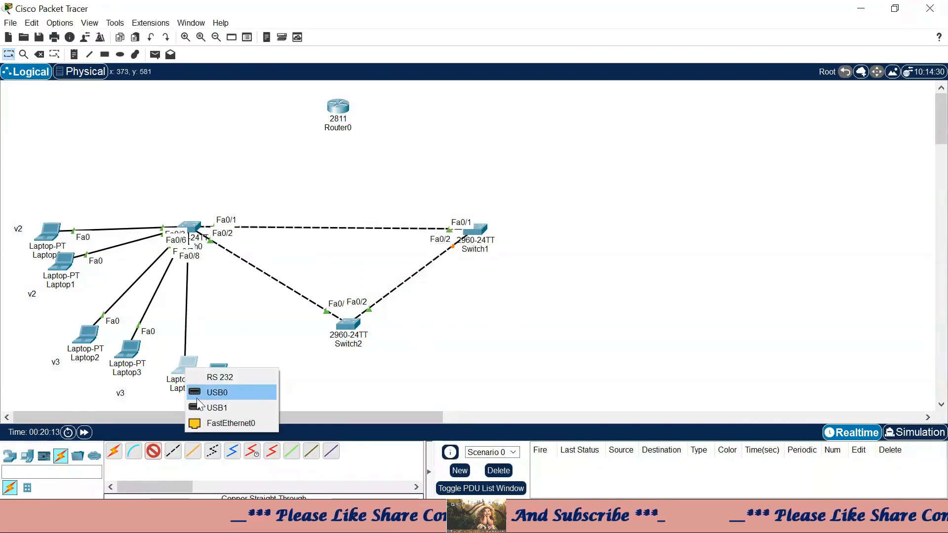
{"action": "left_click", "coordinate": [207, 423]}
- Cable Switch0 Fa0/12 to Laptop5's FastEthernet0 with a copper straight-through cable
{"action": "left_click", "coordinate": [153, 450]}
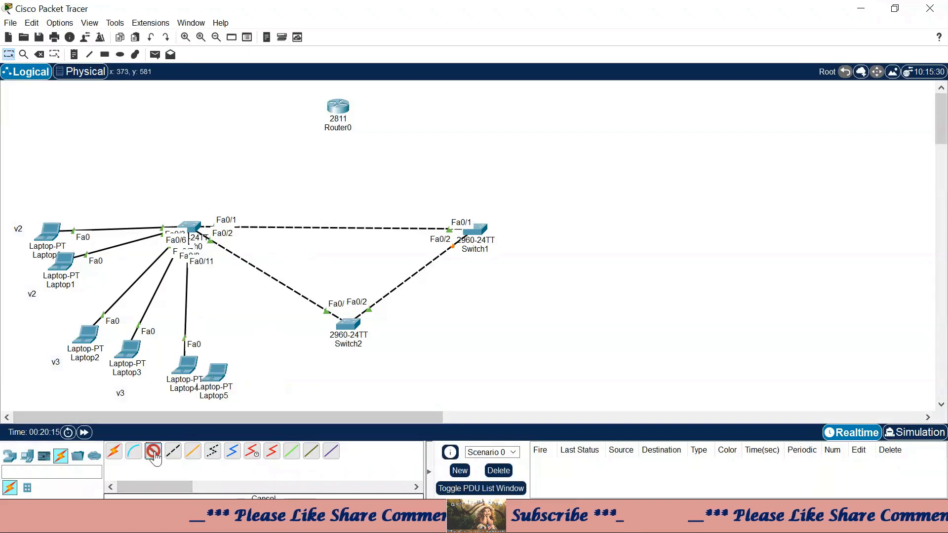
{"action": "left_click", "coordinate": [189, 230]}
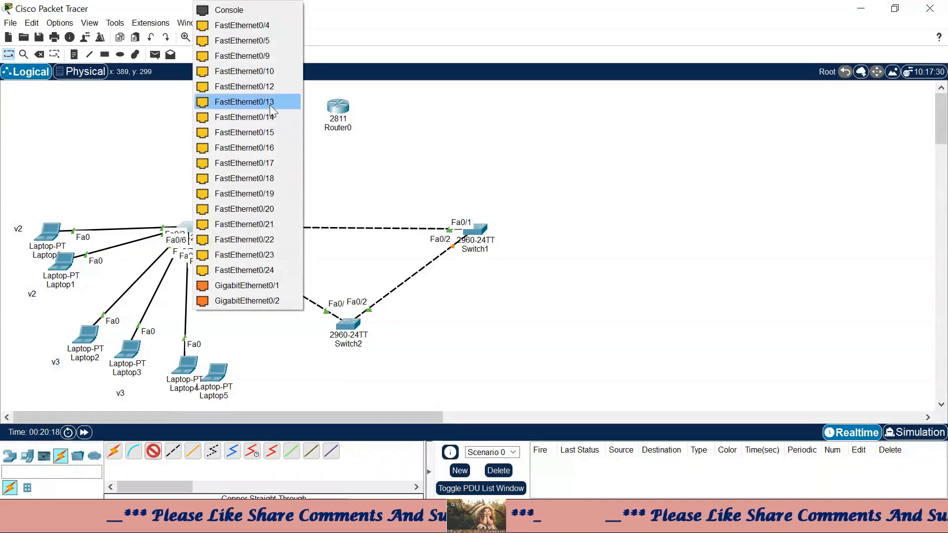
{"action": "left_click", "coordinate": [270, 87]}
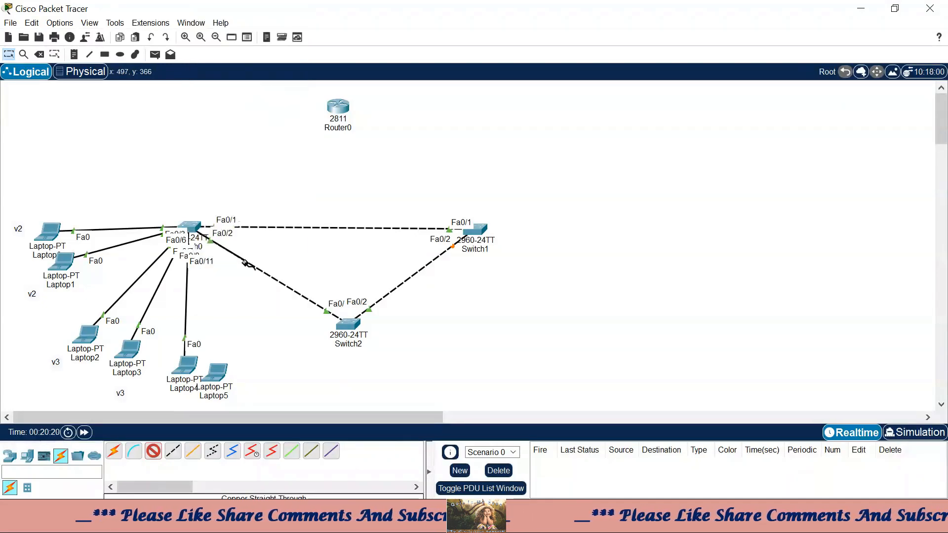
{"action": "left_click", "coordinate": [217, 373]}
{"action": "left_click", "coordinate": [277, 436]}
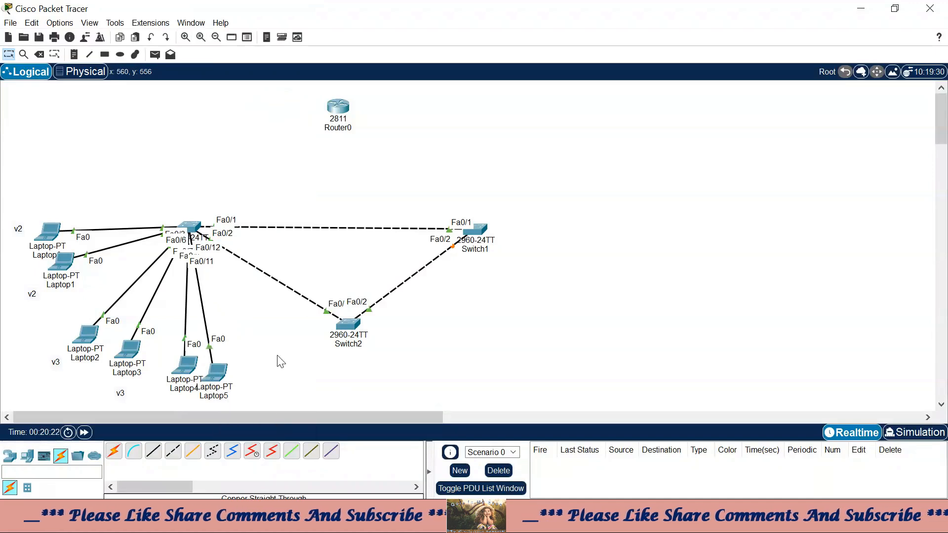
{"action": "left_click", "coordinate": [74, 54]}
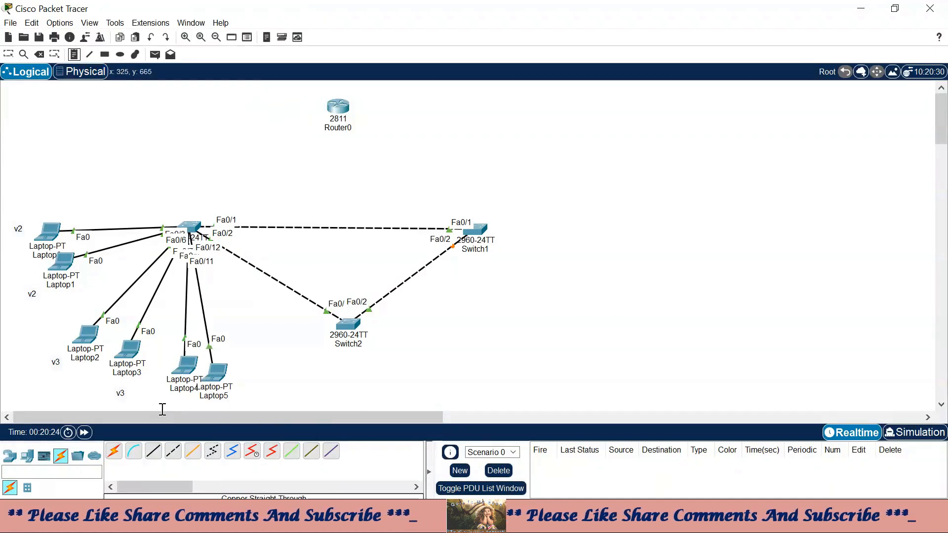
- Add 'v4' note labels beneath Laptop4 and Laptop5
{"action": "left_click", "coordinate": [161, 397]}
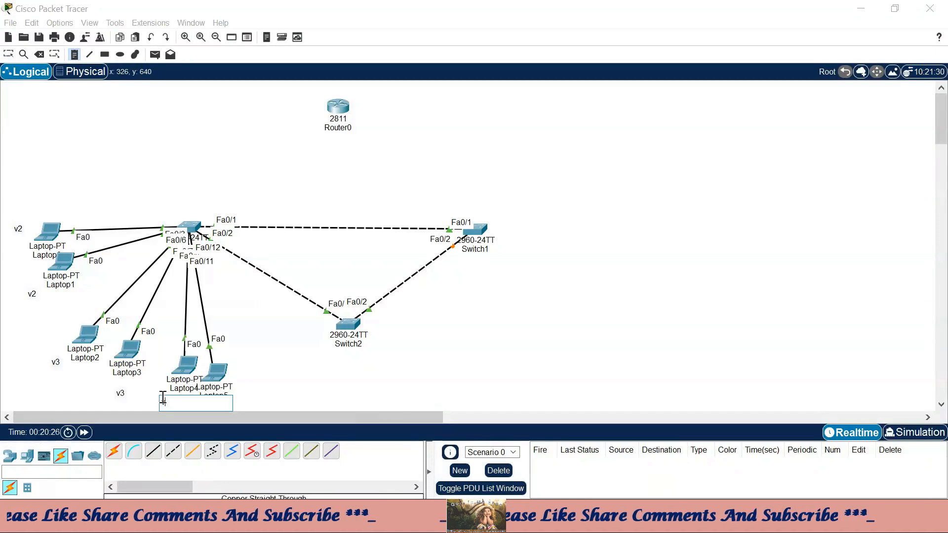
{"action": "type", "text": "v4"}
{"action": "left_click", "coordinate": [242, 398]}
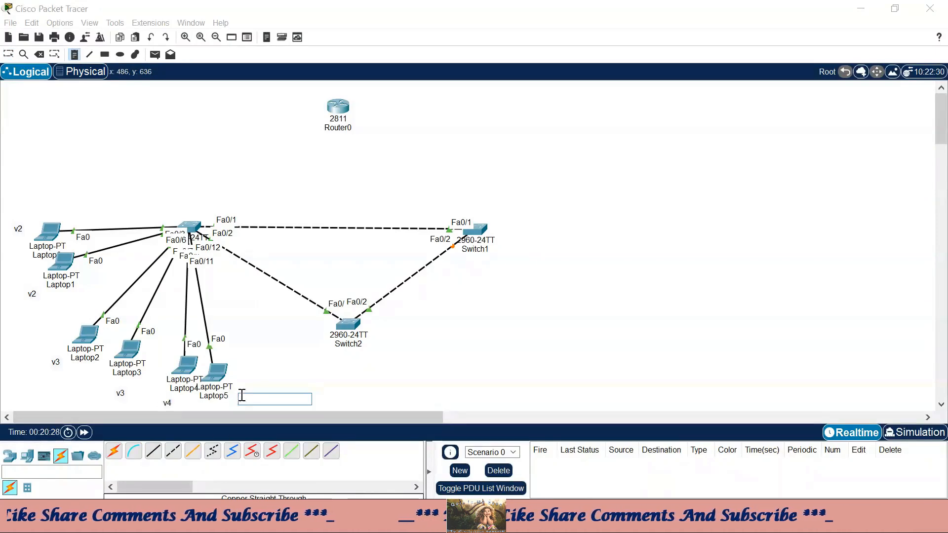
{"action": "type", "text": "v4"}
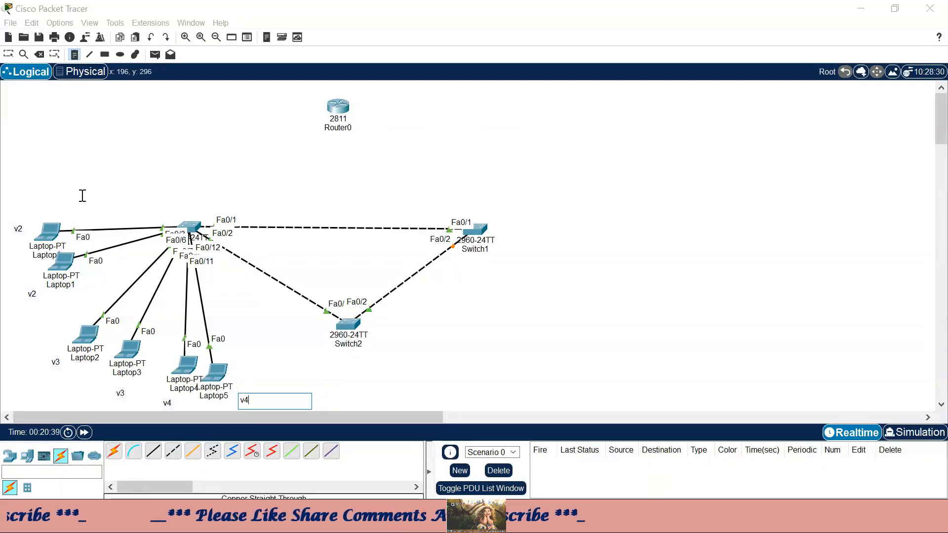
{"action": "left_click", "coordinate": [9, 54]}
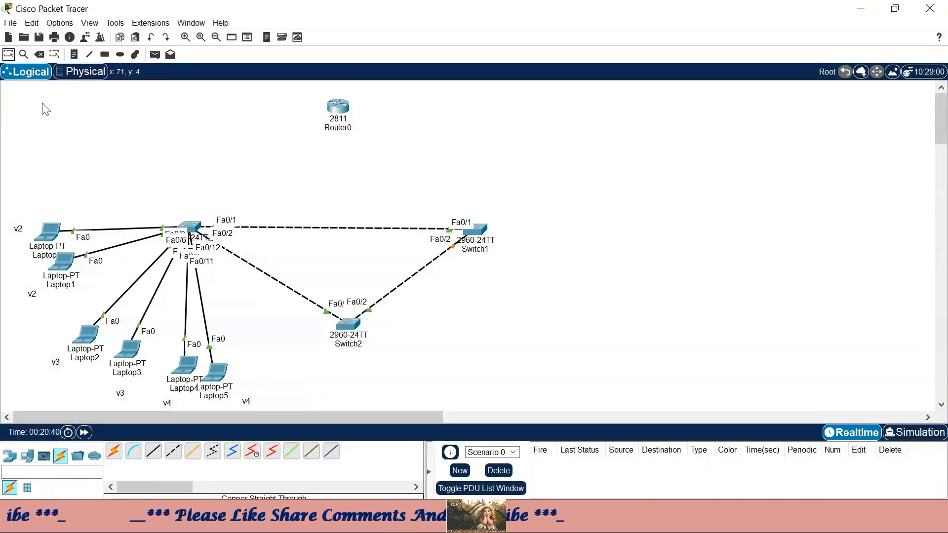
{"action": "left_click", "coordinate": [189, 228]}
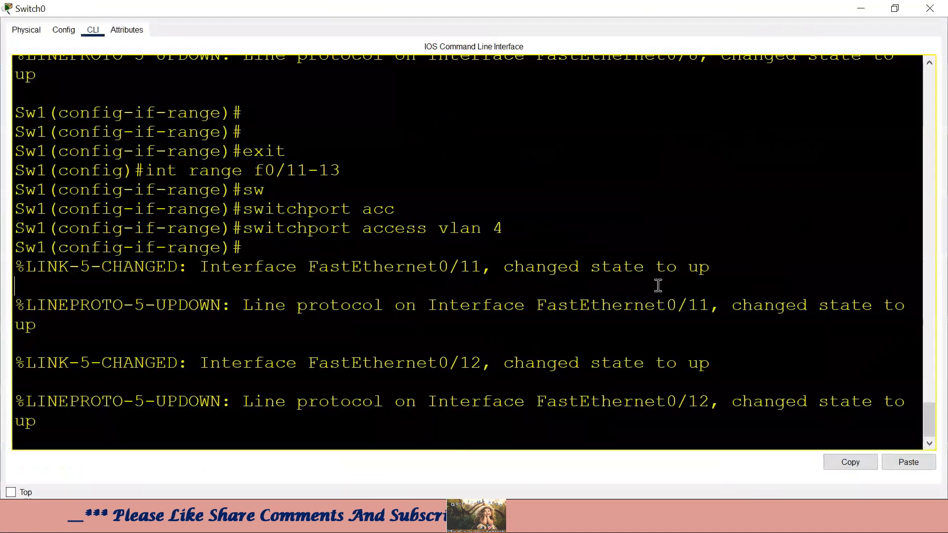
- Leave interface-range configuration mode on Switch0 with exit
{"action": "left_click_drag", "start_coordinate": [504, 228], "coordinate": [383, 228]}
{"action": "left_click", "coordinate": [340, 248]}
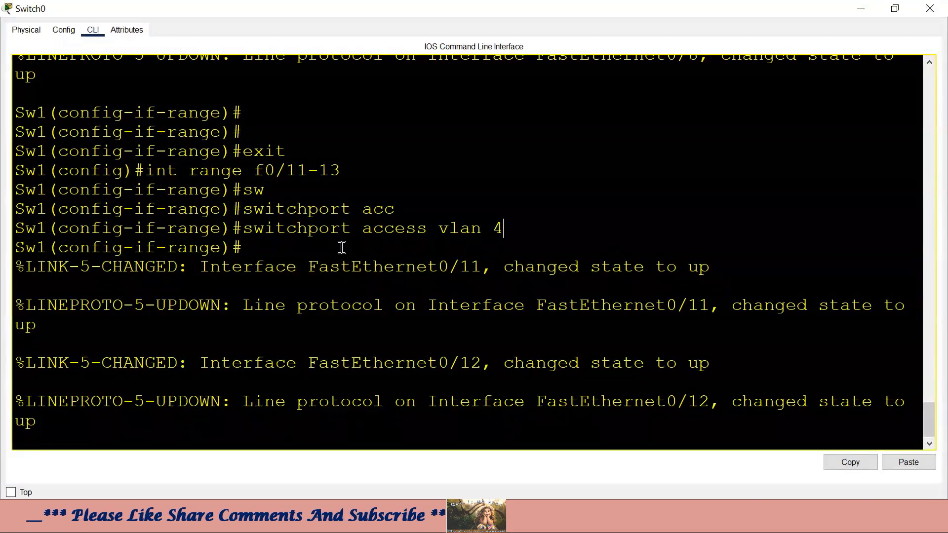
{"action": "key", "text": "Return"}
{"action": "key", "text": "Return"}
{"action": "type", "text": "exit"}
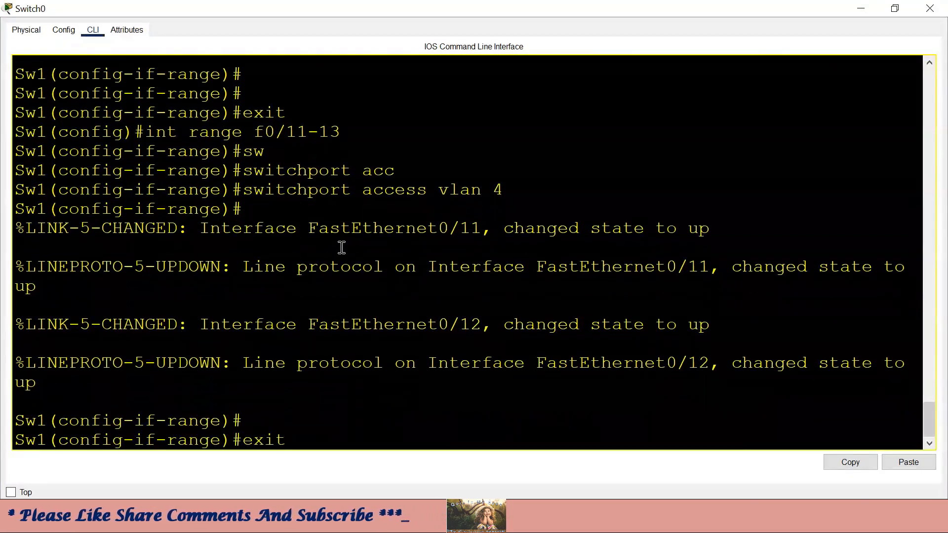
{"action": "key", "text": "Return"}
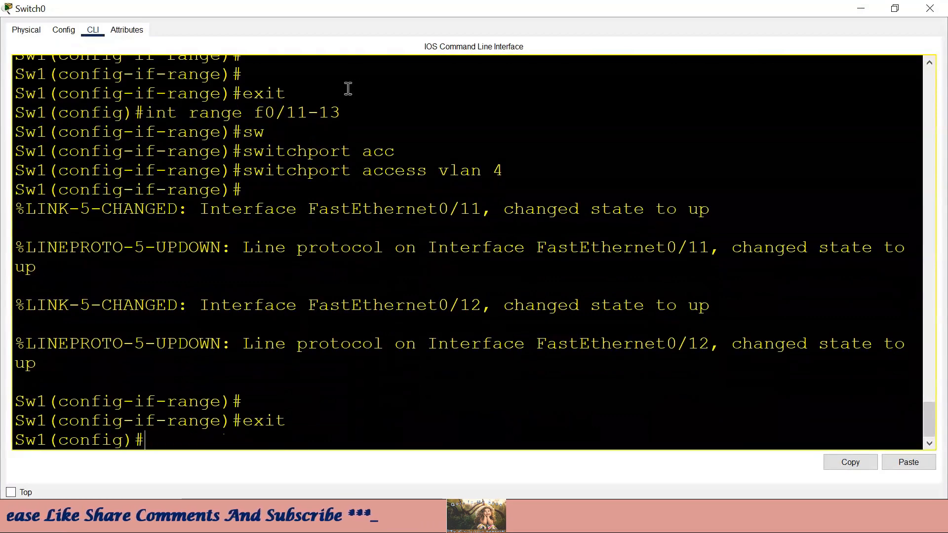
- Assign Switch0 ports Fa0/14–19 as access ports in VLAN 5 using int range f0/14-19
{"action": "left_click_drag", "start_coordinate": [342, 112], "coordinate": [294, 113]}
{"action": "left_click_drag", "start_coordinate": [514, 170], "coordinate": [493, 171]}
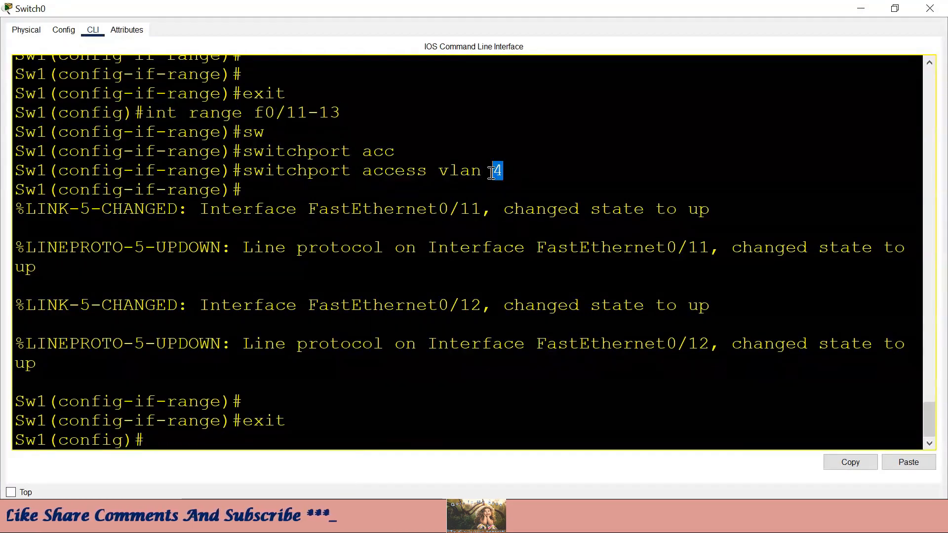
{"action": "left_click", "coordinate": [273, 430]}
{"action": "type", "text": "int range f"}
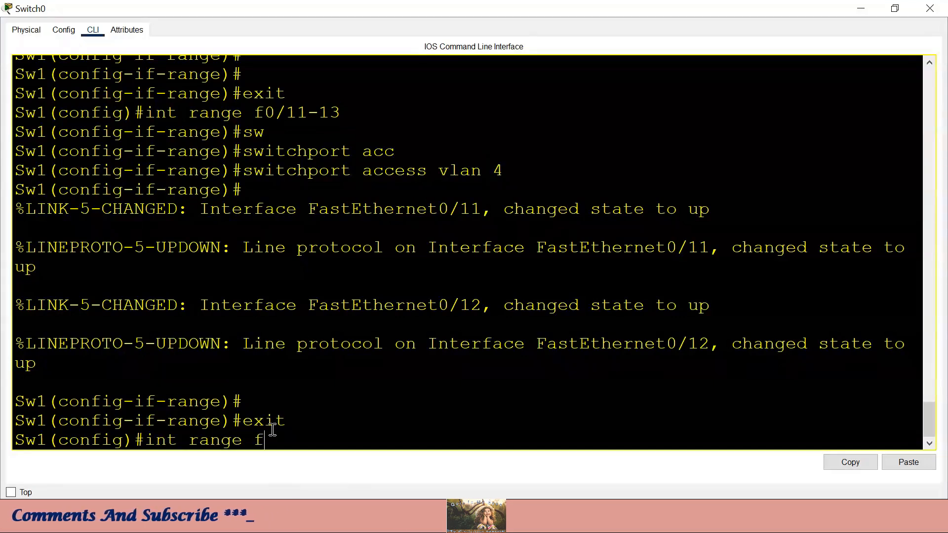
{"action": "type", "text": "0/1"}
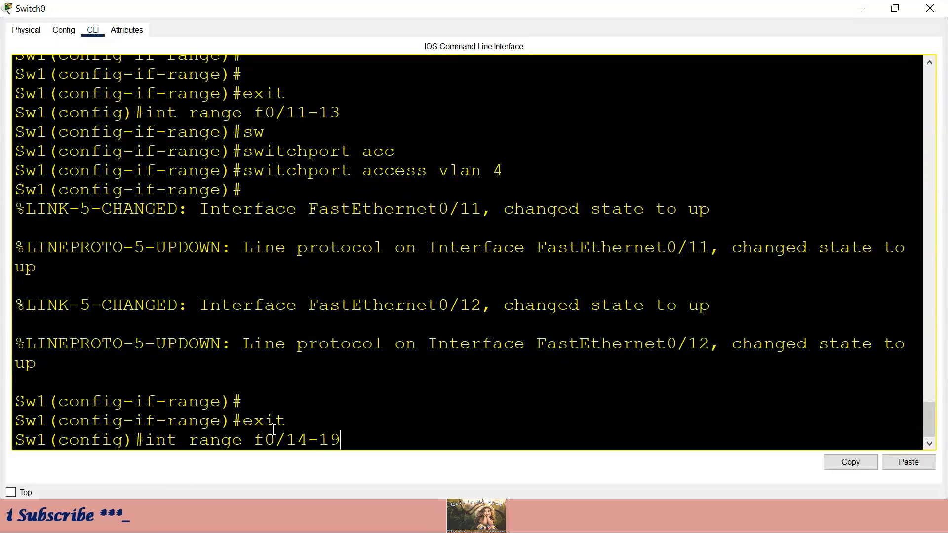
{"action": "type", "text": "4-19"}
{"action": "key", "text": "Return"}
{"action": "type", "text": "sw"}
{"action": "key", "text": "Tab"}
{"action": "type", "text": "a"}
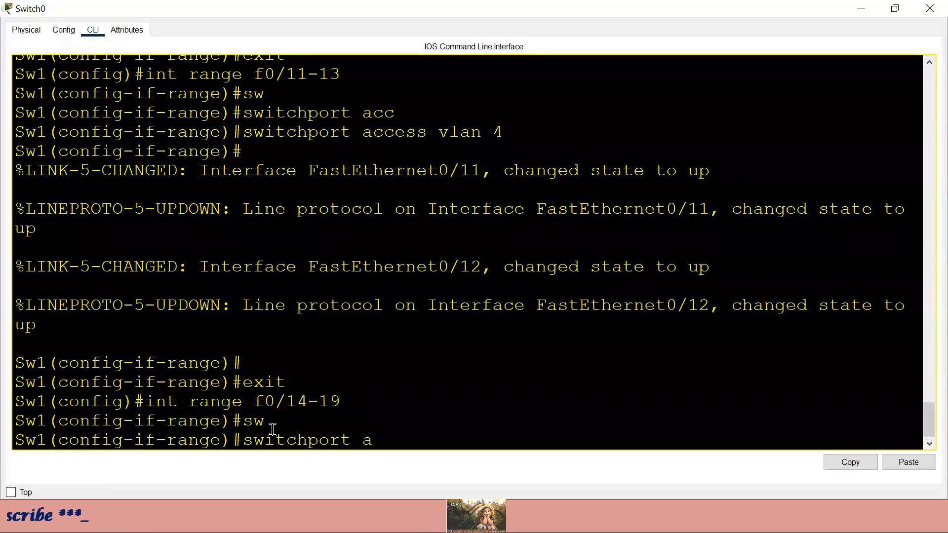
{"action": "type", "text": "cc"}
{"action": "key", "text": "Tab"}
{"action": "type", "text": "vl"}
{"action": "key", "text": "Tab"}
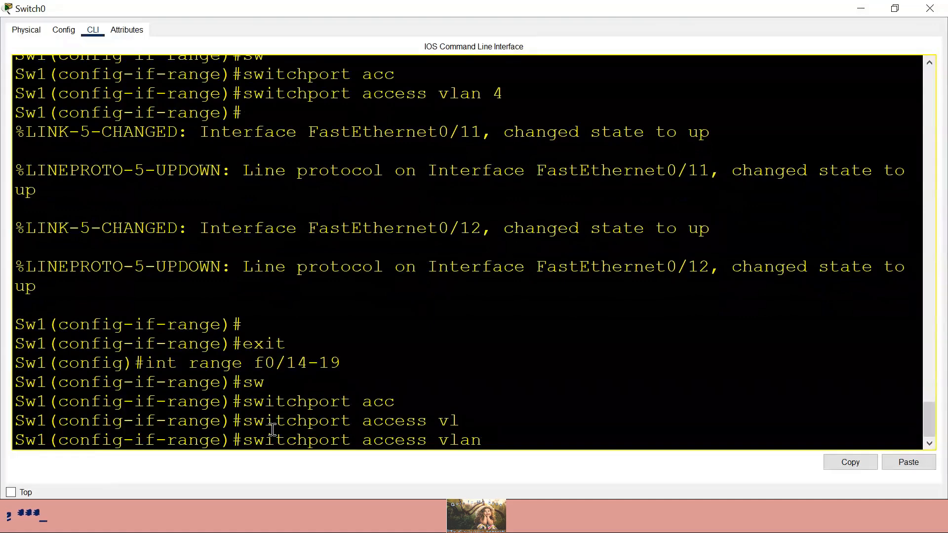
{"action": "type", "text": "5"}
{"action": "key", "text": "Return"}
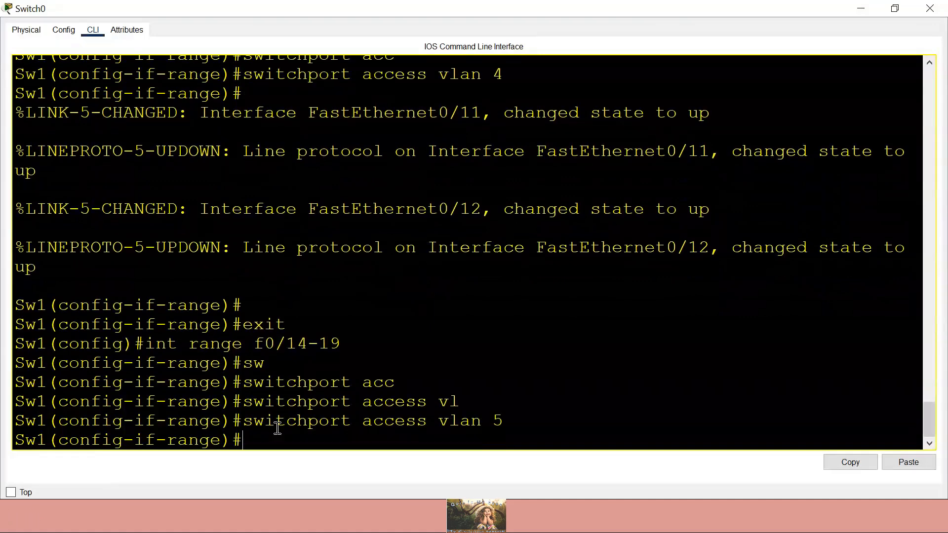
{"action": "left_click", "coordinate": [860, 9]}
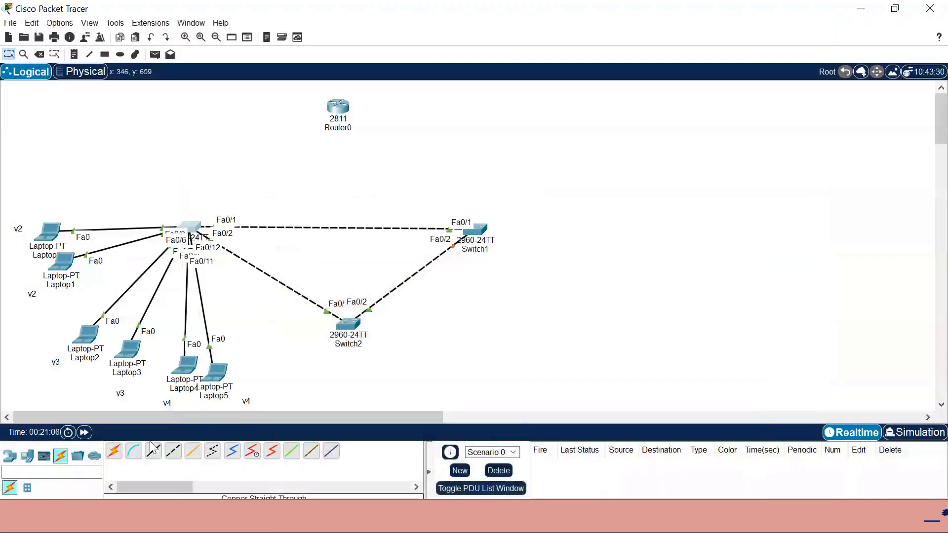
- Place two new Laptop-PTs, Laptop6 and Laptop7, on the workspace
{"action": "left_click", "coordinate": [27, 455]}
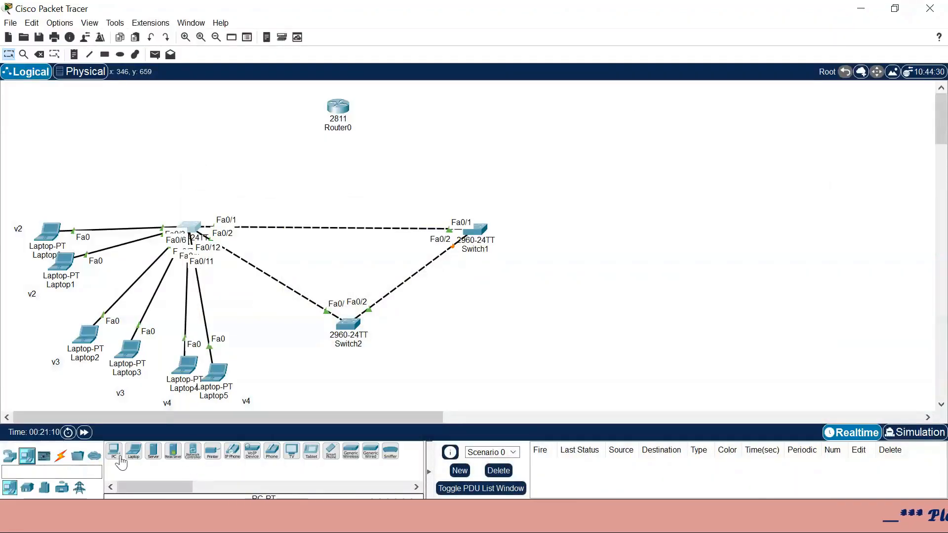
{"action": "left_click", "coordinate": [65, 140]}
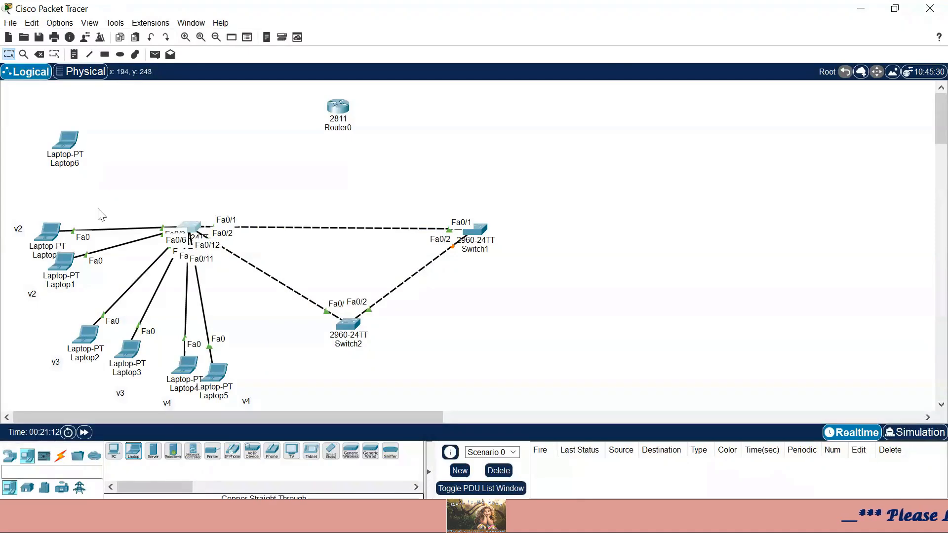
{"action": "left_click", "coordinate": [140, 456]}
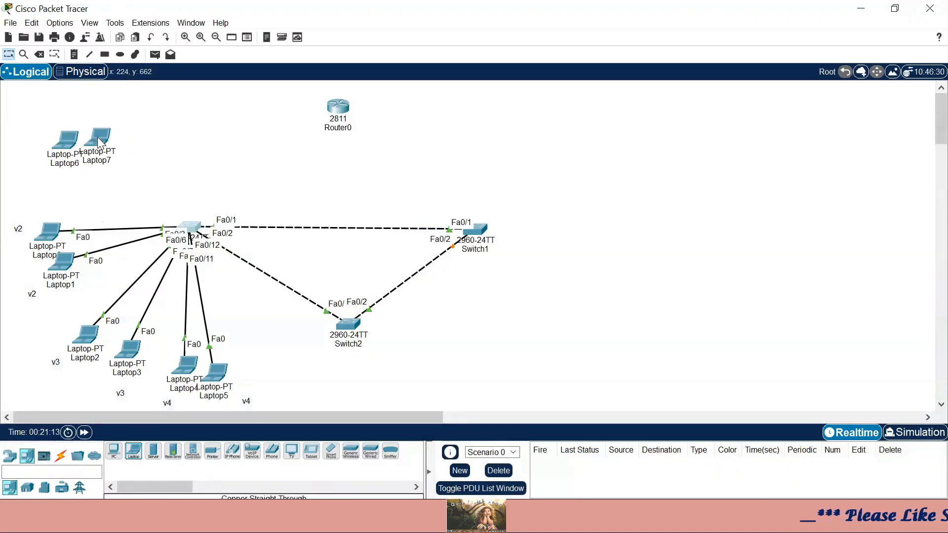
- Cable Switch0 Fa0/14 to Laptop7's FastEthernet0 with a copper straight-through cable
{"action": "left_click", "coordinate": [61, 457]}
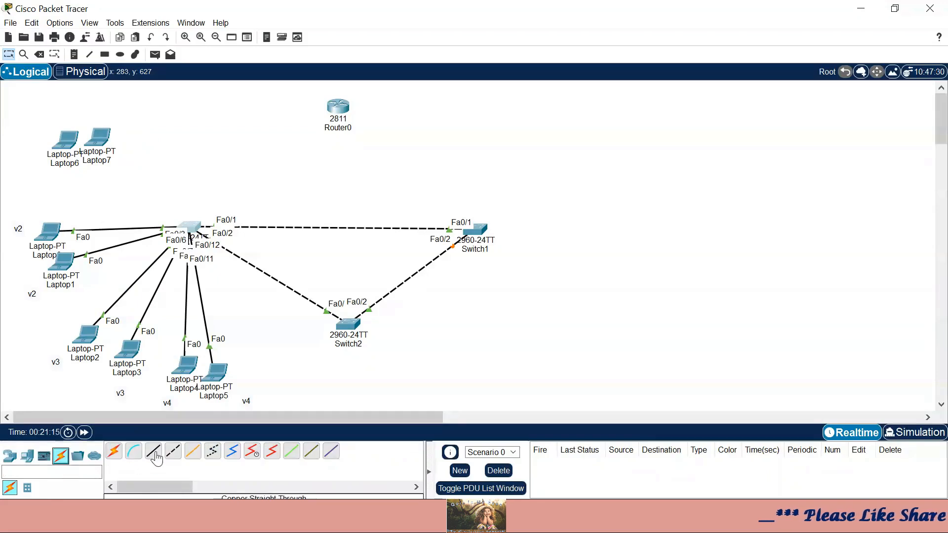
{"action": "left_click", "coordinate": [153, 450]}
{"action": "left_click", "coordinate": [192, 231]}
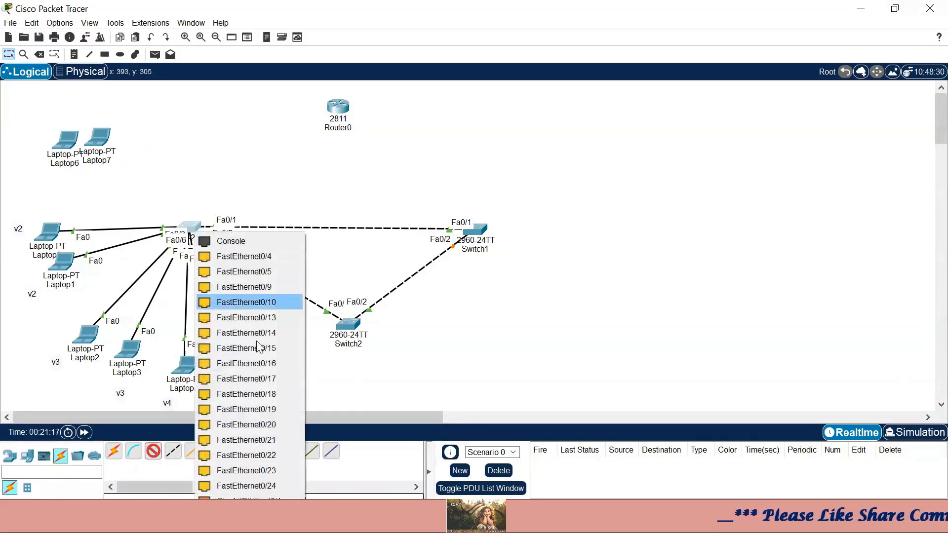
{"action": "left_click", "coordinate": [262, 331]}
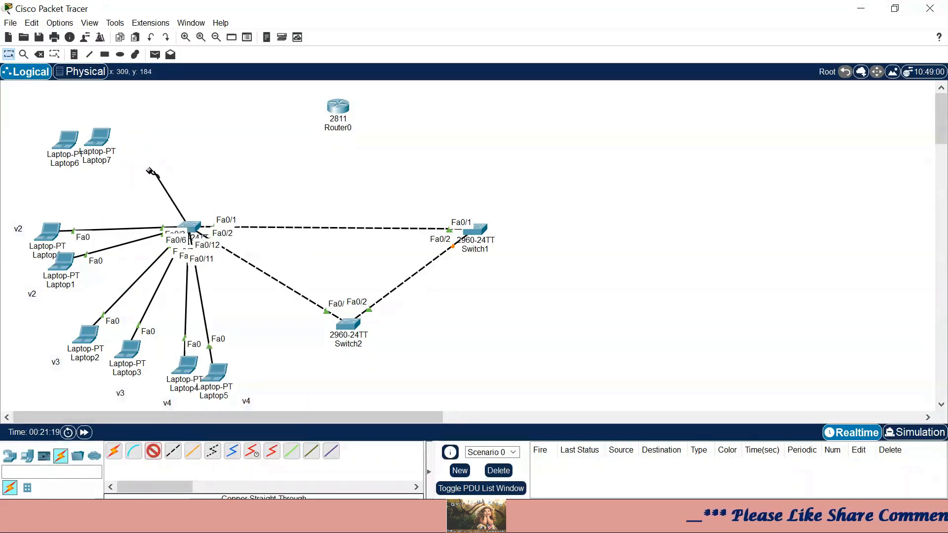
{"action": "left_click", "coordinate": [103, 143]}
{"action": "left_click", "coordinate": [129, 183]}
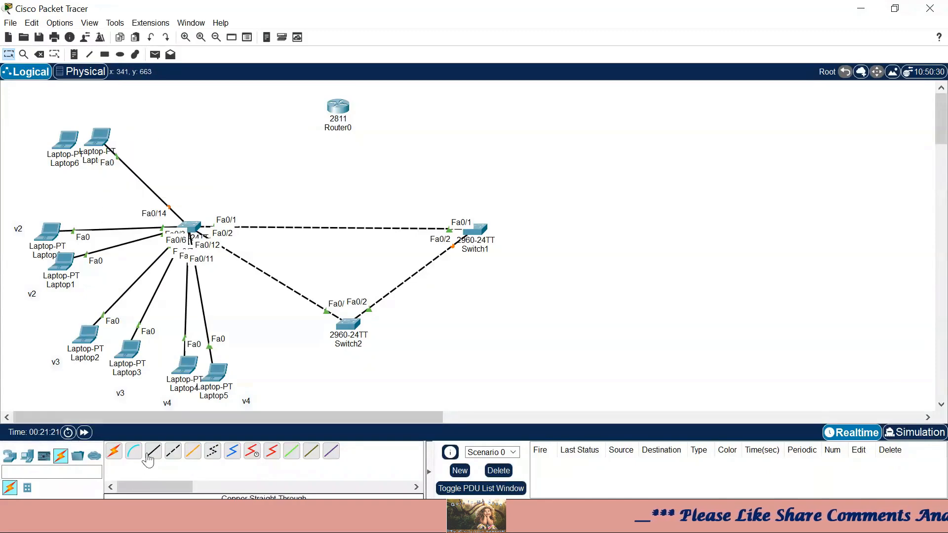
- Cable Switch0 Fa0/17 to Laptop6's FastEthernet0 with a copper straight-through cable
{"action": "left_click", "coordinate": [198, 232]}
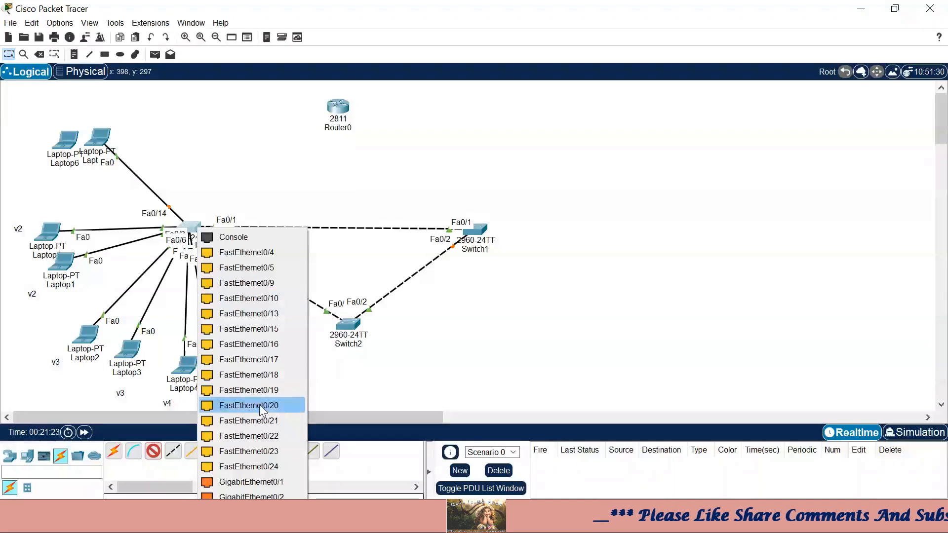
{"action": "left_click", "coordinate": [273, 375]}
{"action": "left_click", "coordinate": [69, 139]}
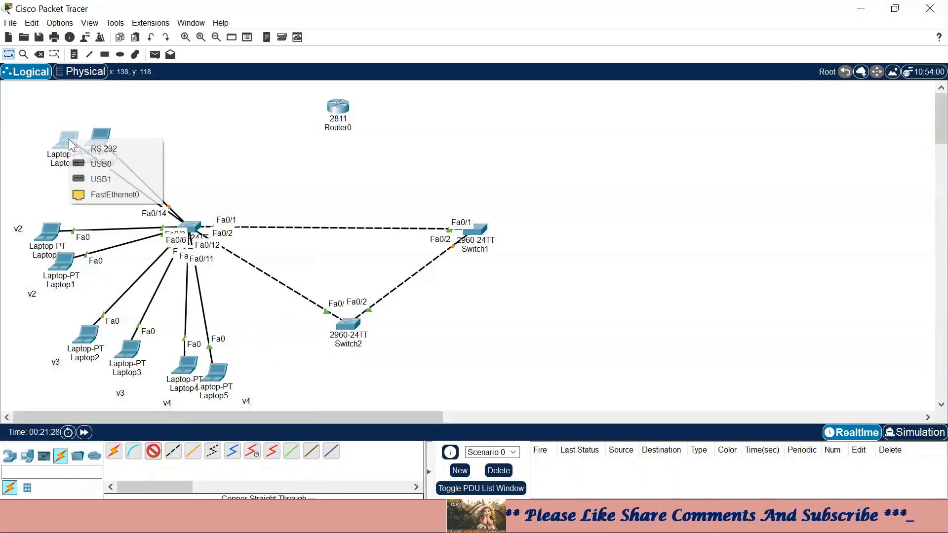
{"action": "left_click", "coordinate": [105, 191]}
{"action": "left_click", "coordinate": [73, 55]}
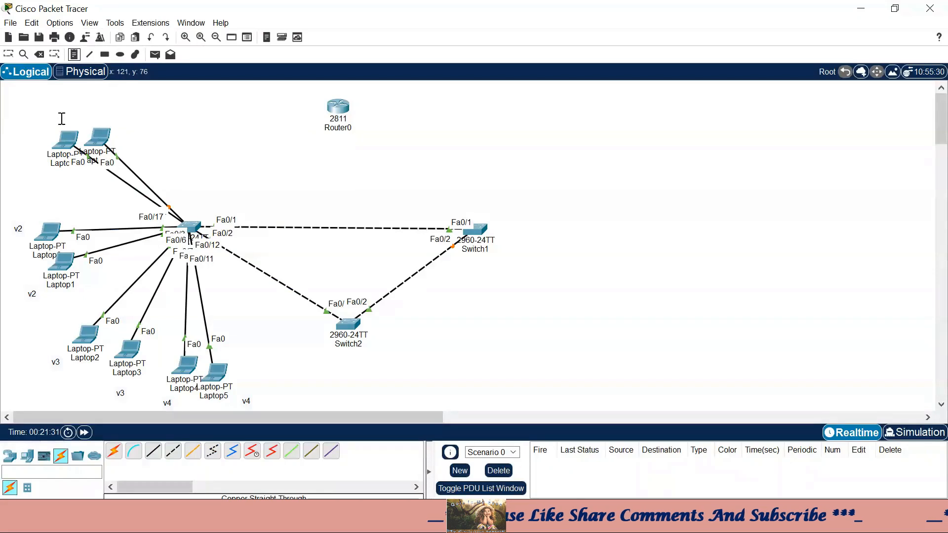
{"action": "left_click", "coordinate": [45, 119]}
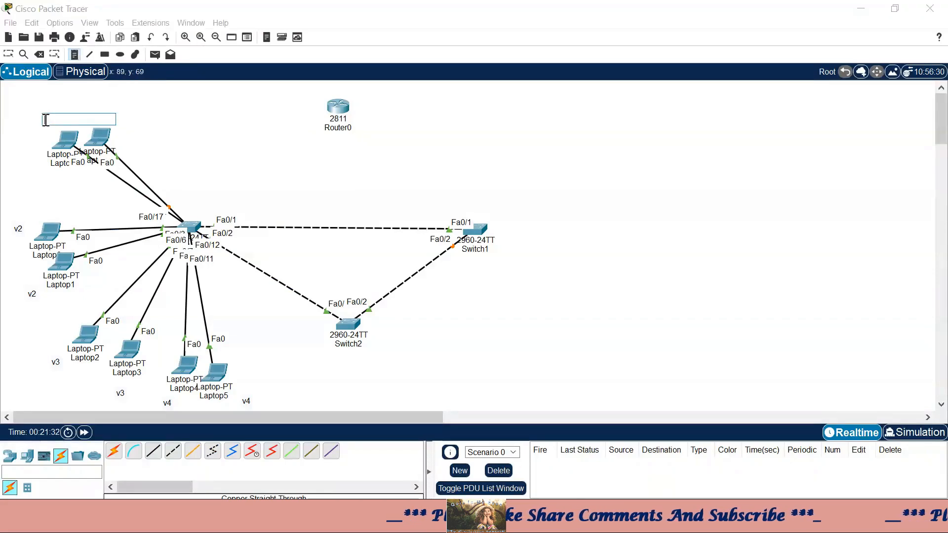
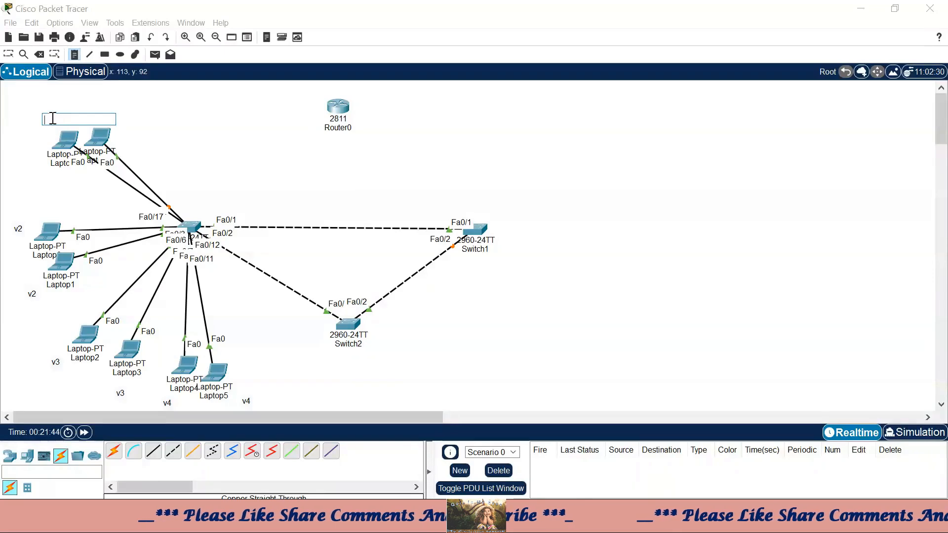
- Add v5 note labels beside the two top-left laptops
{"action": "type", "text": "v5"}
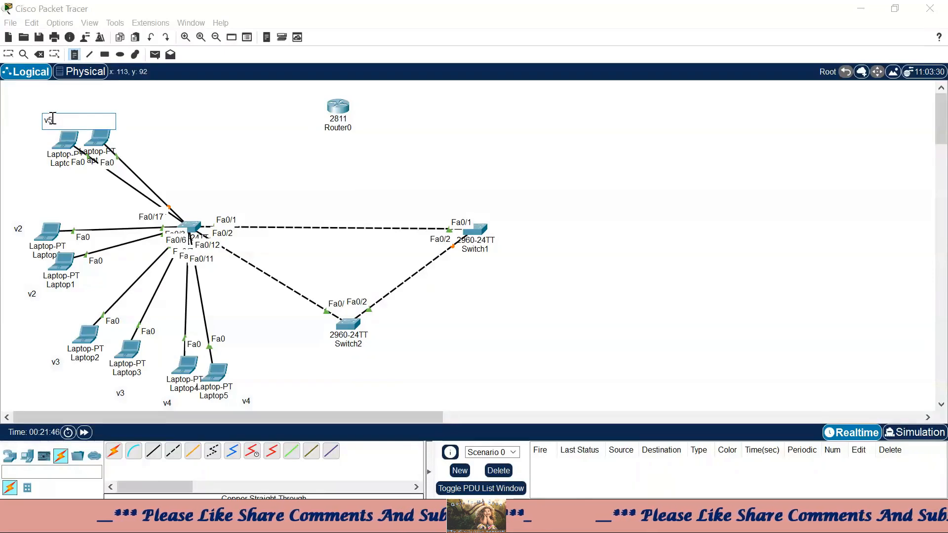
{"action": "left_click", "coordinate": [121, 134]}
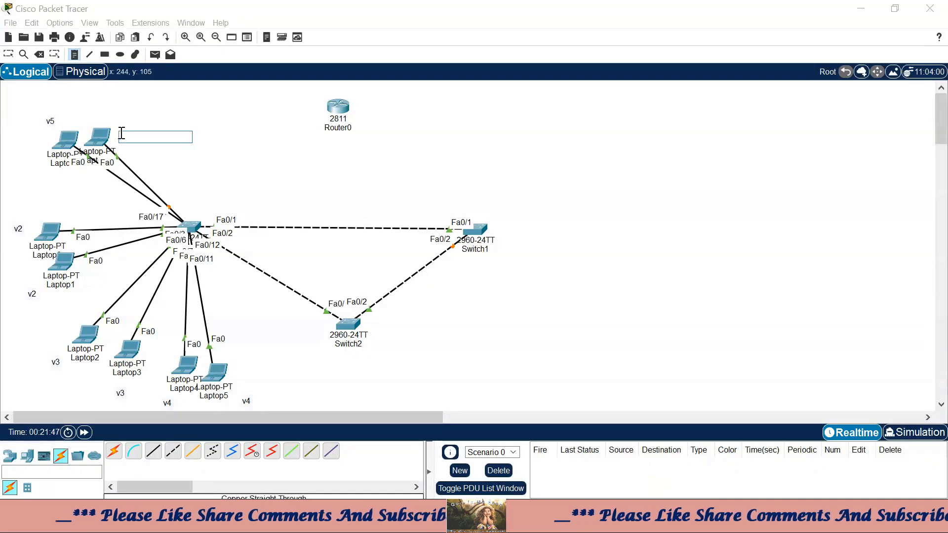
{"action": "type", "text": "v5"}
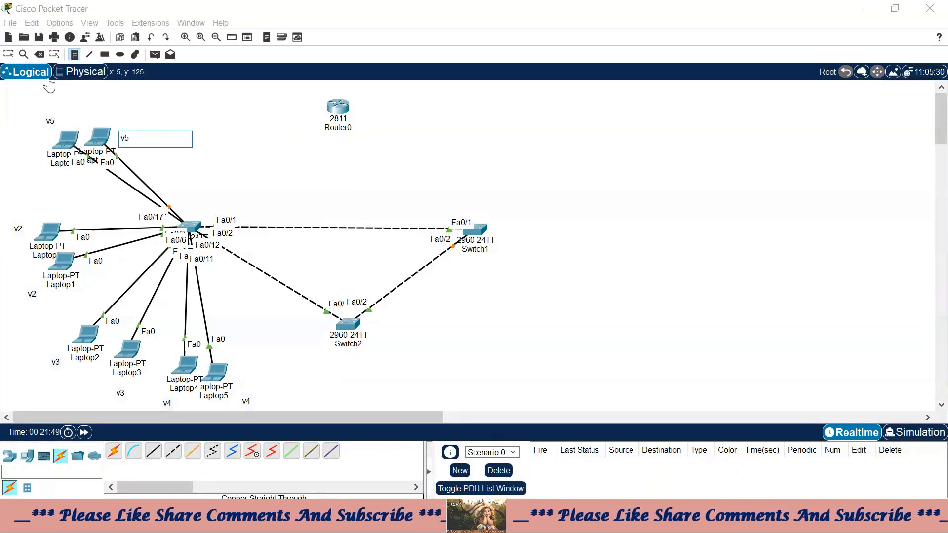
{"action": "left_click", "coordinate": [8, 54]}
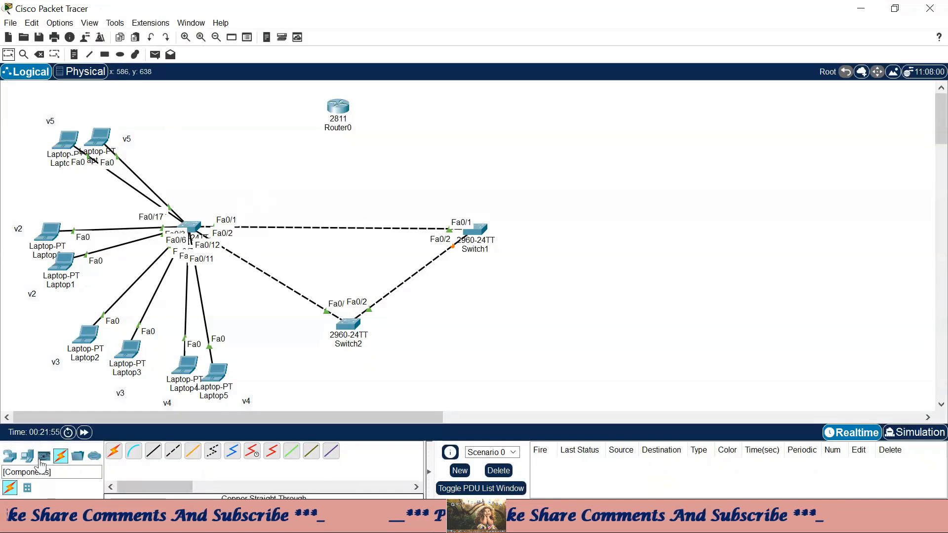
- Place Laptop8 and Laptop9 near the top of the topology
{"action": "left_click", "coordinate": [27, 456]}
{"action": "left_click_drag", "start_coordinate": [133, 451], "coordinate": [182, 108]}
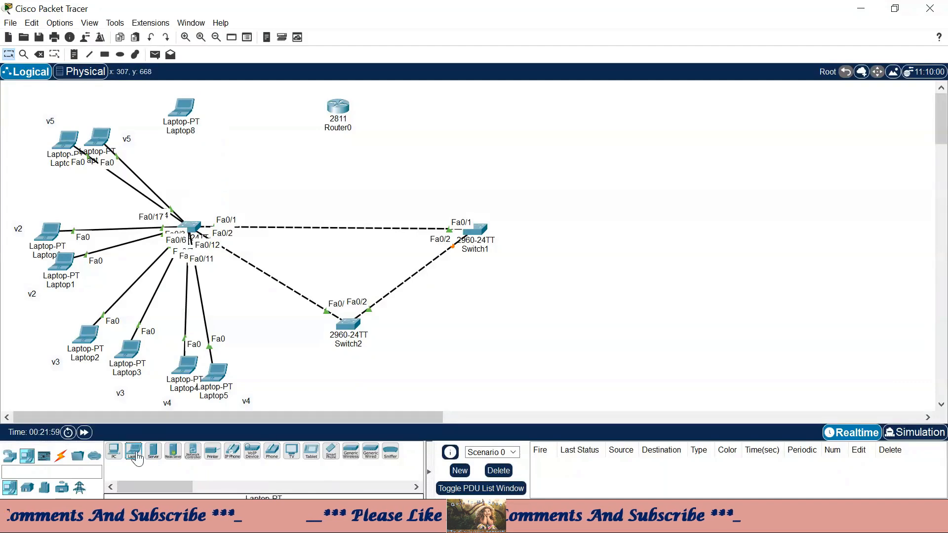
{"action": "left_click_drag", "start_coordinate": [137, 459], "coordinate": [223, 118]}
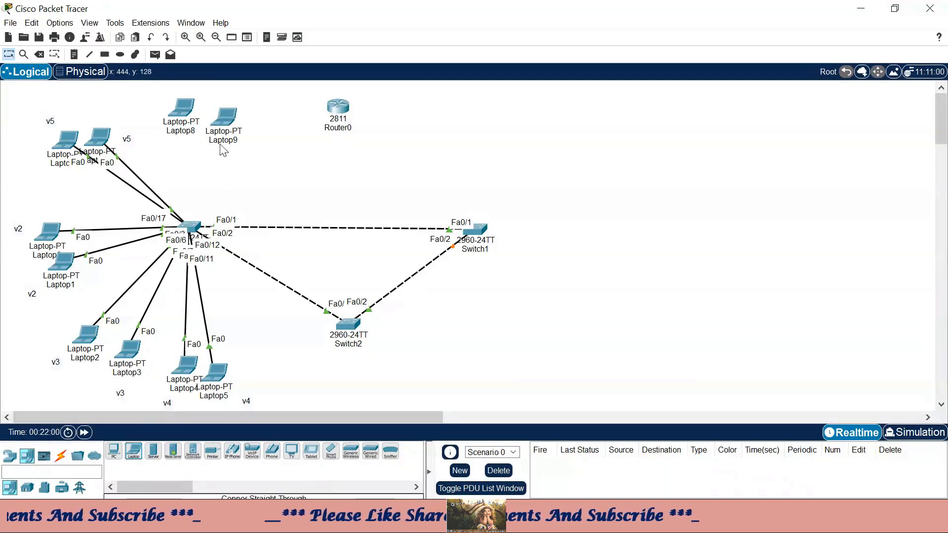
{"action": "left_click", "coordinate": [194, 236]}
- Leave interface range configuration on Switch0 and run show vlan brief
{"action": "left_click", "coordinate": [805, 11]}
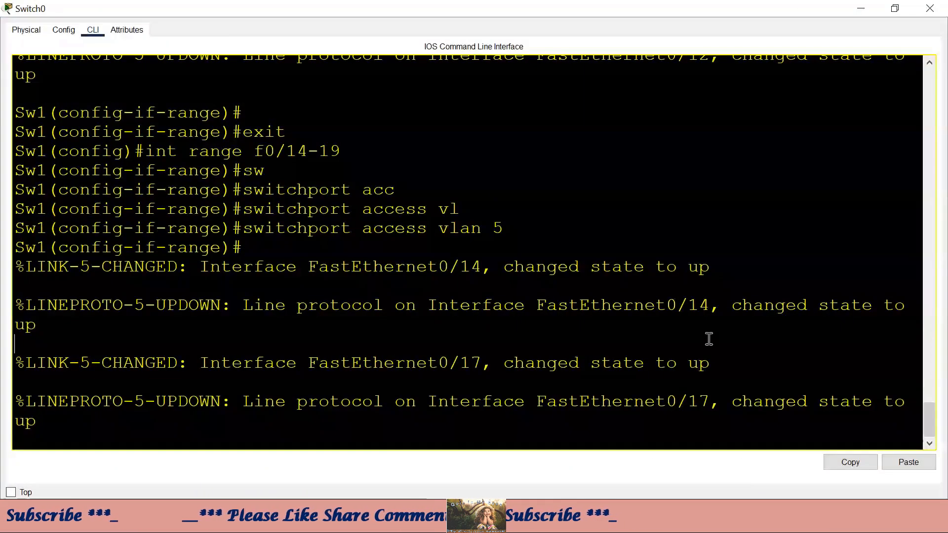
{"action": "key", "text": "Return"}
{"action": "key", "text": "Return"}
{"action": "key", "text": "Return"}
{"action": "type", "text": "e)#e"}
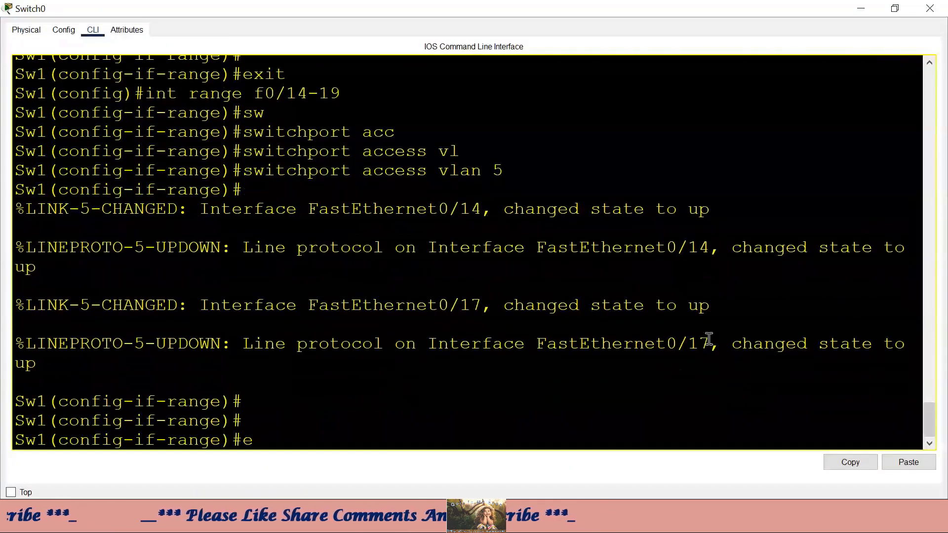
{"action": "type", "text": "xit"}
{"action": "key", "text": "Return"}
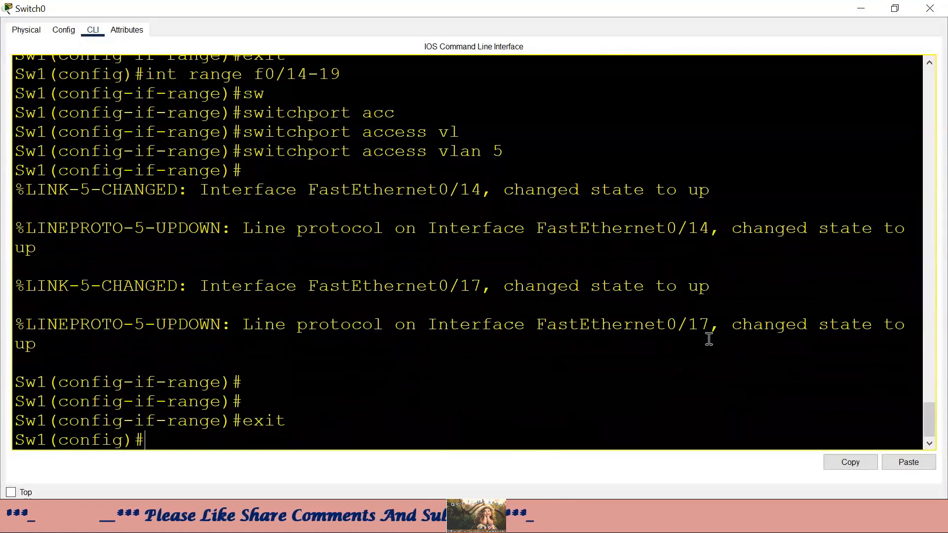
{"action": "key", "text": "ctrl+z"}
{"action": "key", "text": "Return"}
{"action": "type", "text": "show"}
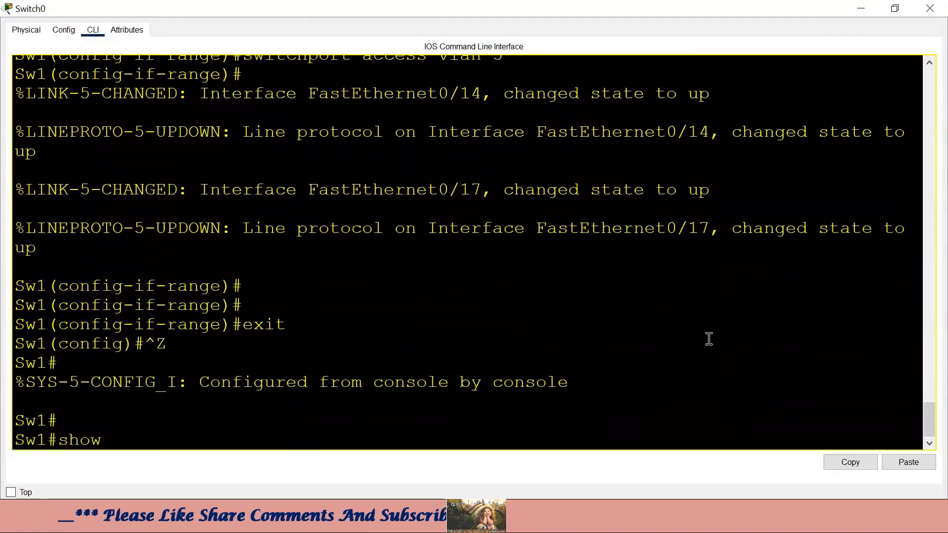
{"action": "type", "text": " vlan br"}
{"action": "key", "text": "Tab"}
{"action": "key", "text": "Return"}
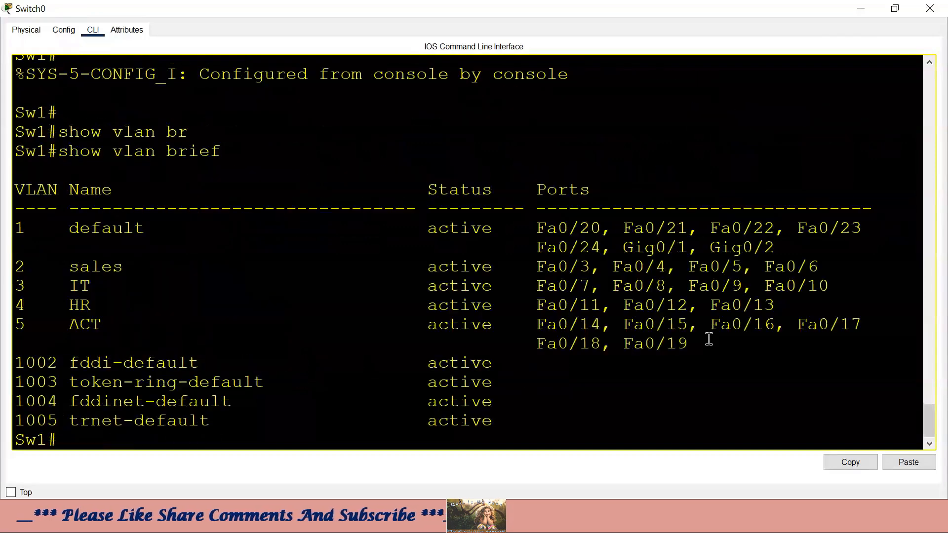
- Highlight the default VLAN row with ports Fa0/20–Fa0/24, then minimize the CLI
{"action": "left_click_drag", "start_coordinate": [793, 246], "coordinate": [27, 231]}
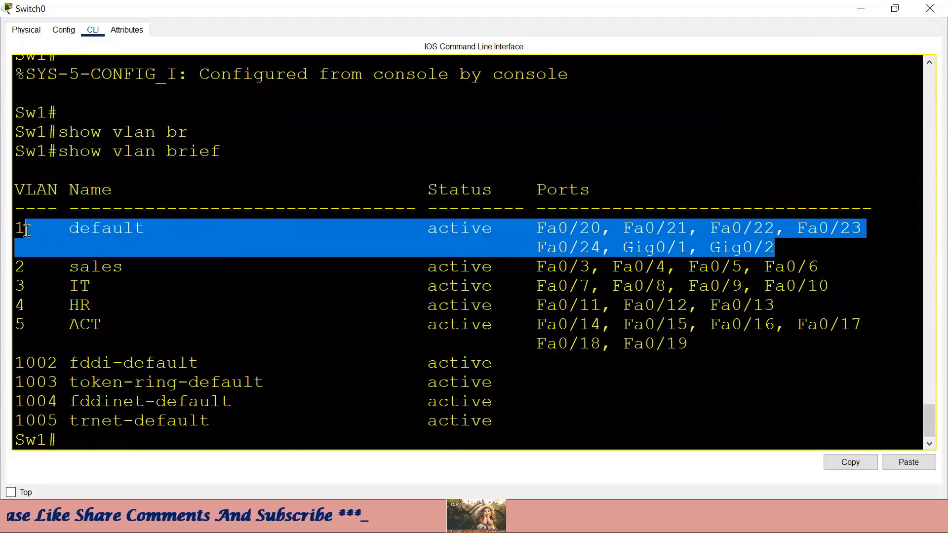
{"action": "left_click", "coordinate": [590, 239]}
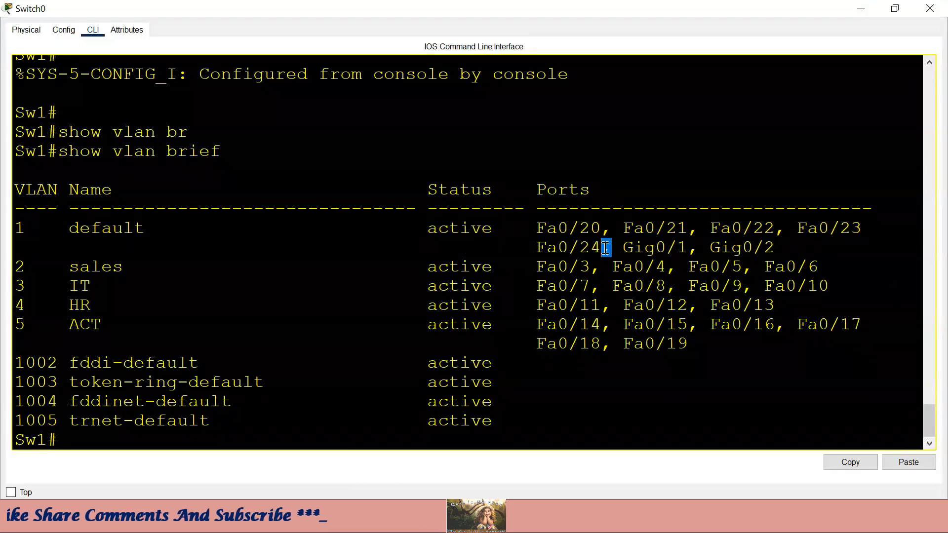
{"action": "left_click_drag", "start_coordinate": [605, 247], "coordinate": [535, 221]}
{"action": "triple_click", "coordinate": [535, 220]}
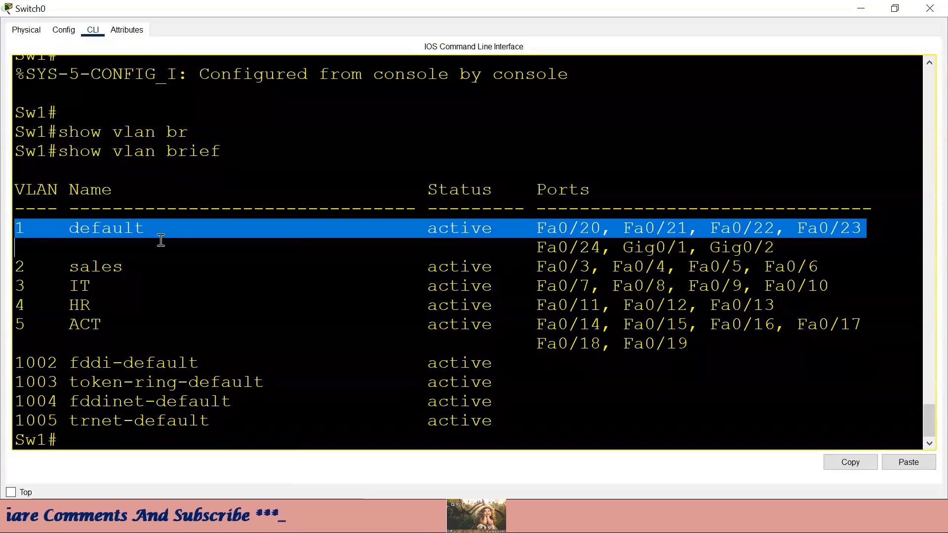
{"action": "left_click", "coordinate": [860, 9]}
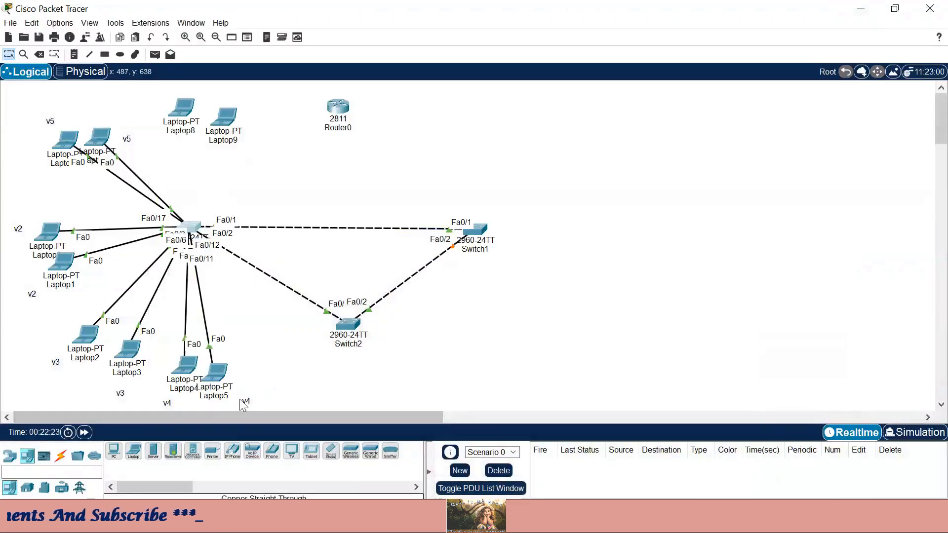
- Run a cable from Laptop8 to Switch0, then delete it
{"action": "left_click", "coordinate": [60, 454]}
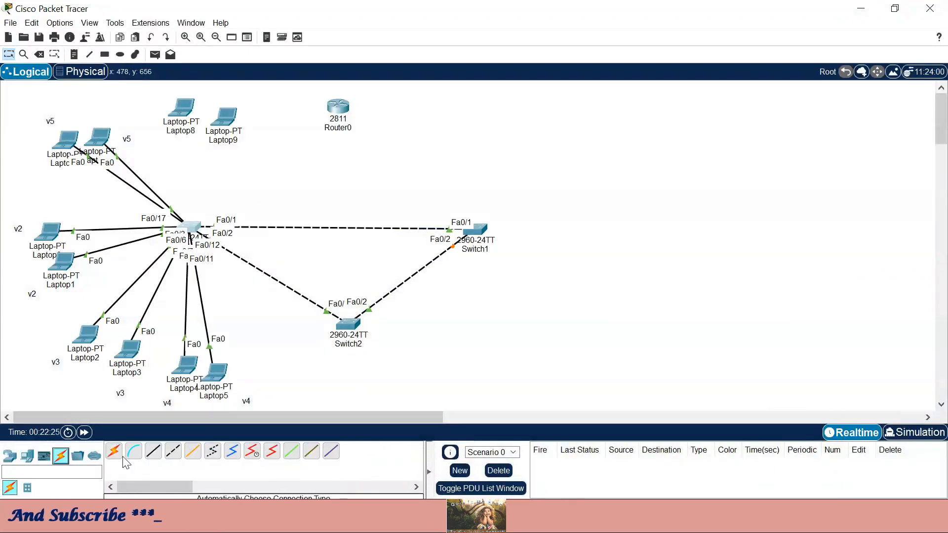
{"action": "left_click", "coordinate": [186, 111]}
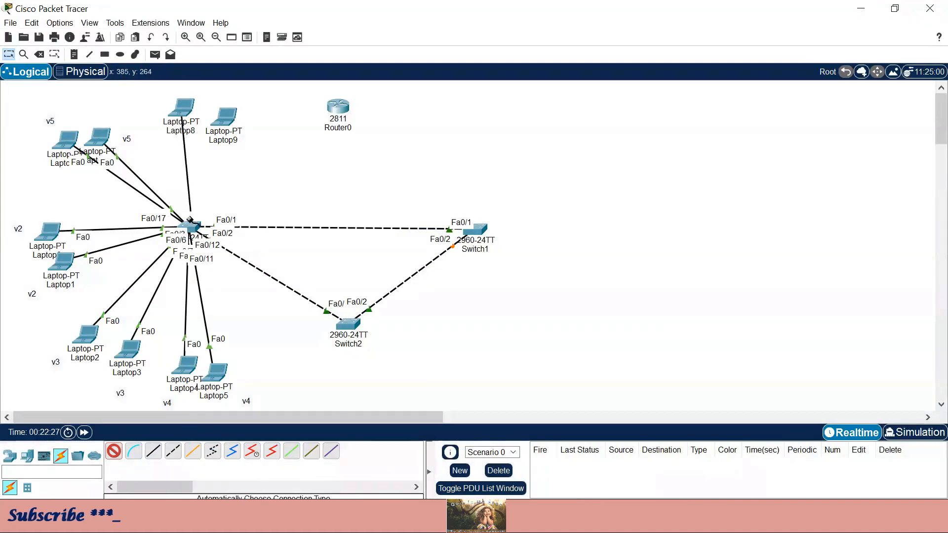
{"action": "left_click", "coordinate": [190, 226]}
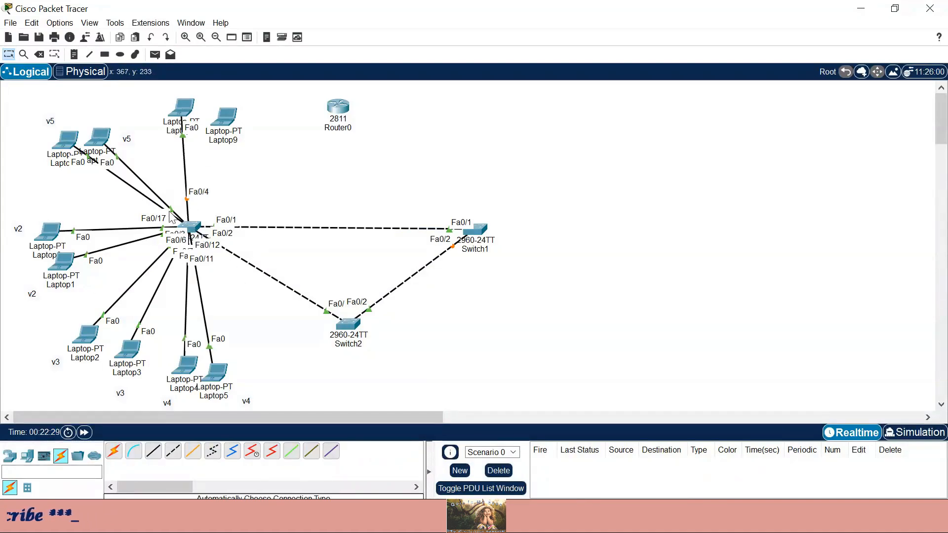
{"action": "left_click", "coordinate": [39, 54]}
{"action": "left_click", "coordinate": [184, 185]}
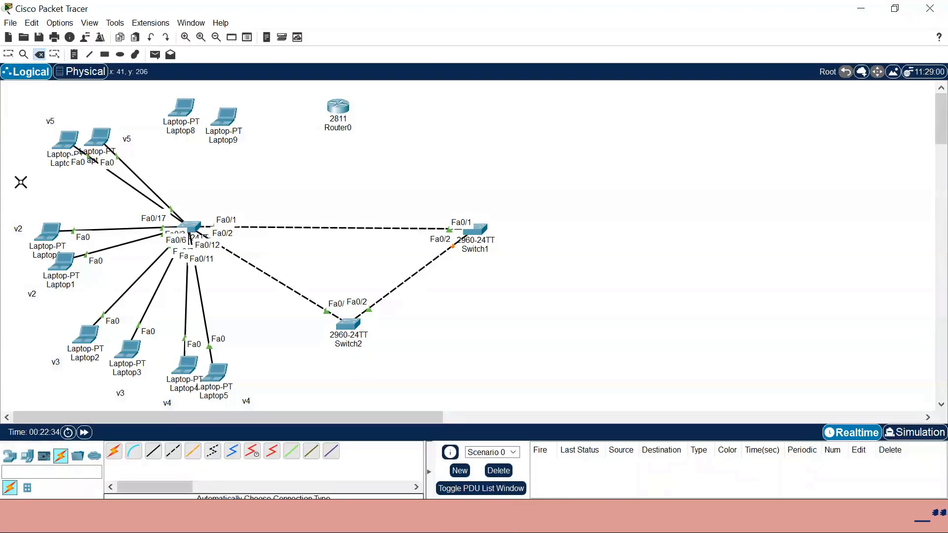
- Cable Switch0 Fa0/20 to Laptop8 and Fa0/21 to Laptop9 with copper straight-through
{"action": "left_click", "coordinate": [9, 54]}
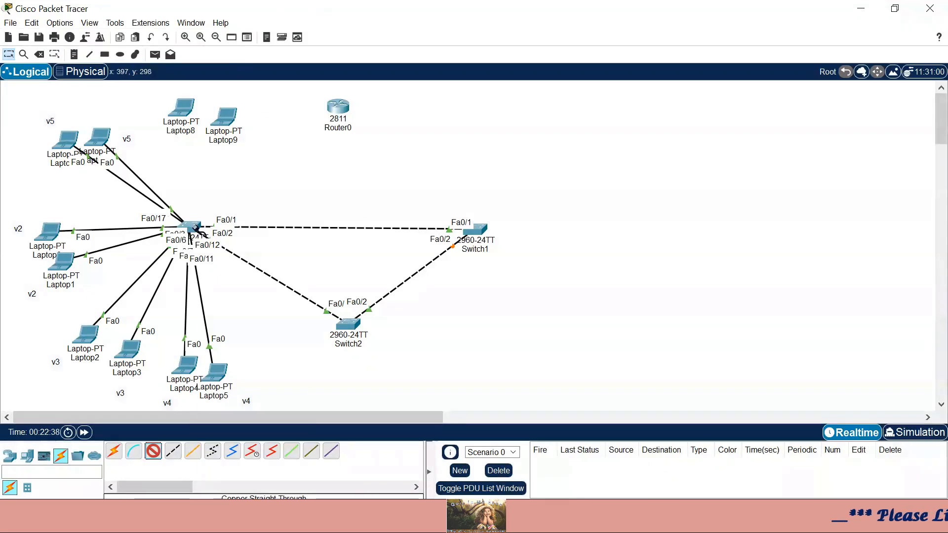
{"action": "left_click", "coordinate": [195, 228]}
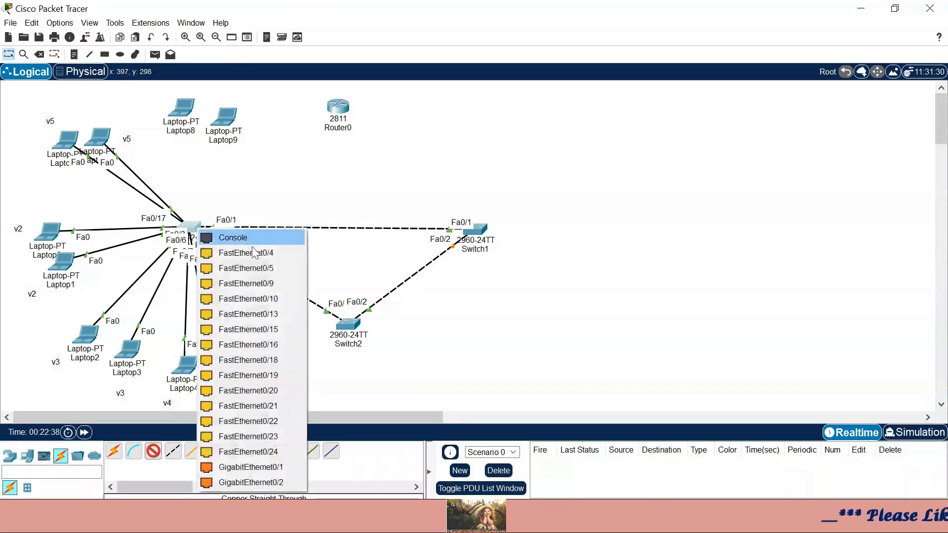
{"action": "left_click", "coordinate": [269, 393]}
{"action": "left_click", "coordinate": [181, 108]}
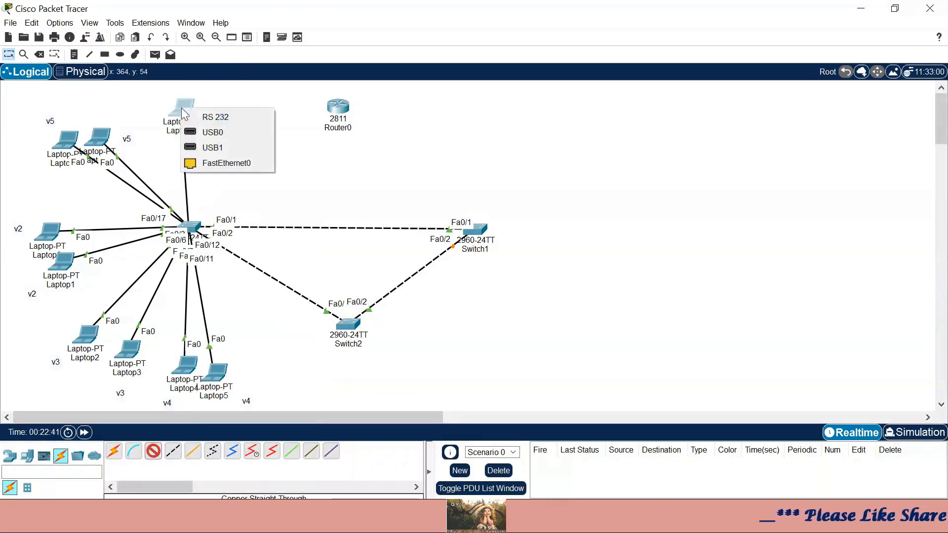
{"action": "left_click", "coordinate": [203, 164]}
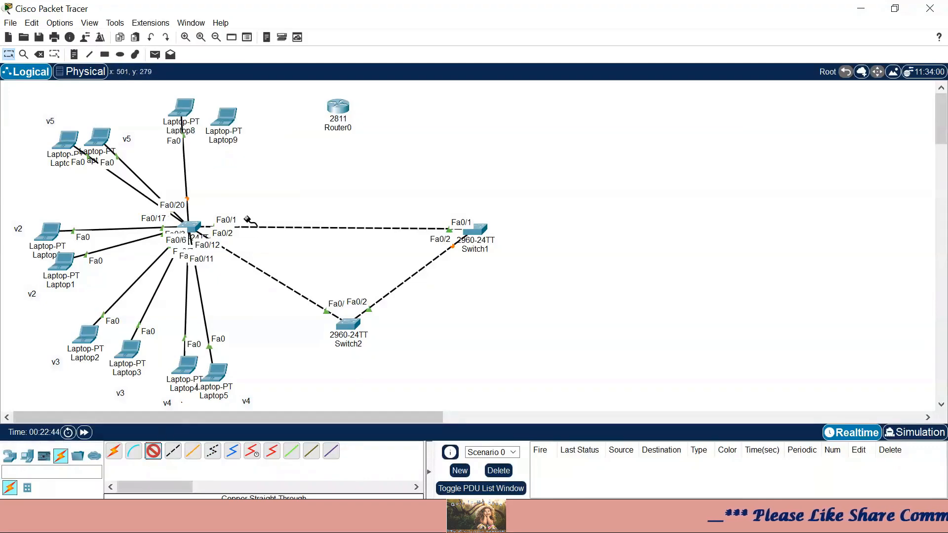
{"action": "left_click", "coordinate": [196, 228]}
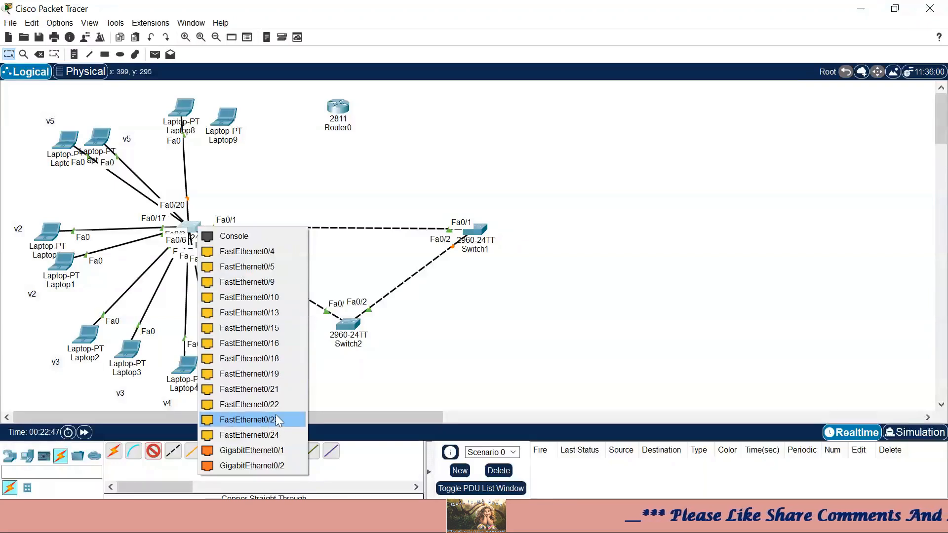
{"action": "left_click", "coordinate": [275, 389]}
{"action": "left_click", "coordinate": [224, 119]}
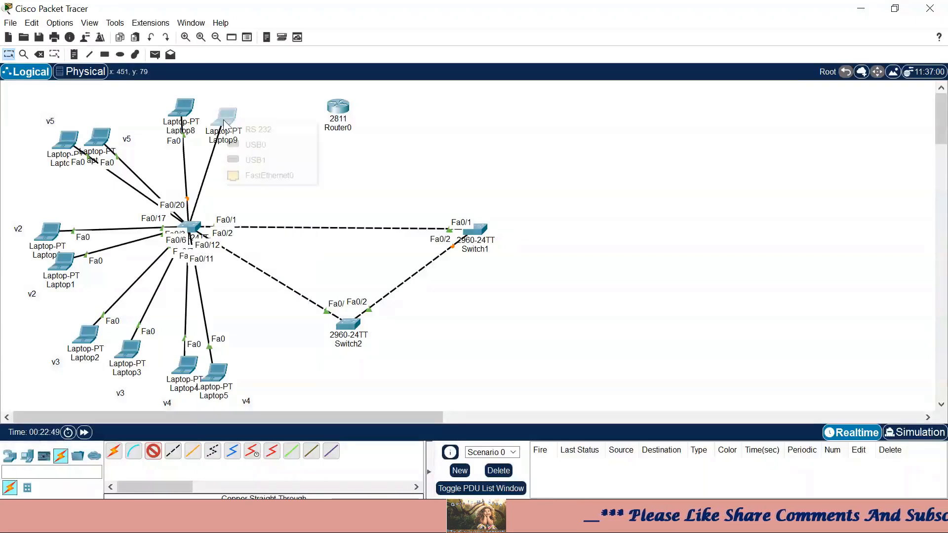
{"action": "left_click", "coordinate": [249, 179]}
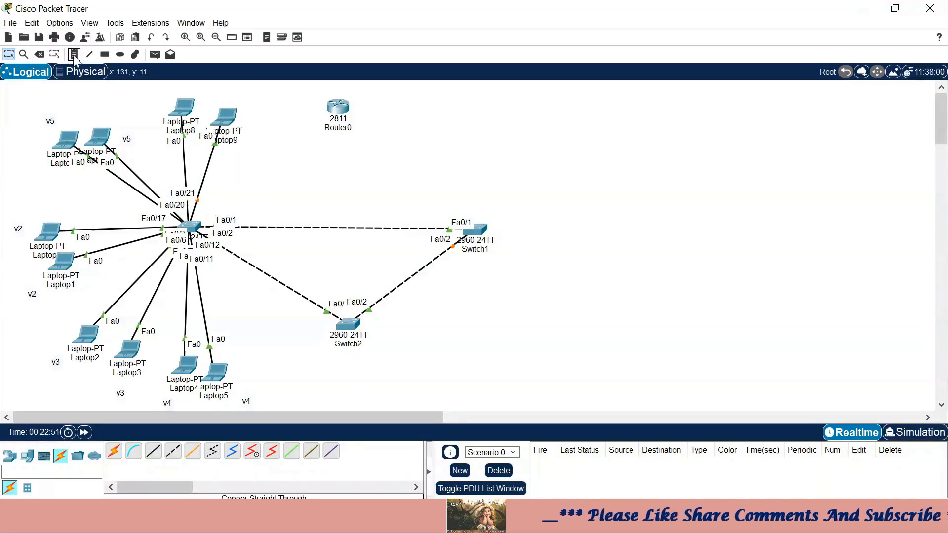
- Label Laptop8 and Laptop9 with v1 notes
{"action": "left_click", "coordinate": [140, 99]}
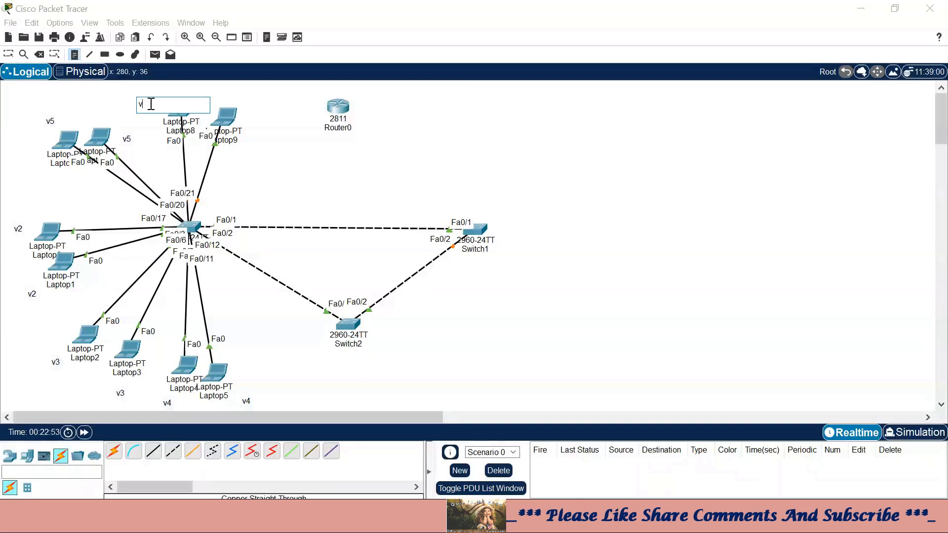
{"action": "left_click", "coordinate": [214, 96]}
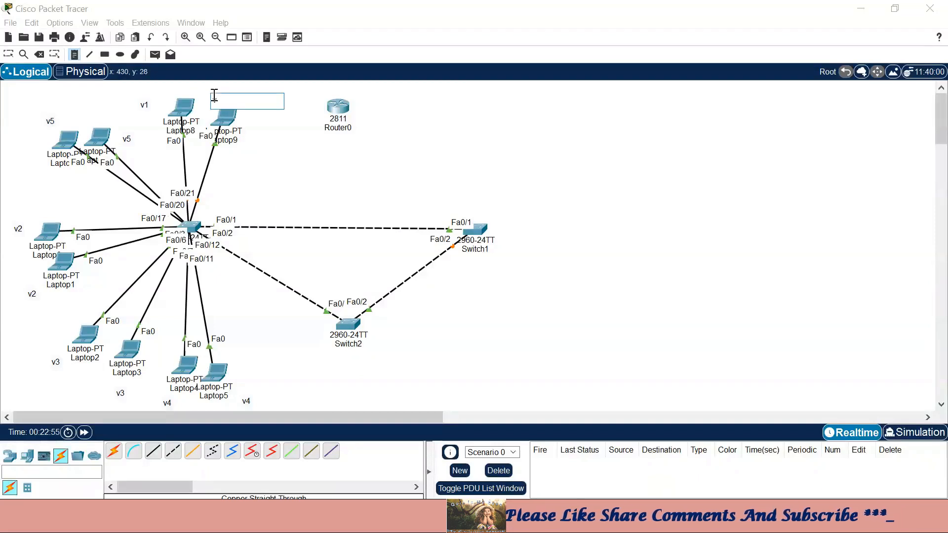
{"action": "left_click", "coordinate": [8, 54]}
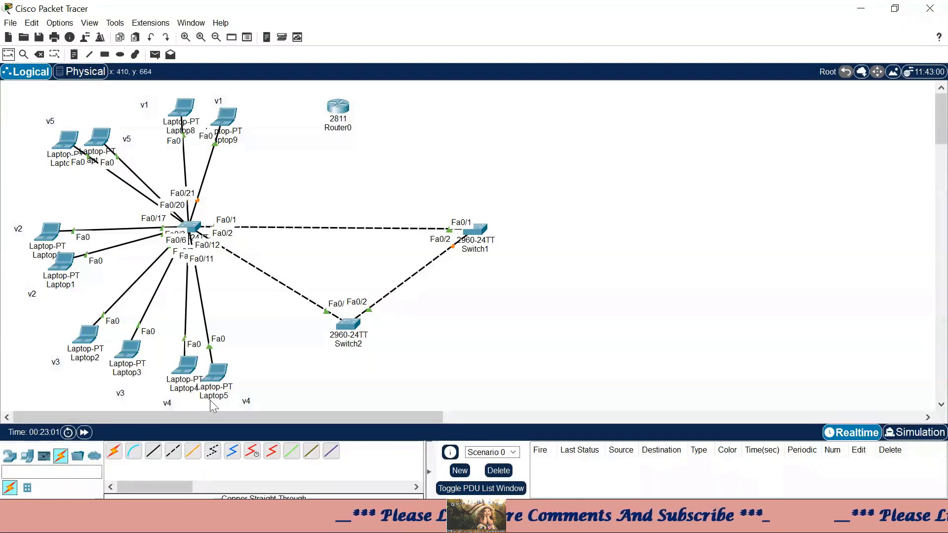
{"action": "left_click", "coordinate": [475, 232]}
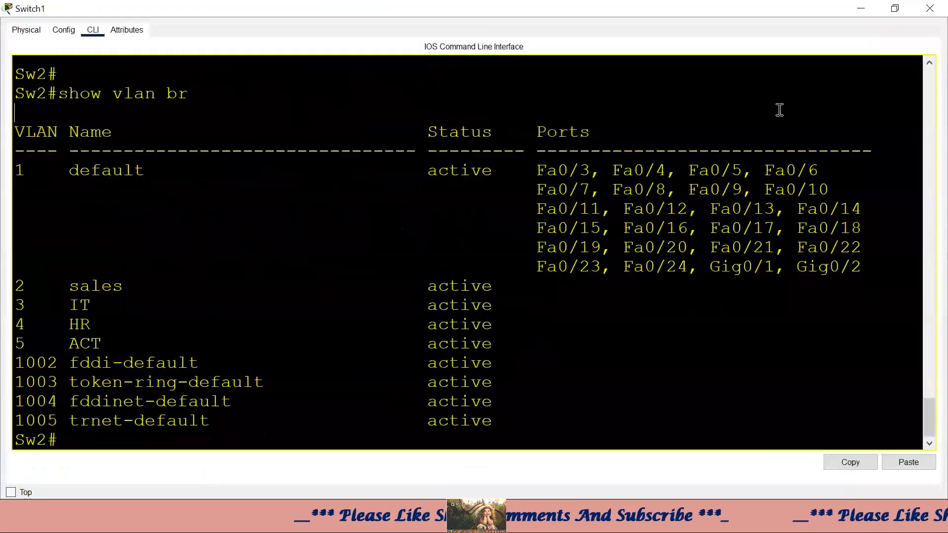
- Review Sw2's VLAN list, enter global configuration, and highlight ports Fa0/3–Fa0/10
{"action": "key", "text": "Return"}
{"action": "key", "text": "Return"}
{"action": "type", "text": "conf t"}
{"action": "key", "text": "Return"}
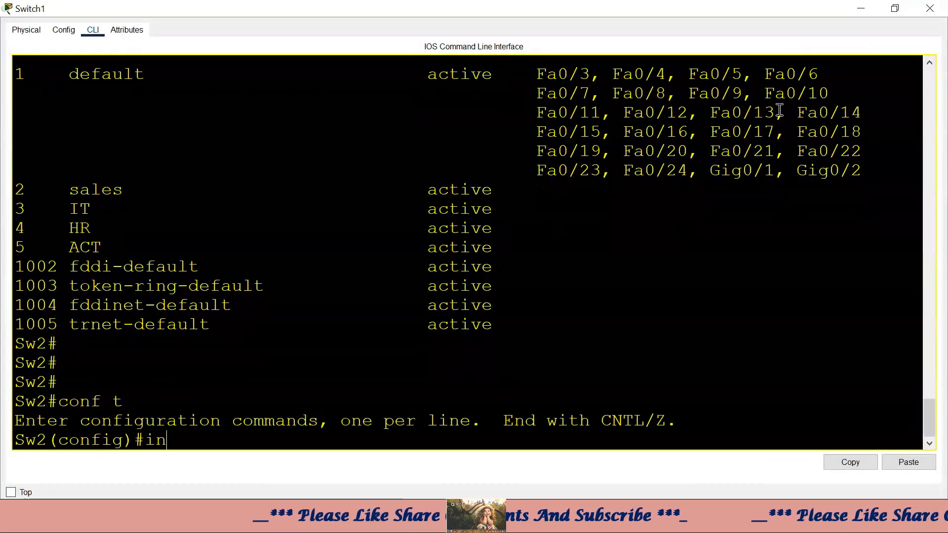
{"action": "left_click_drag", "start_coordinate": [538, 74], "coordinate": [799, 86]}
{"action": "left_click", "coordinate": [691, 196]}
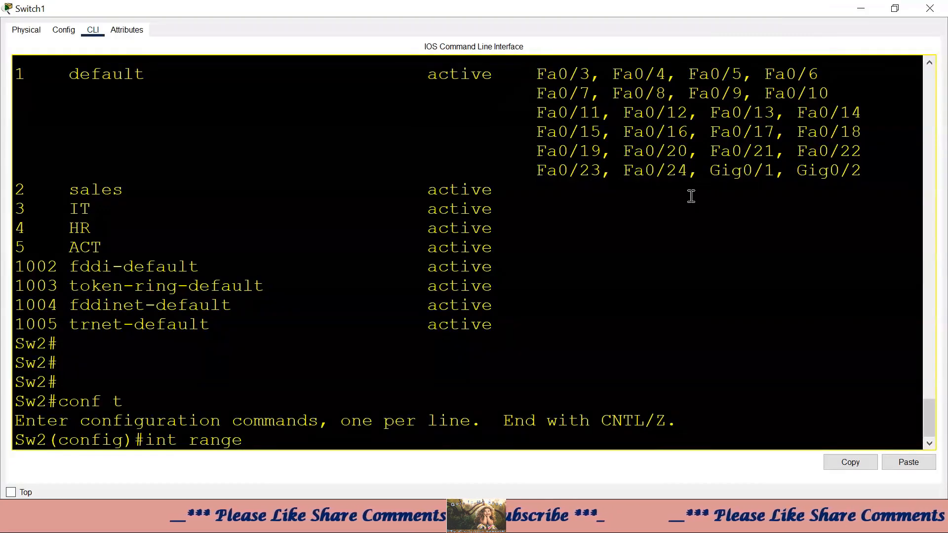
{"action": "left_click_drag", "start_coordinate": [521, 73], "coordinate": [829, 72]}
{"action": "left_click", "coordinate": [568, 83]}
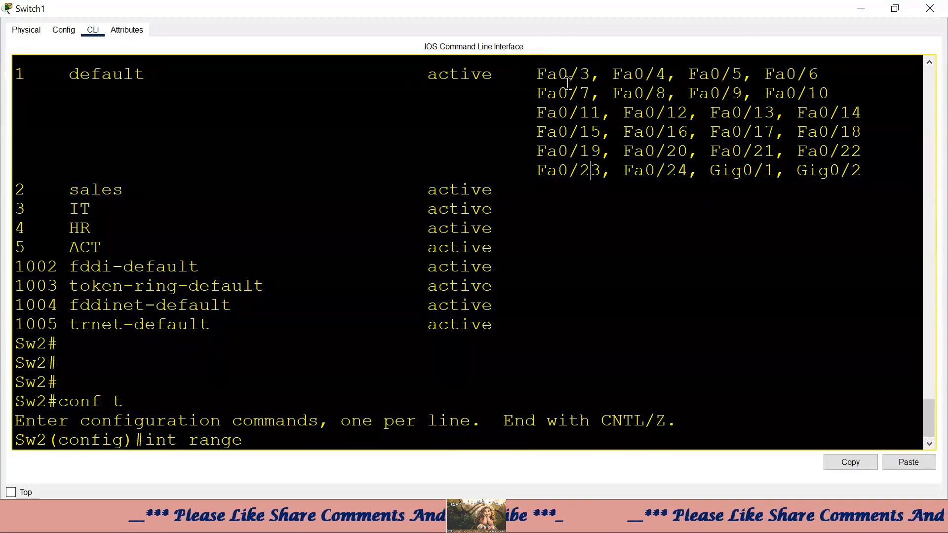
{"action": "left_click_drag", "start_coordinate": [532, 72], "coordinate": [842, 76]}
{"action": "left_click", "coordinate": [699, 132]}
{"action": "left_click_drag", "start_coordinate": [530, 77], "coordinate": [881, 111]}
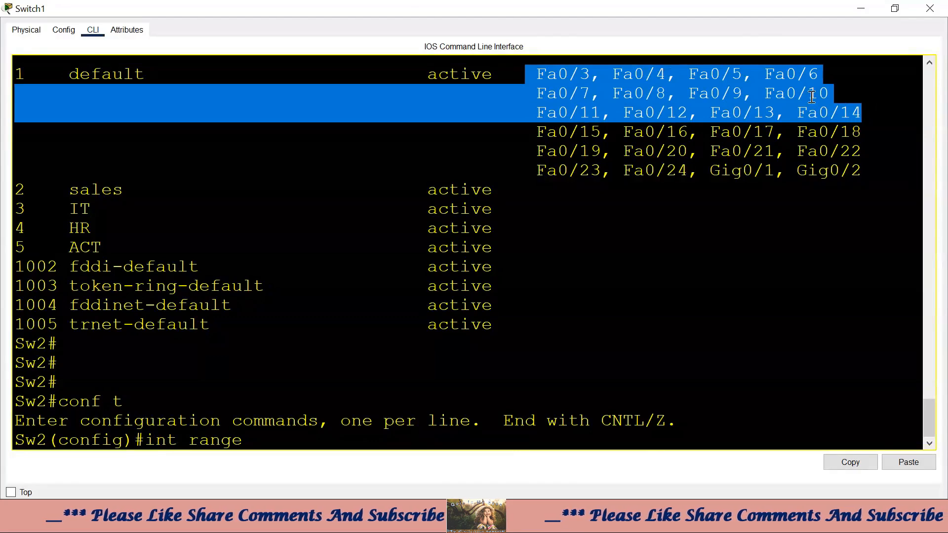
{"action": "left_click_drag", "start_coordinate": [811, 97], "coordinate": [562, 70]}
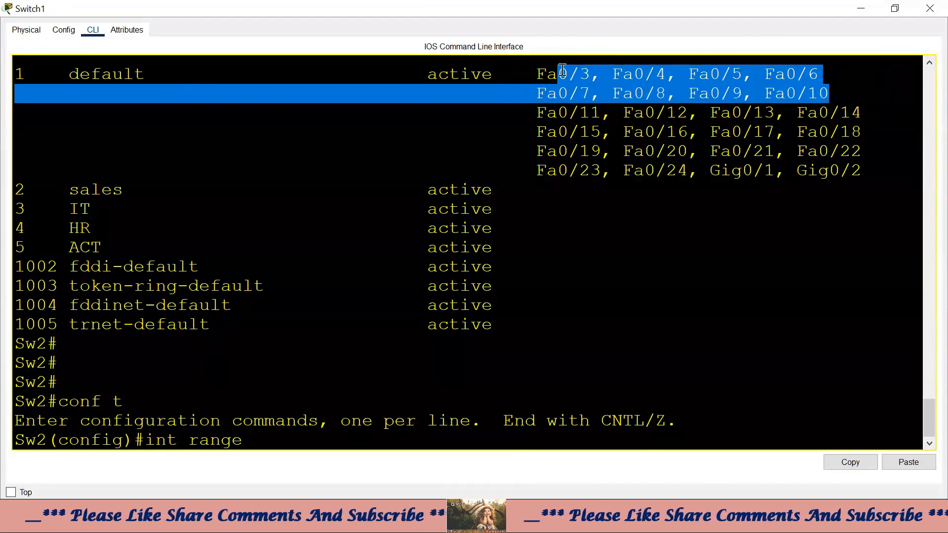
{"action": "left_click", "coordinate": [566, 401]}
- Put interface range Fa0/3–Fa0/10 into access VLAN 2
{"action": "type", "text": "f0/"}
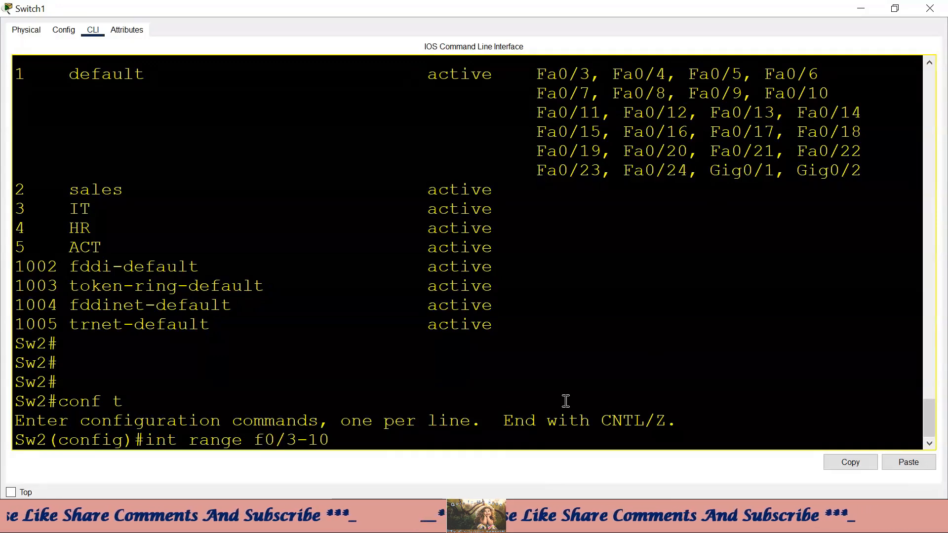
{"action": "type", "text": "3-10"}
{"action": "key", "text": "Return"}
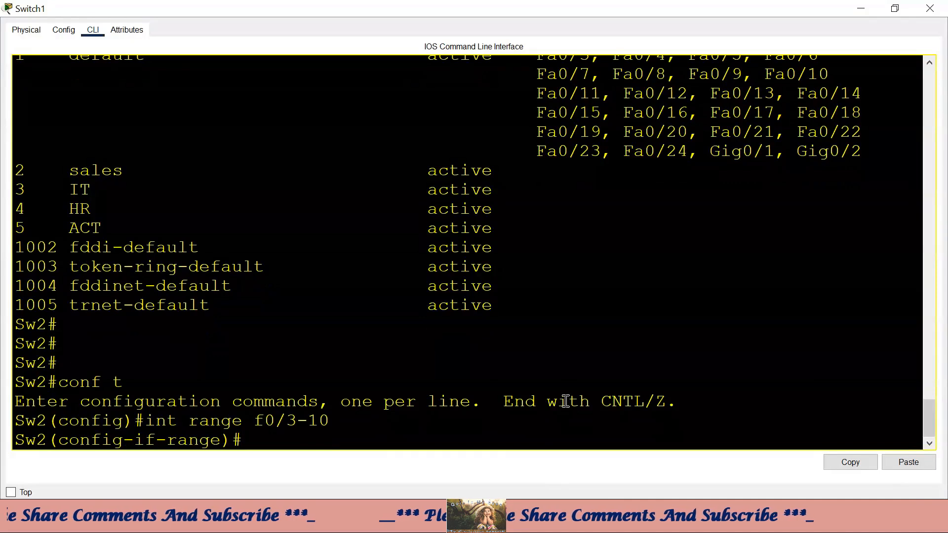
{"action": "type", "text": "sw"}
{"action": "key", "text": "Tab"}
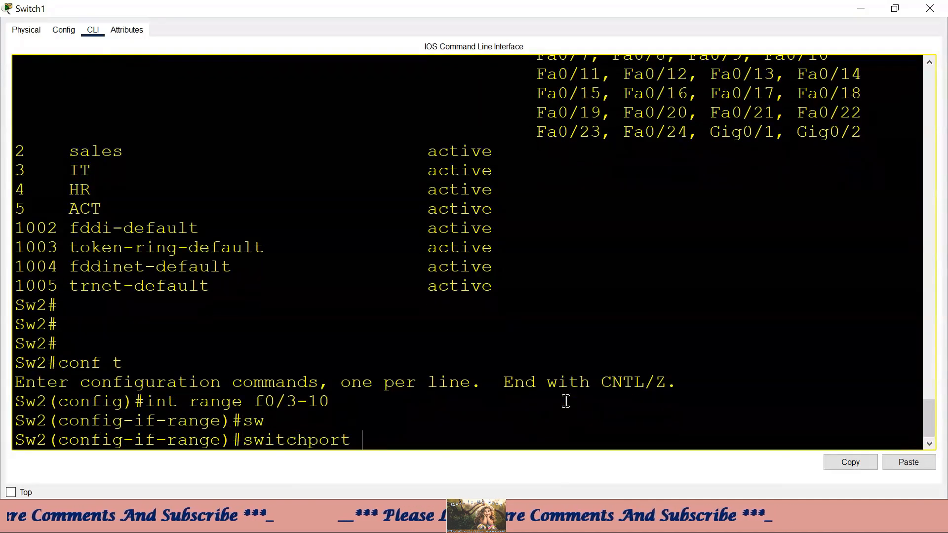
{"action": "type", "text": "acc"}
{"action": "key", "text": "Tab"}
{"action": "type", "text": "vlan 2"}
{"action": "key", "text": "Return"}
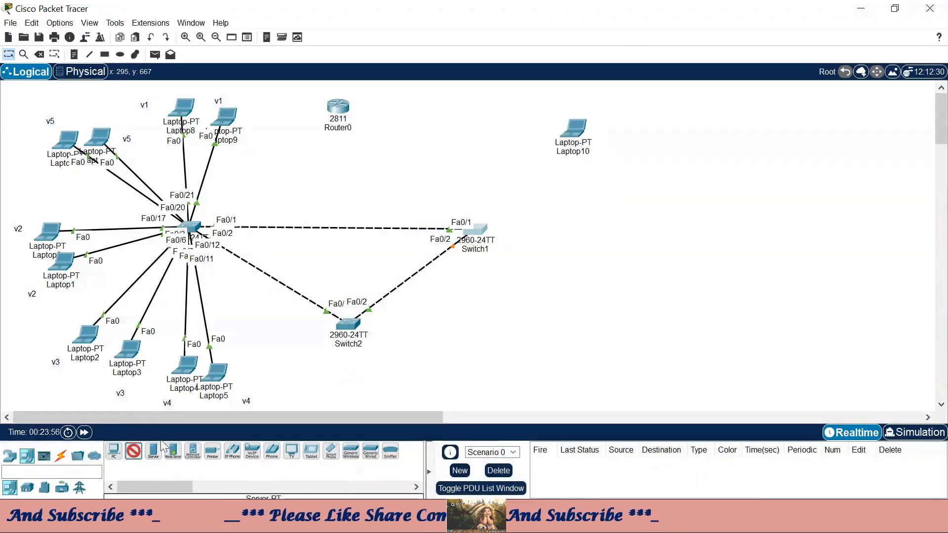
- Place a laptop and cable Switch1 Fa0/3 to Laptop10 and Fa0/10 to Laptop11
{"action": "left_click", "coordinate": [635, 172]}
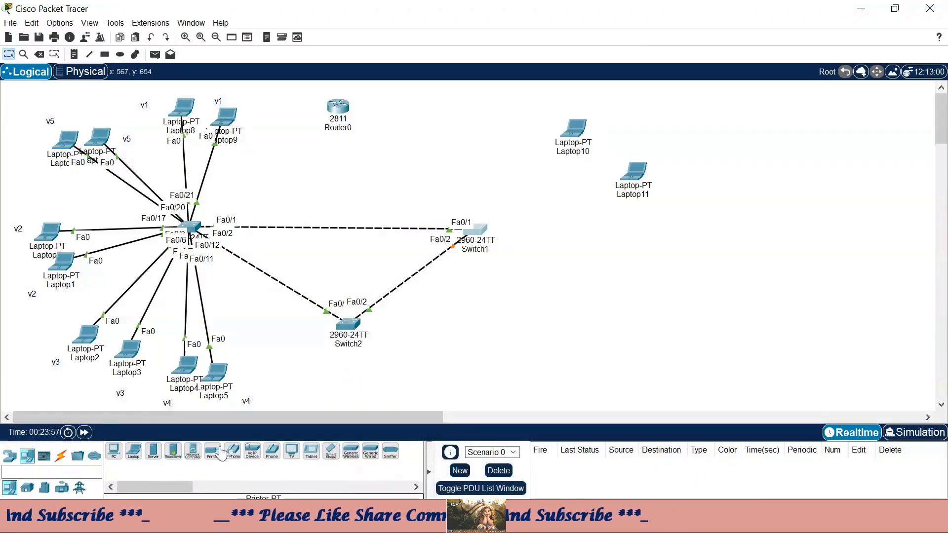
{"action": "left_click", "coordinate": [60, 456]}
{"action": "left_click", "coordinate": [153, 451]}
{"action": "left_click", "coordinate": [481, 240]}
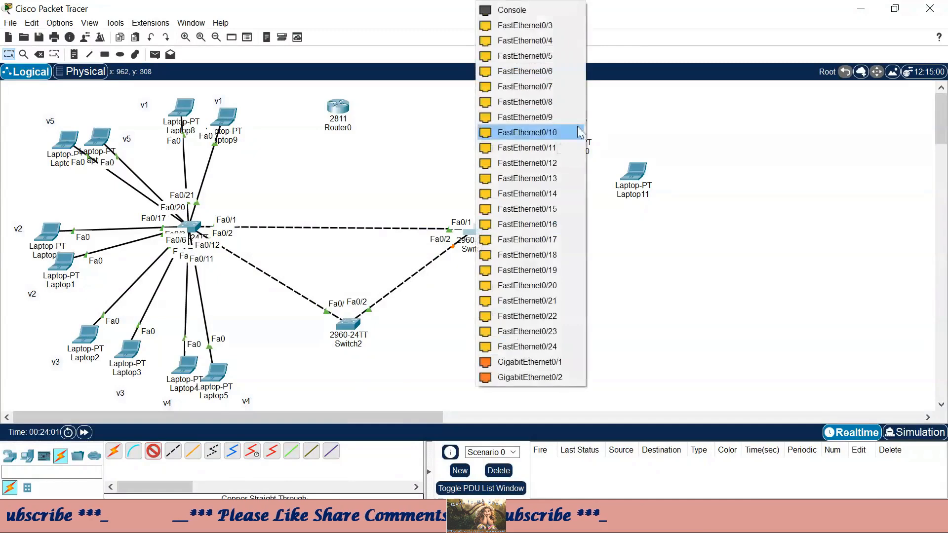
{"action": "left_click", "coordinate": [576, 131]}
{"action": "left_click", "coordinate": [585, 128]}
{"action": "left_click", "coordinate": [615, 182]}
{"action": "left_click", "coordinate": [153, 450]}
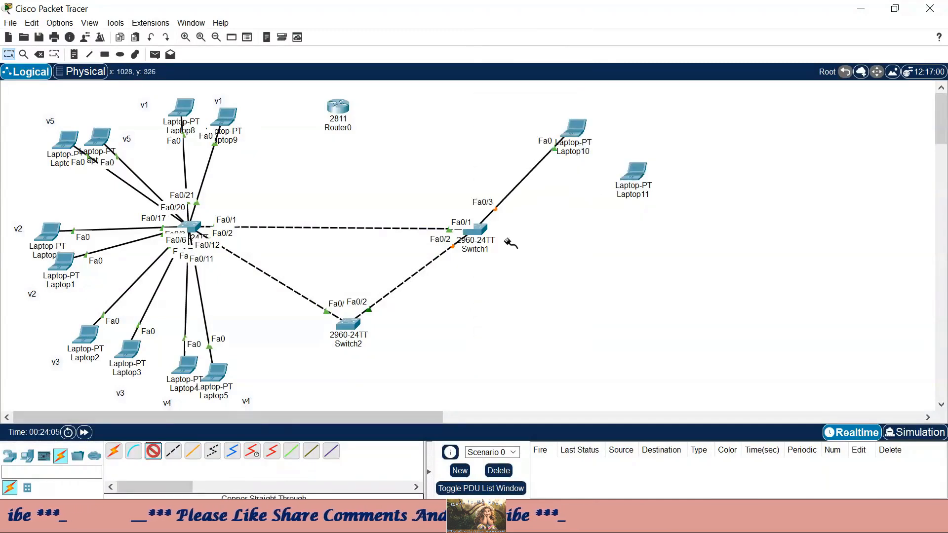
{"action": "left_click", "coordinate": [474, 229]}
{"action": "left_click", "coordinate": [570, 123]}
{"action": "left_click", "coordinate": [641, 171]}
{"action": "left_click", "coordinate": [687, 225]}
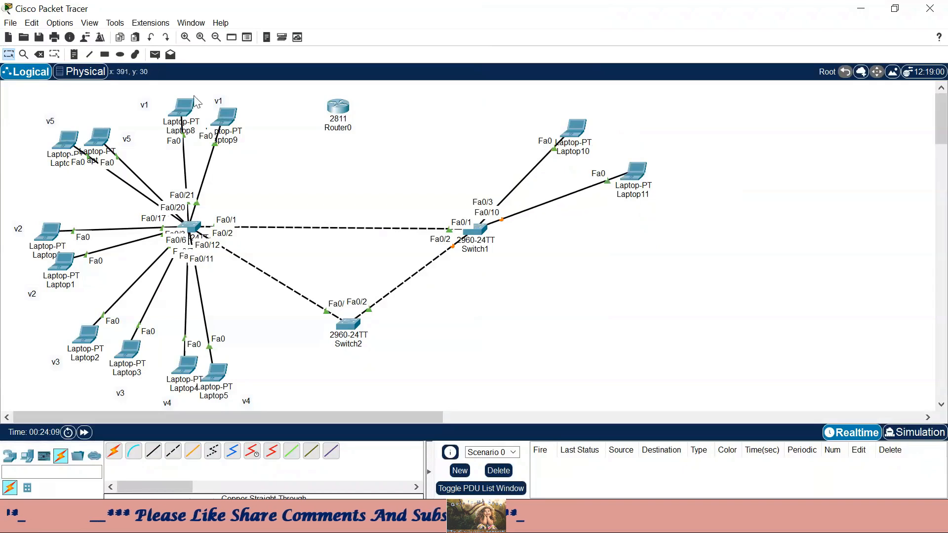
- Add a v2 note beside Laptop11
{"action": "key", "text": "n"}
{"action": "left_click", "coordinate": [625, 130]}
{"action": "type", "text": "v2"}
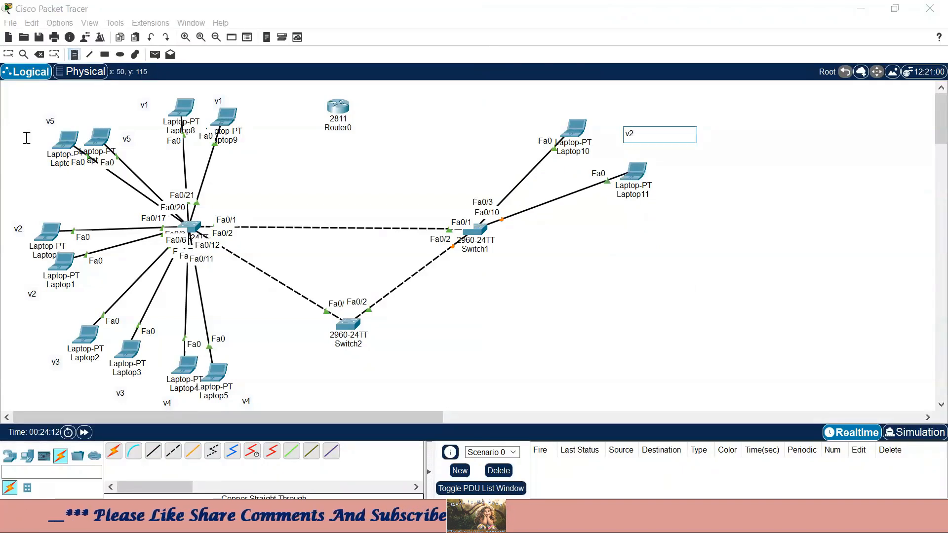
{"action": "left_click", "coordinate": [27, 455]}
- Place Laptop12 and Laptop13 on the right side of the canvas
{"action": "left_click", "coordinate": [134, 451]}
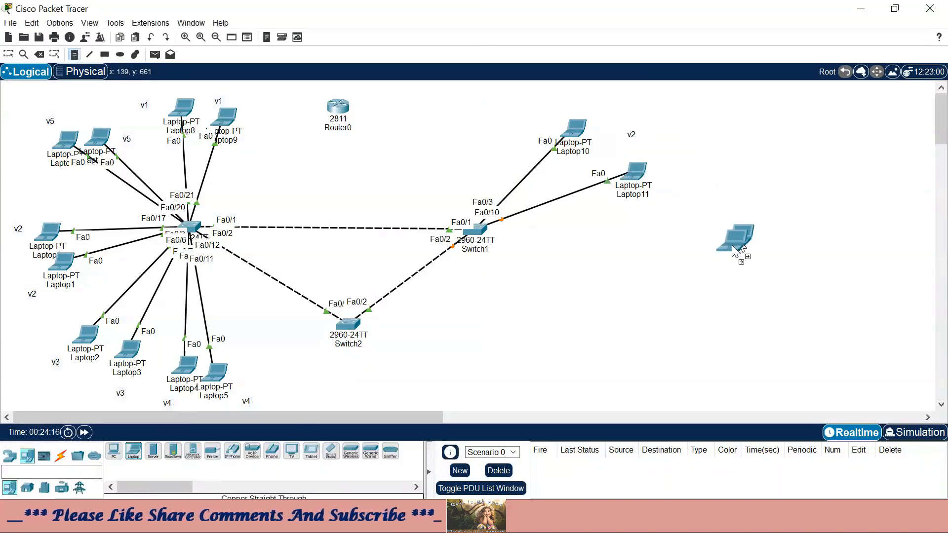
{"action": "left_click", "coordinate": [697, 268]}
{"action": "left_click", "coordinate": [134, 451]}
{"action": "left_click", "coordinate": [415, 378]}
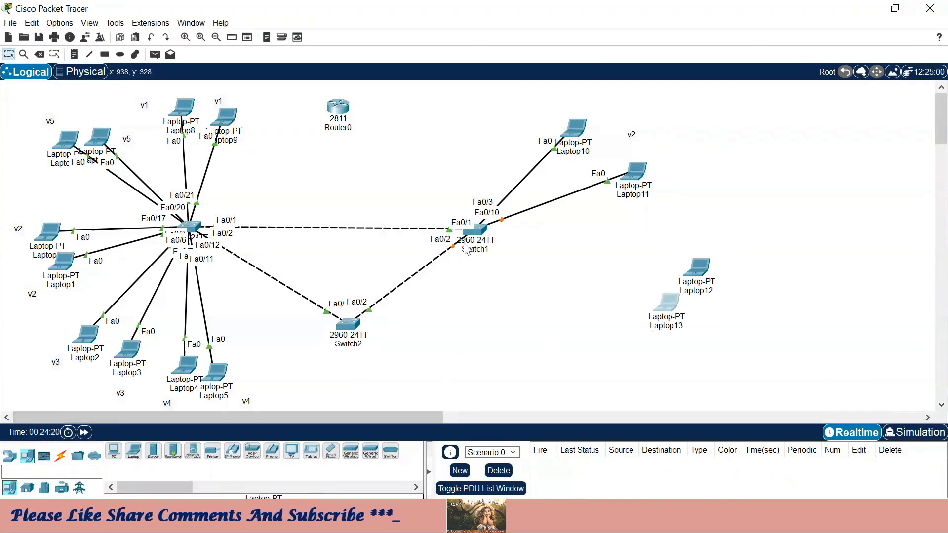
{"action": "left_click", "coordinate": [475, 229]}
- Maximize Switch1's CLI and exit interface configuration
{"action": "left_click", "coordinate": [796, 8]}
{"action": "key", "text": "Return"}
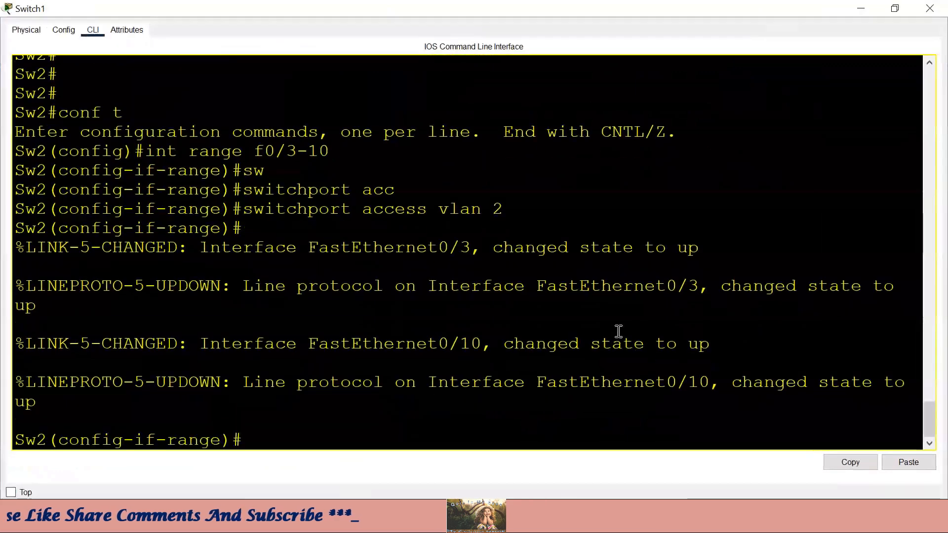
{"action": "key", "text": "Return"}
{"action": "key", "text": "Return"}
{"action": "type", "text": "exit"}
{"action": "key", "text": "Return"}
- Assign ports Fa0/11–Fa0/15 to access VLAN 3, then minimize the window
{"action": "type", "text": "int range f0/11"}
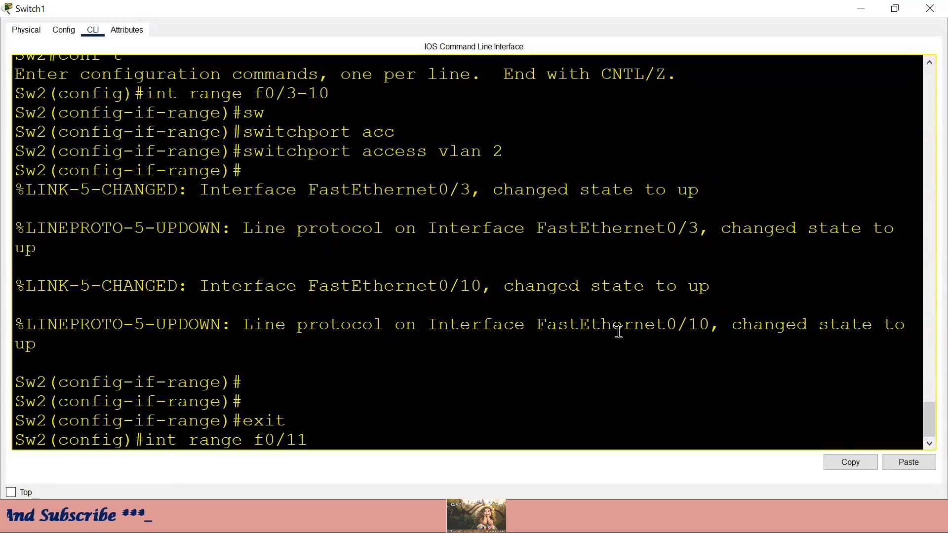
{"action": "type", "text": "5"}
{"action": "key", "text": "Return"}
{"action": "type", "text": "sw"}
{"action": "key", "text": "Tab"}
{"action": "type", "text": "ac"}
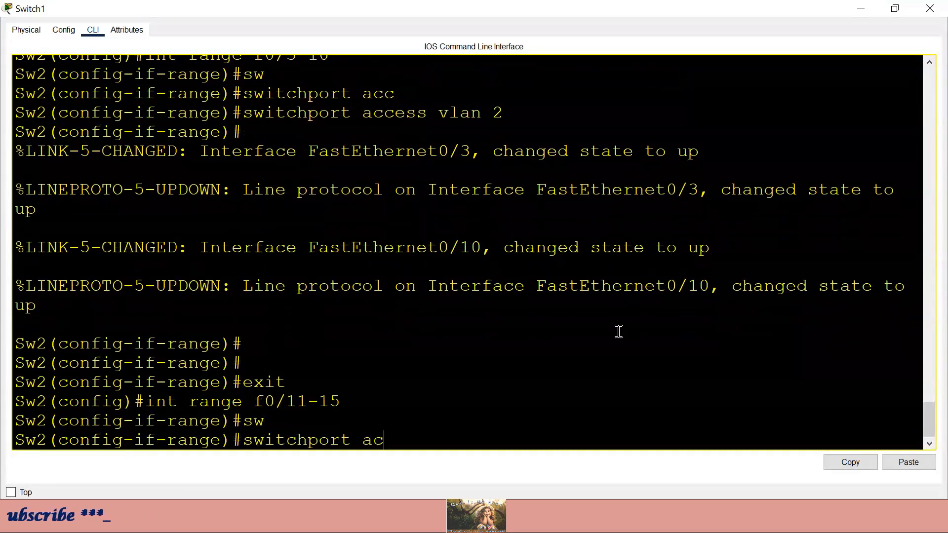
{"action": "type", "text": "c"}
{"action": "key", "text": "Tab"}
{"action": "type", "text": "vlan 3"}
{"action": "key", "text": "Return"}
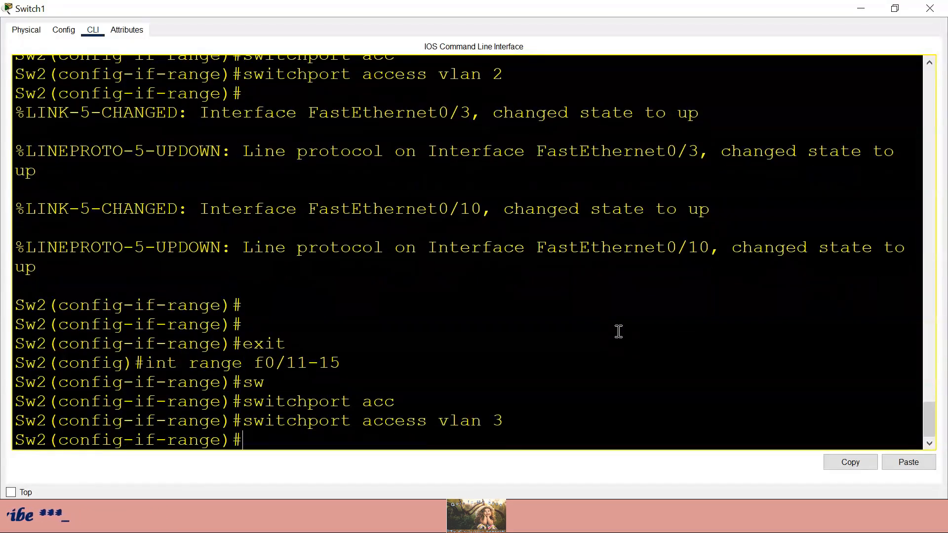
{"action": "left_click", "coordinate": [861, 8]}
- Cable Switch1 Fa0/11 to Laptop12 and Fa0/15 to Laptop13 with copper straight-through
{"action": "left_click", "coordinate": [60, 455]}
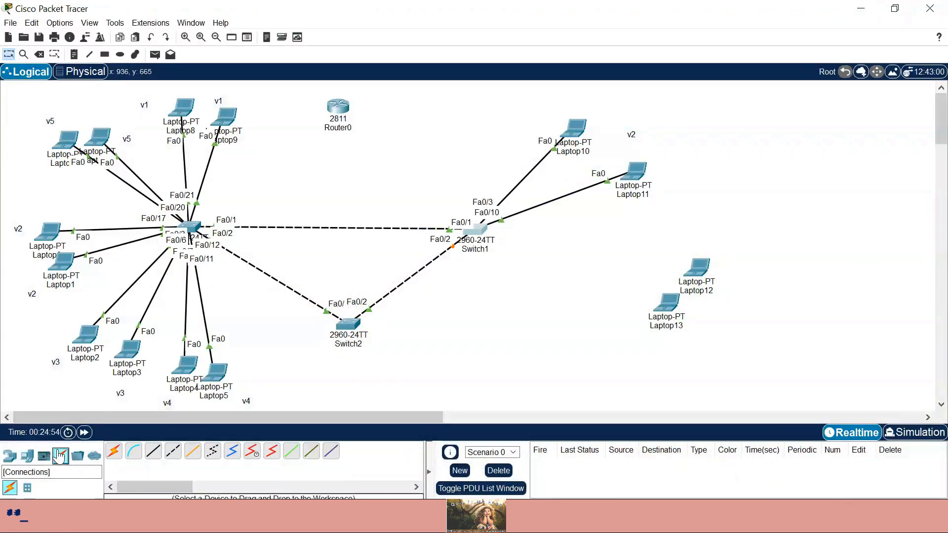
{"action": "left_click", "coordinate": [153, 451]}
{"action": "left_click", "coordinate": [482, 230]}
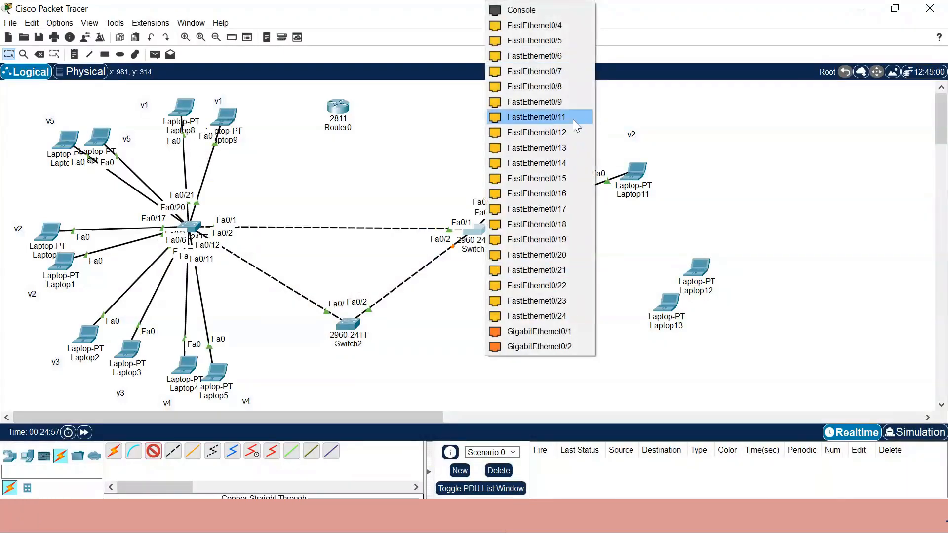
{"action": "left_click", "coordinate": [535, 117]}
{"action": "left_click", "coordinate": [697, 268]}
{"action": "left_click", "coordinate": [743, 320]}
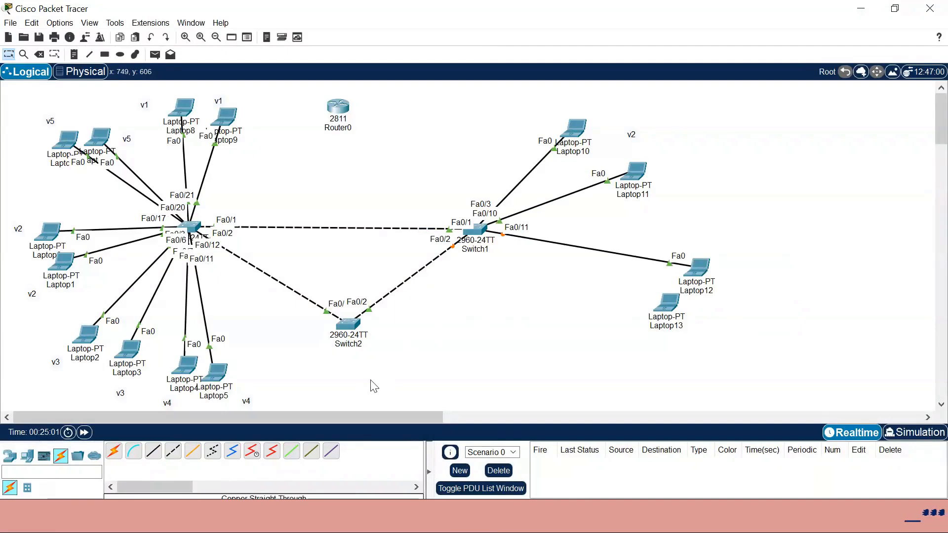
{"action": "left_click", "coordinate": [153, 451]}
{"action": "left_click", "coordinate": [477, 232]}
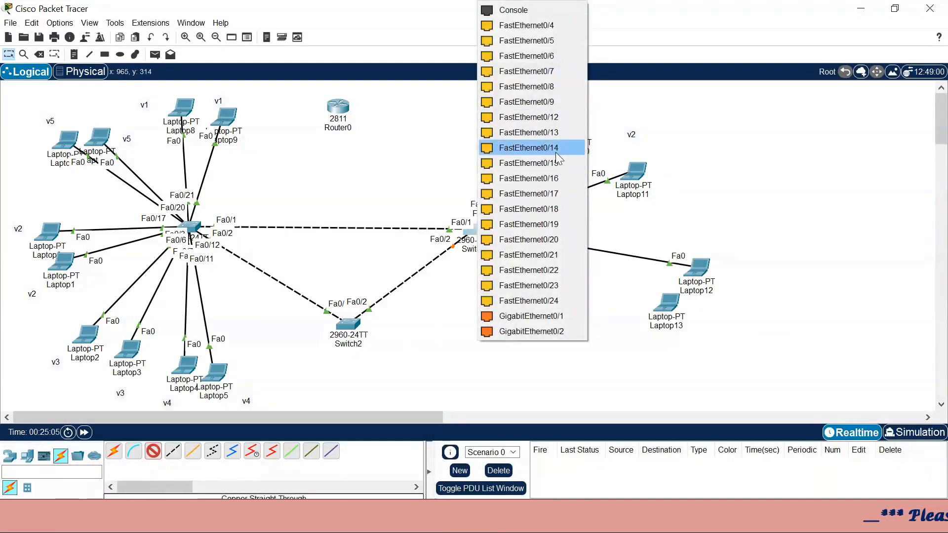
{"action": "left_click", "coordinate": [528, 162]}
{"action": "left_click", "coordinate": [669, 302]}
{"action": "left_click", "coordinate": [691, 359]}
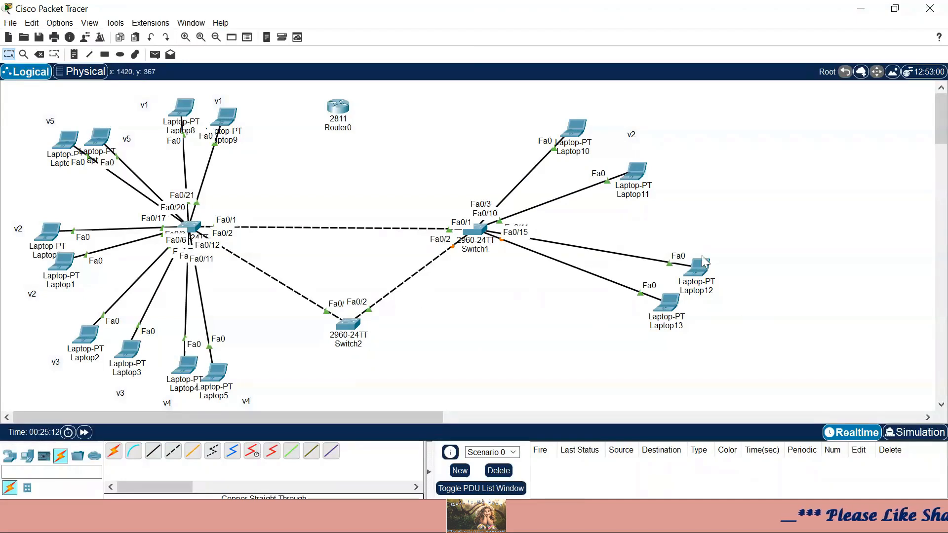
- Add v3 notes beside Laptop12 and Laptop13
{"action": "left_click", "coordinate": [74, 54]}
{"action": "left_click", "coordinate": [717, 256]}
{"action": "type", "text": "v3"}
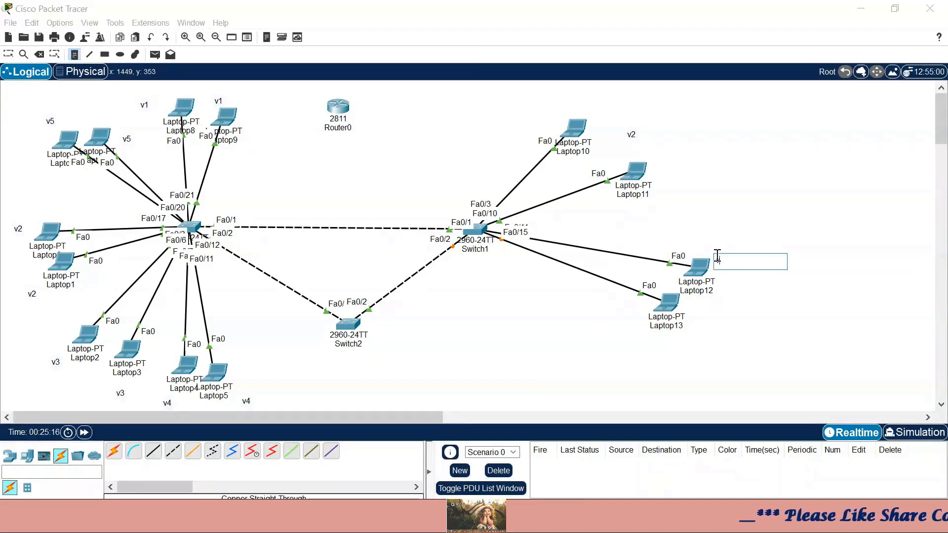
{"action": "left_click", "coordinate": [695, 326]}
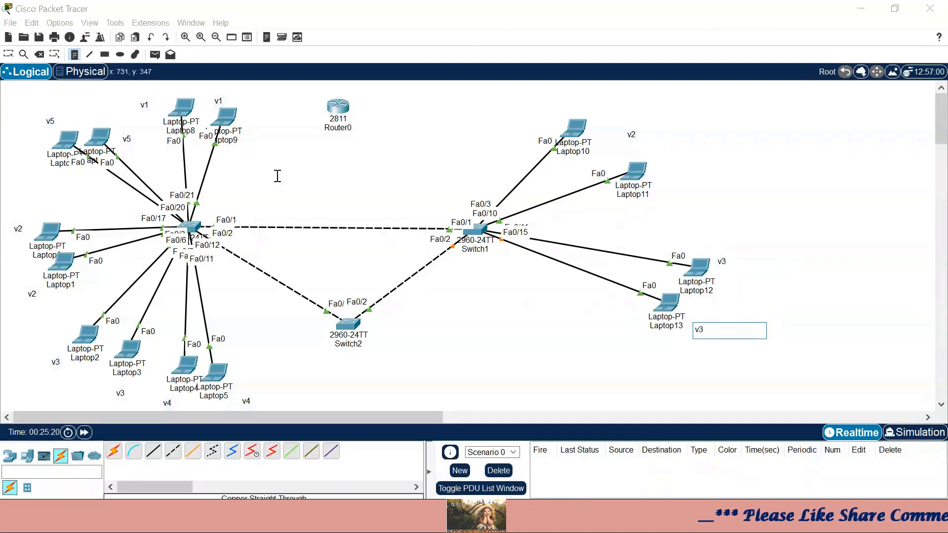
{"action": "left_click", "coordinate": [9, 55]}
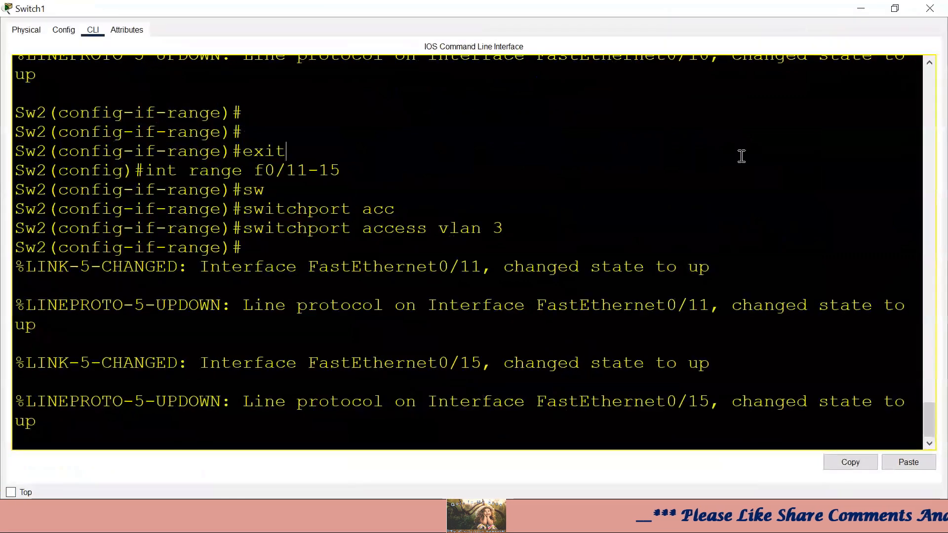
- On Sw2, set interface range Fa0/16–20 as access ports in VLAN 4, then minimize
{"action": "key", "text": "Return"}
{"action": "key", "text": "Return"}
{"action": "type", "text": "exit"}
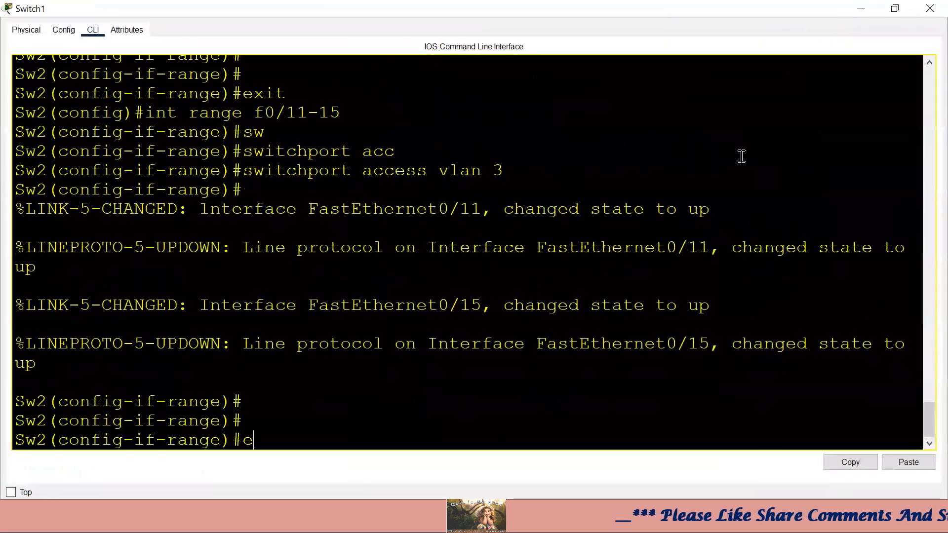
{"action": "key", "text": "Return"}
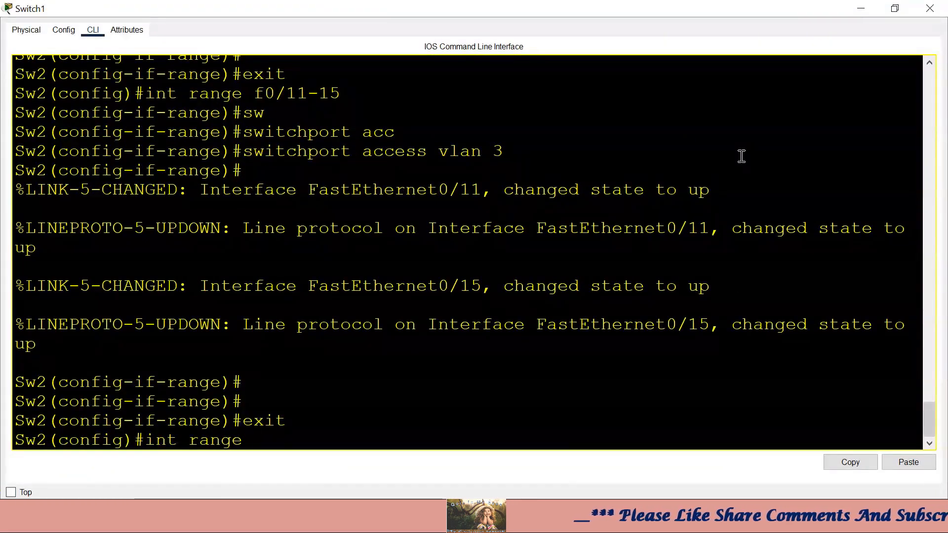
{"action": "type", "text": "int range f0/16-"}
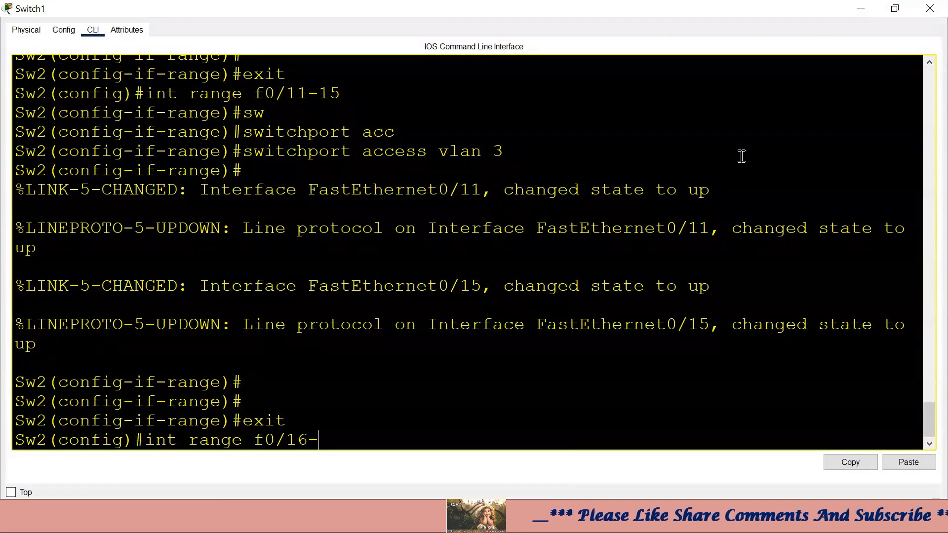
{"action": "type", "text": "20"}
{"action": "key", "text": "Return"}
{"action": "type", "text": "sw"}
{"action": "key", "text": "Tab"}
{"action": "type", "text": "acc"}
{"action": "key", "text": "Tab"}
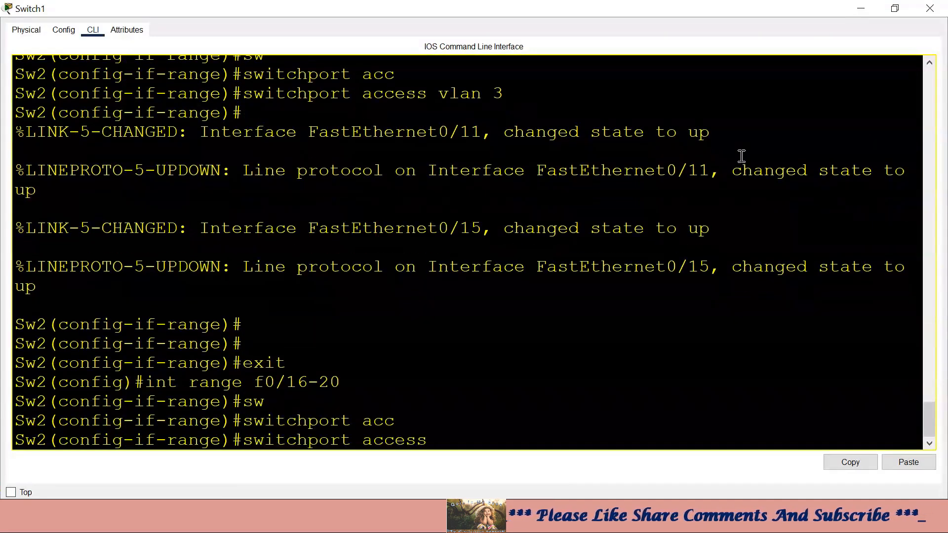
{"action": "type", "text": "vl"}
{"action": "key", "text": "Tab"}
{"action": "type", "text": "4"}
{"action": "key", "text": "Return"}
{"action": "left_click", "coordinate": [861, 8]}
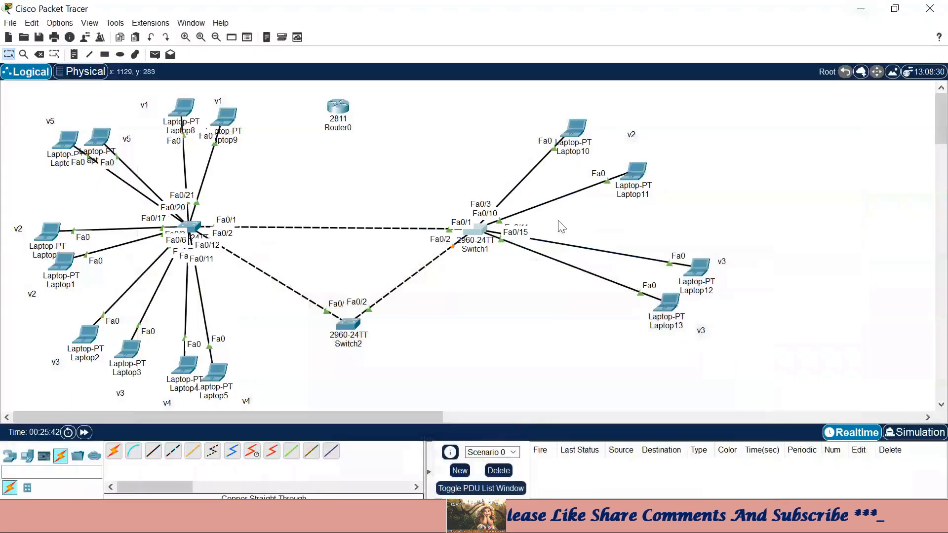
- Place two Laptop-PTs, Laptop14 and Laptop15, below Switch1
{"action": "left_click", "coordinate": [26, 455]}
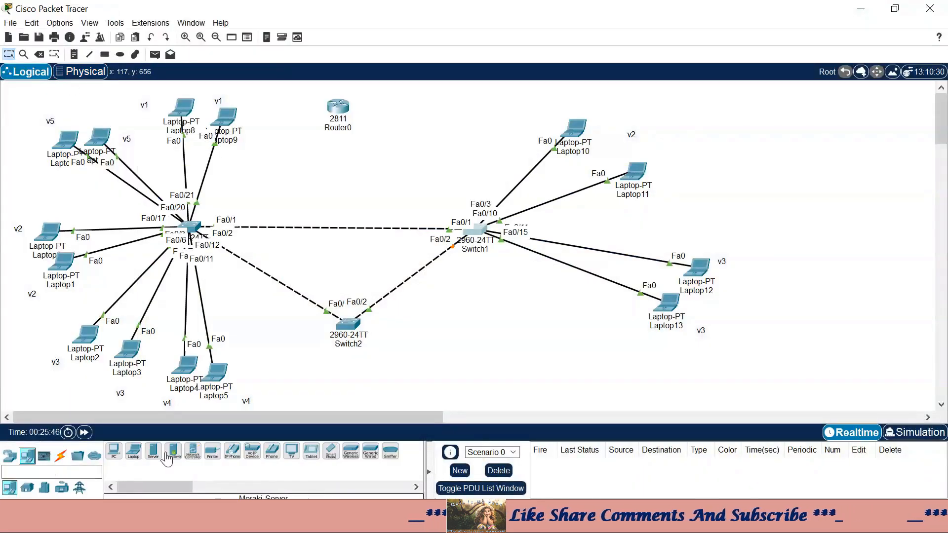
{"action": "left_click", "coordinate": [134, 450]}
{"action": "left_click", "coordinate": [574, 362]}
{"action": "left_click", "coordinate": [133, 450]}
{"action": "left_click", "coordinate": [496, 371]}
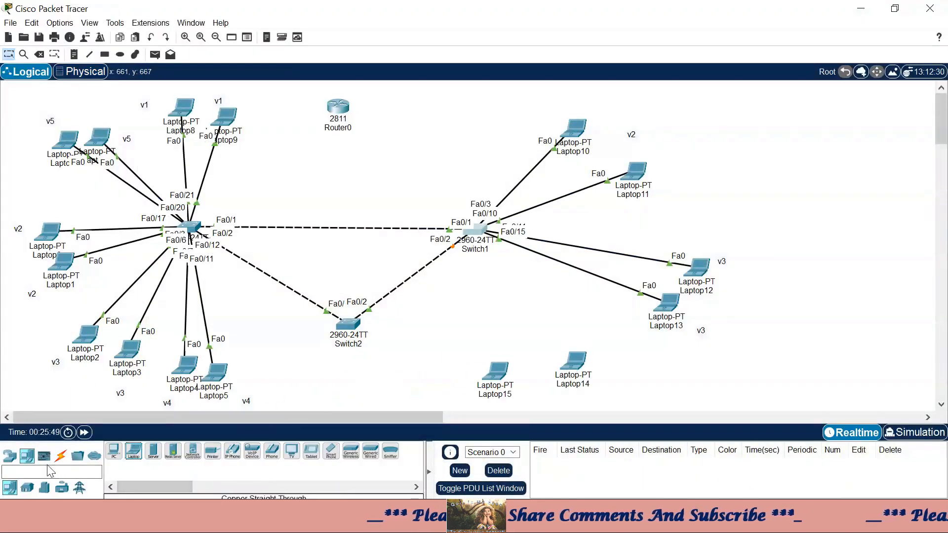
- Cable Switch1 Fa0/16 to Laptop14 and Fa0/18 to Laptop15 with copper straight-through
{"action": "left_click", "coordinate": [60, 456]}
{"action": "left_click", "coordinate": [156, 452]}
{"action": "left_click", "coordinate": [478, 233]}
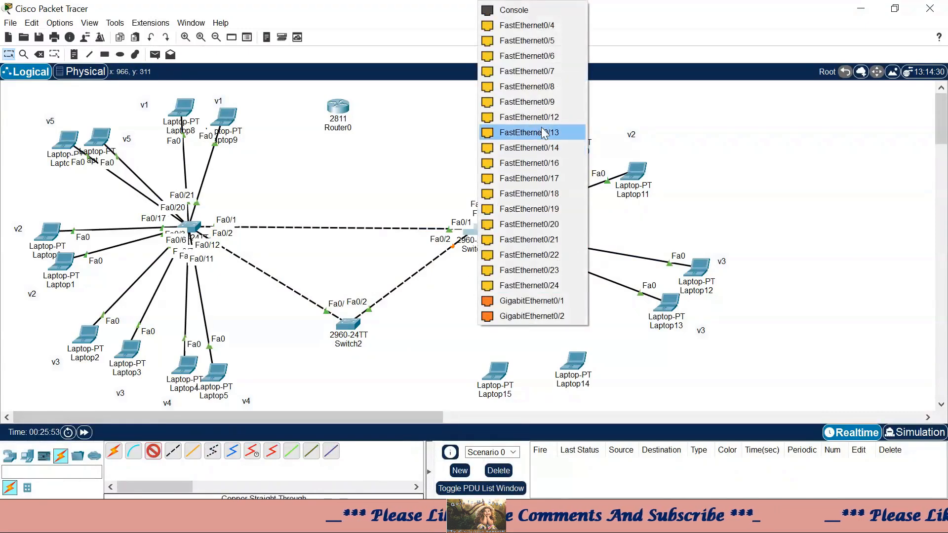
{"action": "left_click", "coordinate": [560, 164]}
{"action": "left_click", "coordinate": [576, 363]}
{"action": "left_click", "coordinate": [608, 422]}
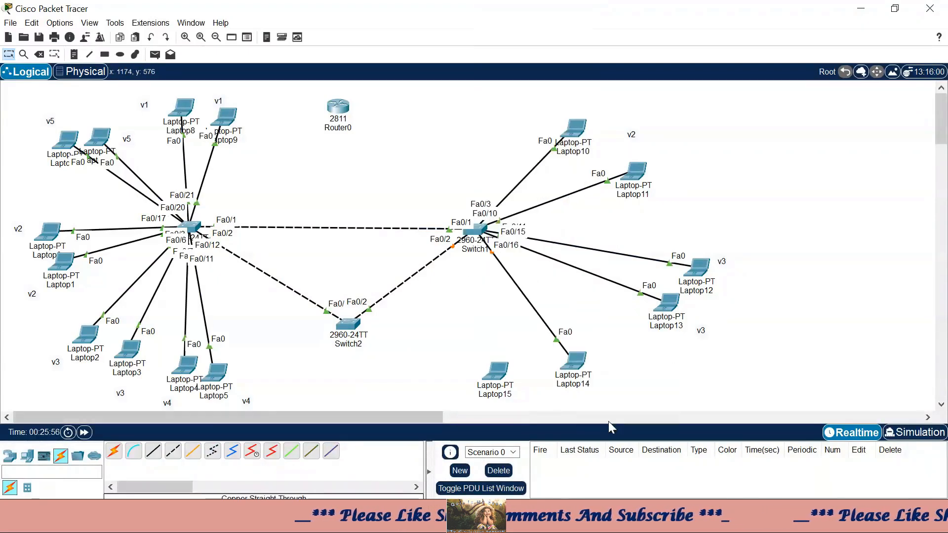
{"action": "left_click", "coordinate": [153, 452]}
{"action": "left_click", "coordinate": [475, 230]}
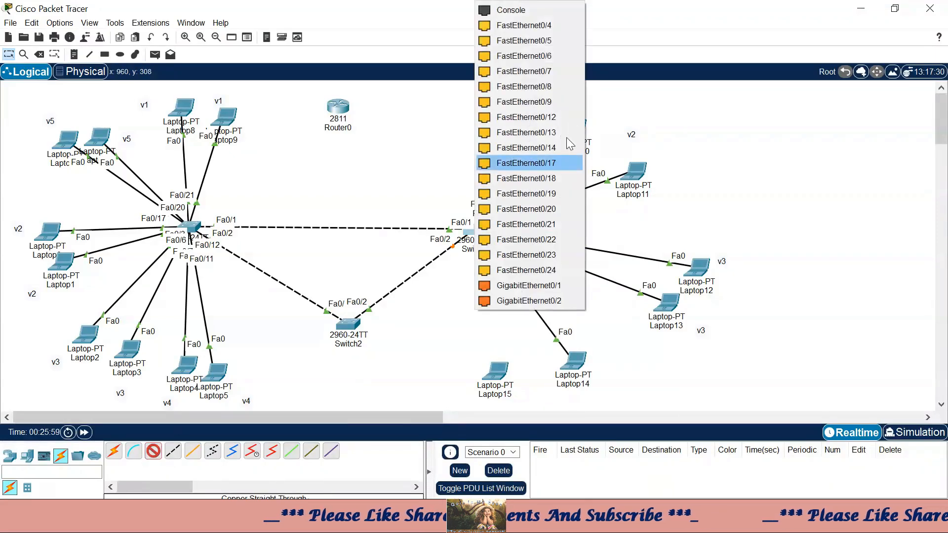
{"action": "left_click", "coordinate": [559, 180]}
{"action": "left_click", "coordinate": [493, 374]}
{"action": "left_click", "coordinate": [528, 419]}
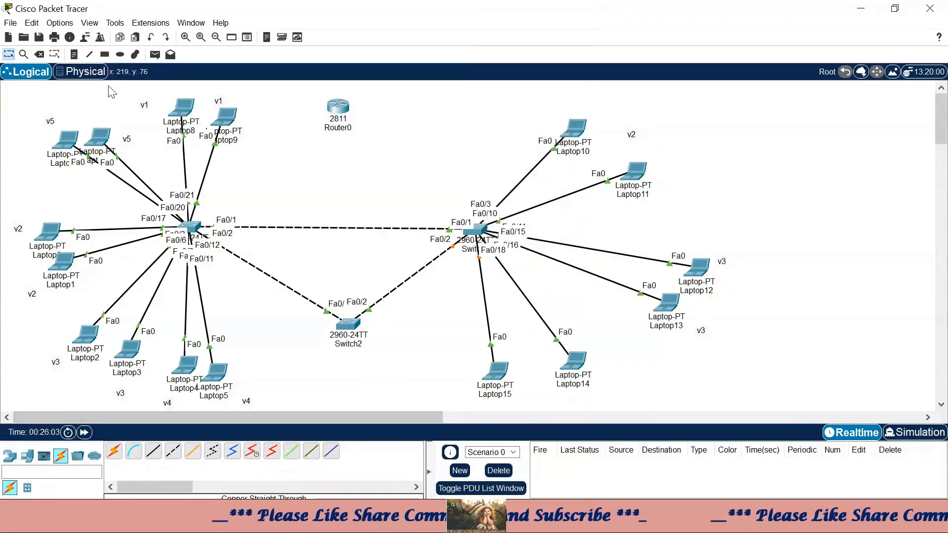
- Add a 'v4' note beside Laptop14 and another under Laptop15
{"action": "left_click", "coordinate": [74, 55]}
{"action": "left_click", "coordinate": [598, 373]}
{"action": "type", "text": "v5"}
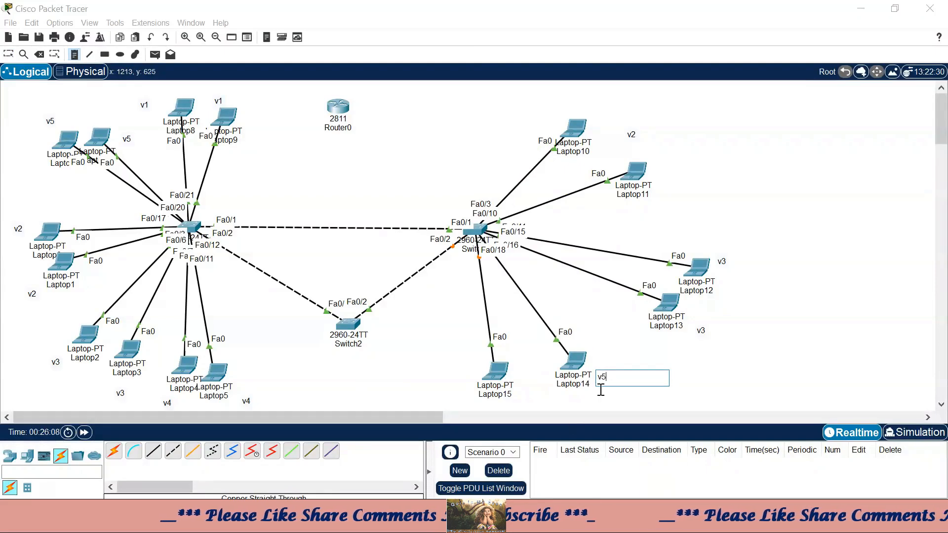
{"action": "key", "text": "BackSpace"}
{"action": "type", "text": "4"}
{"action": "left_click", "coordinate": [508, 395]}
{"action": "type", "text": "v4"}
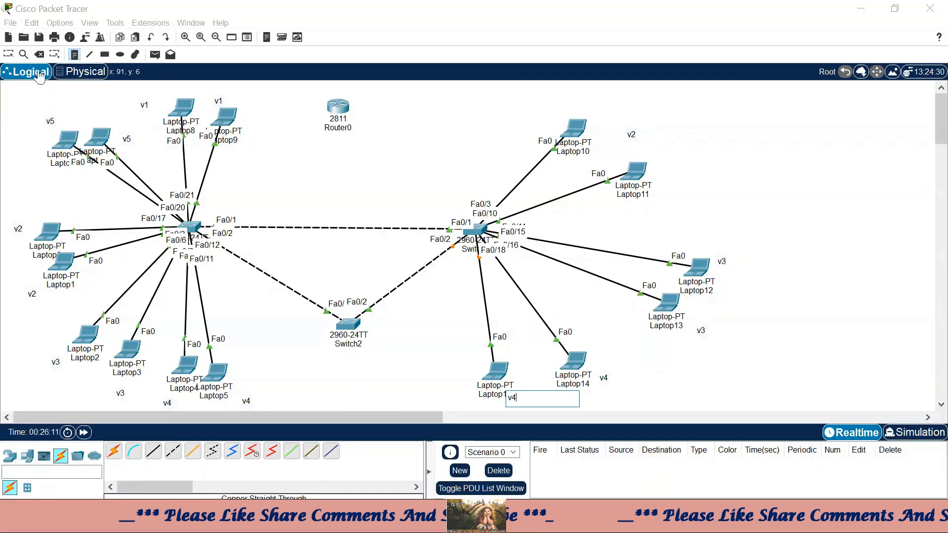
{"action": "left_click", "coordinate": [9, 54]}
- Move Laptop14, Laptop15 and the Laptop15 v4 note up and to the right
{"action": "left_click_drag", "start_coordinate": [573, 366], "coordinate": [603, 328]}
{"action": "left_click_drag", "start_coordinate": [490, 381], "coordinate": [551, 361]}
{"action": "left_click_drag", "start_coordinate": [515, 396], "coordinate": [542, 393]}
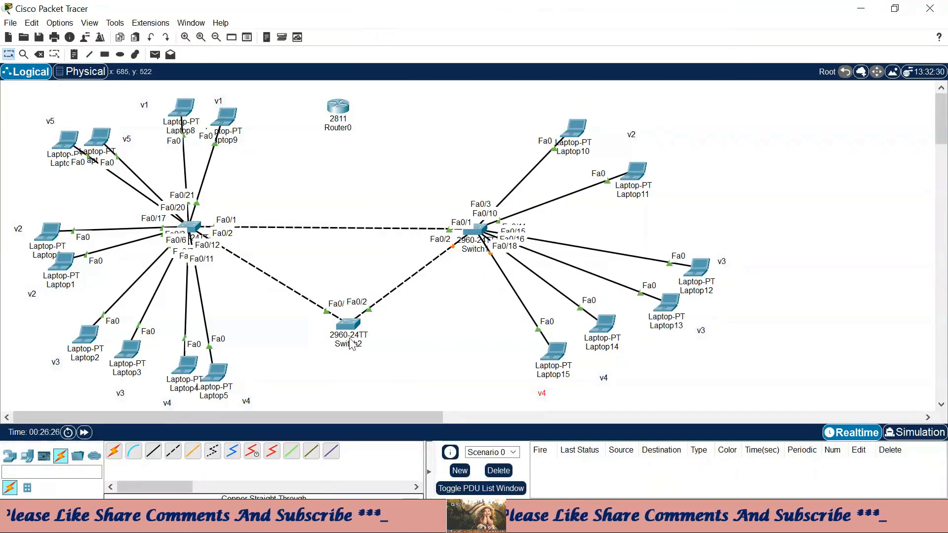
- Open Switch2's CLI maximized and enter global configuration mode with en and conf t
{"action": "mouse_move", "coordinate": [359, 340]}
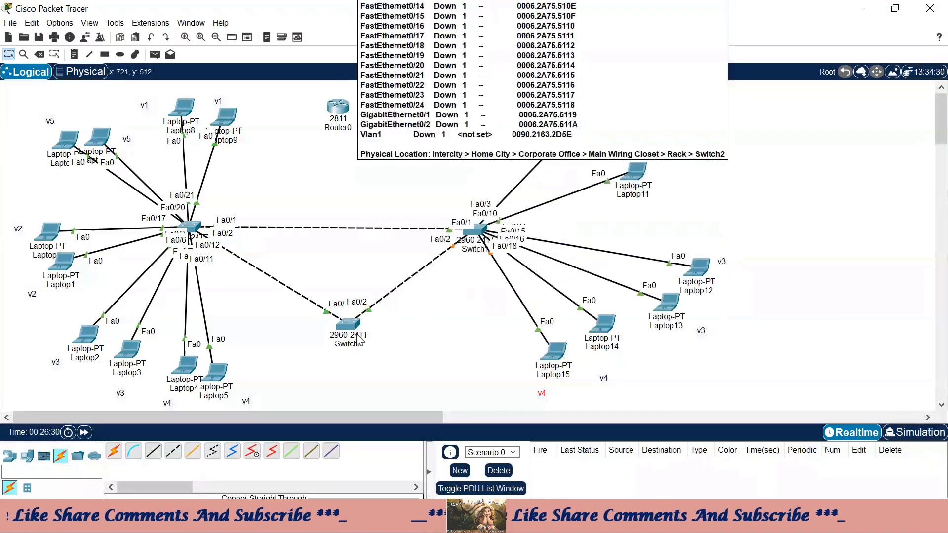
{"action": "left_click", "coordinate": [361, 325]}
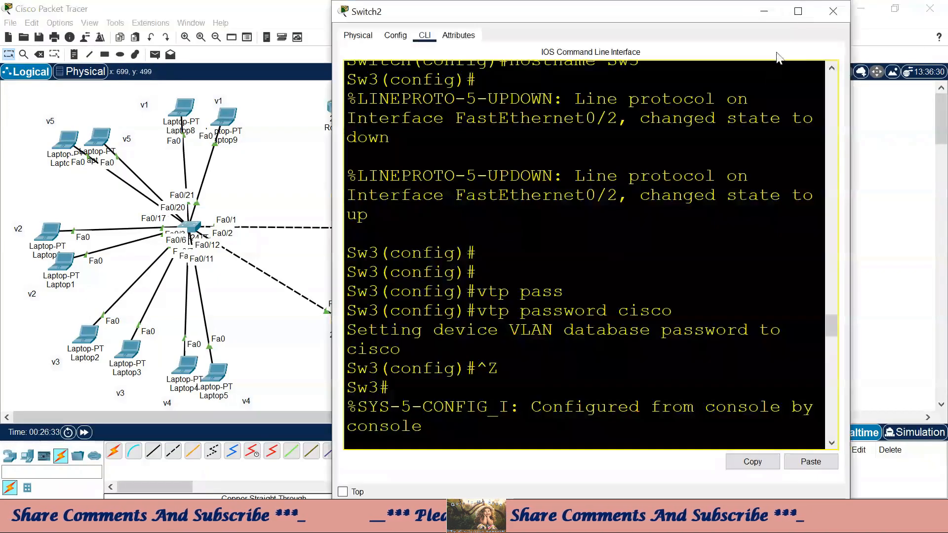
{"action": "left_click", "coordinate": [798, 10]}
{"action": "key", "text": "Return"}
{"action": "key", "text": "Return"}
{"action": "key", "text": "Return"}
{"action": "type", "text": "en"}
{"action": "key", "text": "Return"}
{"action": "type", "text": "conf t"}
{"action": "key", "text": "Return"}
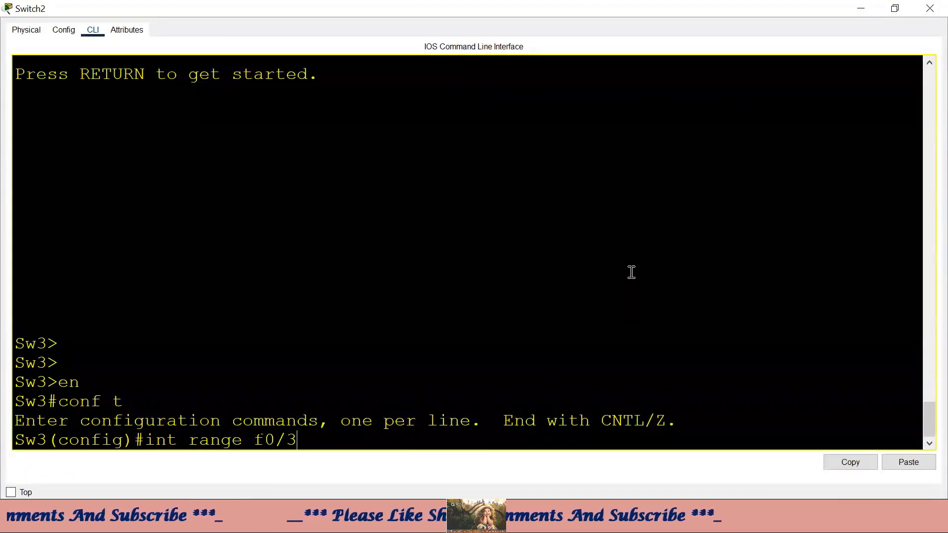
- Make ports Fa0/3-15 access ports in VLAN 5, then close the window
{"action": "type", "text": "int range f0/3-15"}
{"action": "key", "text": "Return"}
{"action": "type", "text": "sw"}
{"action": "key", "text": "Tab"}
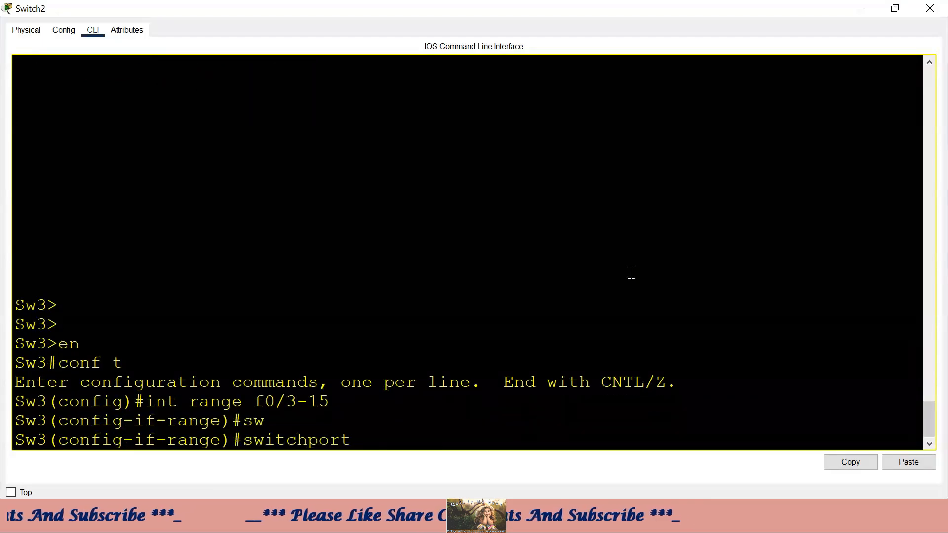
{"action": "type", "text": "acc"}
{"action": "key", "text": "Tab"}
{"action": "type", "text": "vlan "}
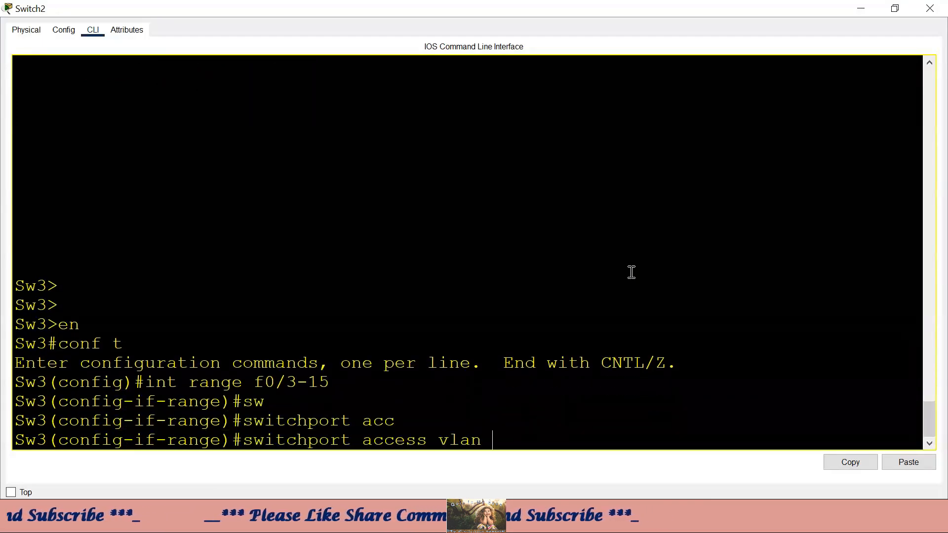
{"action": "type", "text": "5"}
{"action": "key", "text": "Return"}
{"action": "left_click", "coordinate": [860, 9]}
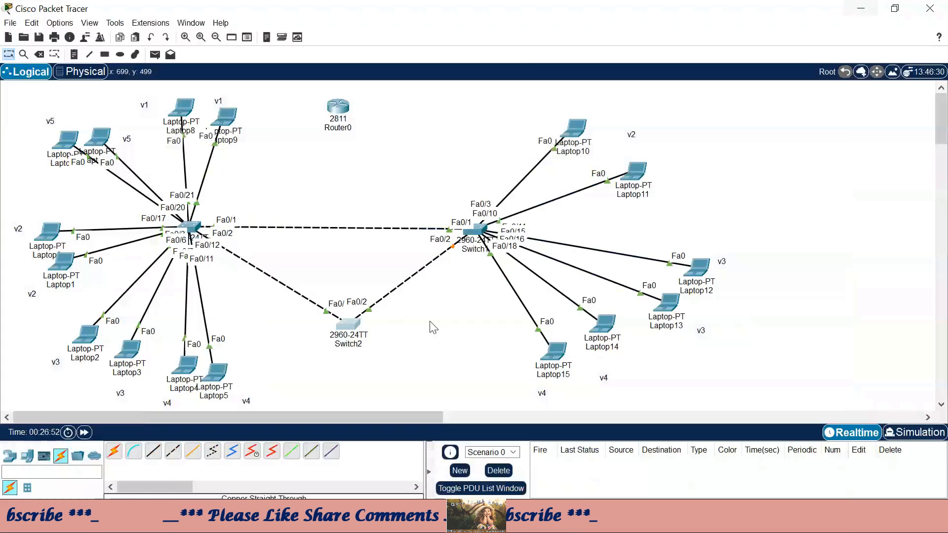
- Place Laptop16 and Laptop17 under Switch2 and cable Laptop16 to Switch2 Fa0/3
{"action": "left_click_drag", "start_coordinate": [132, 455], "coordinate": [465, 356]}
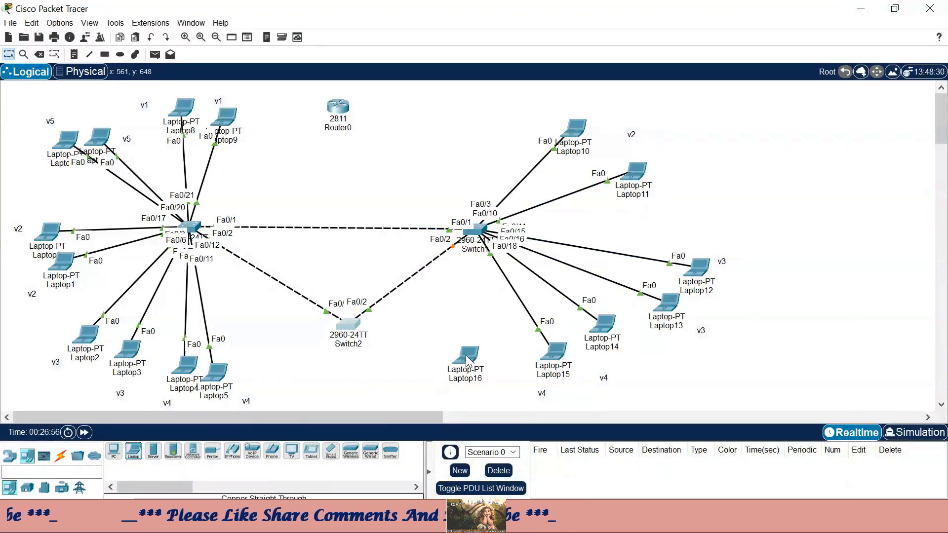
{"action": "left_click_drag", "start_coordinate": [389, 387], "coordinate": [389, 388]}
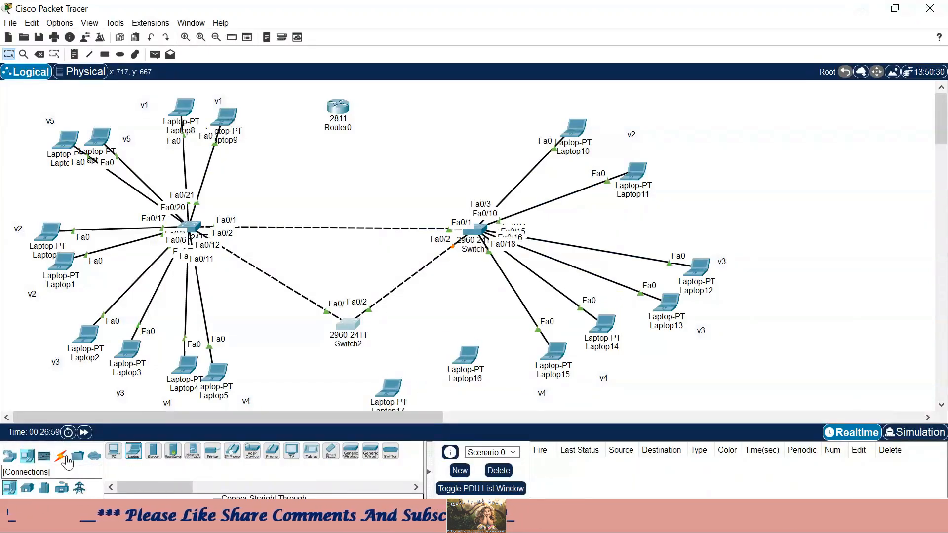
{"action": "left_click", "coordinate": [61, 455]}
{"action": "left_click", "coordinate": [153, 450]}
{"action": "left_click", "coordinate": [356, 330]}
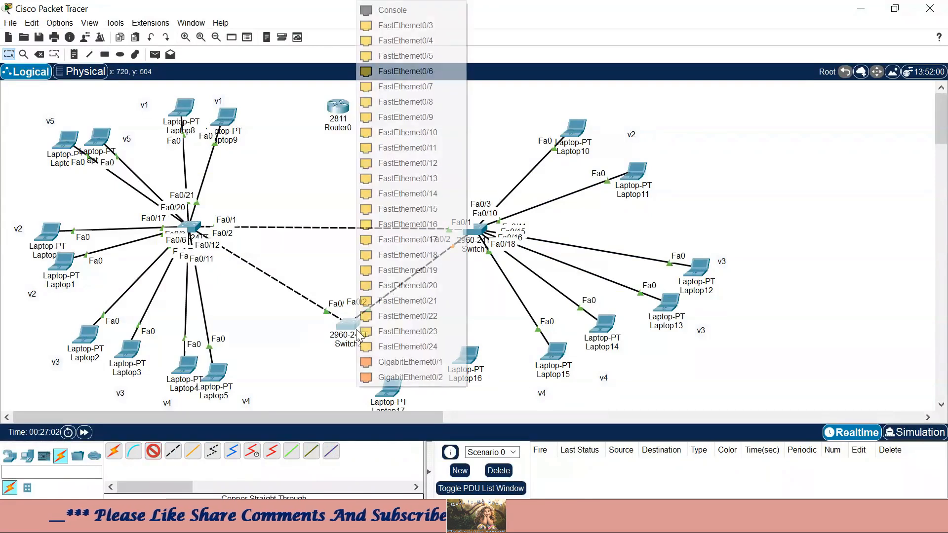
{"action": "left_click", "coordinate": [434, 27]}
{"action": "left_click", "coordinate": [465, 358]}
{"action": "left_click", "coordinate": [494, 375]}
{"action": "left_click", "coordinate": [533, 279]}
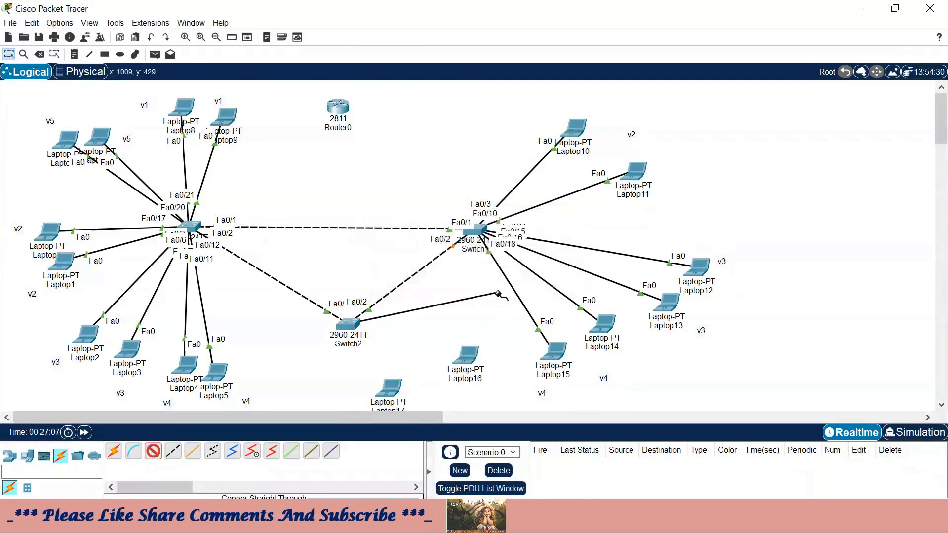
{"action": "left_click", "coordinate": [466, 356]}
{"action": "left_click", "coordinate": [513, 414]}
- Cable Laptop17's FastEthernet0 to Switch2 Fa0/12 with copper straight-through
{"action": "left_click", "coordinate": [154, 451]}
{"action": "left_click", "coordinate": [348, 325]}
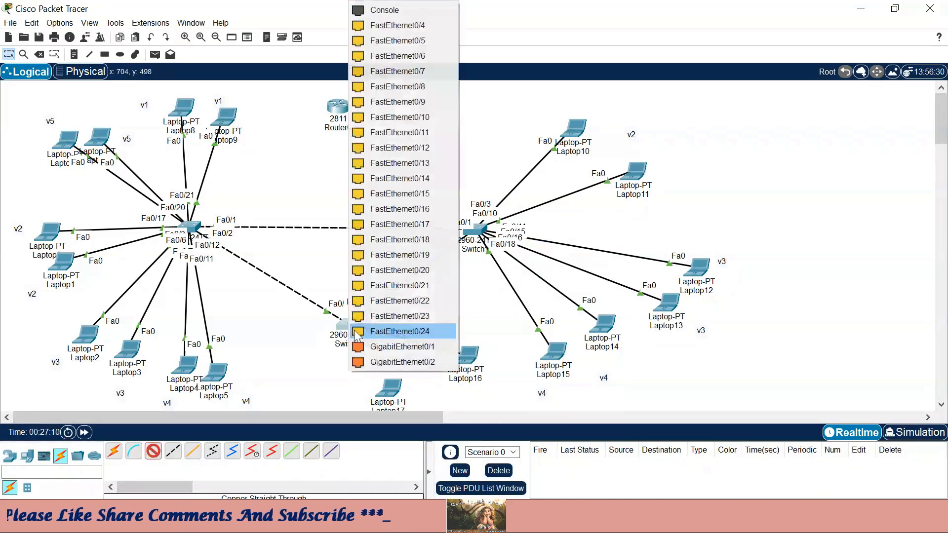
{"action": "left_click", "coordinate": [418, 150]}
{"action": "left_click", "coordinate": [389, 388]}
{"action": "left_click", "coordinate": [418, 444]}
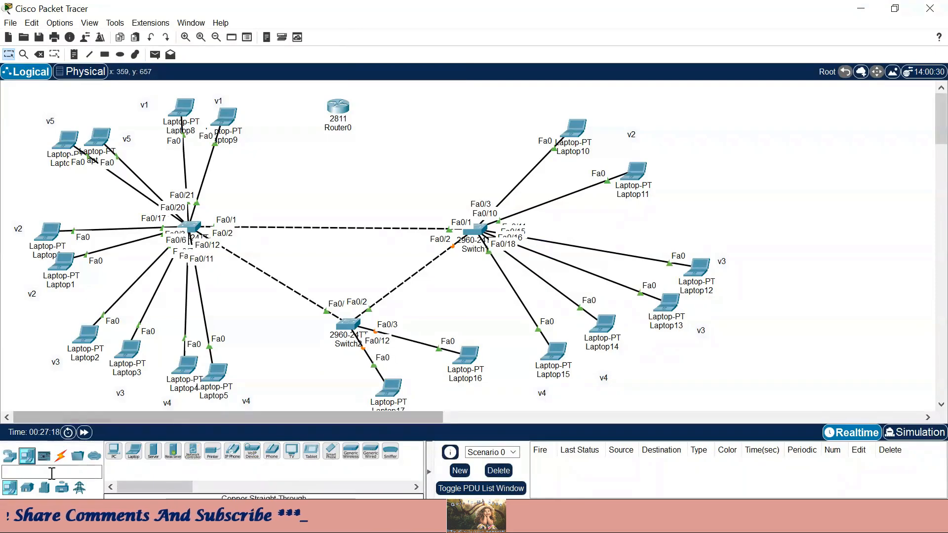
- Add Laptop18 and Laptop19, and cable Laptop18 to Switch2 Fa0/17
{"action": "left_click", "coordinate": [133, 450]}
{"action": "left_click", "coordinate": [283, 383]}
{"action": "left_click", "coordinate": [134, 451]}
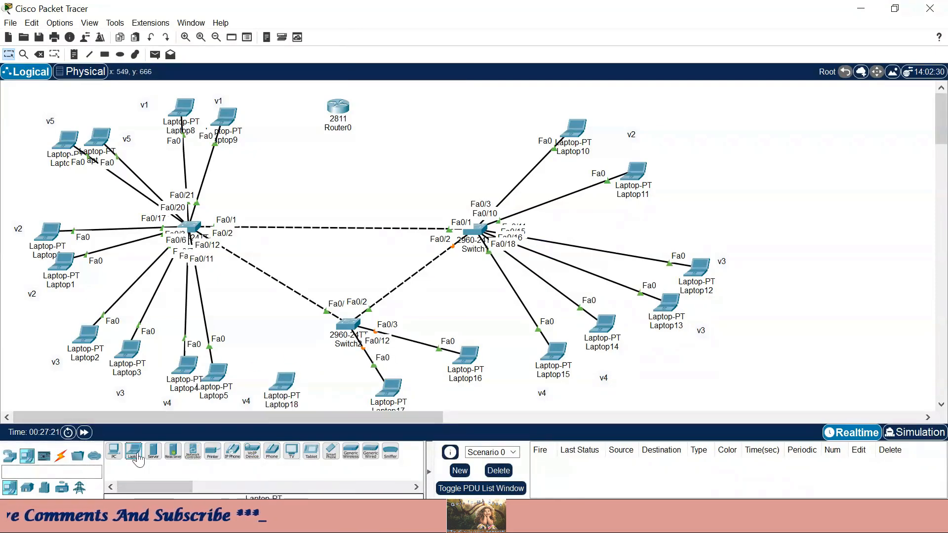
{"action": "left_click", "coordinate": [320, 383]}
{"action": "left_click", "coordinate": [61, 455]}
{"action": "left_click", "coordinate": [153, 450]}
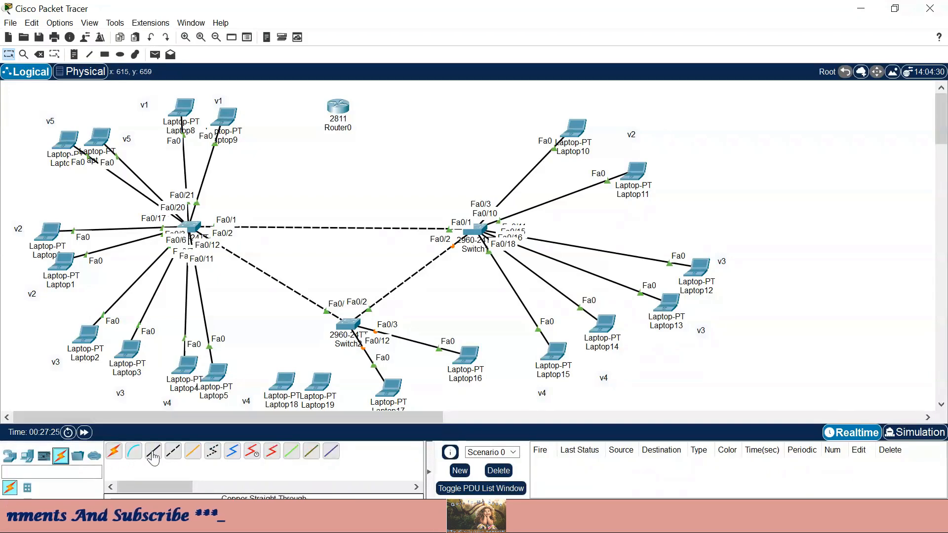
{"action": "left_click", "coordinate": [347, 325]}
{"action": "left_click", "coordinate": [408, 209]}
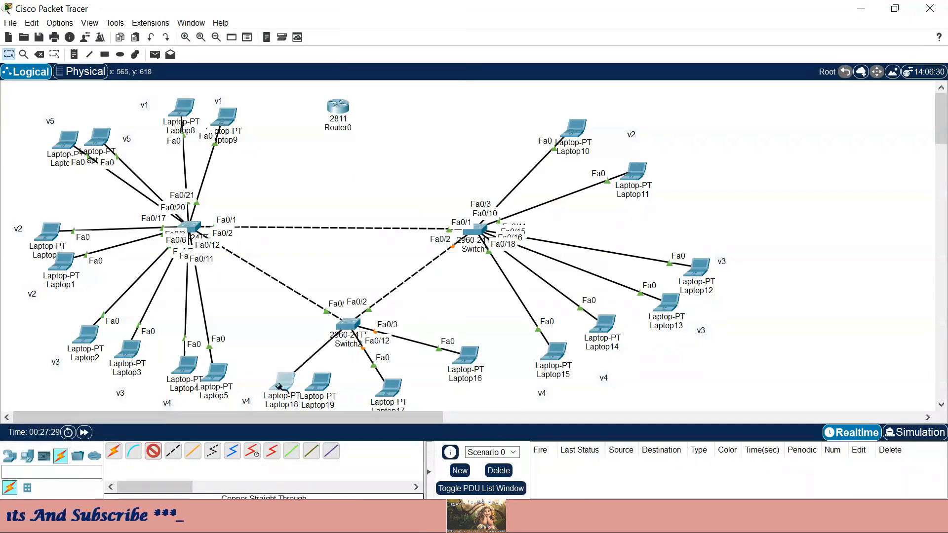
{"action": "left_click", "coordinate": [283, 382]}
{"action": "left_click", "coordinate": [306, 390]}
- Cable Laptop19's Fa0 to Switch2 Fa0/18 with copper straight-through
{"action": "left_click", "coordinate": [153, 451]}
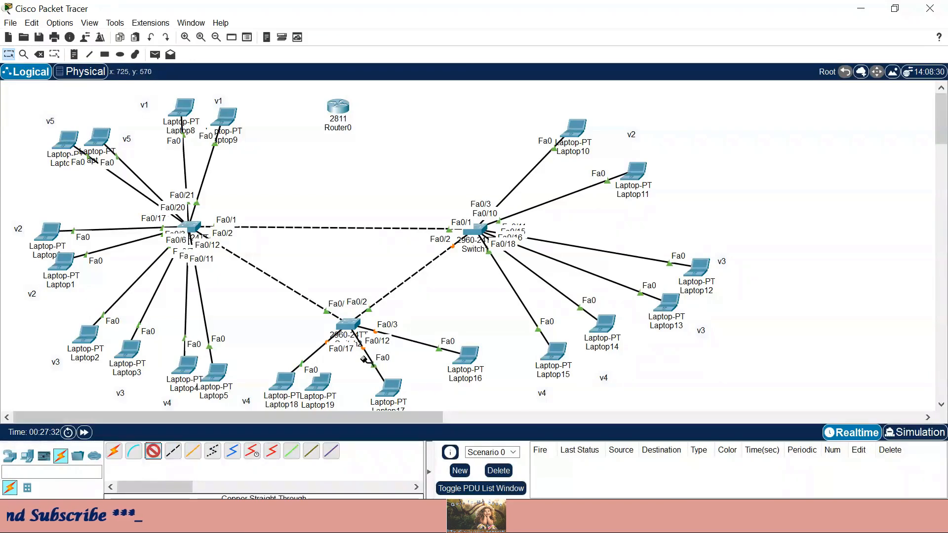
{"action": "left_click", "coordinate": [347, 324]}
{"action": "left_click", "coordinate": [434, 209]}
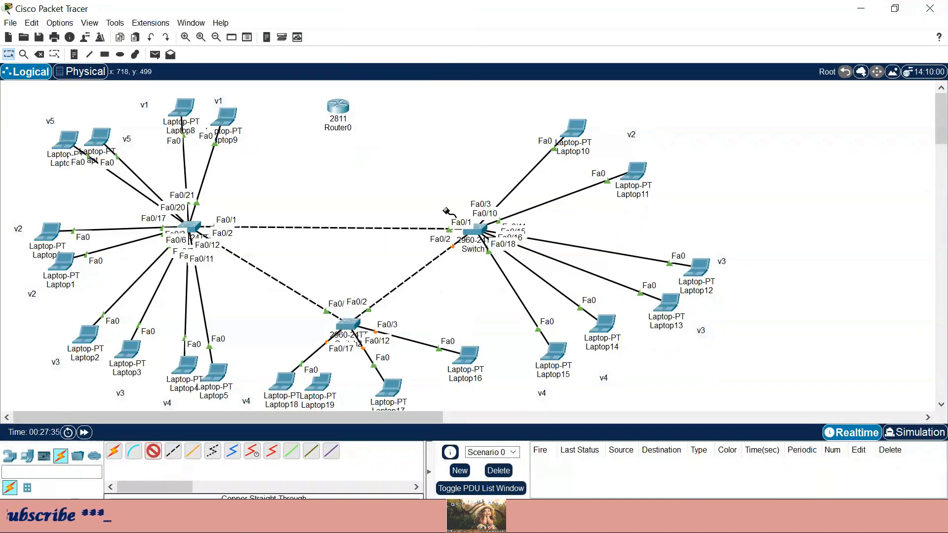
{"action": "left_click", "coordinate": [322, 383]}
{"action": "left_click", "coordinate": [371, 433]}
- Label Laptop16 and Laptop17 'v5' and Laptop18 and Laptop19 'v1' with notes
{"action": "key", "text": "n"}
{"action": "scroll", "coordinate": [376, 334], "scroll_direction": "down", "scroll_amount": 2}
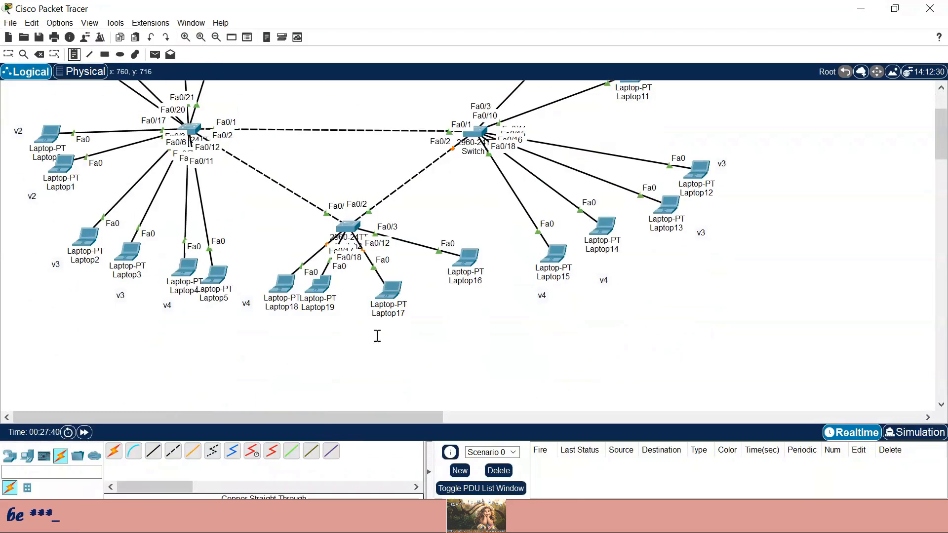
{"action": "left_click", "coordinate": [444, 291]}
{"action": "type", "text": "v5"}
{"action": "left_click", "coordinate": [369, 330]}
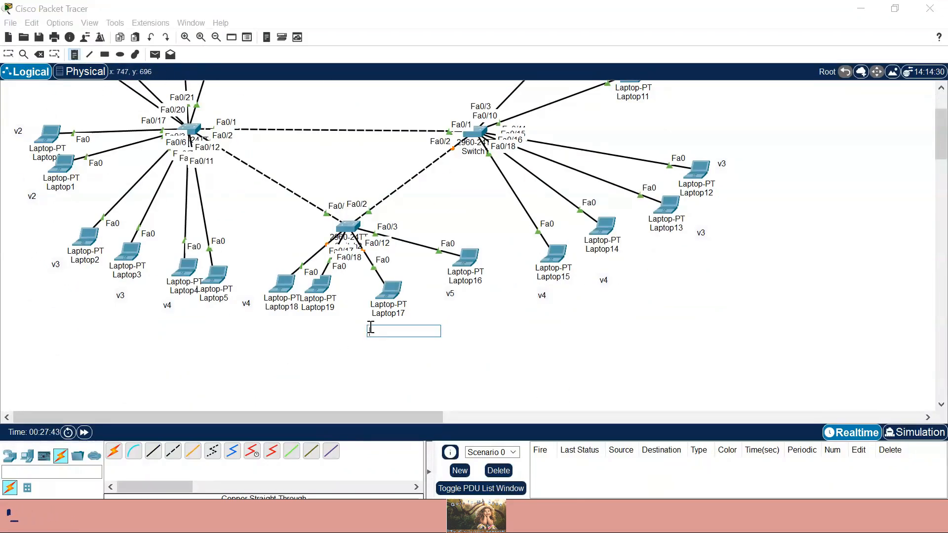
{"action": "type", "text": "v5"}
{"action": "left_click", "coordinate": [263, 330]}
{"action": "type", "text": "v1"}
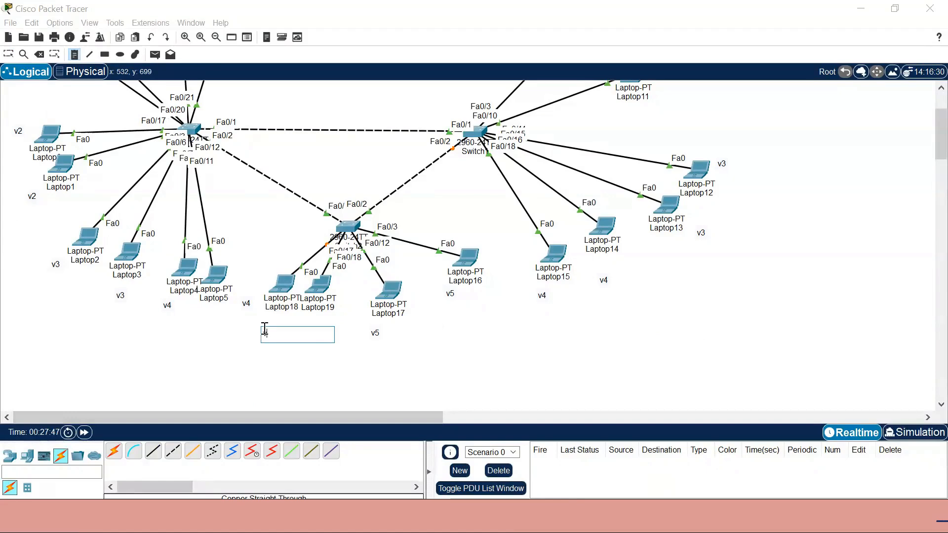
{"action": "left_click", "coordinate": [322, 313]}
{"action": "type", "text": "v1"}
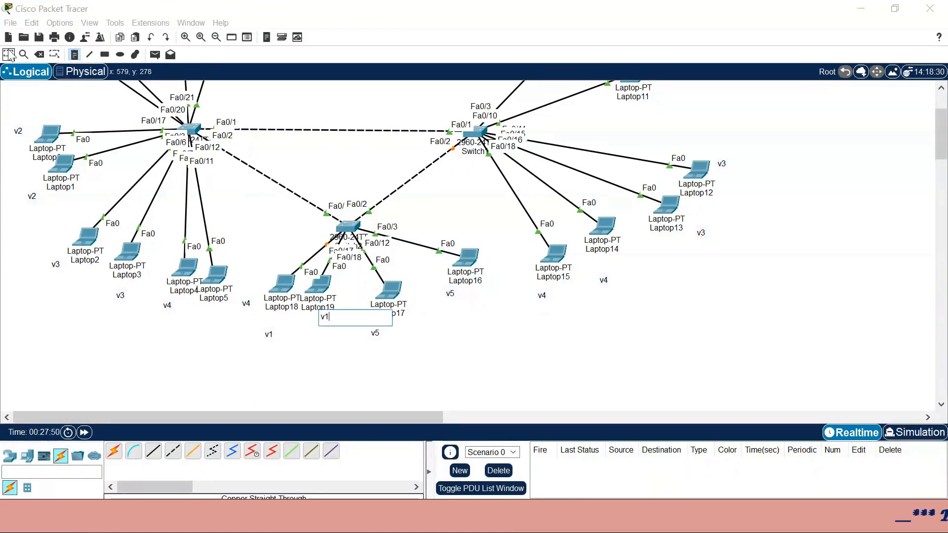
{"action": "left_click", "coordinate": [9, 55]}
{"action": "left_click_drag", "start_coordinate": [942, 129], "coordinate": [943, 111]}
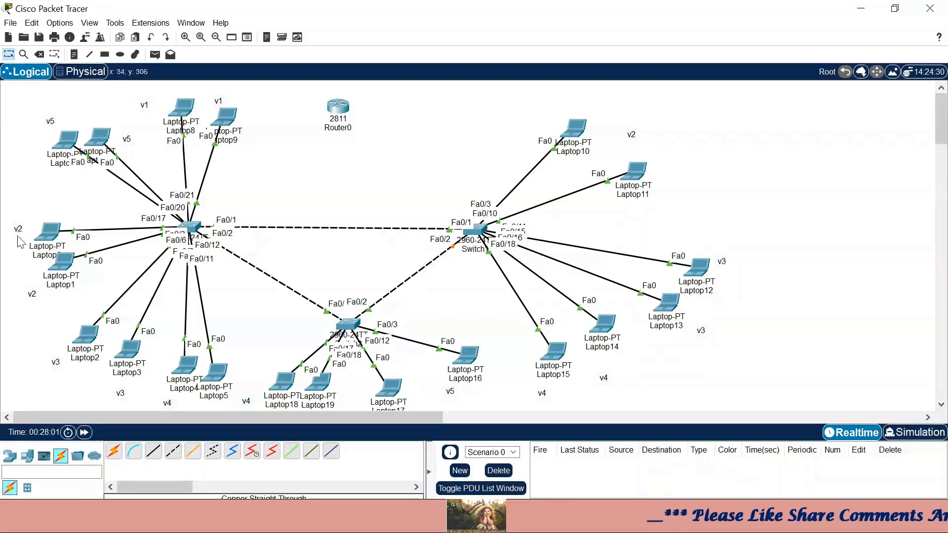
{"action": "left_click_drag", "start_coordinate": [29, 200], "coordinate": [41, 303]}
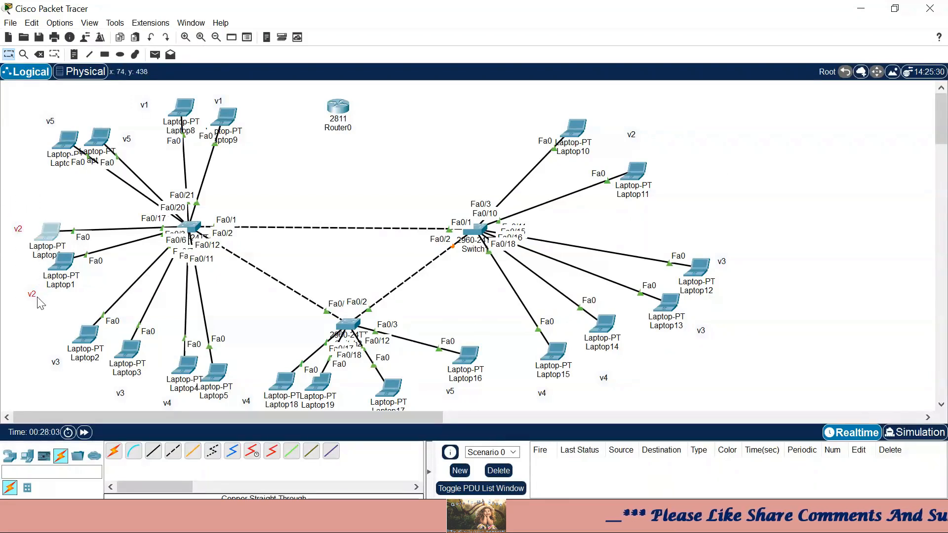
{"action": "left_click_drag", "start_coordinate": [546, 94], "coordinate": [693, 231]}
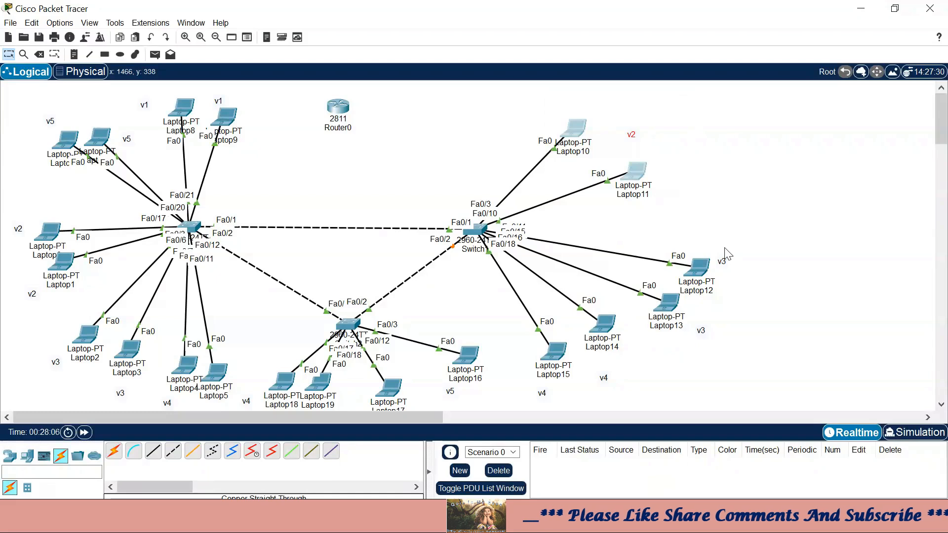
{"action": "left_click_drag", "start_coordinate": [14, 198], "coordinate": [89, 304]}
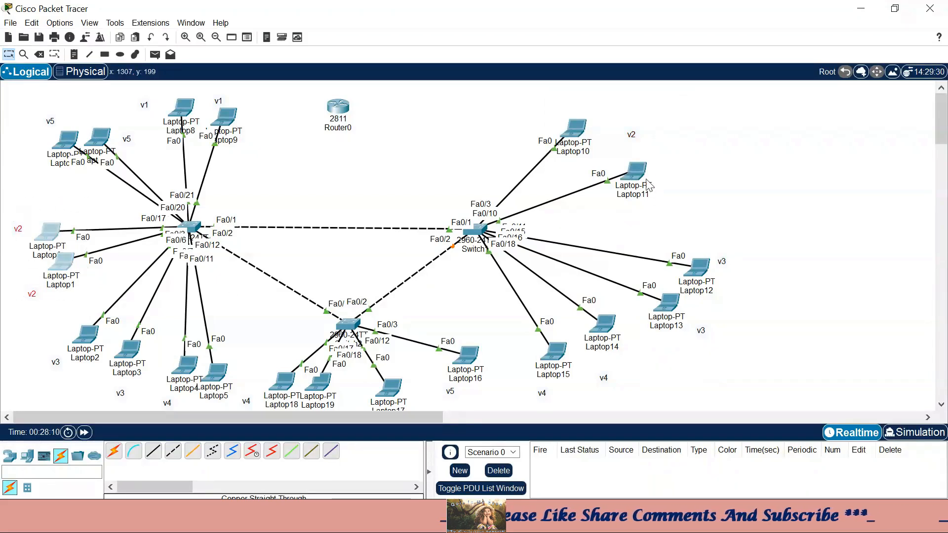
{"action": "left_click_drag", "start_coordinate": [545, 107], "coordinate": [689, 234]}
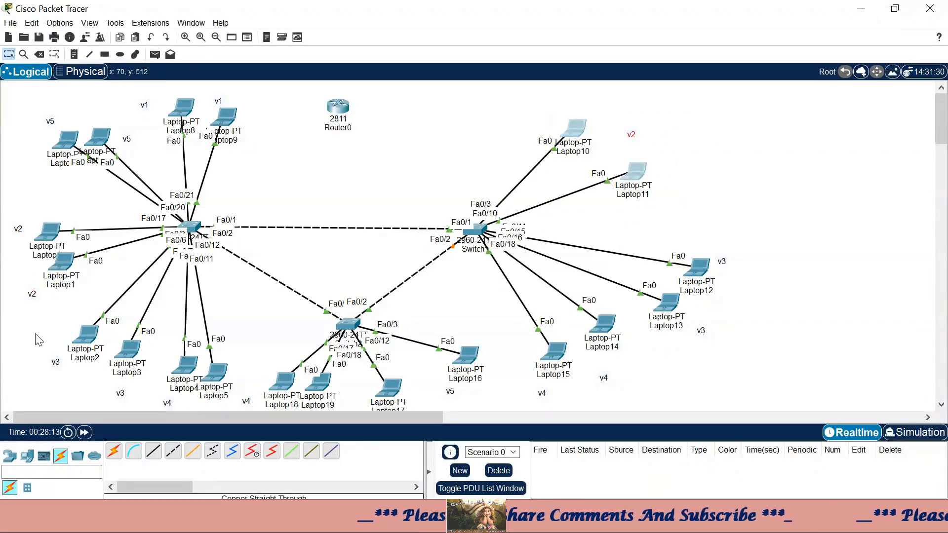
{"action": "left_click_drag", "start_coordinate": [34, 334], "coordinate": [157, 402]}
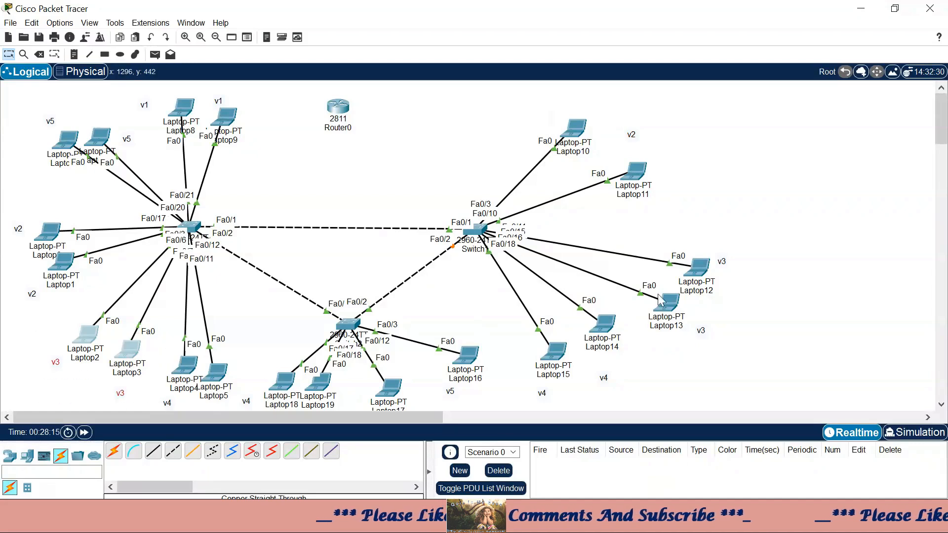
{"action": "left_click_drag", "start_coordinate": [684, 231], "coordinate": [698, 356]}
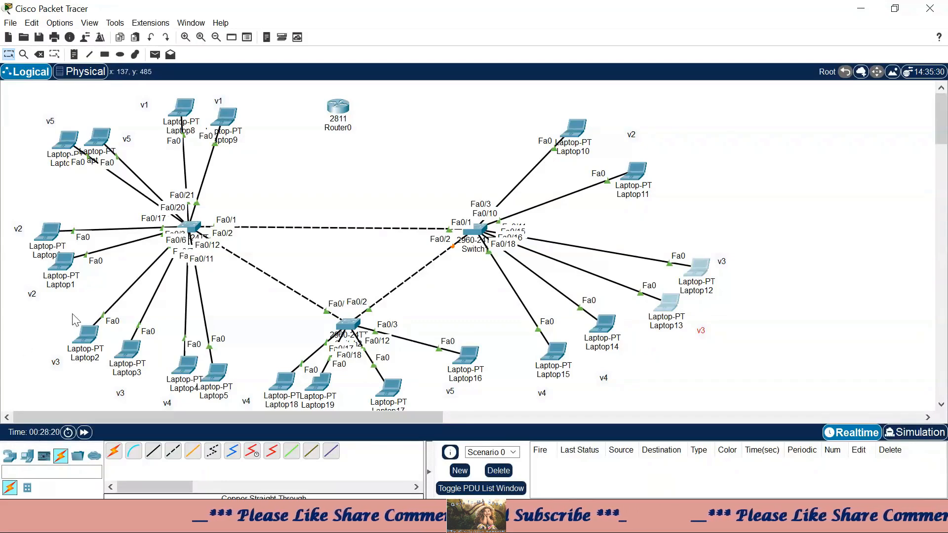
{"action": "left_click_drag", "start_coordinate": [33, 210], "coordinate": [56, 316]}
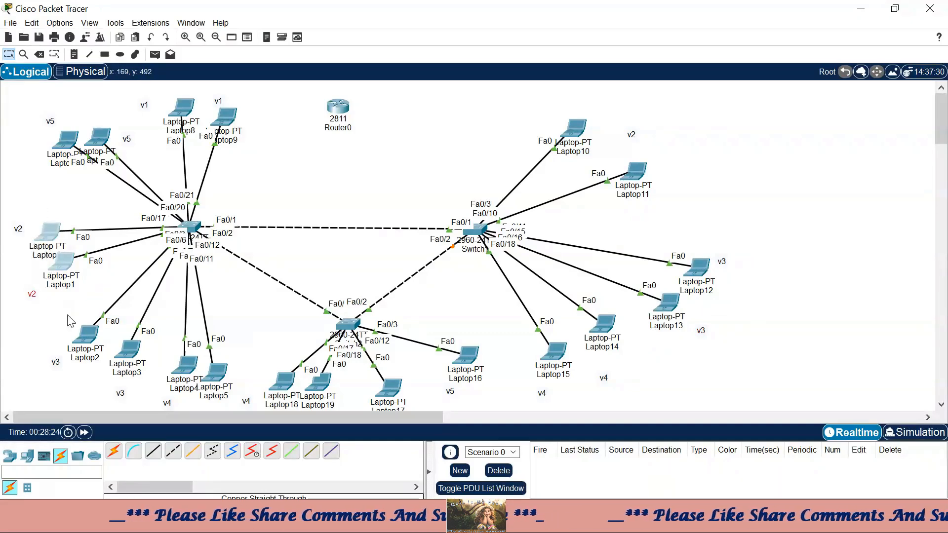
{"action": "left_click_drag", "start_coordinate": [38, 104], "coordinate": [140, 187]}
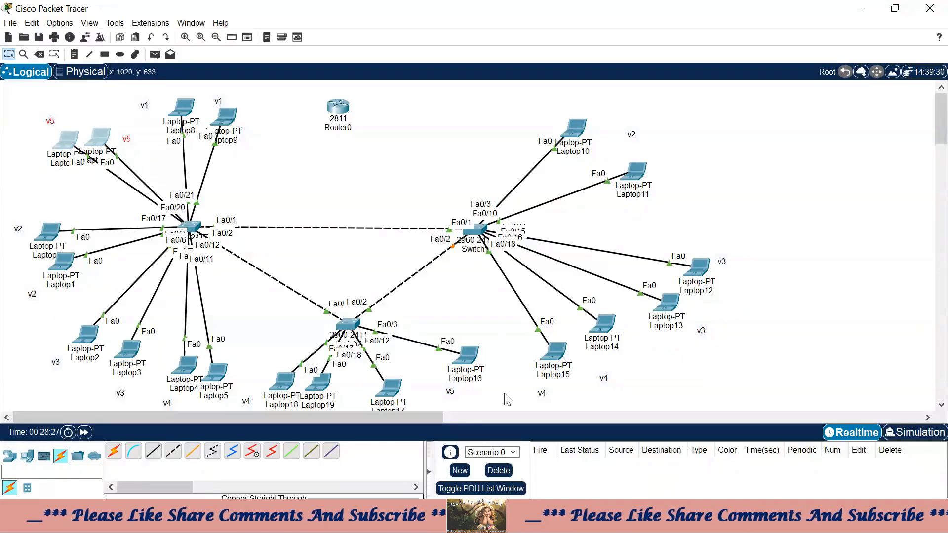
{"action": "left_click_drag", "start_coordinate": [490, 326], "coordinate": [395, 416]}
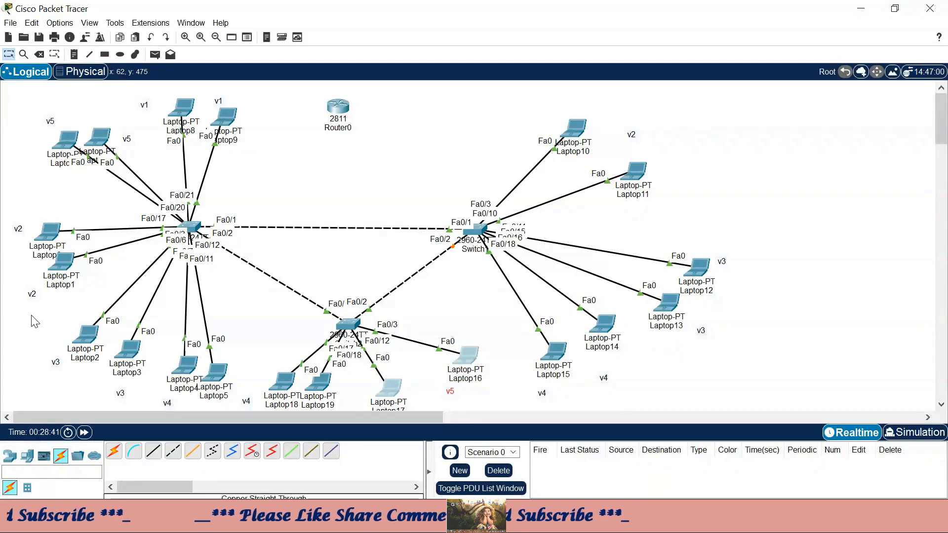
{"action": "left_click", "coordinate": [331, 104]}
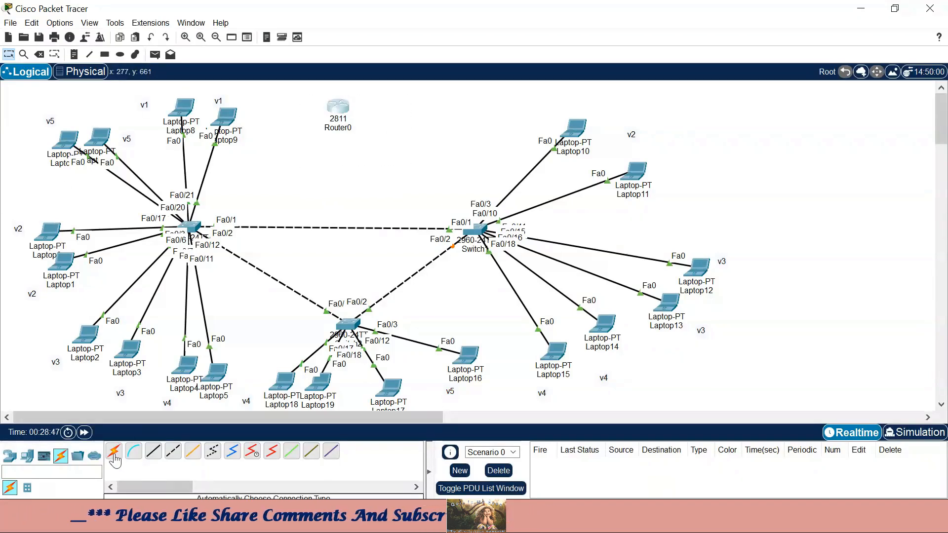
- Cable Router0 Fa0/0 to the left switch's Fa0/4 and move Router0 up-right
{"action": "left_click", "coordinate": [154, 451]}
{"action": "left_click", "coordinate": [335, 112]}
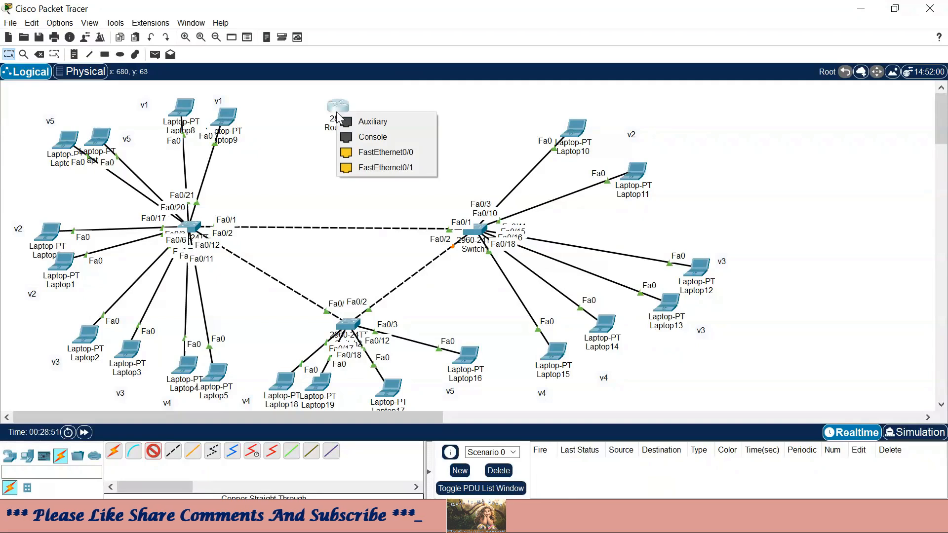
{"action": "left_click", "coordinate": [376, 157]}
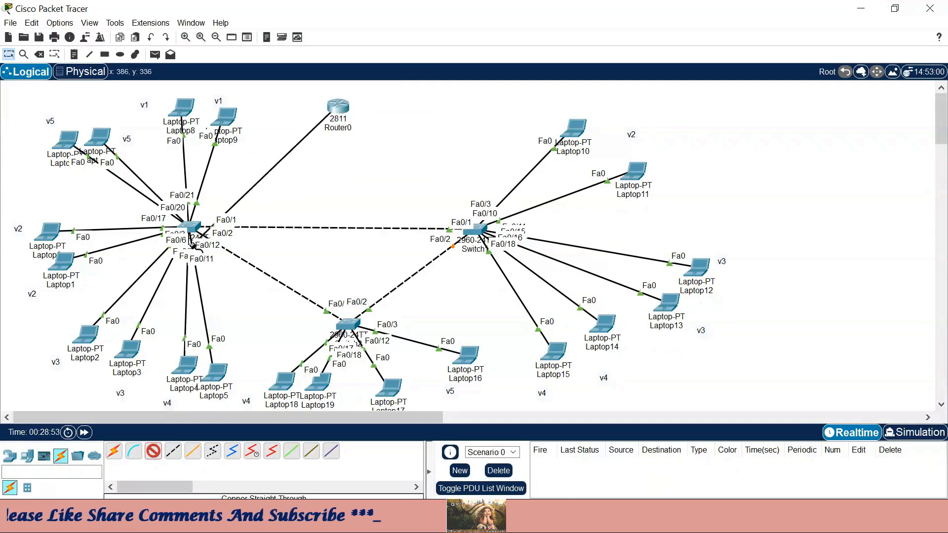
{"action": "left_click", "coordinate": [192, 228]}
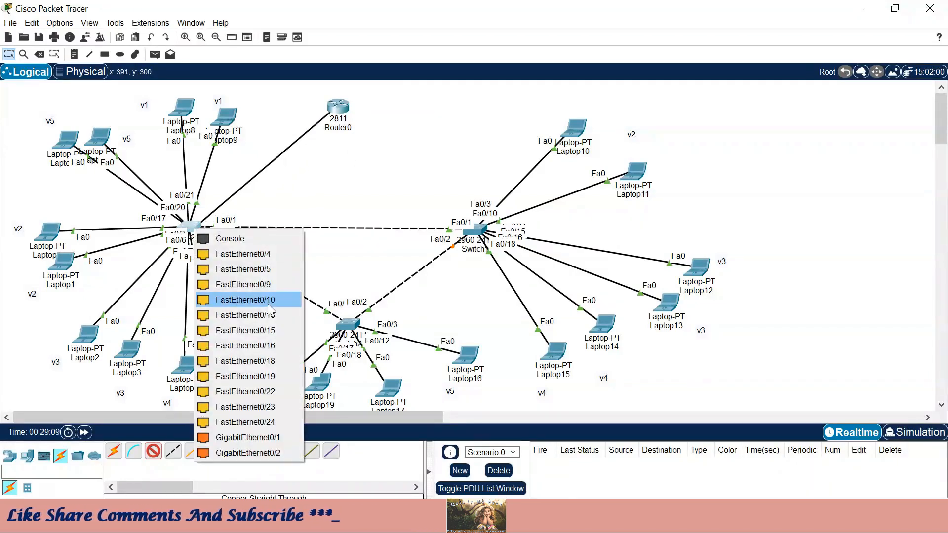
{"action": "left_click", "coordinate": [267, 257]}
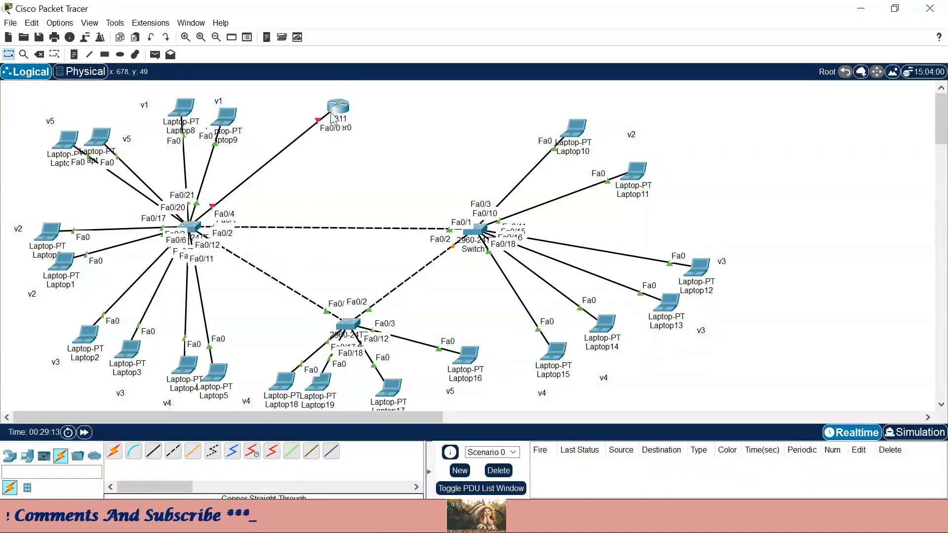
{"action": "left_click_drag", "start_coordinate": [338, 106], "coordinate": [431, 91]}
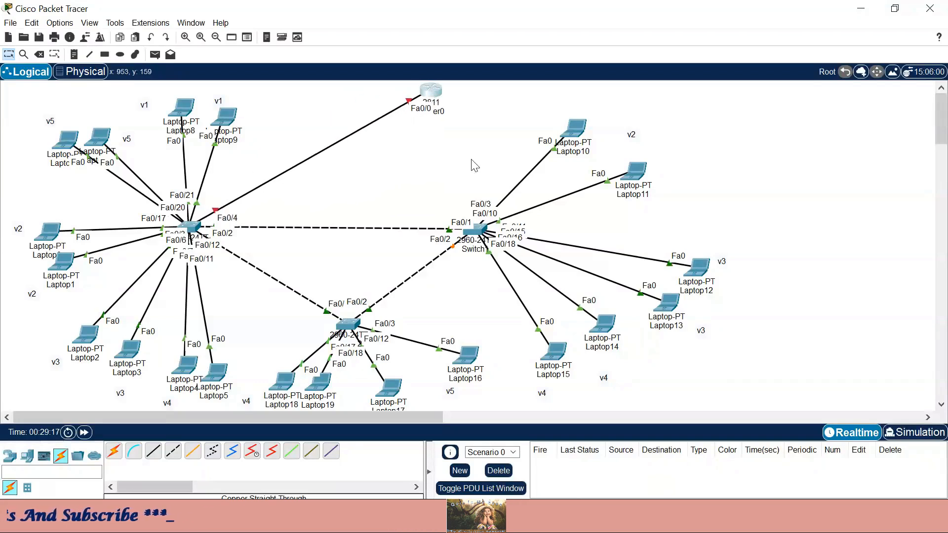
- Reconnect the router cable to the left switch's Fa0/4 and shift Router0 further right
{"action": "left_click", "coordinate": [217, 211]}
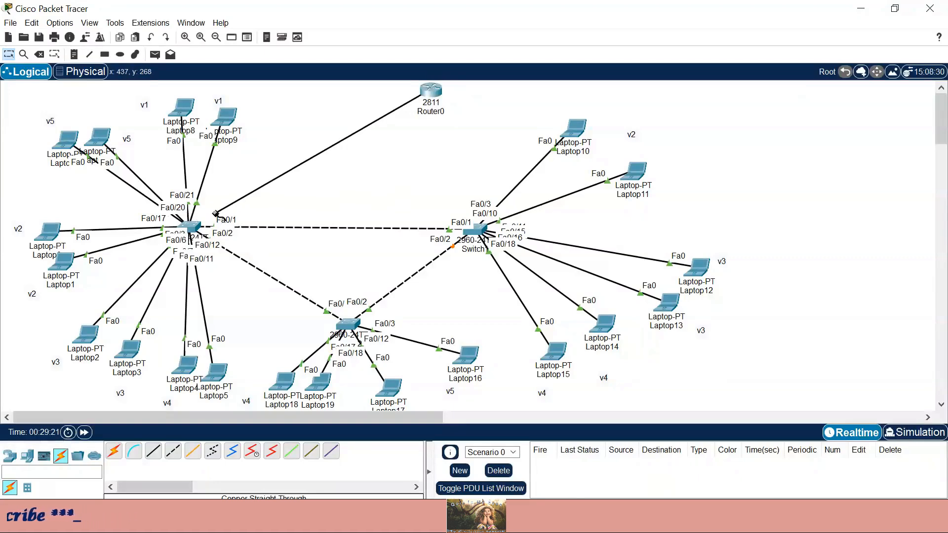
{"action": "left_click", "coordinate": [479, 231]}
{"action": "left_click", "coordinate": [552, 263]}
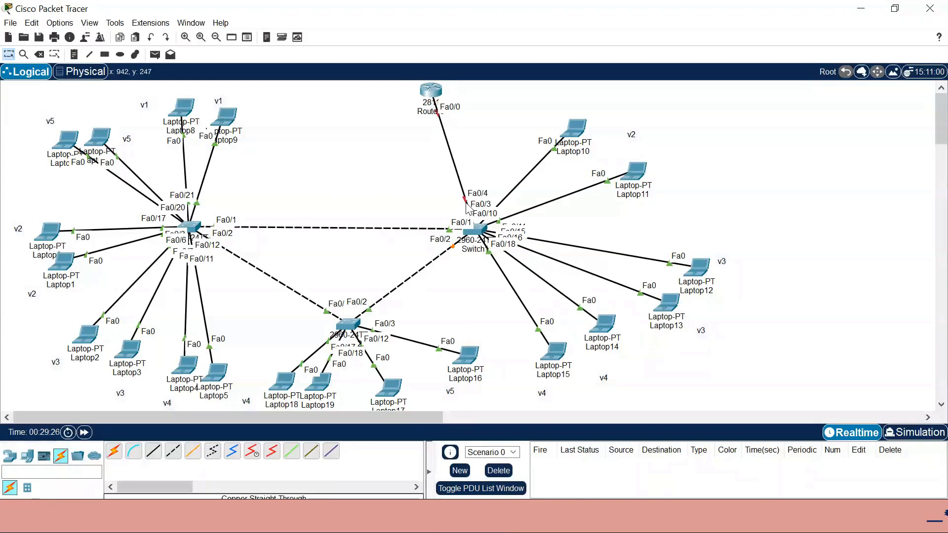
{"action": "mouse_move", "coordinate": [348, 324]}
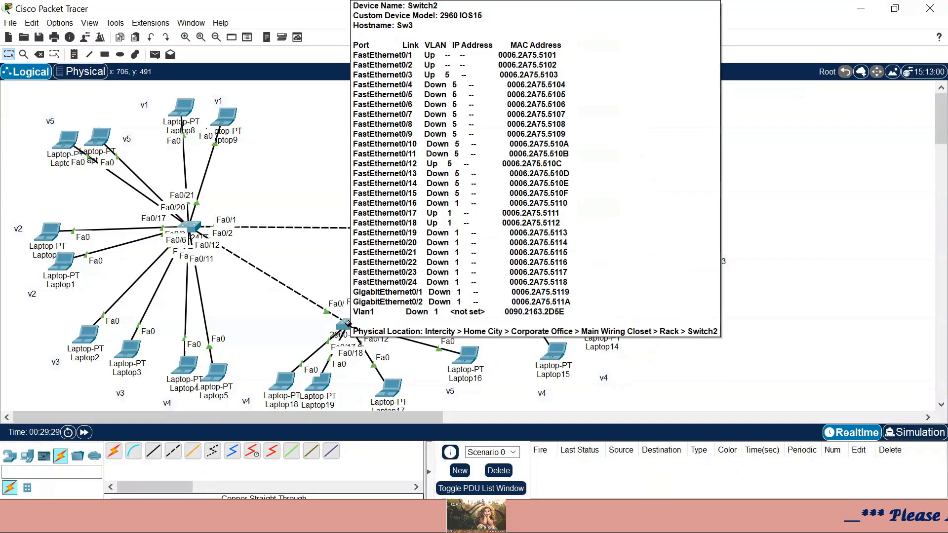
{"action": "left_click", "coordinate": [191, 227]}
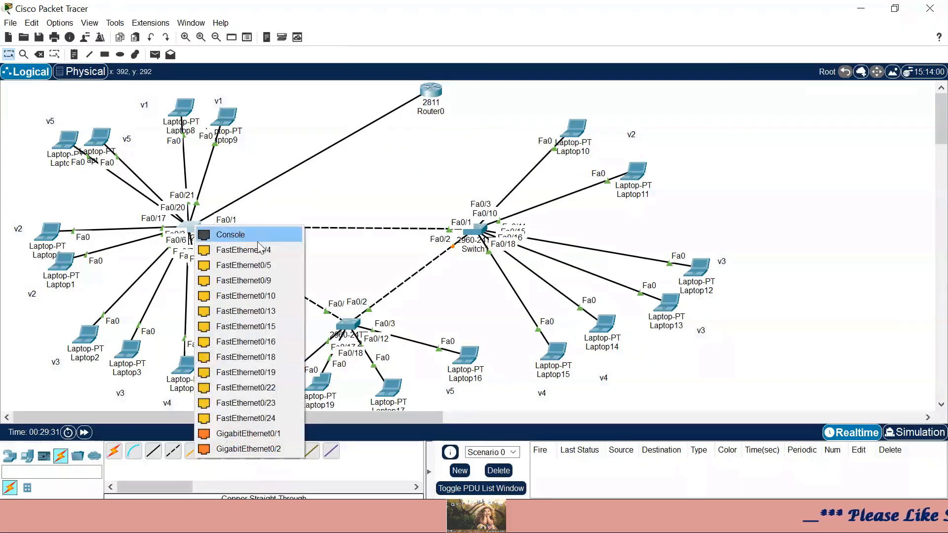
{"action": "left_click", "coordinate": [243, 250]}
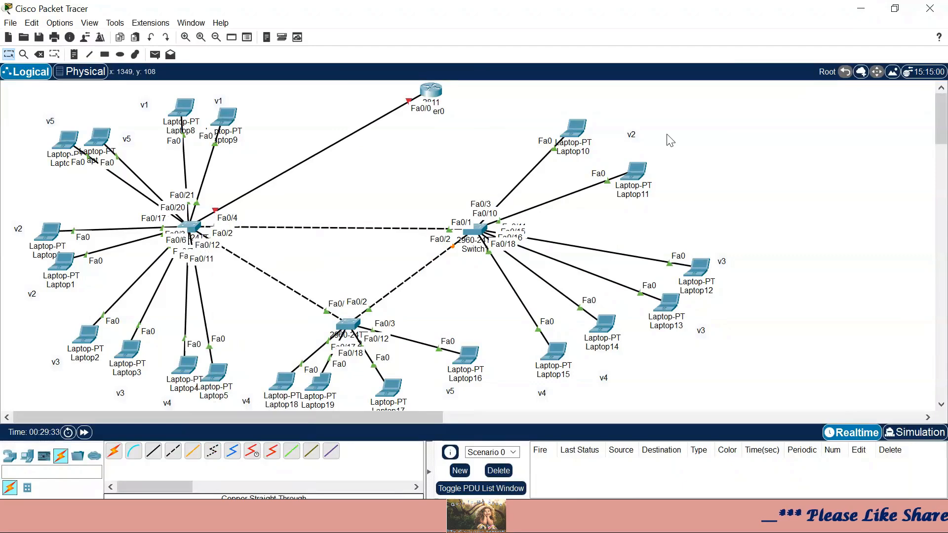
{"action": "left_click_drag", "start_coordinate": [430, 91], "coordinate": [467, 93]}
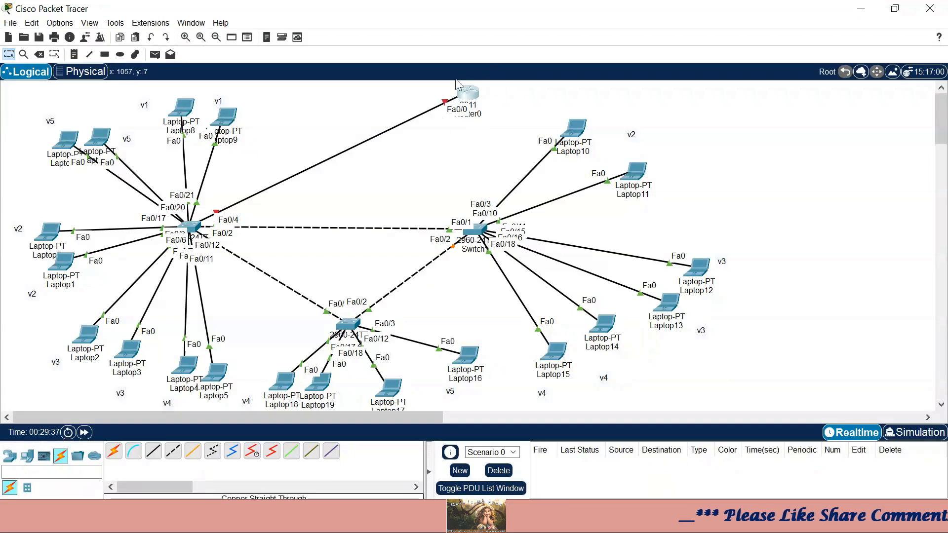
- Open Router0's CLI maximized and decline the initial configuration dialog with n
{"action": "left_click", "coordinate": [465, 103]}
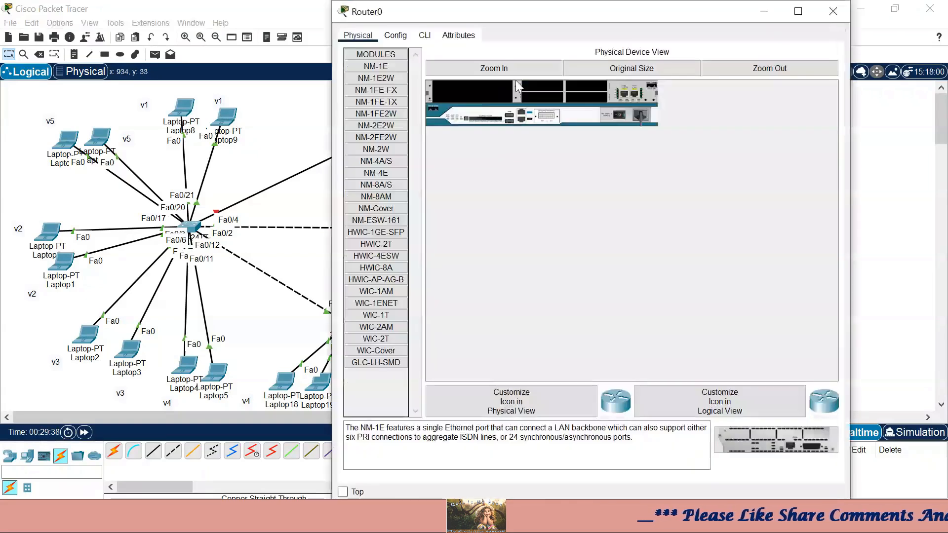
{"action": "left_click", "coordinate": [796, 11]}
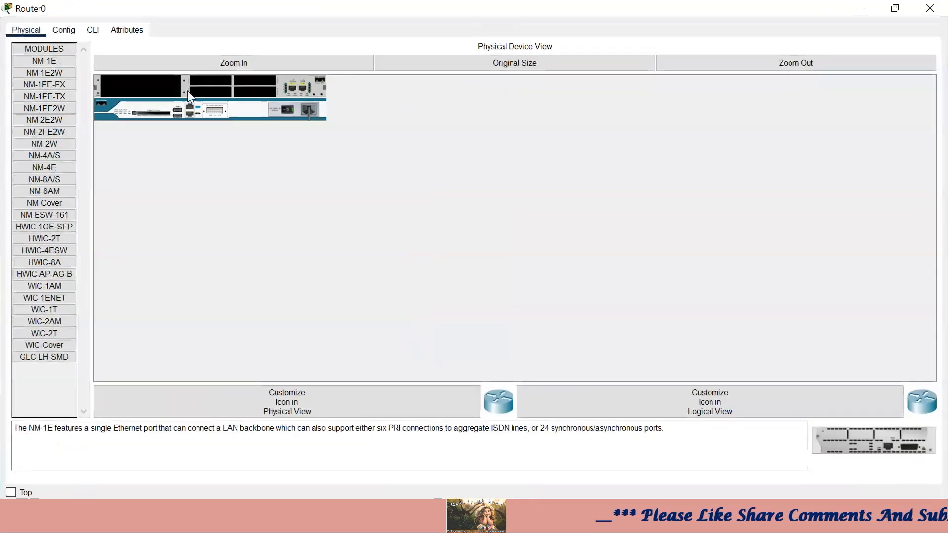
{"action": "left_click", "coordinate": [95, 31]}
{"action": "left_click", "coordinate": [605, 297]}
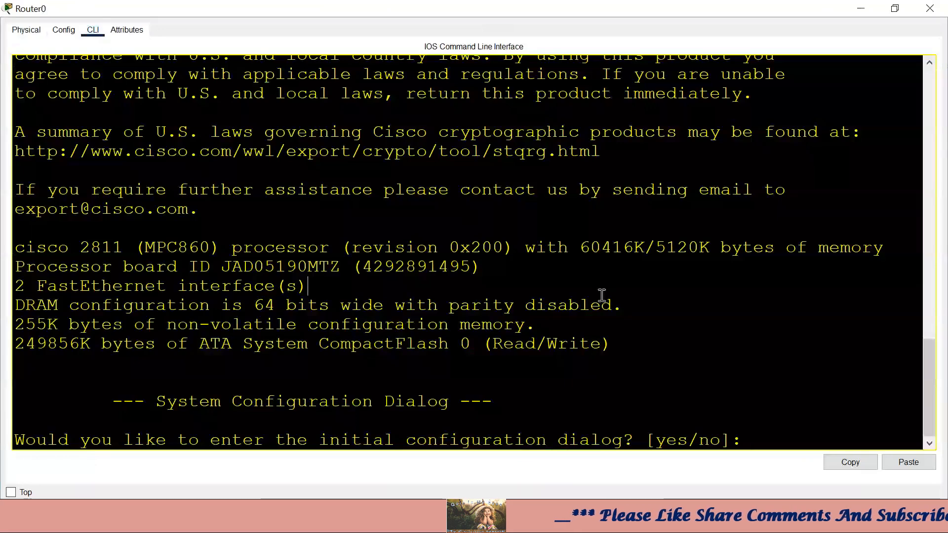
{"action": "type", "text": "n"}
{"action": "key", "text": "Return"}
{"action": "key", "text": "Return"}
{"action": "key", "text": "Return"}
- Enter configuration mode and set the router hostname to R1
{"action": "key", "text": "Return"}
{"action": "key", "text": "Return"}
{"action": "type", "text": "en"}
{"action": "key", "text": "Return"}
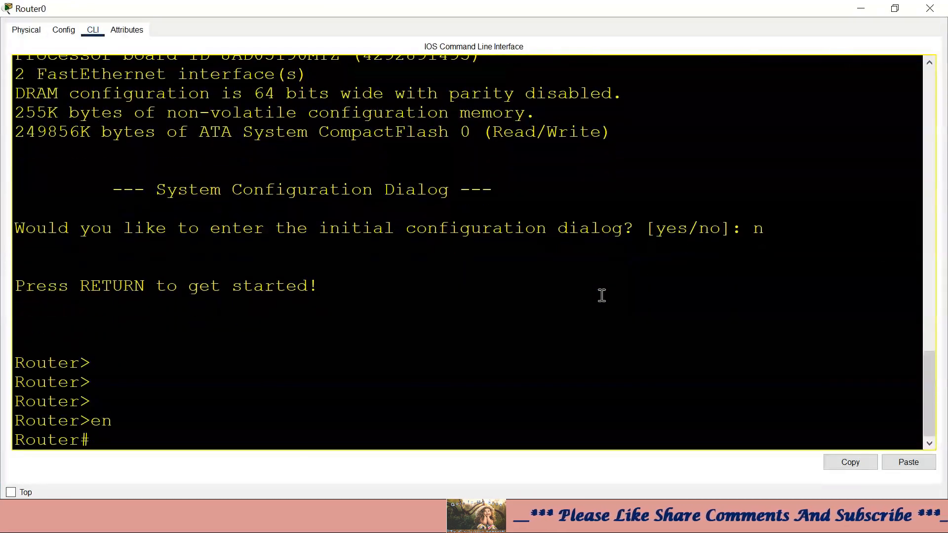
{"action": "type", "text": "conf t"}
{"action": "key", "text": "Return"}
{"action": "type", "text": "ho"}
{"action": "key", "text": "Tab"}
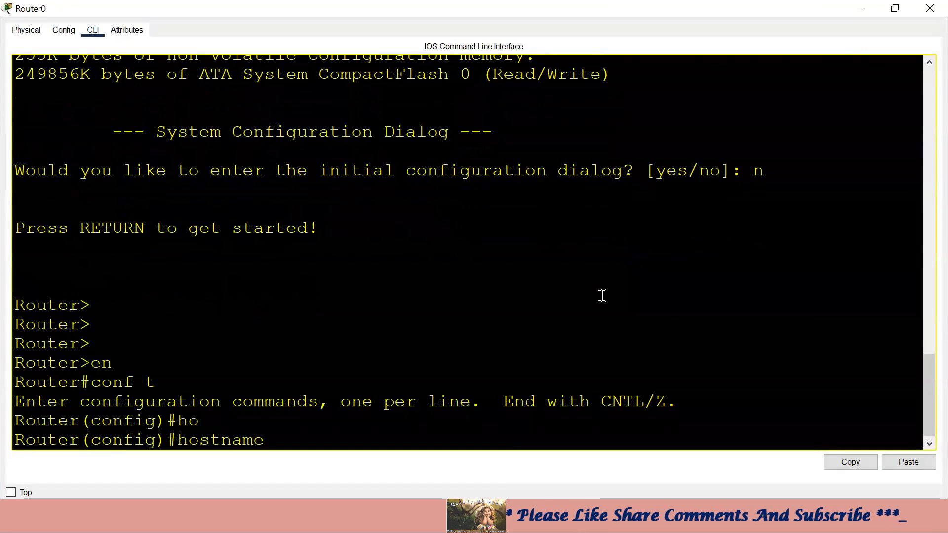
{"action": "type", "text": "R1"}
{"action": "key", "text": "Return"}
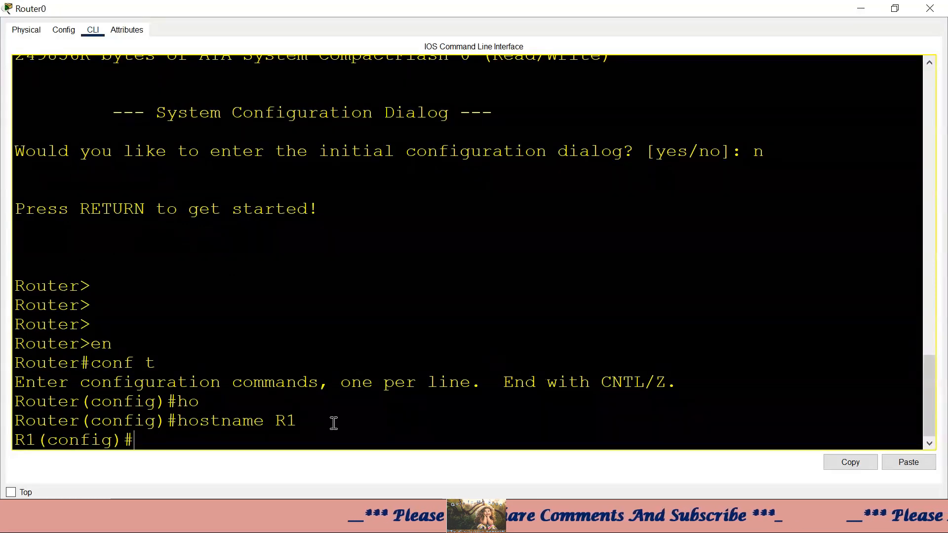
- Bring FastEthernet0/0 up with no shutdown and close the router window
{"action": "type", "text": "int"}
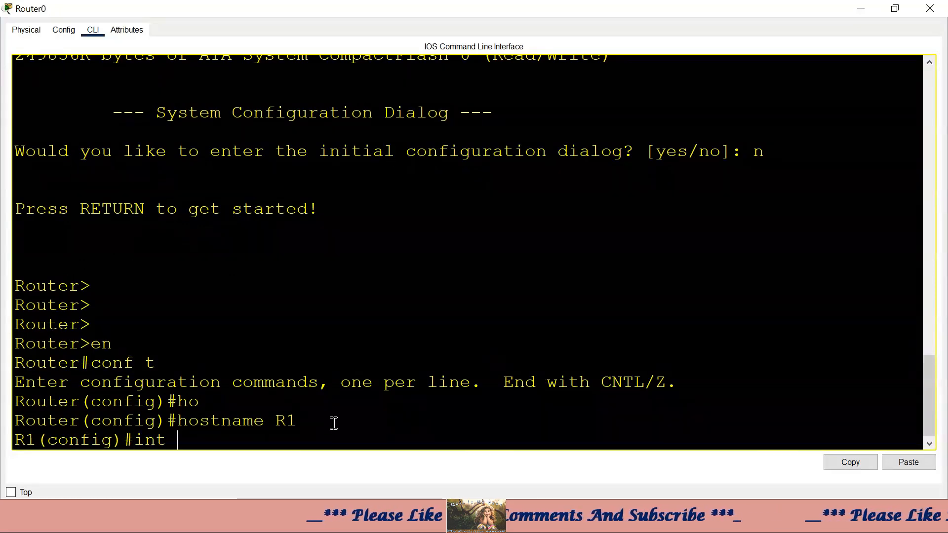
{"action": "type", "text": " f0/0"}
{"action": "key", "text": "Return"}
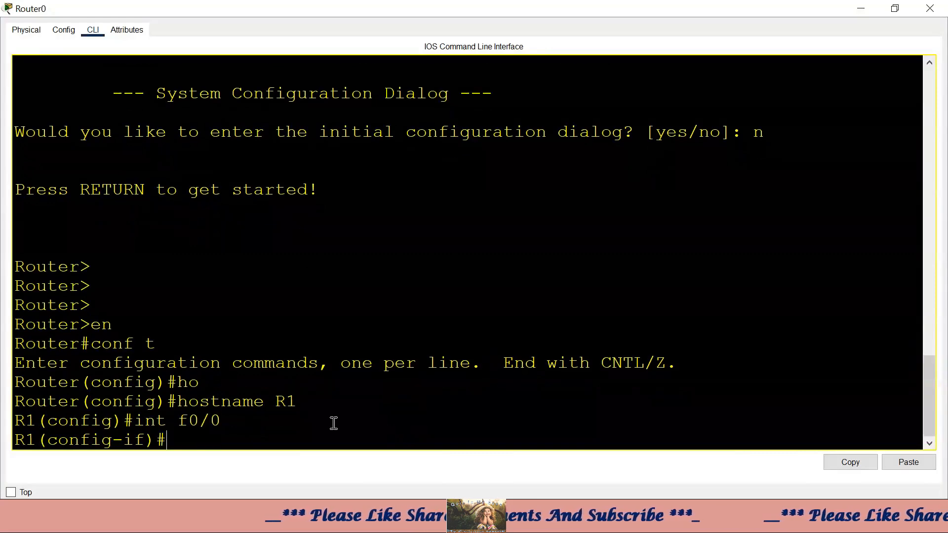
{"action": "type", "text": "no shut"}
{"action": "key", "text": "Tab"}
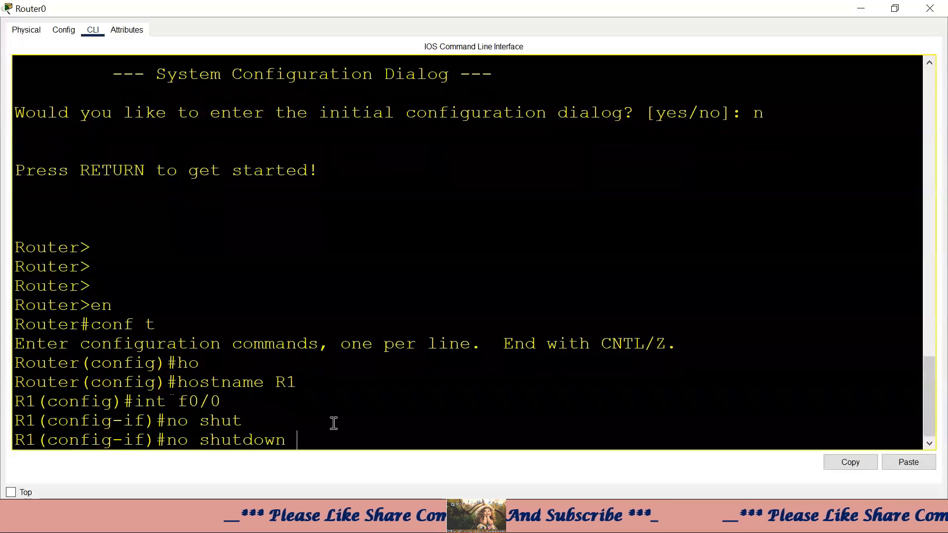
{"action": "key", "text": "Return"}
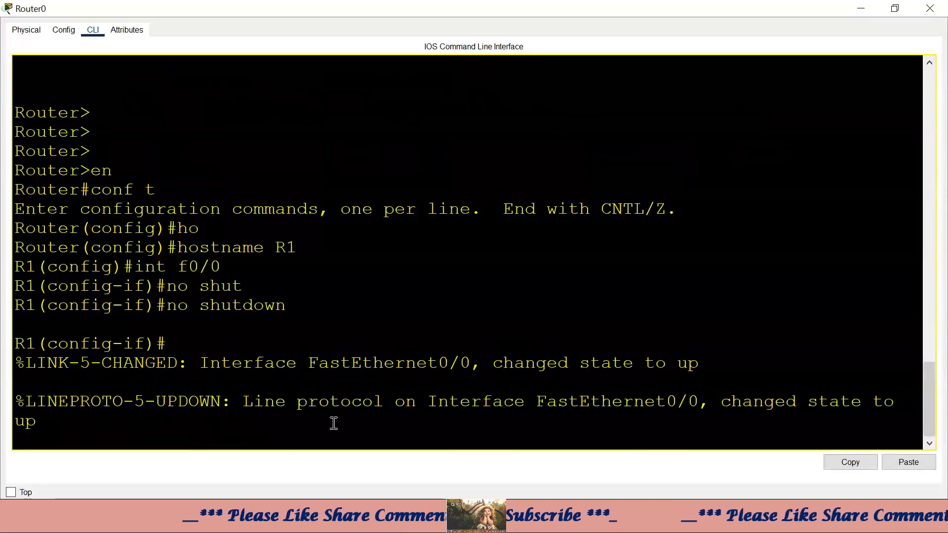
{"action": "left_click", "coordinate": [861, 9]}
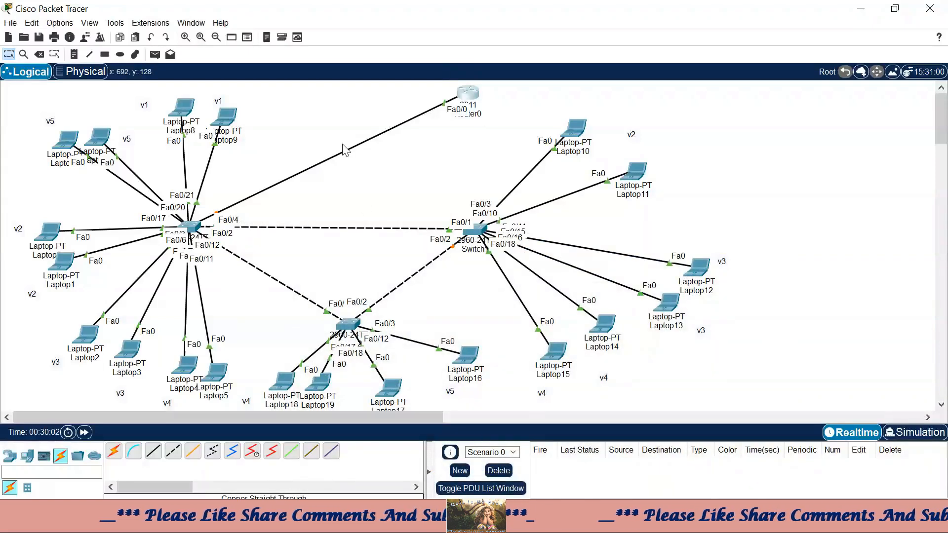
- Place a note right of the network with the VLAN 1 subnet 192.168.1.0/24
{"action": "left_click", "coordinate": [74, 54]}
{"action": "left_click", "coordinate": [739, 157]}
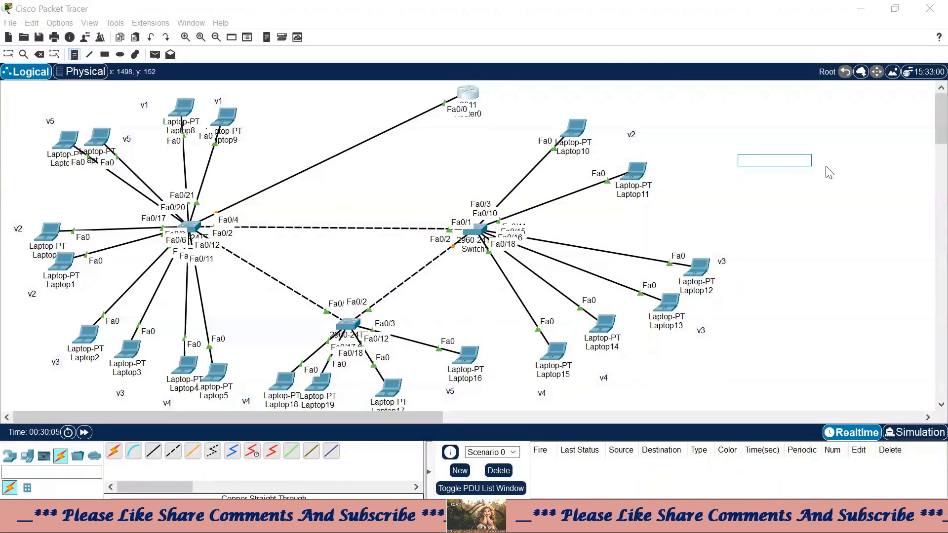
{"action": "type", "text": "vlan 1"}
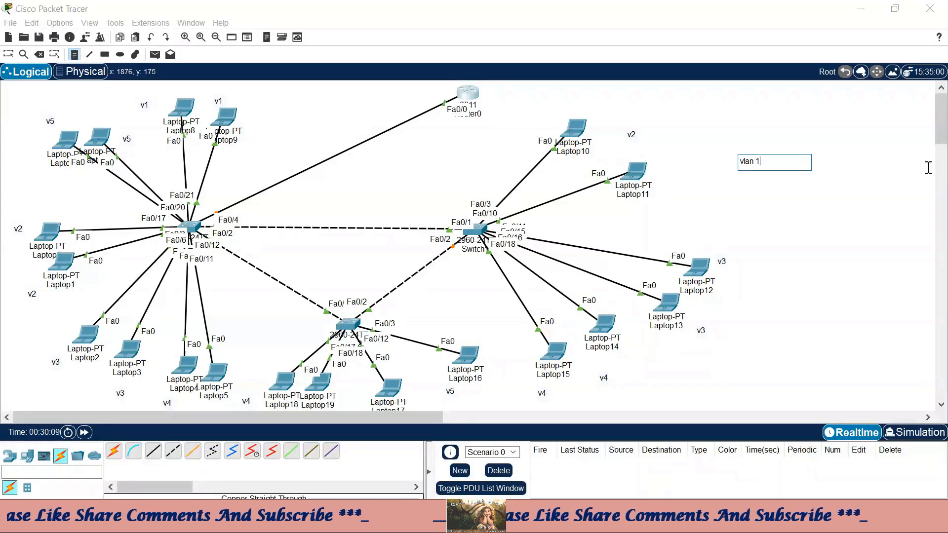
{"action": "type", "text": "=192.16"}
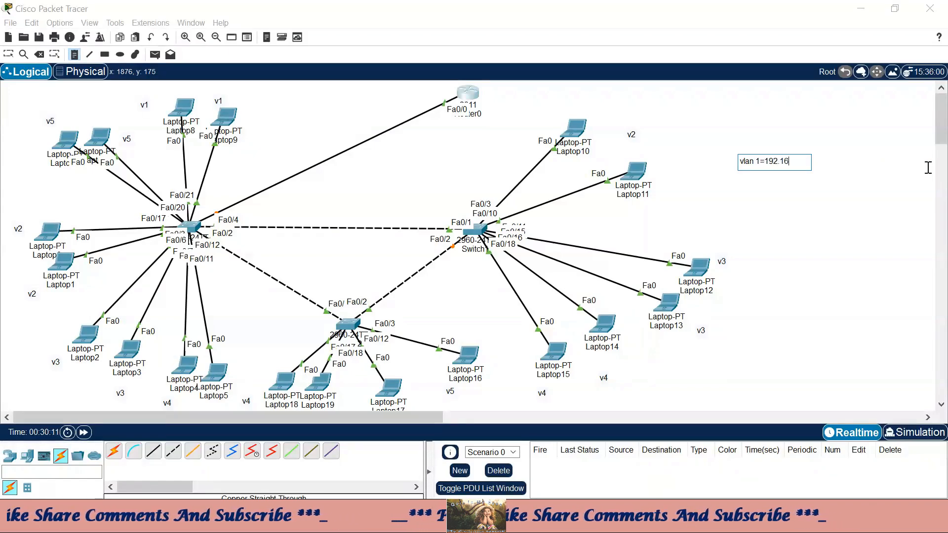
{"action": "type", "text": "8.1.0"}
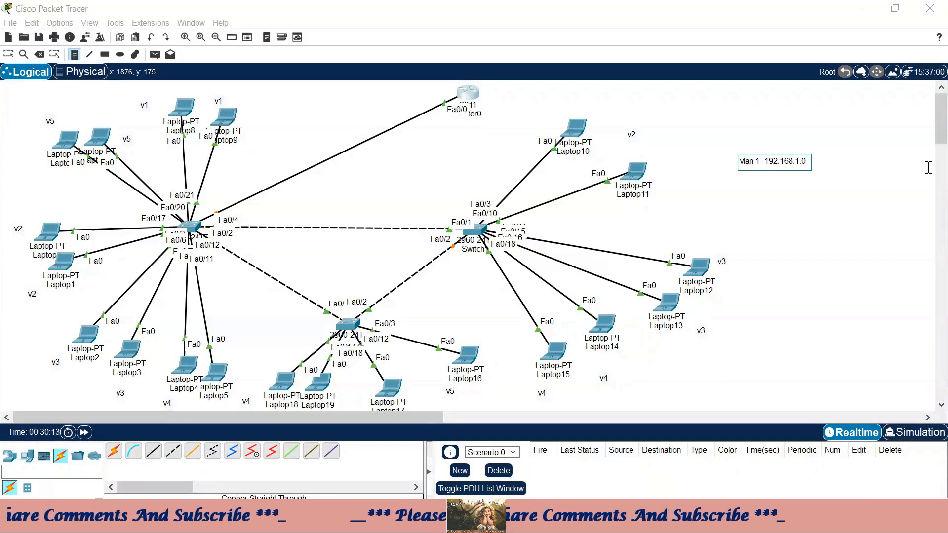
{"action": "type", "text": "/24"}
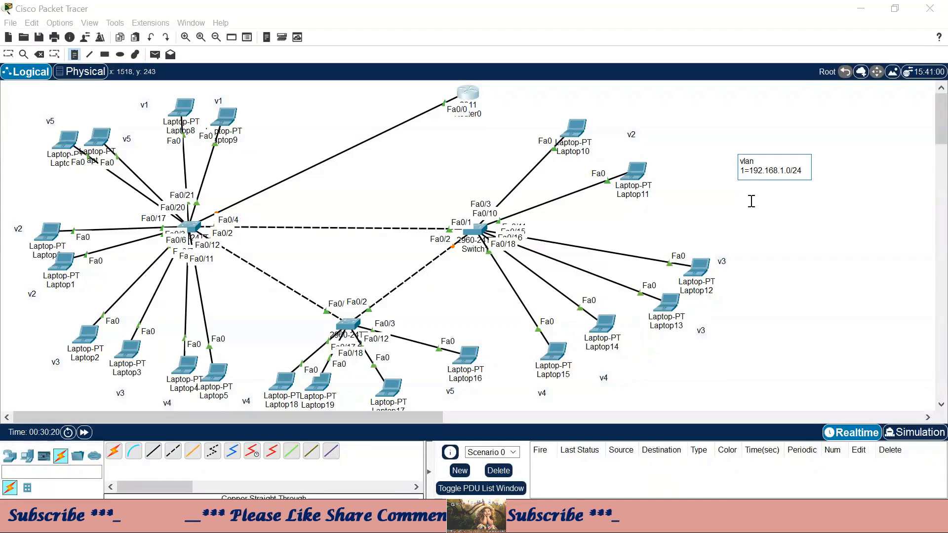
{"action": "key", "text": "BackSpace"}
{"action": "key", "text": "BackSpace"}
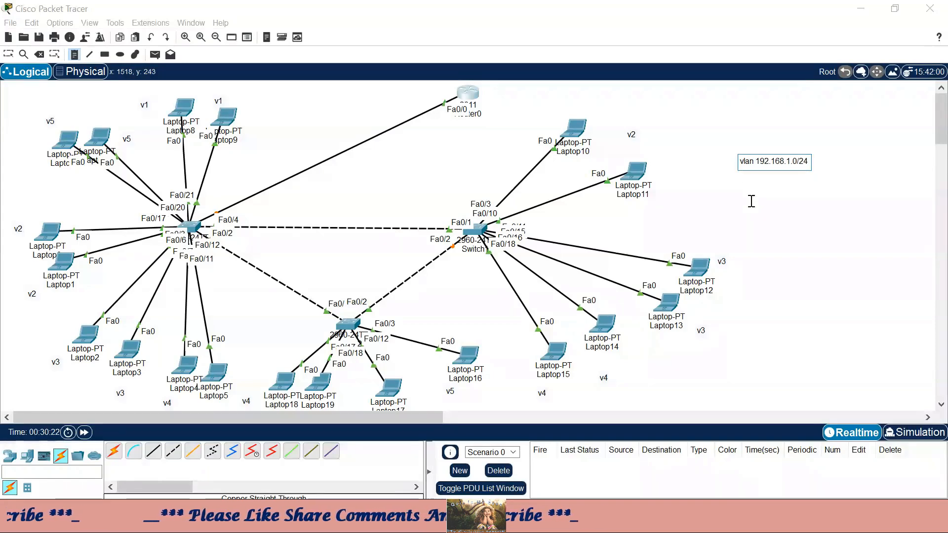
{"action": "key", "text": "Return"}
{"action": "type", "text": "1"}
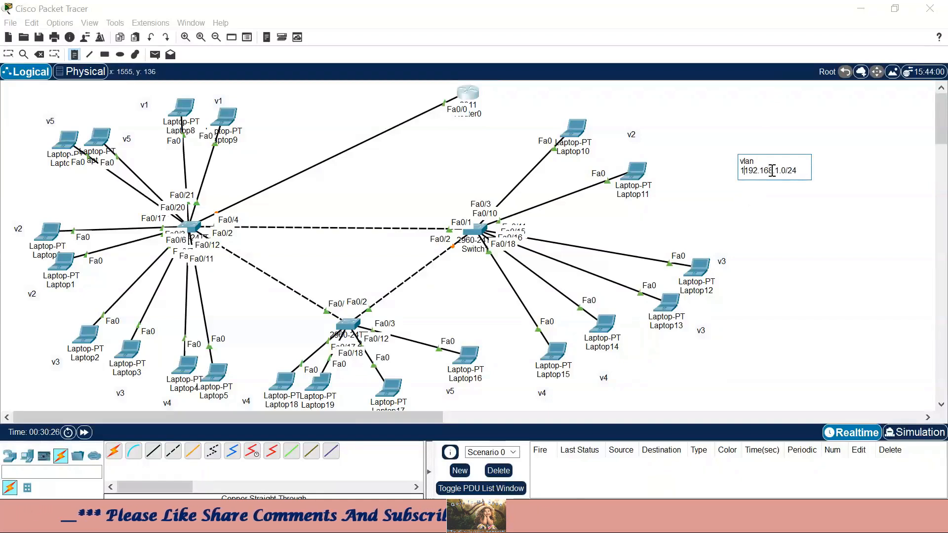
{"action": "key", "text": "BackSpace"}
{"action": "key", "text": "BackSpace"}
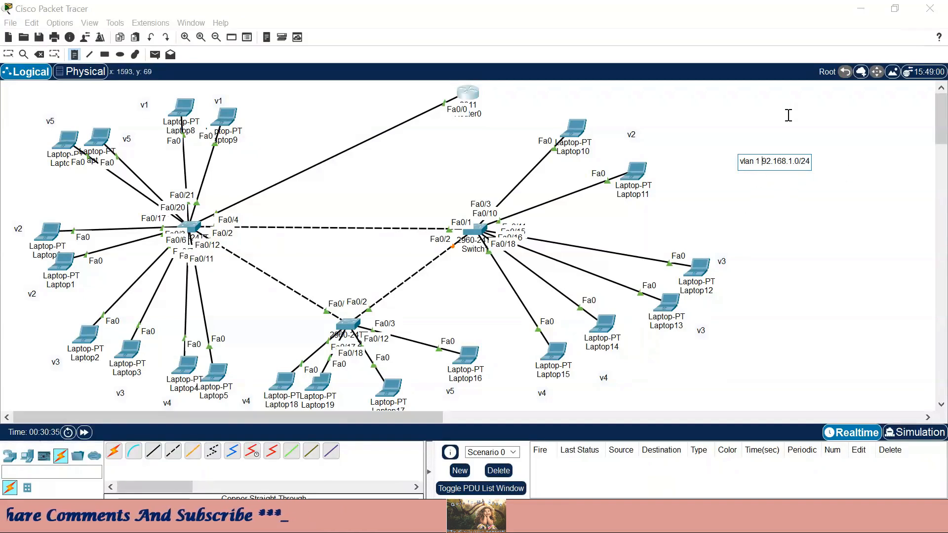
{"action": "left_click", "coordinate": [787, 118]}
- Insert a hyphen after 'vlan 1' in the note
{"action": "left_click", "coordinate": [810, 163]}
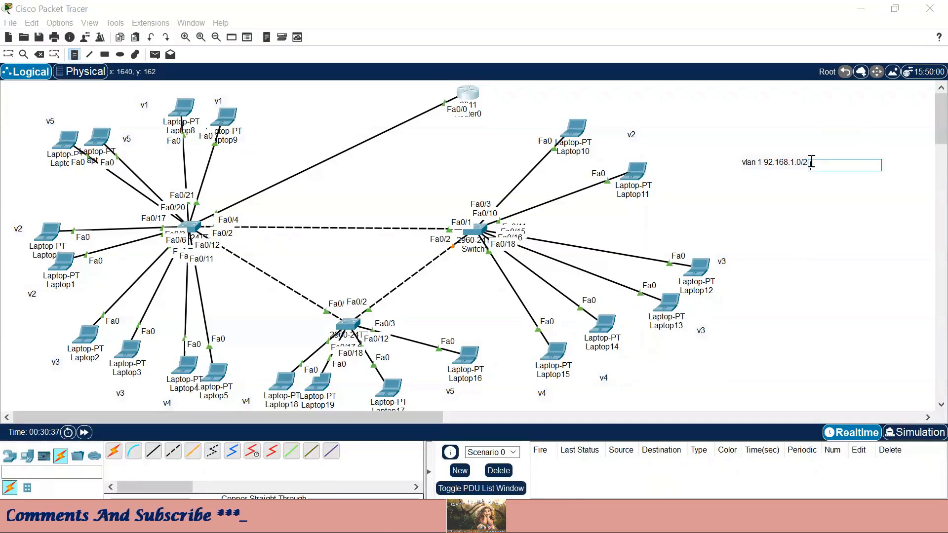
{"action": "left_click", "coordinate": [8, 54]}
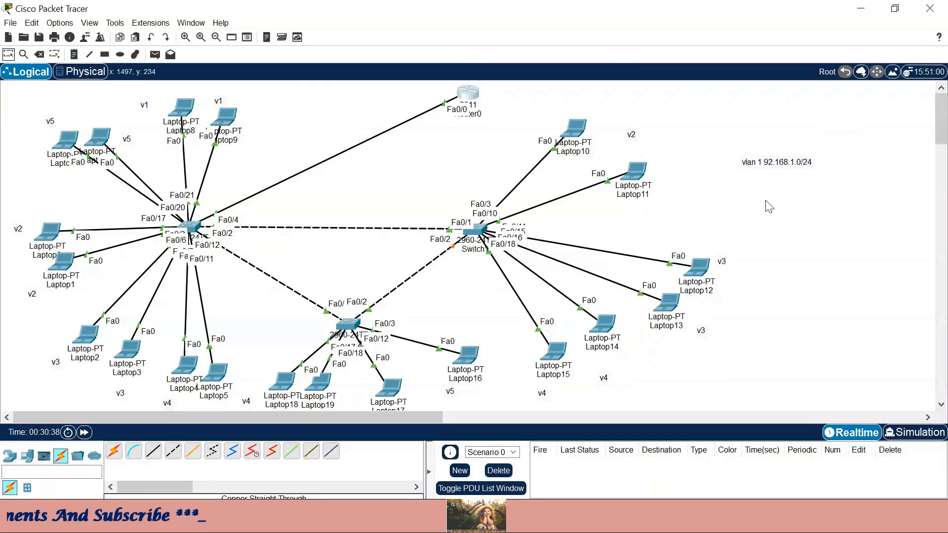
{"action": "left_click", "coordinate": [803, 166]}
{"action": "left_click", "coordinate": [760, 162]}
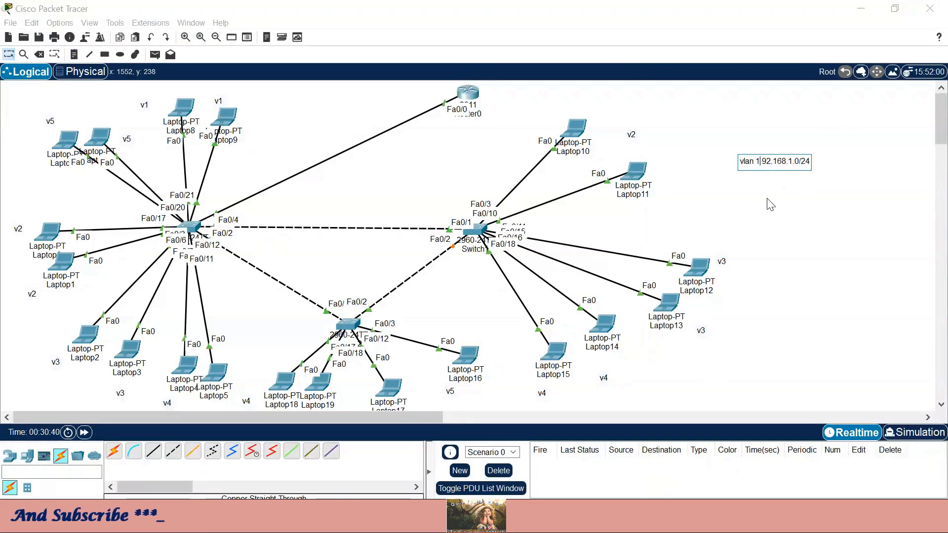
{"action": "type", "text": "-"}
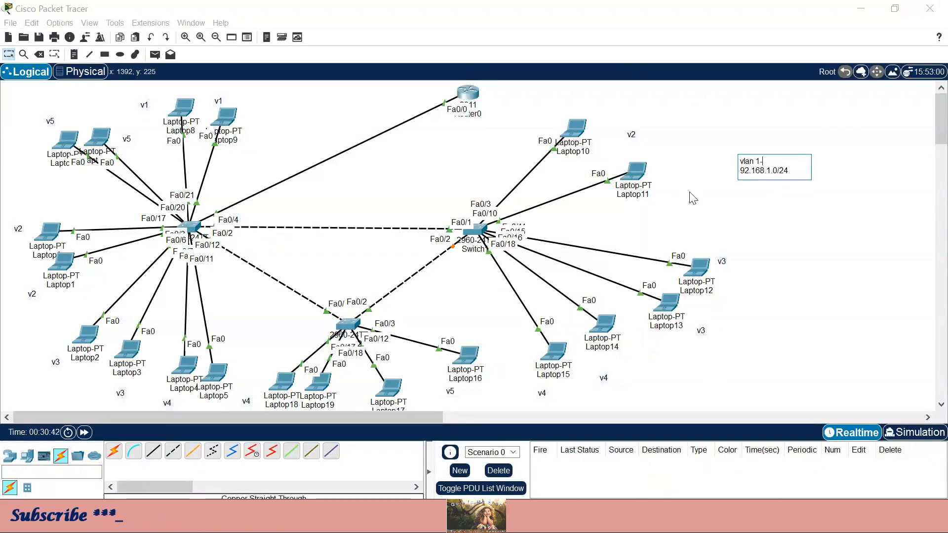
{"action": "left_click", "coordinate": [783, 209]}
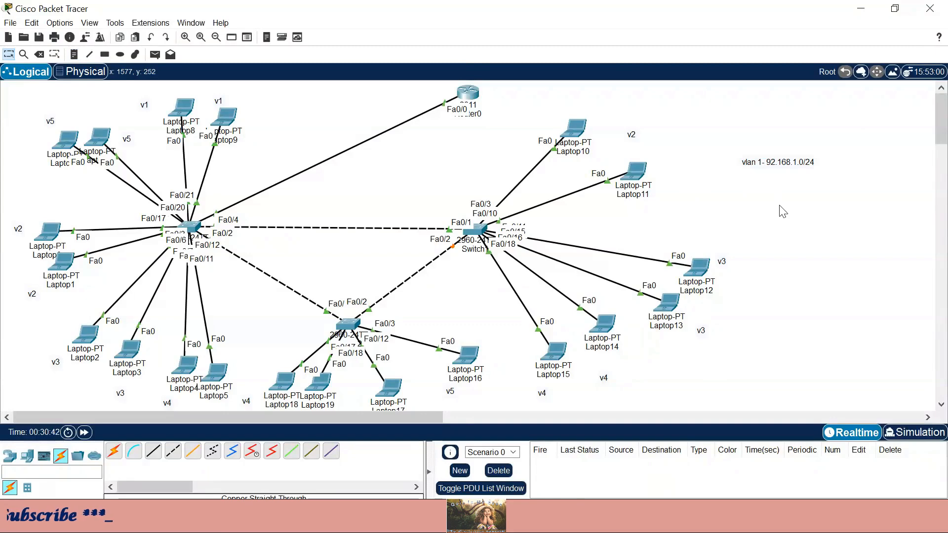
- Correct the address in the note to 192.168.1.0/24 and reselect its text
{"action": "double_click", "coordinate": [769, 164]}
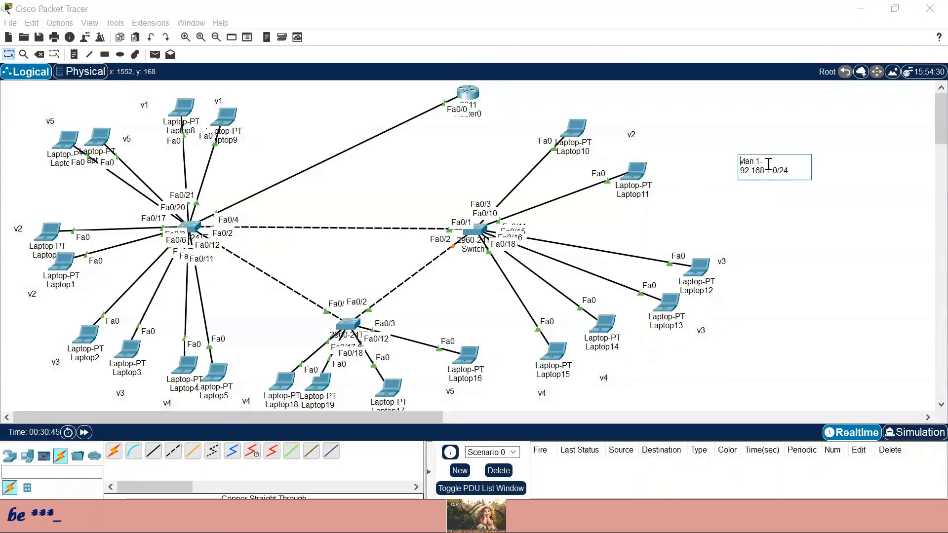
{"action": "left_click", "coordinate": [740, 170]}
{"action": "type", "text": "1"}
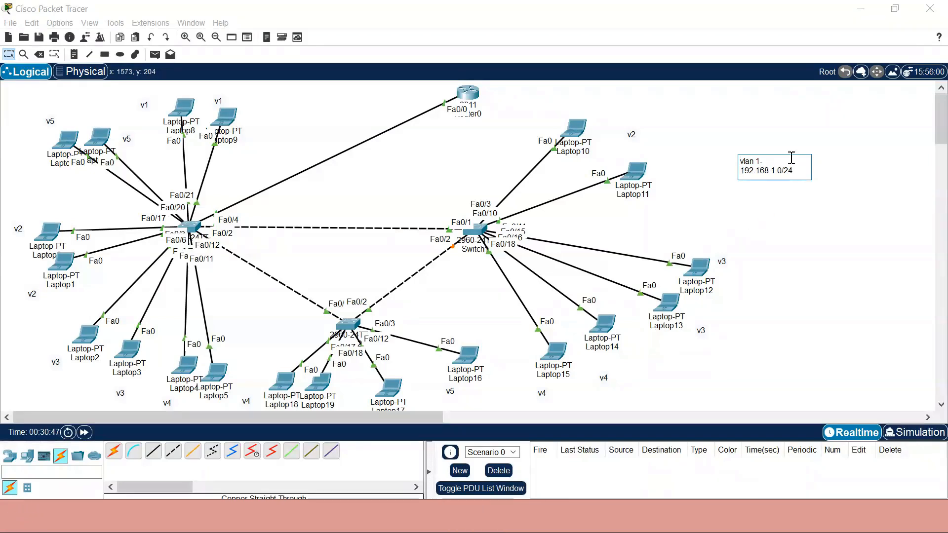
{"action": "left_click", "coordinate": [855, 165]}
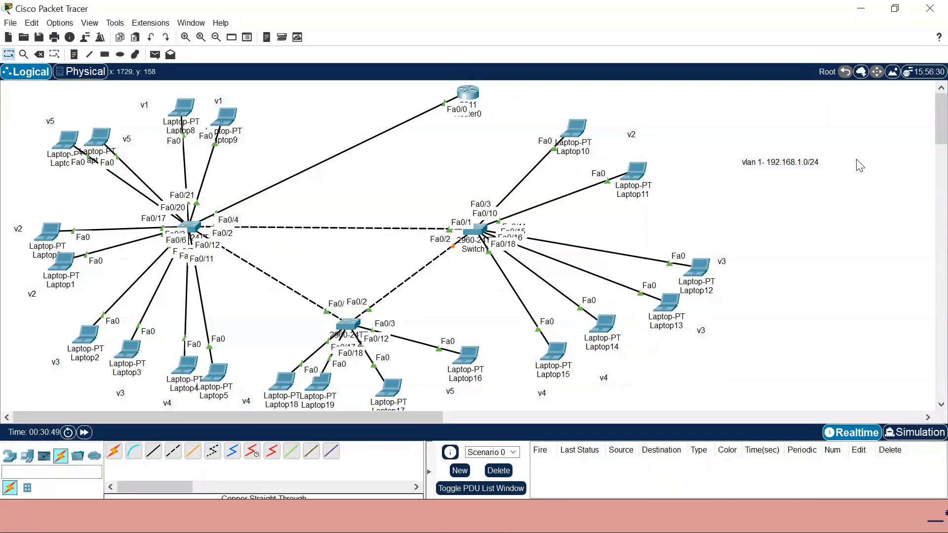
{"action": "double_click", "coordinate": [819, 168]}
{"action": "left_click_drag", "start_coordinate": [793, 171], "coordinate": [739, 164]}
{"action": "key", "text": "ctrl+c"}
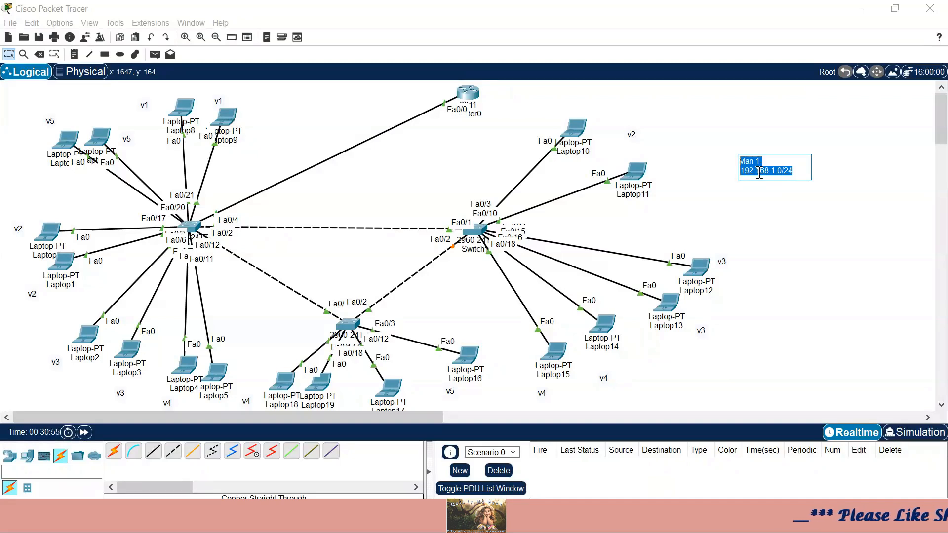
- Paste six copies of the vlan entry into the note, each on its own line
{"action": "left_click", "coordinate": [800, 173]}
{"action": "key", "text": "Return"}
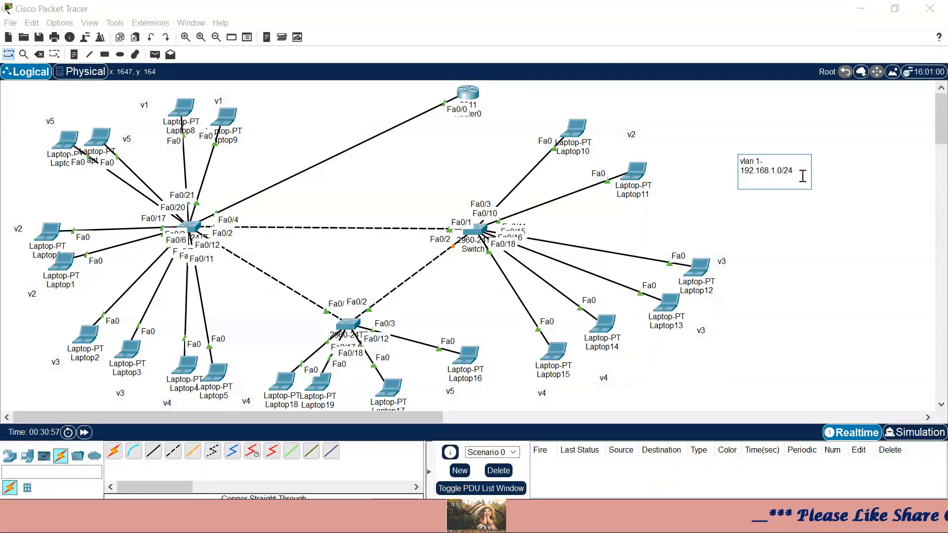
{"action": "key", "text": "ctrl+v"}
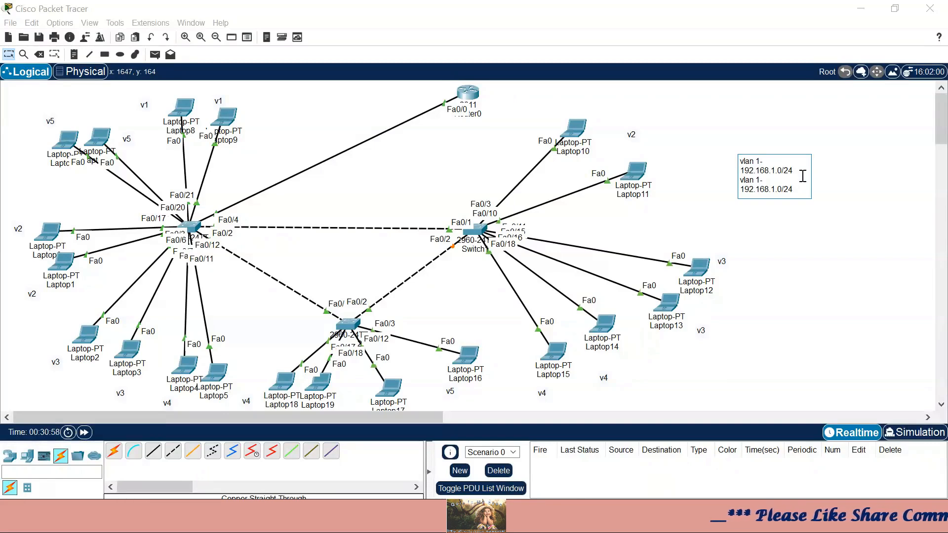
{"action": "key", "text": "Return"}
{"action": "key", "text": "ctrl+v"}
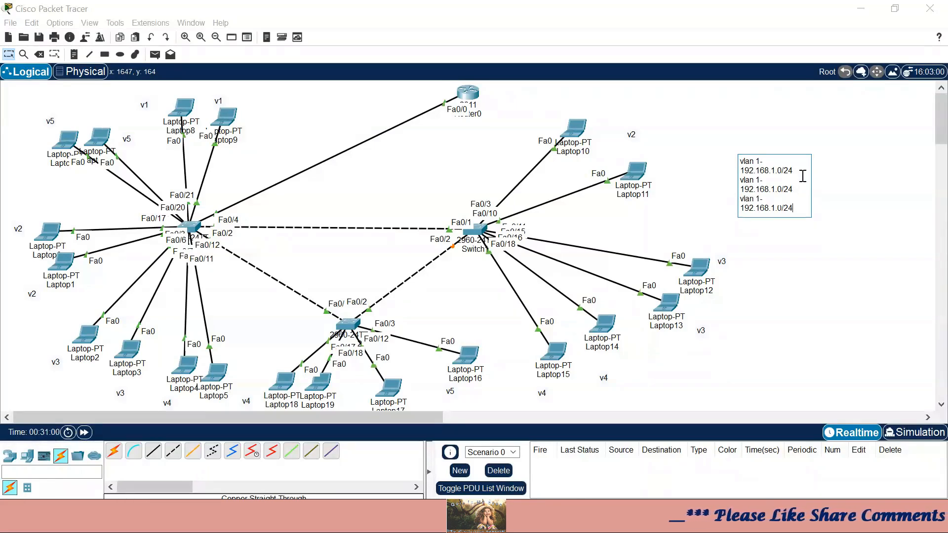
{"action": "key", "text": "Return"}
{"action": "key", "text": "ctrl+v"}
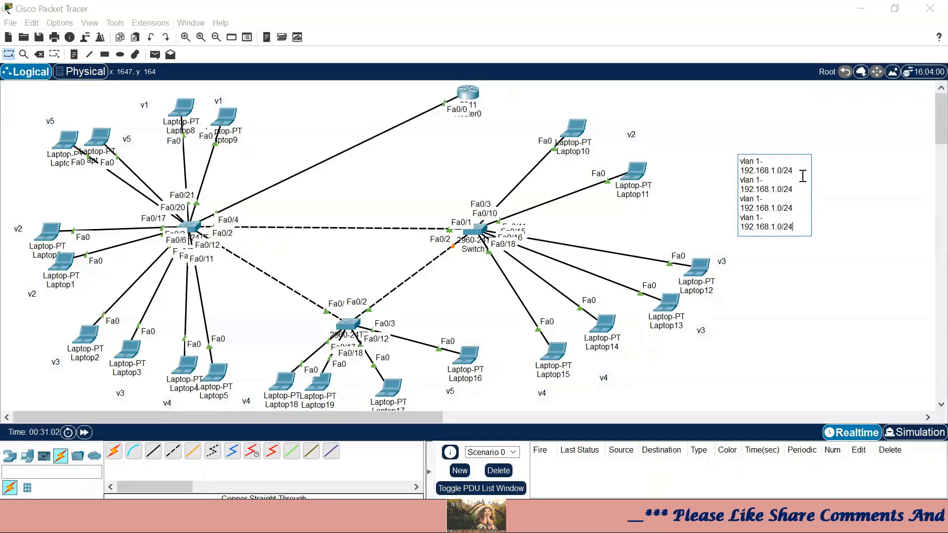
{"action": "key", "text": "Return"}
{"action": "key", "text": "ctrl+v"}
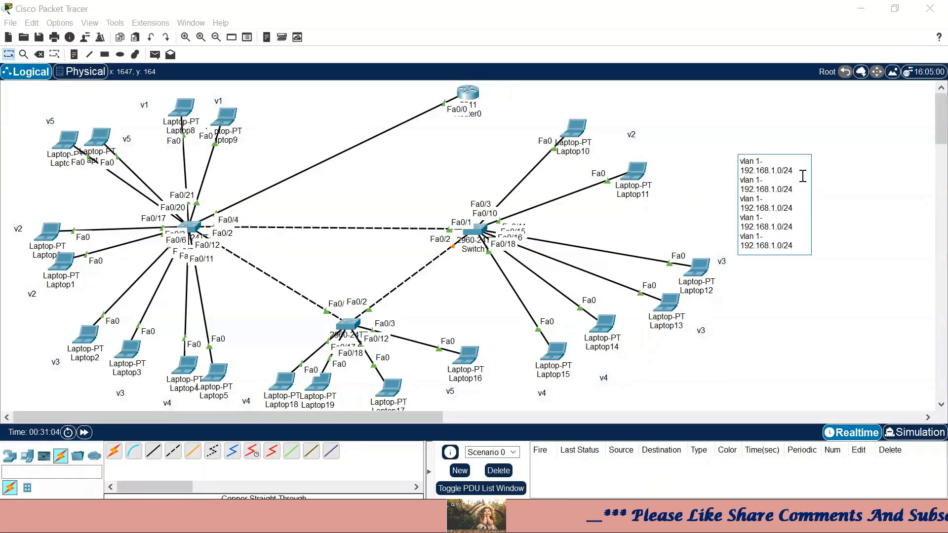
{"action": "key", "text": "Return"}
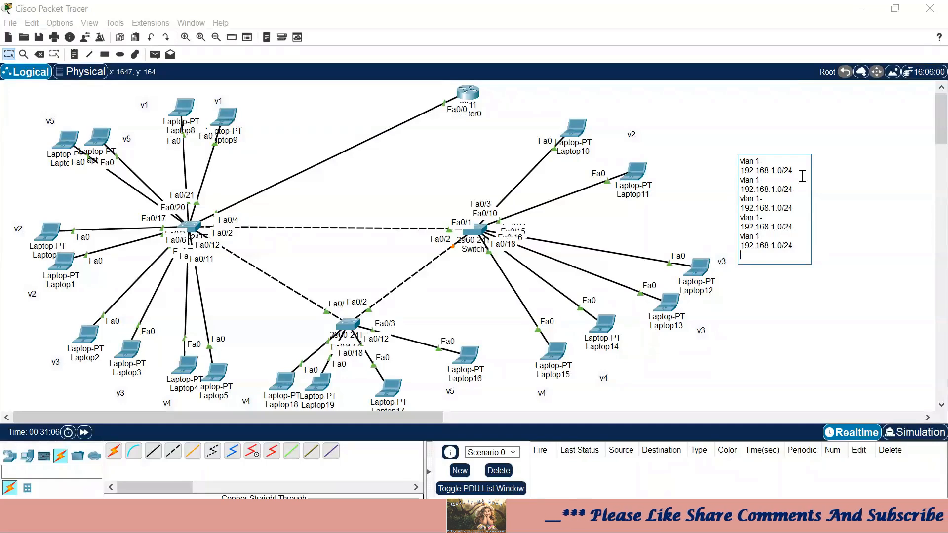
{"action": "key", "text": "ctrl+v"}
{"action": "left_click", "coordinate": [866, 249]}
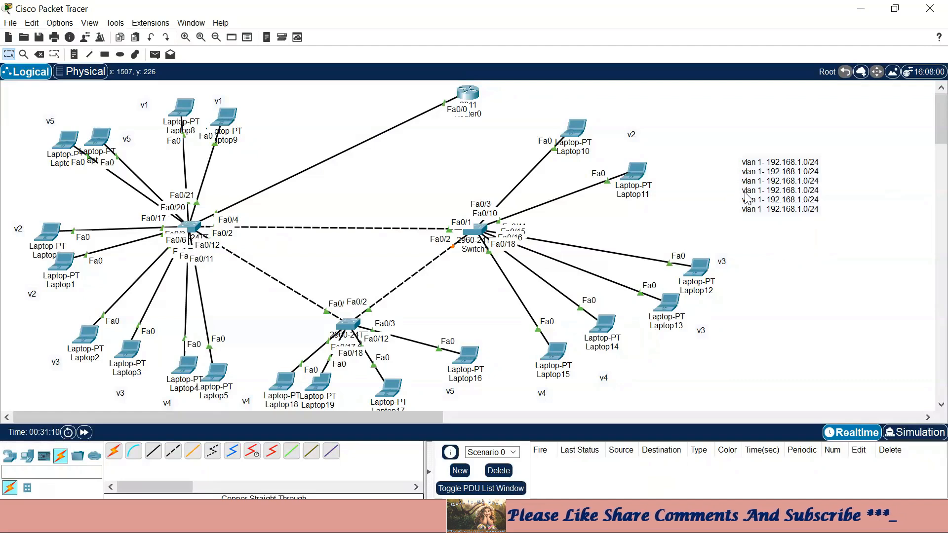
- Reopen the note and delete the extra sixth vlan entry
{"action": "double_click", "coordinate": [767, 180]}
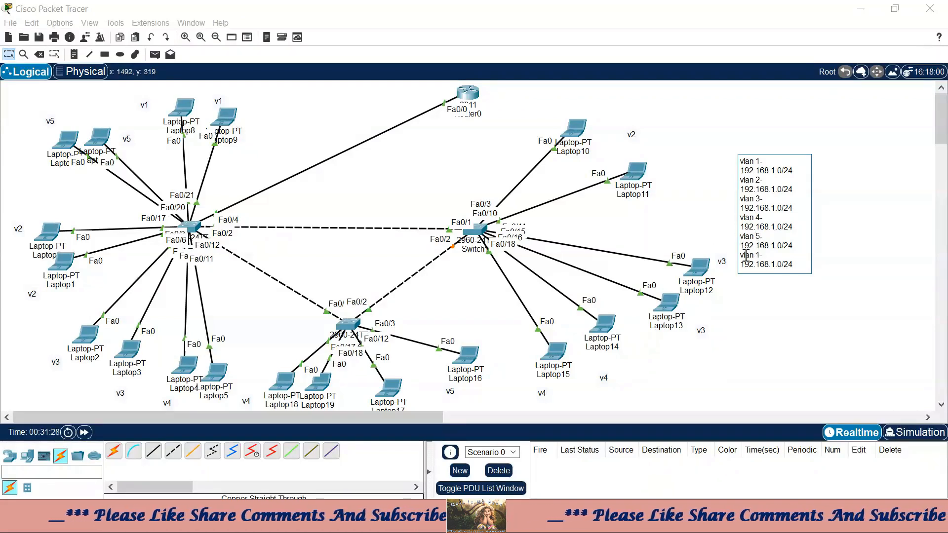
{"action": "key", "text": "Down"}
{"action": "key", "text": "Delete"}
{"action": "key", "text": "Delete"}
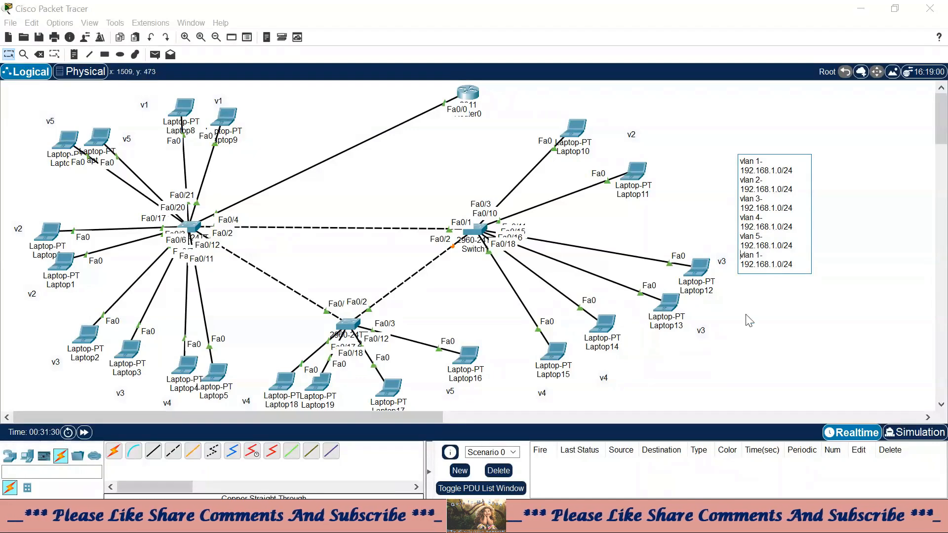
{"action": "key", "text": "Delete"}
{"action": "key", "text": "Delete"}
{"action": "key", "text": "Delete"}
{"action": "key", "text": "Delete"}
{"action": "key", "text": "Delete"}
{"action": "key", "text": "Delete"}
{"action": "key", "text": "Delete"}
{"action": "key", "text": "Delete"}
{"action": "key", "text": "Delete"}
{"action": "key", "text": "Delete"}
{"action": "key", "text": "Delete"}
{"action": "key", "text": "Delete"}
{"action": "key", "text": "Delete"}
{"action": "key", "text": "Delete"}
{"action": "key", "text": "Delete"}
{"action": "key", "text": "Delete"}
{"action": "key", "text": "Delete"}
{"action": "key", "text": "Delete"}
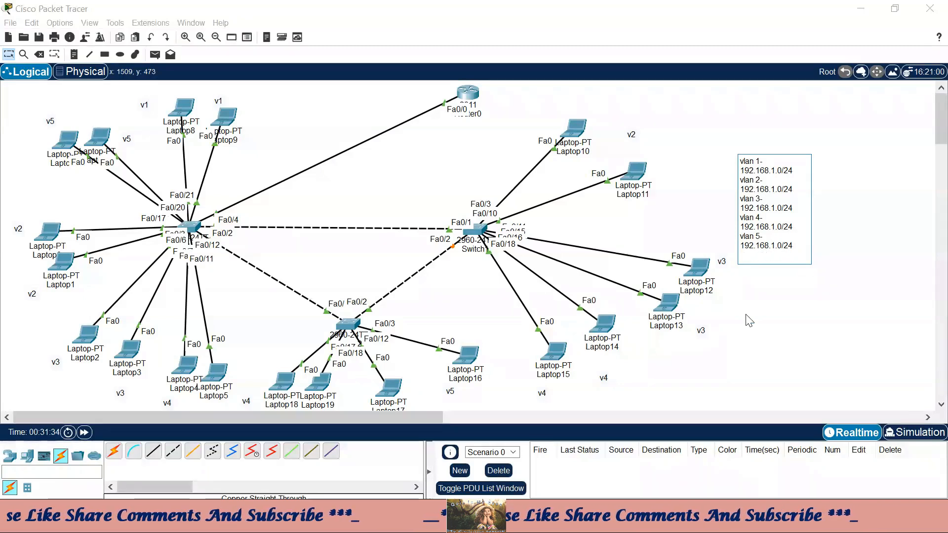
- Edit the copies' third octets so vlan 2–5 read 192.168.2.0/24 through 192.168.5.0/24
{"action": "left_click", "coordinate": [780, 190]}
{"action": "key", "text": "BackSpace"}
{"action": "type", "text": "2"}
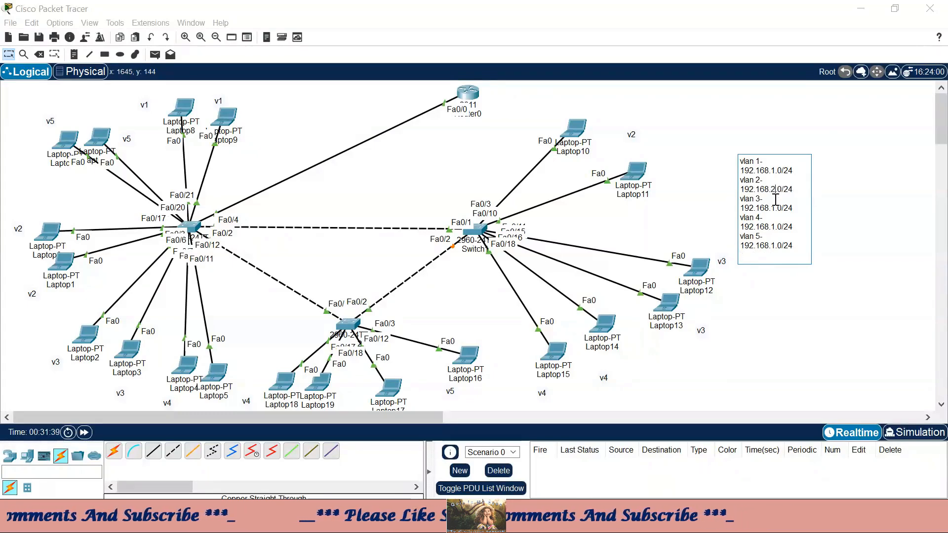
{"action": "left_click", "coordinate": [775, 208]}
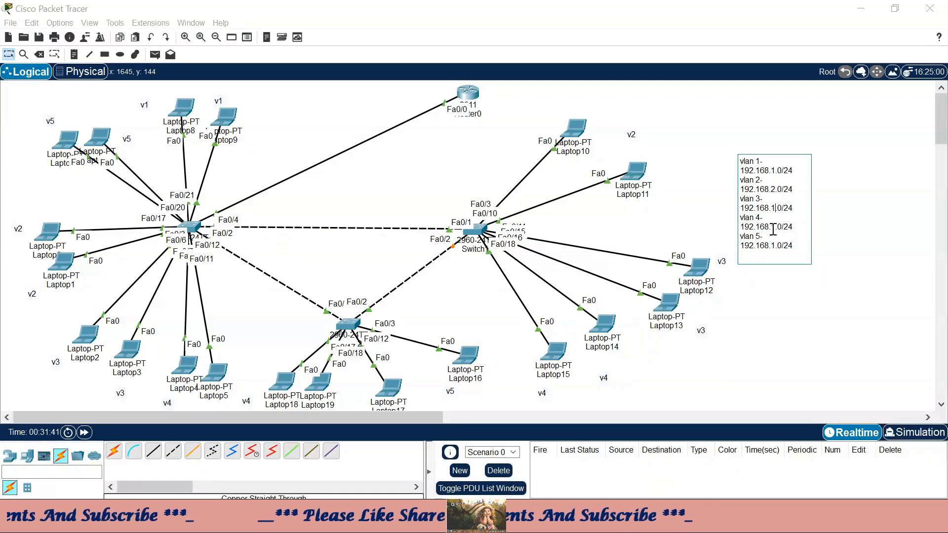
{"action": "key", "text": "BackSpace"}
{"action": "type", "text": "3"}
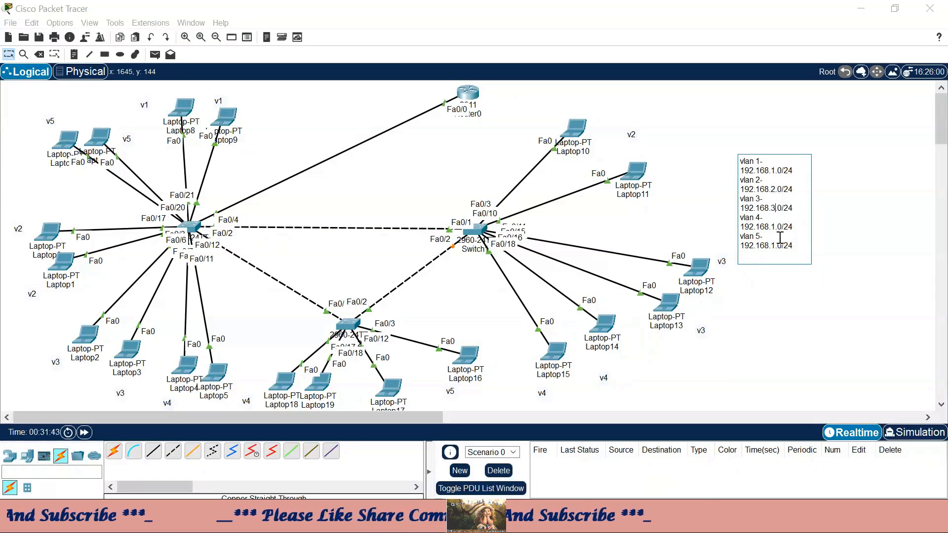
{"action": "left_click", "coordinate": [775, 226]}
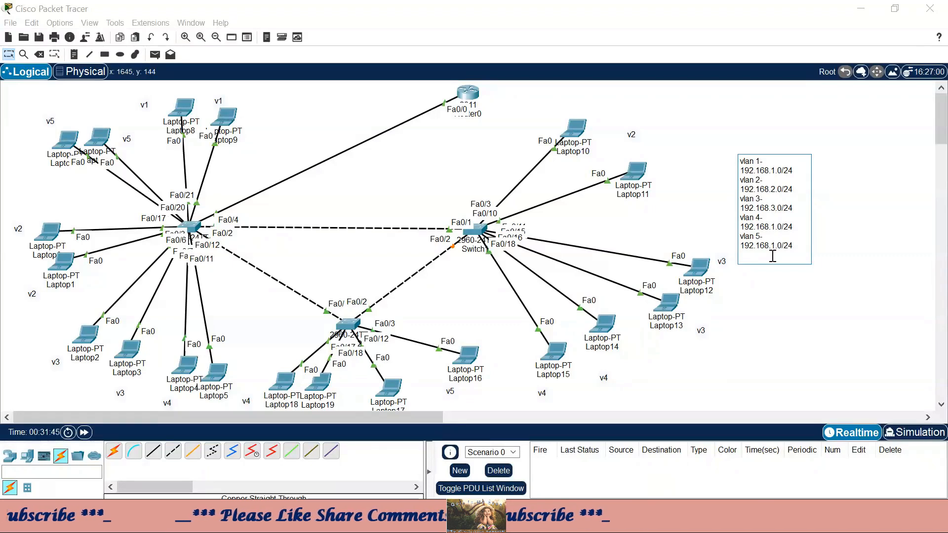
{"action": "left_click", "coordinate": [775, 245]}
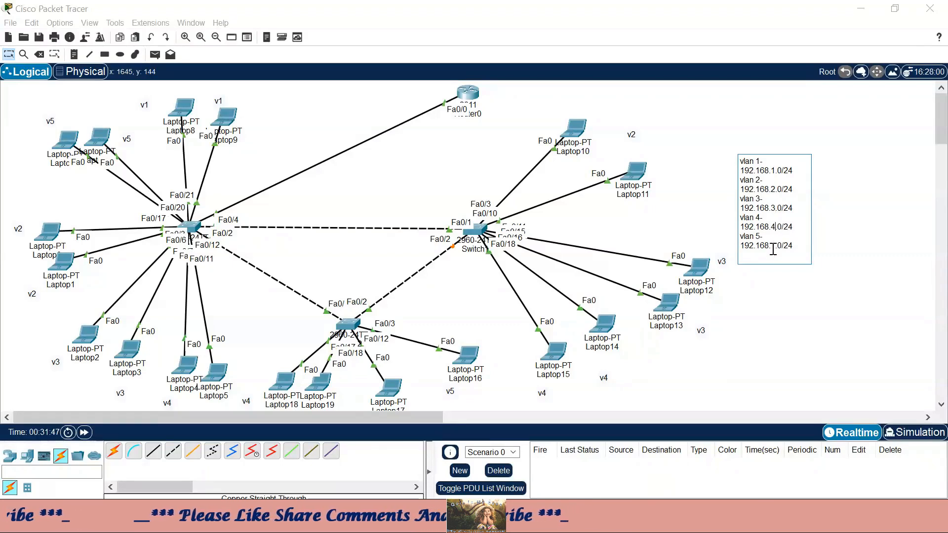
{"action": "key", "text": "BackSpace"}
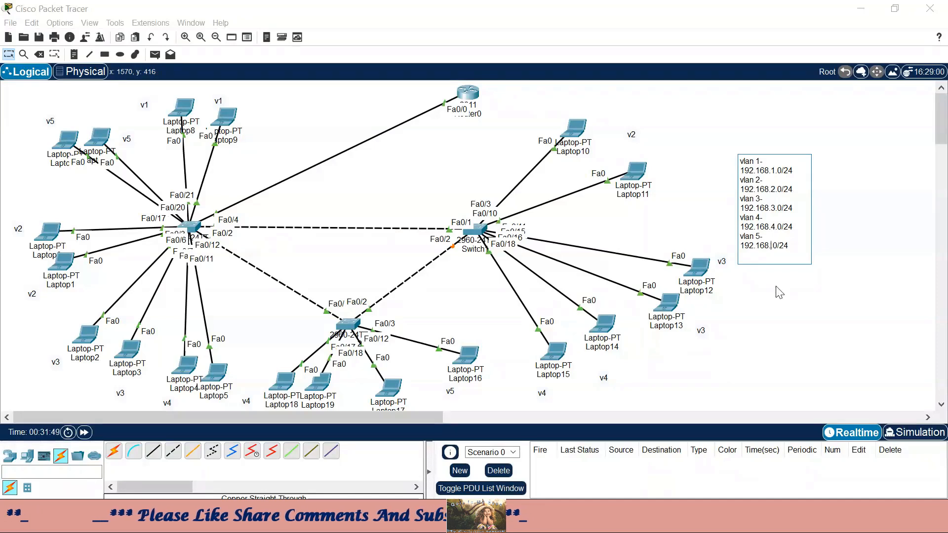
{"action": "type", "text": "5."}
{"action": "left_click", "coordinate": [808, 305]}
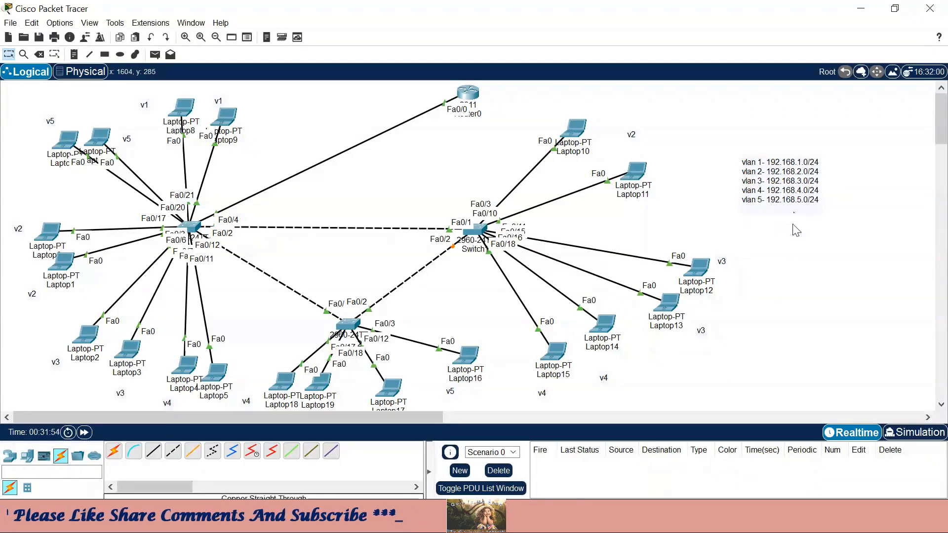
{"action": "left_click_drag", "start_coordinate": [727, 133], "coordinate": [839, 222]}
{"action": "left_click_drag", "start_coordinate": [856, 259], "coordinate": [858, 261]}
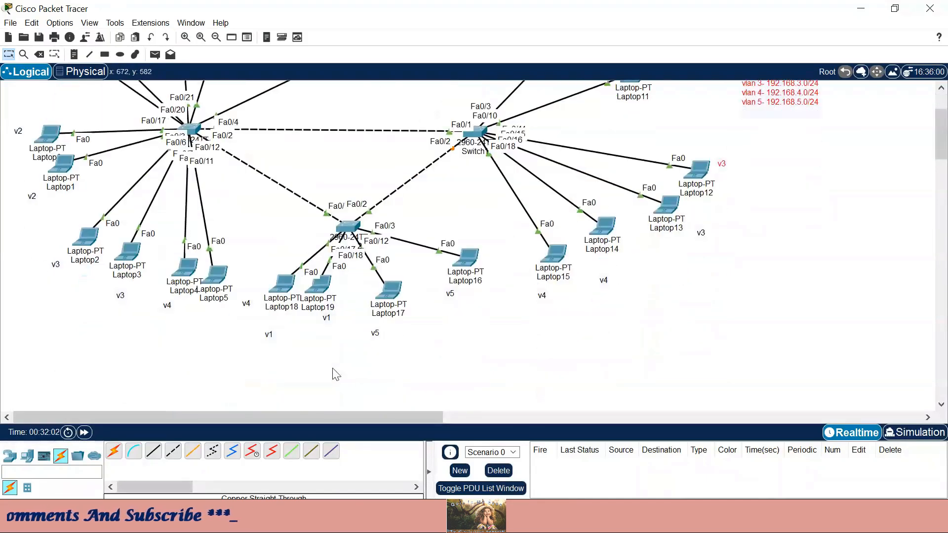
{"action": "scroll", "coordinate": [336, 375], "scroll_direction": "down", "scroll_amount": 2}
{"action": "scroll", "coordinate": [751, 191], "scroll_direction": "up", "scroll_amount": 2}
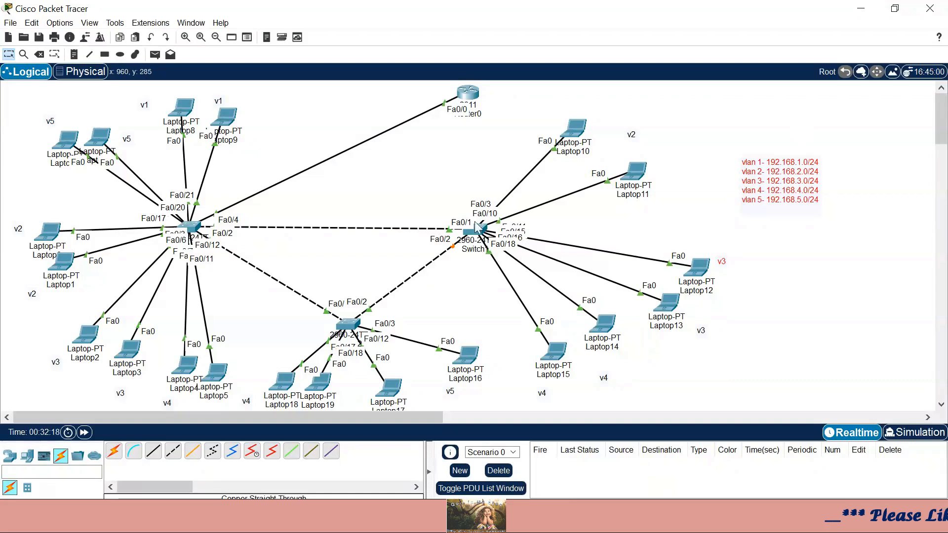
{"action": "left_click_drag", "start_coordinate": [430, 90], "coordinate": [488, 110]}
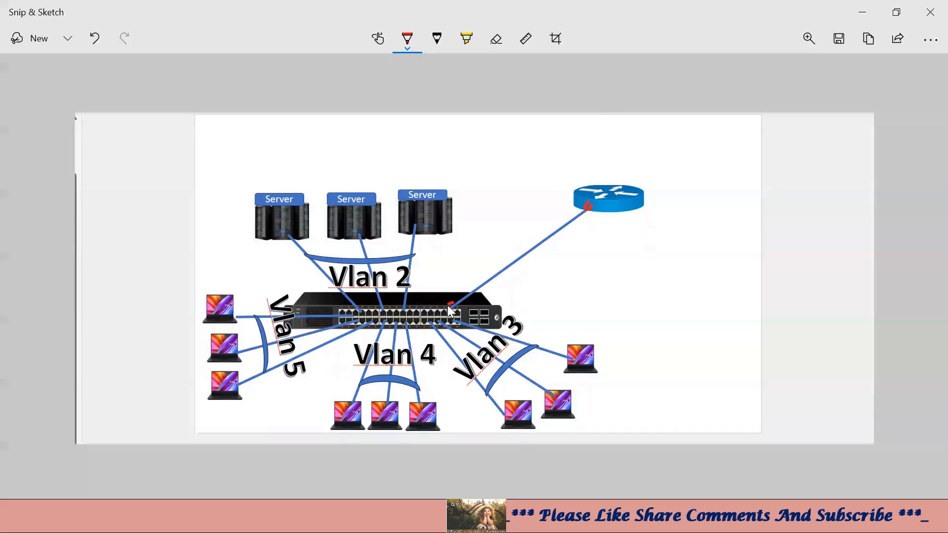
- Circle the router's switch port in red, then return to Packet Tracer
{"action": "left_click_drag", "start_coordinate": [459, 307], "coordinate": [452, 316]}
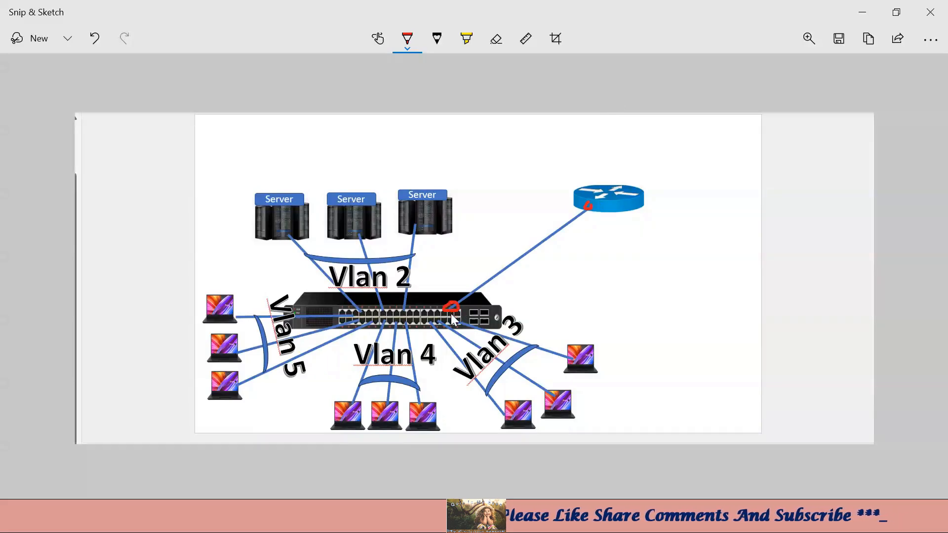
{"action": "mouse_move", "coordinate": [543, 523]}
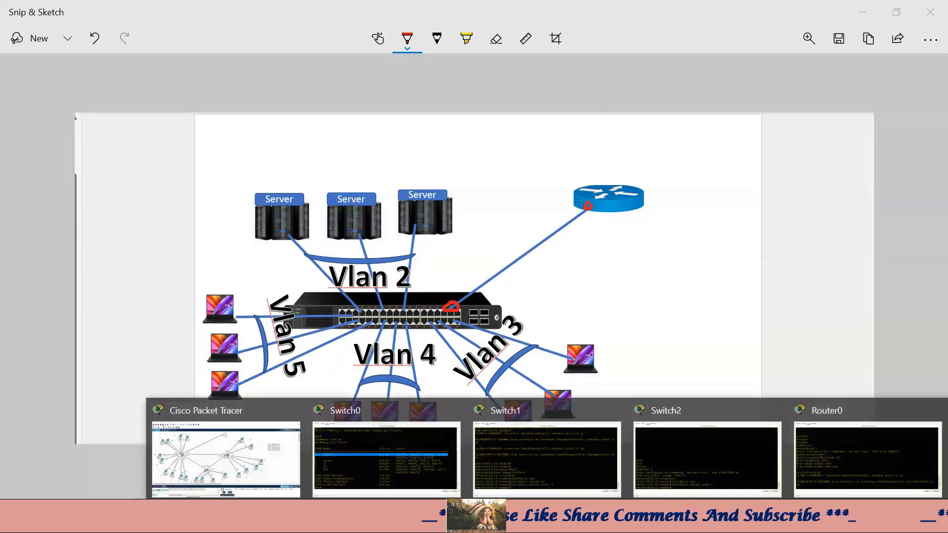
{"action": "left_click", "coordinate": [236, 463]}
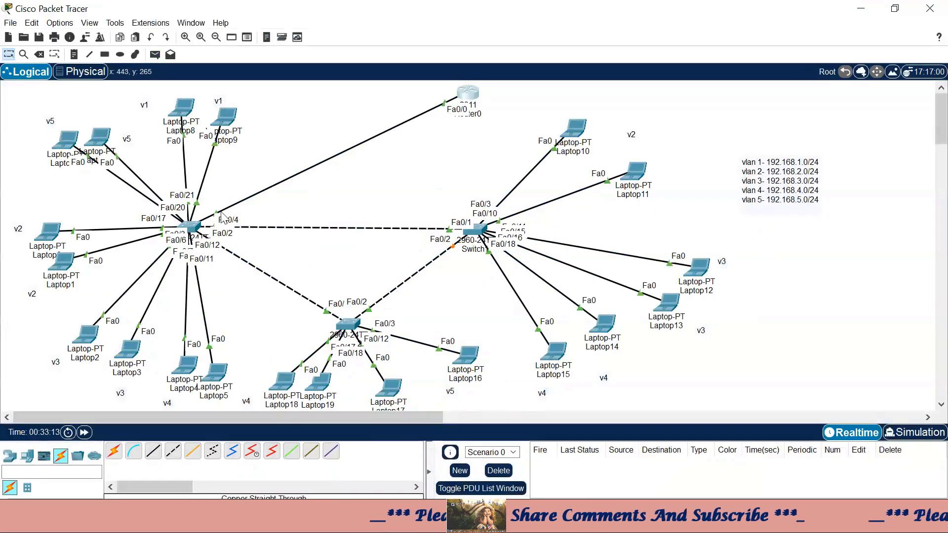
{"action": "left_click", "coordinate": [194, 229]}
{"action": "left_click", "coordinate": [798, 11]}
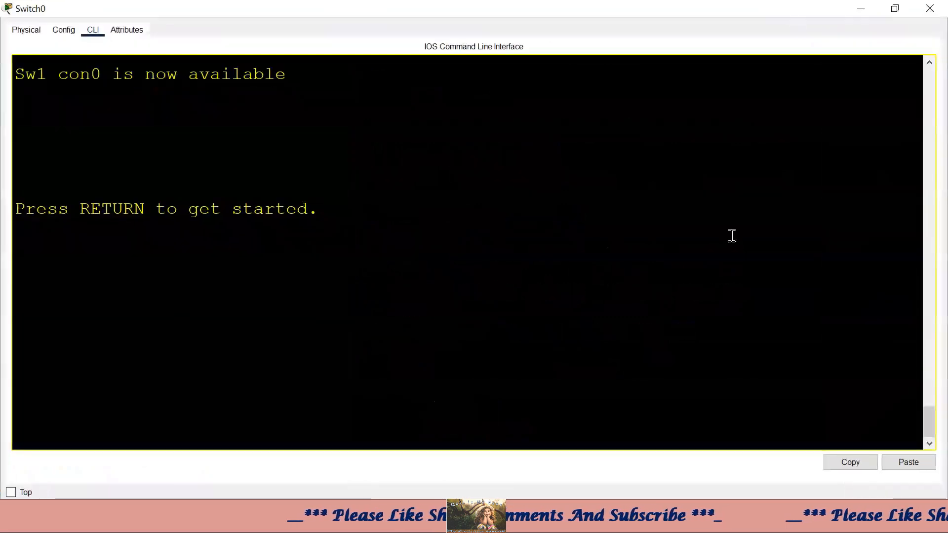
{"action": "key", "text": "Return"}
{"action": "key", "text": "Return"}
{"action": "key", "text": "Return"}
{"action": "type", "text": "en"}
{"action": "key", "text": "Return"}
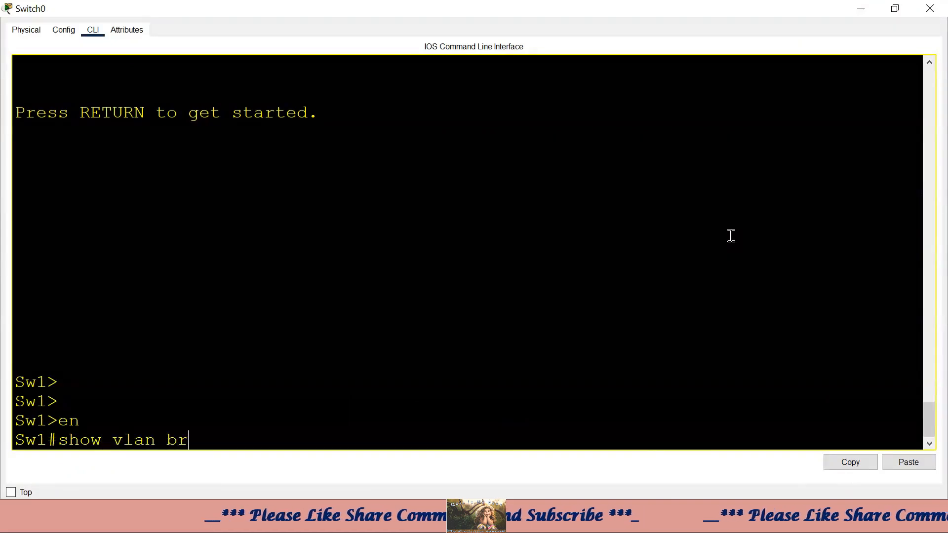
{"action": "type", "text": "show vlan br"}
{"action": "key", "text": "Tab"}
{"action": "key", "text": "Return"}
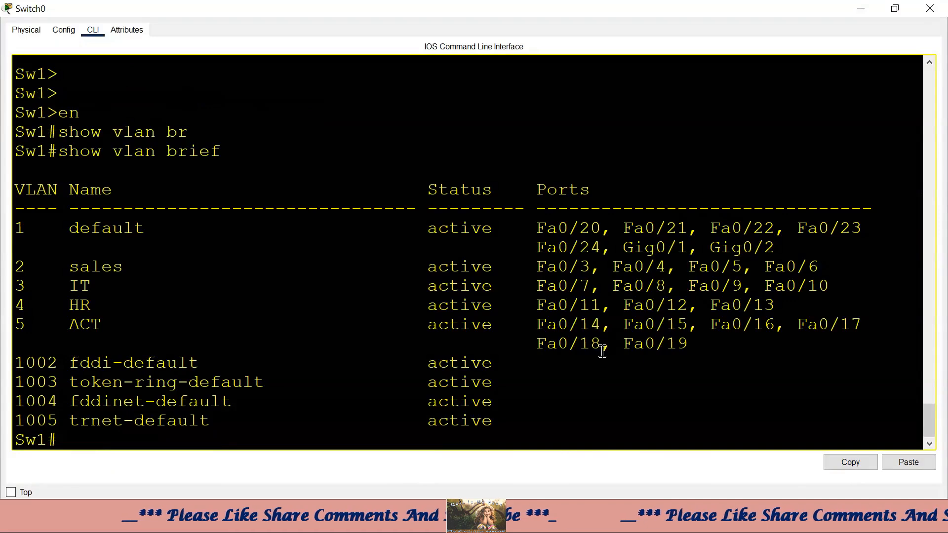
{"action": "left_click_drag", "start_coordinate": [666, 268], "coordinate": [14, 264]}
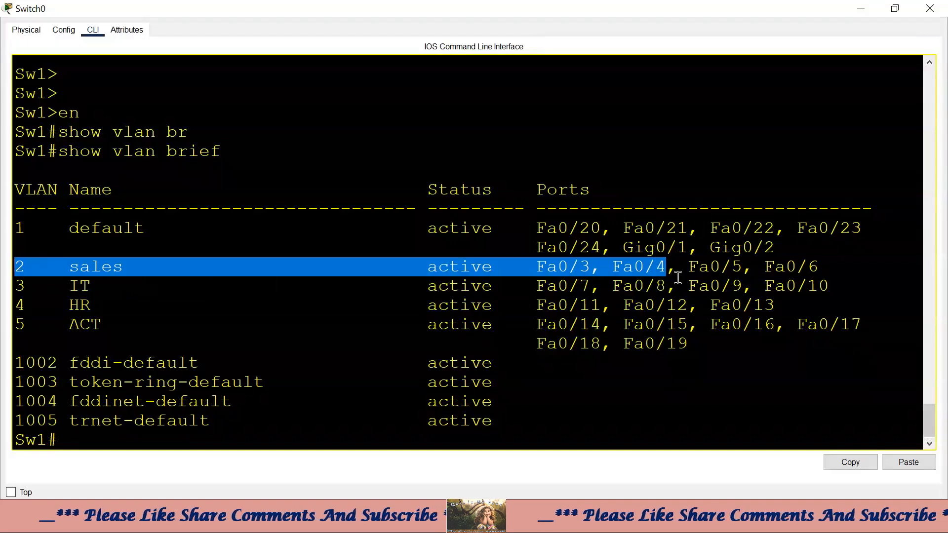
{"action": "left_click_drag", "start_coordinate": [72, 269], "coordinate": [15, 265]}
{"action": "left_click", "coordinate": [861, 8]}
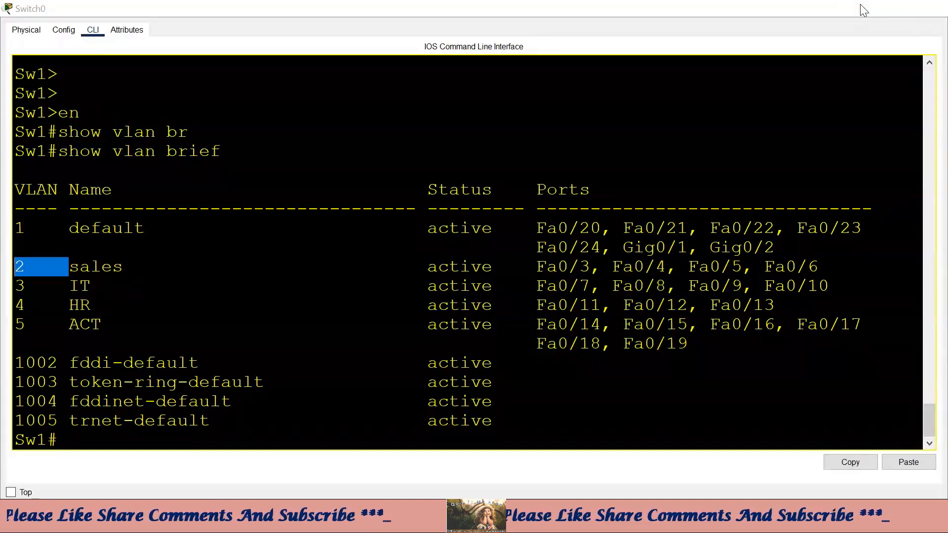
{"action": "left_click_drag", "start_coordinate": [222, 189], "coordinate": [235, 204]}
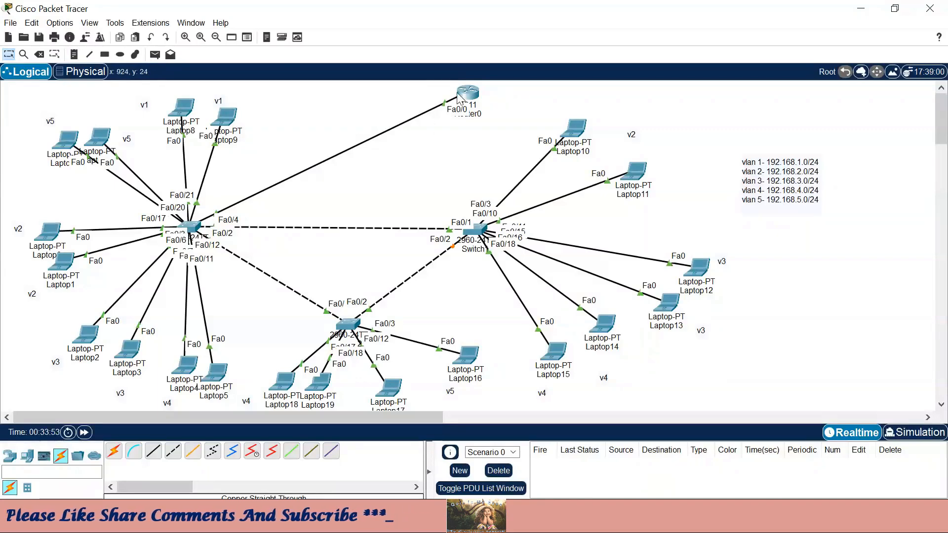
{"action": "mouse_move", "coordinate": [459, 96]}
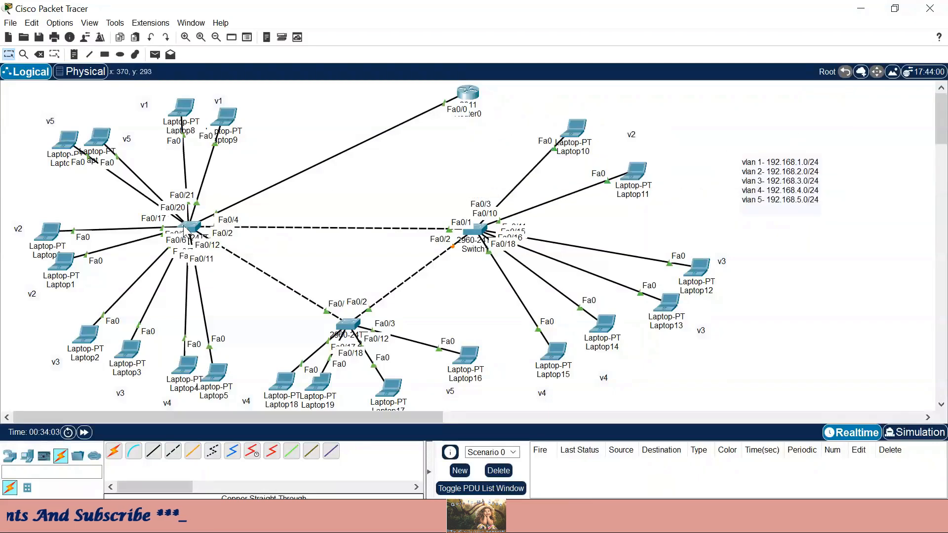
{"action": "mouse_move", "coordinate": [195, 230]}
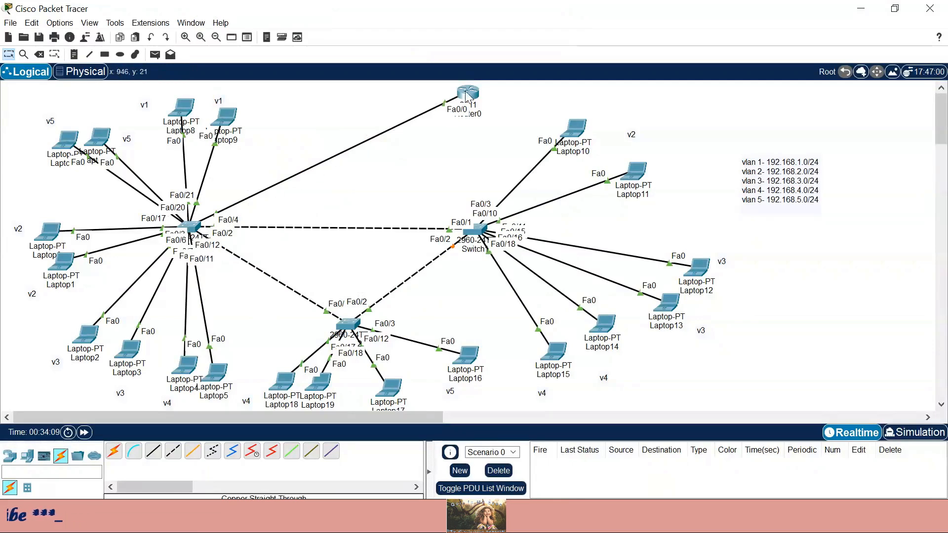
- In Switch0's full-screen CLI, enter conf t and then interface f0/4
{"action": "left_click", "coordinate": [189, 227]}
{"action": "left_click", "coordinate": [798, 10]}
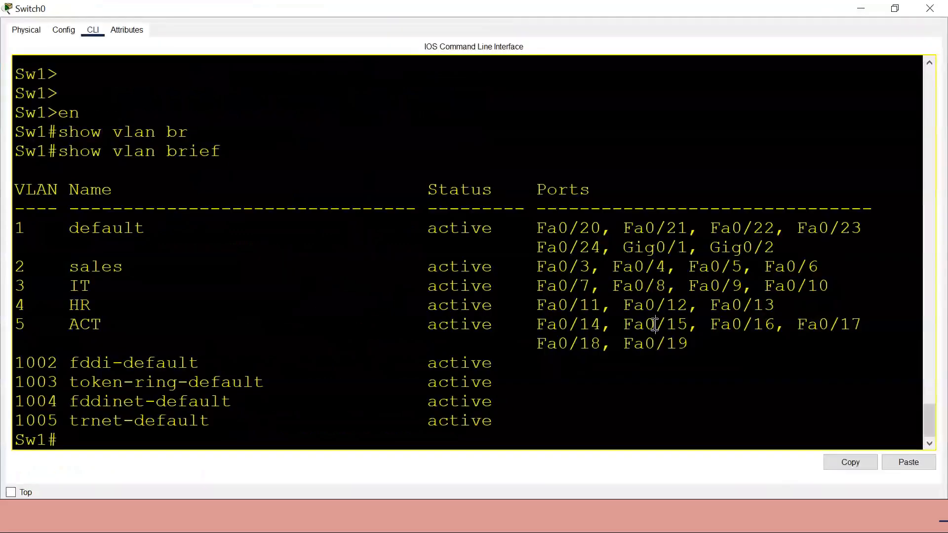
{"action": "key", "text": "Return"}
{"action": "key", "text": "Return"}
{"action": "key", "text": "Return"}
{"action": "type", "text": "co"}
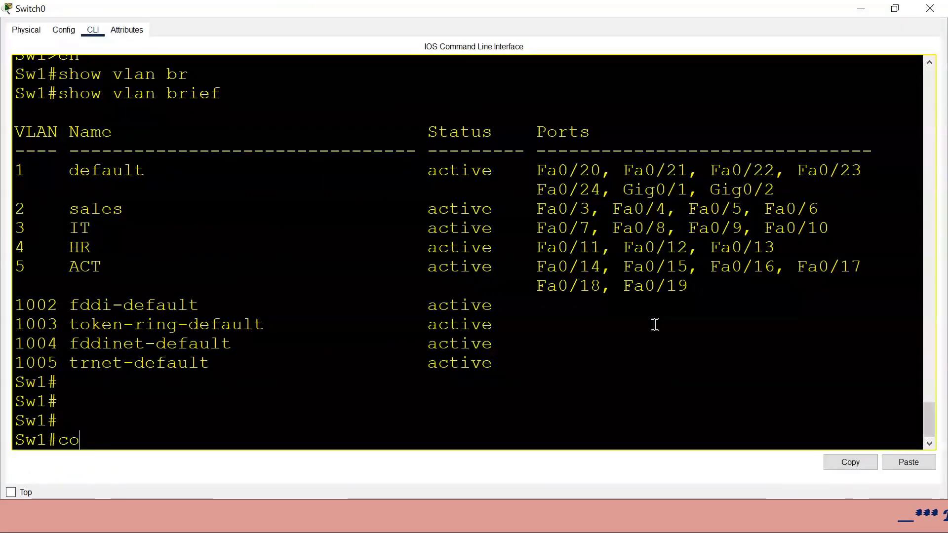
{"action": "type", "text": "nf t\\"}
{"action": "key", "text": "BackSpace"}
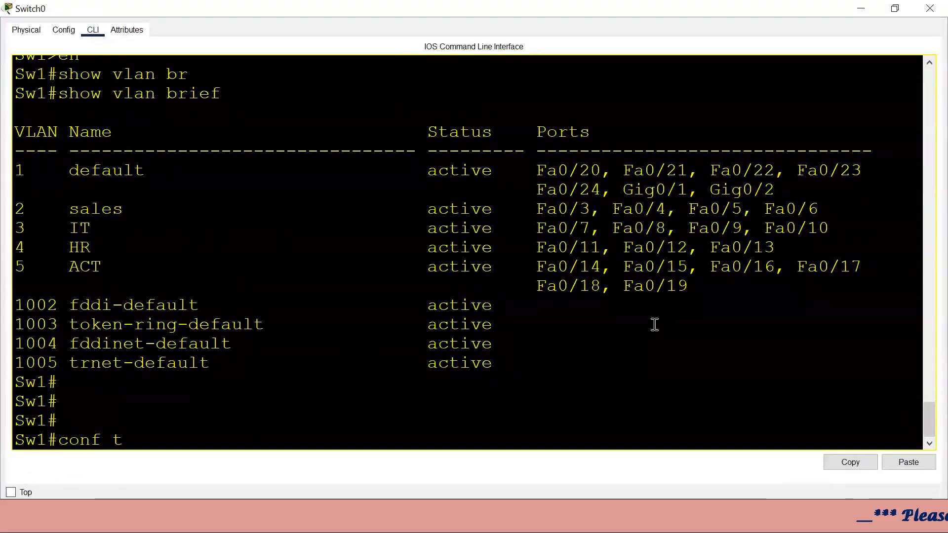
{"action": "key", "text": "Return"}
{"action": "type", "text": "int"}
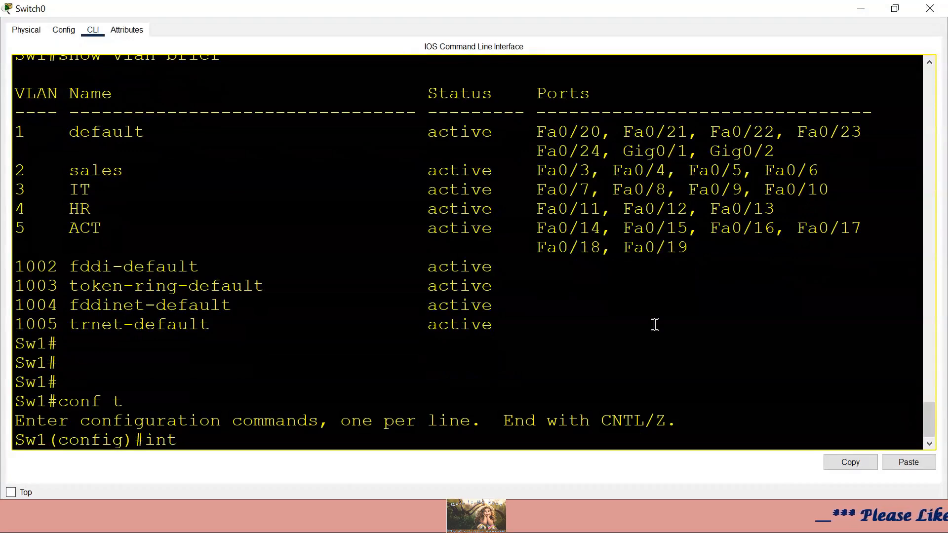
{"action": "type", "text": " f0/4"}
{"action": "key", "text": "Return"}
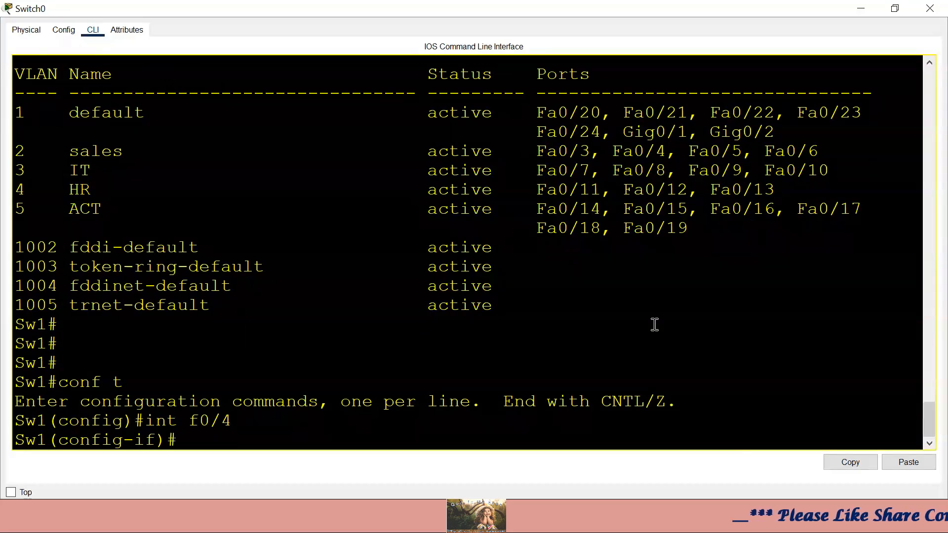
- Set Fa0/4 to switchport mode trunk
{"action": "type", "text": "swi"}
{"action": "key", "text": "Tab"}
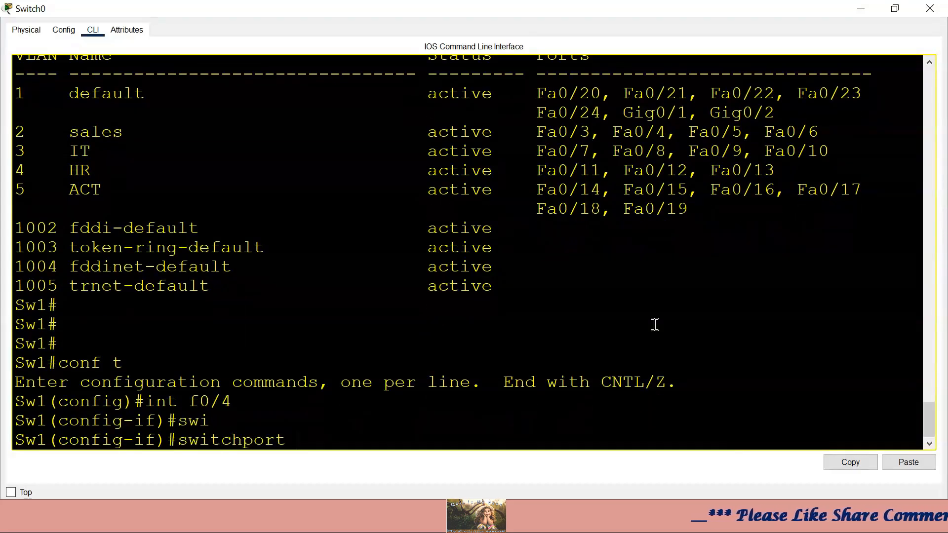
{"action": "type", "text": "mo"}
{"action": "key", "text": "Tab"}
{"action": "type", "text": "tr"}
{"action": "key", "text": "Tab"}
{"action": "key", "text": "Return"}
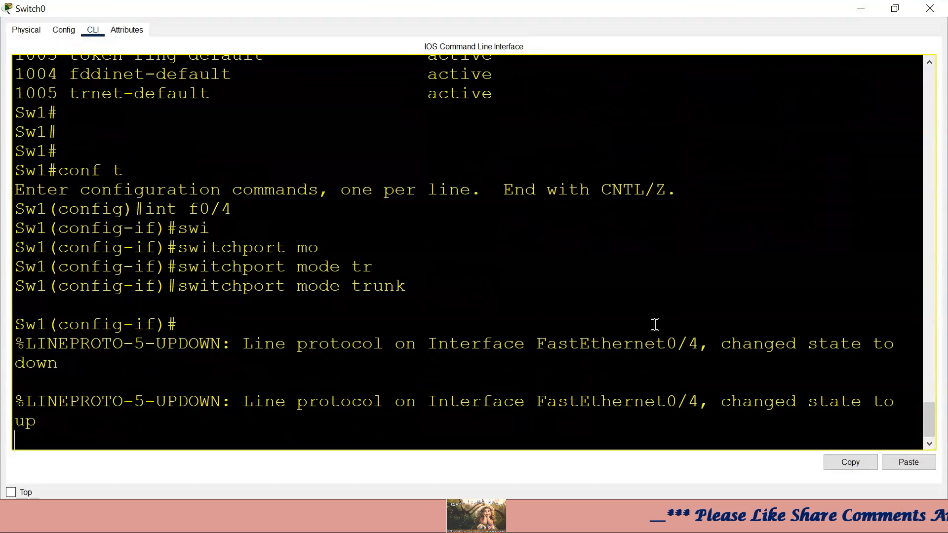
{"action": "left_click", "coordinate": [861, 8]}
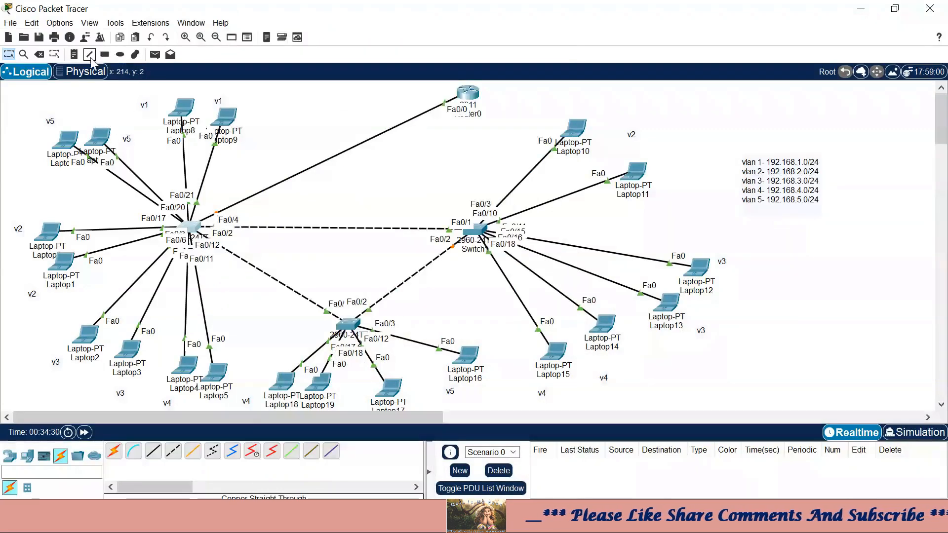
- Add a '1-1005' note and move it beside Switch0's Fa0/4 link to the router
{"action": "left_click", "coordinate": [74, 54]}
{"action": "left_click", "coordinate": [266, 164]}
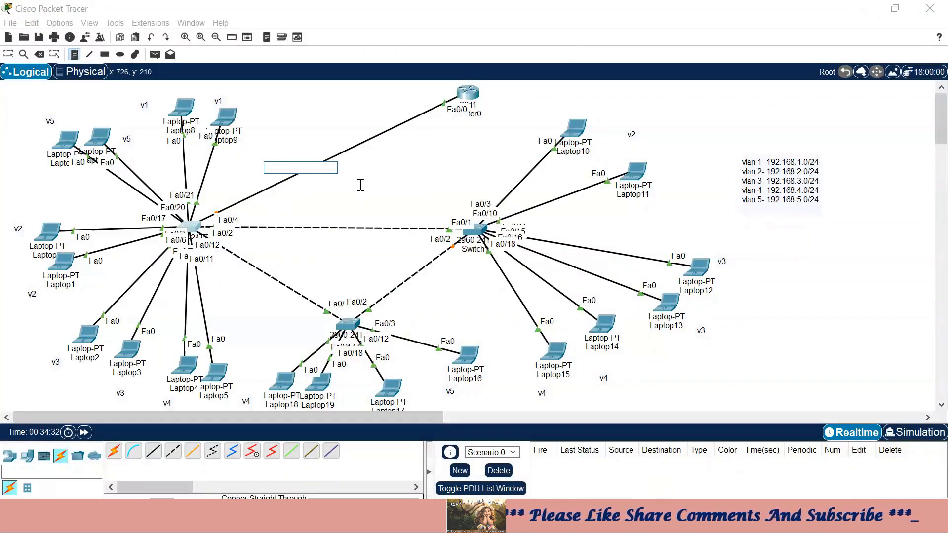
{"action": "type", "text": "1"}
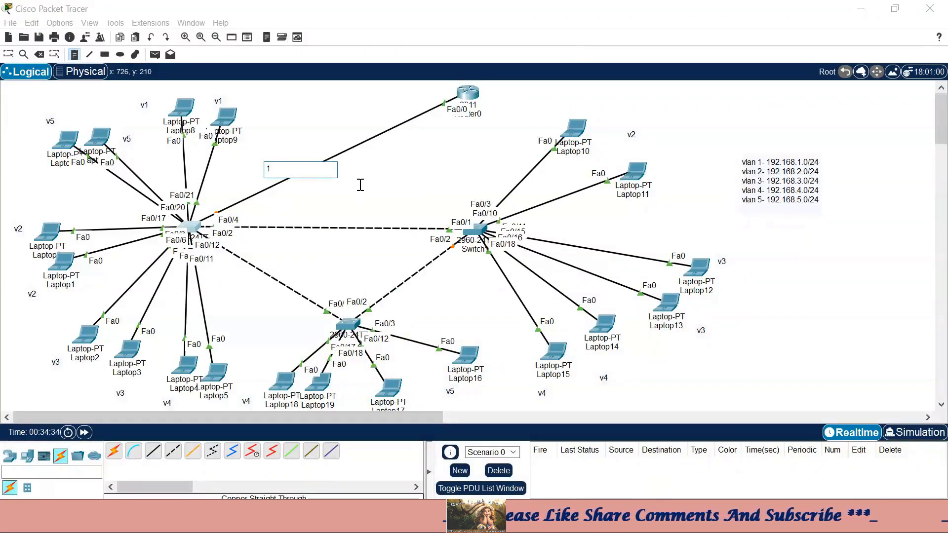
{"action": "type", "text": "-100"}
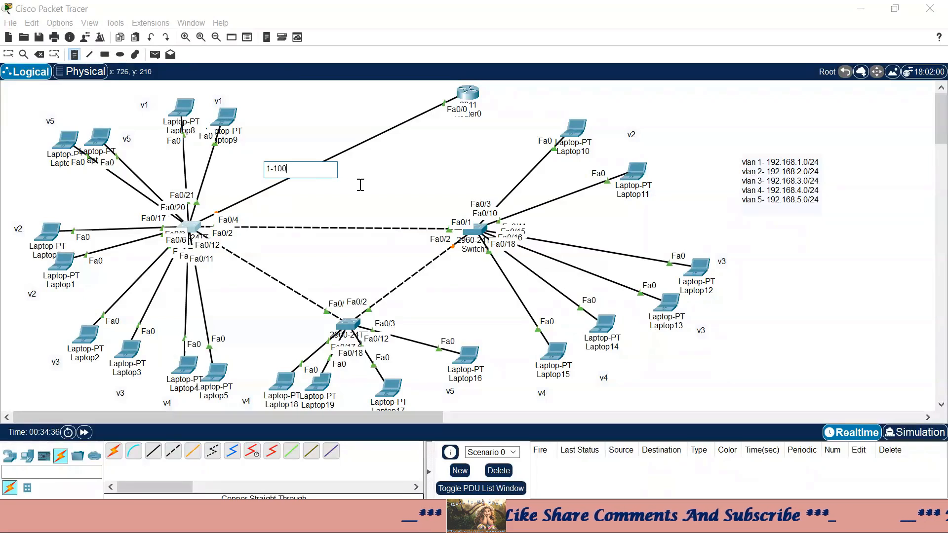
{"action": "type", "text": "5"}
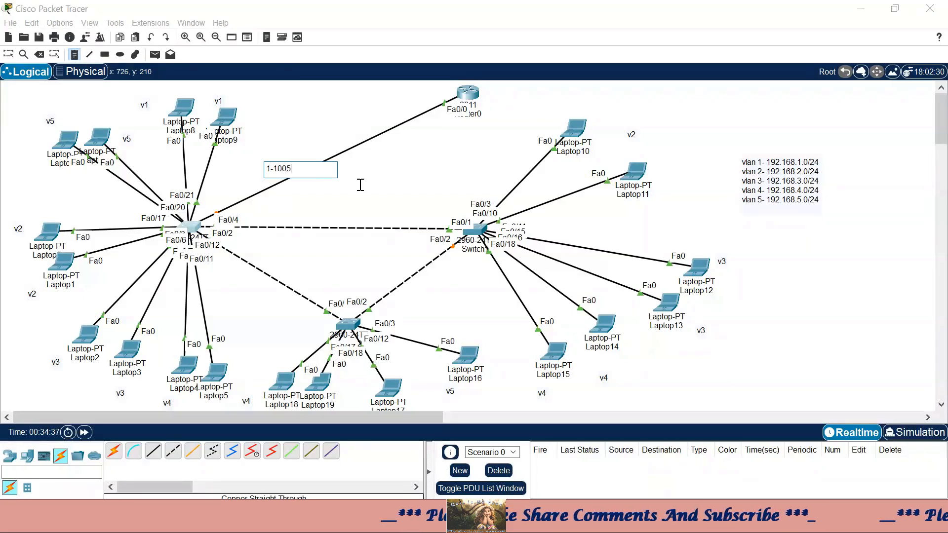
{"action": "left_click", "coordinate": [7, 54]}
{"action": "left_click_drag", "start_coordinate": [281, 174], "coordinate": [444, 99]}
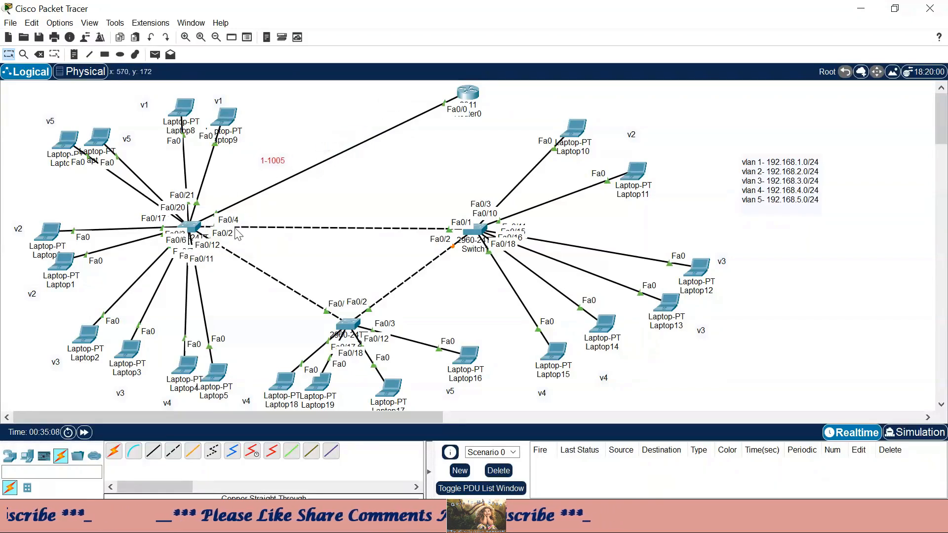
- Reopen Switch0's CLI, note Fa0/4 in the sales VLAN, and exit config mode with Ctrl+Z
{"action": "left_click", "coordinate": [197, 223]}
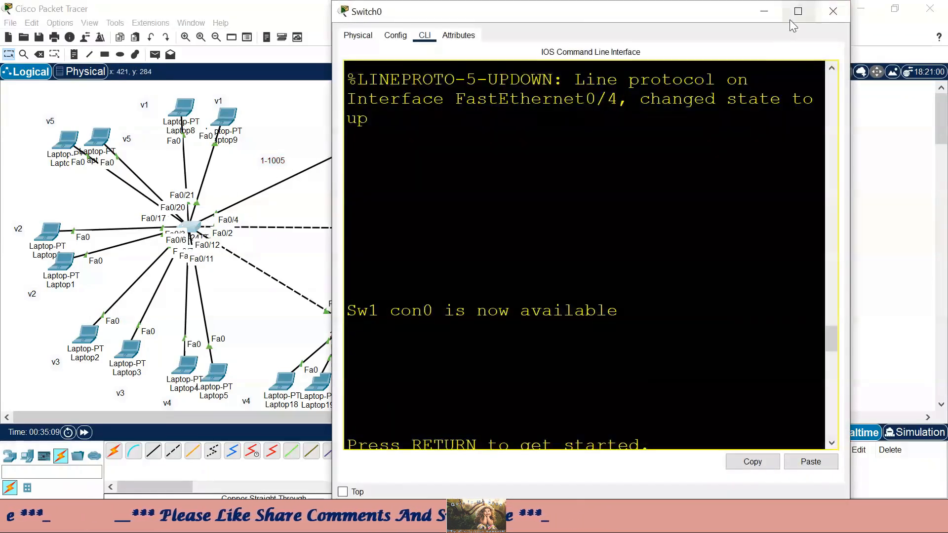
{"action": "left_click", "coordinate": [791, 19]}
{"action": "scroll", "coordinate": [702, 252], "scroll_direction": "up", "scroll_amount": 5}
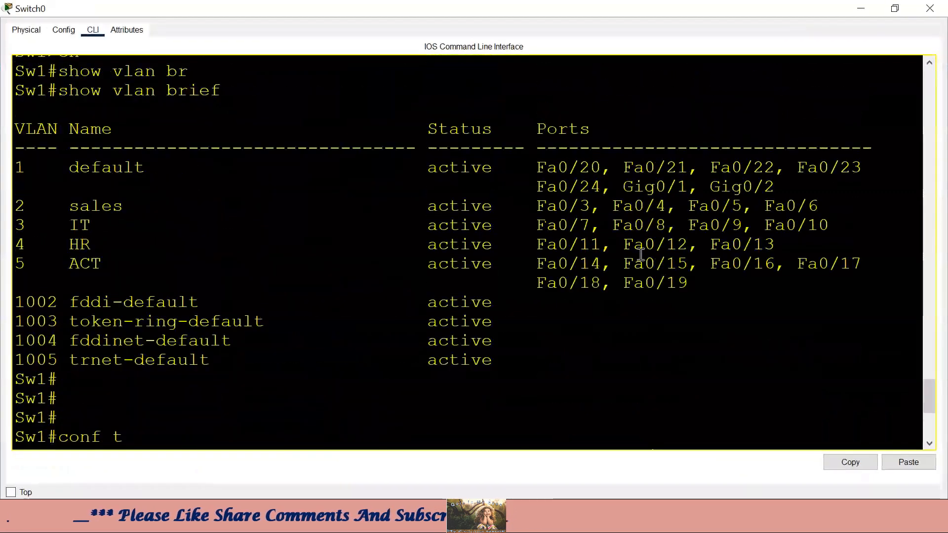
{"action": "left_click_drag", "start_coordinate": [667, 206], "coordinate": [12, 206]}
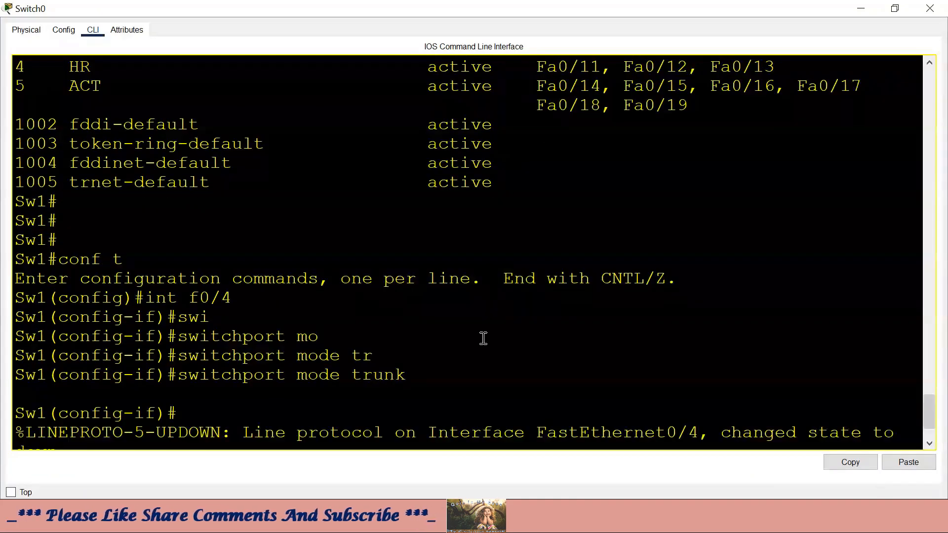
{"action": "key", "text": "Return"}
{"action": "key", "text": "Return"}
{"action": "key", "text": "Return"}
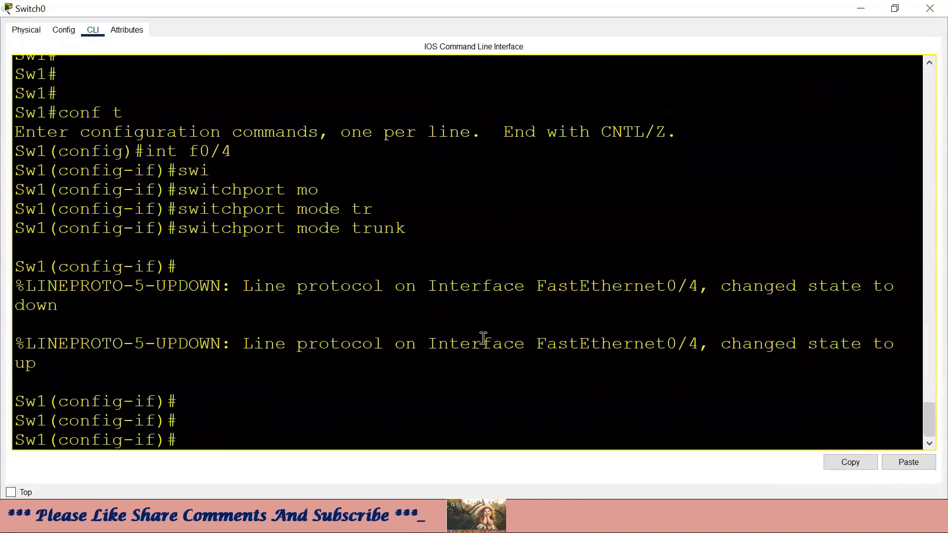
{"action": "key", "text": "ctrl+z"}
{"action": "key", "text": "Return"}
- Run show vlan brief and check that Fa0/4 no longer appears under sales
{"action": "type", "text": "s"}
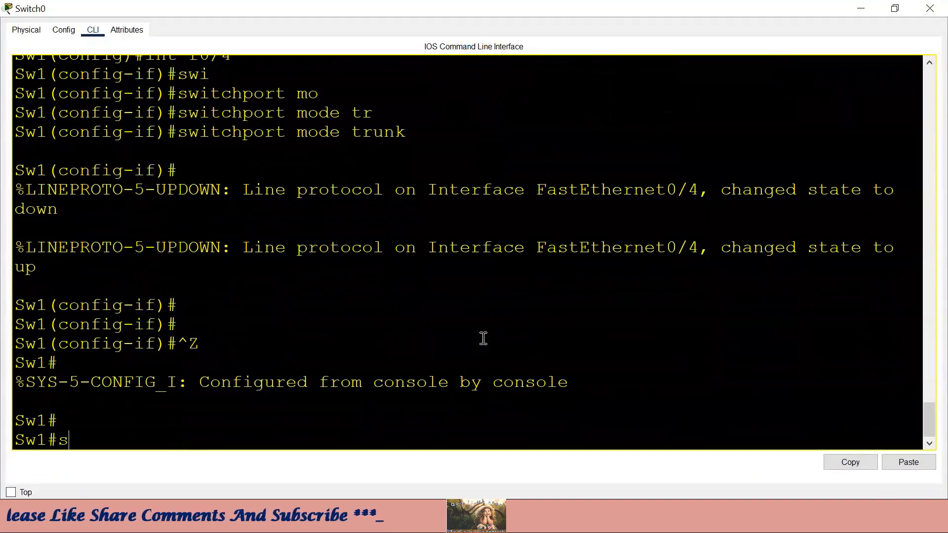
{"action": "type", "text": "how vlan "}
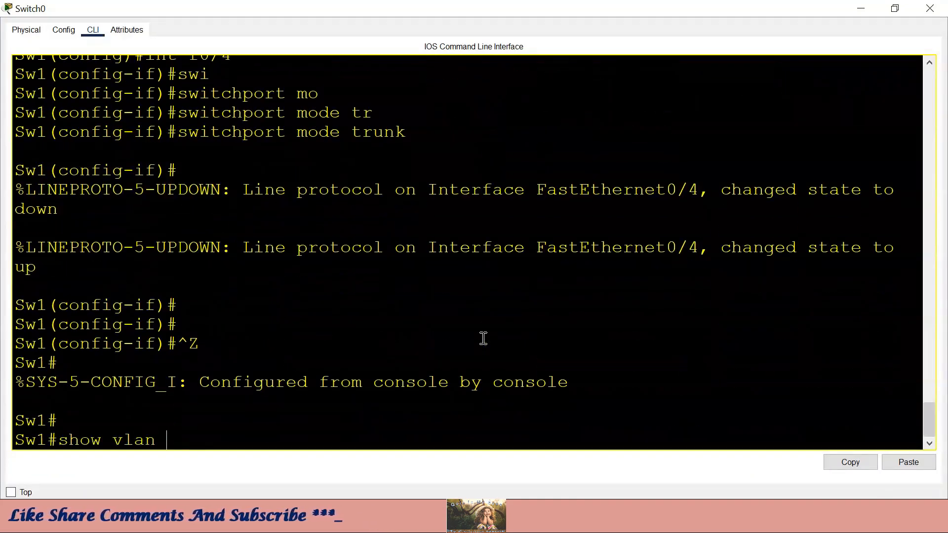
{"action": "type", "text": "br"}
{"action": "key", "text": "Tab"}
{"action": "key", "text": "Return"}
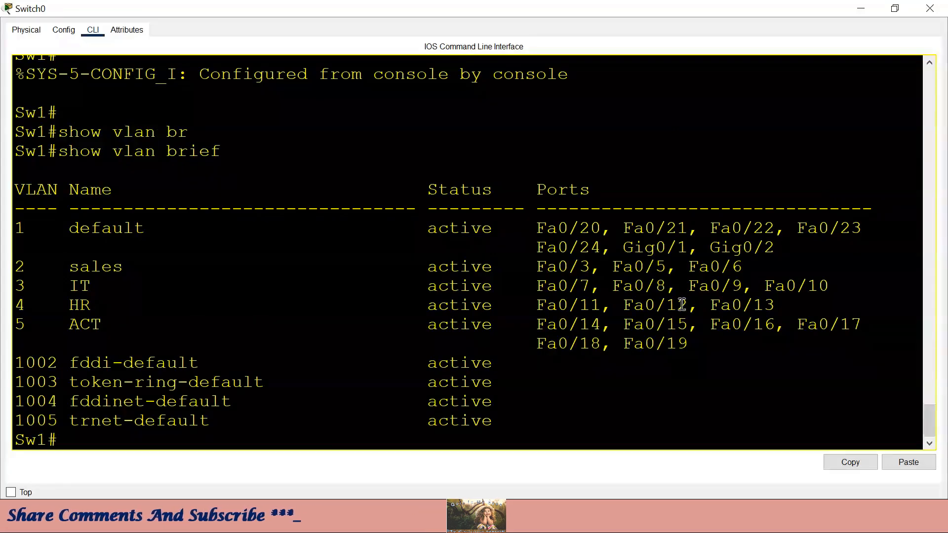
{"action": "left_click_drag", "start_coordinate": [770, 269], "coordinate": [4, 262]}
{"action": "scroll", "coordinate": [748, 237], "scroll_direction": "up", "scroll_amount": 10}
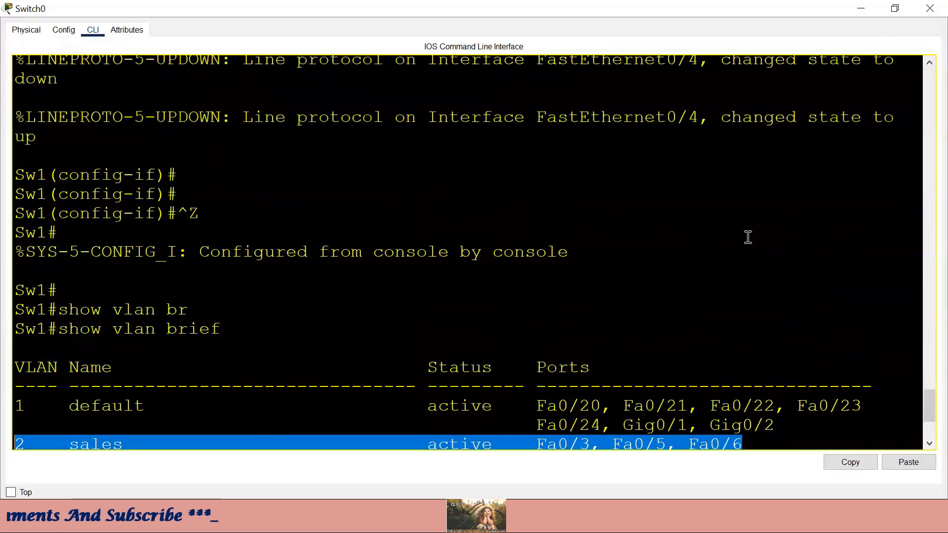
{"action": "left_click_drag", "start_coordinate": [676, 219], "coordinate": [375, 241]}
{"action": "scroll", "coordinate": [726, 257], "scroll_direction": "down", "scroll_amount": 10}
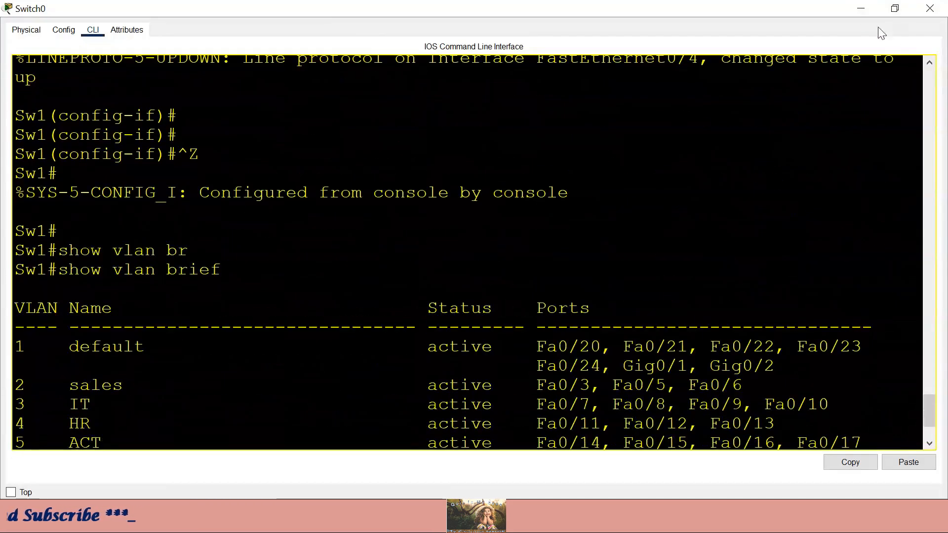
{"action": "left_click", "coordinate": [860, 8]}
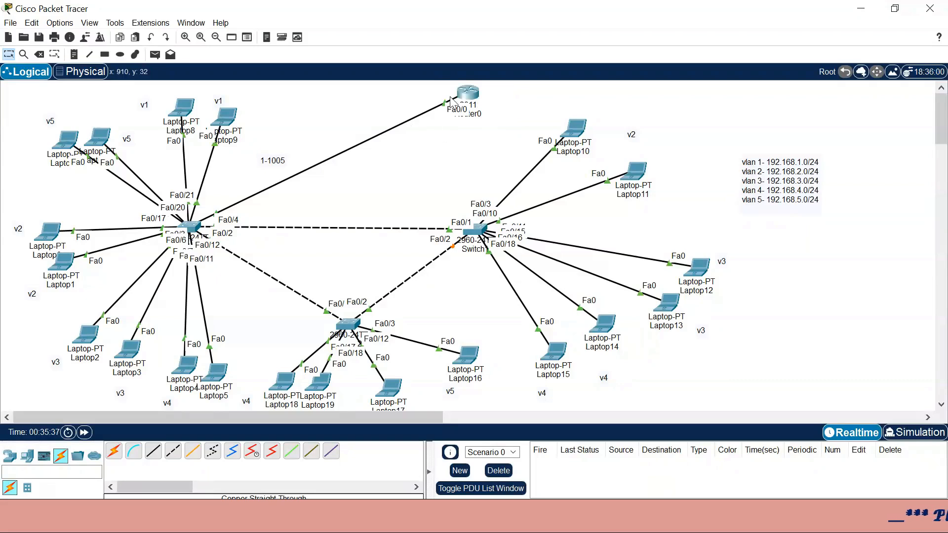
- Move the vlan 1–5 subnet note from the right edge up beside Router0's link
{"action": "left_click_drag", "start_coordinate": [429, 91], "coordinate": [467, 120]}
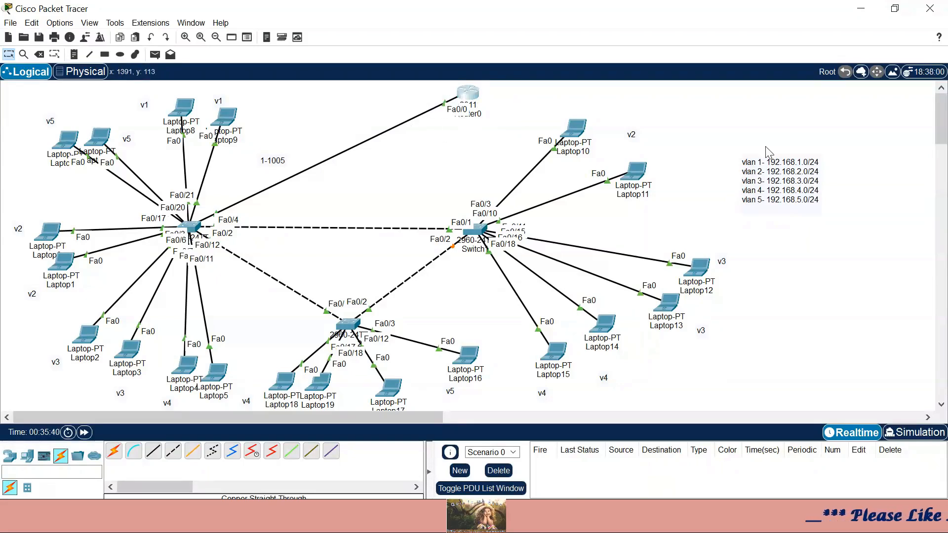
{"action": "left_click_drag", "start_coordinate": [787, 192], "coordinate": [348, 169]}
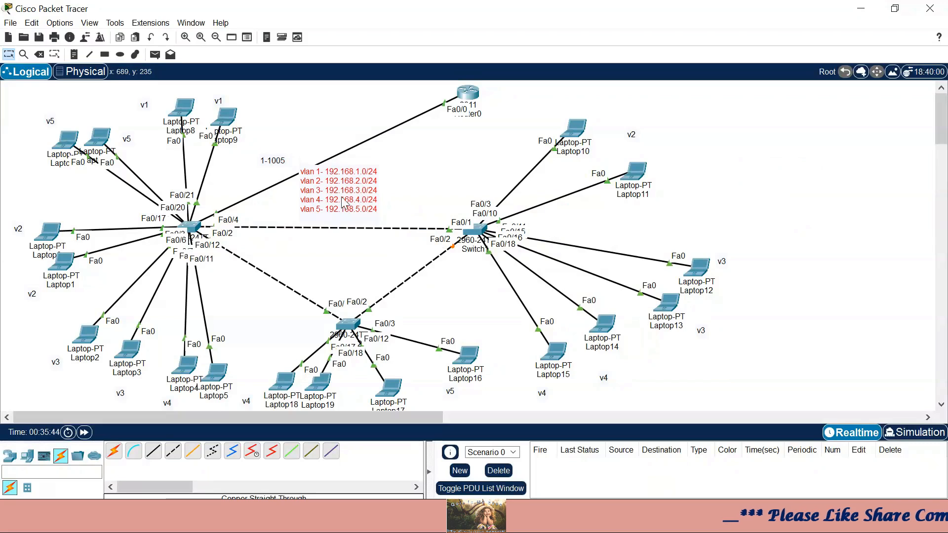
{"action": "left_click_drag", "start_coordinate": [427, 90], "coordinate": [475, 123]}
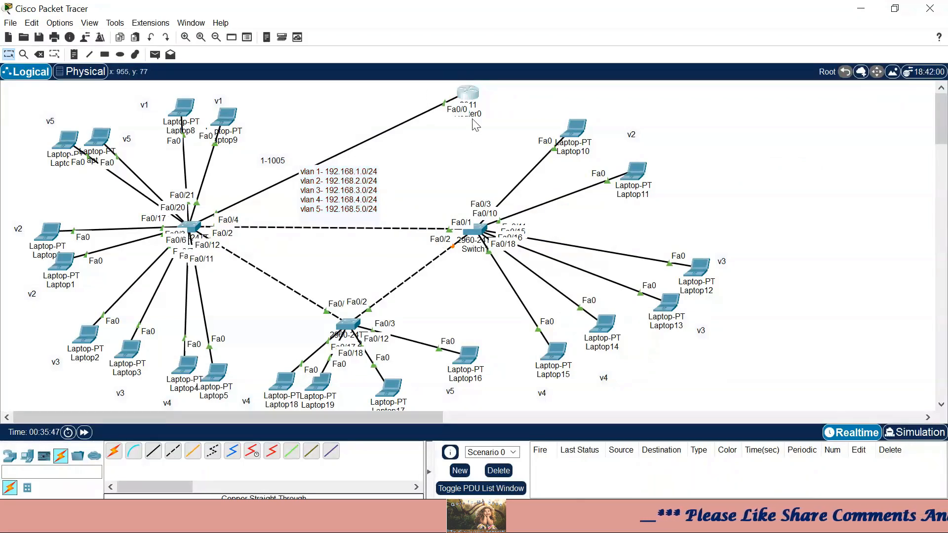
{"action": "left_click_drag", "start_coordinate": [407, 86], "coordinate": [495, 146]}
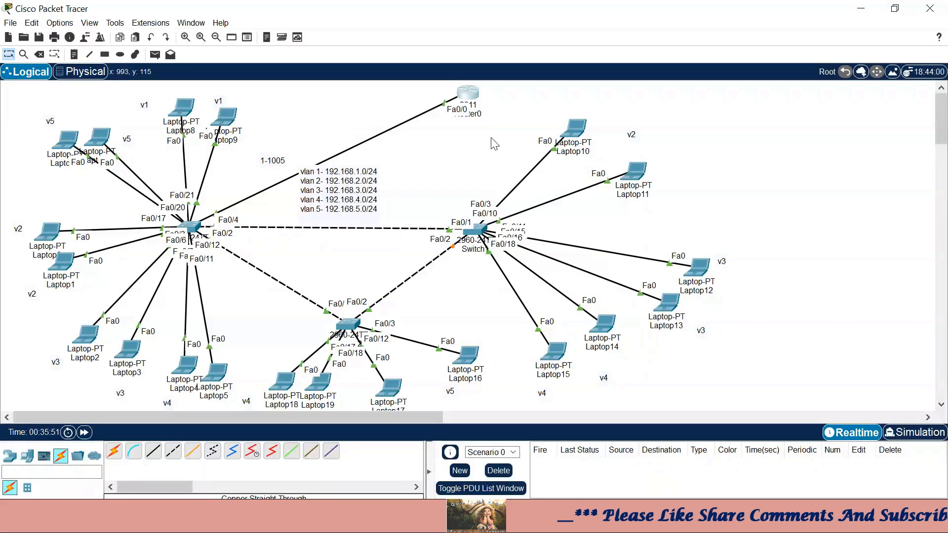
{"action": "left_click_drag", "start_coordinate": [355, 187], "coordinate": [403, 177]}
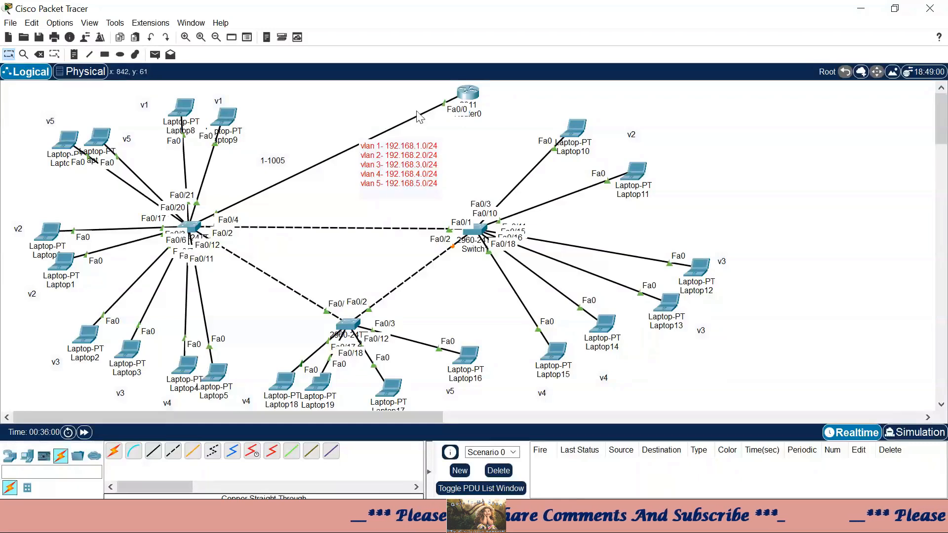
- In Router0's CLI, review the int f0/0 and no shutdown commands, then exit to global config
{"action": "left_click", "coordinate": [468, 94]}
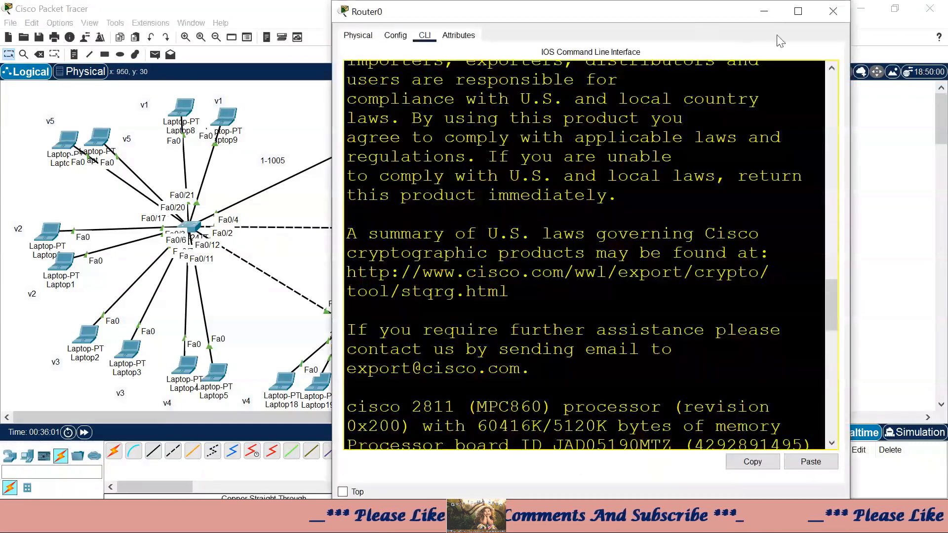
{"action": "left_click", "coordinate": [798, 11]}
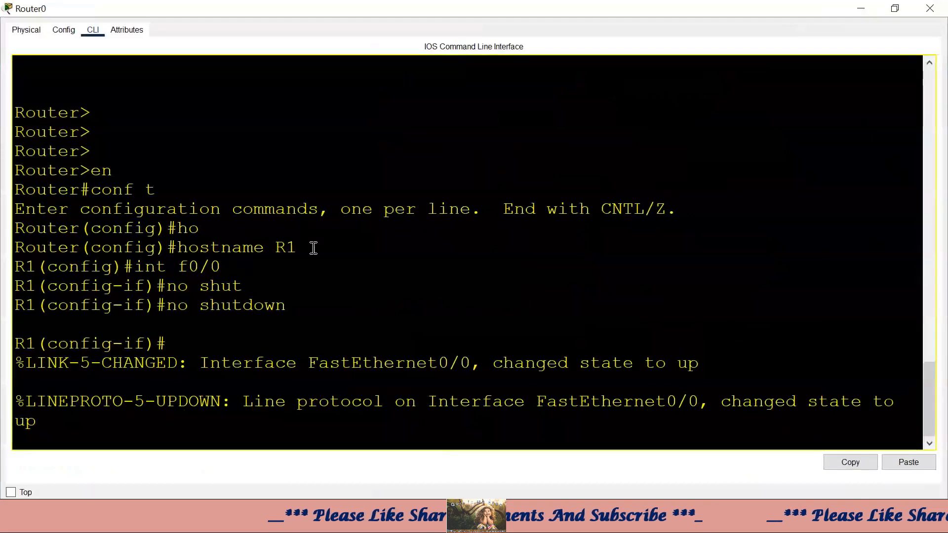
{"action": "left_click_drag", "start_coordinate": [236, 267], "coordinate": [142, 265]}
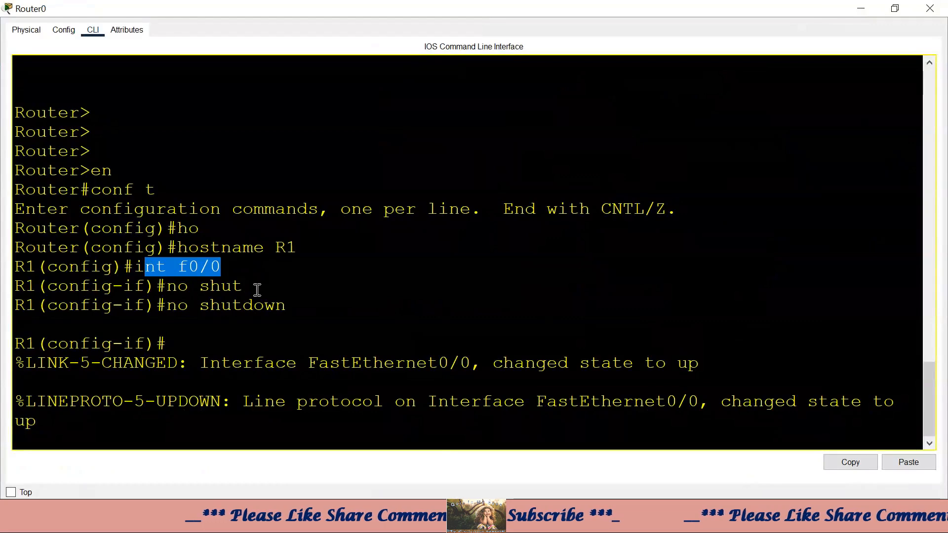
{"action": "left_click_drag", "start_coordinate": [249, 288], "coordinate": [168, 290]}
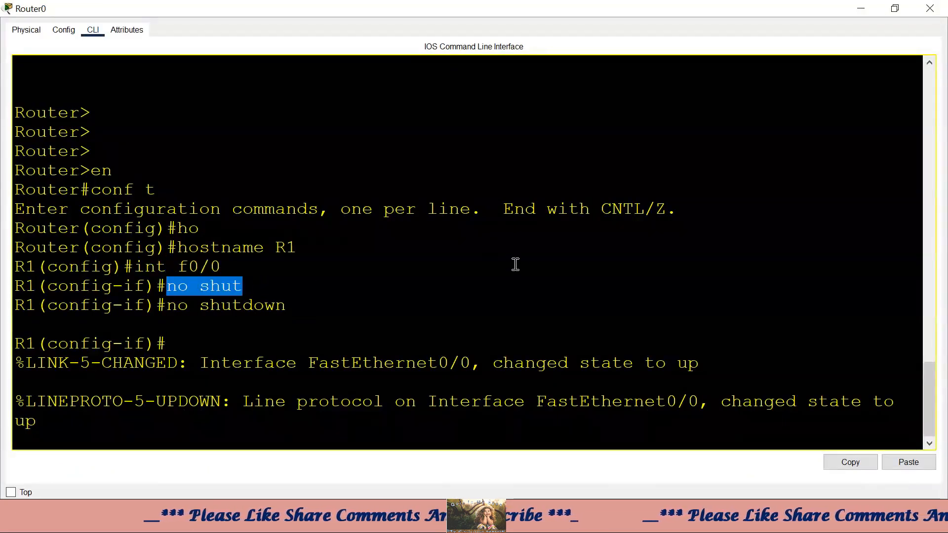
{"action": "left_click_drag", "start_coordinate": [296, 306], "coordinate": [146, 305]}
{"action": "key", "text": "Return"}
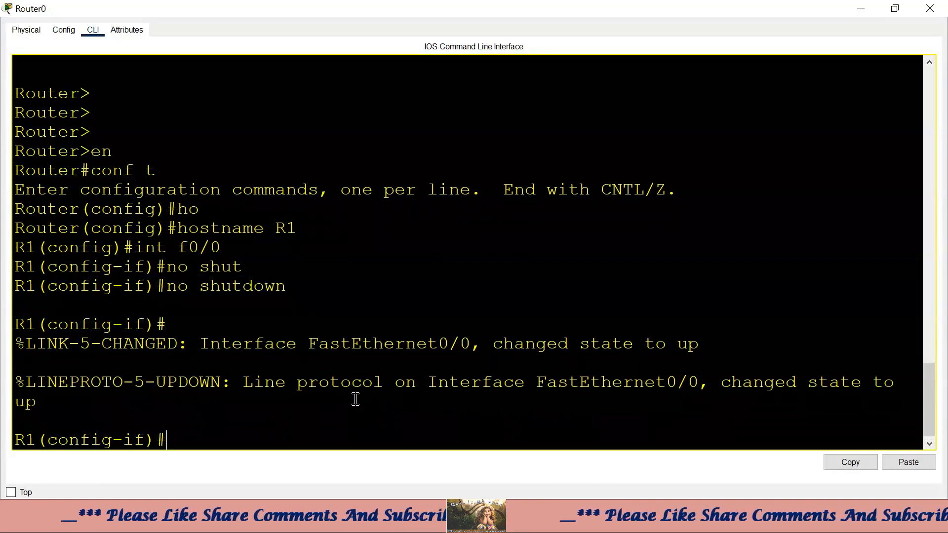
{"action": "type", "text": "exit"}
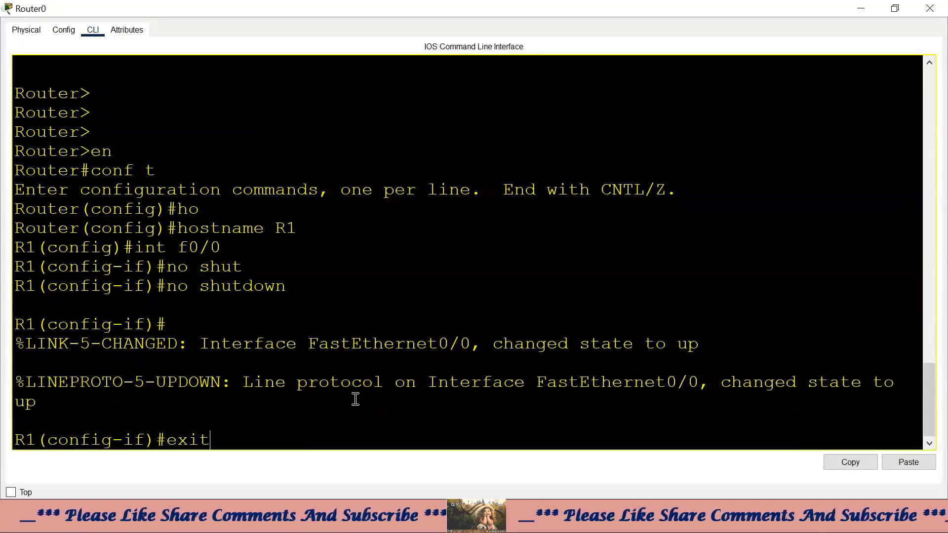
{"action": "key", "text": "Return"}
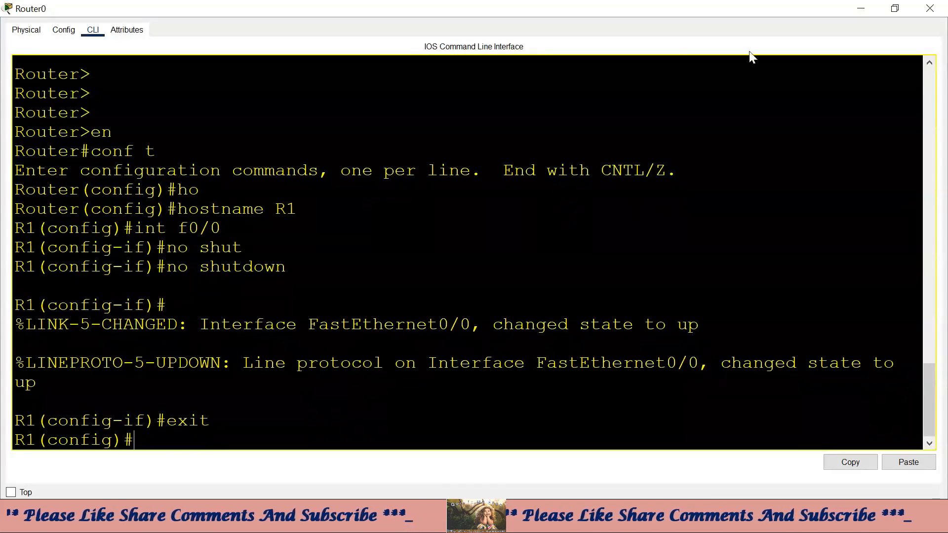
{"action": "left_click", "coordinate": [861, 9]}
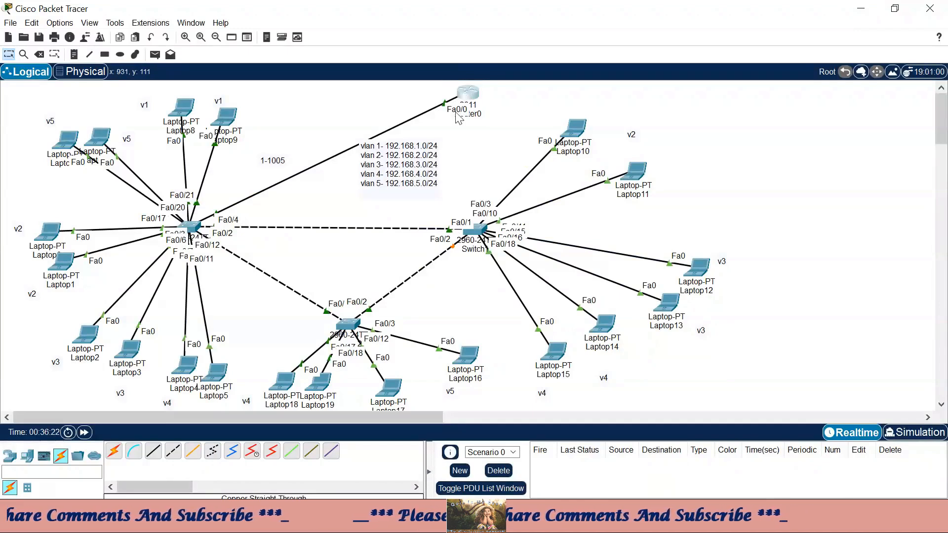
- Nudge the vlan subnet note slightly lower on the topology
{"action": "left_click_drag", "start_coordinate": [406, 157], "coordinate": [407, 179]}
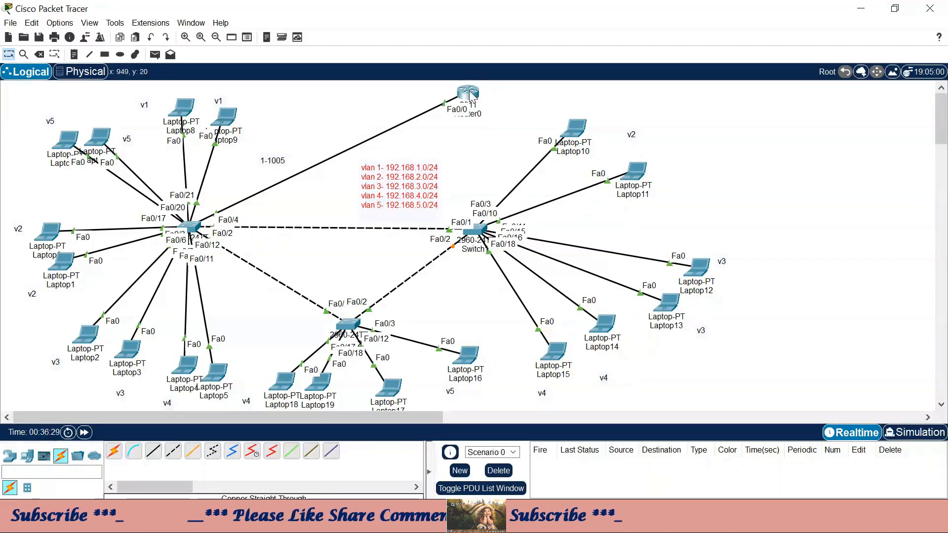
{"action": "mouse_move", "coordinate": [472, 94]}
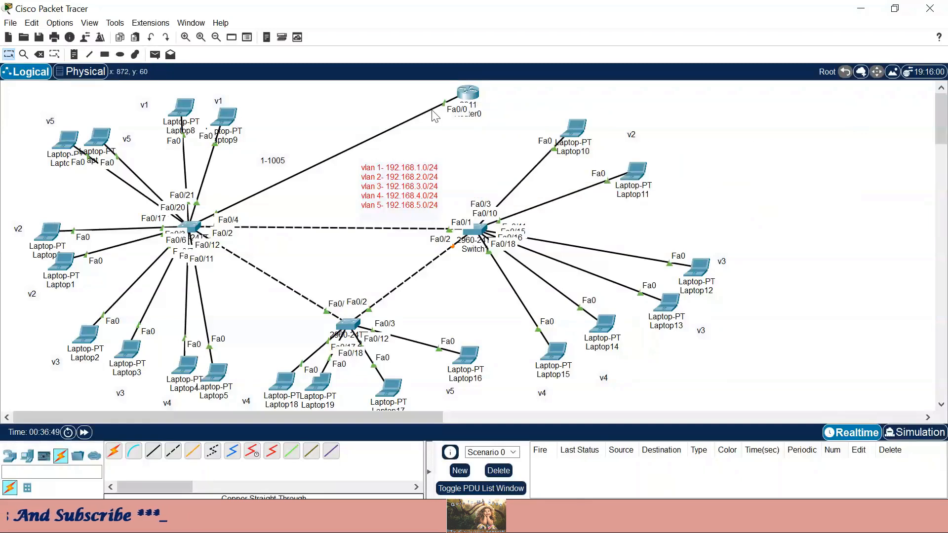
- Reopen Router0's CLI full screen and review the earlier f0/0, no shutdown and exit commands
{"action": "left_click", "coordinate": [472, 98]}
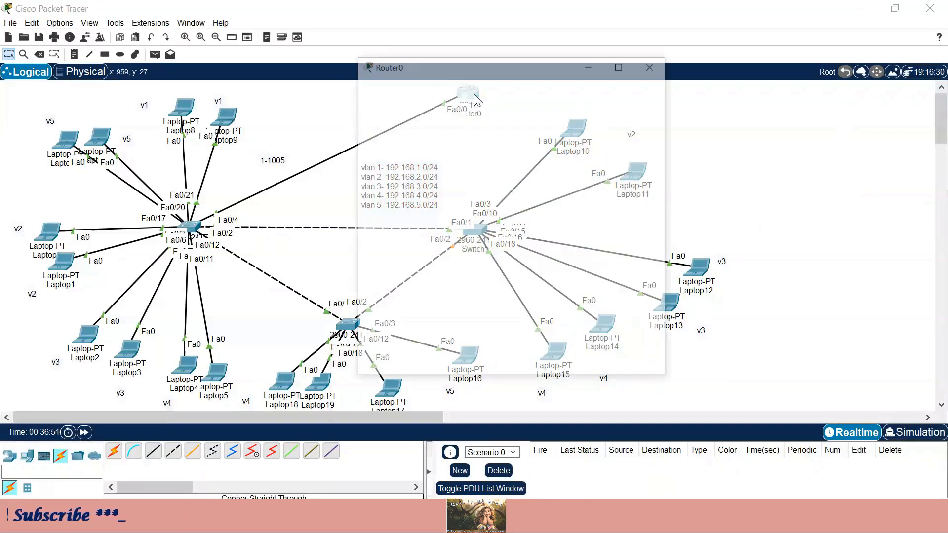
{"action": "left_click", "coordinate": [798, 11]}
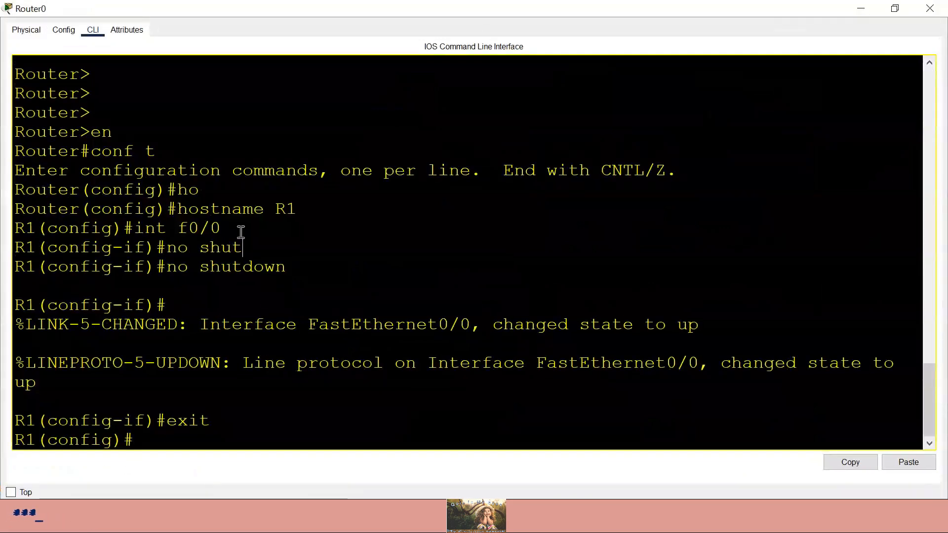
{"action": "left_click_drag", "start_coordinate": [227, 225], "coordinate": [212, 229]}
{"action": "left_click_drag", "start_coordinate": [299, 265], "coordinate": [193, 269]}
{"action": "left_click_drag", "start_coordinate": [235, 418], "coordinate": [178, 419]}
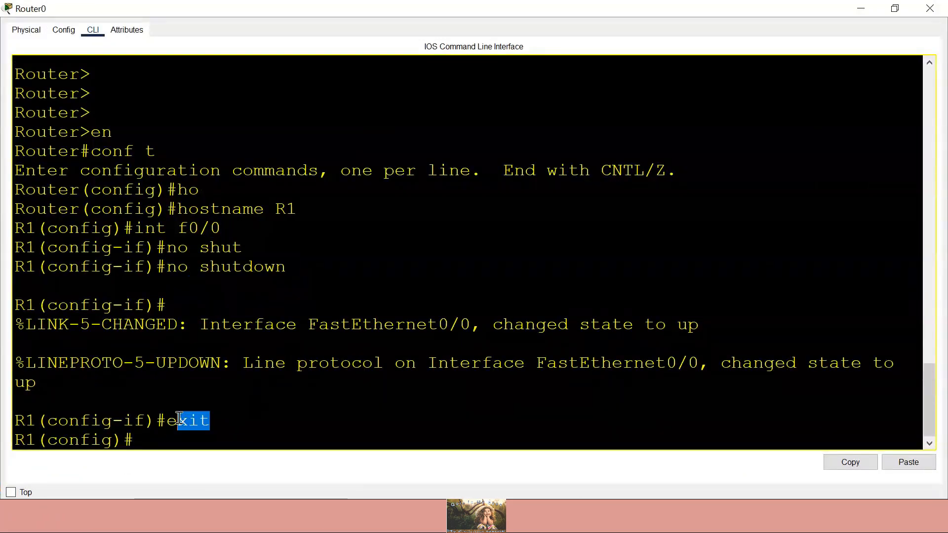
{"action": "left_click", "coordinate": [270, 439]}
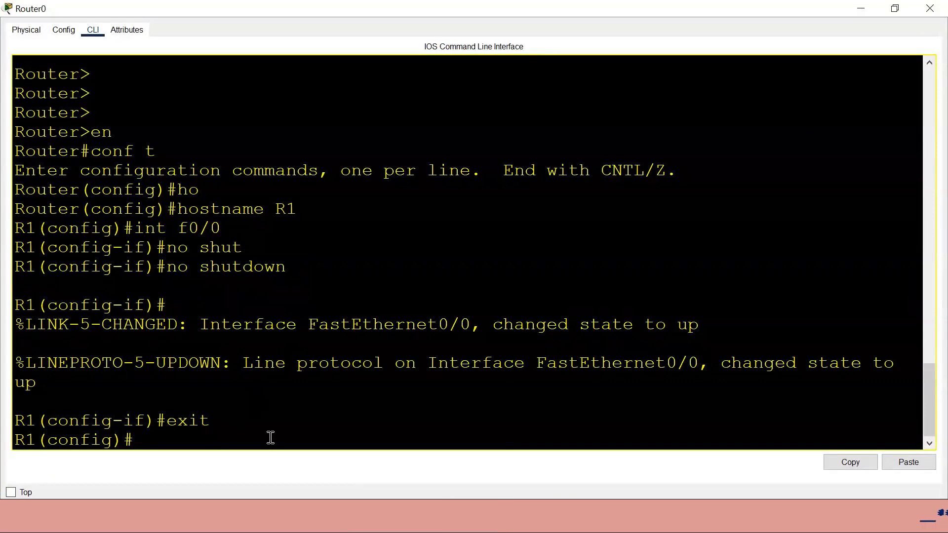
- Type int f0/0.1, comparing the subinterface name with the physical interface f0/0
{"action": "type", "text": "int"}
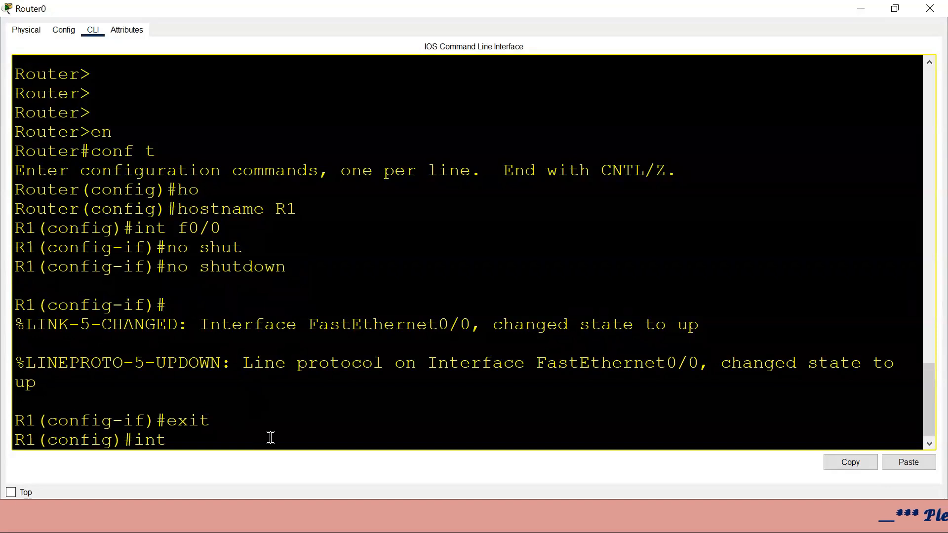
{"action": "type", "text": " f0/0"}
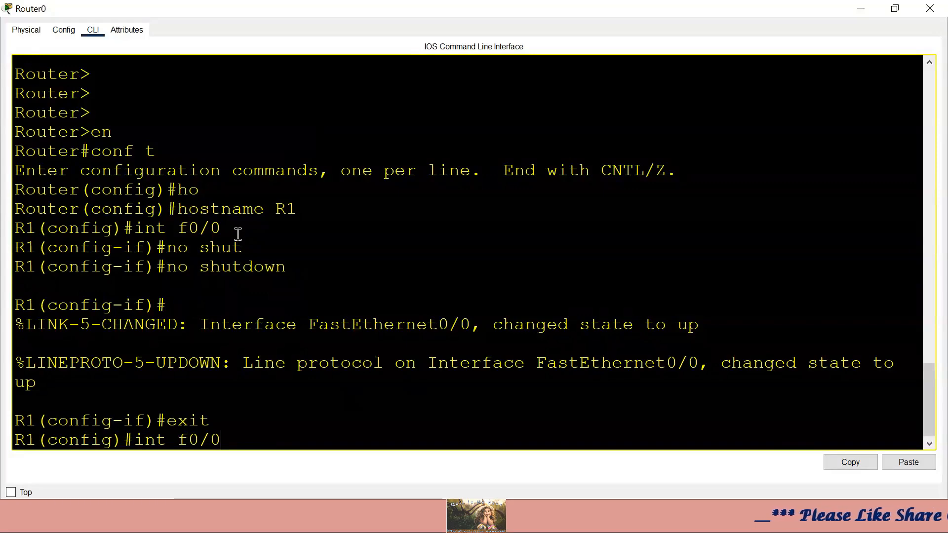
{"action": "left_click_drag", "start_coordinate": [237, 227], "coordinate": [167, 228]}
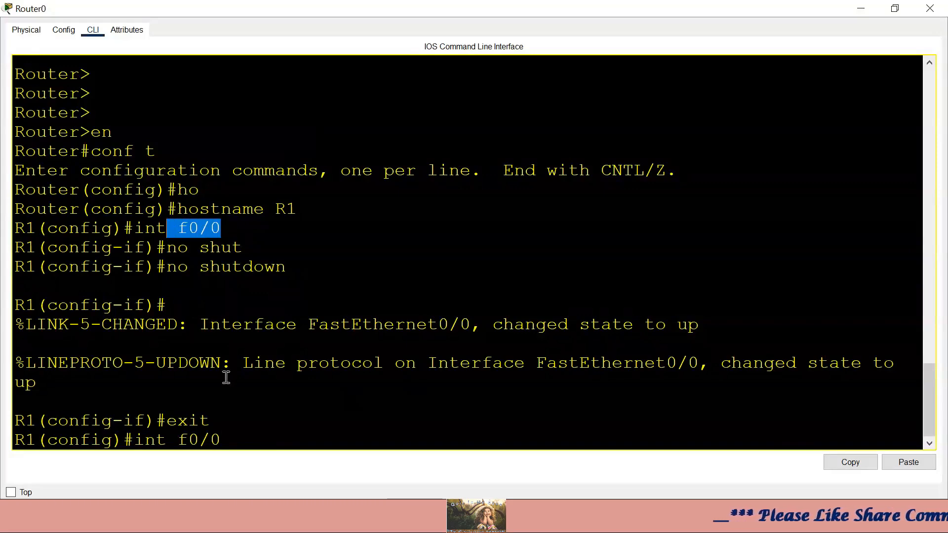
{"action": "left_click_drag", "start_coordinate": [223, 439], "coordinate": [167, 442]}
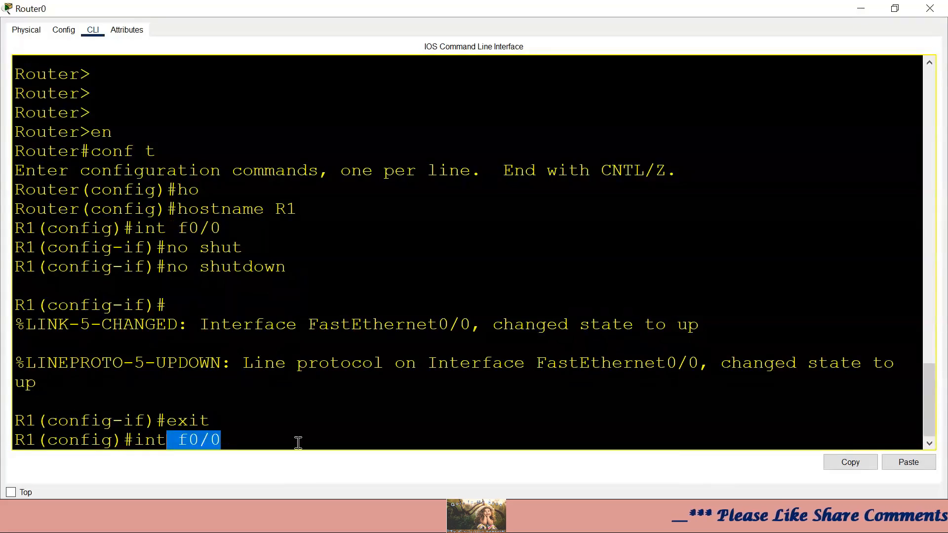
{"action": "left_click", "coordinate": [282, 432]}
{"action": "type", "text": "."}
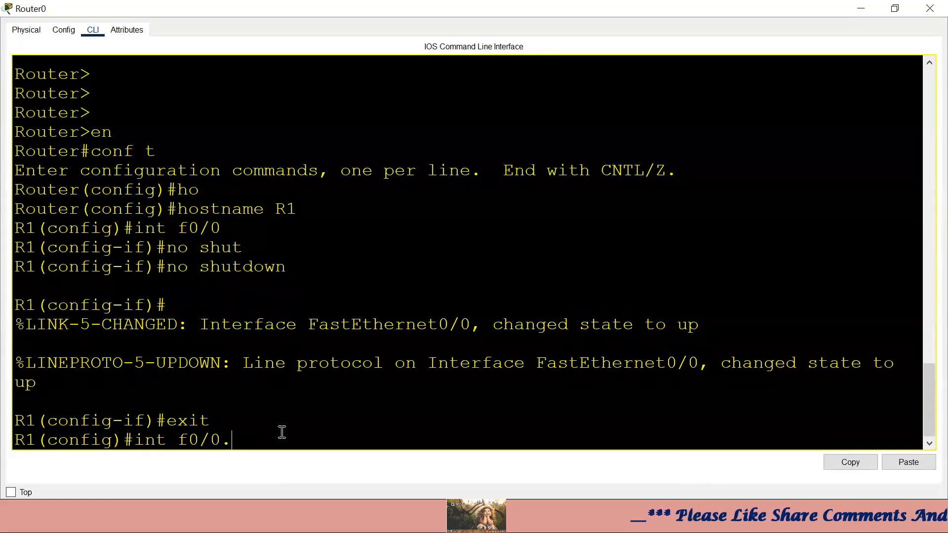
{"action": "type", "text": "1"}
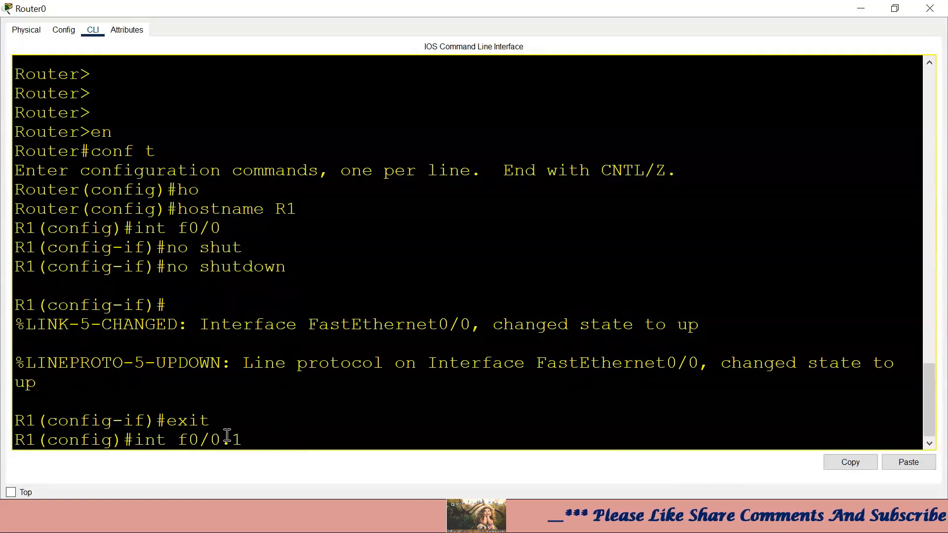
{"action": "left_click_drag", "start_coordinate": [226, 438], "coordinate": [168, 440]}
{"action": "left_click_drag", "start_coordinate": [239, 439], "coordinate": [219, 440]}
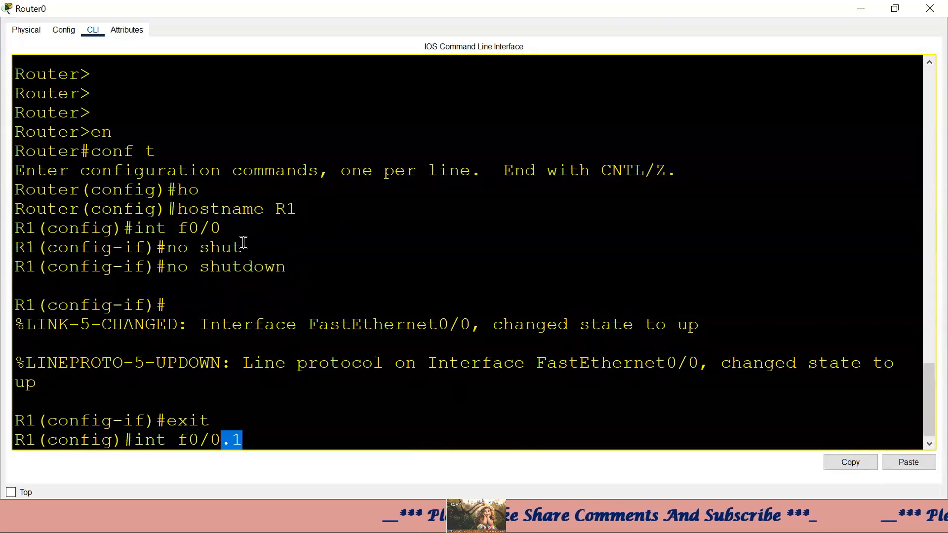
{"action": "left_click", "coordinate": [216, 228]}
{"action": "left_click_drag", "start_coordinate": [216, 228], "coordinate": [178, 228]}
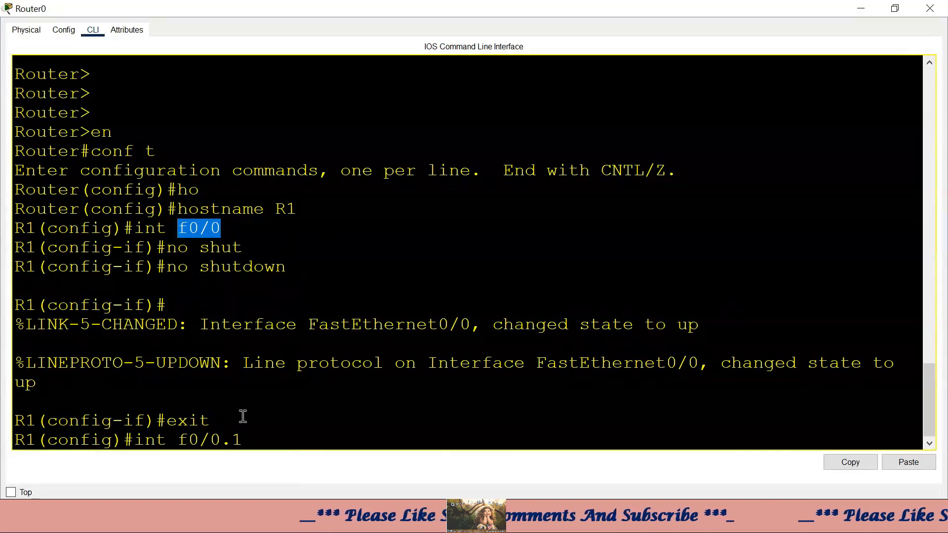
{"action": "left_click", "coordinate": [247, 438]}
{"action": "left_click_drag", "start_coordinate": [247, 439], "coordinate": [176, 440]}
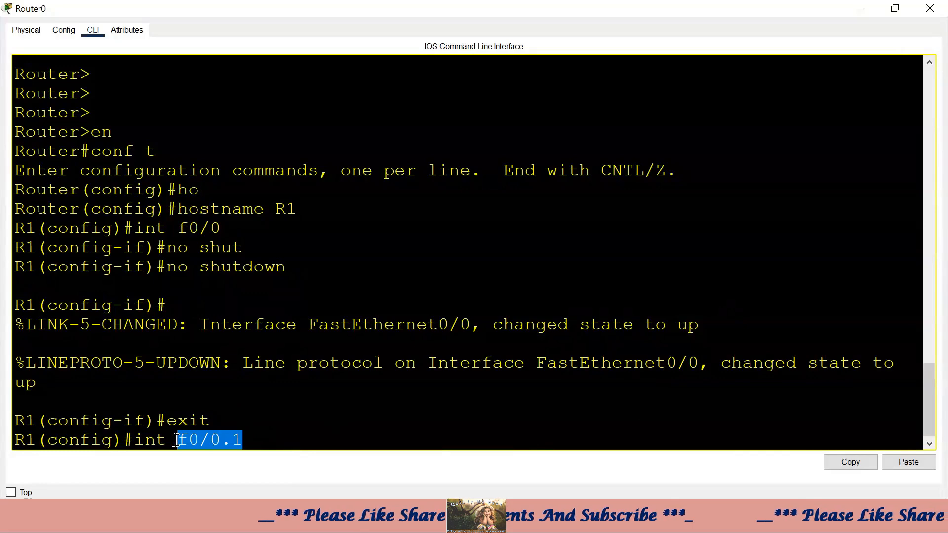
{"action": "left_click", "coordinate": [279, 255]}
{"action": "left_click_drag", "start_coordinate": [217, 226], "coordinate": [167, 228]}
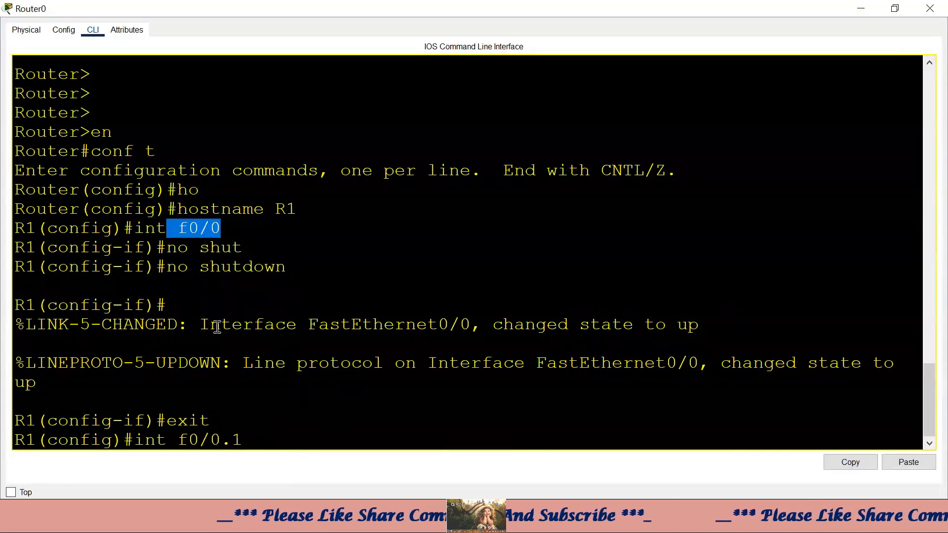
{"action": "left_click_drag", "start_coordinate": [223, 439], "coordinate": [167, 440]}
{"action": "left_click", "coordinate": [345, 440]}
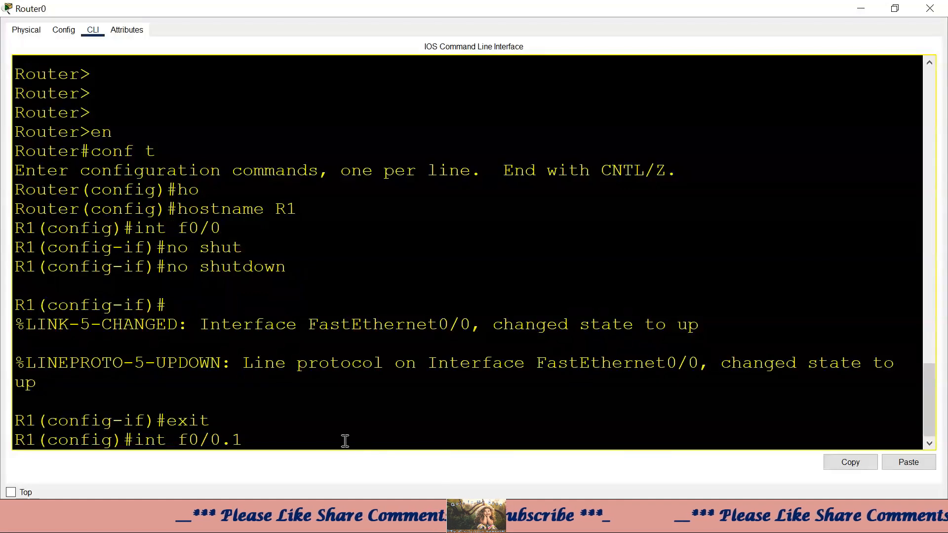
- Create subinterface Fa0/0.1 and confirm the prompt shows subinterface configuration mode
{"action": "key", "text": "Return"}
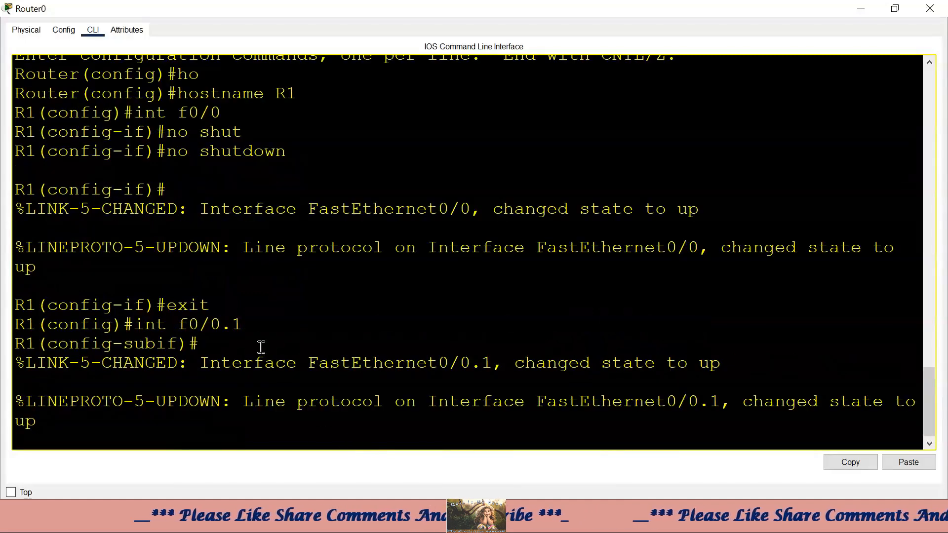
{"action": "left_click_drag", "start_coordinate": [243, 330], "coordinate": [212, 330]}
{"action": "left_click", "coordinate": [782, 401]}
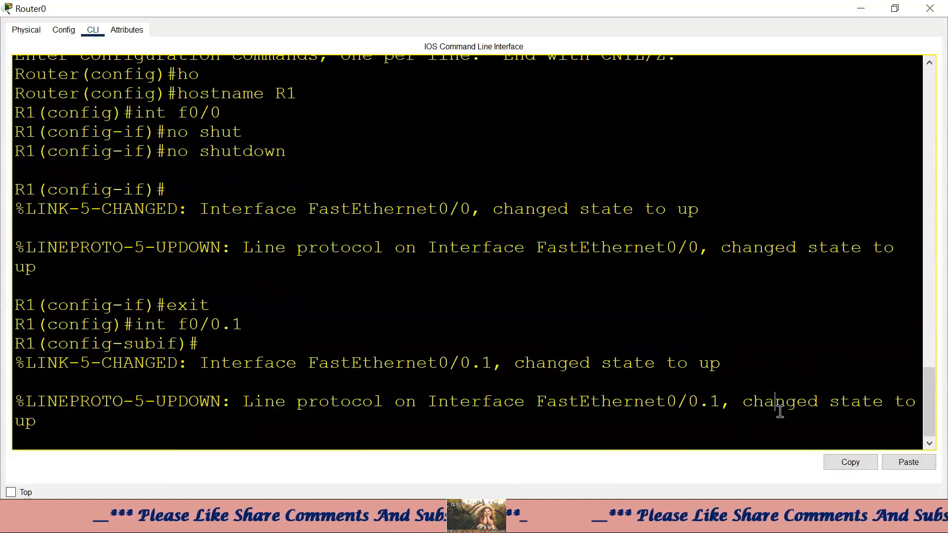
{"action": "key", "text": "Return"}
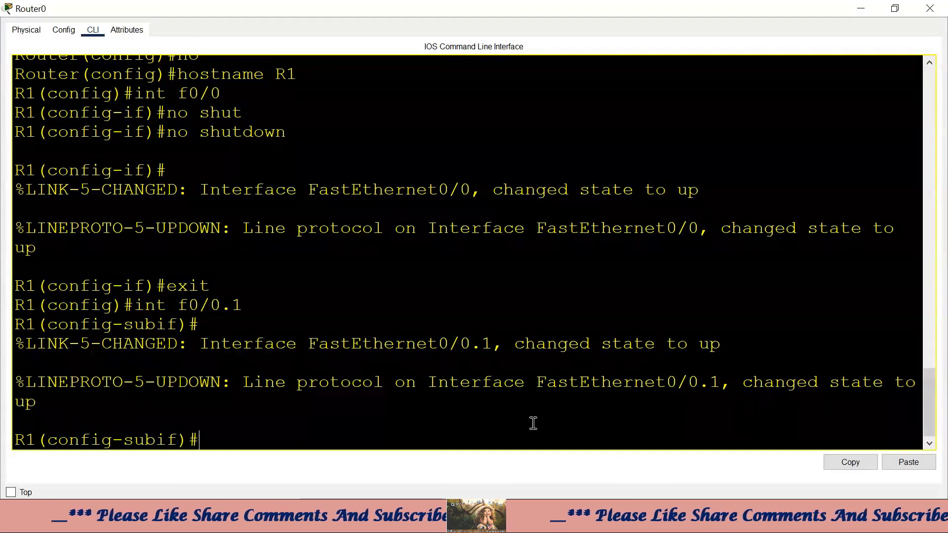
{"action": "left_click_drag", "start_coordinate": [123, 441], "coordinate": [197, 440]}
{"action": "left_click", "coordinate": [172, 418]}
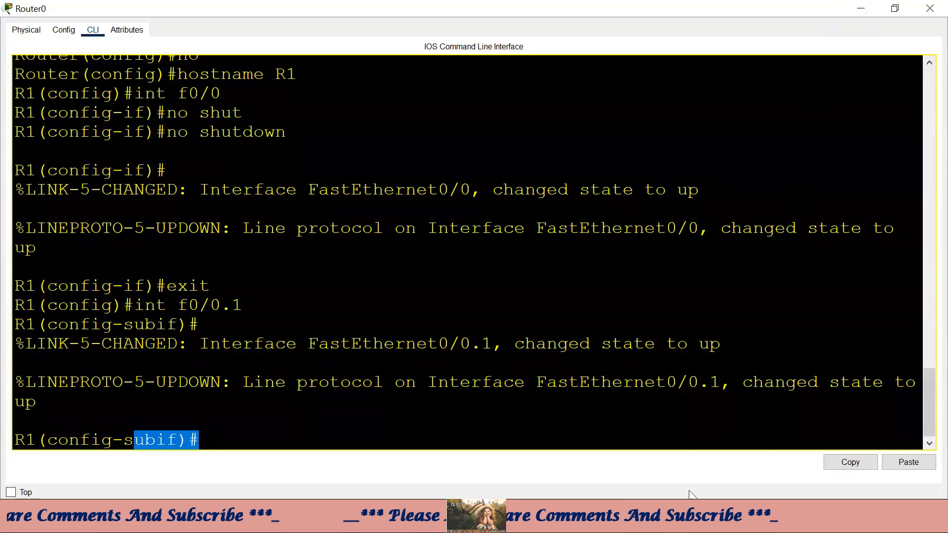
- Mark the router link in the VLAN diagram with a red Fa0/0.1 label and strokes
{"action": "key", "text": "alt+Tab"}
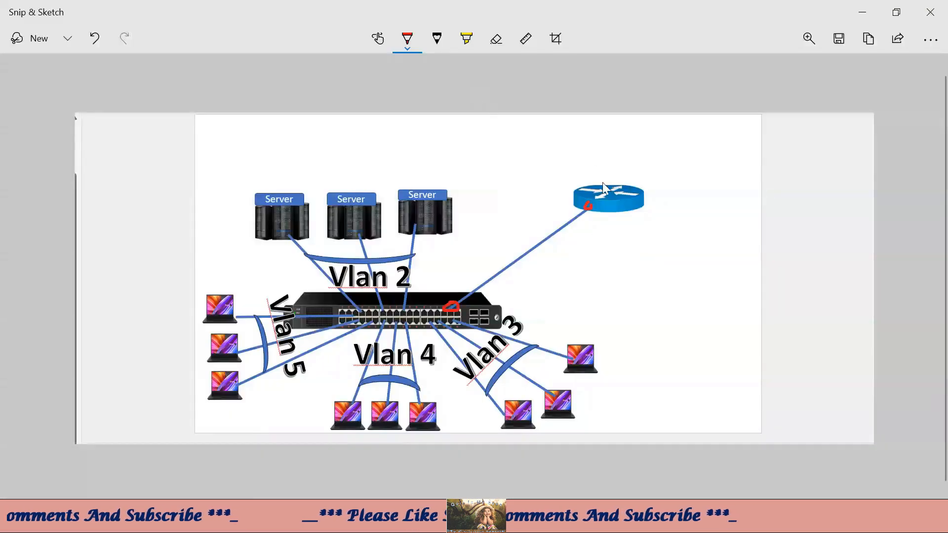
{"action": "mouse_move", "coordinate": [587, 208]}
{"action": "left_mouse_down"}
{"action": "mouse_move", "coordinate": [579, 140]}
{"action": "mouse_move", "coordinate": [583, 151]}
{"action": "left_mouse_up"}
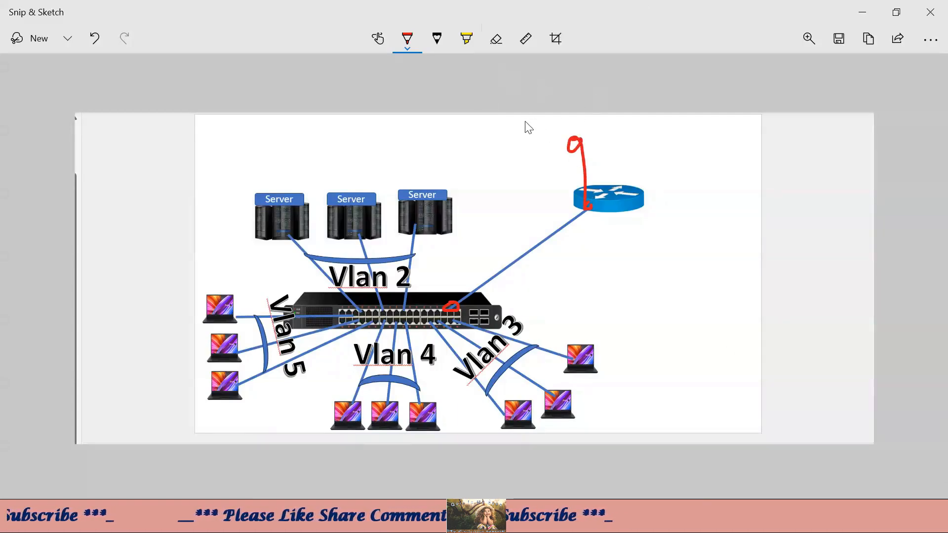
{"action": "mouse_move", "coordinate": [540, 127]}
{"action": "left_mouse_down"}
{"action": "mouse_move", "coordinate": [541, 108]}
{"action": "mouse_move", "coordinate": [561, 117]}
{"action": "mouse_move", "coordinate": [561, 138]}
{"action": "mouse_move", "coordinate": [580, 116]}
{"action": "left_mouse_up"}
{"action": "left_click", "coordinate": [593, 116]}
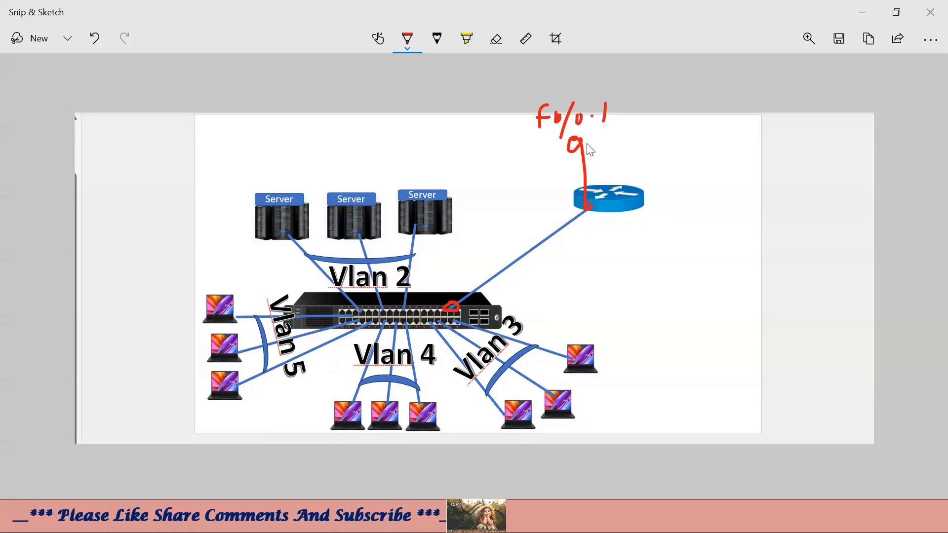
{"action": "left_click_drag", "start_coordinate": [561, 160], "coordinate": [590, 146]}
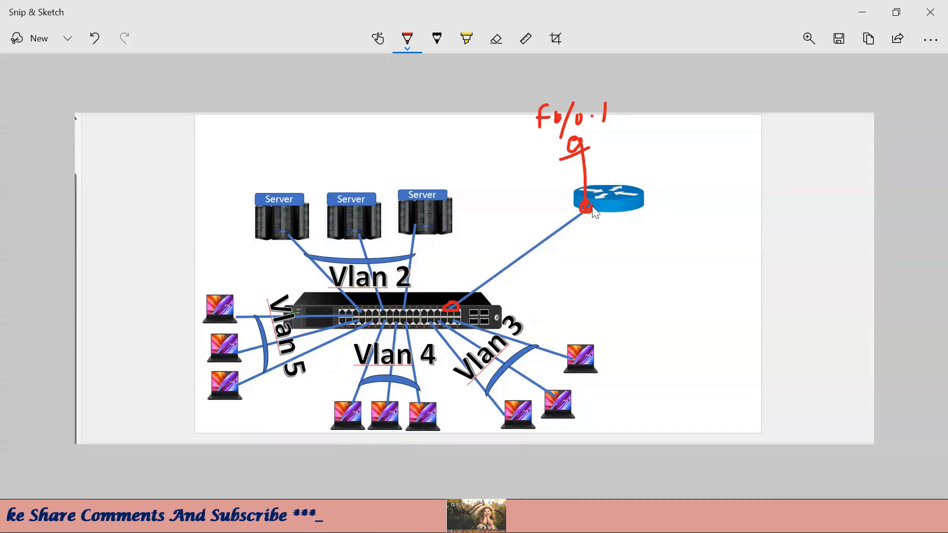
{"action": "left_click_drag", "start_coordinate": [584, 148], "coordinate": [624, 107]}
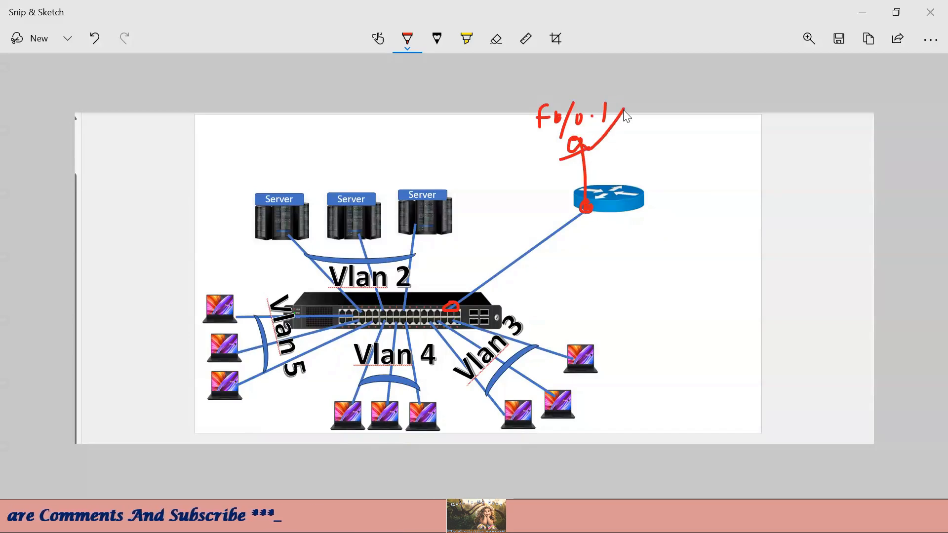
{"action": "mouse_move", "coordinate": [533, 518]}
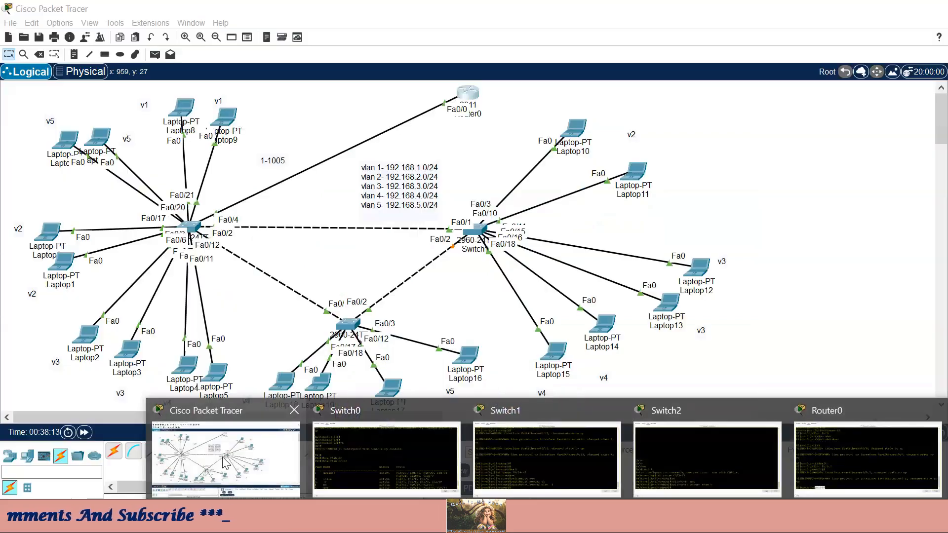
{"action": "left_click", "coordinate": [225, 462]}
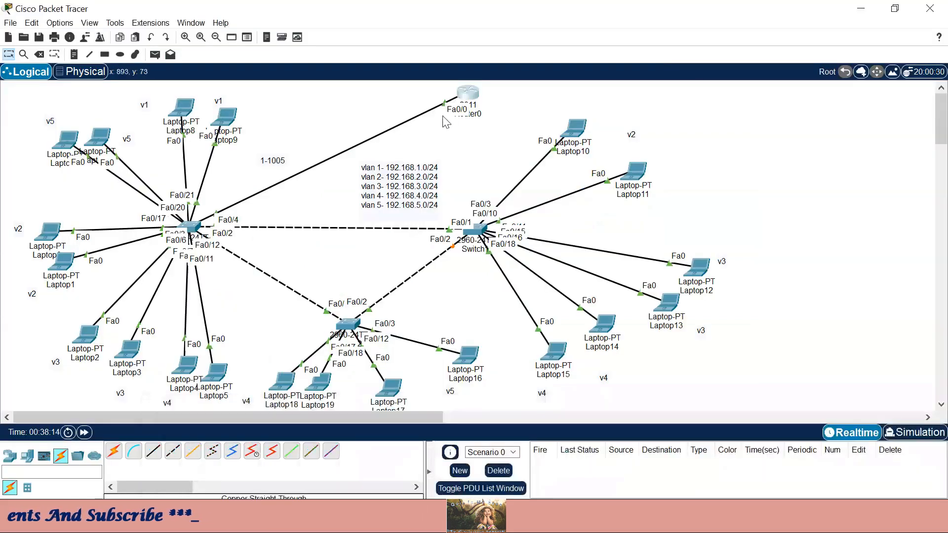
- In Router0's maximized CLI, enter 'ip add 192.168.1.1 255.255.255.0' on subinterface Fa0/0.1
{"action": "left_click", "coordinate": [464, 97]}
{"action": "left_click", "coordinate": [797, 10]}
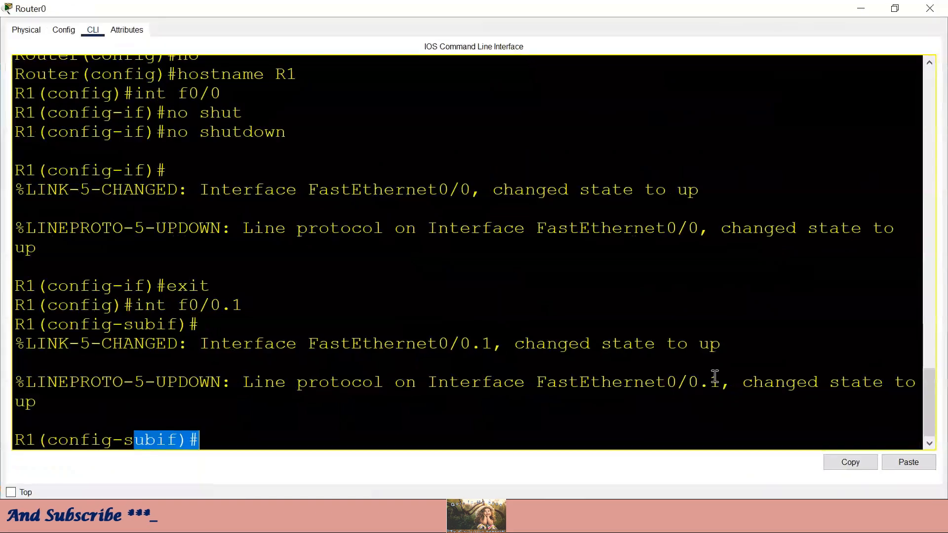
{"action": "left_click", "coordinate": [379, 394]}
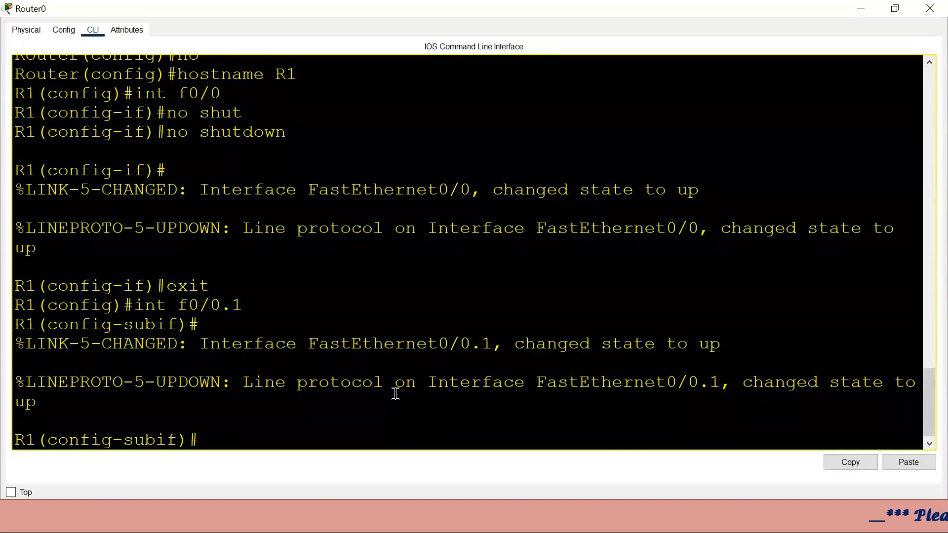
{"action": "type", "text": "p add "}
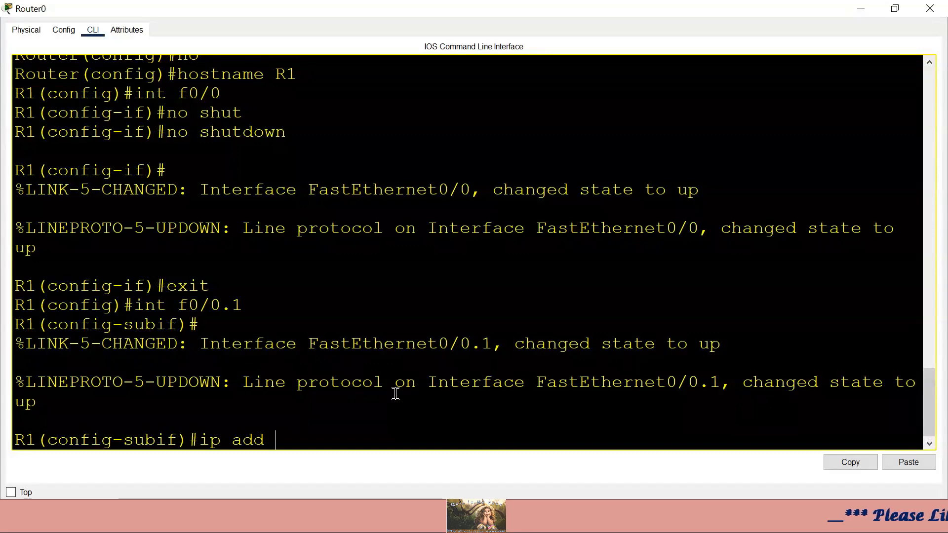
{"action": "type", "text": "192.168."}
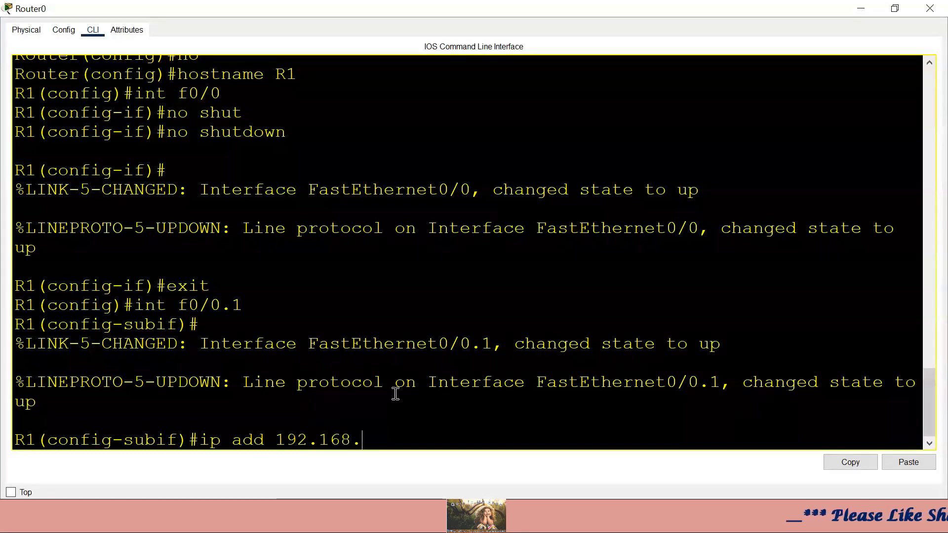
{"action": "type", "text": "1.1 255."}
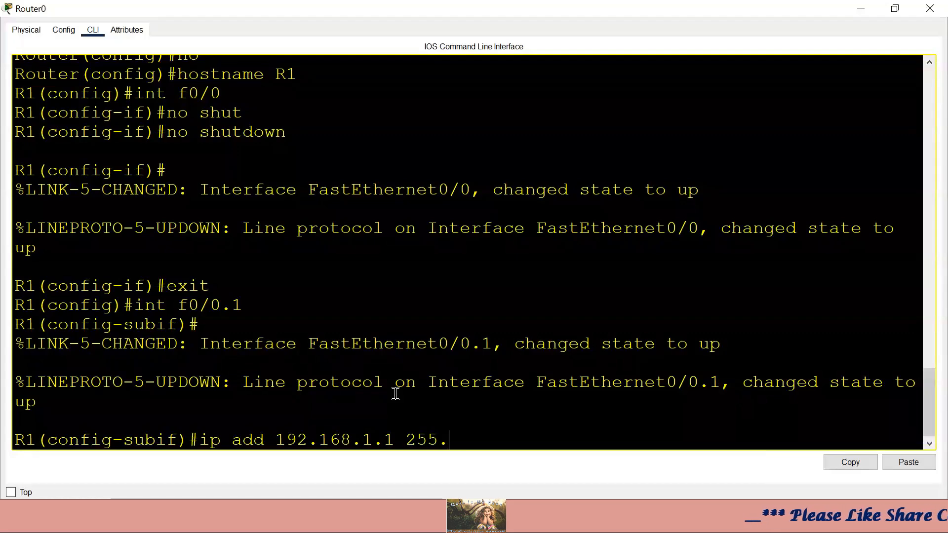
{"action": "type", "text": "255.255.0"}
{"action": "key", "text": "Return"}
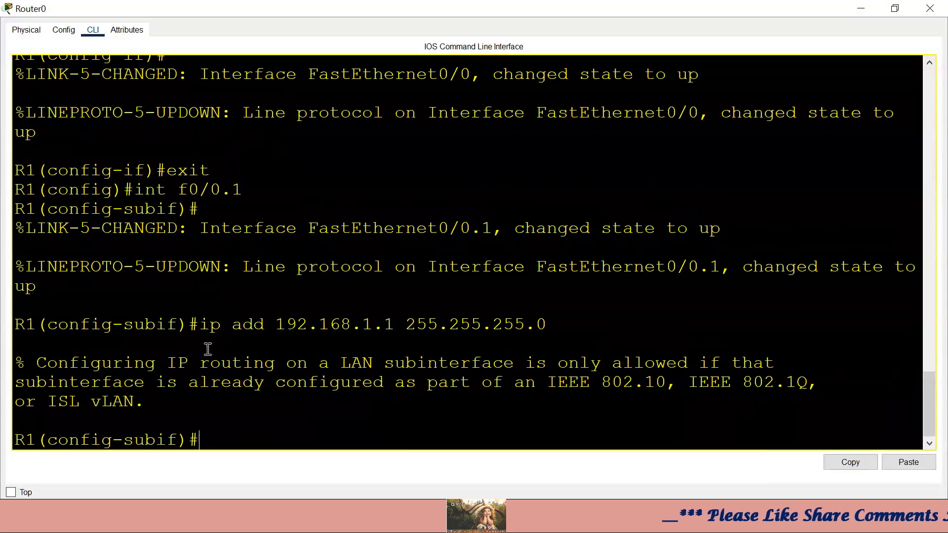
{"action": "left_click_drag", "start_coordinate": [25, 363], "coordinate": [242, 363]}
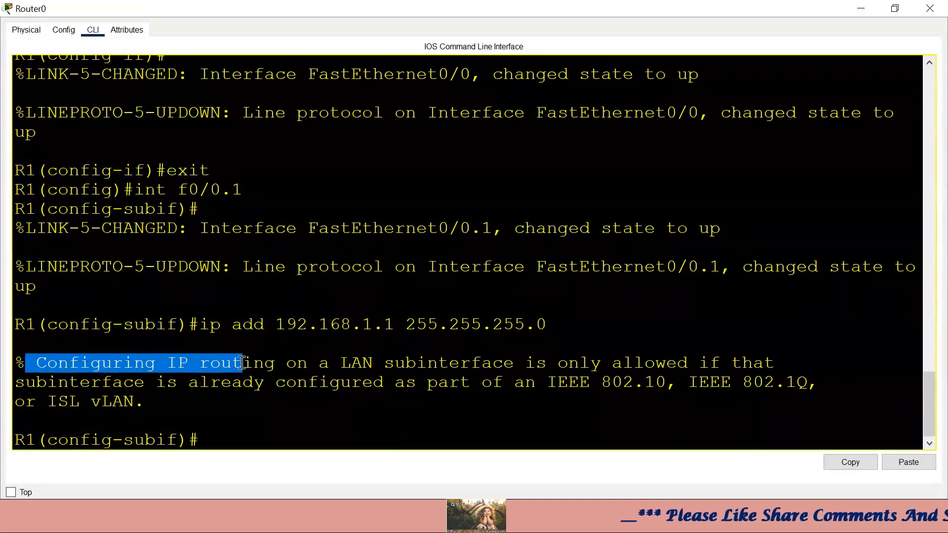
{"action": "left_click", "coordinate": [207, 384]}
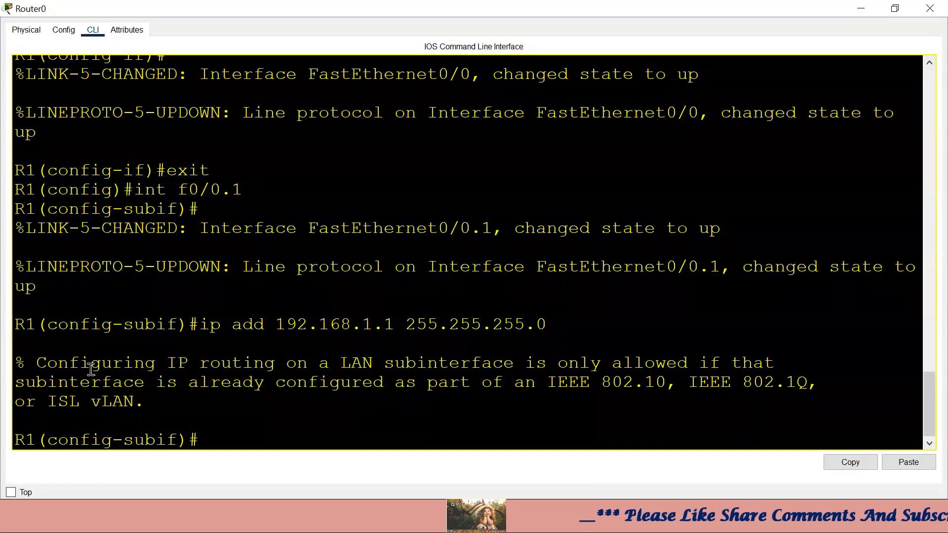
{"action": "left_click_drag", "start_coordinate": [35, 364], "coordinate": [783, 364]}
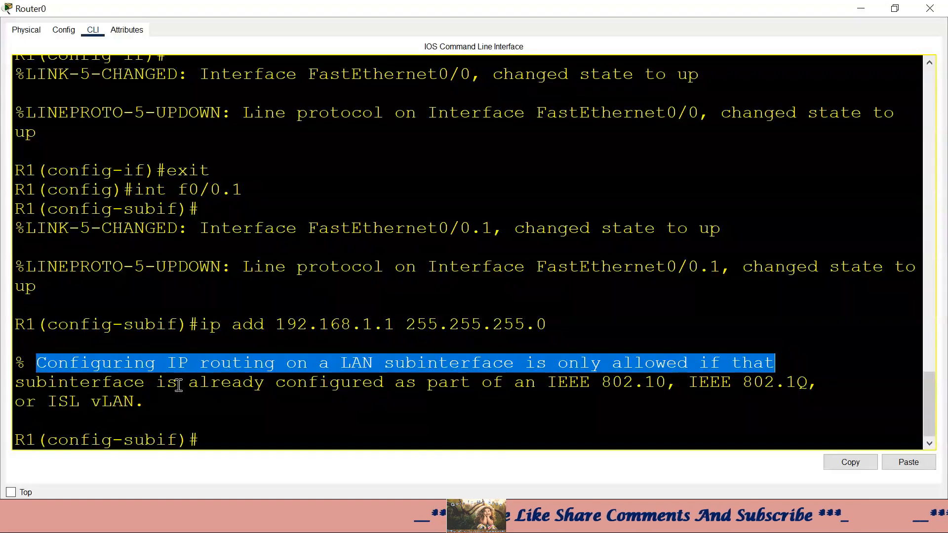
{"action": "left_click_drag", "start_coordinate": [178, 385], "coordinate": [426, 382]}
{"action": "left_click_drag", "start_coordinate": [424, 381], "coordinate": [595, 381]}
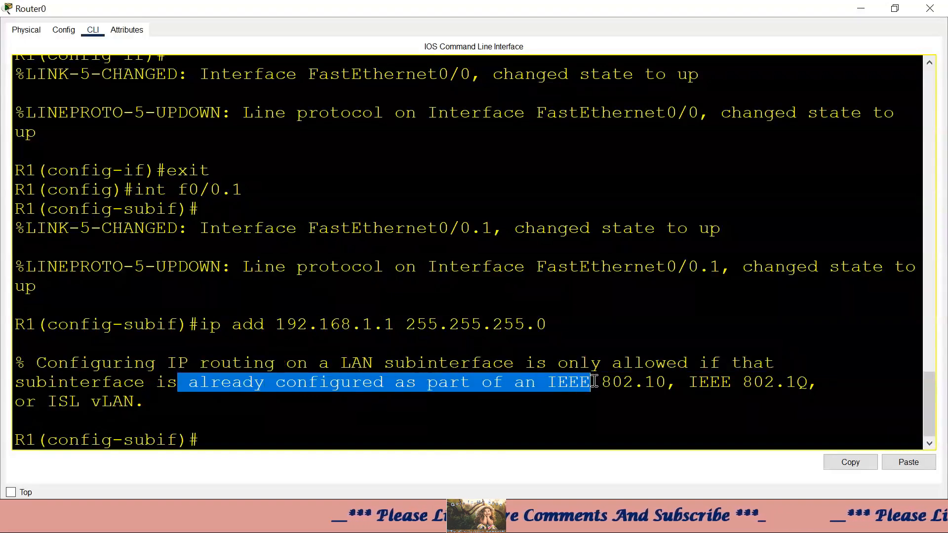
{"action": "left_click_drag", "start_coordinate": [681, 383], "coordinate": [591, 383]}
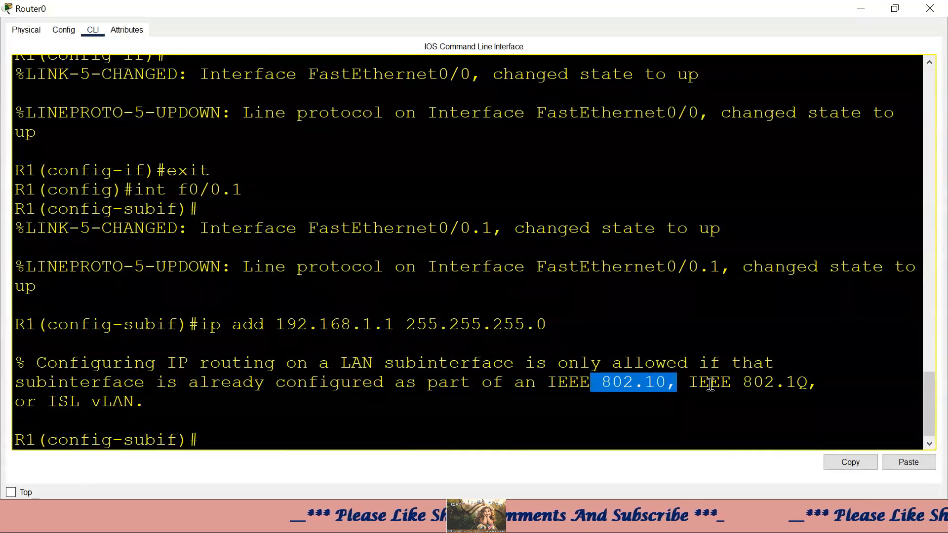
{"action": "left_click", "coordinate": [710, 385]}
{"action": "left_click_drag", "start_coordinate": [677, 383], "coordinate": [752, 383]}
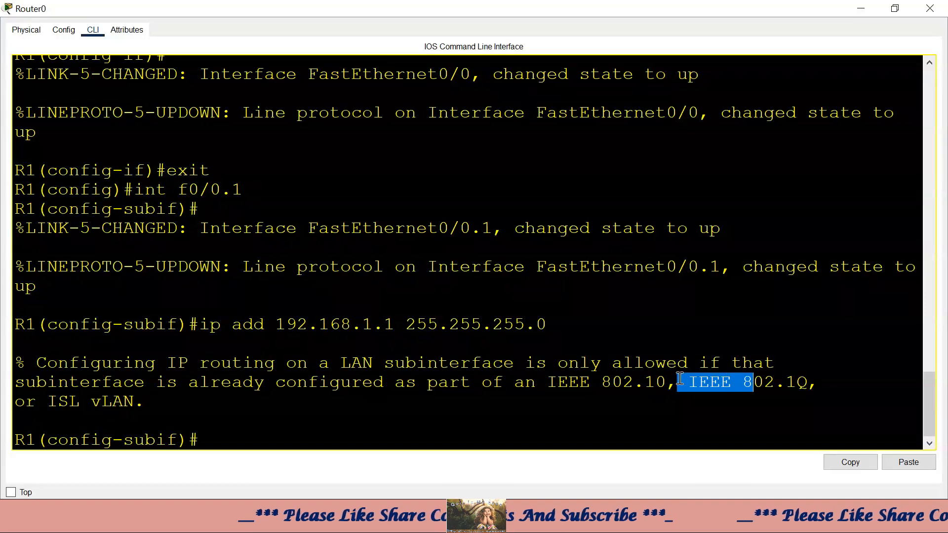
{"action": "left_click", "coordinate": [152, 402]}
{"action": "left_click_drag", "start_coordinate": [153, 401], "coordinate": [29, 403]}
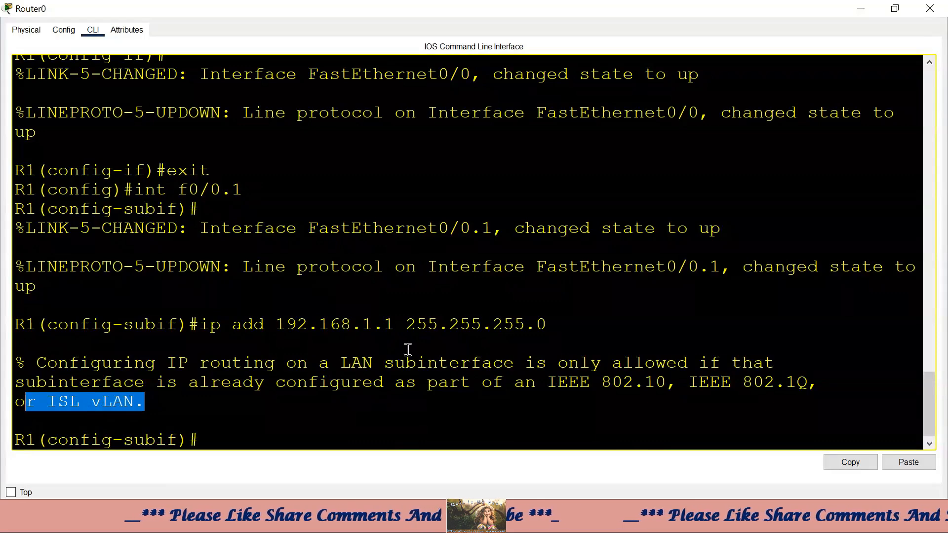
{"action": "left_click", "coordinate": [703, 393]}
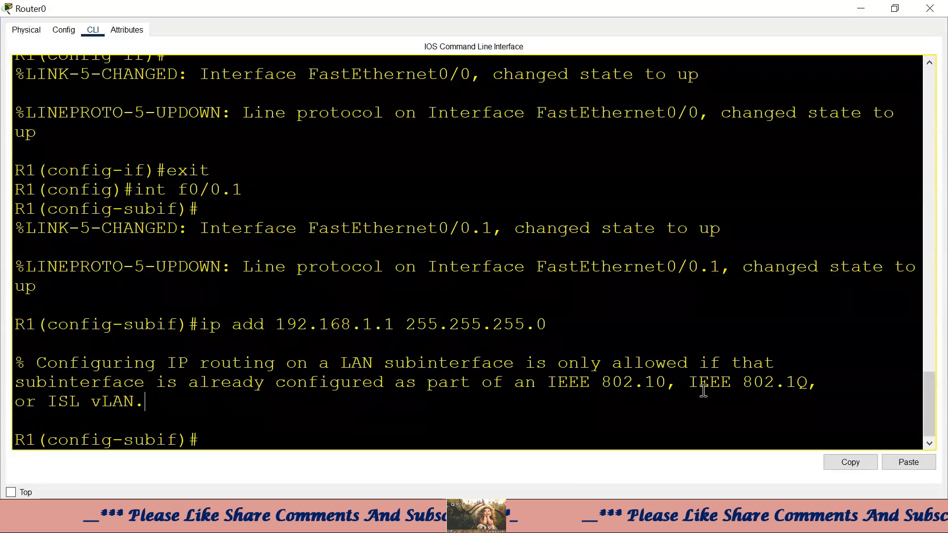
{"action": "left_click_drag", "start_coordinate": [688, 384], "coordinate": [832, 379]}
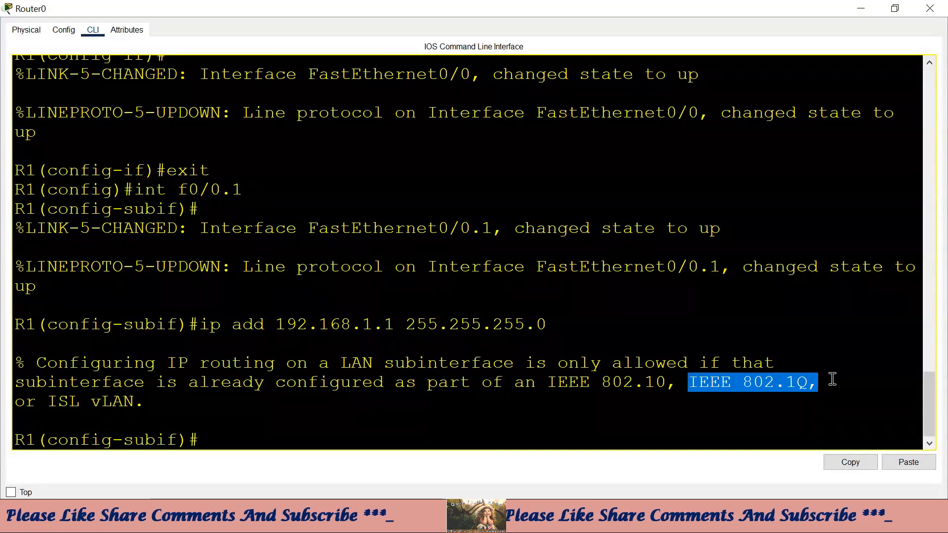
{"action": "left_click", "coordinate": [800, 391]}
{"action": "left_click_drag", "start_coordinate": [741, 383], "coordinate": [815, 379]}
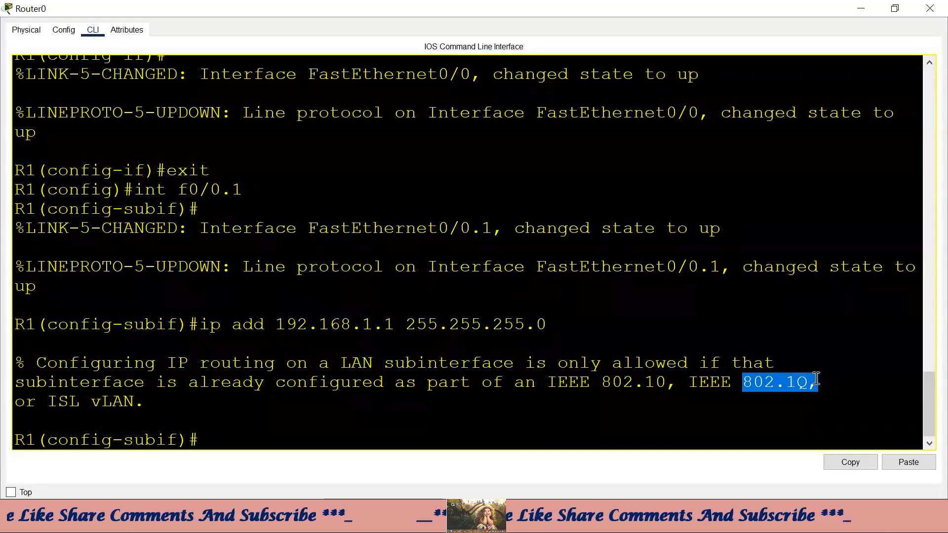
{"action": "left_click", "coordinate": [305, 430]}
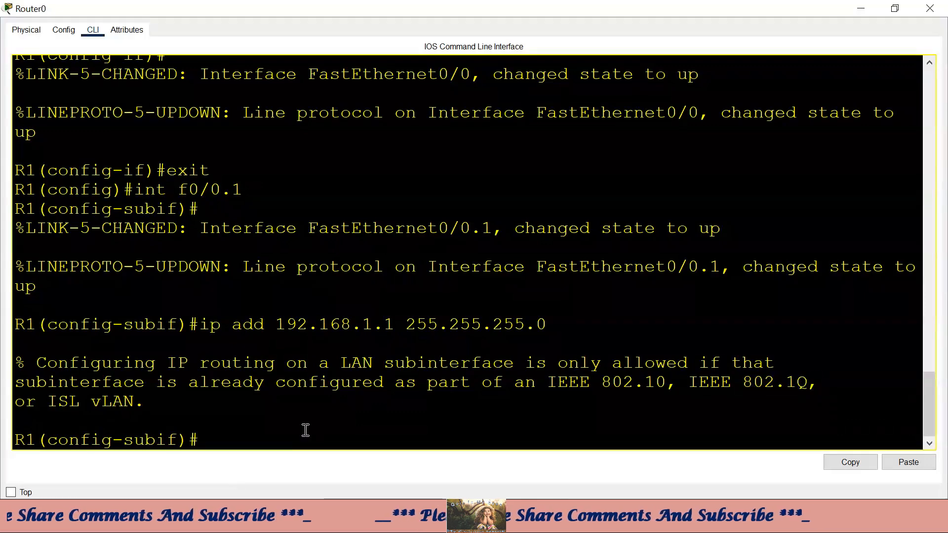
{"action": "left_click_drag", "start_coordinate": [543, 325], "coordinate": [193, 330]}
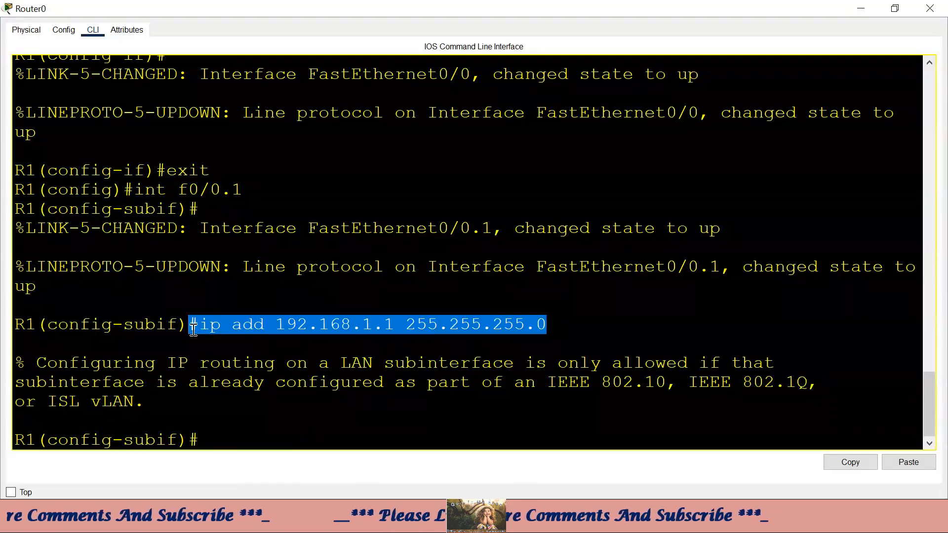
{"action": "left_click", "coordinate": [208, 309]}
{"action": "left_click_drag", "start_coordinate": [256, 190], "coordinate": [133, 190]}
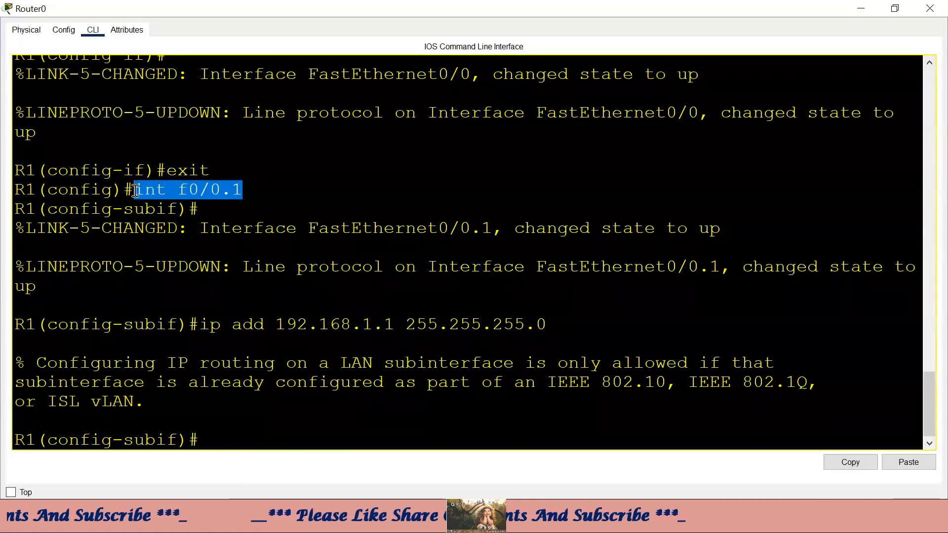
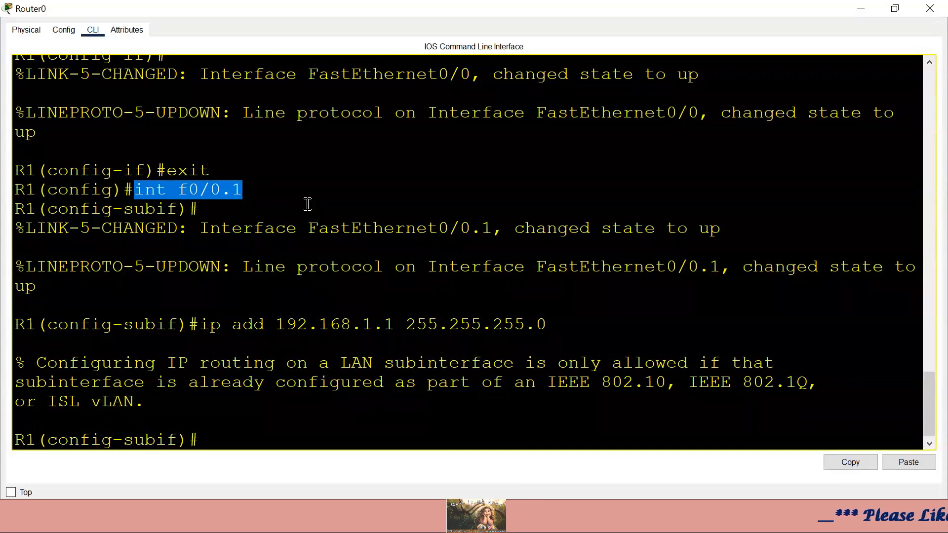
- Build 'encapsulation dot1Q 1' on Fa0/0.1, highlighting the 802.1Q hint in the earlier error
{"action": "type", "text": "en"}
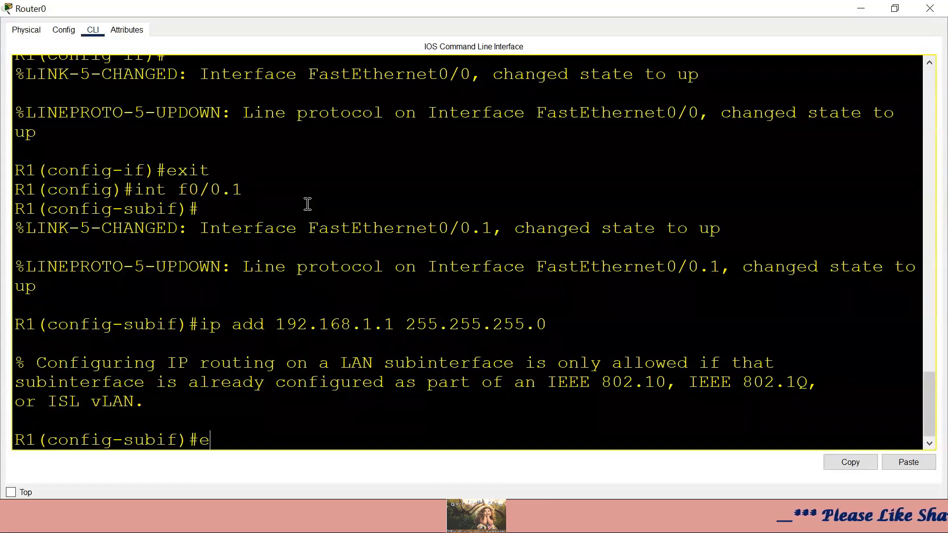
{"action": "key", "text": "Tab"}
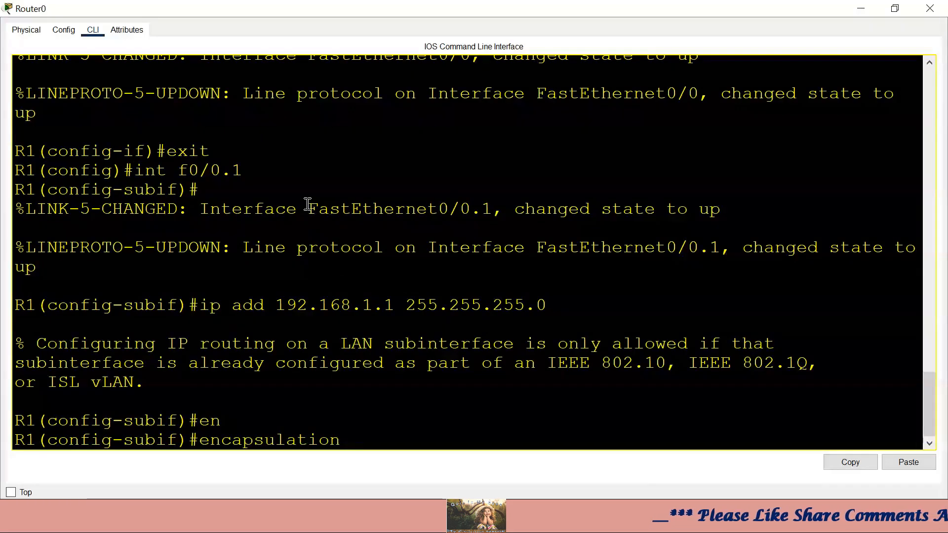
{"action": "type", "text": "dot"}
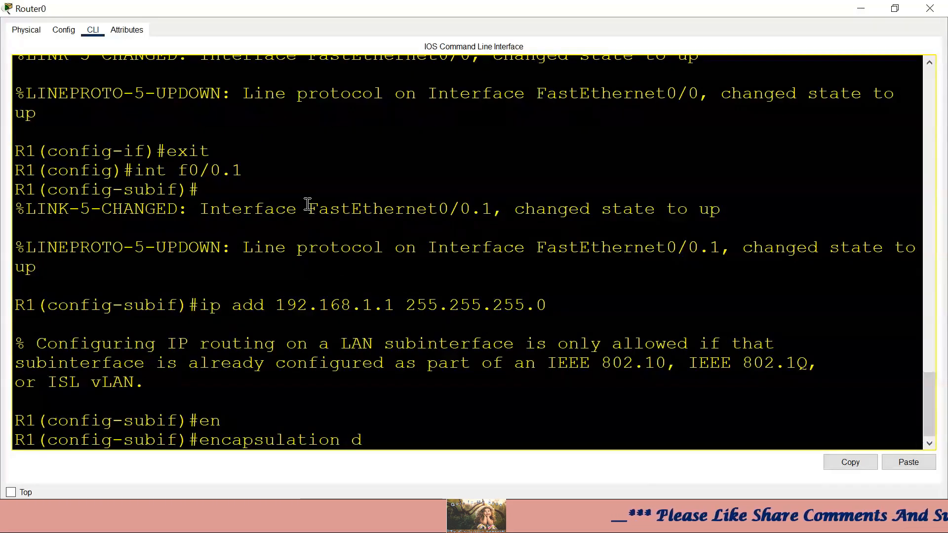
{"action": "key", "text": "Tab"}
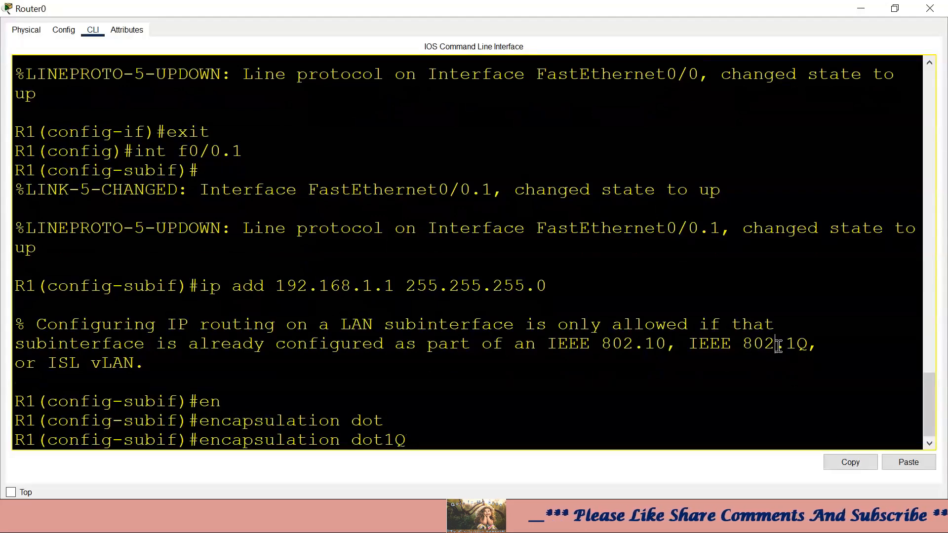
{"action": "left_click_drag", "start_coordinate": [777, 344], "coordinate": [819, 344]}
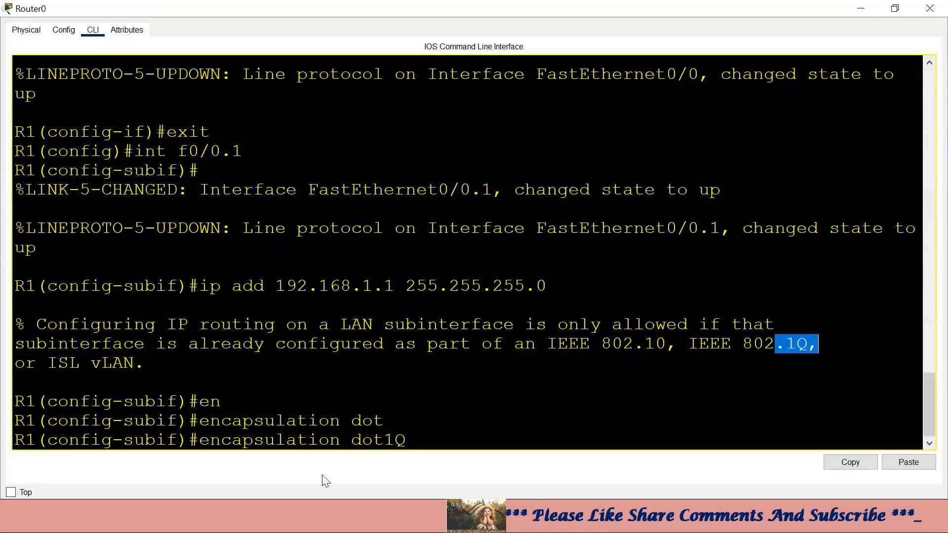
{"action": "left_click_drag", "start_coordinate": [352, 440], "coordinate": [403, 440]}
{"action": "left_click", "coordinate": [468, 441]}
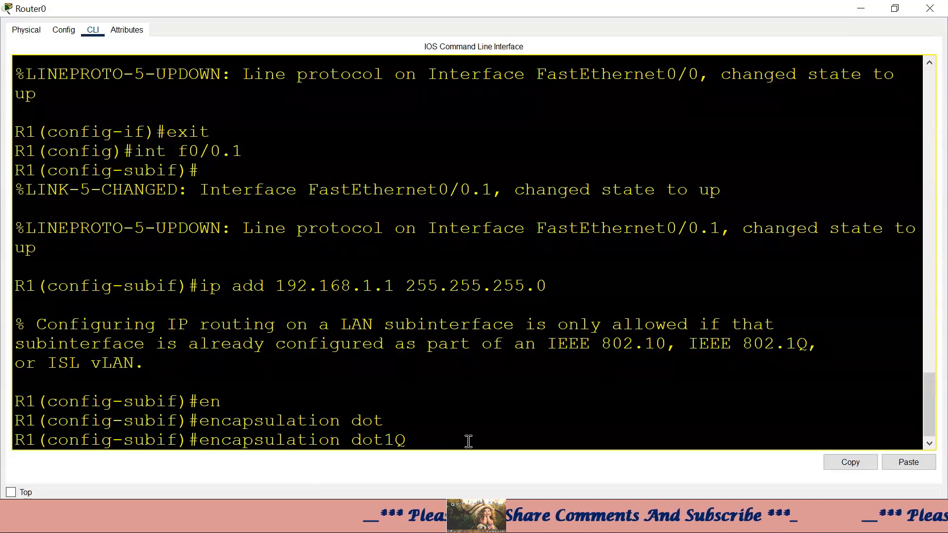
{"action": "type", "text": "1"}
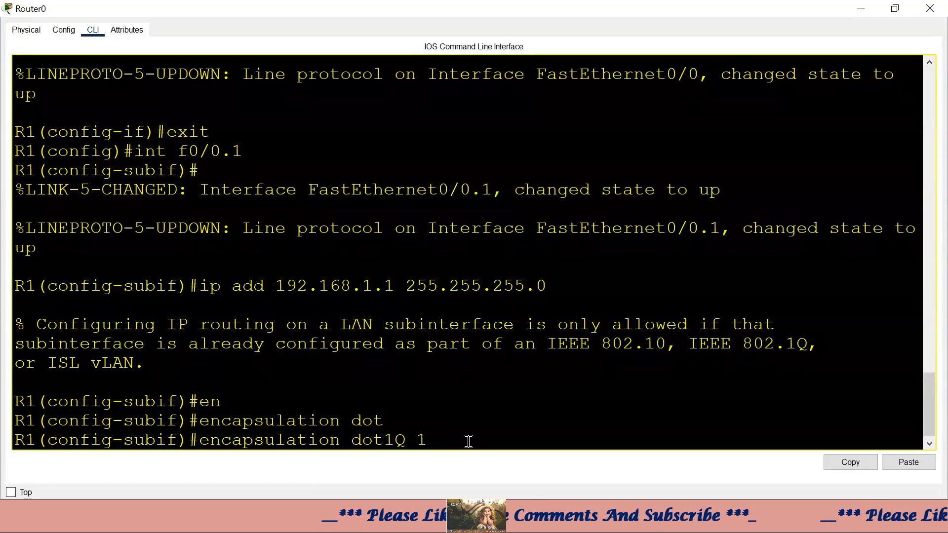
- Emphasise VLAN number 1 in the command and apply encapsulation dot1Q 1
{"action": "double_click", "coordinate": [425, 439]}
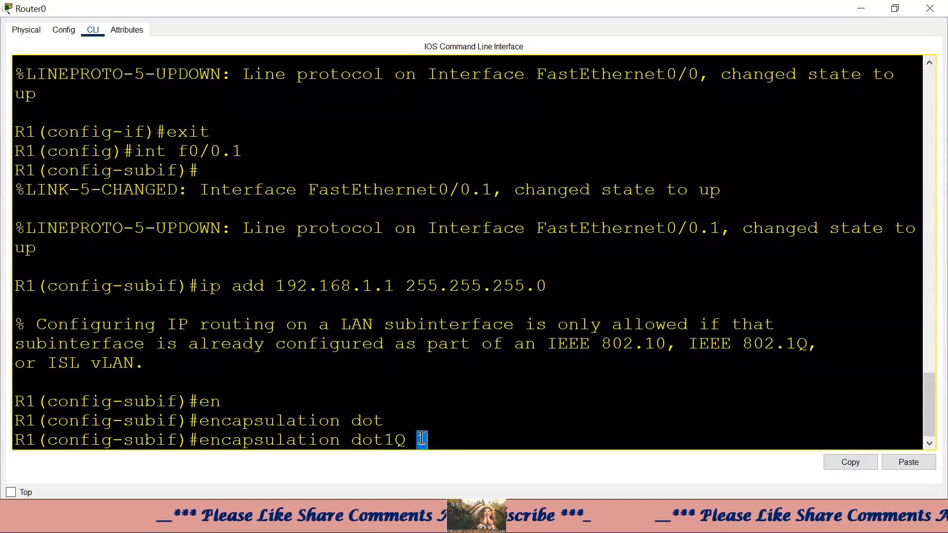
{"action": "left_click", "coordinate": [434, 438]}
{"action": "double_click", "coordinate": [418, 440]}
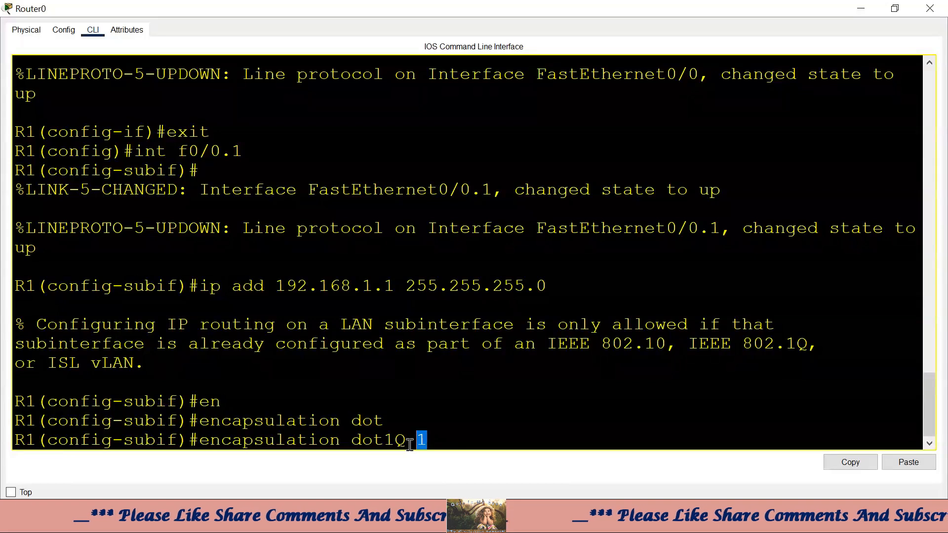
{"action": "left_click", "coordinate": [451, 441]}
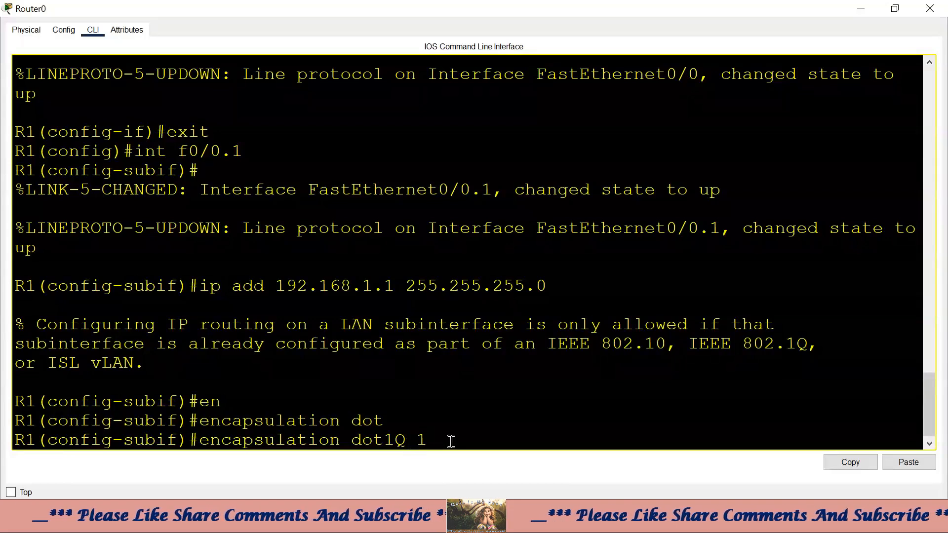
{"action": "double_click", "coordinate": [420, 439]}
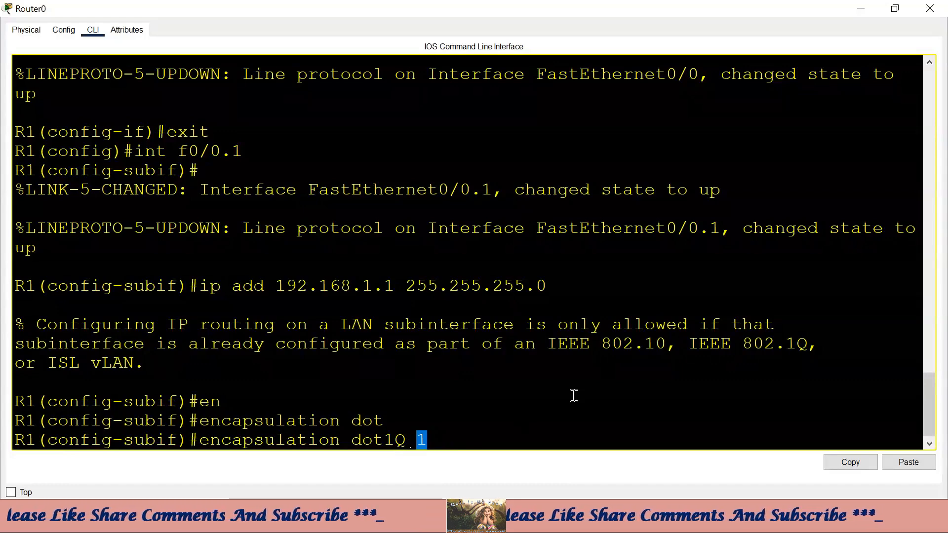
{"action": "left_click_drag", "start_coordinate": [421, 440], "coordinate": [483, 434]}
{"action": "key", "text": "Return"}
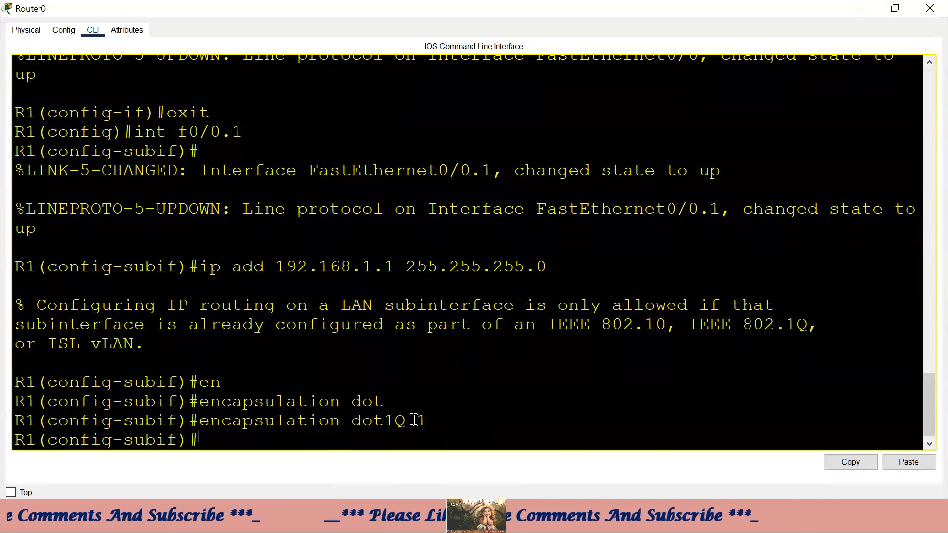
{"action": "left_click_drag", "start_coordinate": [414, 420], "coordinate": [428, 419]}
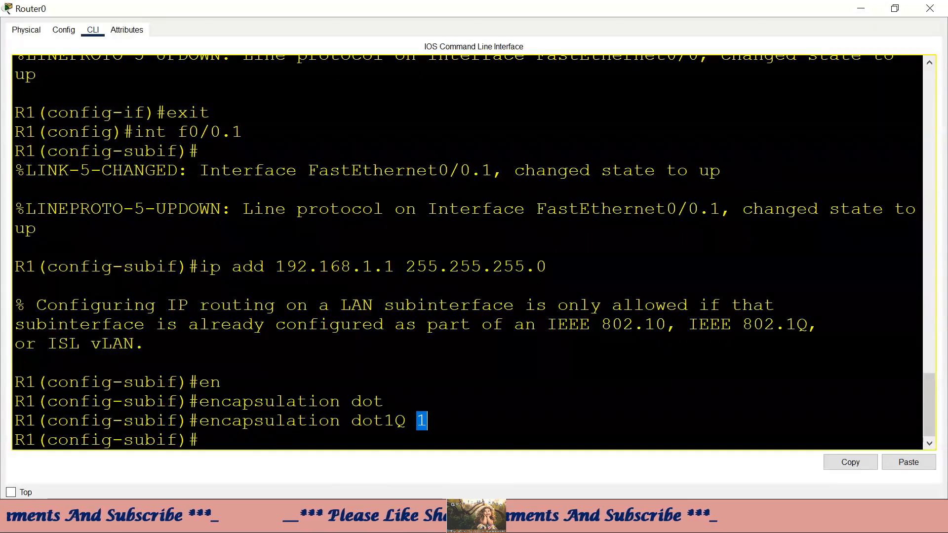
- Back in the main topology, move the VLAN subnet note to the canvas's right side
{"action": "mouse_move", "coordinate": [543, 522]}
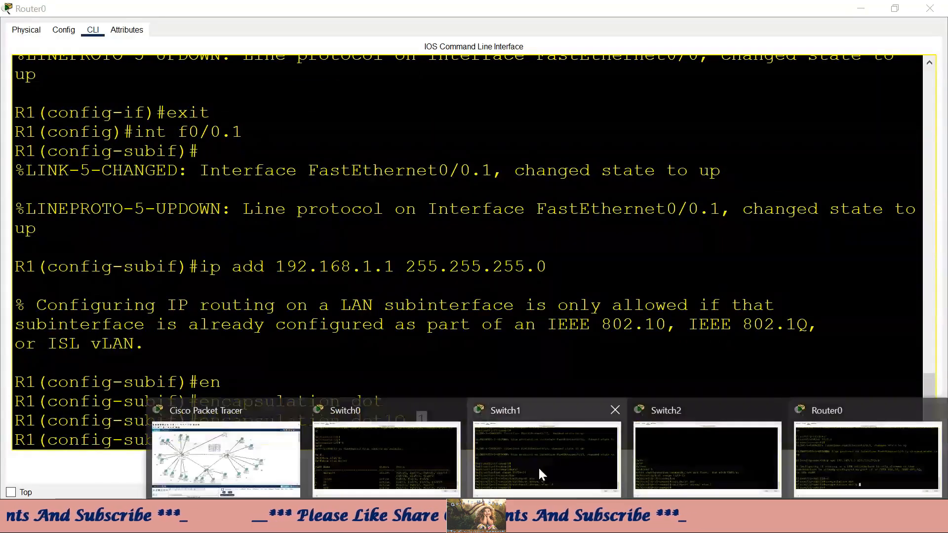
{"action": "left_click", "coordinate": [280, 454]}
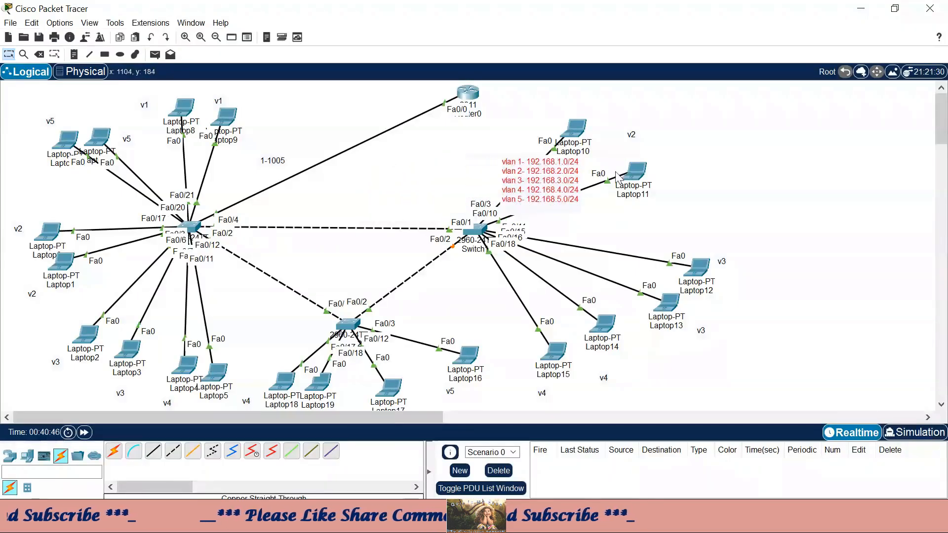
{"action": "left_click_drag", "start_coordinate": [514, 169], "coordinate": [800, 168]}
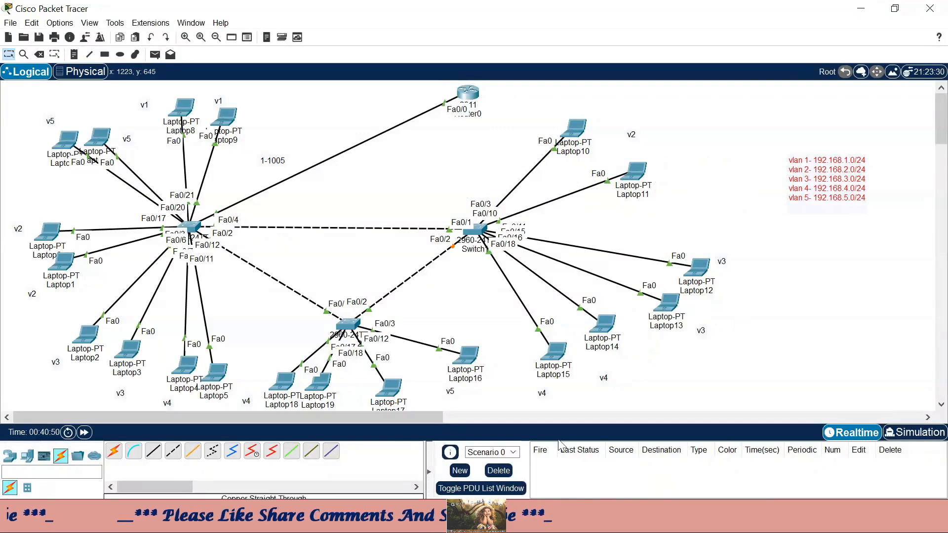
- In Router0's maximized CLI, assign 192.168.1.1 255.255.255.0 to Fa0/0.1 and exit to global config
{"action": "left_click", "coordinate": [469, 96]}
{"action": "left_click", "coordinate": [804, 11]}
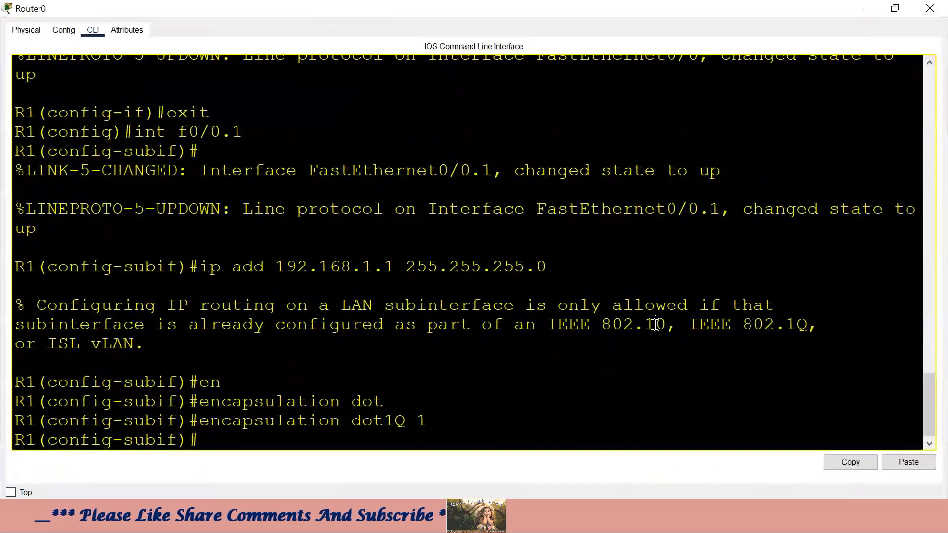
{"action": "type", "text": "ip add "}
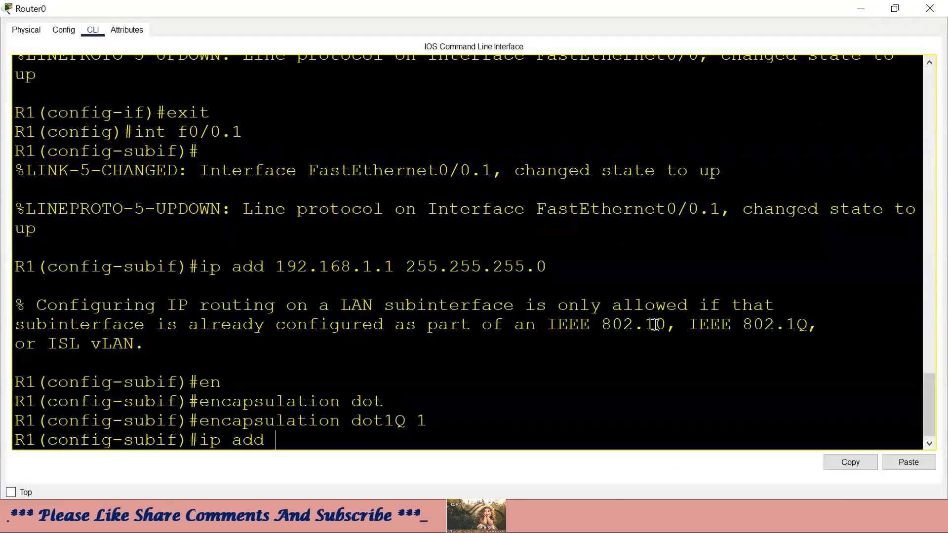
{"action": "type", "text": "192.168."}
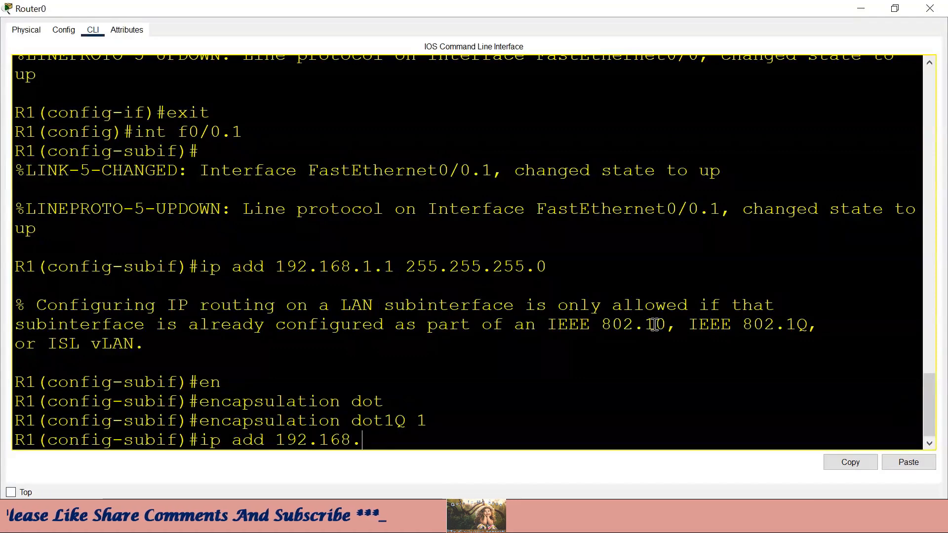
{"action": "type", "text": "1.1 255.25"}
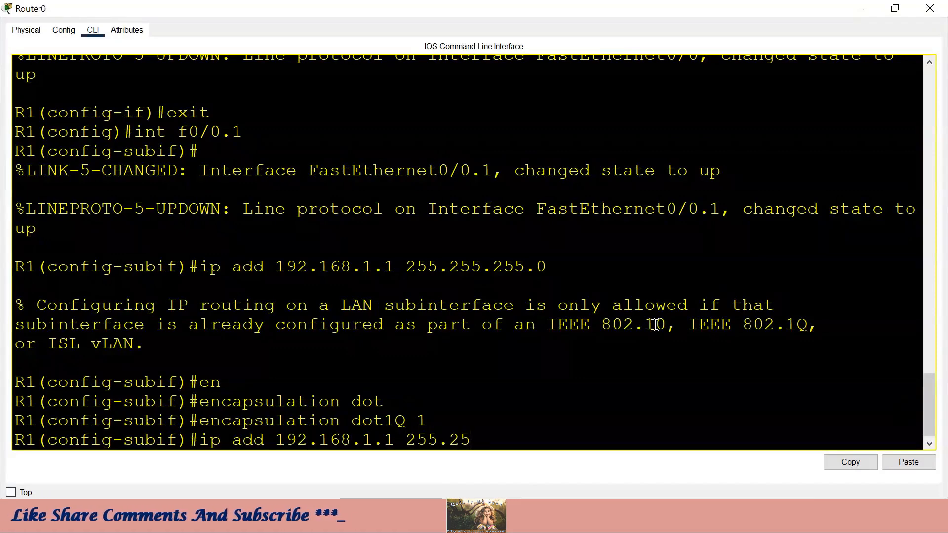
{"action": "type", "text": "5.255.0"}
{"action": "key", "text": "Return"}
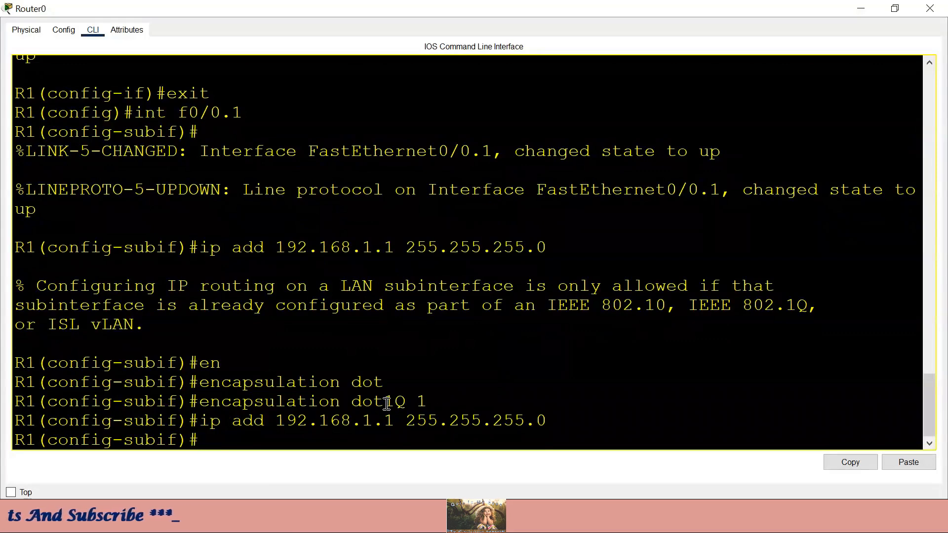
{"action": "left_click_drag", "start_coordinate": [346, 401], "coordinate": [401, 401]}
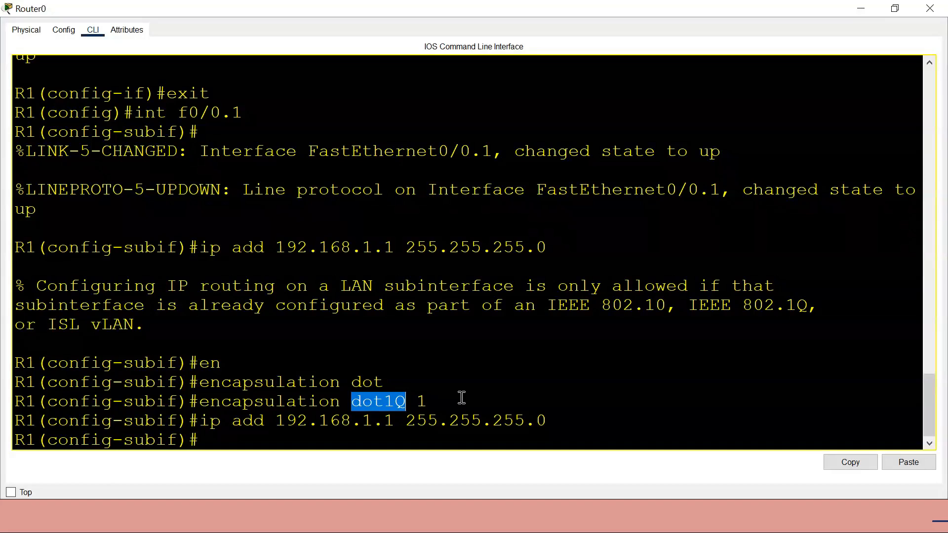
{"action": "left_click", "coordinate": [323, 443]}
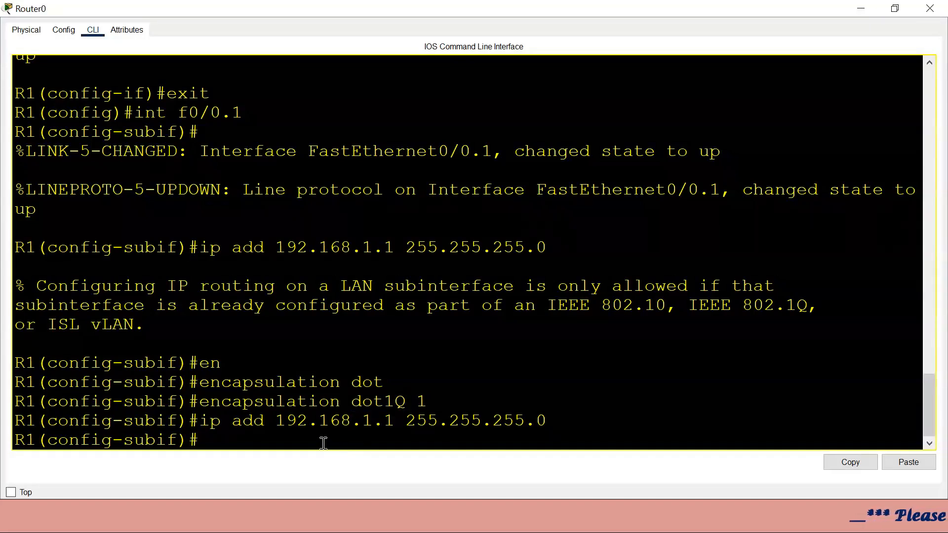
{"action": "type", "text": "exit"}
{"action": "key", "text": "Return"}
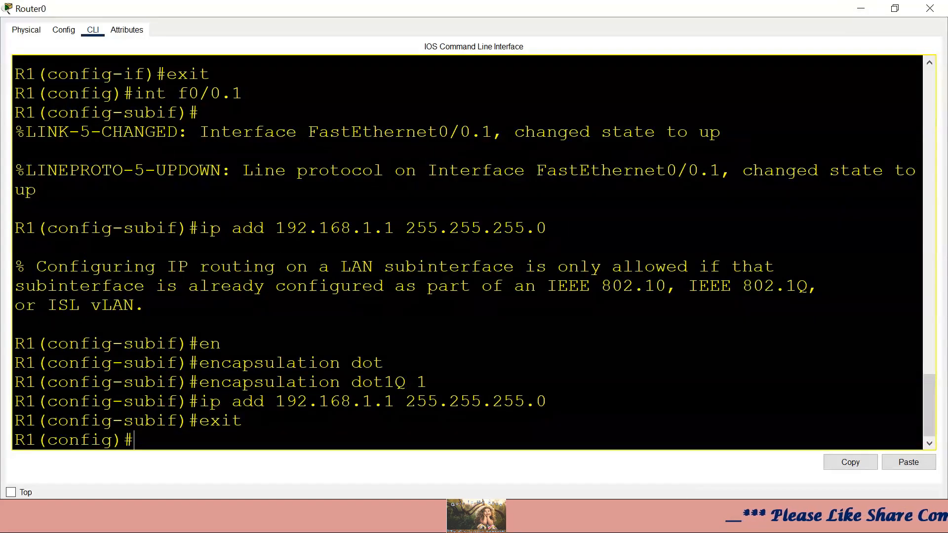
- On the diagram, underline the router's interface and handwritten gateway address and label it V1
{"action": "left_click", "coordinate": [860, 8]}
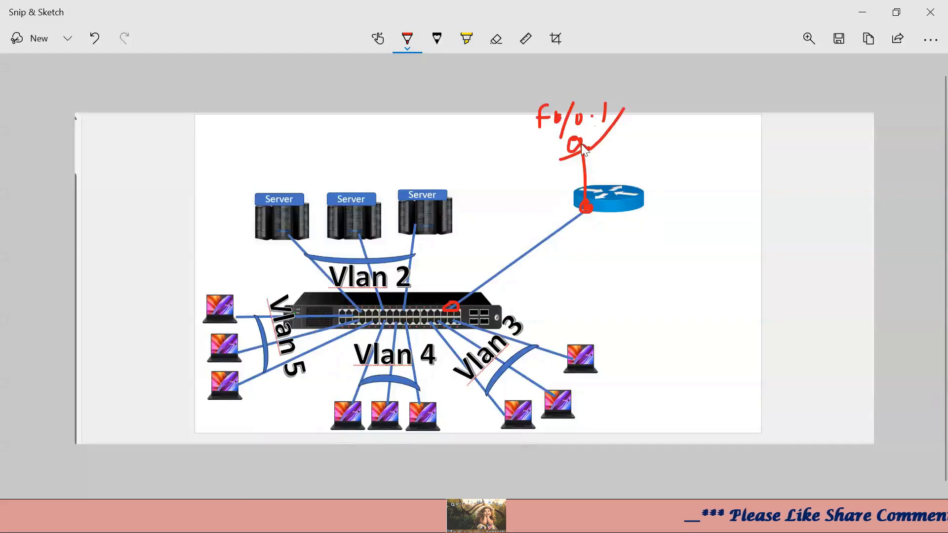
{"action": "left_click_drag", "start_coordinate": [581, 146], "coordinate": [508, 147]}
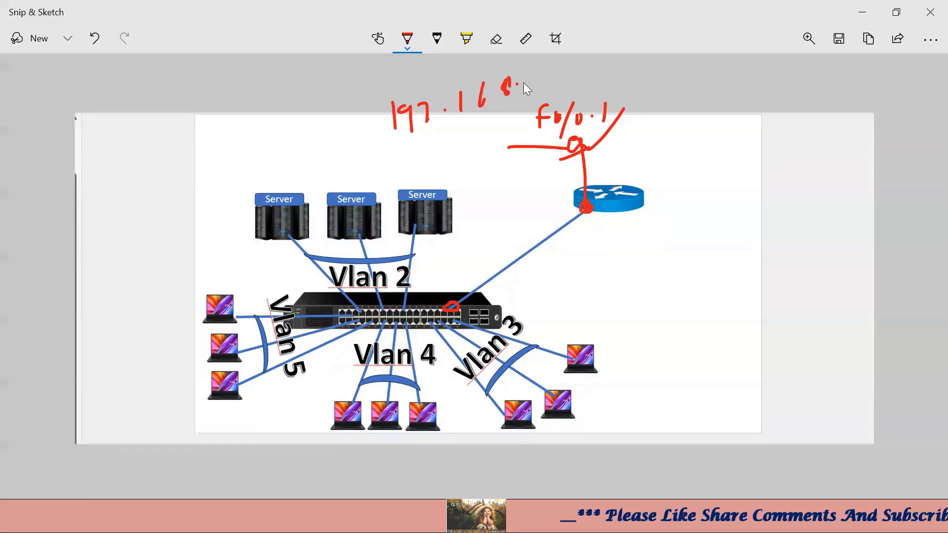
{"action": "left_click_drag", "start_coordinate": [543, 90], "coordinate": [543, 97]}
{"action": "left_click_drag", "start_coordinate": [404, 139], "coordinate": [518, 113]}
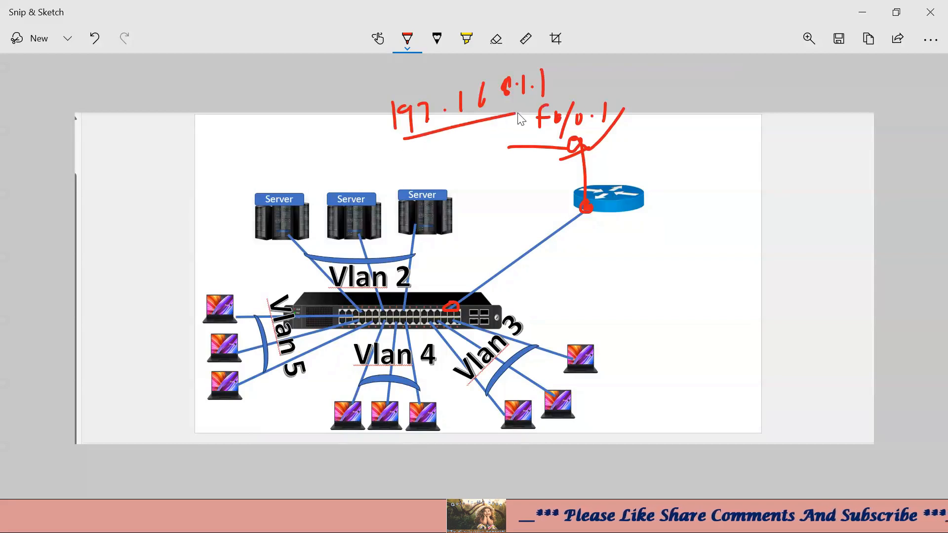
{"action": "left_click_drag", "start_coordinate": [319, 117], "coordinate": [340, 141]}
{"action": "left_click_drag", "start_coordinate": [354, 128], "coordinate": [365, 134]}
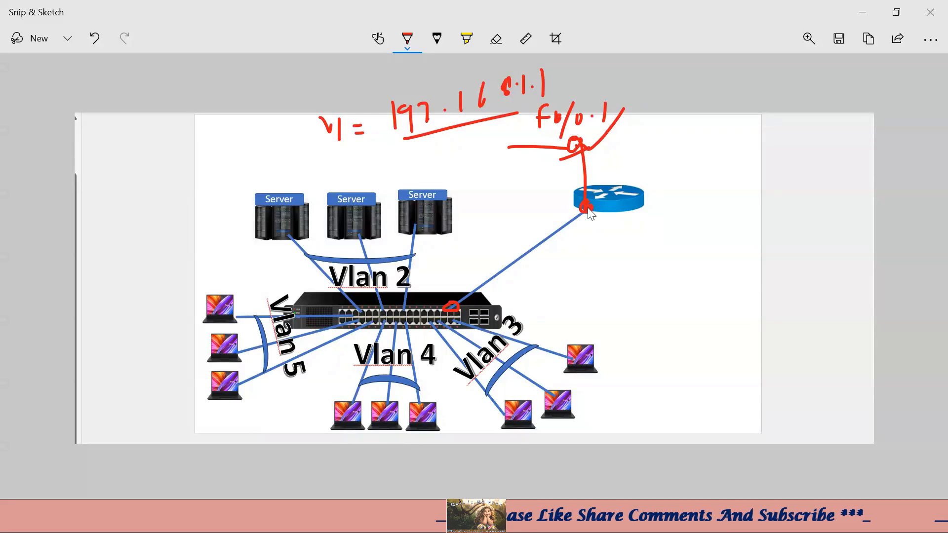
- Handwrite a red F0/0.2 subinterface label beside the router link
{"action": "mouse_move", "coordinate": [619, 147]}
{"action": "left_mouse_down"}
{"action": "mouse_move", "coordinate": [617, 167]}
{"action": "mouse_move", "coordinate": [627, 146]}
{"action": "mouse_move", "coordinate": [626, 157]}
{"action": "left_mouse_up"}
{"action": "mouse_move", "coordinate": [632, 155]}
{"action": "left_mouse_down"}
{"action": "mouse_move", "coordinate": [647, 167]}
{"action": "mouse_move", "coordinate": [661, 152]}
{"action": "mouse_move", "coordinate": [677, 166]}
{"action": "mouse_move", "coordinate": [701, 159]}
{"action": "left_mouse_up"}
{"action": "left_click", "coordinate": [669, 153]}
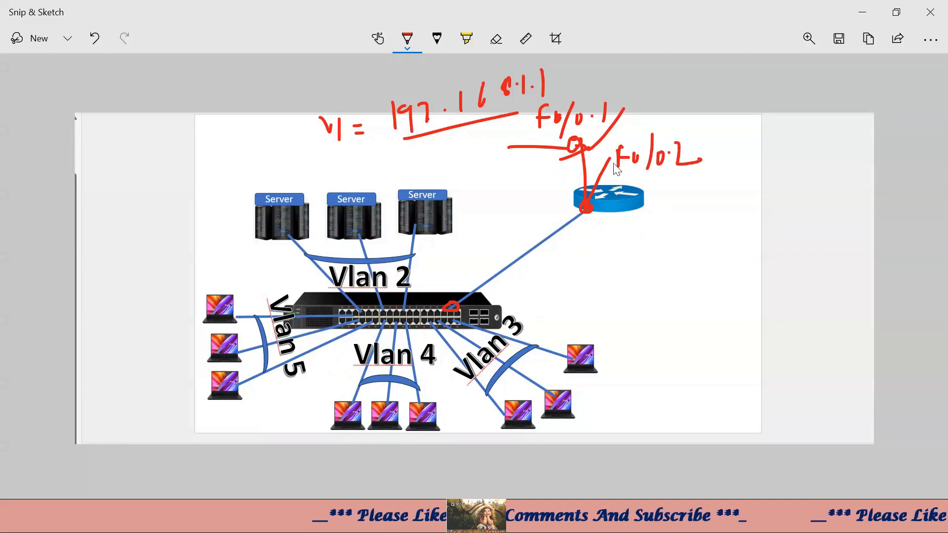
{"action": "left_click_drag", "start_coordinate": [603, 157], "coordinate": [608, 163]}
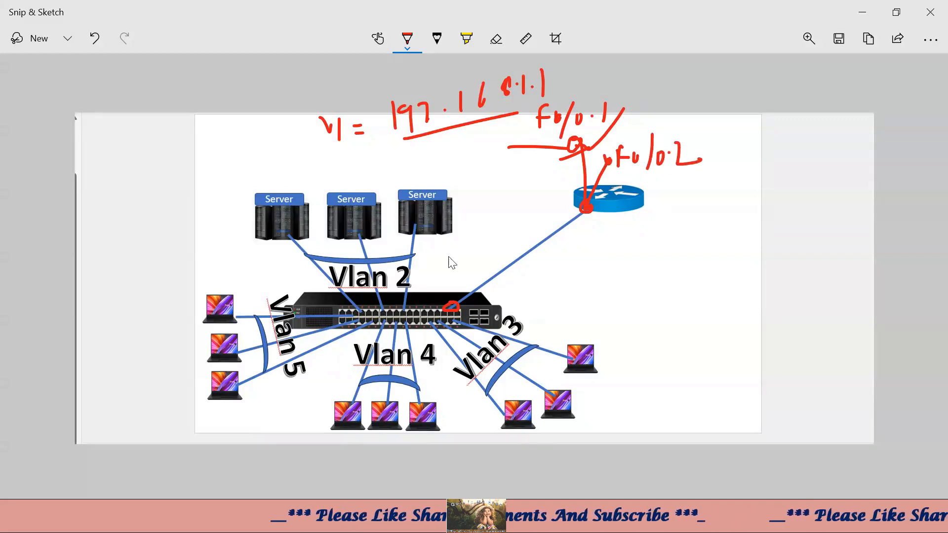
{"action": "mouse_move", "coordinate": [551, 523]}
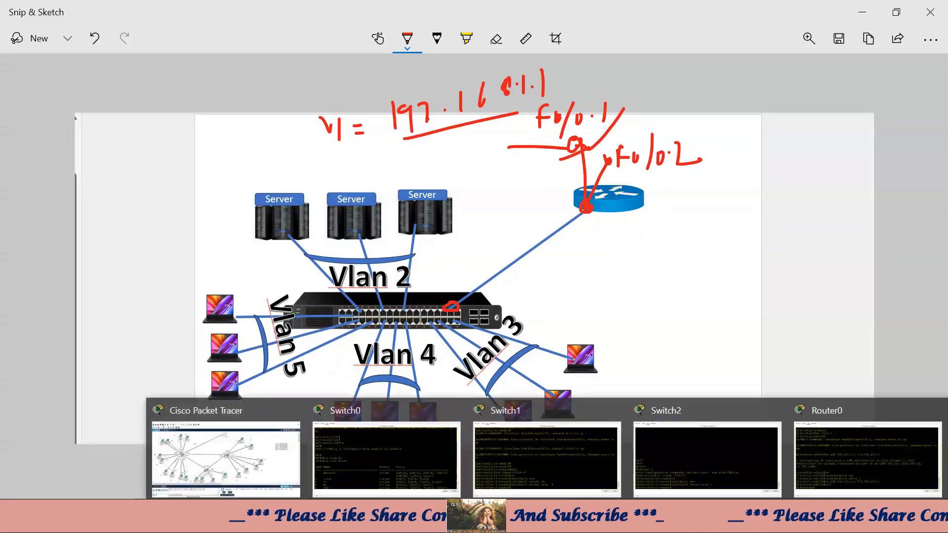
{"action": "left_click", "coordinate": [222, 444]}
- In Router0's maximized CLI, enter subinterface f0/0.2, pointing out its .2 suffix
{"action": "left_click", "coordinate": [468, 94]}
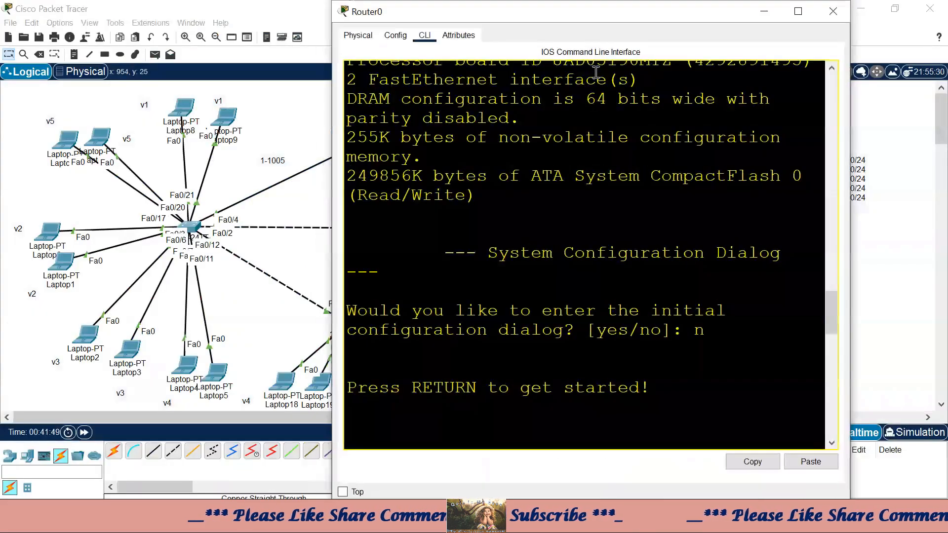
{"action": "left_click", "coordinate": [799, 12]}
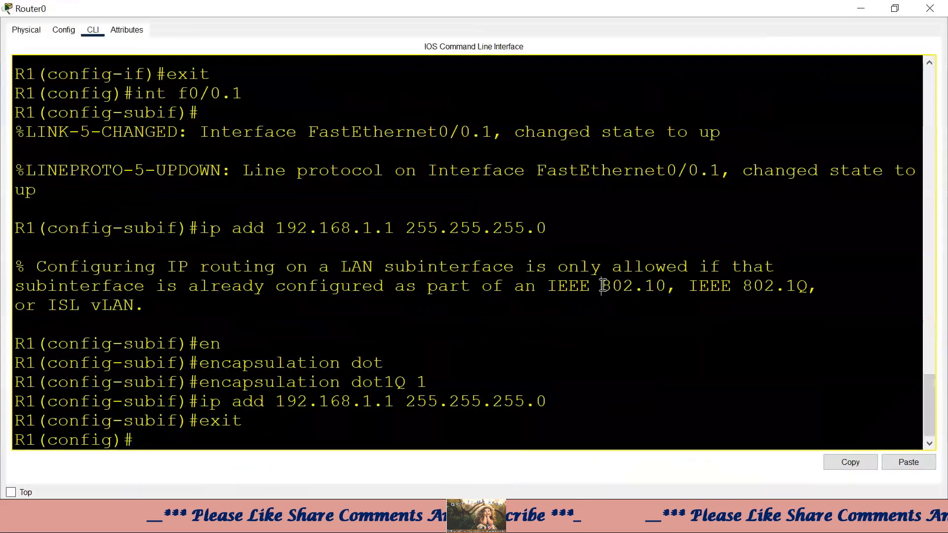
{"action": "type", "text": "int"}
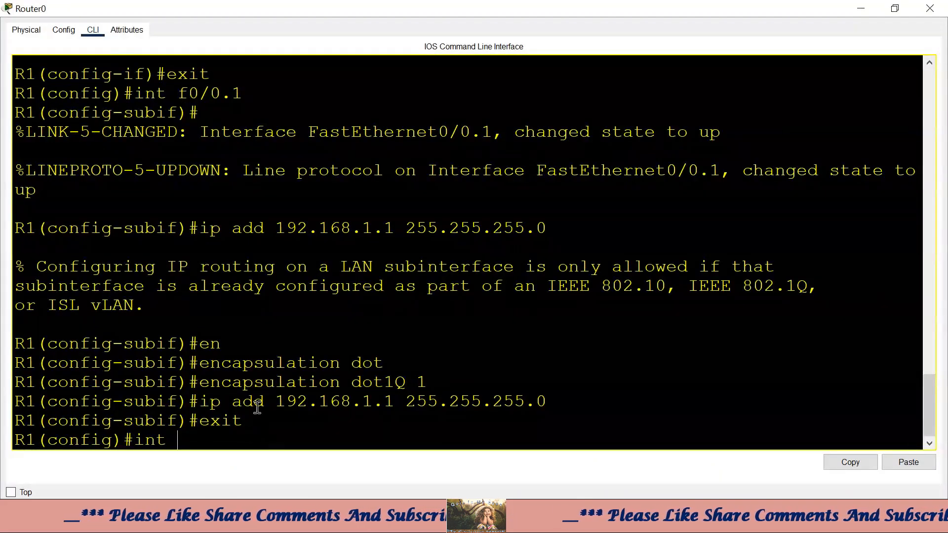
{"action": "left_click_drag", "start_coordinate": [254, 421], "coordinate": [203, 425]}
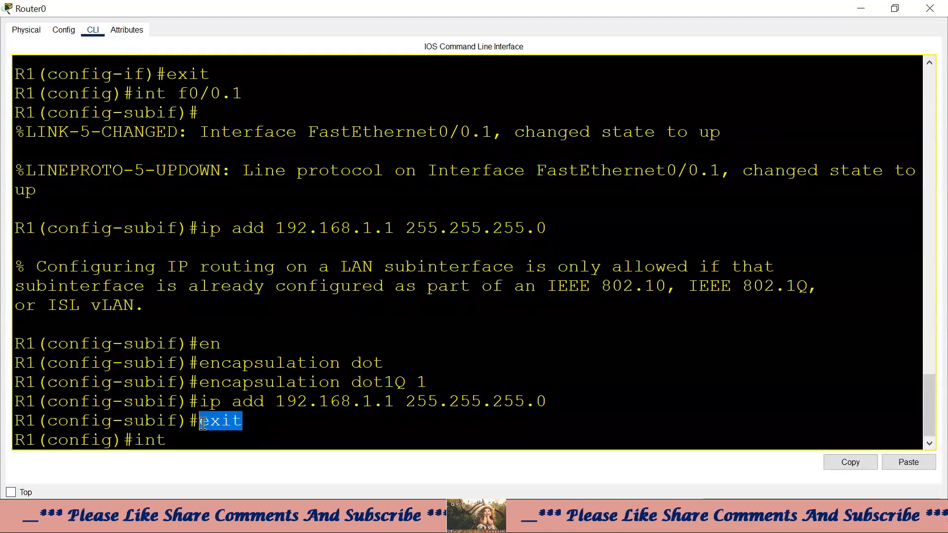
{"action": "type", "text": "f0"}
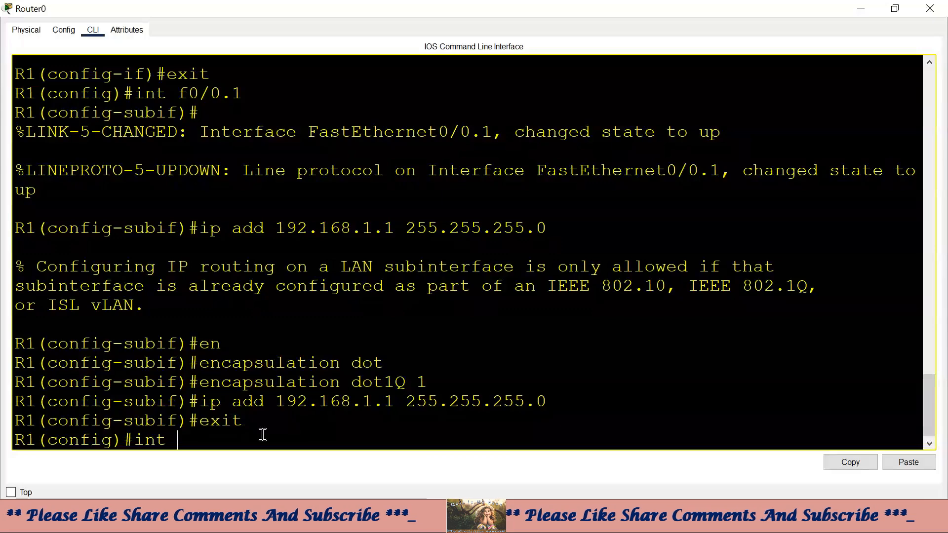
{"action": "type", "text": "/0.2"}
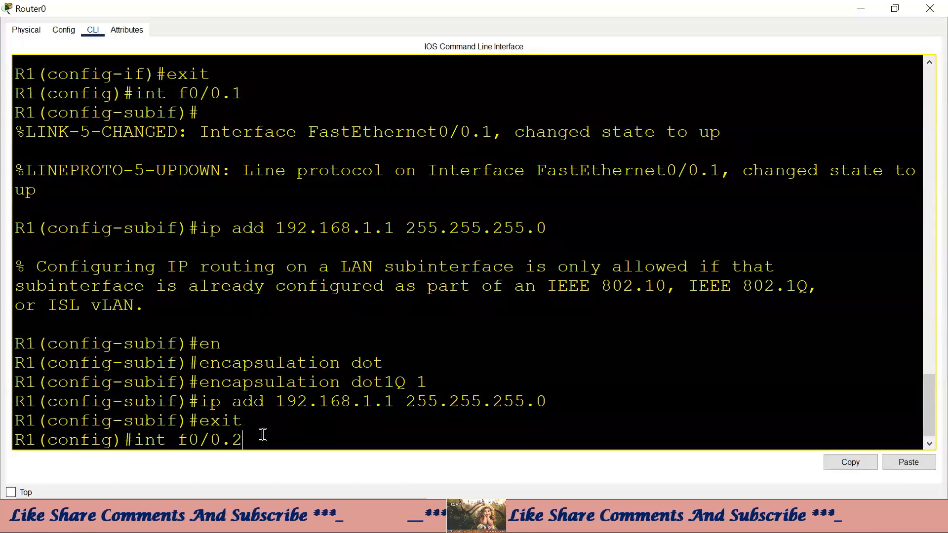
{"action": "key", "text": "Return"}
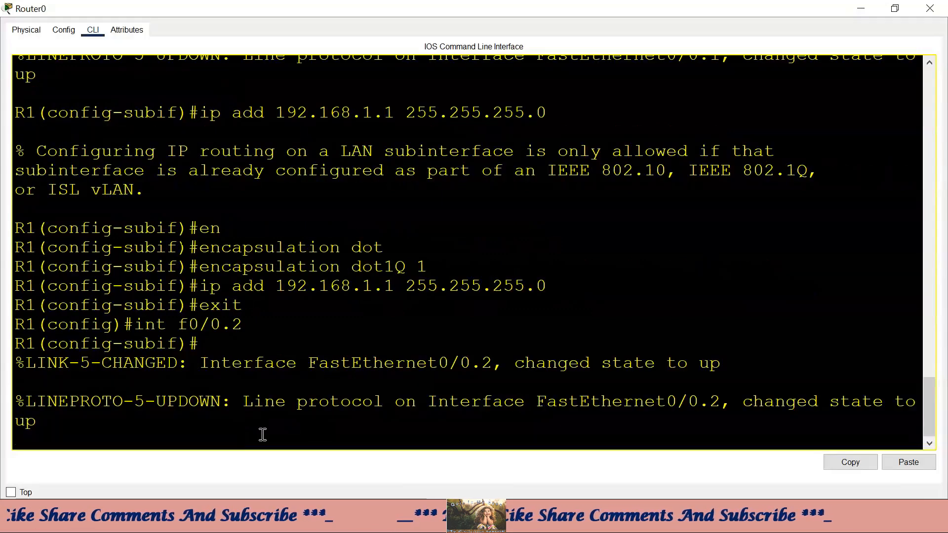
{"action": "left_click_drag", "start_coordinate": [251, 325], "coordinate": [232, 324]}
{"action": "left_click", "coordinate": [254, 327]}
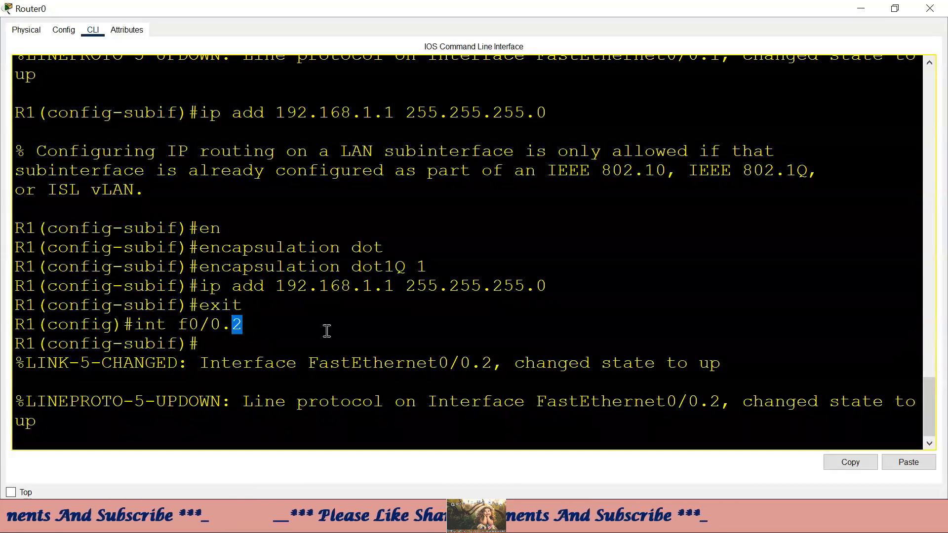
{"action": "left_click_drag", "start_coordinate": [252, 324], "coordinate": [227, 323]}
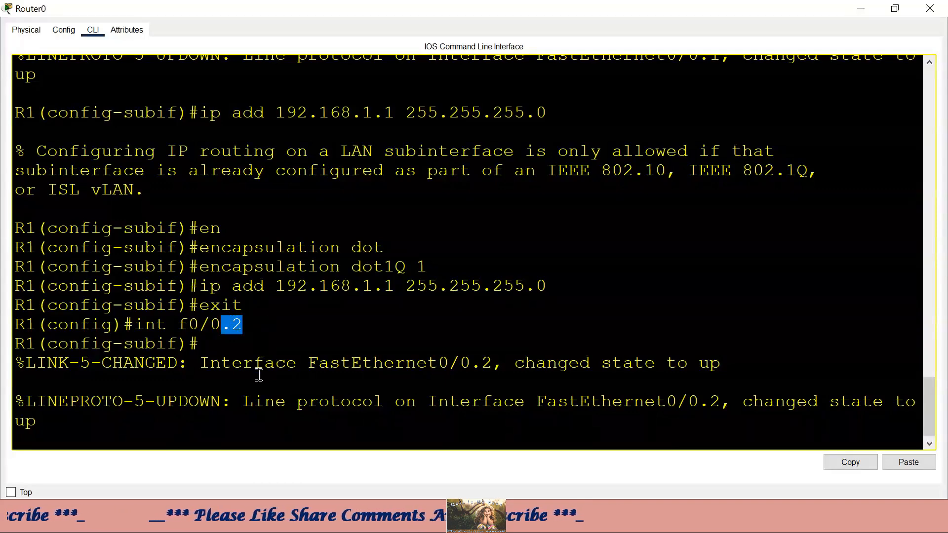
{"action": "left_click", "coordinate": [239, 417]}
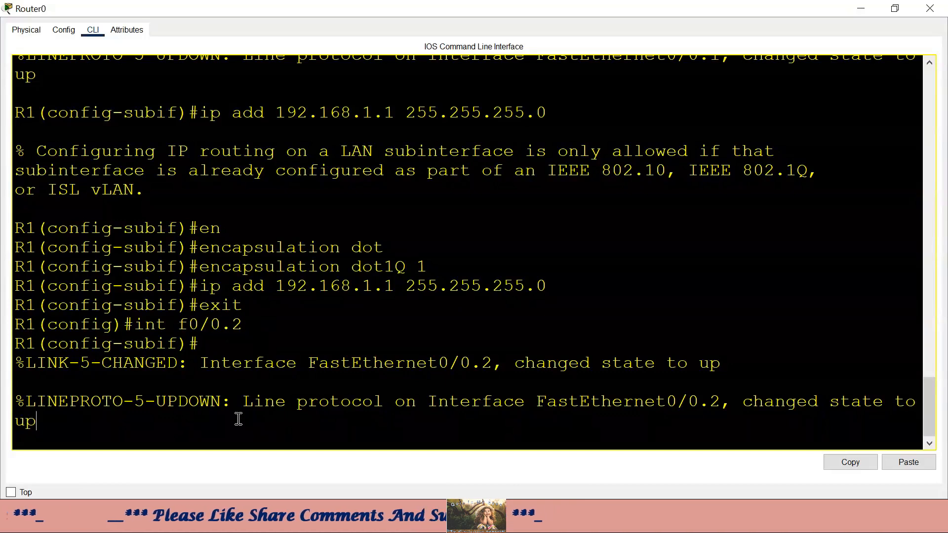
{"action": "key", "text": "Return"}
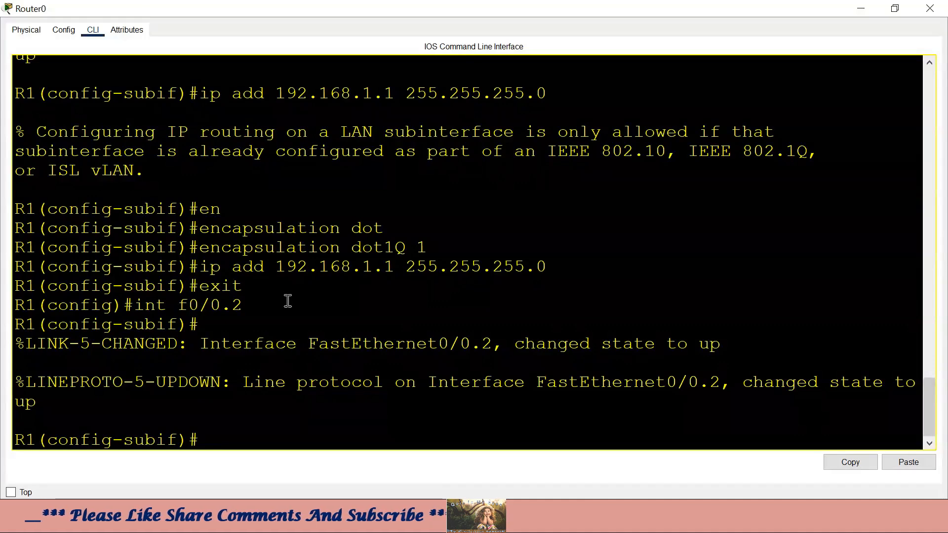
- Tag f0/0.2 with encapsulation dot1Q 2, assign 192.168.2.1 255.255.255.0, and exit
{"action": "left_click_drag", "start_coordinate": [429, 248], "coordinate": [203, 251]}
{"action": "left_click", "coordinate": [265, 438]}
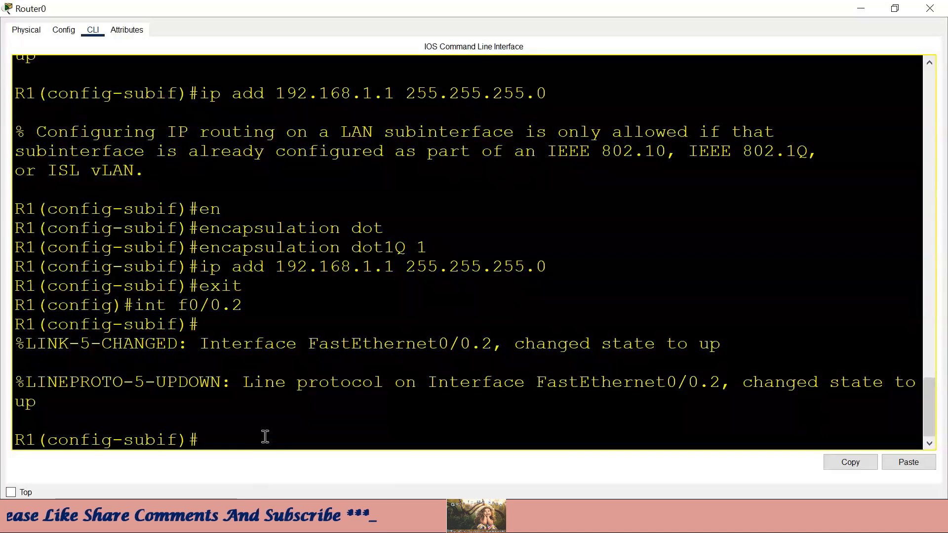
{"action": "type", "text": "en"}
{"action": "key", "text": "Tab"}
{"action": "type", "text": "do"}
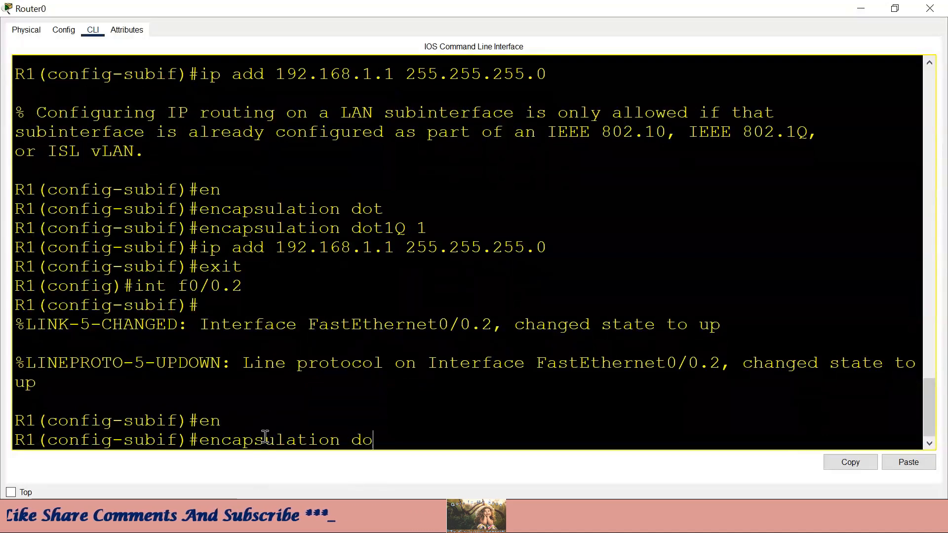
{"action": "key", "text": "Tab"}
{"action": "type", "text": "2"}
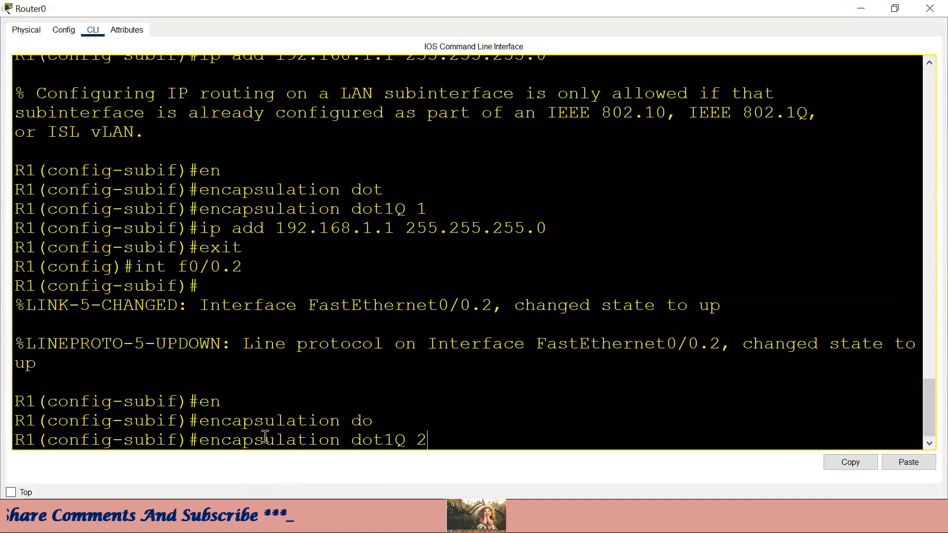
{"action": "key", "text": "Return"}
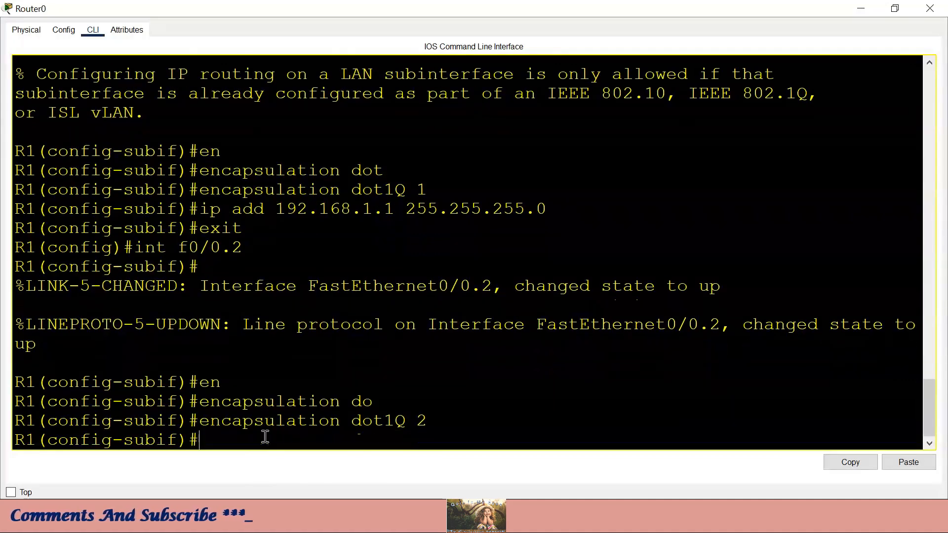
{"action": "type", "text": "ip add "}
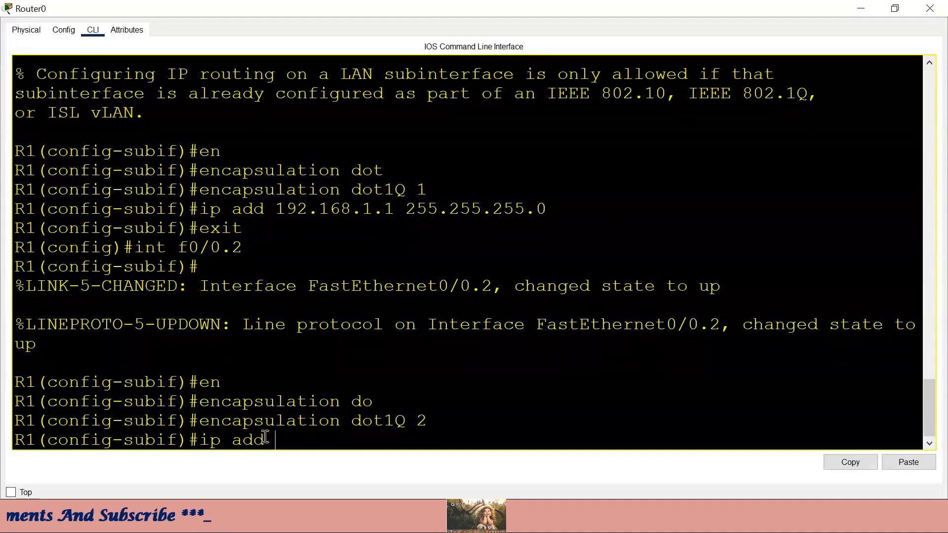
{"action": "type", "text": "192.168"}
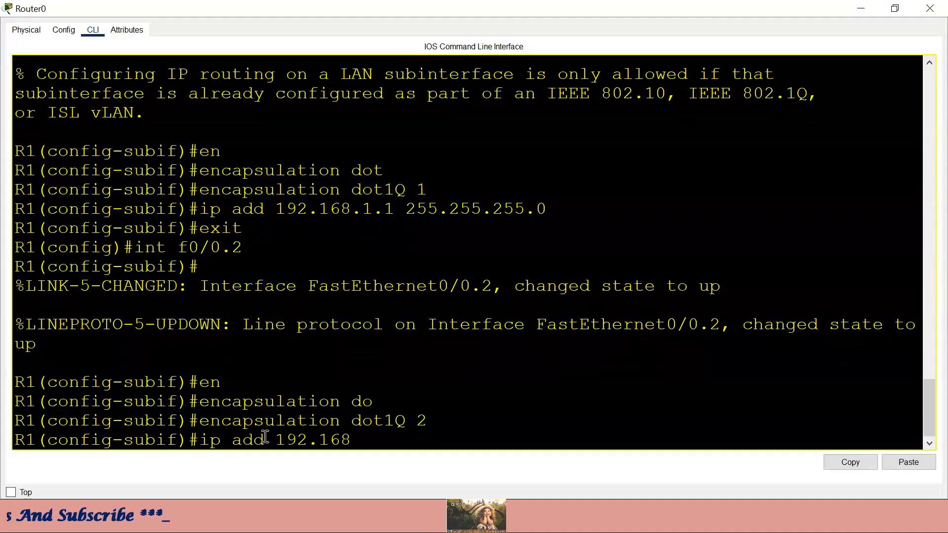
{"action": "type", "text": ".2.1"}
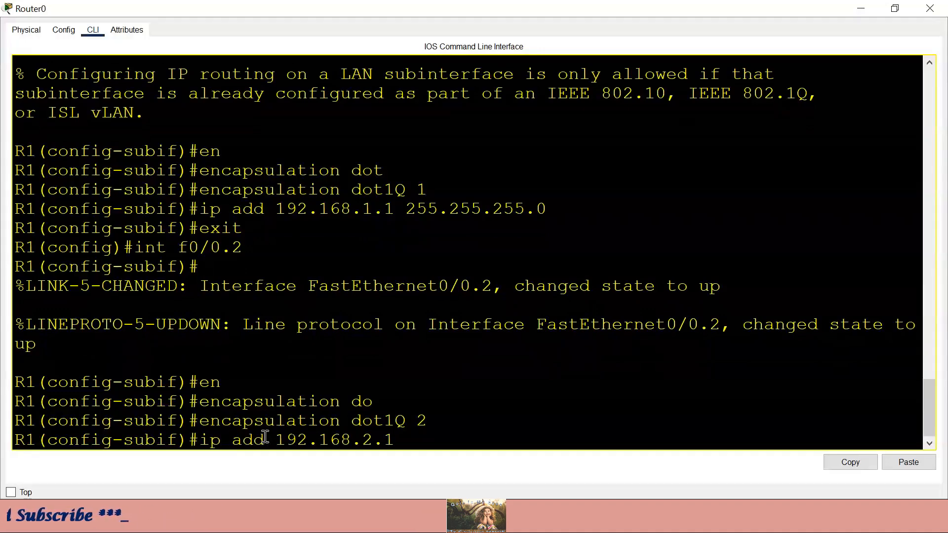
{"action": "type", "text": " 255.255.25"}
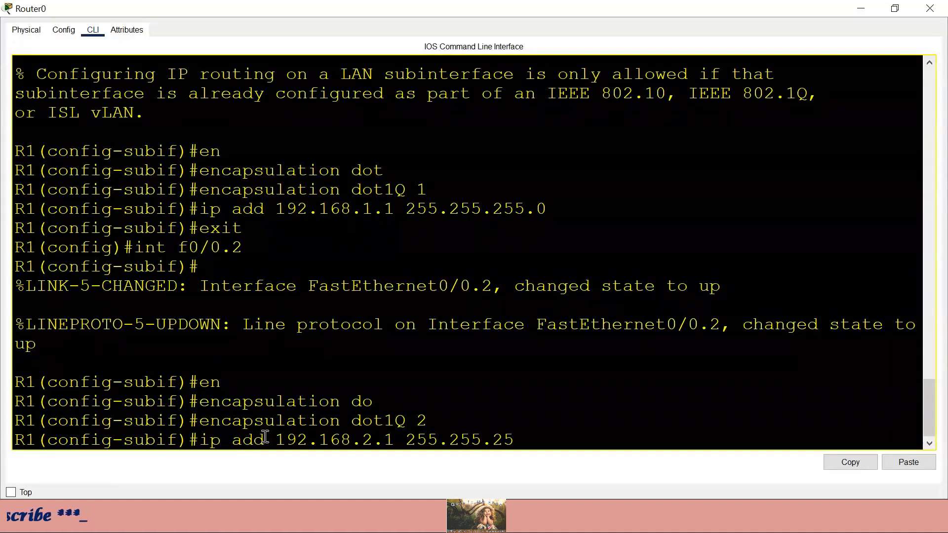
{"action": "type", "text": "5.0"}
{"action": "key", "text": "Return"}
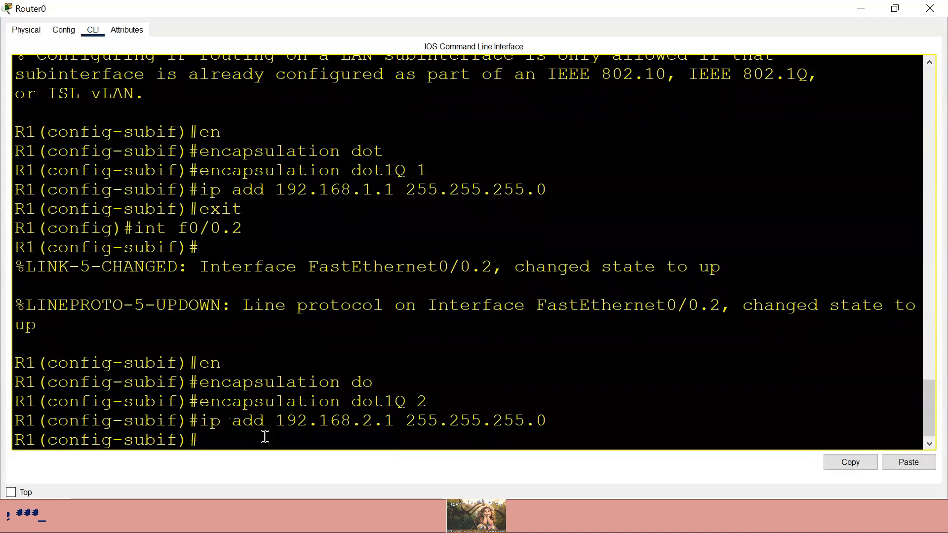
{"action": "type", "text": "exit"}
{"action": "key", "text": "Return"}
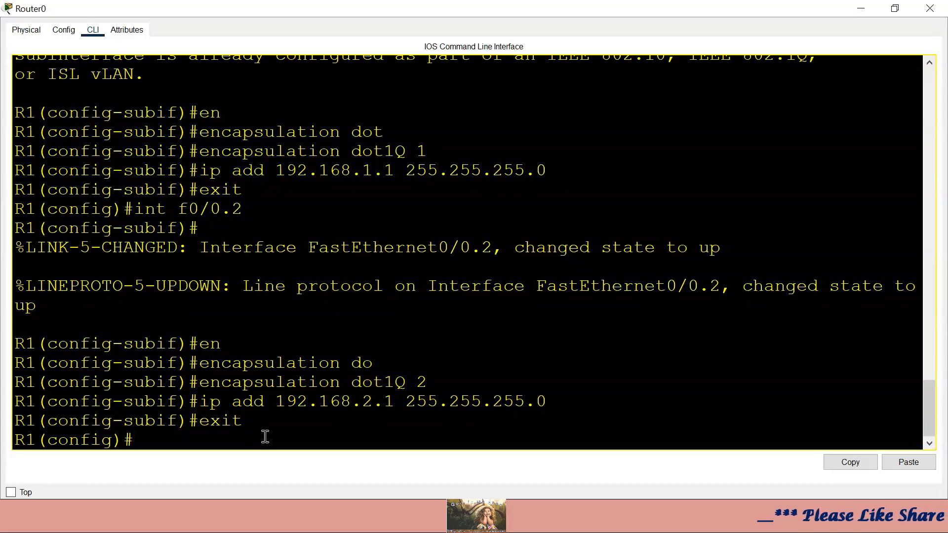
- Check the allowed subinterface number range with 'int f0/0.?' and create subinterface f0/0.1000
{"action": "type", "text": "int"}
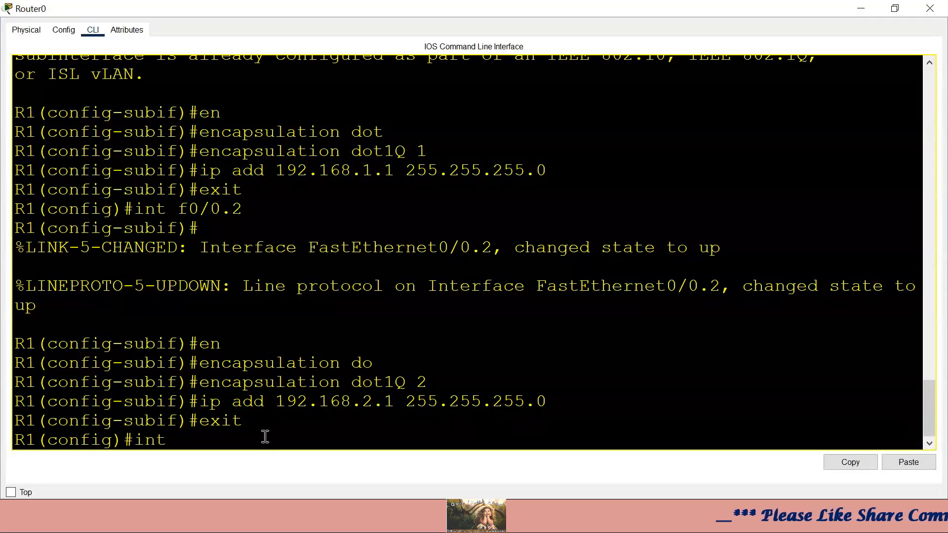
{"action": "type", "text": " f0/0"}
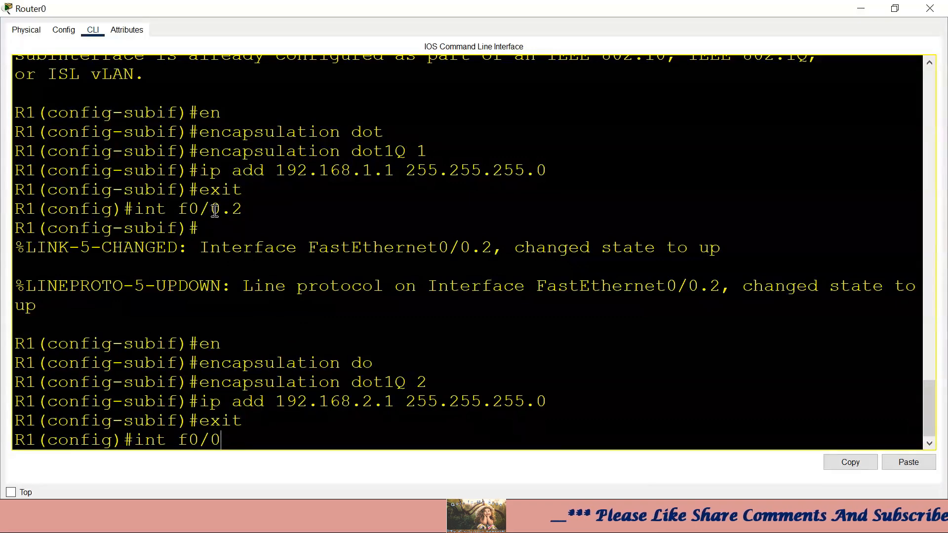
{"action": "left_click_drag", "start_coordinate": [221, 209], "coordinate": [180, 212]}
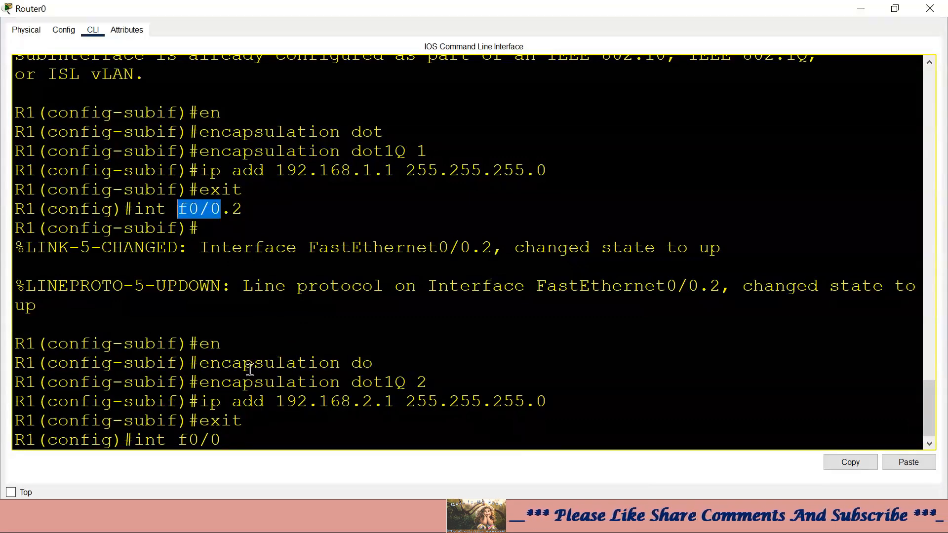
{"action": "left_click", "coordinate": [232, 436]}
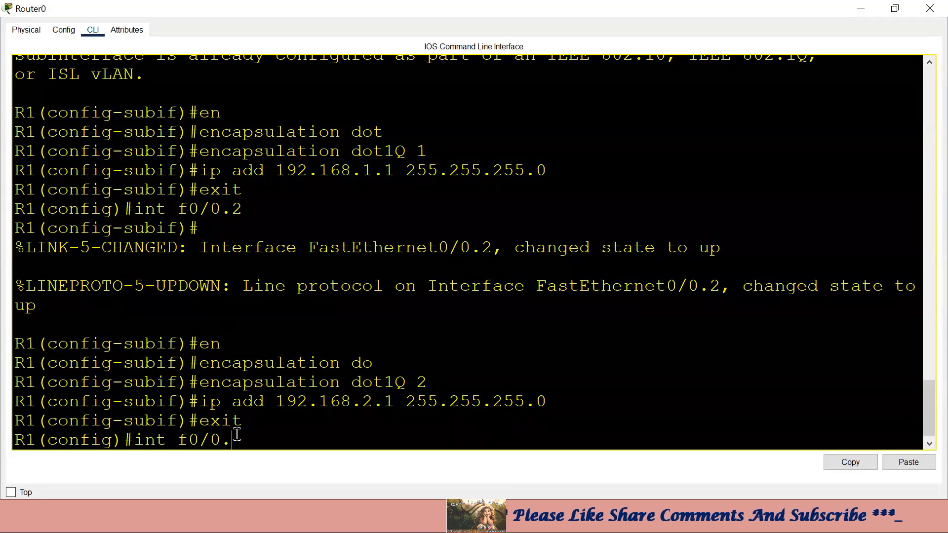
{"action": "type", "text": ".?"}
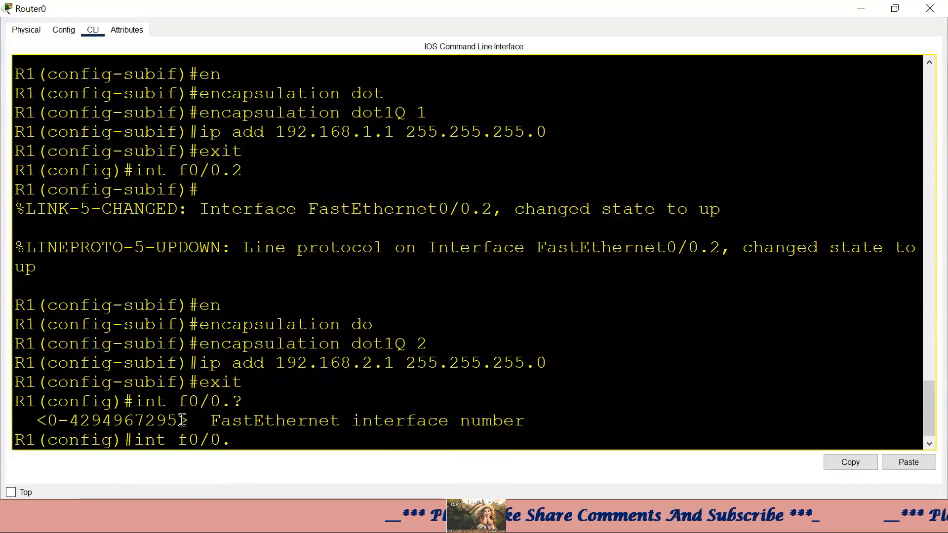
{"action": "left_click_drag", "start_coordinate": [179, 421], "coordinate": [75, 420]}
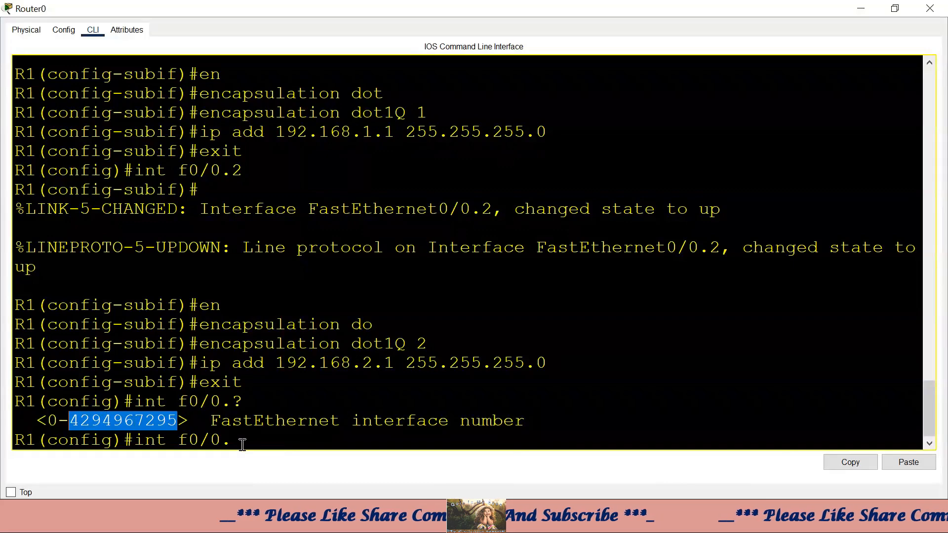
{"action": "left_click", "coordinate": [264, 445]}
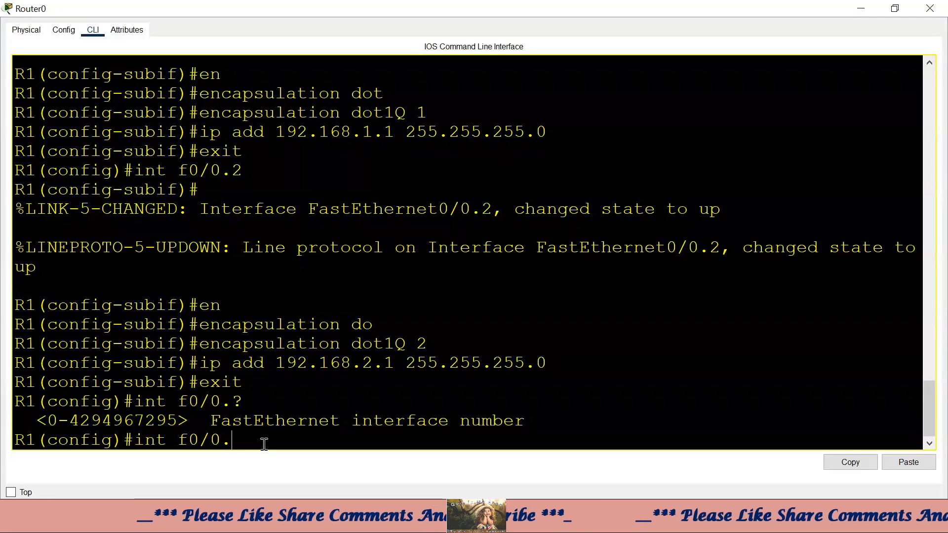
{"action": "type", "text": "1000"}
{"action": "key", "text": "Return"}
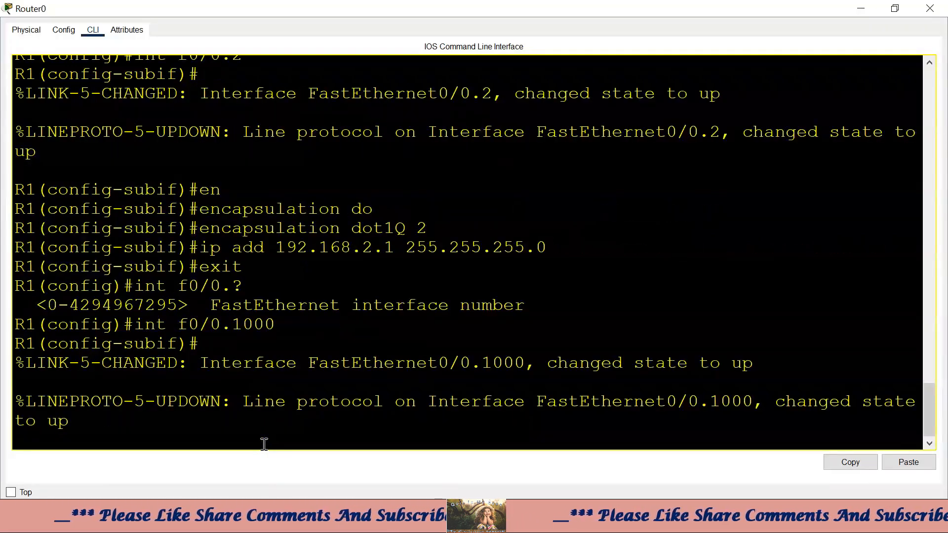
- Tag f0/0.1000 with encapsulation dot1Q 3 and assign 192.168.3.1 255.255.255.0
{"action": "key", "text": "Return"}
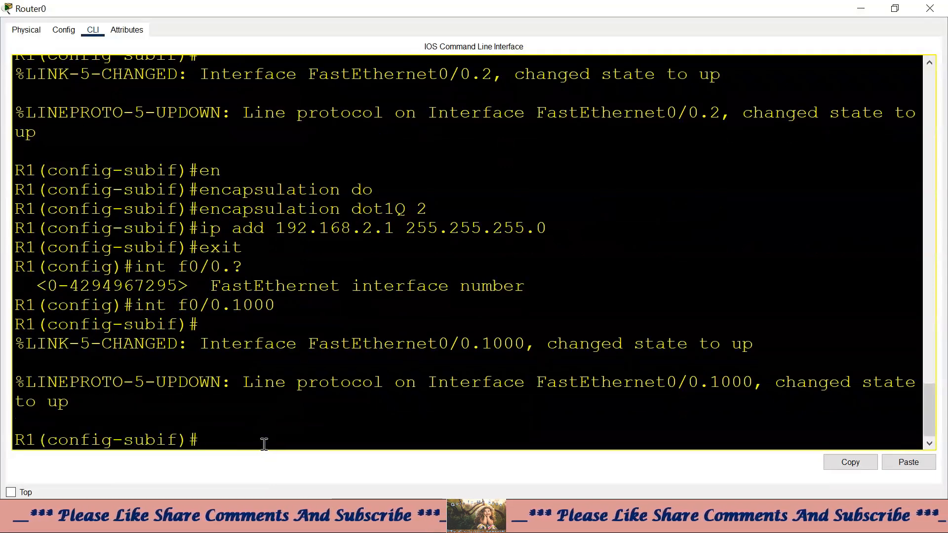
{"action": "type", "text": "en"}
{"action": "key", "text": "Tab"}
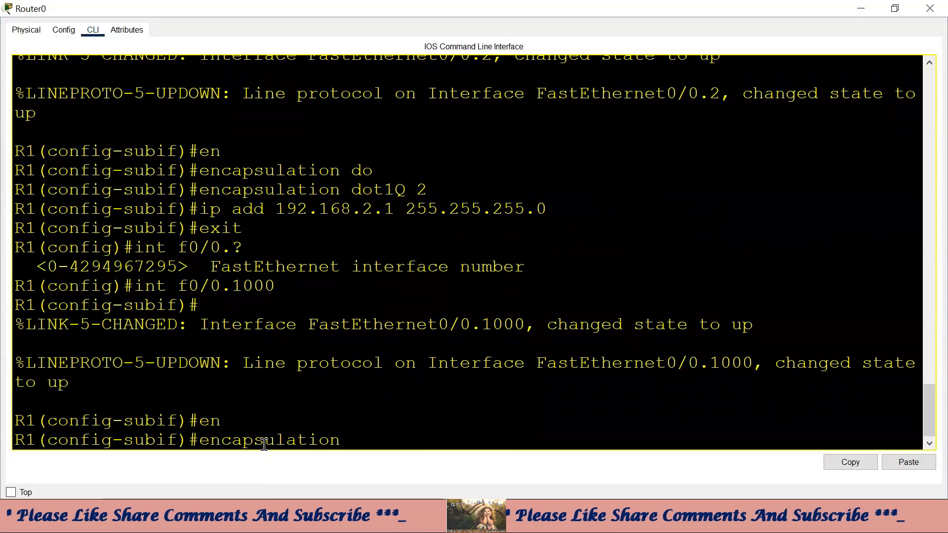
{"action": "type", "text": "do"}
{"action": "key", "text": "Tab"}
{"action": "type", "text": "3"}
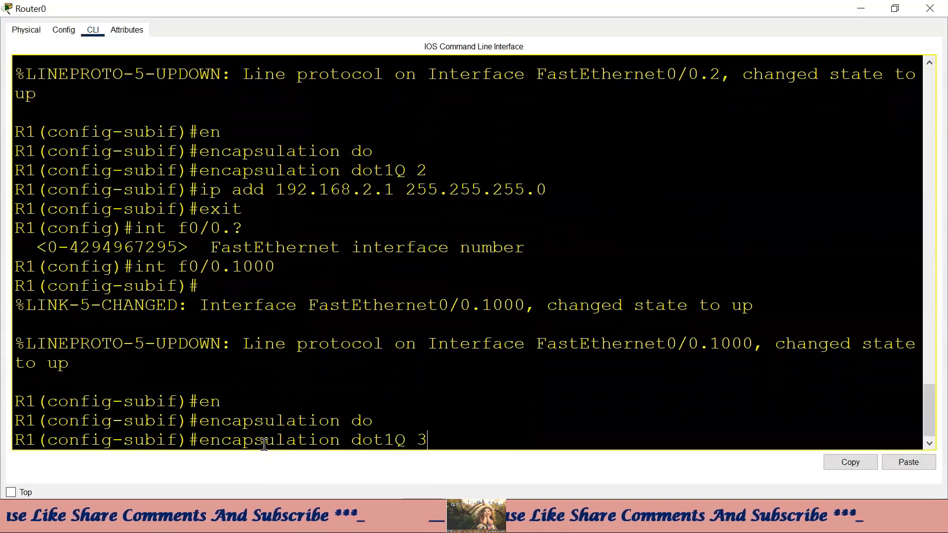
{"action": "key", "text": "Return"}
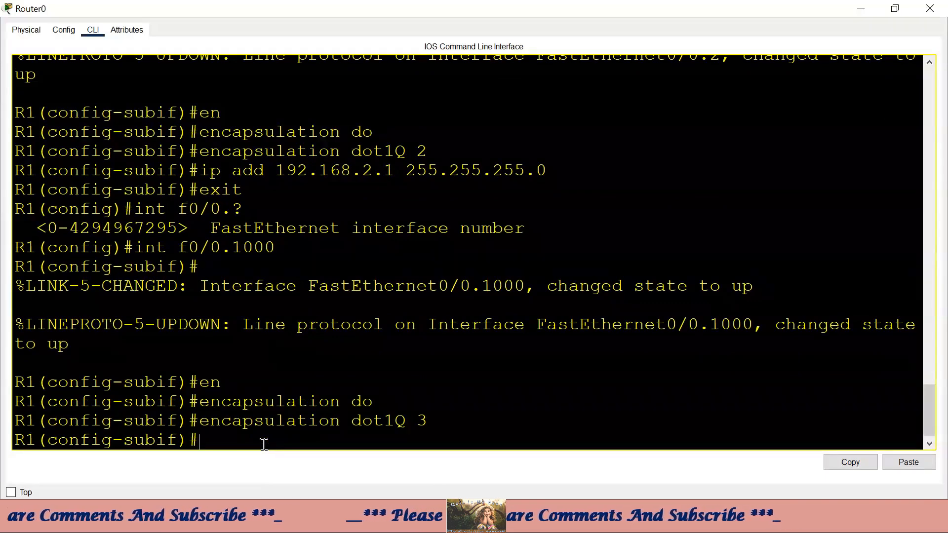
{"action": "type", "text": "ip add"}
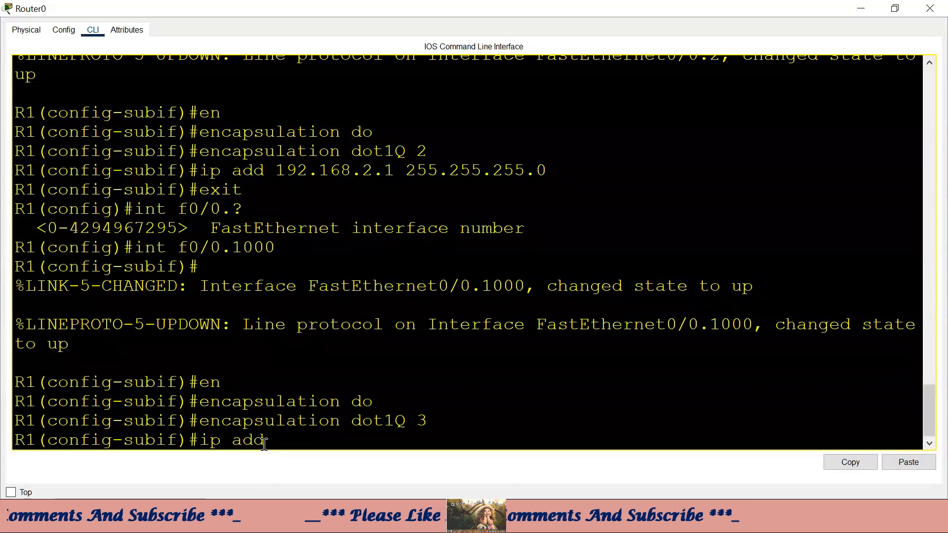
{"action": "type", "text": " 192.168."}
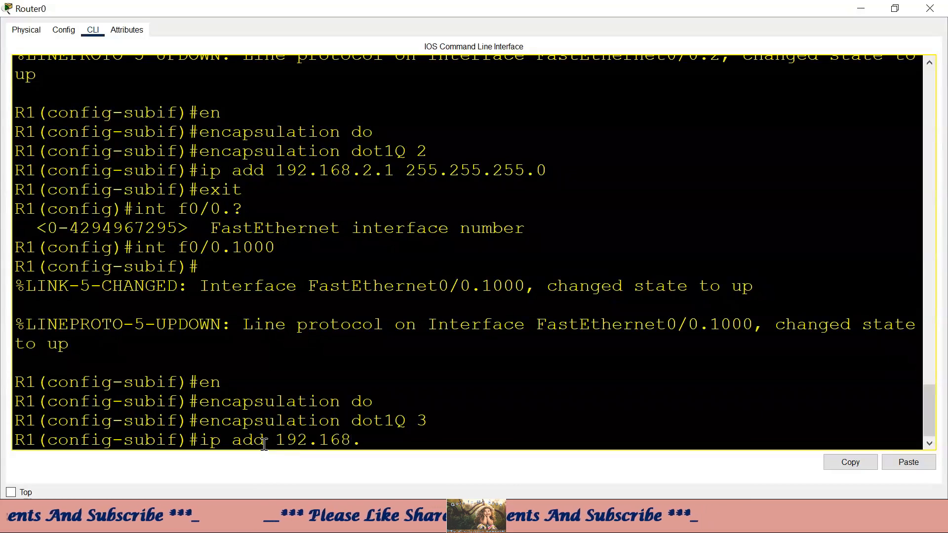
{"action": "type", "text": "3.1 255"}
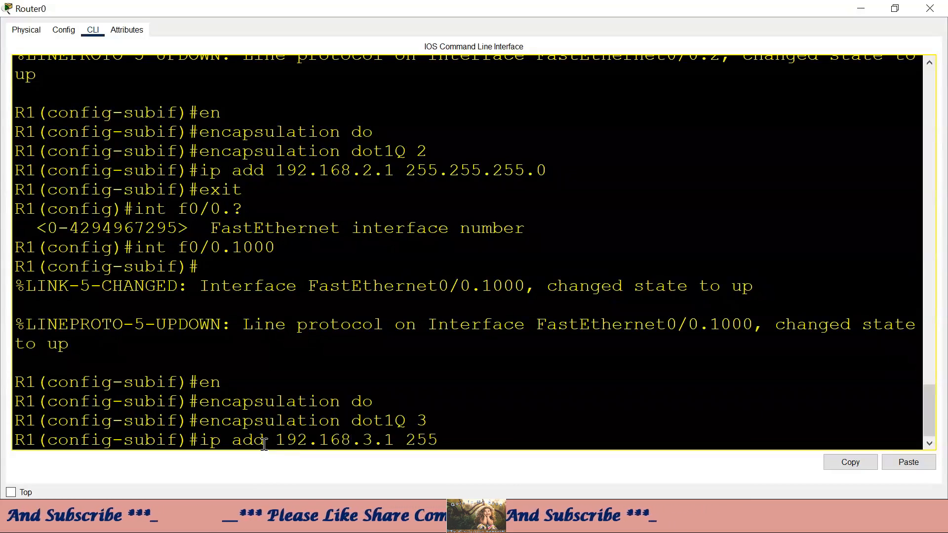
{"action": "type", "text": ".255.255.0"}
{"action": "key", "text": "Return"}
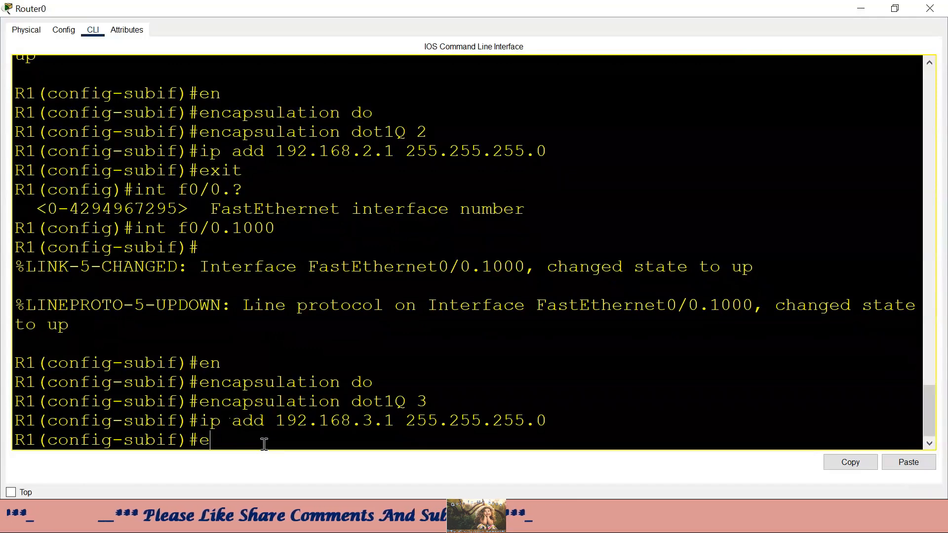
- Enable f0/0.1000 with no shutdown, exit to global config, and start the next 'int f0/0' command
{"action": "type", "text": "no shut"}
{"action": "key", "text": "Tab"}
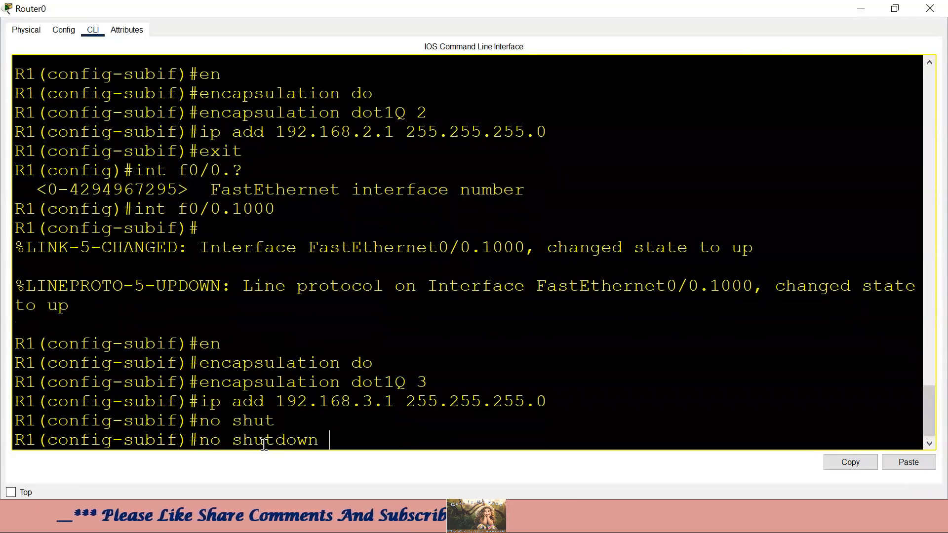
{"action": "key", "text": "Return"}
{"action": "type", "text": "exit"}
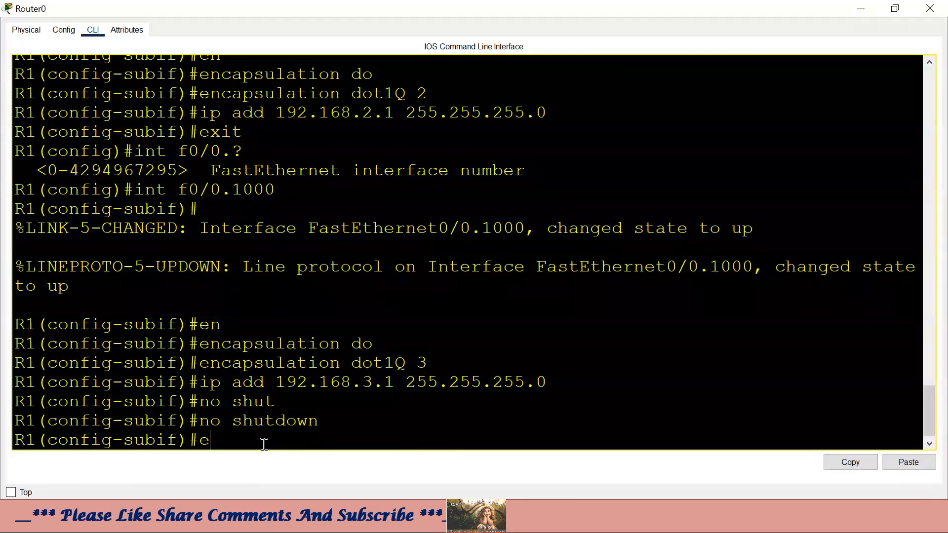
{"action": "key", "text": "Return"}
{"action": "type", "text": "int "}
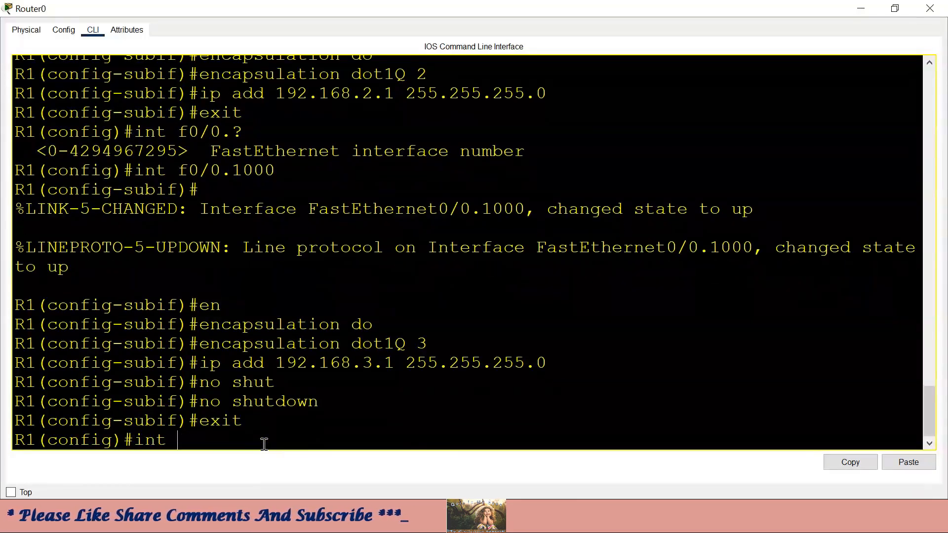
{"action": "type", "text": "f0/"}
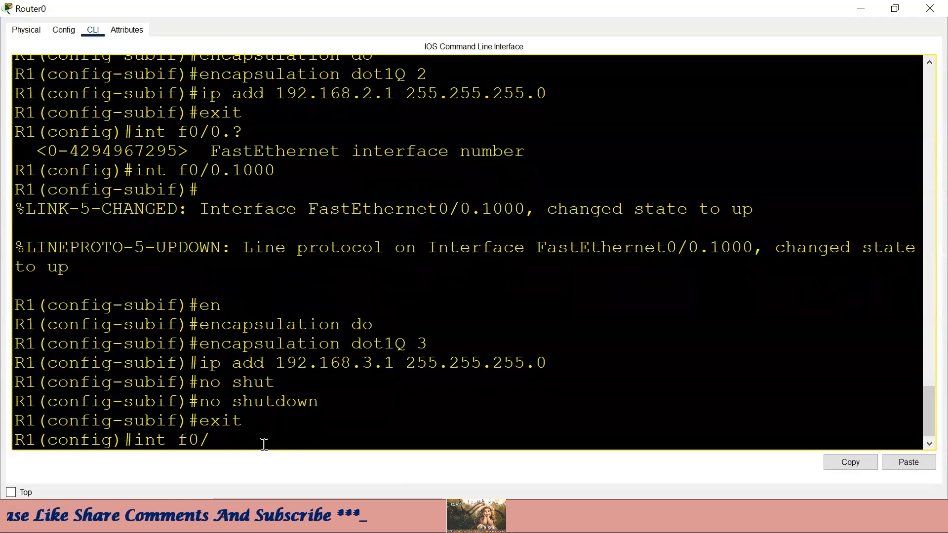
{"action": "type", "text": "0"}
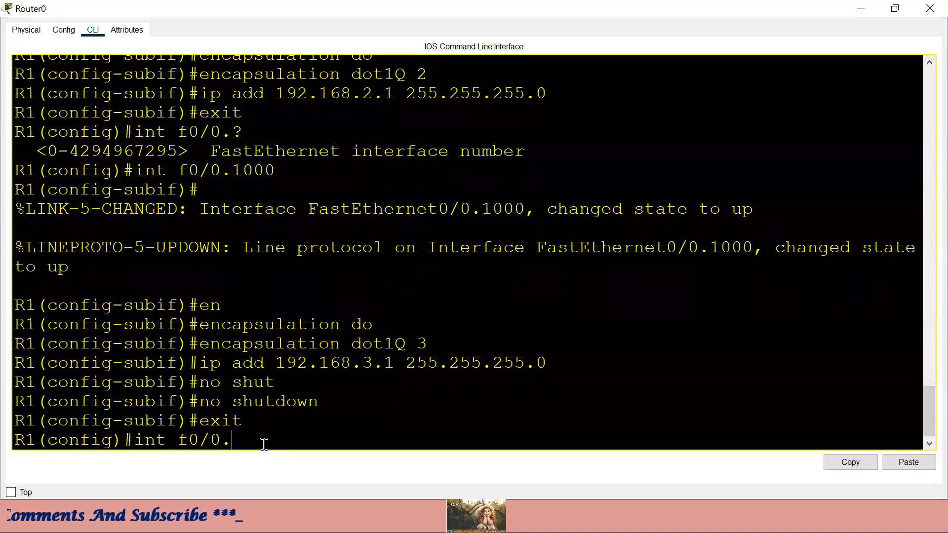
- Create subinterface f0/0.5, tag it dot1Q 4, and assign 192.168.4.1 255.255.255.0
{"action": "type", "text": ".5"}
{"action": "key", "text": "Return"}
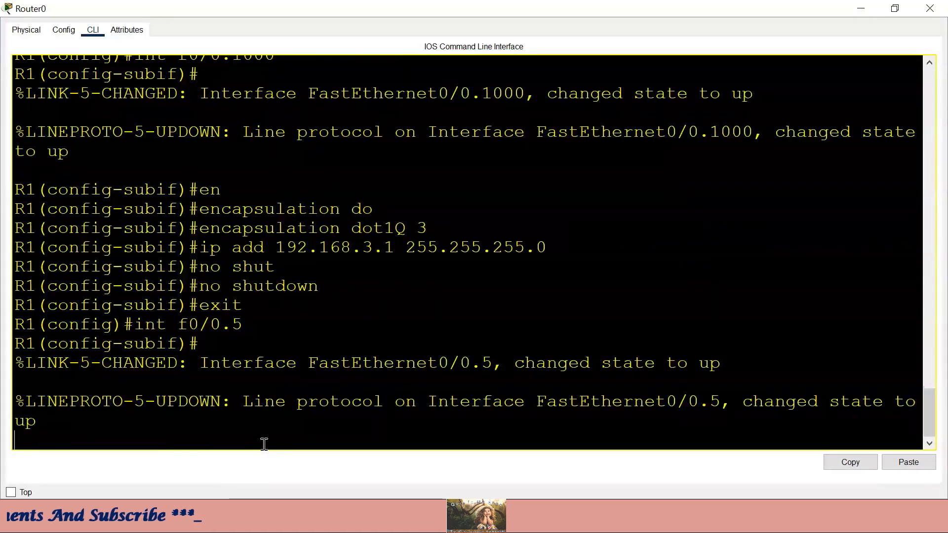
{"action": "key", "text": "Return"}
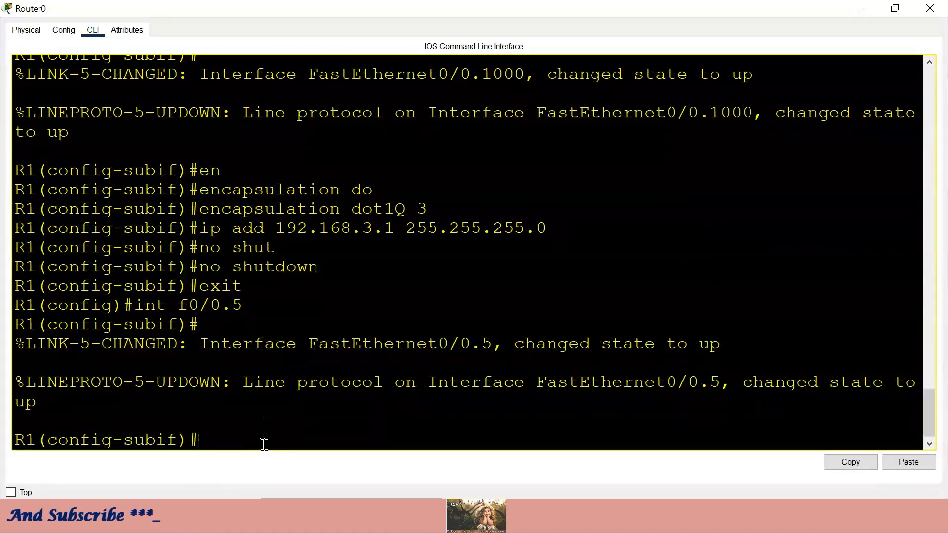
{"action": "type", "text": "ip add"}
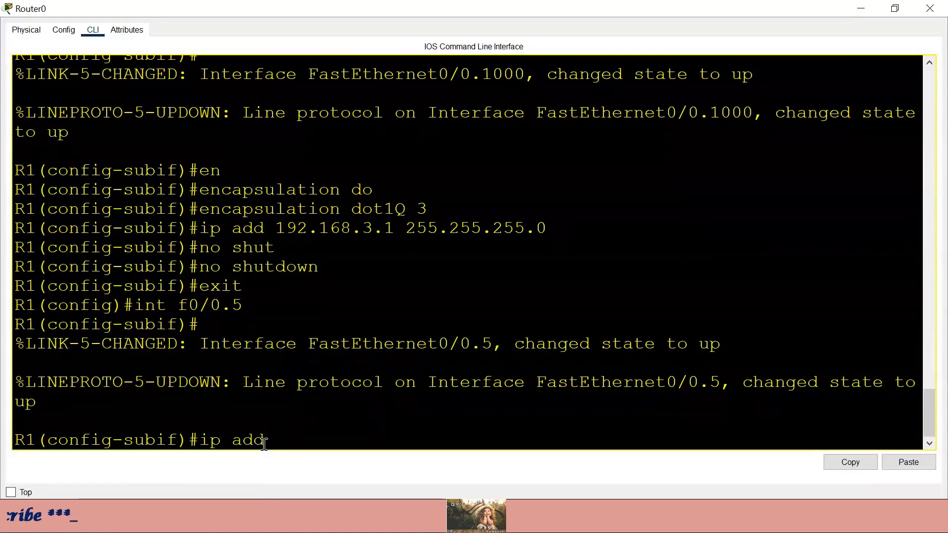
{"action": "key", "text": "BackSpace"}
{"action": "key", "text": "BackSpace"}
{"action": "key", "text": "BackSpace"}
{"action": "key", "text": "BackSpace"}
{"action": "key", "text": "BackSpace"}
{"action": "key", "text": "BackSpace"}
{"action": "type", "text": "en"}
{"action": "key", "text": "Tab"}
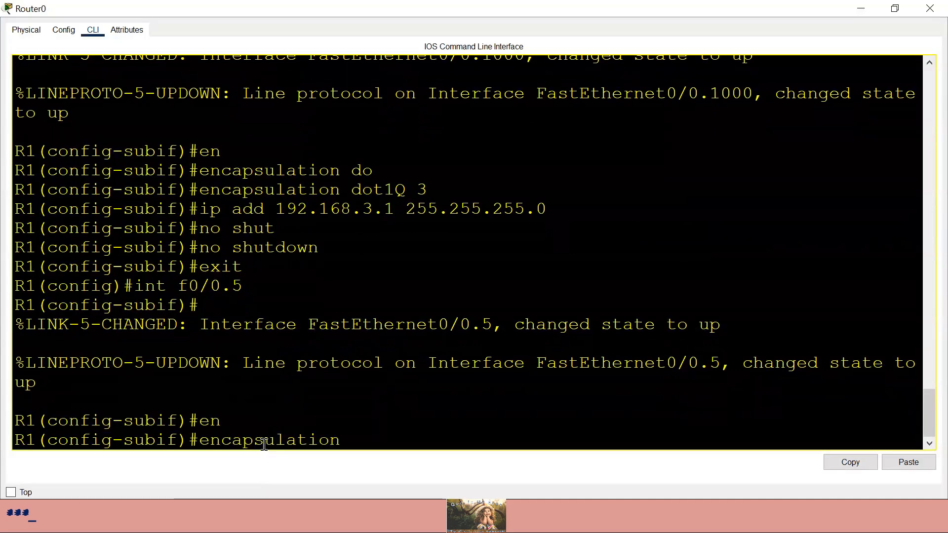
{"action": "type", "text": "do"}
{"action": "key", "text": "Tab"}
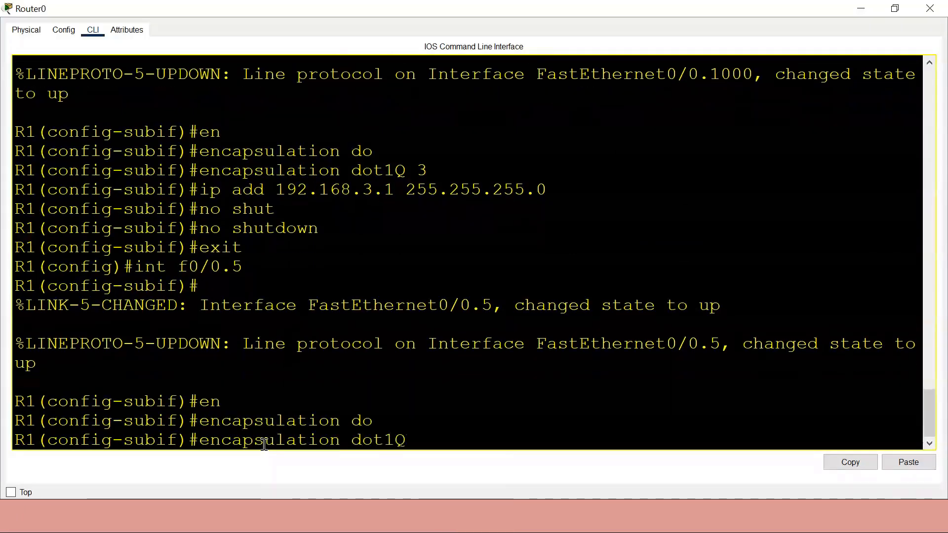
{"action": "type", "text": "4"}
{"action": "key", "text": "Return"}
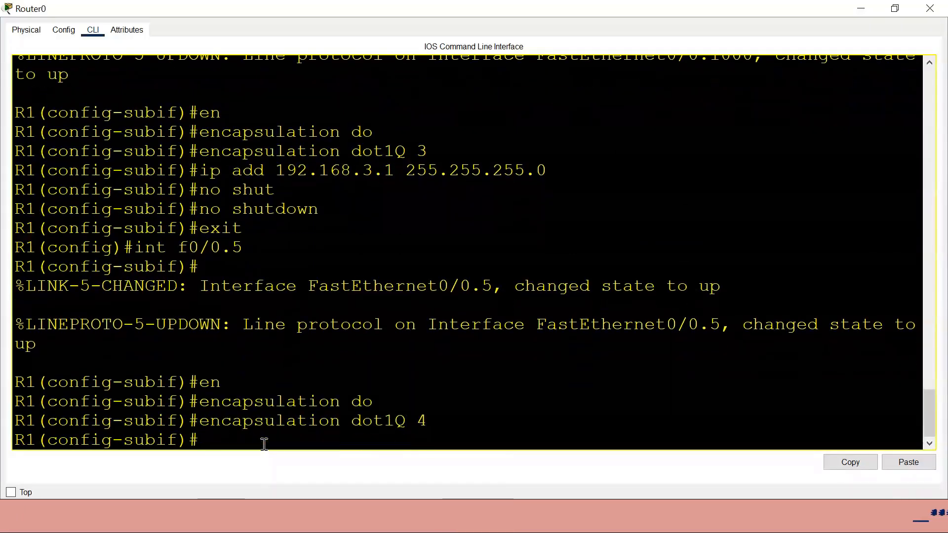
{"action": "type", "text": "ip add"}
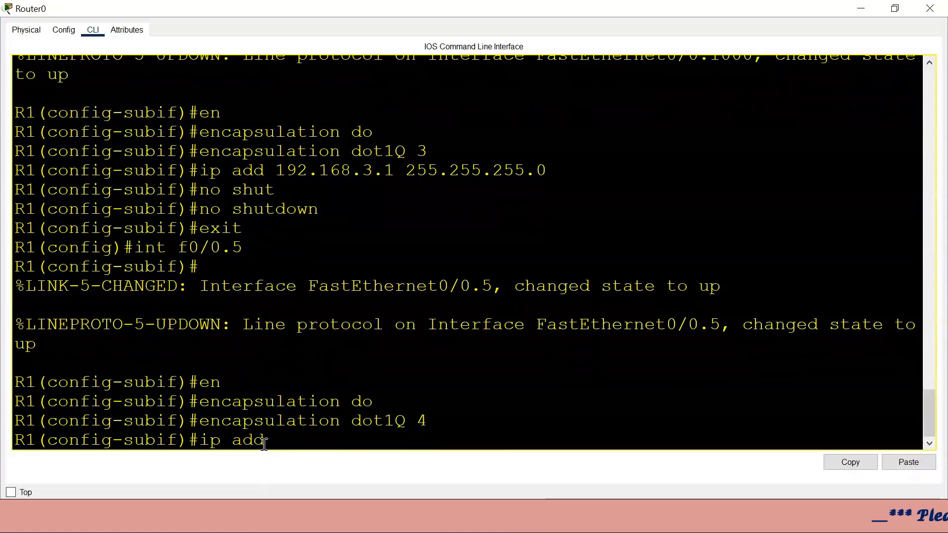
{"action": "type", "text": " 192.168"}
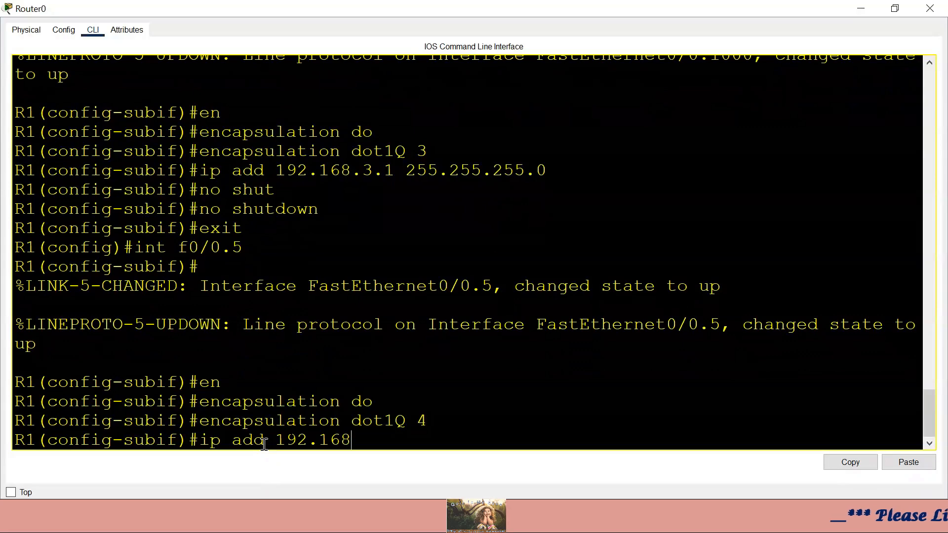
{"action": "type", "text": ".4.1 2"}
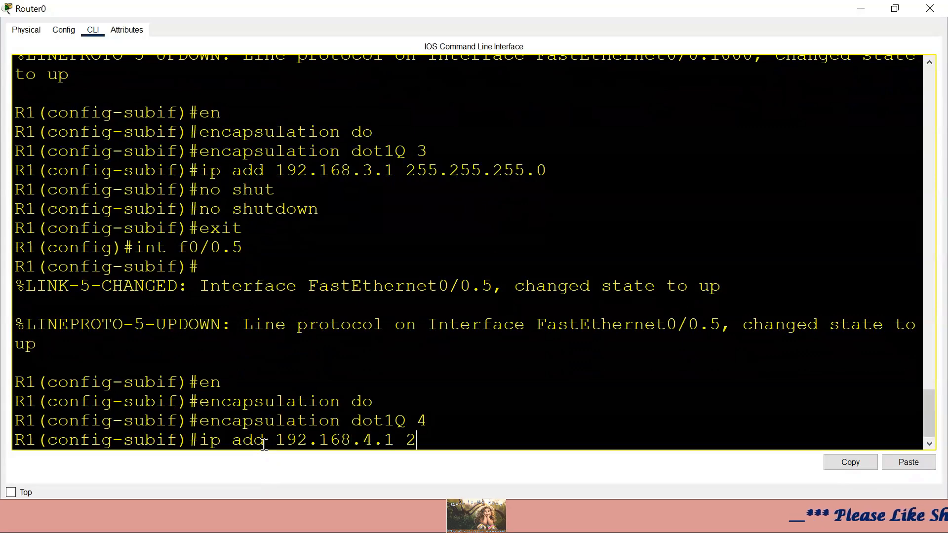
{"action": "type", "text": "55.255.255.0"}
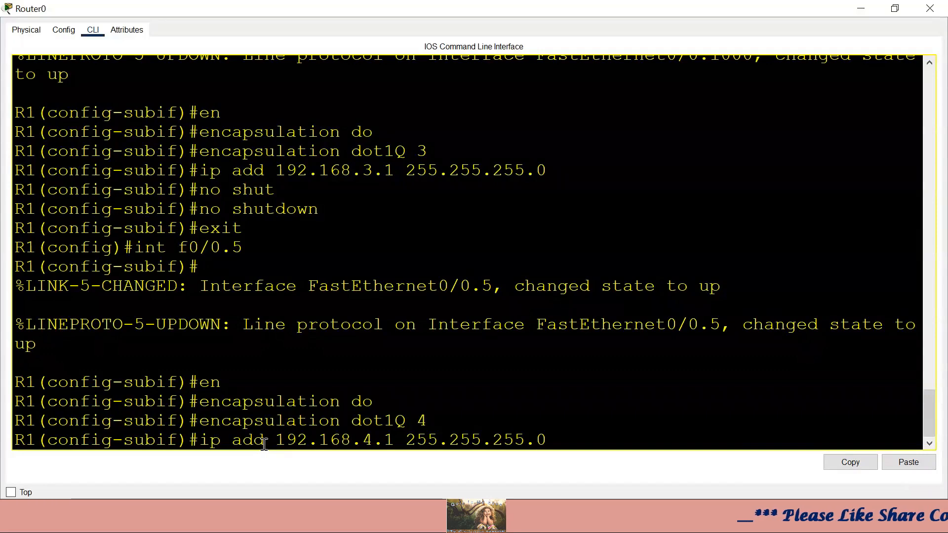
{"action": "key", "text": "Return"}
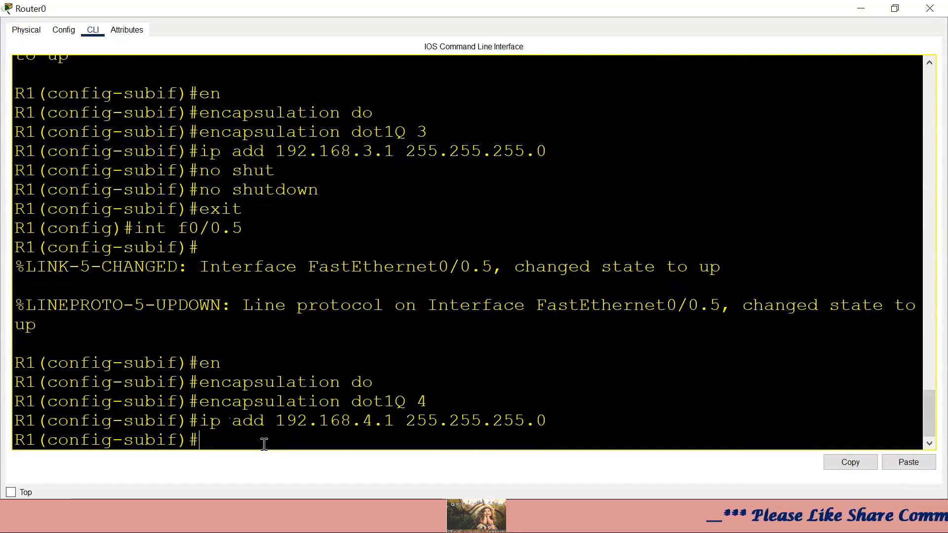
- Enable f0/0.5 with no shutdown, exit, and create subinterface f0/0.10000
{"action": "type", "text": "e"}
{"action": "key", "text": "BackSpace"}
{"action": "type", "text": "no"}
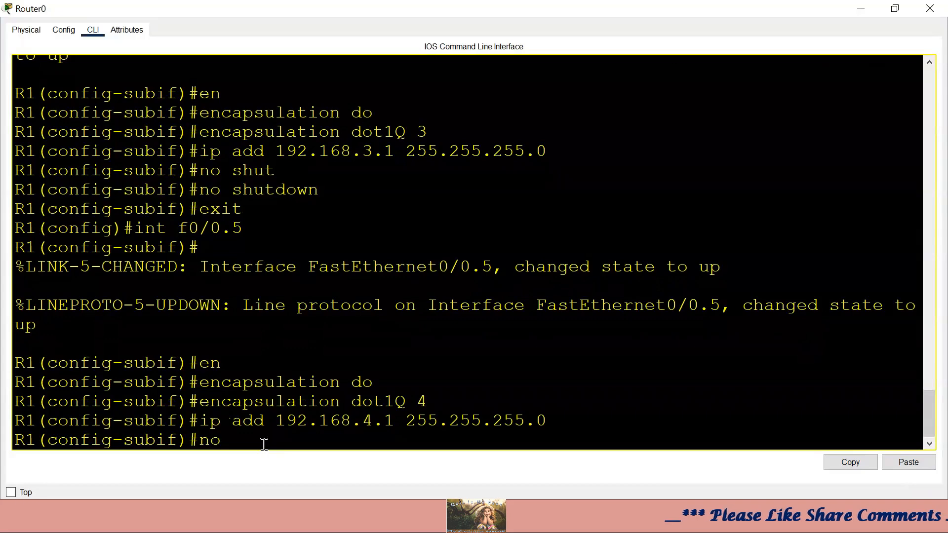
{"action": "type", "text": " shtu"}
{"action": "key", "text": "Return"}
{"action": "key", "text": "Up"}
{"action": "key", "text": "BackSpace"}
{"action": "key", "text": "BackSpace"}
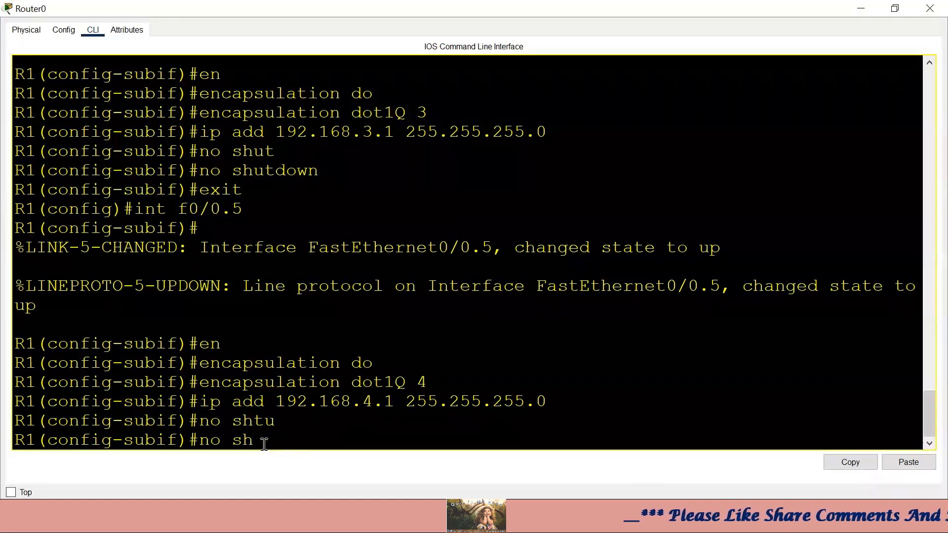
{"action": "type", "text": "ut"}
{"action": "key", "text": "Return"}
{"action": "type", "text": "exit"}
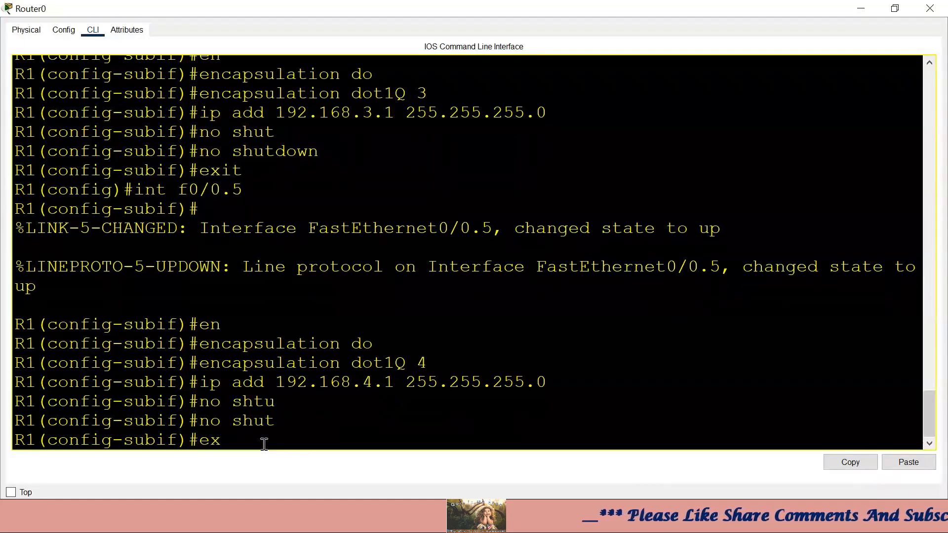
{"action": "key", "text": "Return"}
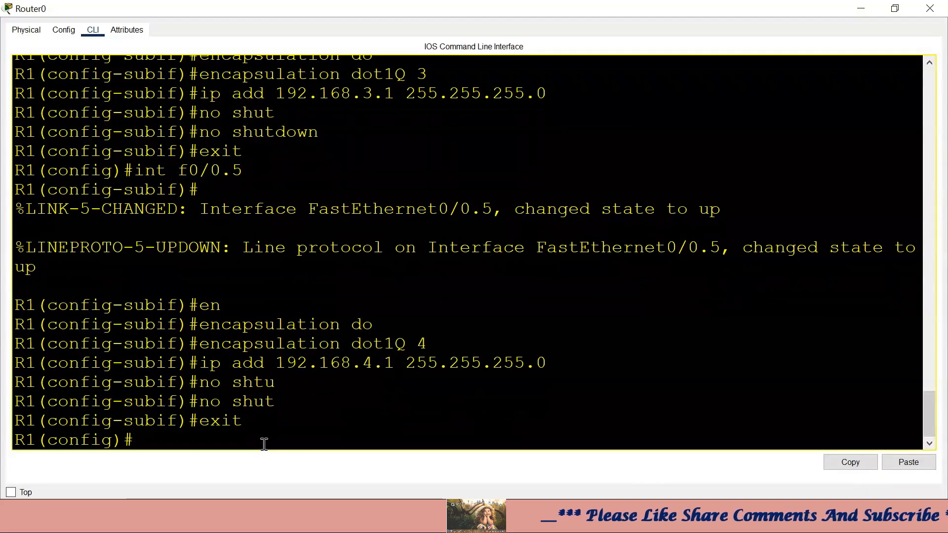
{"action": "type", "text": "int f0"}
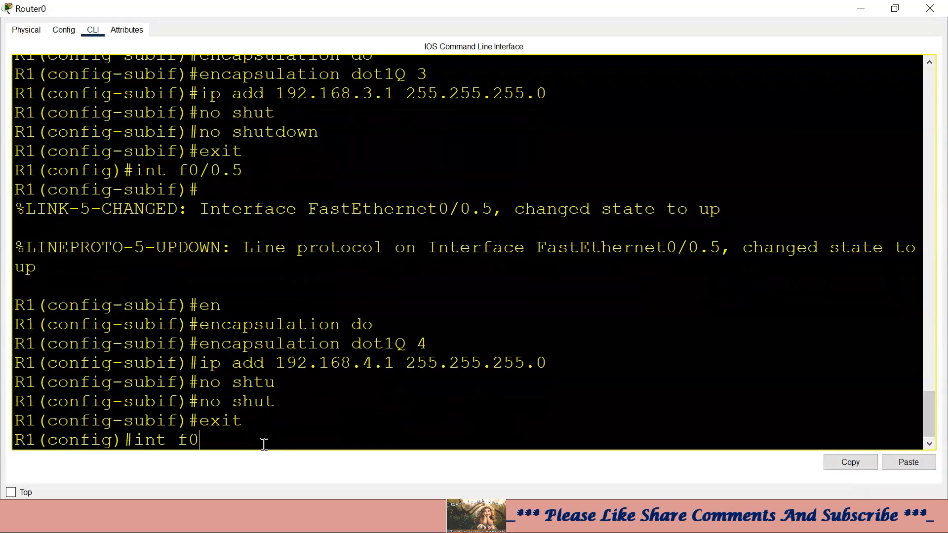
{"action": "type", "text": "/0"}
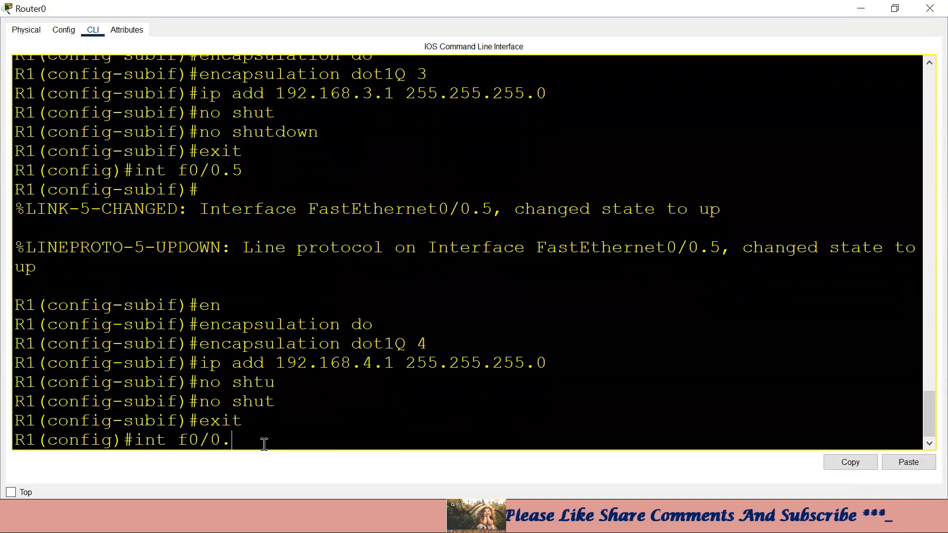
{"action": "type", "text": ".10000"}
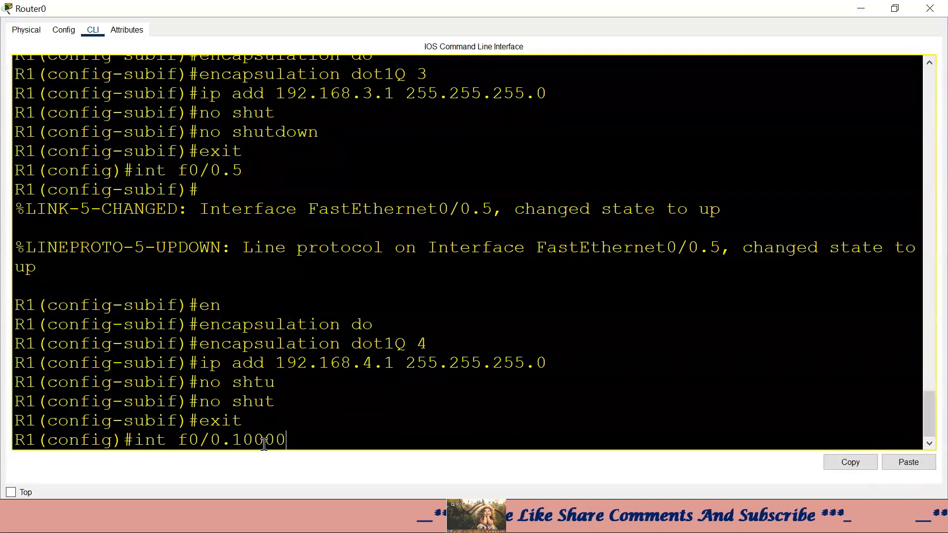
{"action": "key", "text": "Return"}
{"action": "key", "text": "Return"}
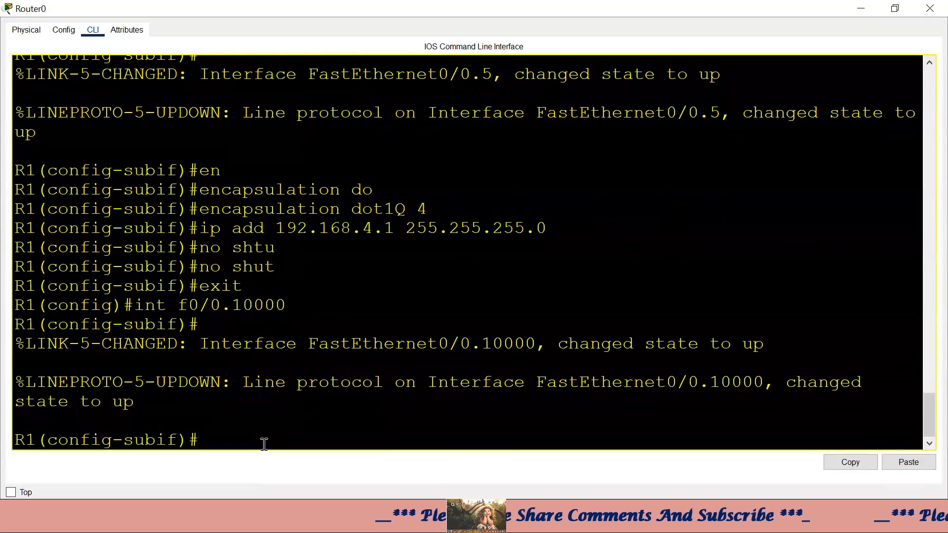
- Give f0/0.10000 encapsulation dot1Q 5, address 192.168.5.1 255.255.255.0, and no shutdown
{"action": "type", "text": "en"}
{"action": "key", "text": "Tab"}
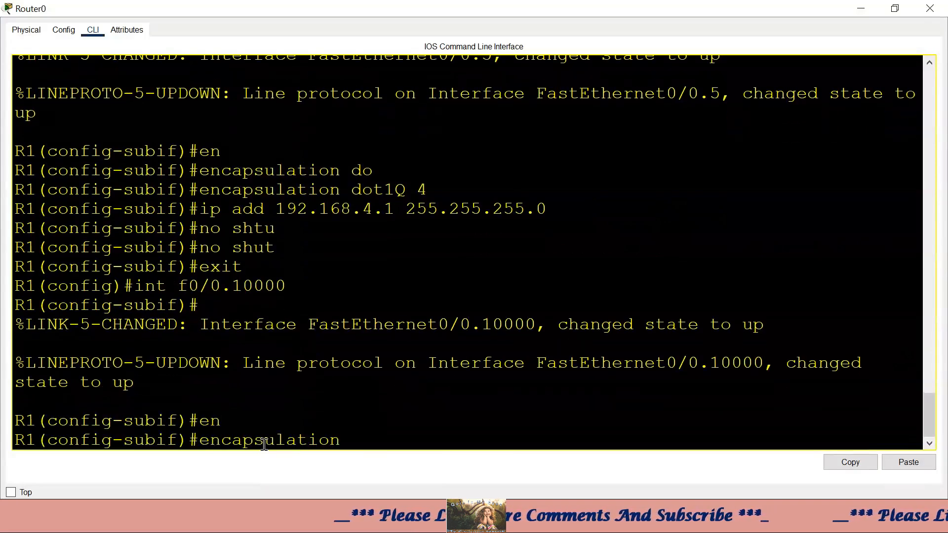
{"action": "type", "text": "do"}
{"action": "key", "text": "Tab"}
{"action": "type", "text": "5"}
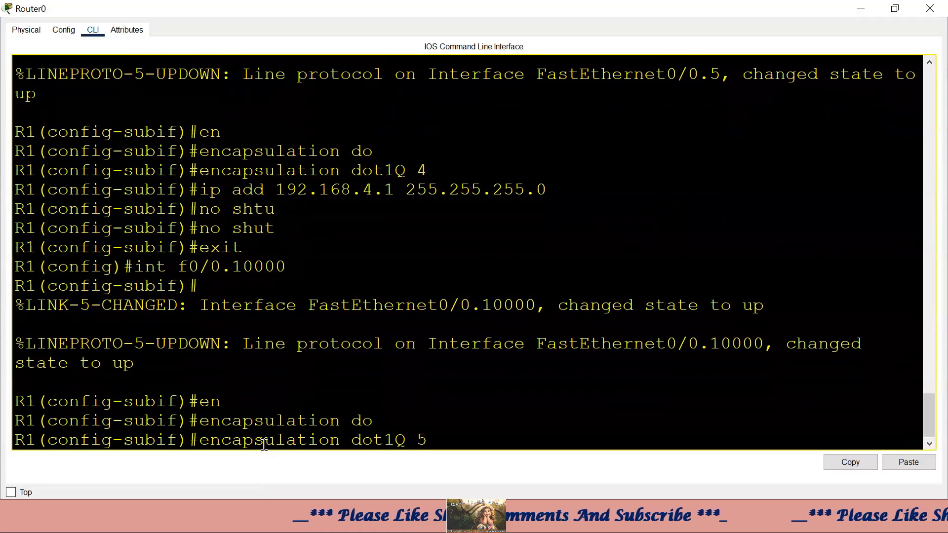
{"action": "key", "text": "Return"}
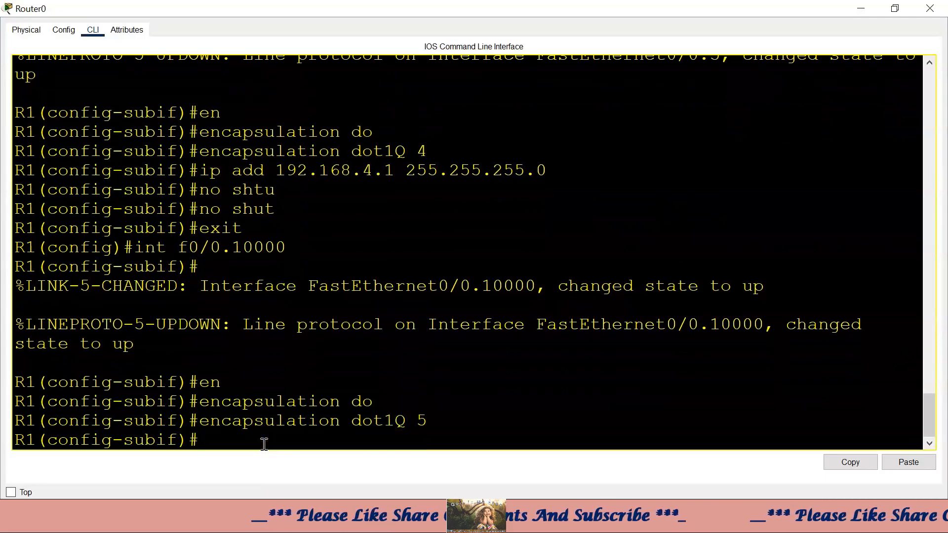
{"action": "type", "text": "ip a"}
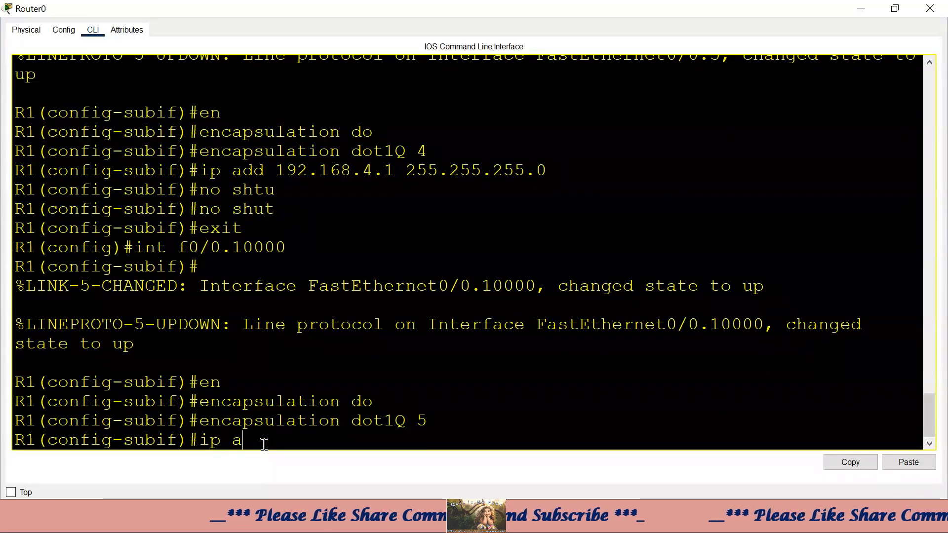
{"action": "type", "text": "dd 192.168"}
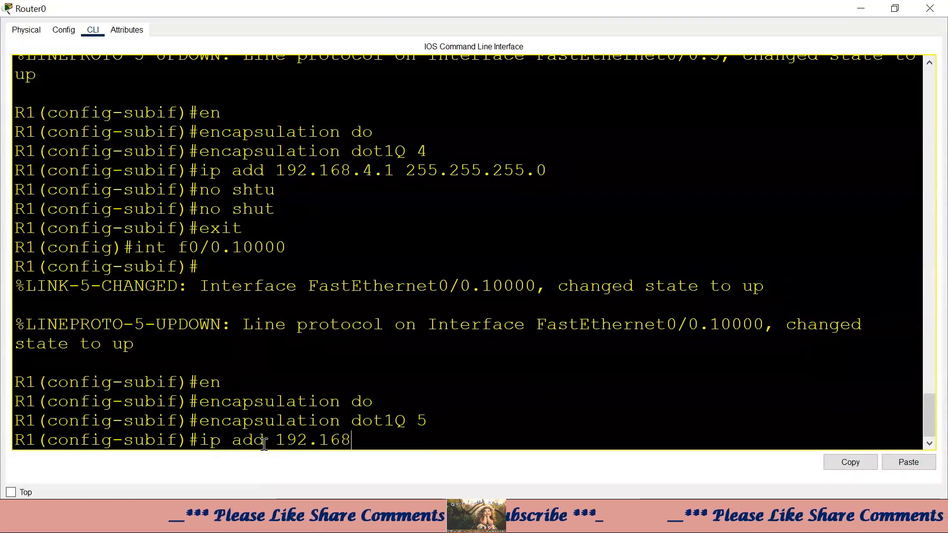
{"action": "type", "text": ".5.1 "}
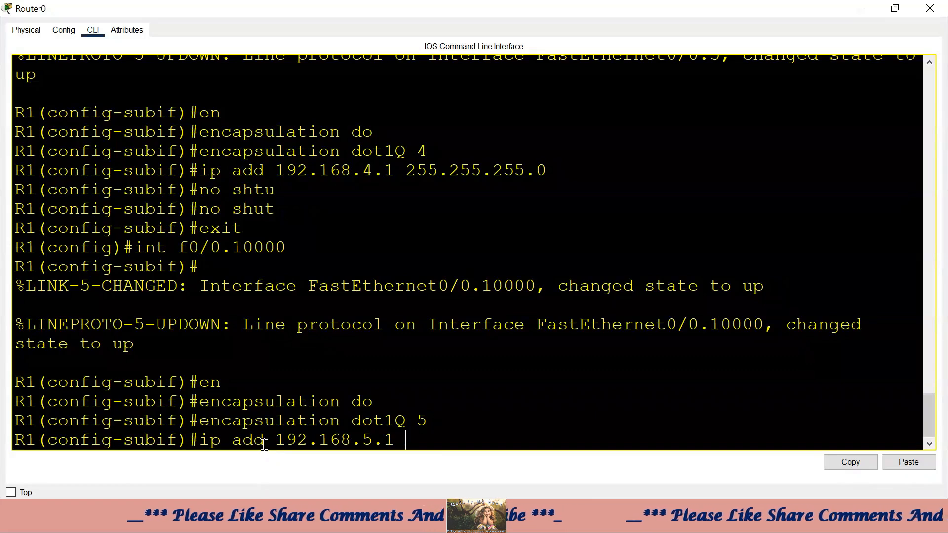
{"action": "type", "text": "255.255."}
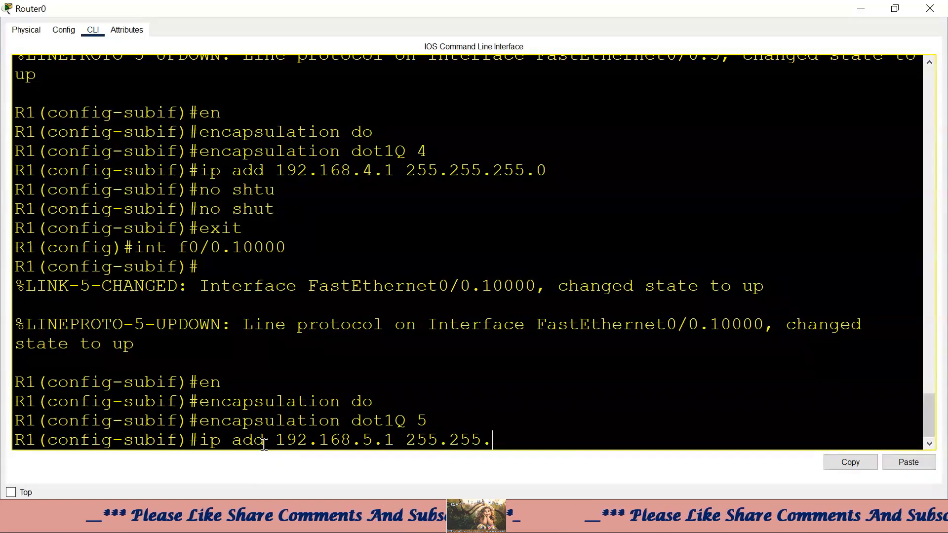
{"action": "type", "text": "255.0"}
{"action": "key", "text": "Return"}
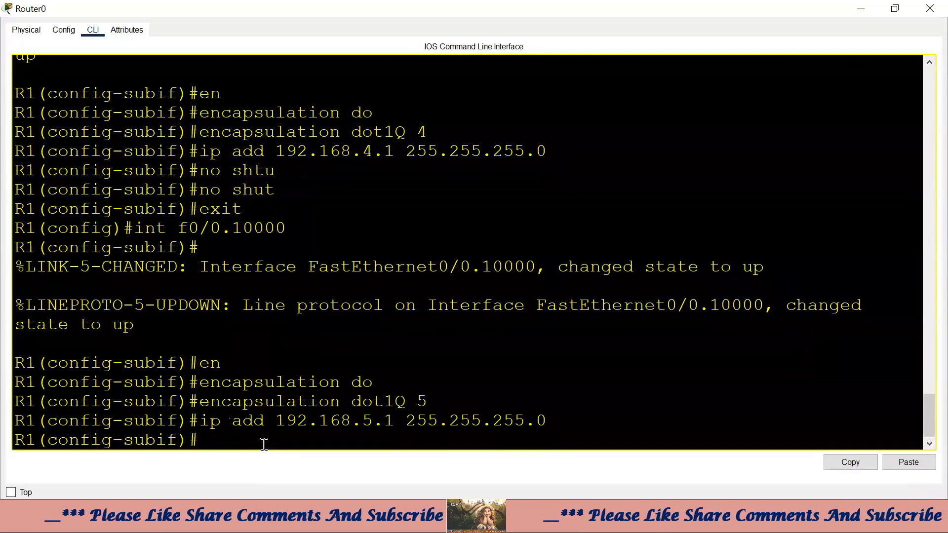
{"action": "type", "text": "no shut"}
{"action": "key", "text": "Tab"}
{"action": "key", "text": "Return"}
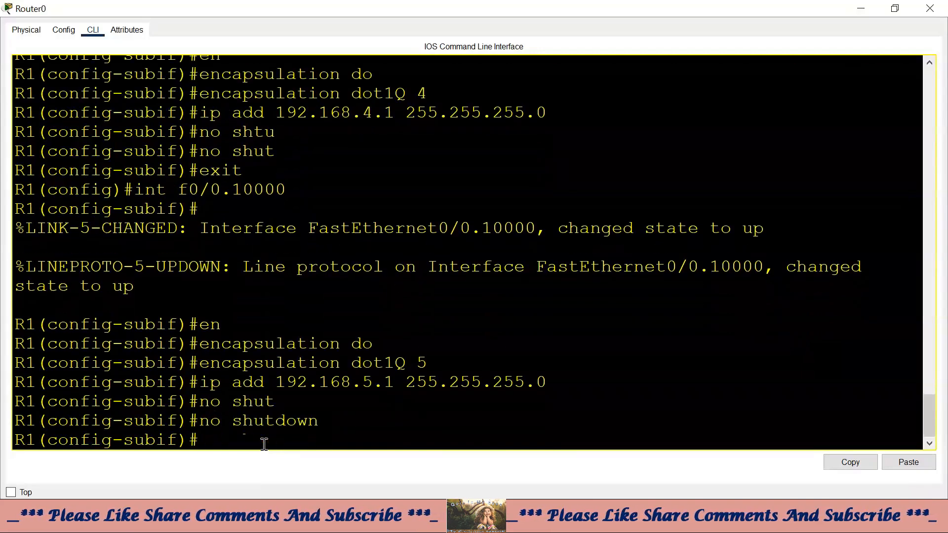
{"action": "left_click", "coordinate": [861, 9]}
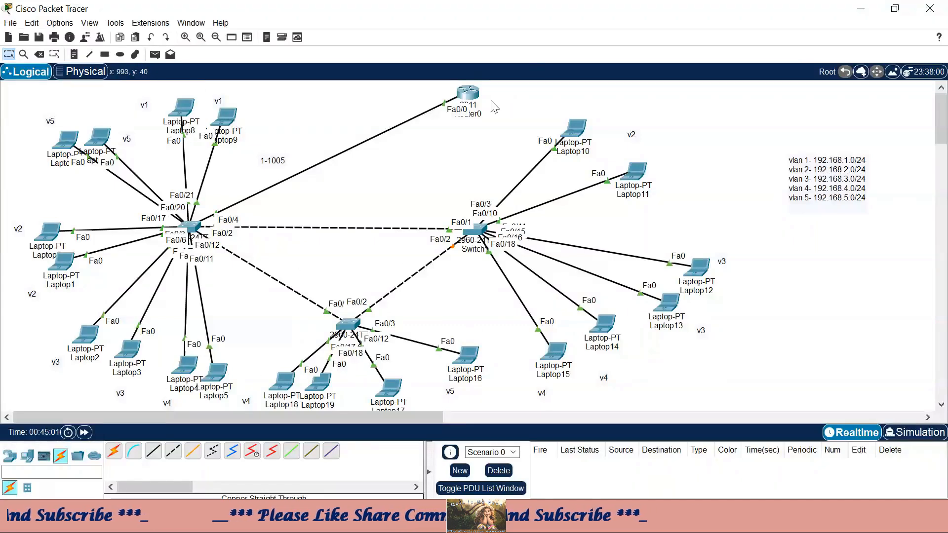
{"action": "left_click", "coordinate": [476, 102]}
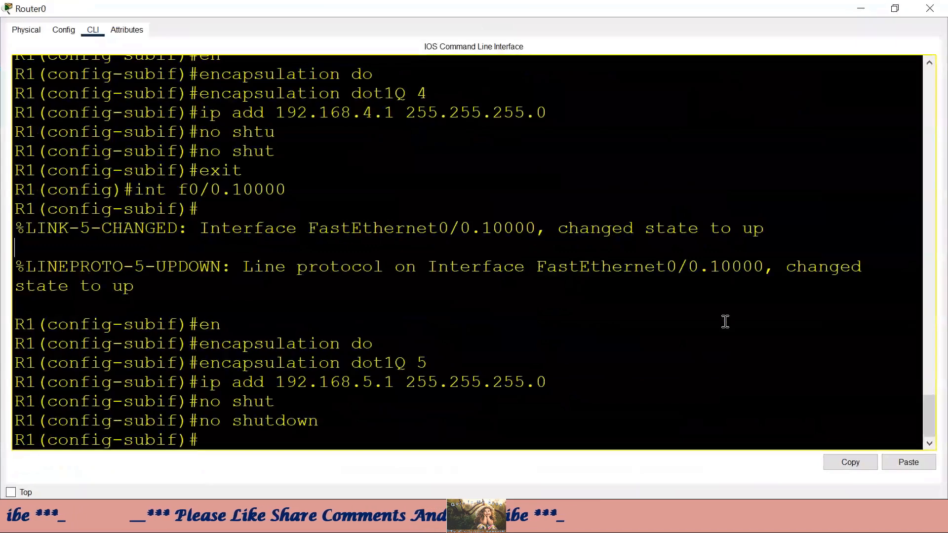
- Leave the subinterface and create the DHCP pool vlan-1
{"action": "type", "text": "exit"}
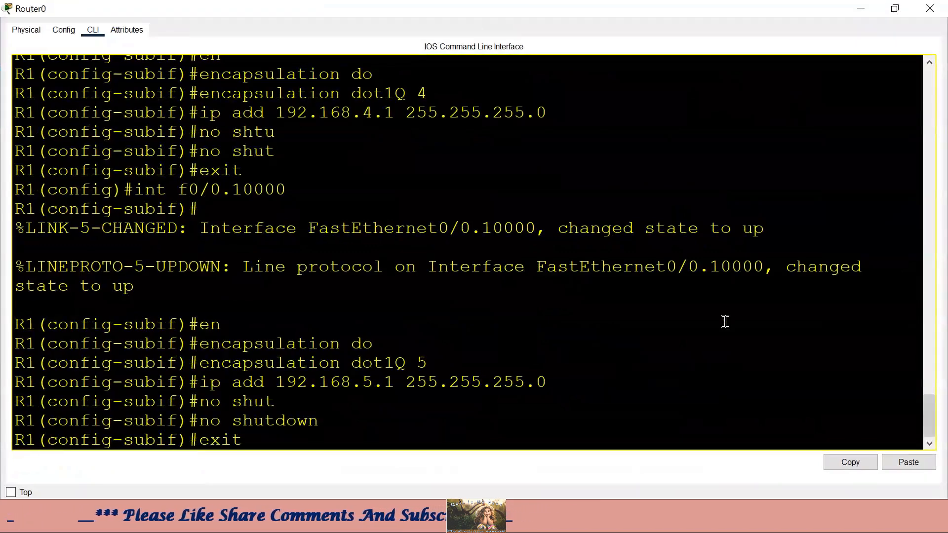
{"action": "key", "text": "Return"}
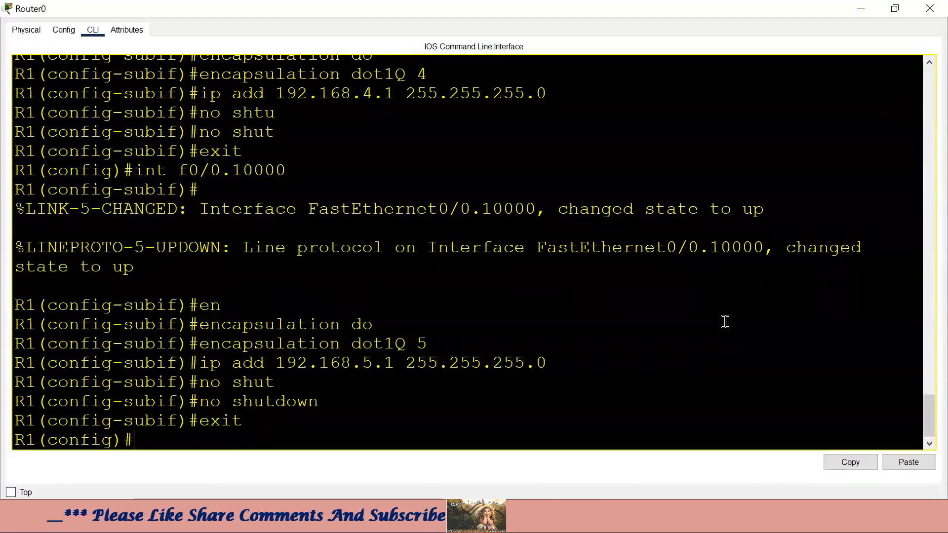
{"action": "type", "text": "ip dhc"}
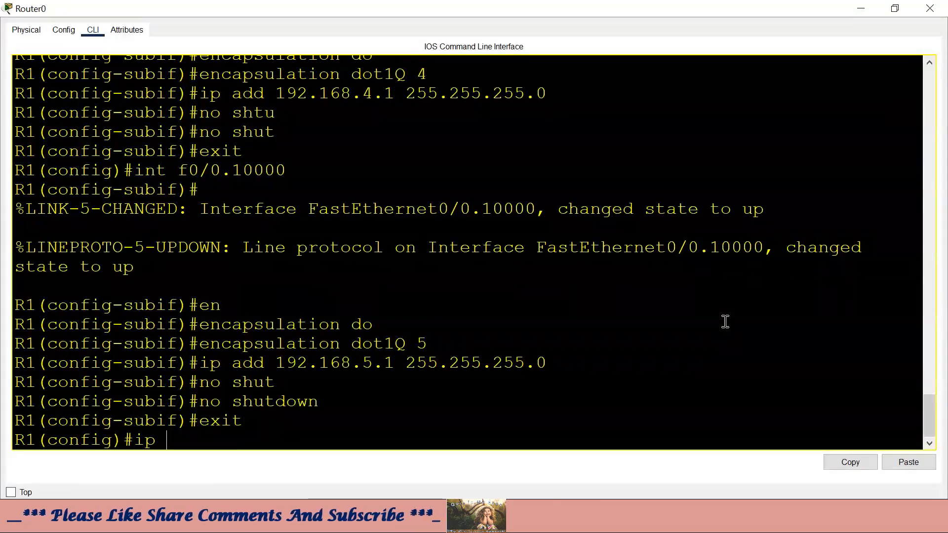
{"action": "key", "text": "Tab"}
{"action": "type", "text": "pool"}
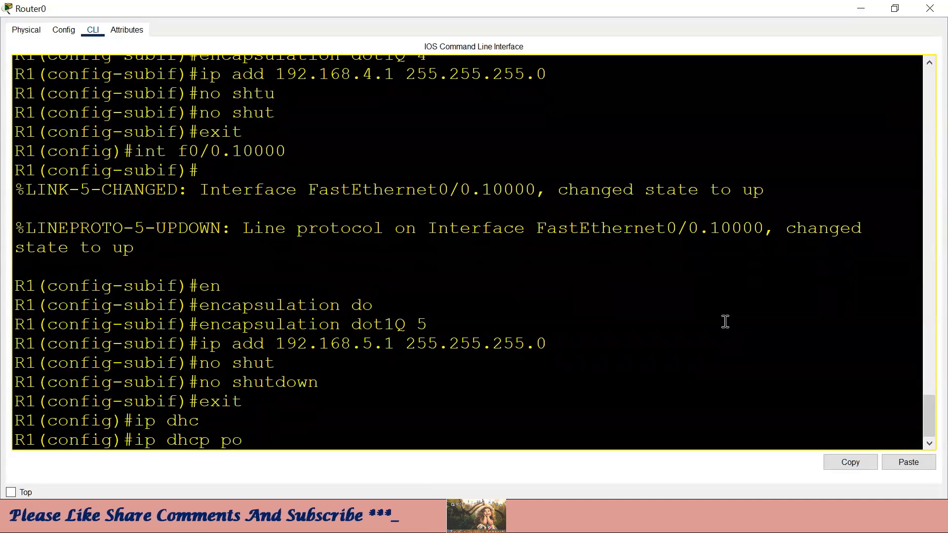
{"action": "key", "text": "Tab"}
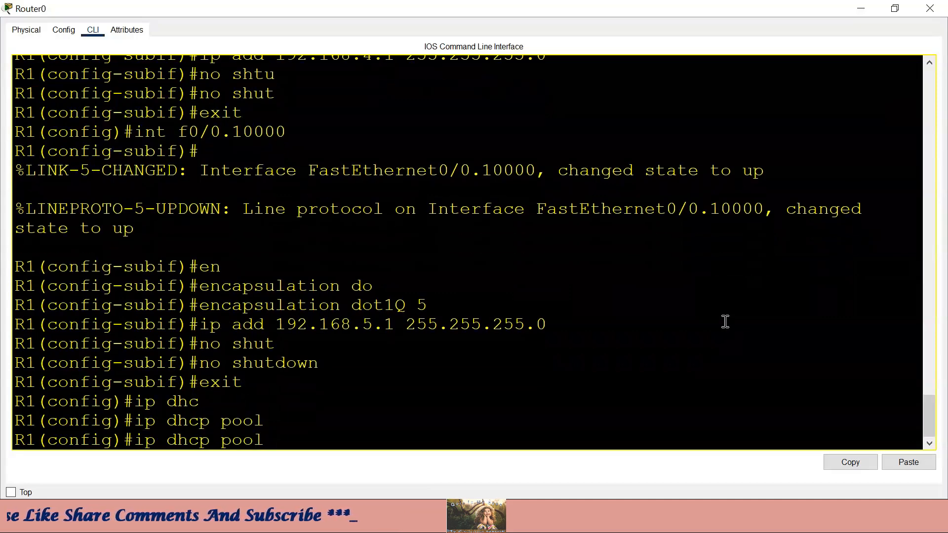
{"action": "type", "text": "vlan"}
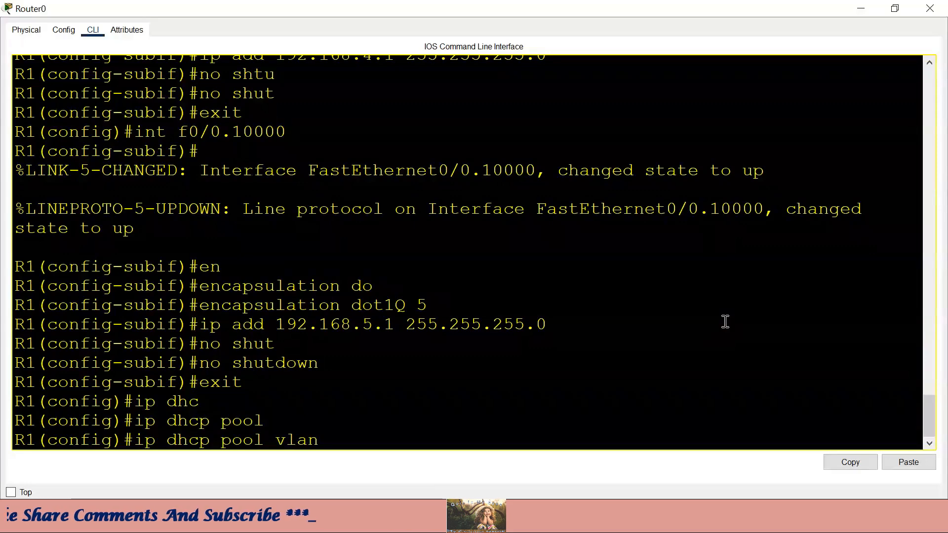
{"action": "type", "text": "-1"}
{"action": "key", "text": "Return"}
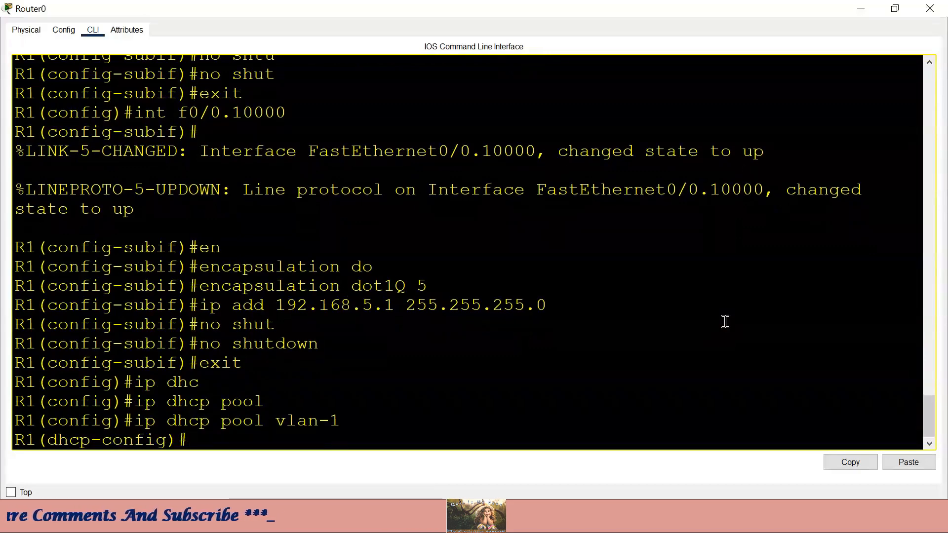
- Set pool vlan-1's network to 192.168.1.0 255.255.255.0 and default router 192.168.1.1
{"action": "type", "text": "net"}
{"action": "key", "text": "Tab"}
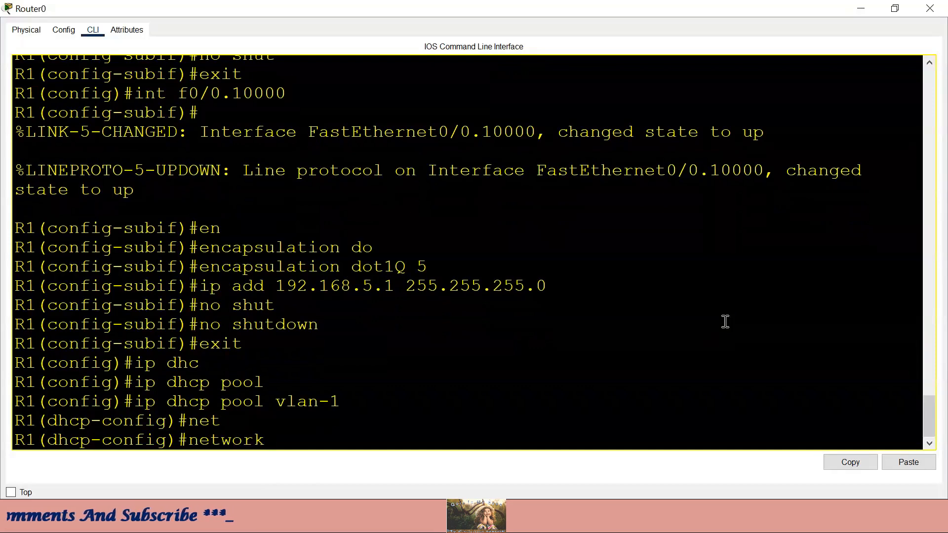
{"action": "type", "text": "192.168"}
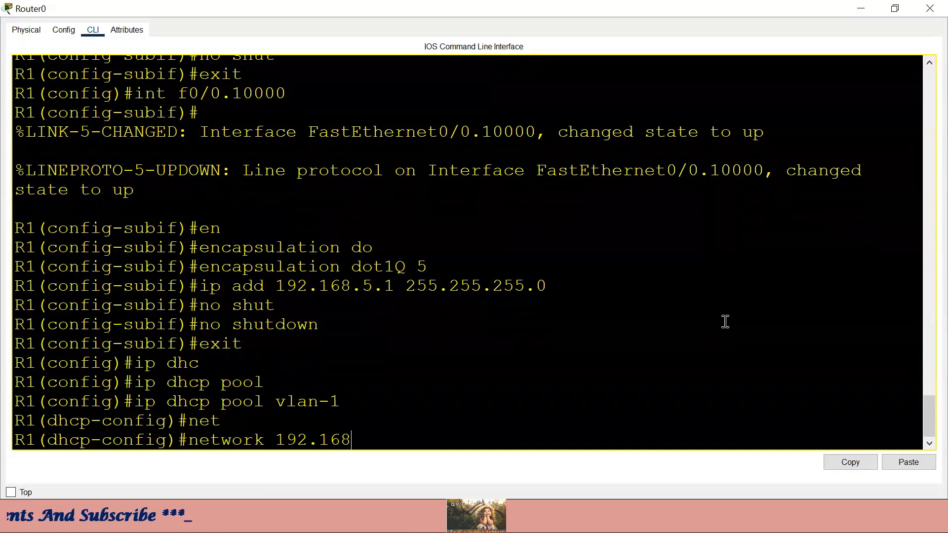
{"action": "type", "text": ".1.0 "}
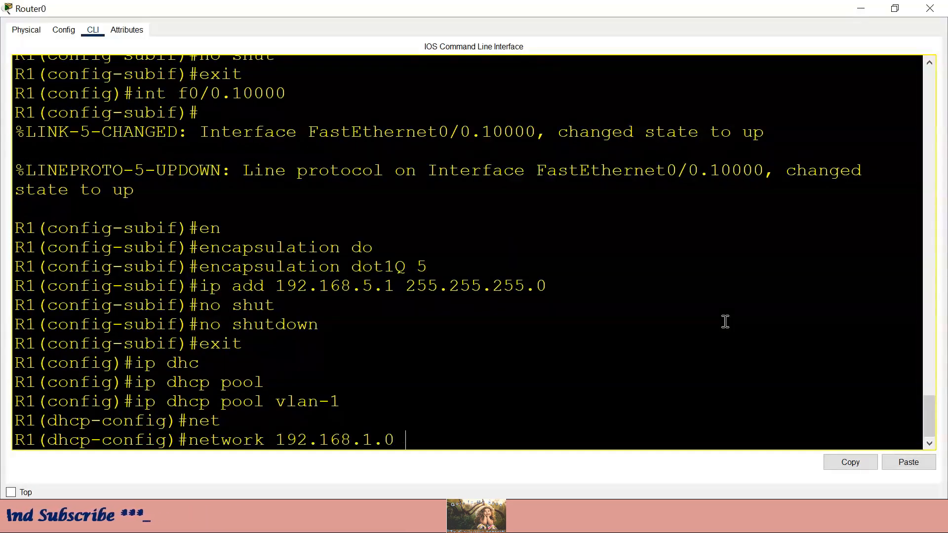
{"action": "type", "text": "255.255.255"}
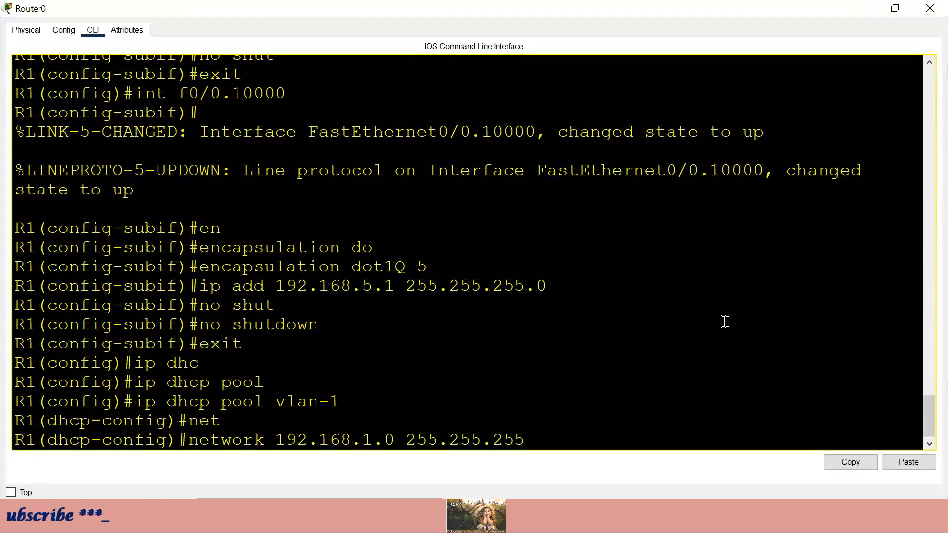
{"action": "type", "text": ".0"}
{"action": "key", "text": "Return"}
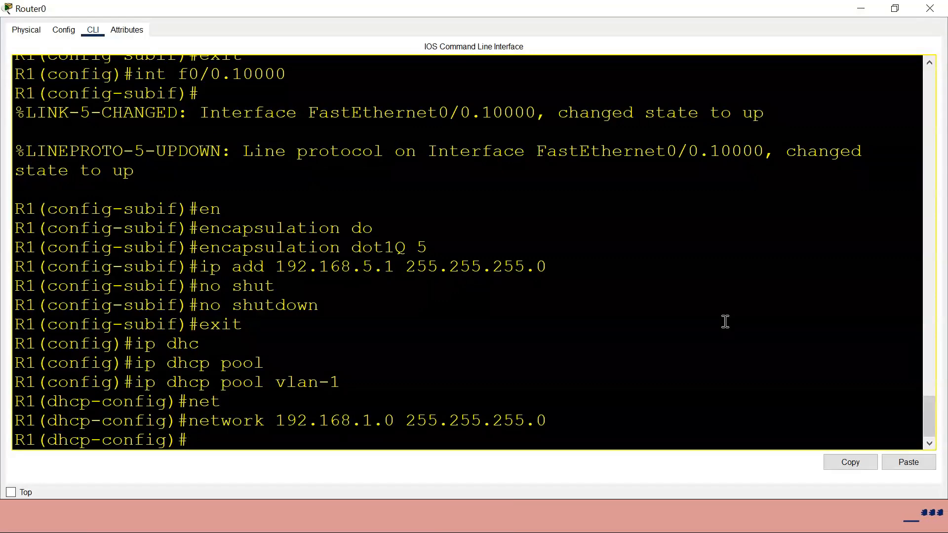
{"action": "type", "text": "de"}
{"action": "key", "text": "Tab"}
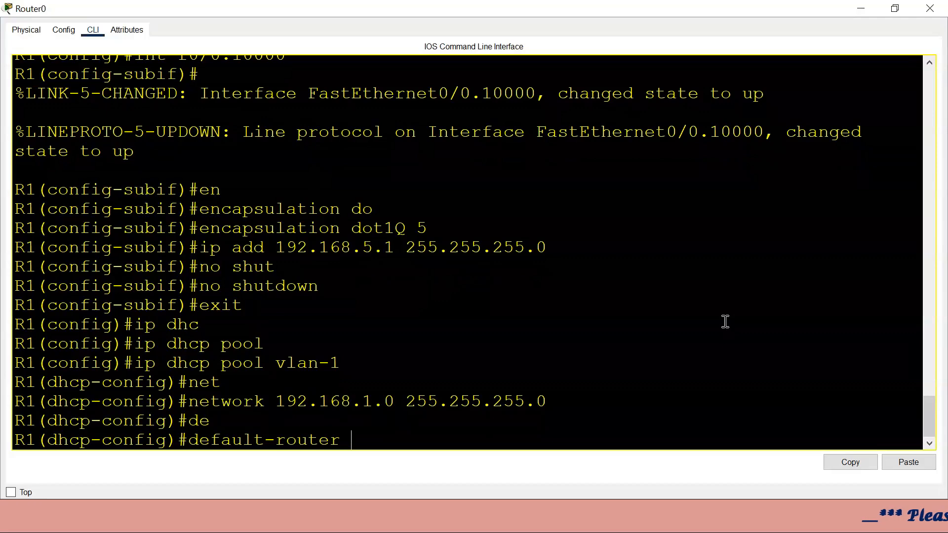
{"action": "type", "text": "192.16"}
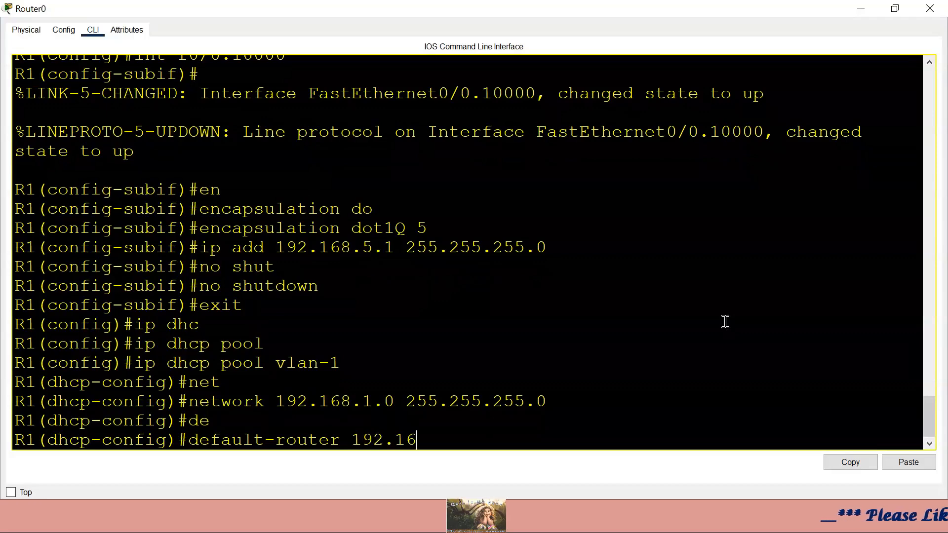
{"action": "type", "text": "8.1.1"}
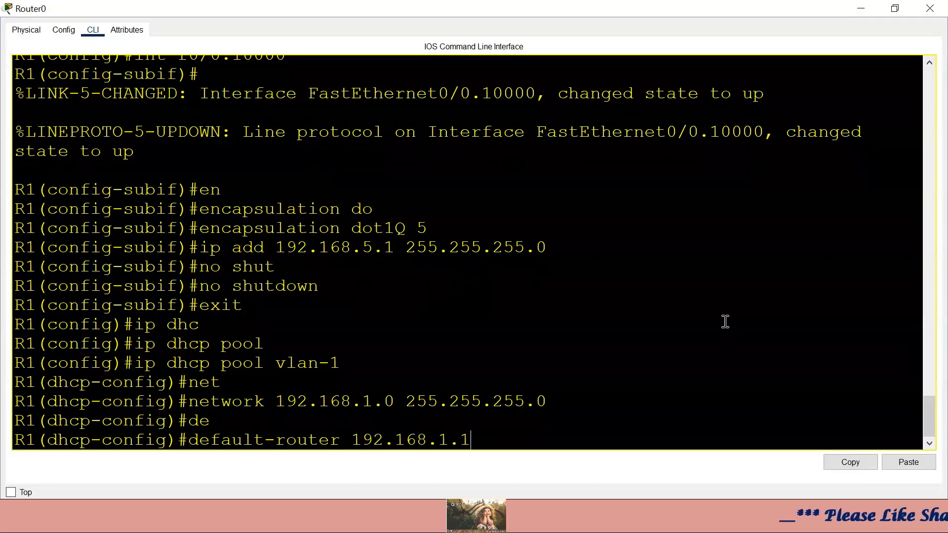
{"action": "key", "text": "Return"}
- Compare the VLAN 1 subinterface address 192.168.1.1 with the pool's default-router entry in the console
{"action": "scroll", "coordinate": [617, 296], "scroll_direction": "up", "scroll_amount": 6}
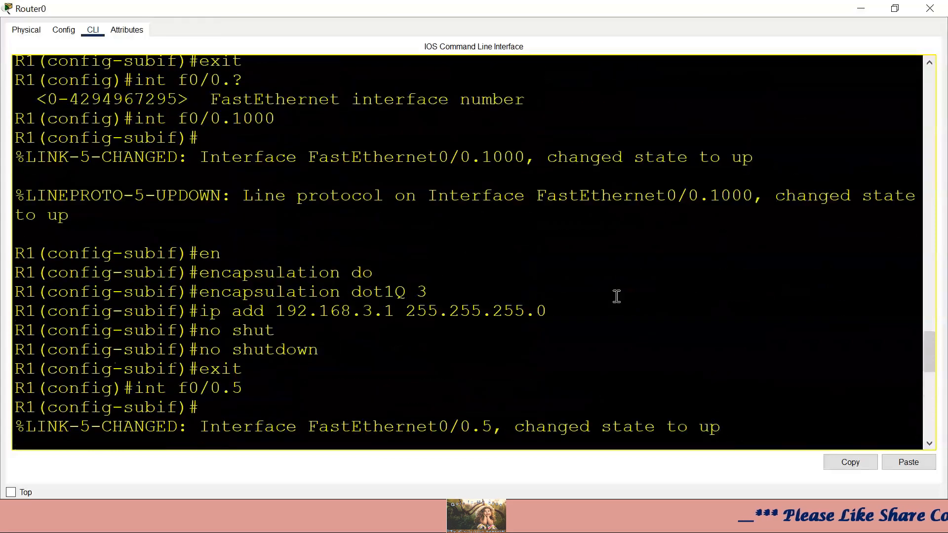
{"action": "scroll", "coordinate": [617, 296], "scroll_direction": "up", "scroll_amount": 9}
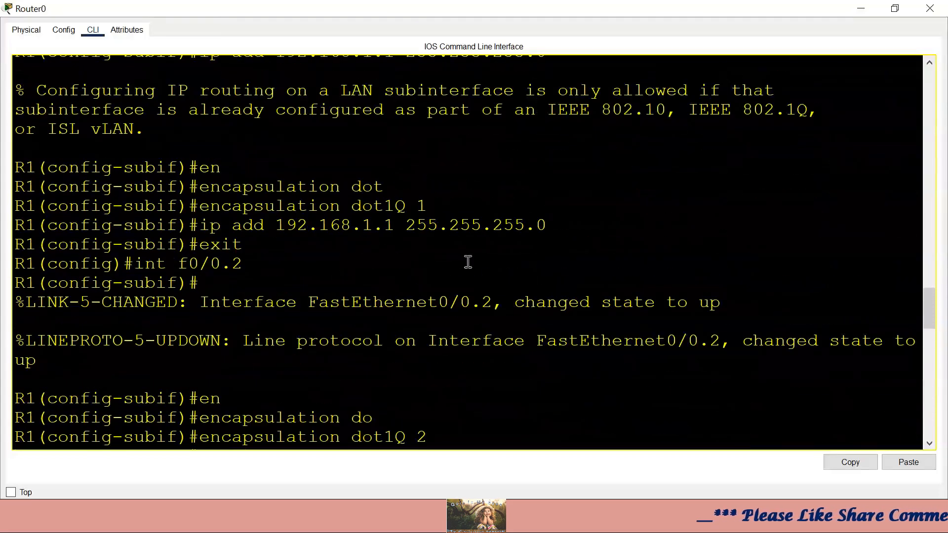
{"action": "left_click_drag", "start_coordinate": [275, 225], "coordinate": [400, 227]}
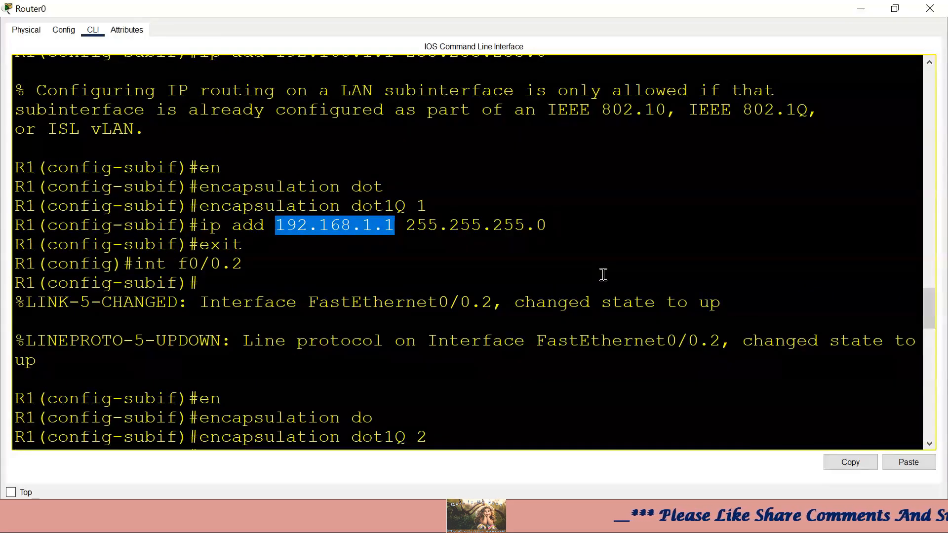
{"action": "scroll", "coordinate": [604, 274], "scroll_direction": "down", "scroll_amount": 10}
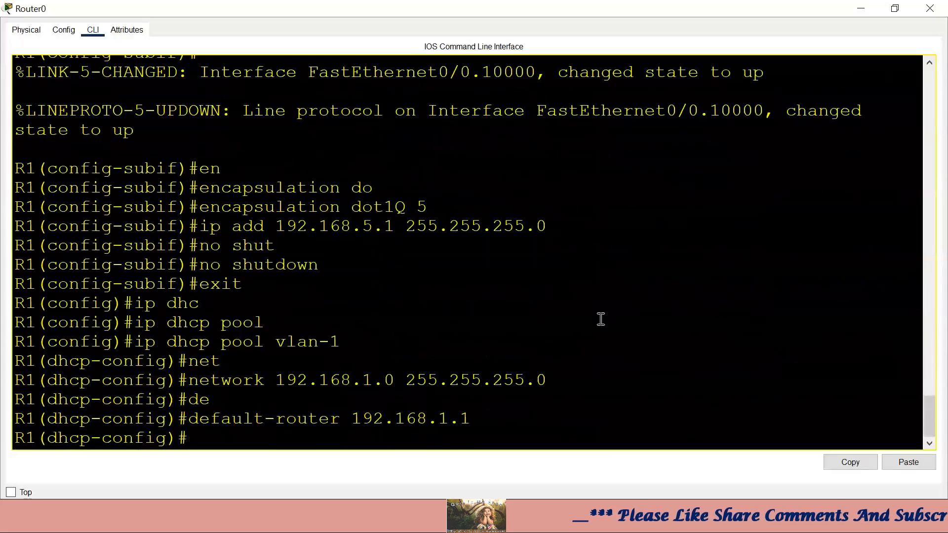
{"action": "left_click_drag", "start_coordinate": [494, 418], "coordinate": [297, 418]}
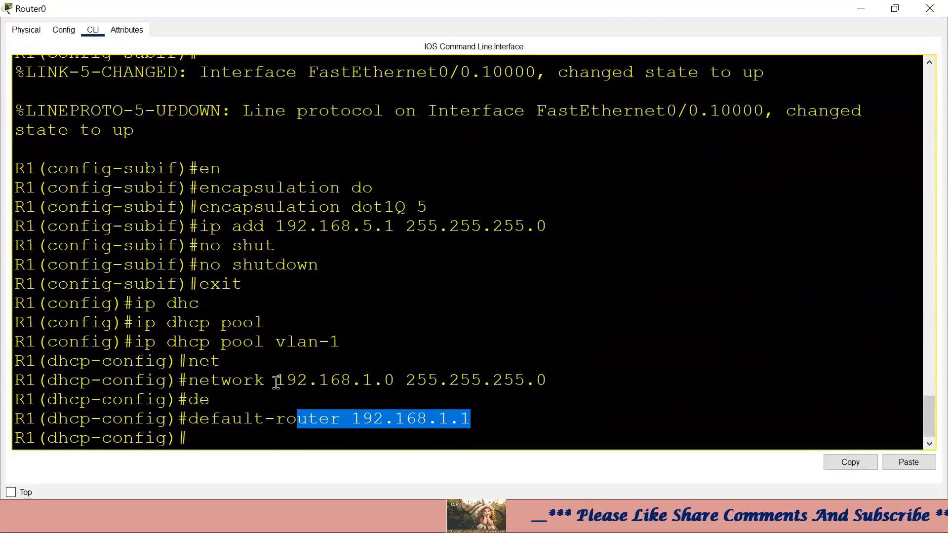
{"action": "left_click_drag", "start_coordinate": [276, 383], "coordinate": [373, 383]}
{"action": "left_click_drag", "start_coordinate": [478, 419], "coordinate": [307, 434]}
{"action": "left_click", "coordinate": [308, 434]}
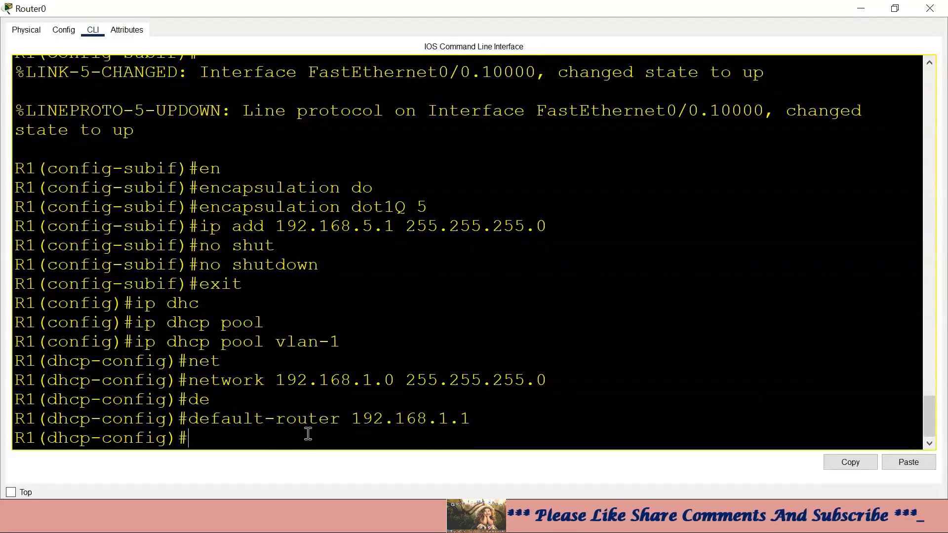
- Add DNS server 4.2.2.2 to the vlan-1 pool, exit, and begin the next ip dhcp command
{"action": "type", "text": "dn"}
{"action": "key", "text": "Tab"}
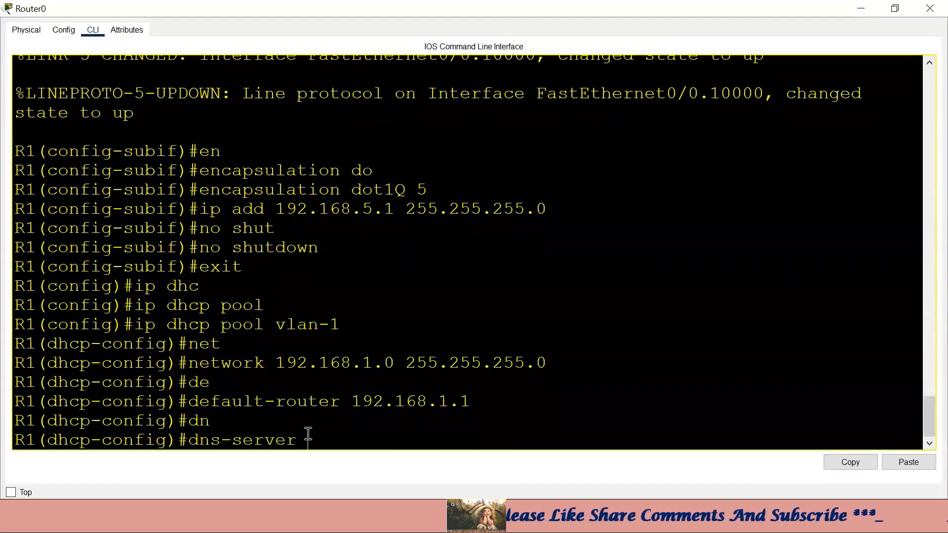
{"action": "type", "text": "4.2.2.2"}
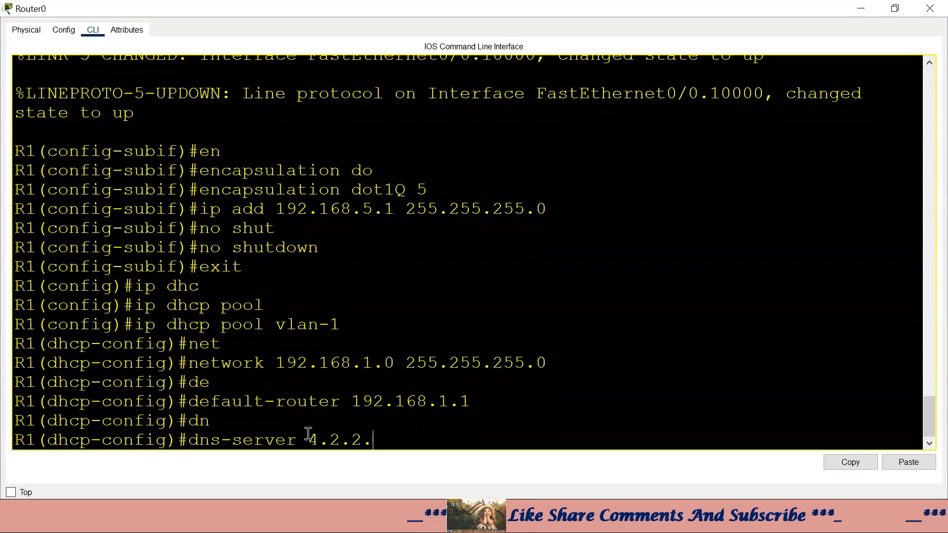
{"action": "key", "text": "Return"}
{"action": "type", "text": "exit"}
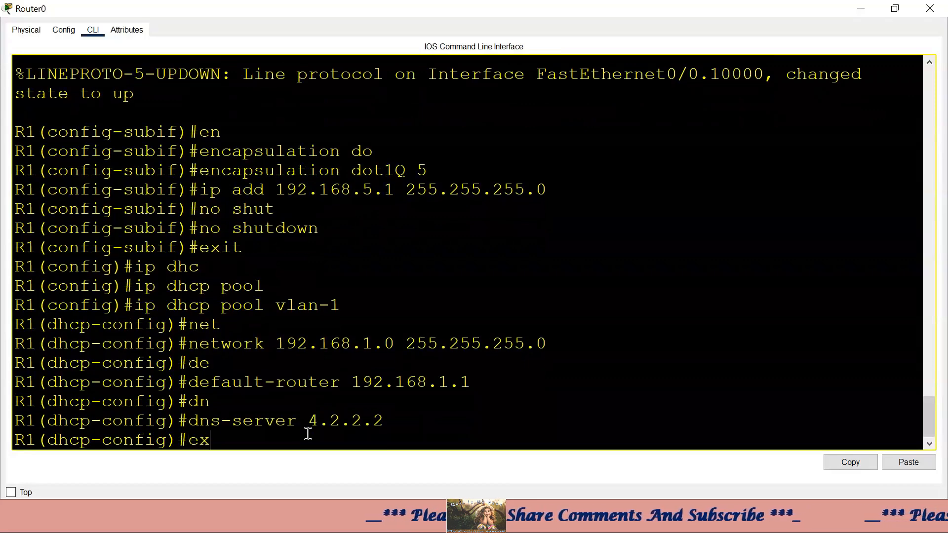
{"action": "key", "text": "Return"}
{"action": "type", "text": "ip dh"}
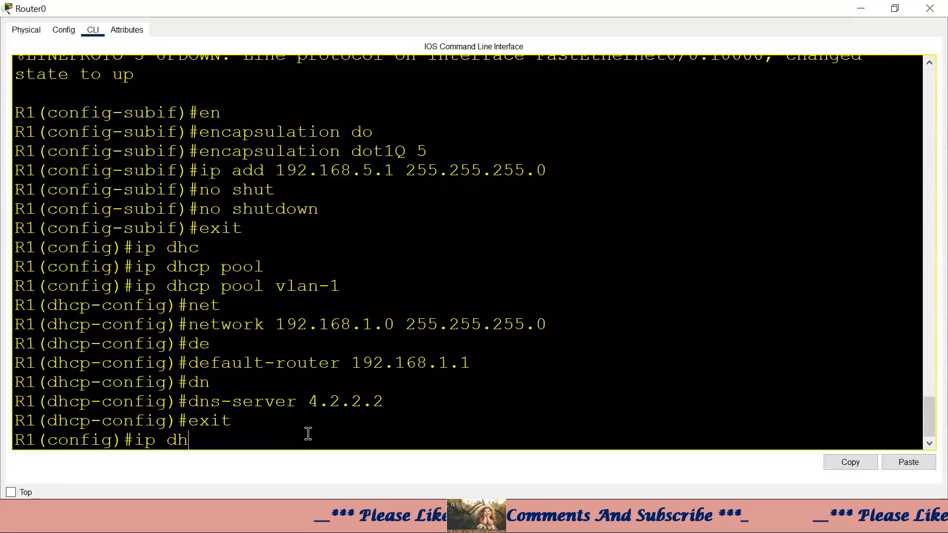
{"action": "key", "text": "Tab"}
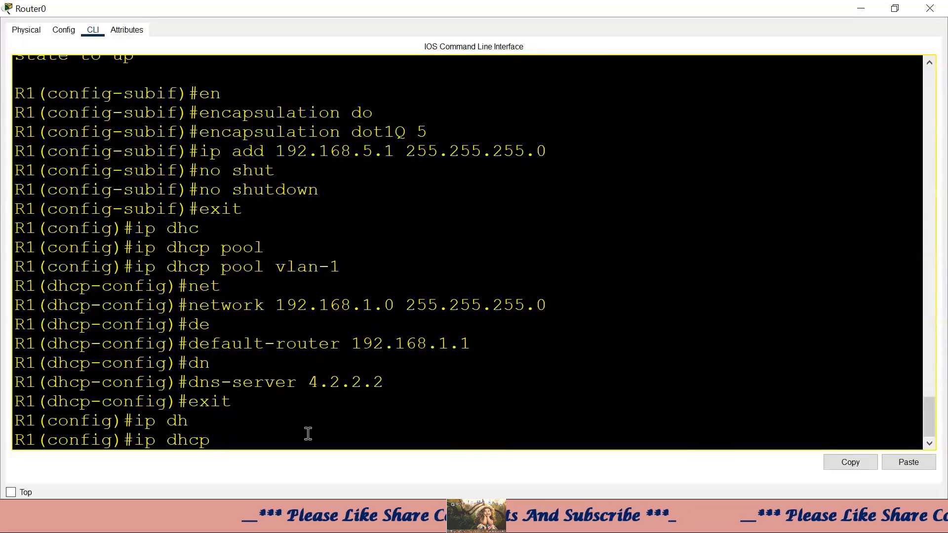
- Create DHCP pool vlan-2 with network 192.168.2.0 255.255.255.0
{"action": "type", "text": "po"}
{"action": "key", "text": "Tab"}
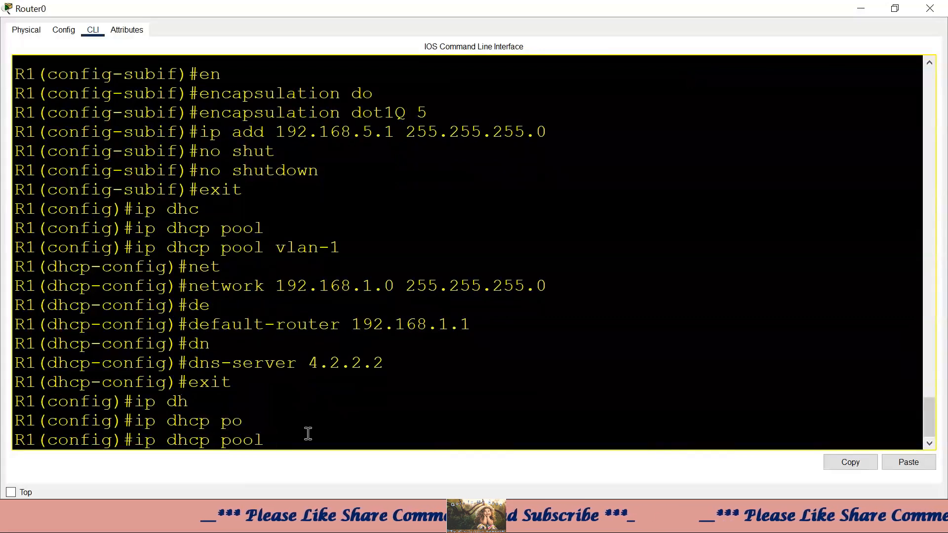
{"action": "type", "text": "vlan-2"}
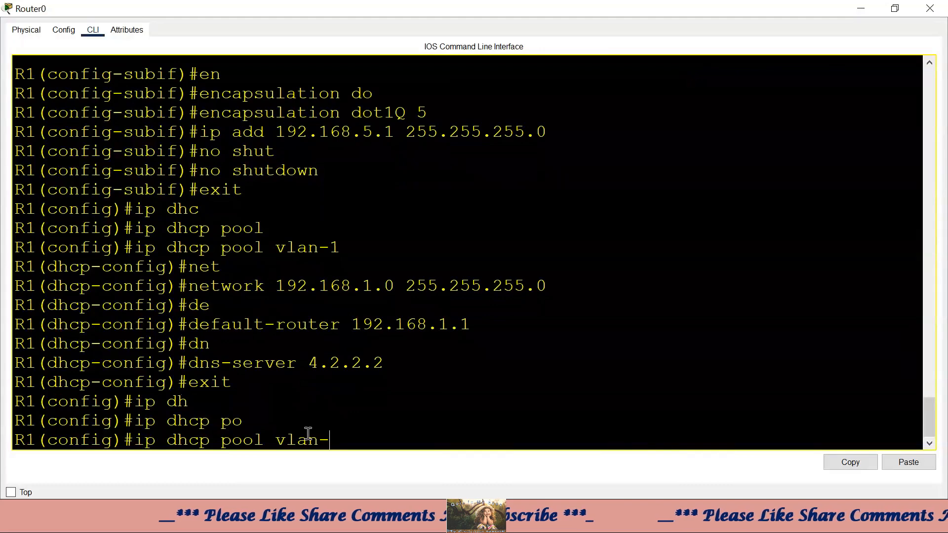
{"action": "key", "text": "Return"}
{"action": "type", "text": "net"}
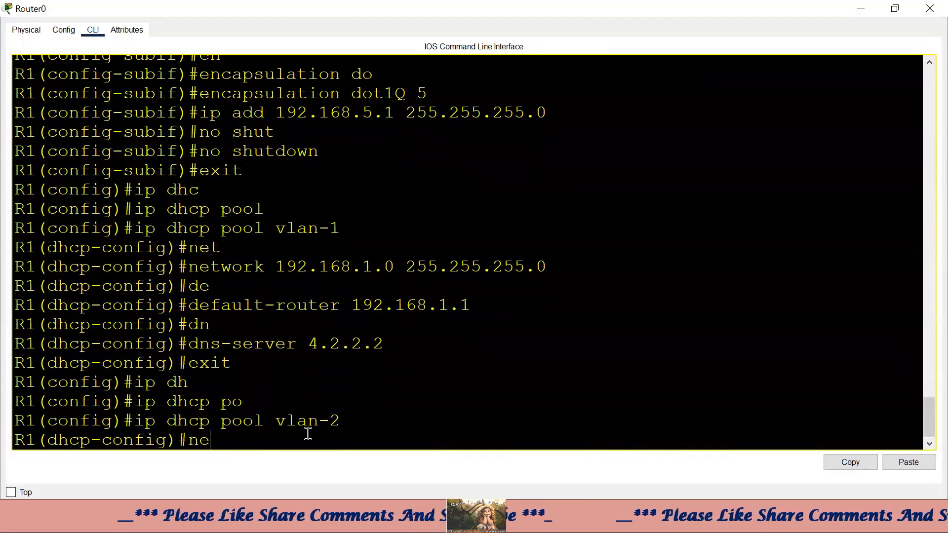
{"action": "key", "text": "Tab"}
{"action": "type", "text": "192.16"}
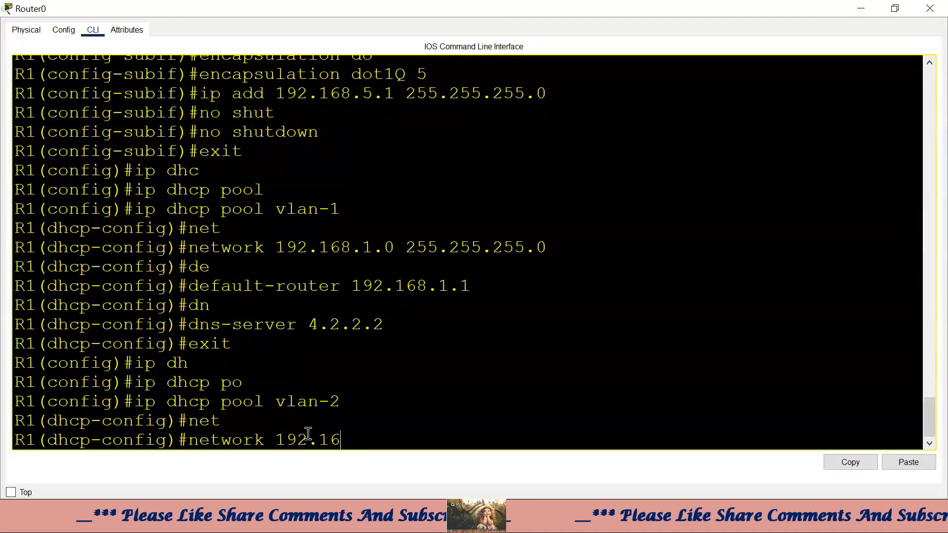
{"action": "type", "text": "8.2.0"}
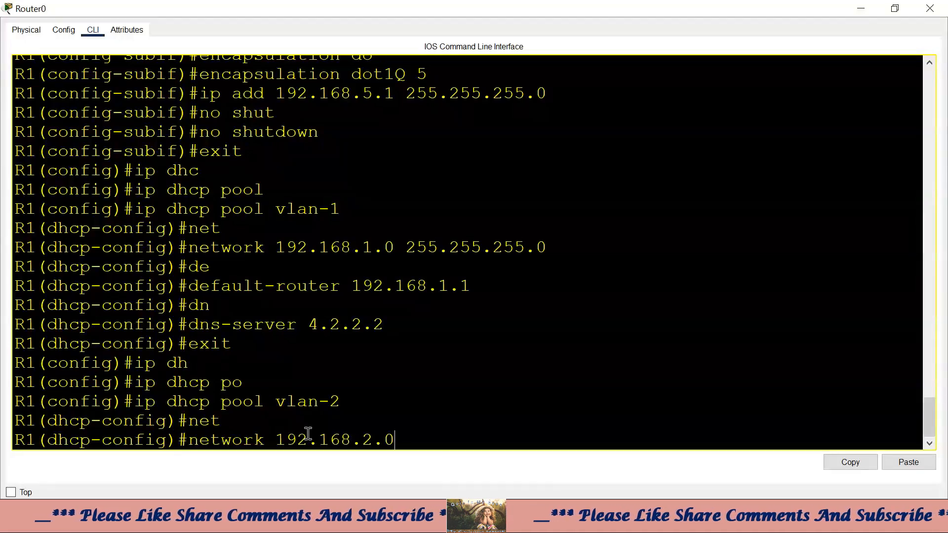
{"action": "type", "text": " 255.255."}
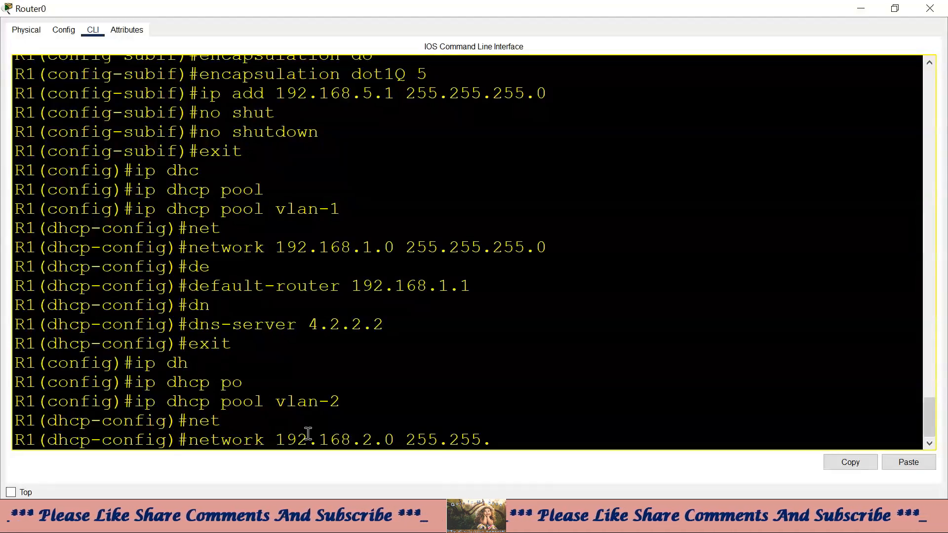
{"action": "type", "text": "255.0"}
{"action": "key", "text": "Return"}
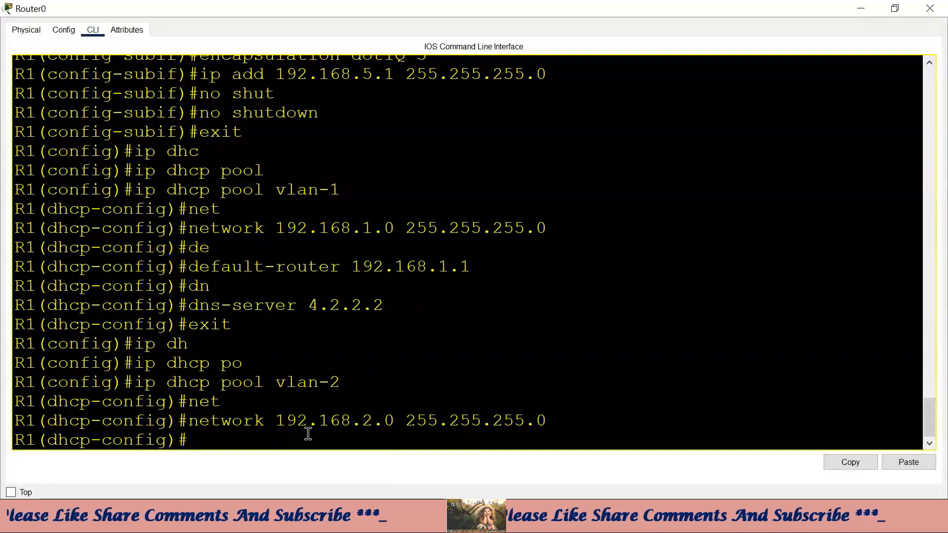
- Try default-router 192.168.2.1 255.255.255.0 for vlan-2, which is rejected as invalid
{"action": "type", "text": "def"}
{"action": "key", "text": "Tab"}
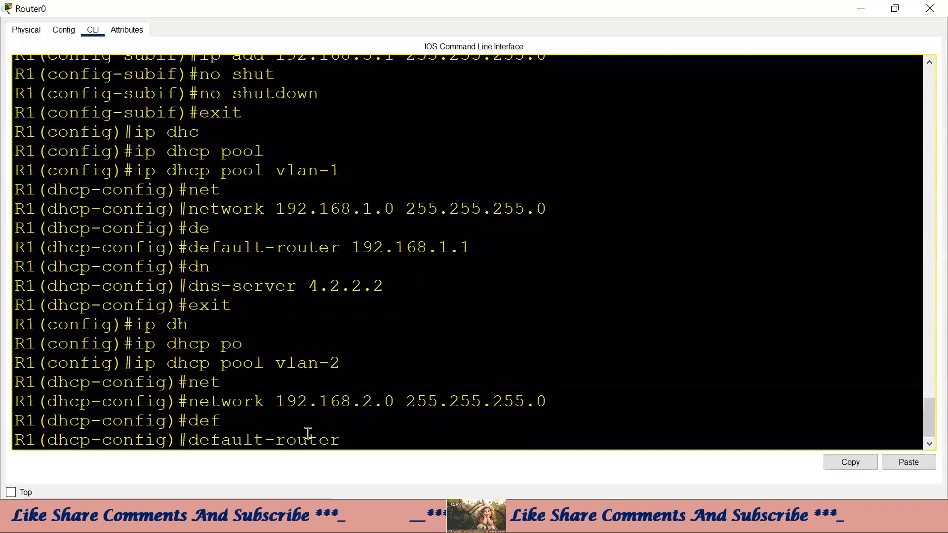
{"action": "type", "text": "192.168"}
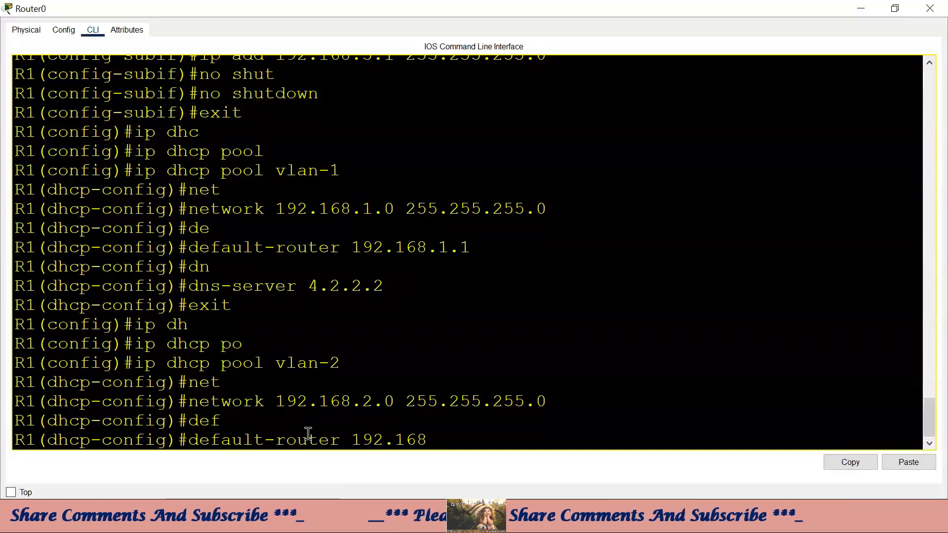
{"action": "type", "text": ".2.1"}
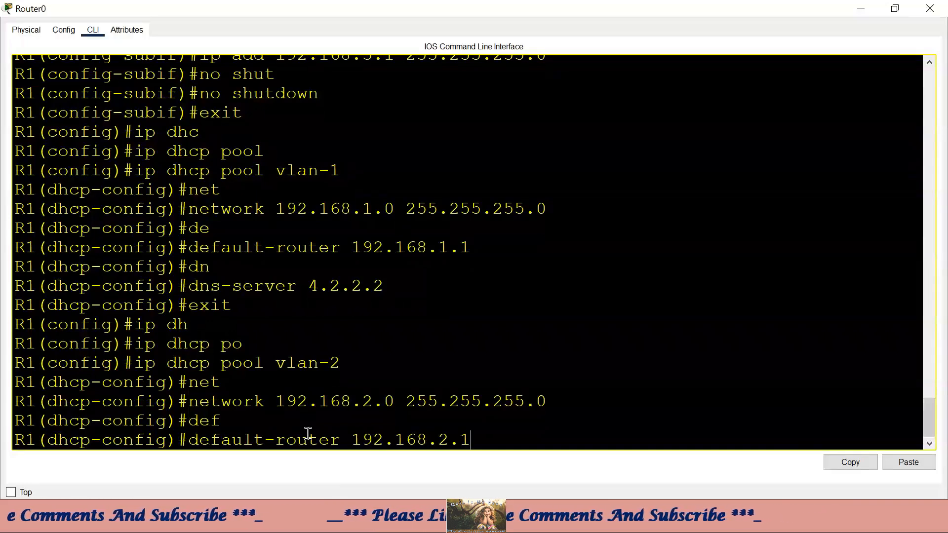
{"action": "type", "text": " 255.255"}
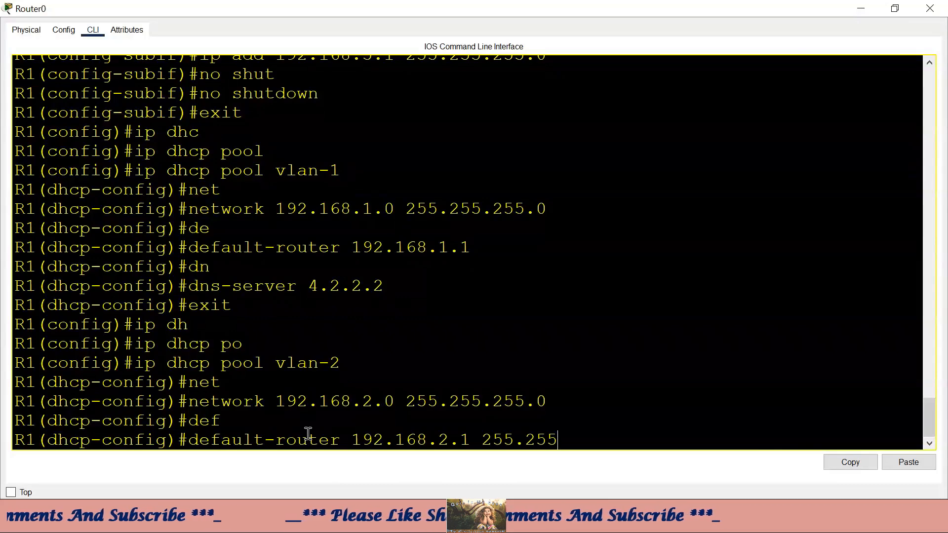
{"action": "type", "text": ".255.0"}
{"action": "key", "text": "Return"}
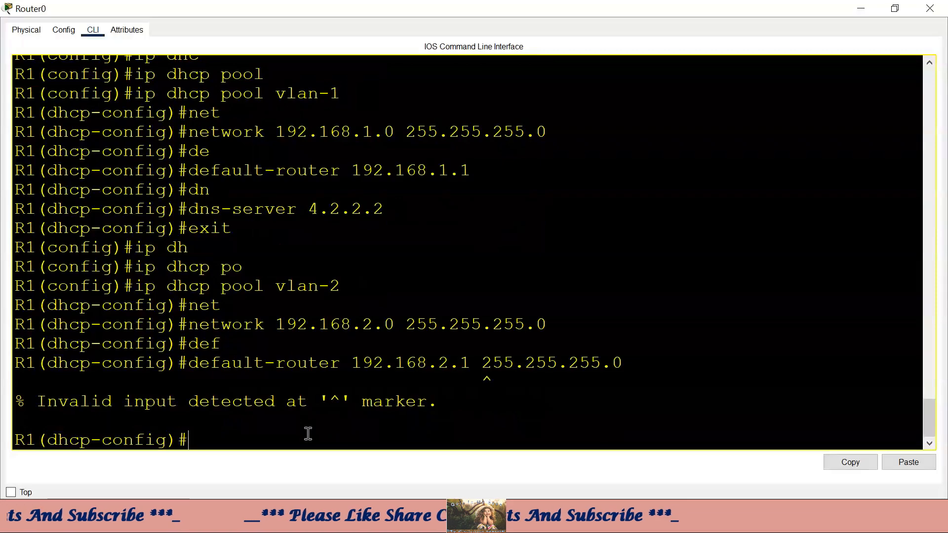
{"action": "scroll", "coordinate": [502, 364], "scroll_direction": "up", "scroll_amount": 7}
- Check the VLAN 2 subinterface address 192.168.2.1 and briefly view the topology before returning to Router0's CLI
{"action": "scroll", "coordinate": [502, 363], "scroll_direction": "up", "scroll_amount": 9}
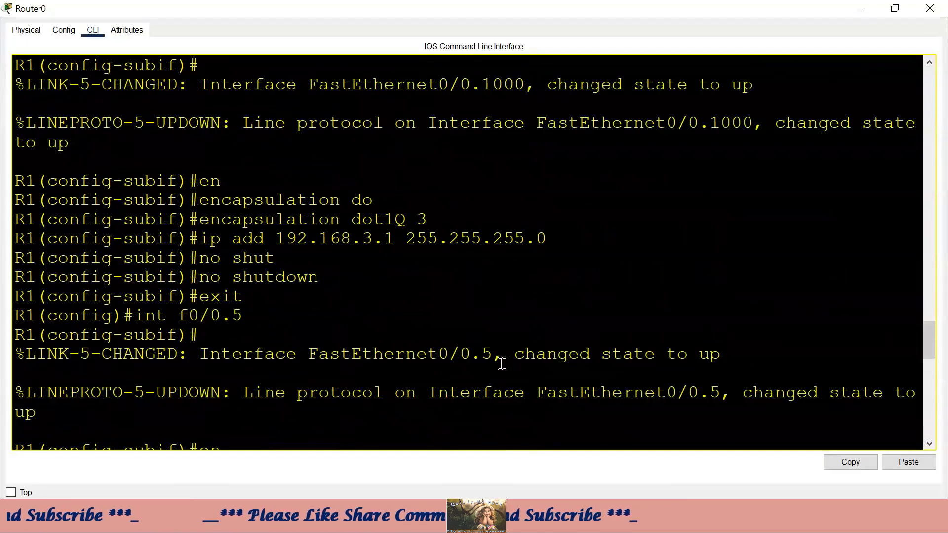
{"action": "left_click_drag", "start_coordinate": [278, 117], "coordinate": [402, 118]}
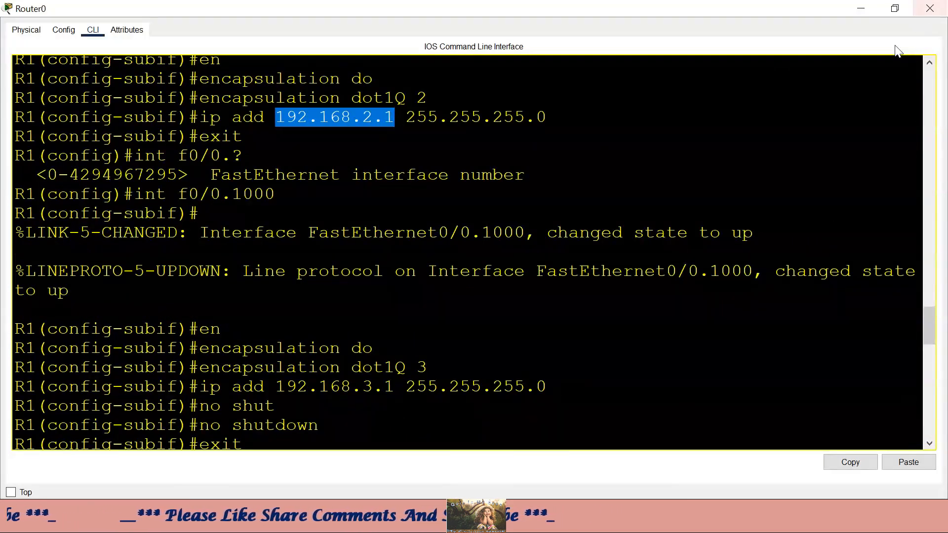
{"action": "left_click", "coordinate": [860, 8]}
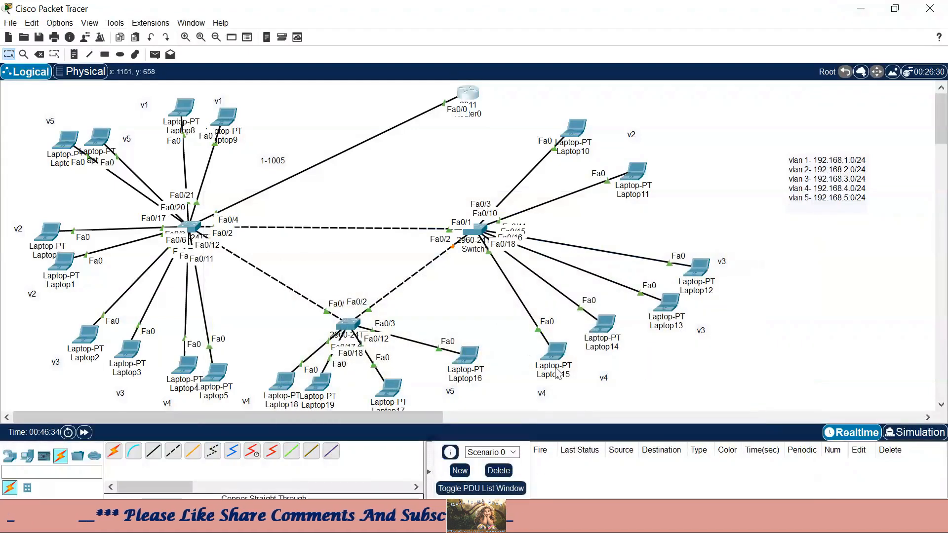
{"action": "left_click", "coordinate": [464, 93]}
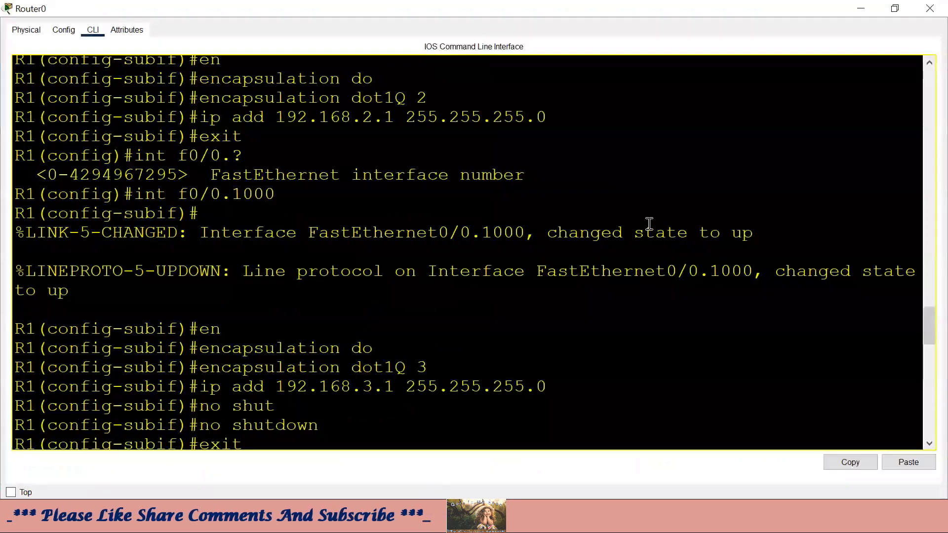
{"action": "scroll", "coordinate": [649, 223], "scroll_direction": "down", "scroll_amount": 15}
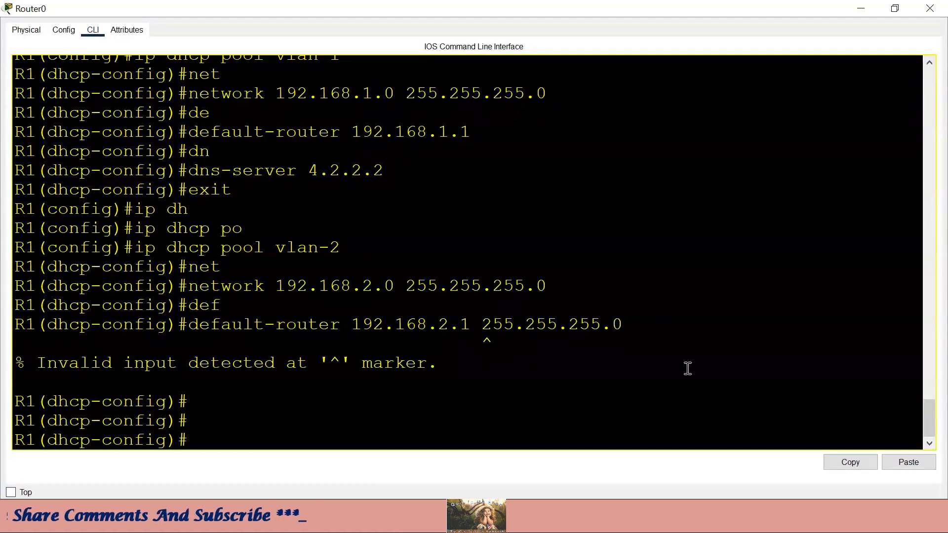
- Re-enter the vlan-2 default router as 192.168.2.1 without the mask
{"action": "key", "text": "Up"}
{"action": "key", "text": "BackSpace"}
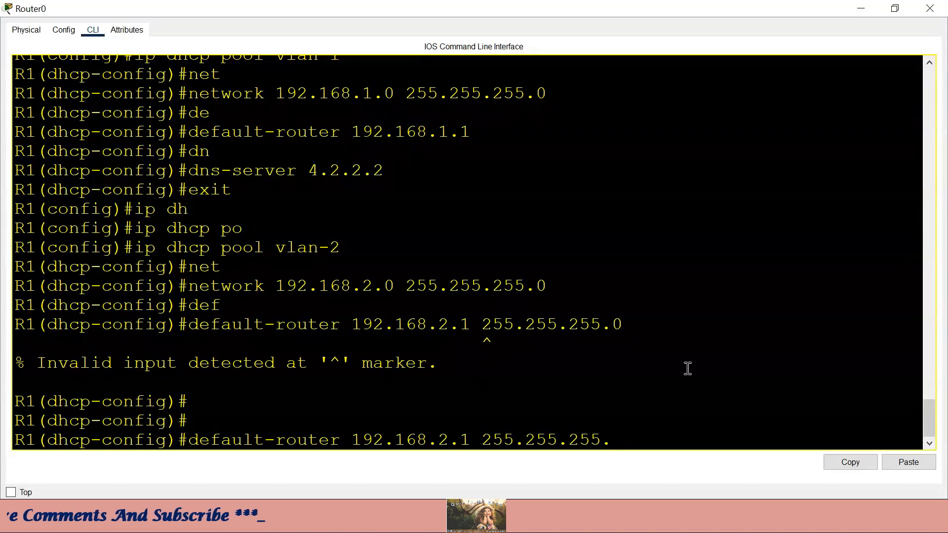
{"action": "key", "text": "BackSpace"}
{"action": "key", "text": "BackSpace"}
{"action": "key", "text": "BackSpace"}
{"action": "key", "text": "BackSpace"}
{"action": "key", "text": "BackSpace"}
{"action": "key", "text": "BackSpace"}
{"action": "key", "text": "BackSpace"}
{"action": "key", "text": "BackSpace"}
{"action": "key", "text": "BackSpace"}
{"action": "key", "text": "BackSpace"}
{"action": "key", "text": "BackSpace"}
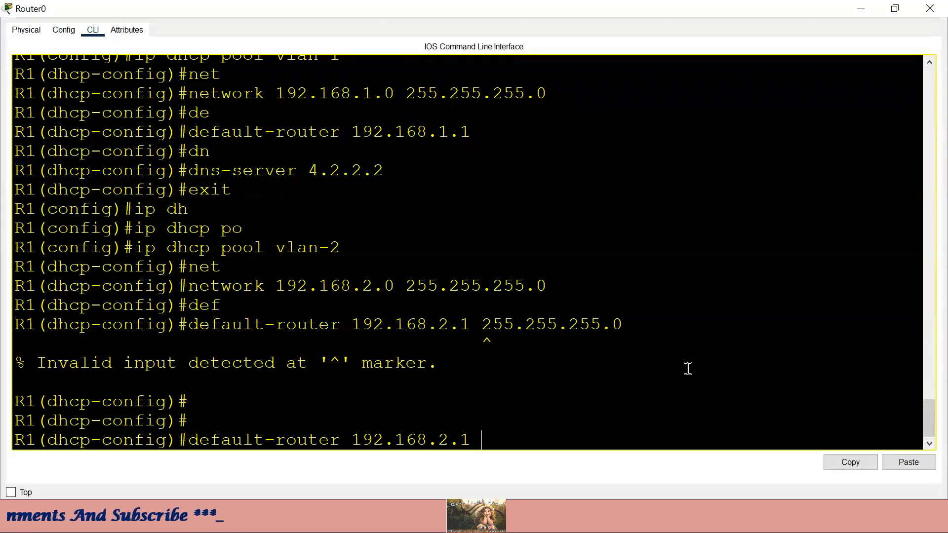
{"action": "key", "text": "Return"}
- Set the vlan-2 DNS server to 8.8.8.8 and exit the pool
{"action": "type", "text": "dn"}
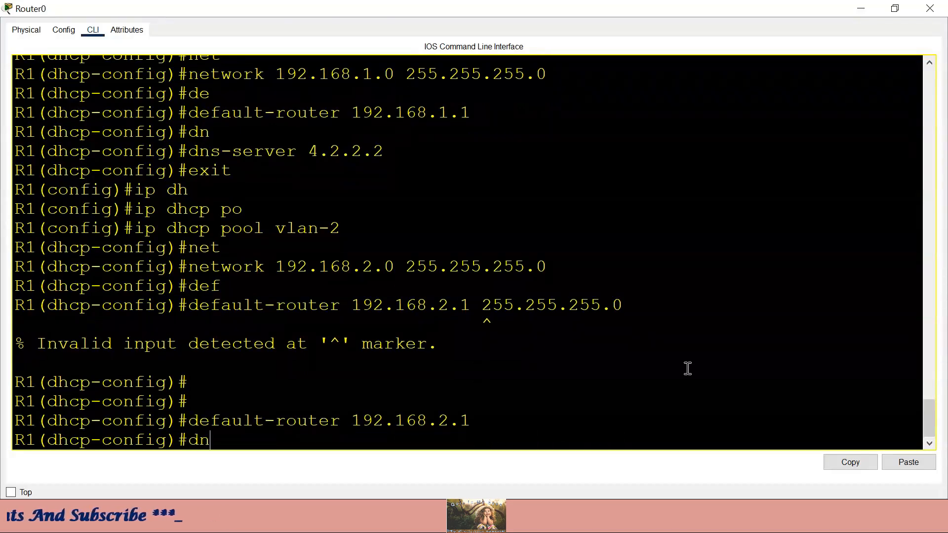
{"action": "key", "text": "Tab"}
{"action": "type", "text": "8.8.8.8"}
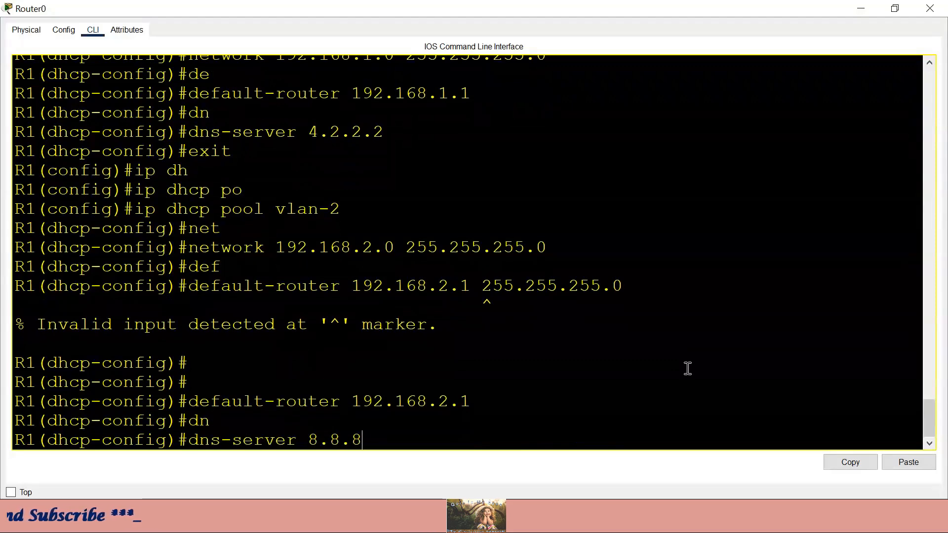
{"action": "key", "text": "Return"}
{"action": "type", "text": "exit"}
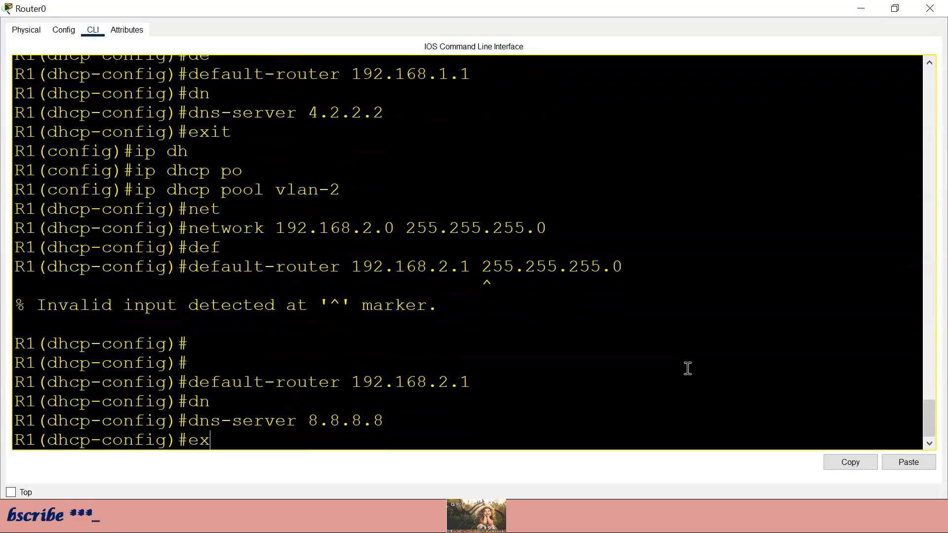
{"action": "key", "text": "Return"}
- Create DHCP pool vlan-3 with network 192.168.3.0 255.255.255.0
{"action": "type", "text": "ig)#i"}
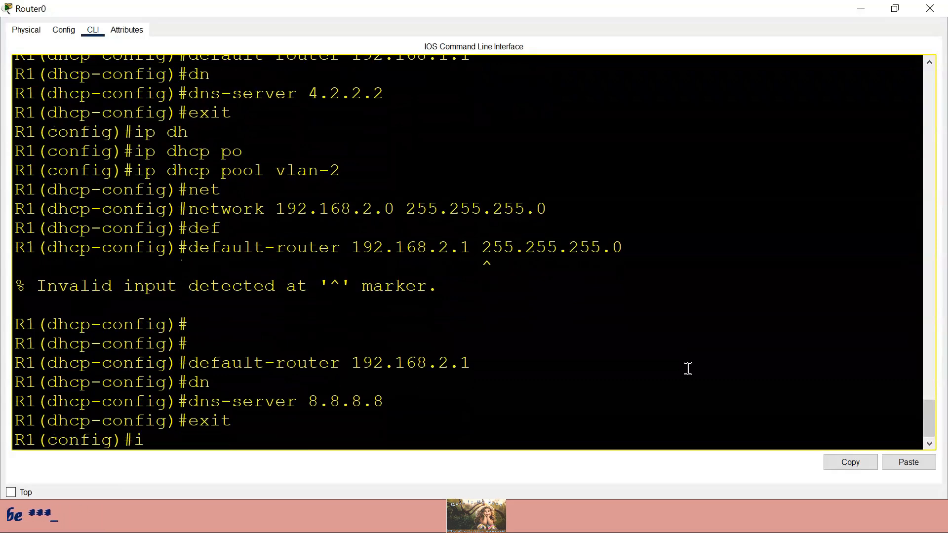
{"action": "type", "text": "nt"}
{"action": "key", "text": "BackSpace"}
{"action": "type", "text": "p dh"}
{"action": "key", "text": "Tab"}
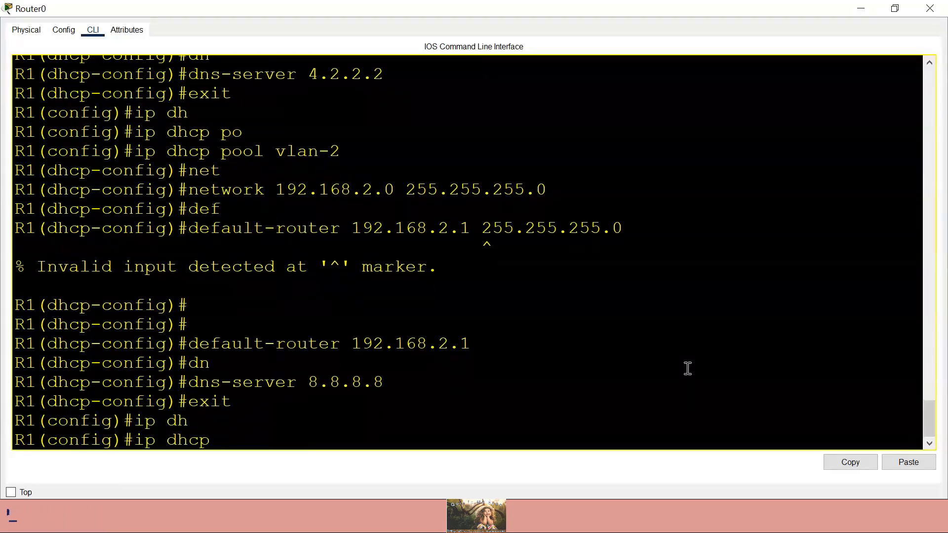
{"action": "type", "text": "po"}
{"action": "key", "text": "Tab"}
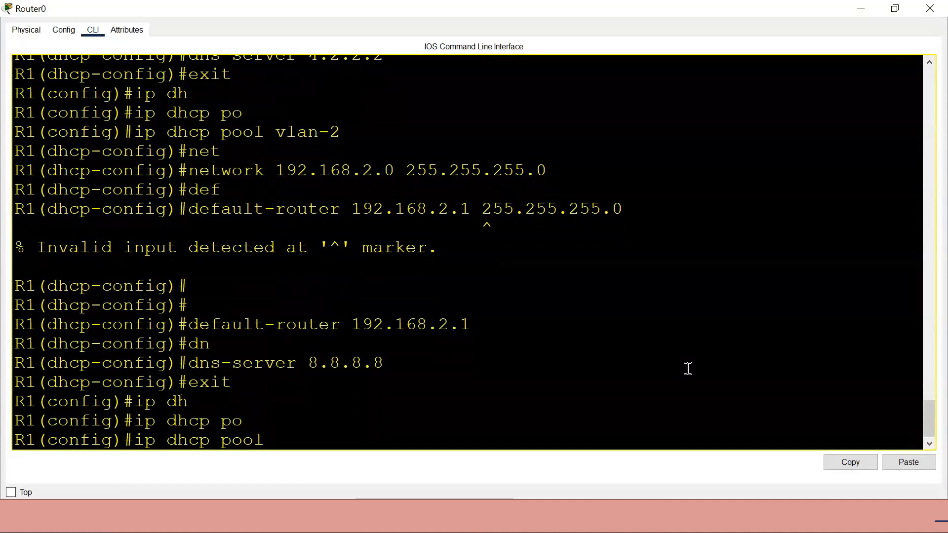
{"action": "type", "text": "vlan-3"}
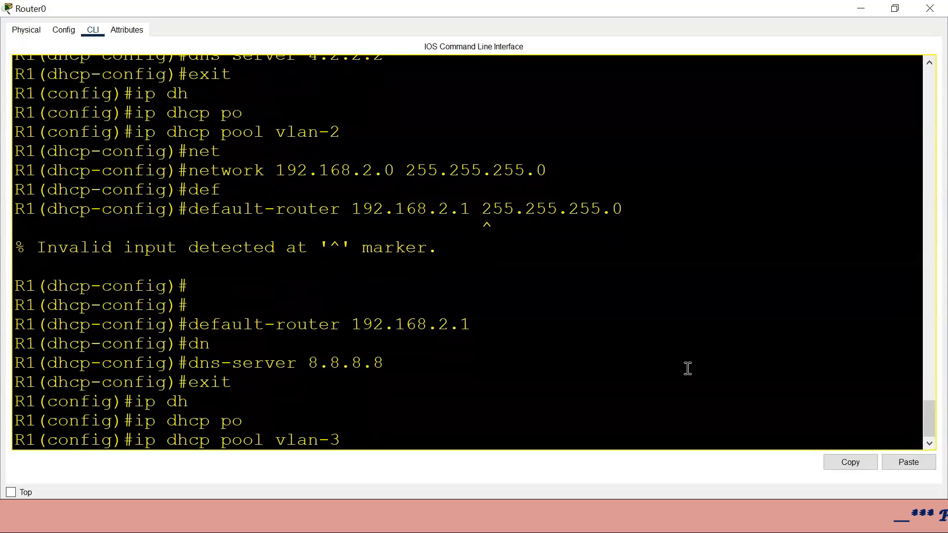
{"action": "key", "text": "Return"}
{"action": "type", "text": "net"}
{"action": "key", "text": "Tab"}
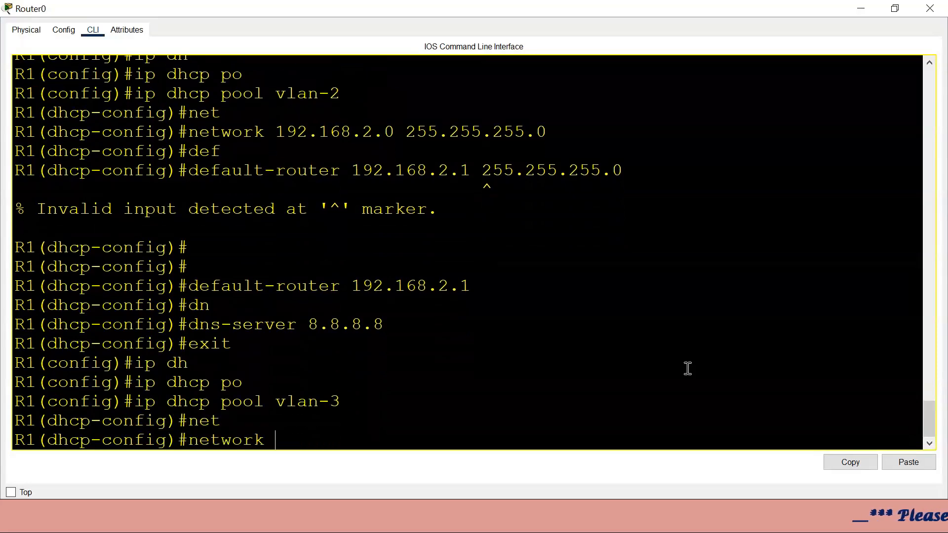
{"action": "type", "text": "192.168"}
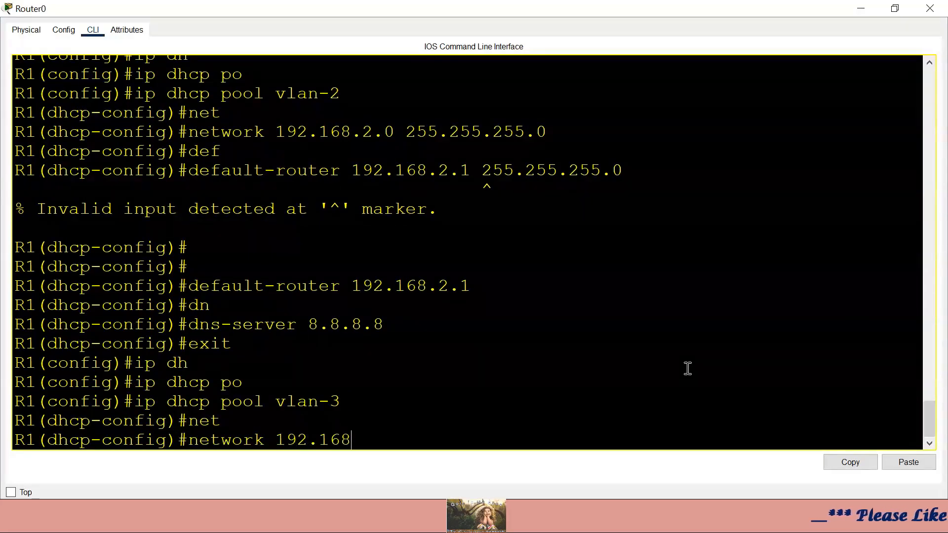
{"action": "type", "text": ".3.0 2"}
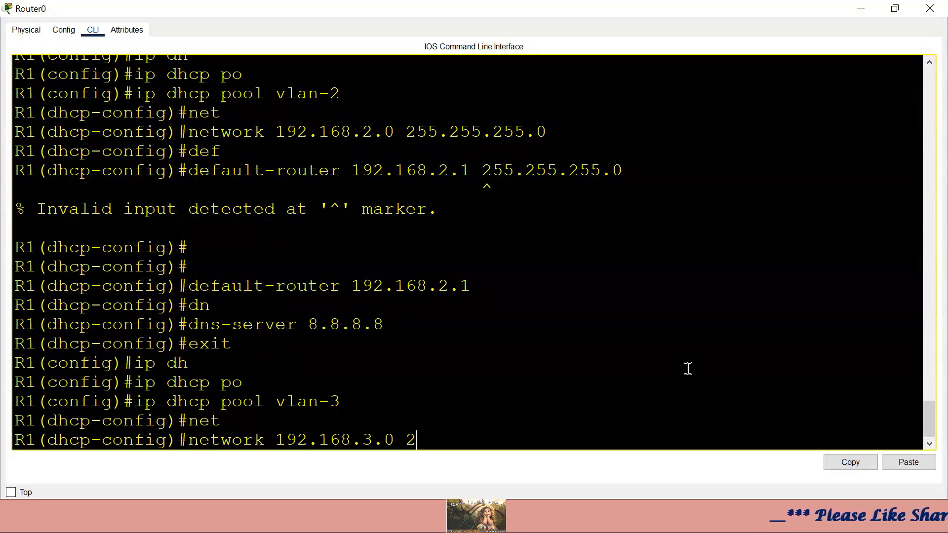
{"action": "type", "text": "55.255.255.25"}
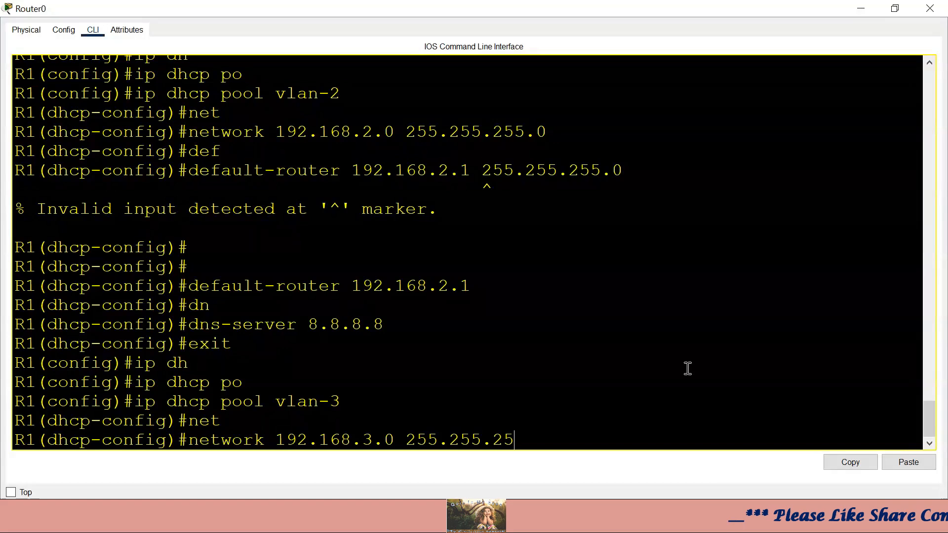
{"action": "type", "text": "0"}
{"action": "key", "text": "Return"}
- Set the vlan-3 default router to 192.168.3.1, matching the VLAN 3 subinterface address
{"action": "type", "text": "de"}
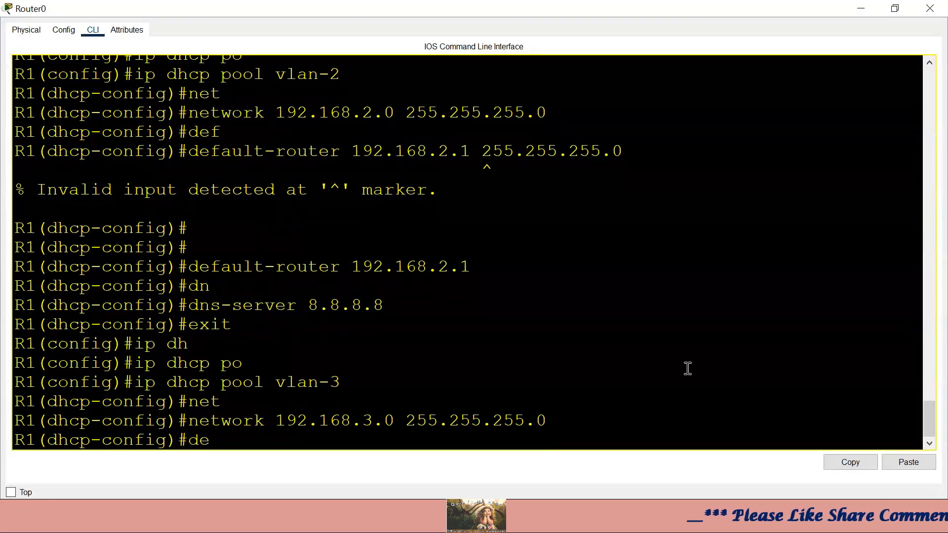
{"action": "type", "text": "f"}
{"action": "key", "text": "Tab"}
{"action": "type", "text": "192."}
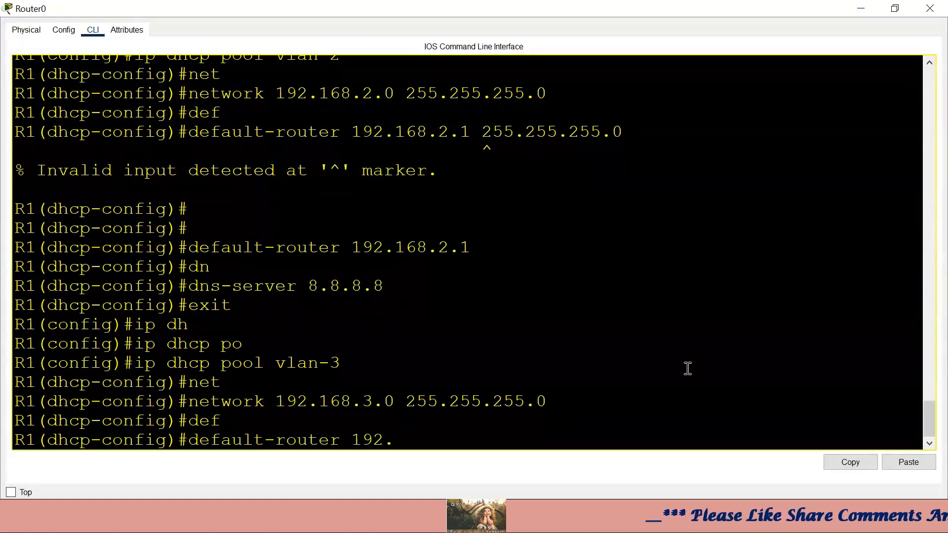
{"action": "type", "text": "168.3.1"}
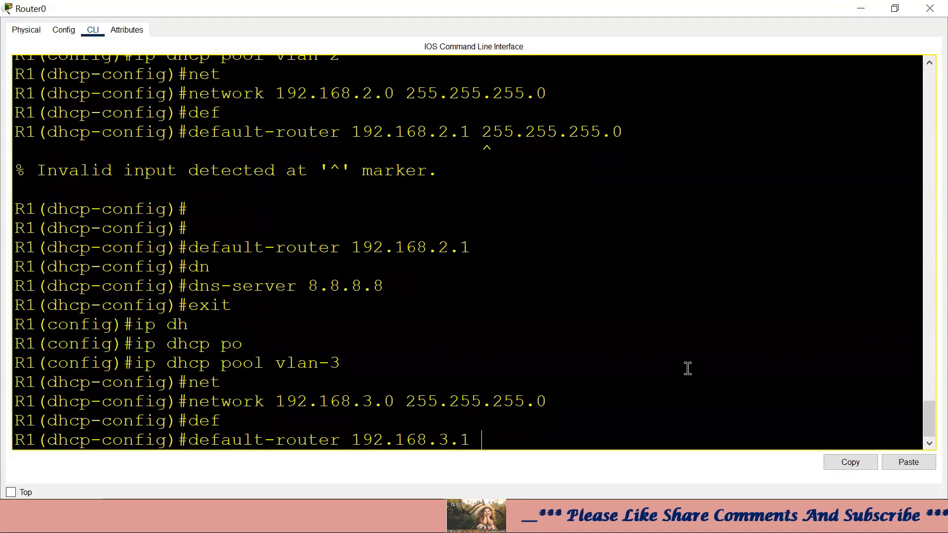
{"action": "scroll", "coordinate": [635, 290], "scroll_direction": "up", "scroll_amount": 15}
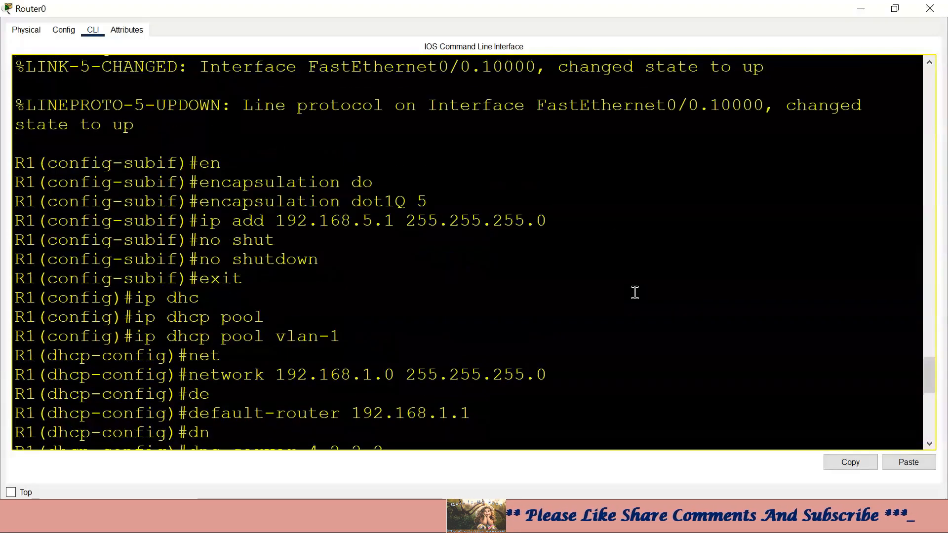
{"action": "scroll", "coordinate": [543, 292], "scroll_direction": "up", "scroll_amount": 3}
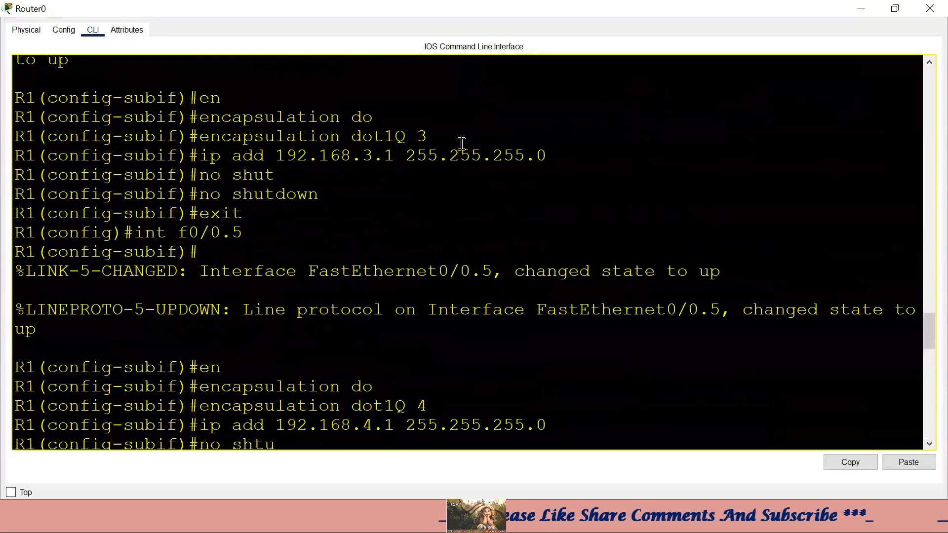
{"action": "left_click_drag", "start_coordinate": [280, 154], "coordinate": [403, 155]}
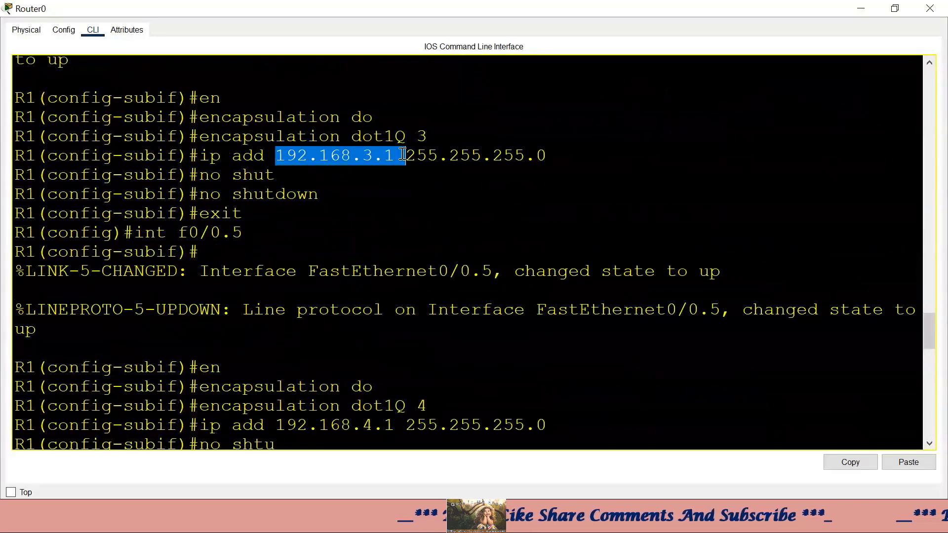
{"action": "scroll", "coordinate": [576, 328], "scroll_direction": "down", "scroll_amount": 14}
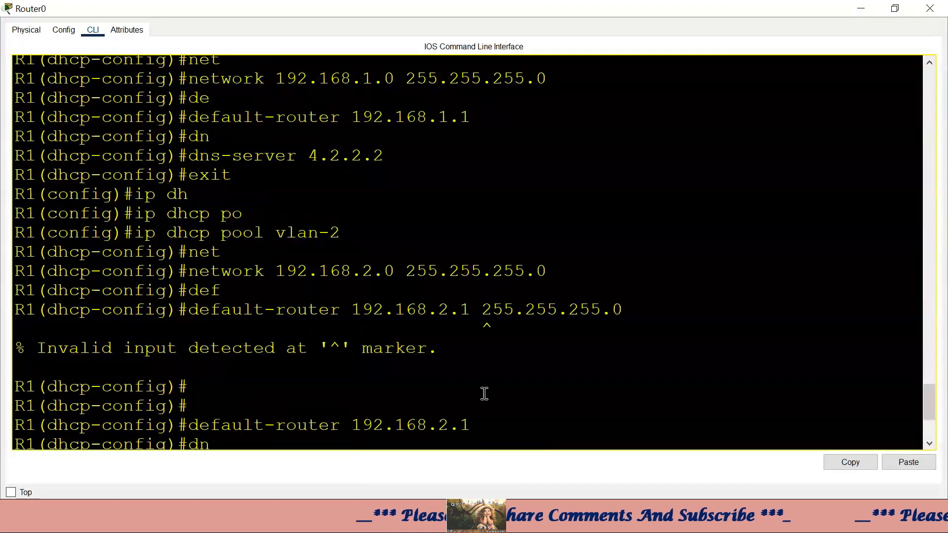
{"action": "scroll", "coordinate": [484, 393], "scroll_direction": "down", "scroll_amount": 3}
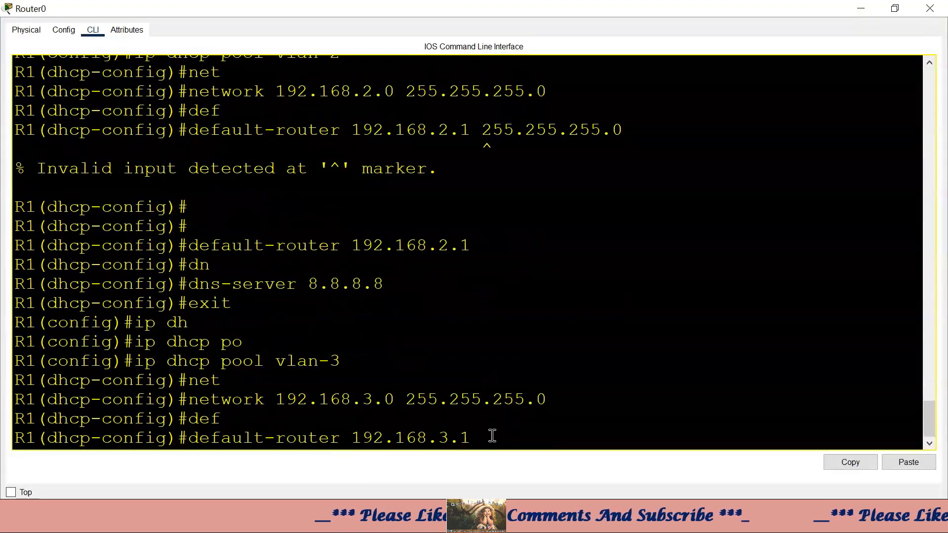
{"action": "key", "text": "Return"}
- Set the vlan-3 DNS server to 8.8.8.8, exit, and begin the next ip dhcp command
{"action": "type", "text": "dn"}
{"action": "key", "text": "Tab"}
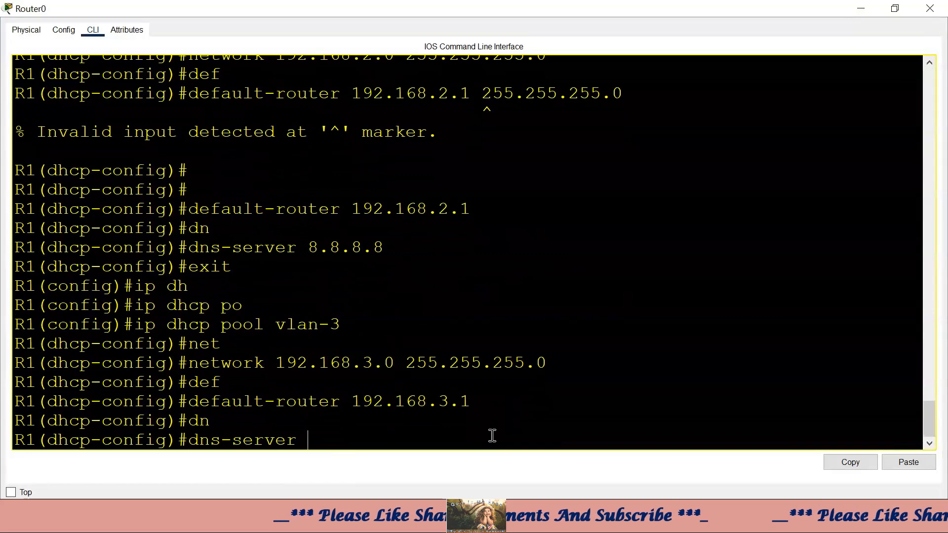
{"action": "type", "text": "8.8.8.8"}
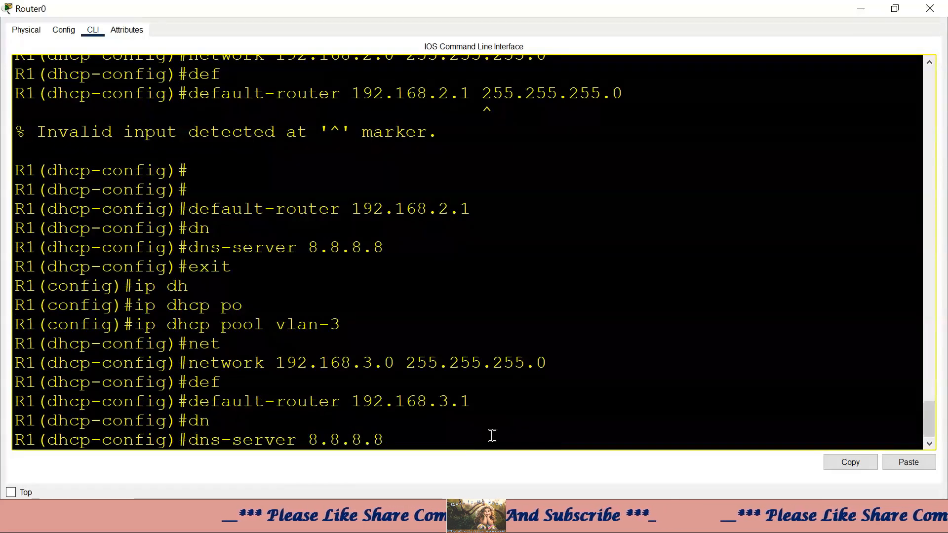
{"action": "key", "text": "Return"}
{"action": "type", "text": "exit"}
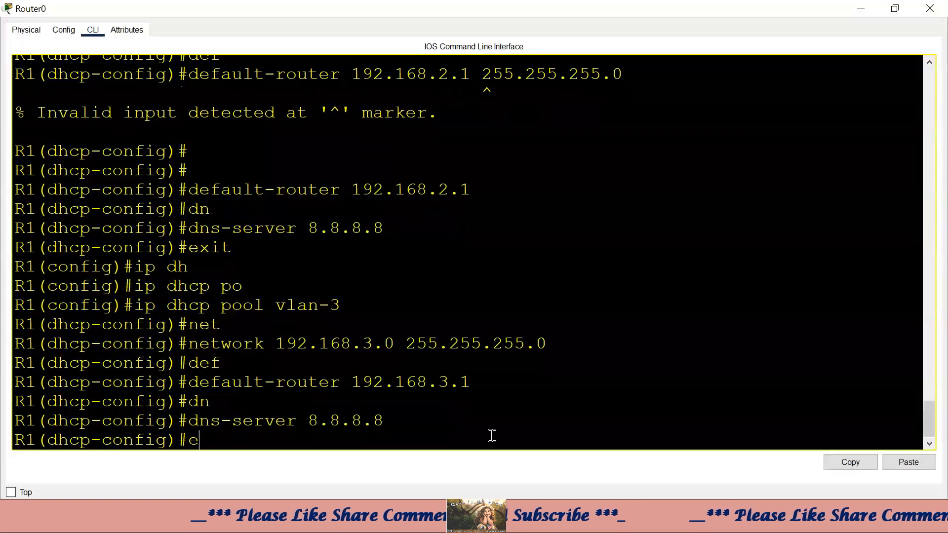
{"action": "key", "text": "Return"}
{"action": "type", "text": "ip dh"}
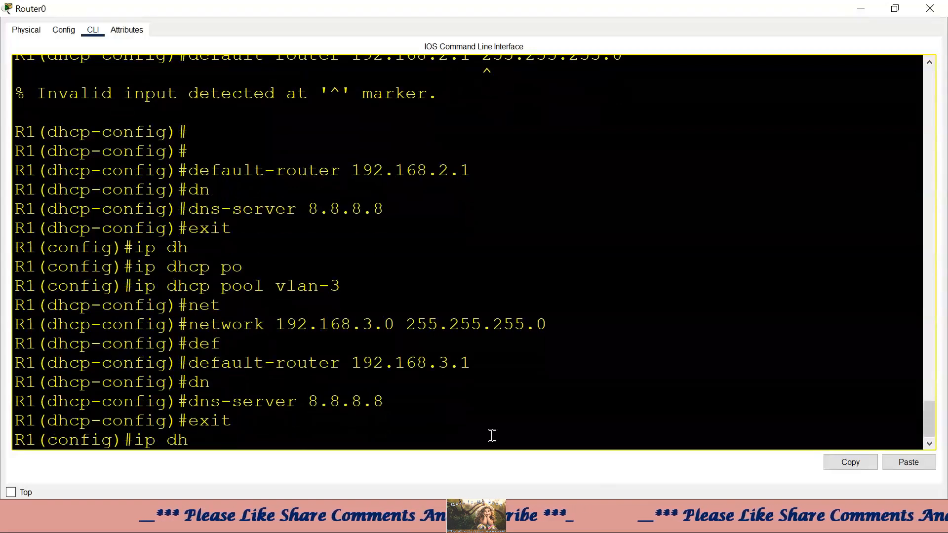
{"action": "key", "text": "Tab"}
- Create DHCP pool vlan-4 with network 192.168.4.0 255.255.255.0
{"action": "type", "text": "poo"}
{"action": "key", "text": "Tab"}
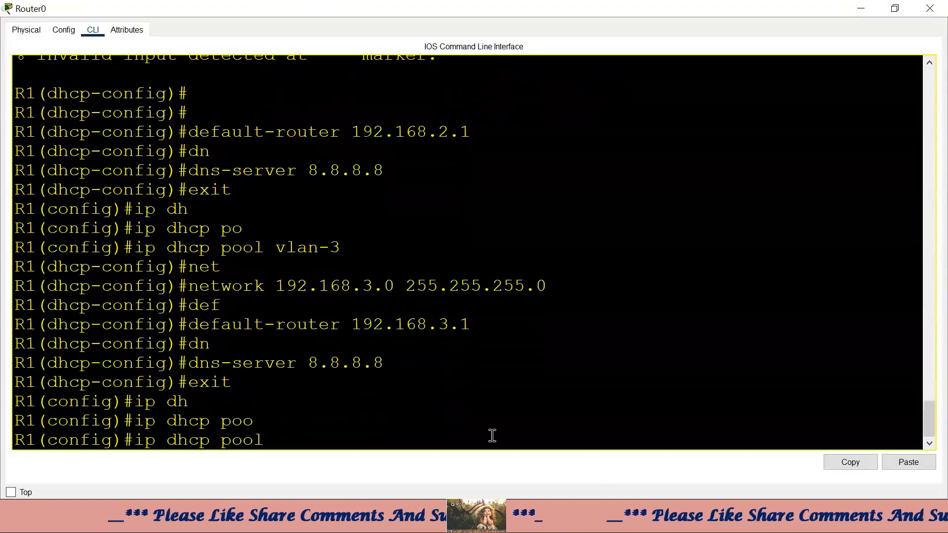
{"action": "type", "text": "vlan"}
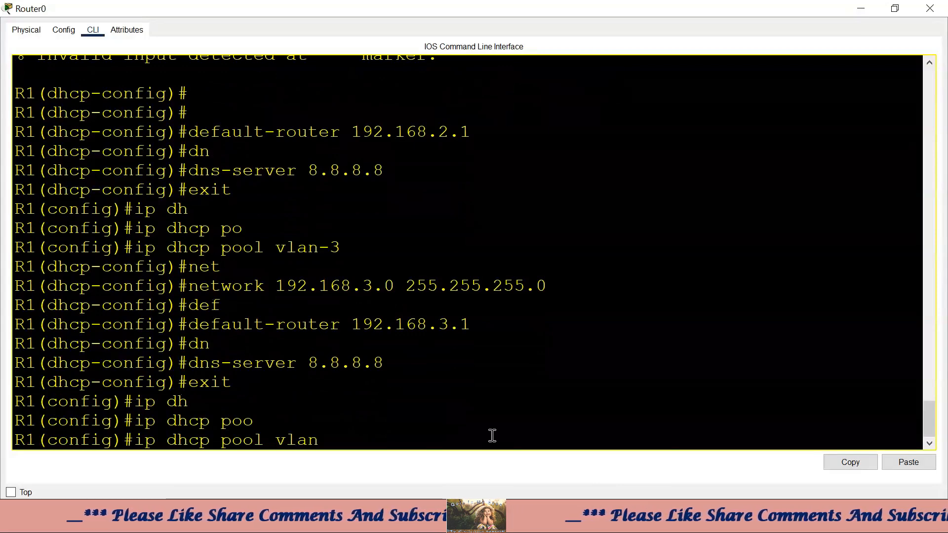
{"action": "type", "text": "-4"}
{"action": "key", "text": "Return"}
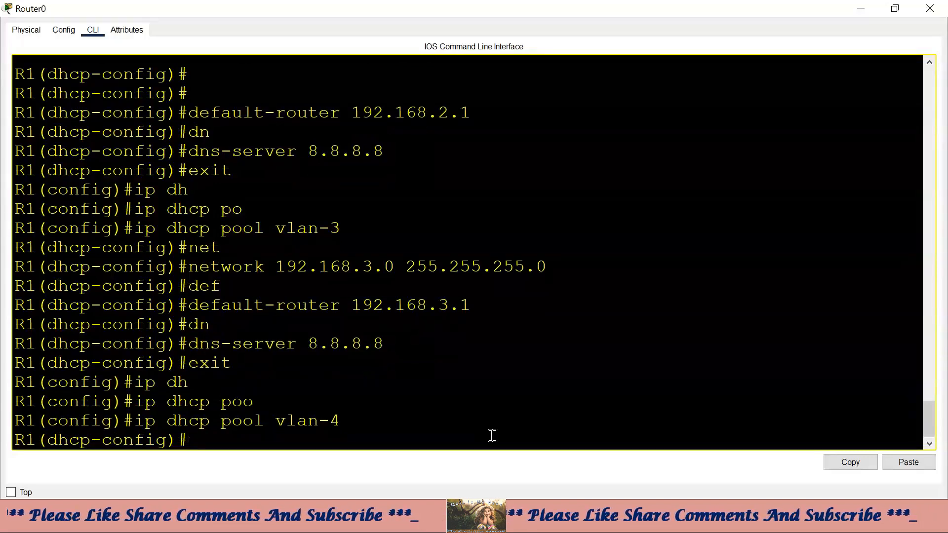
{"action": "type", "text": "net"}
{"action": "key", "text": "Tab"}
{"action": "type", "text": "192.1"}
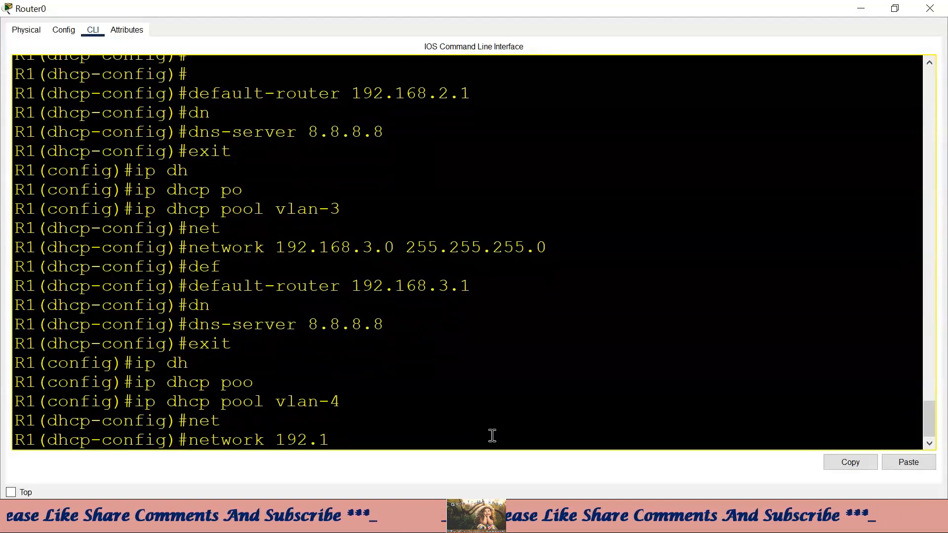
{"action": "type", "text": "68.4.1"}
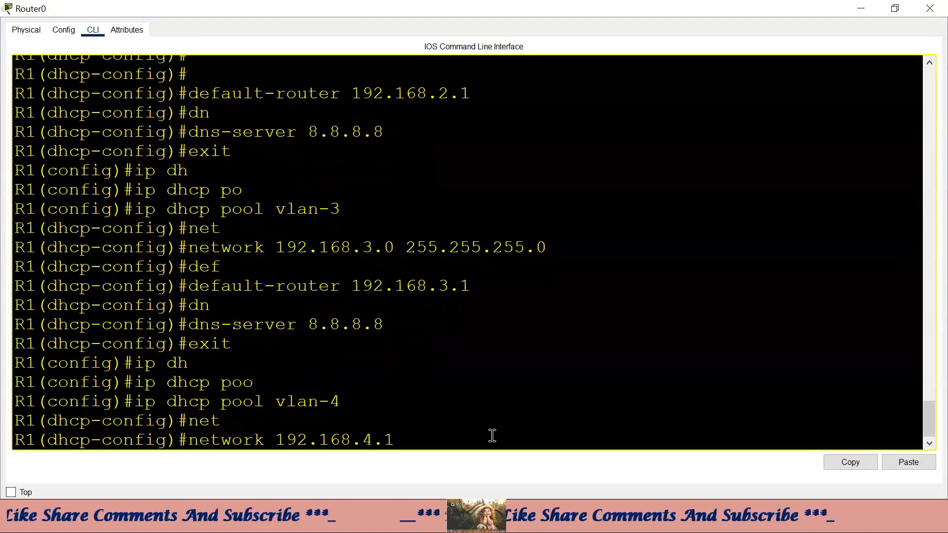
{"action": "key", "text": "BackSpace"}
{"action": "type", "text": "0 "}
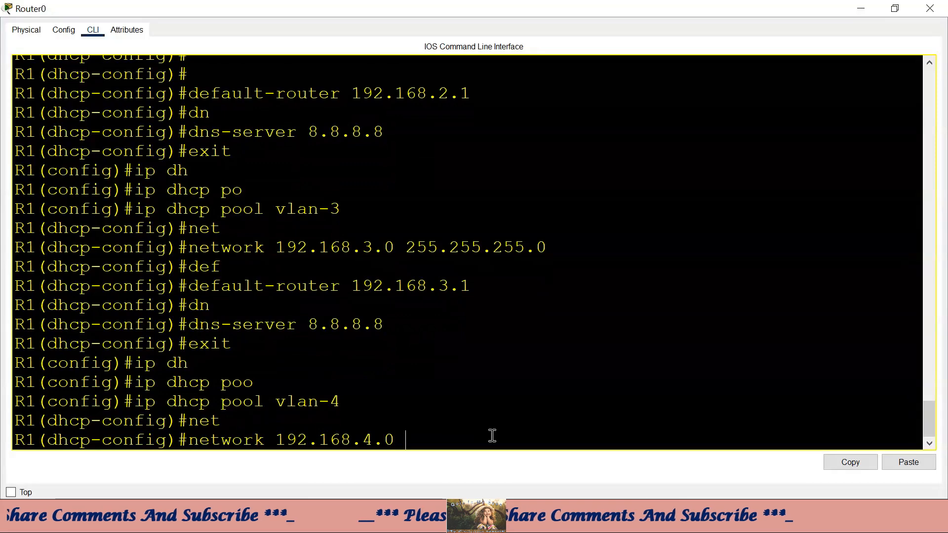
{"action": "type", "text": "255.255.255.0"}
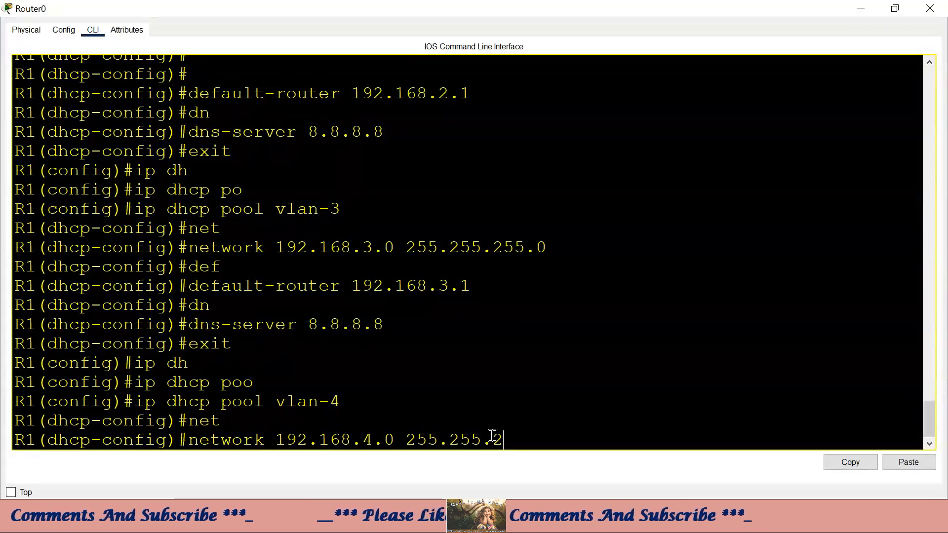
{"action": "key", "text": "Return"}
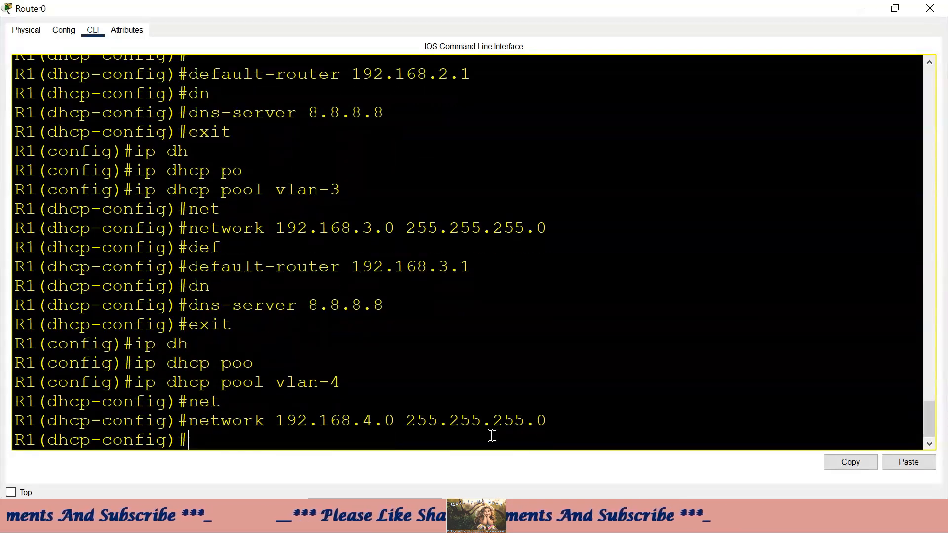
- Give vlan-4 default router 192.168.4.1 and DNS server 4.2.2.2, then exit the pool
{"action": "type", "text": "de"}
{"action": "key", "text": "Tab"}
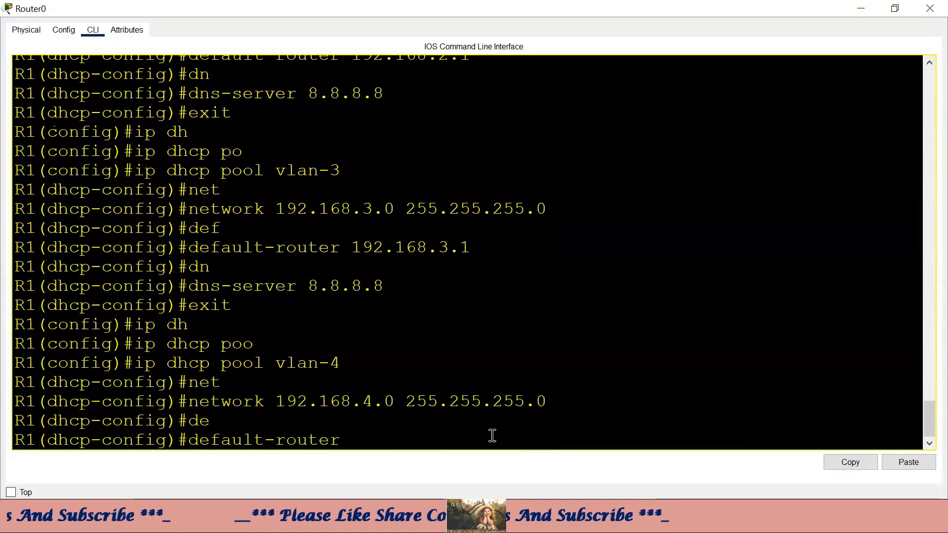
{"action": "type", "text": "192.1"}
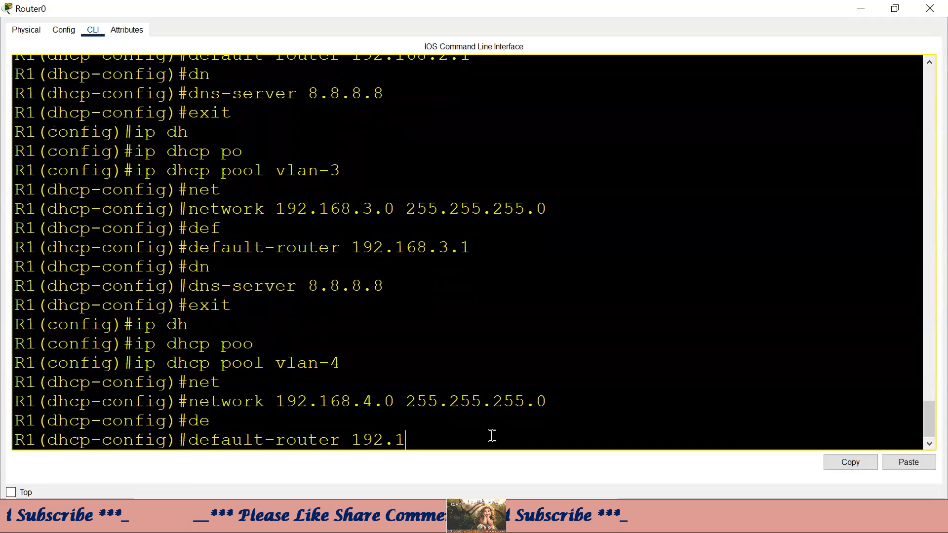
{"action": "type", "text": "68.4.1"}
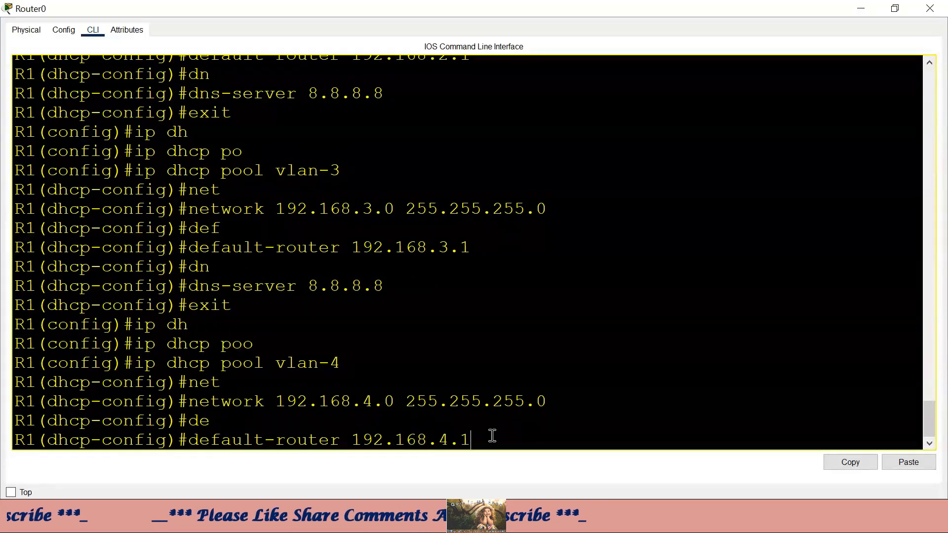
{"action": "key", "text": "Return"}
{"action": "type", "text": "dn"}
{"action": "key", "text": "Tab"}
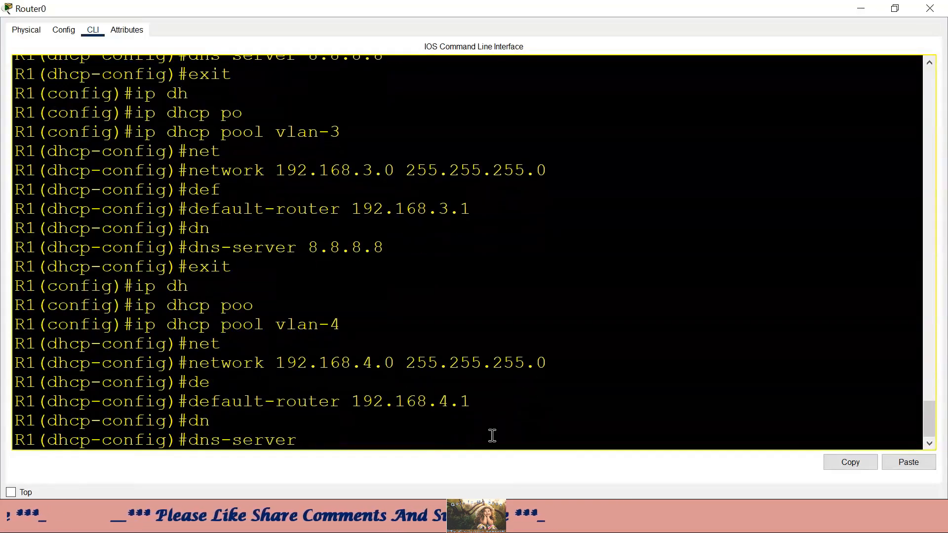
{"action": "type", "text": "4.2.2.2"}
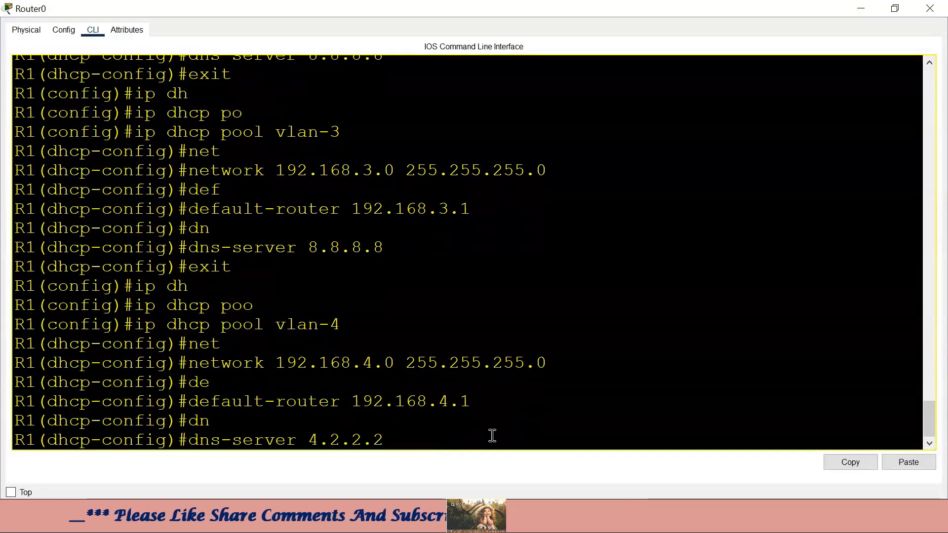
{"action": "key", "text": "Return"}
{"action": "type", "text": "exit"}
{"action": "key", "text": "Return"}
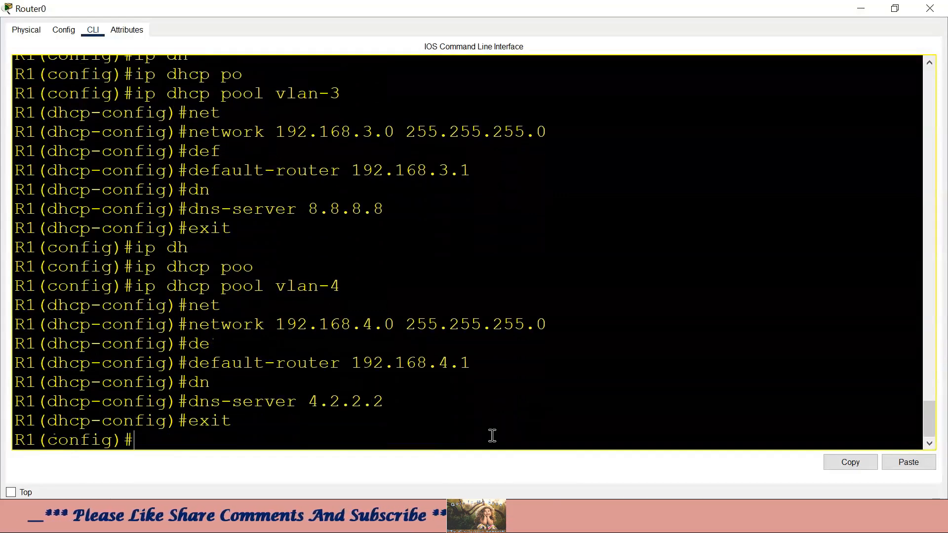
- Create DHCP pool vlan-5 with network 192.168.5.0 255.255.255.0
{"action": "type", "text": "ip dh"}
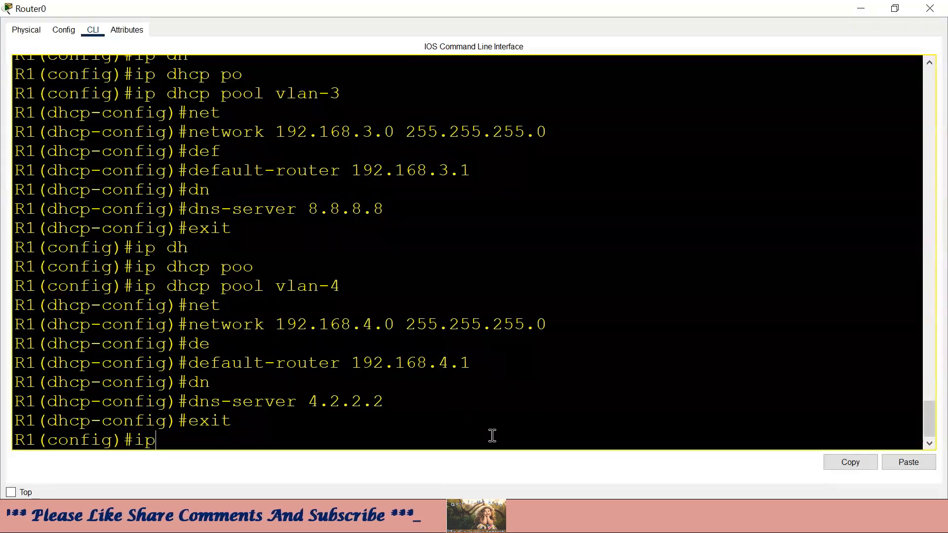
{"action": "key", "text": "Tab"}
{"action": "type", "text": "po"}
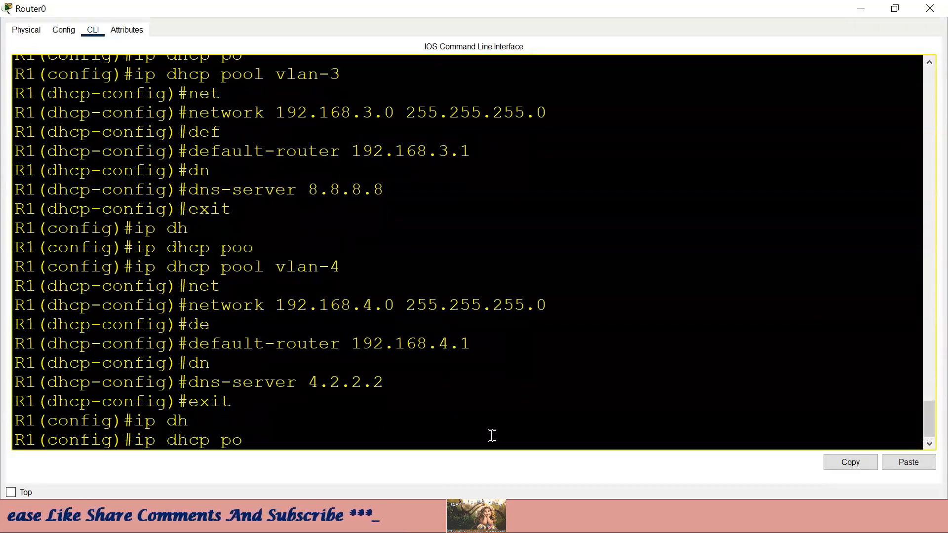
{"action": "key", "text": "Tab"}
{"action": "type", "text": "vlan"}
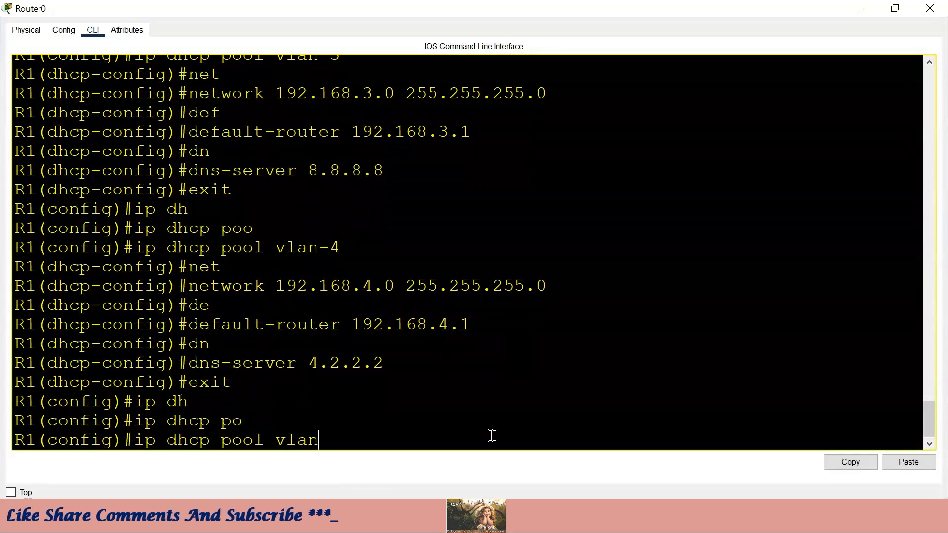
{"action": "type", "text": "-5"}
{"action": "key", "text": "Return"}
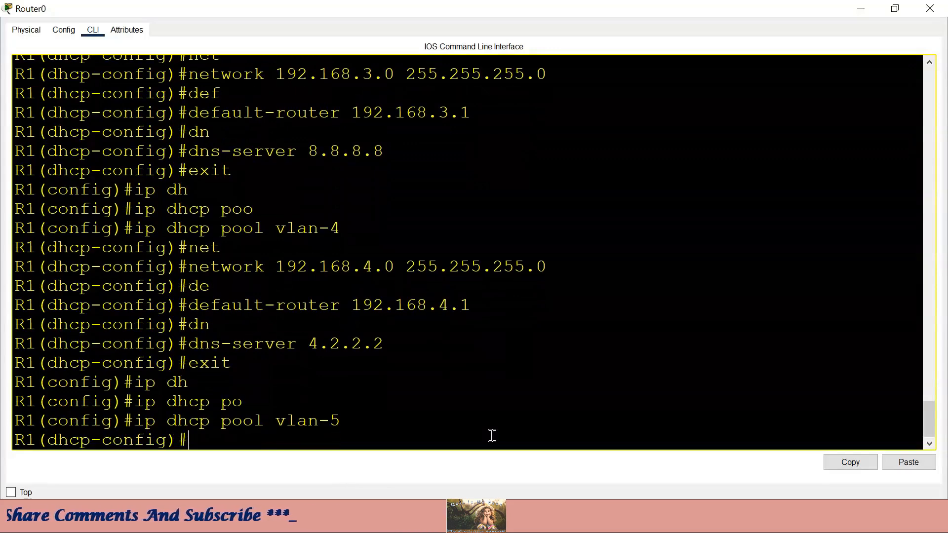
{"action": "type", "text": "t"}
{"action": "key", "text": "Tab"}
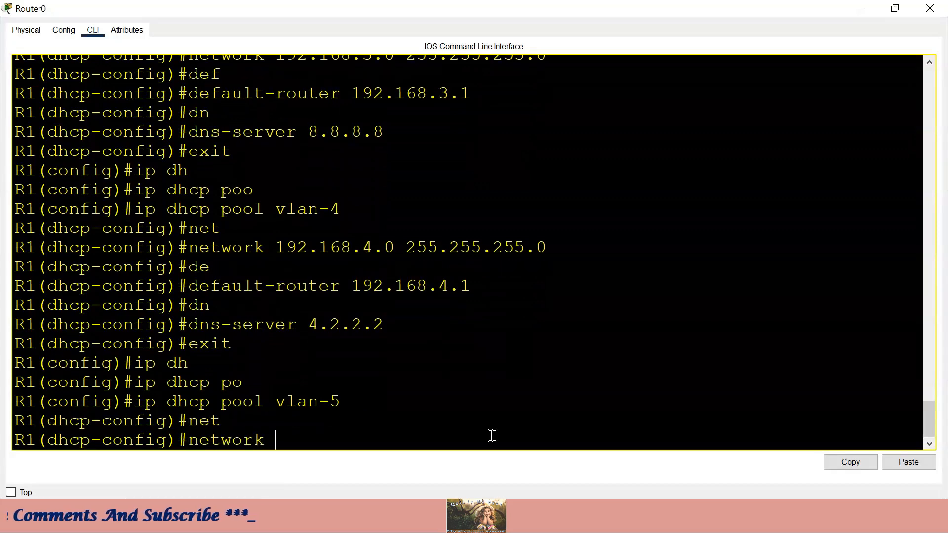
{"action": "type", "text": "192.168"}
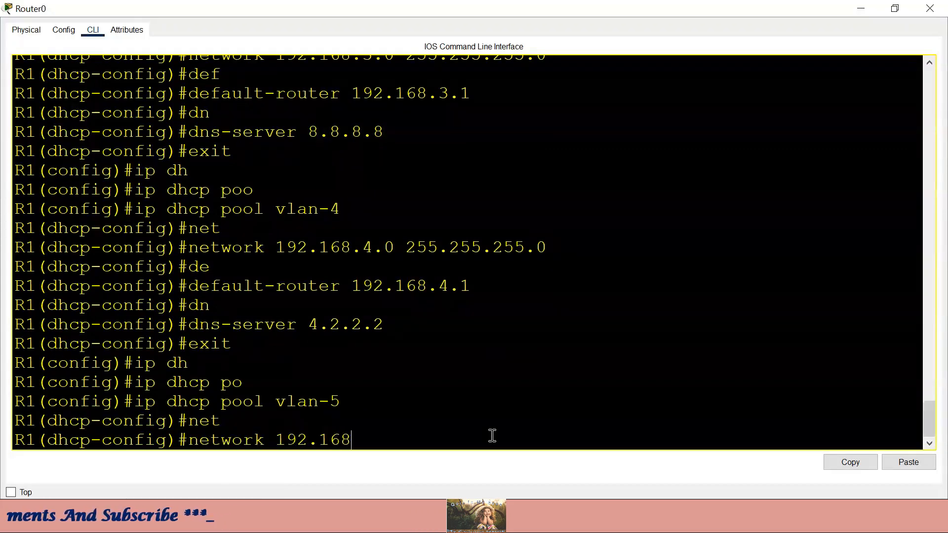
{"action": "type", "text": ".5"}
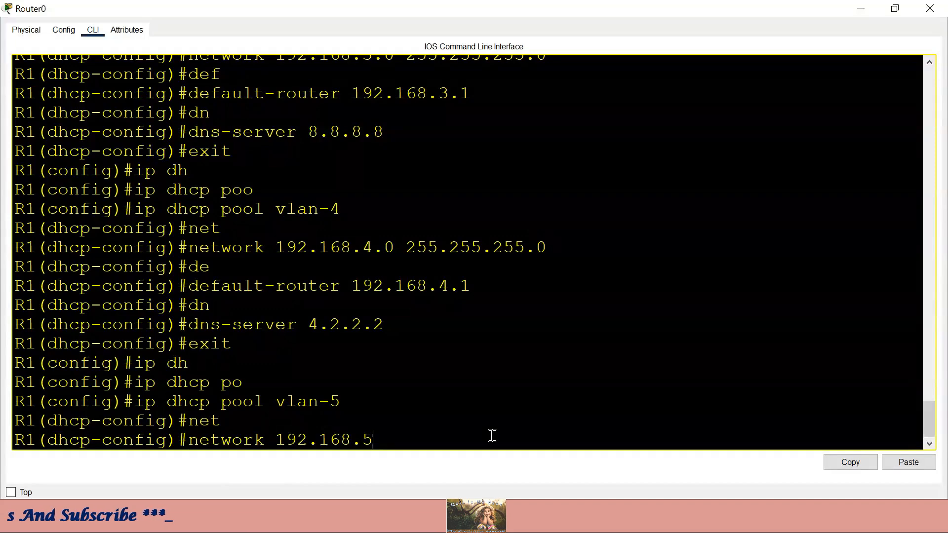
{"action": "type", "text": ".0 255.255.255."}
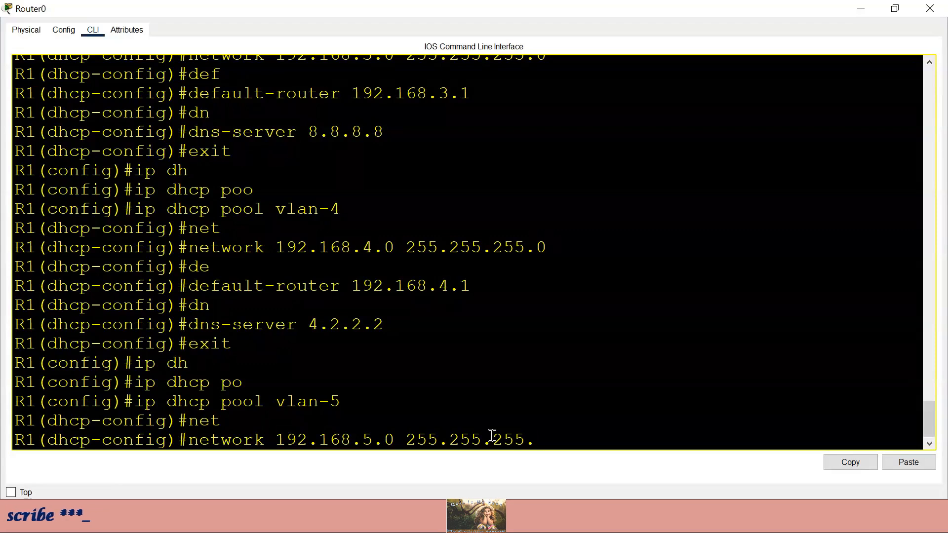
{"action": "type", "text": "0"}
{"action": "key", "text": "Return"}
- Give vlan-5 default router 192.168.5.1 and DNS server 8.8.8.8
{"action": "type", "text": "de"}
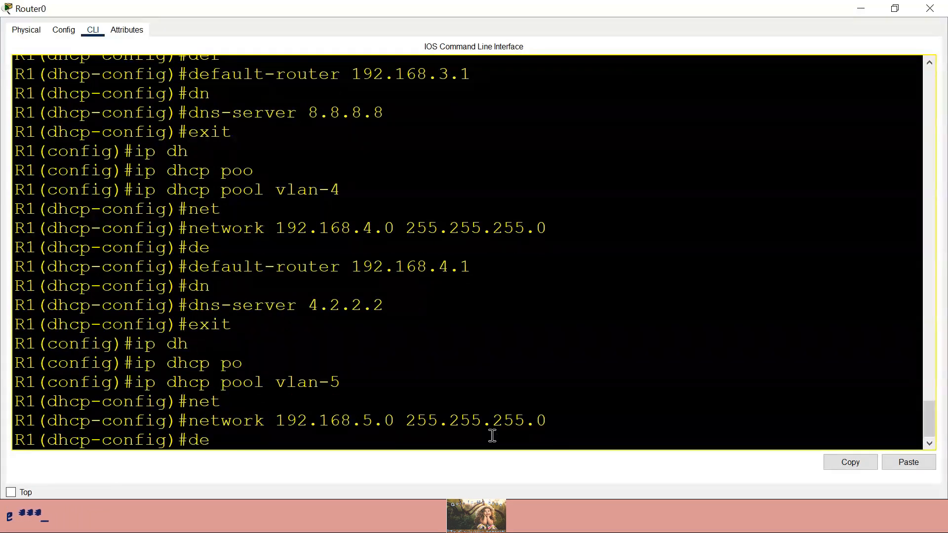
{"action": "key", "text": "Tab"}
{"action": "type", "text": "192.16"}
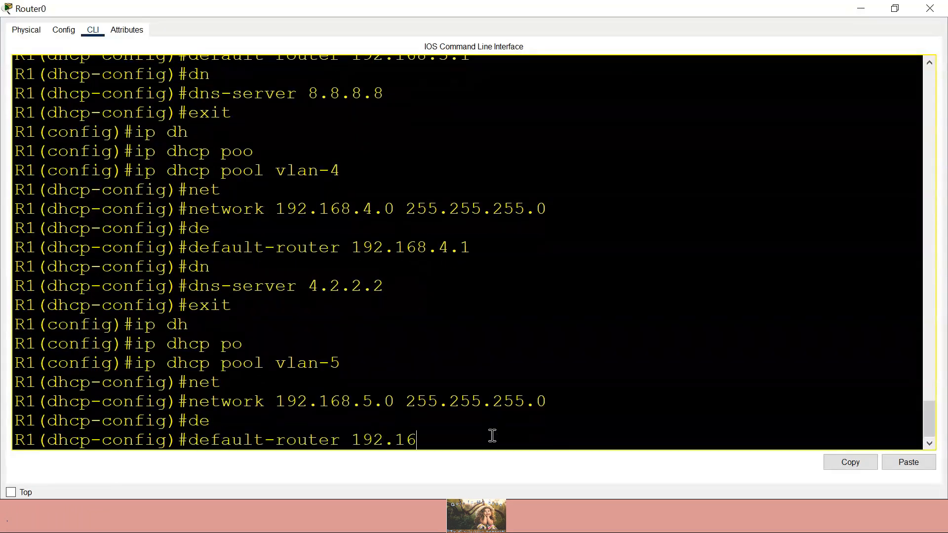
{"action": "type", "text": "8.5.1"}
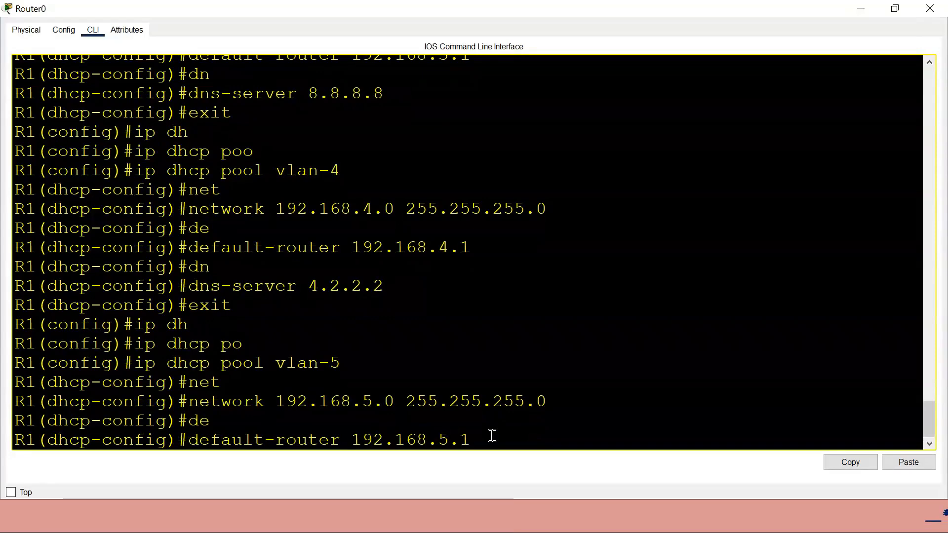
{"action": "key", "text": "Return"}
{"action": "type", "text": "dn"}
{"action": "key", "text": "Tab"}
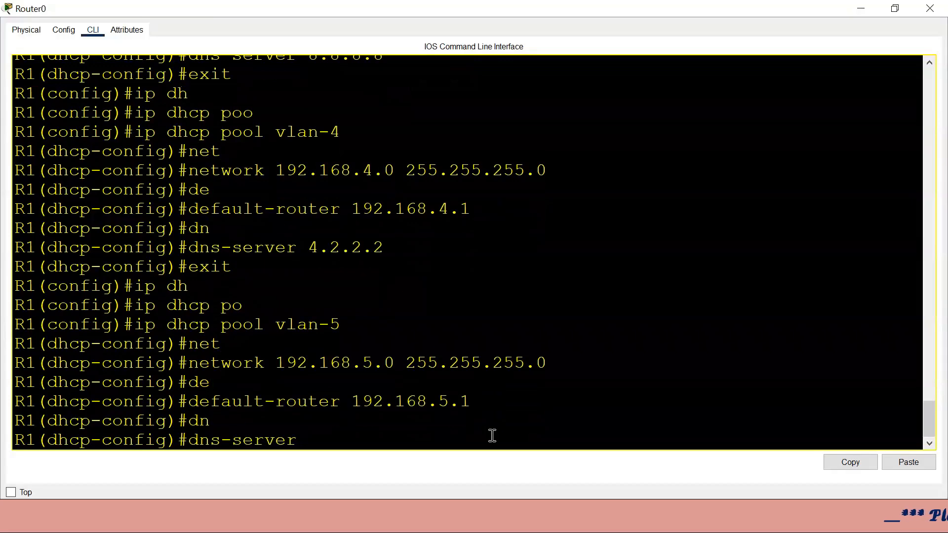
{"action": "type", "text": "8.8.8.8"}
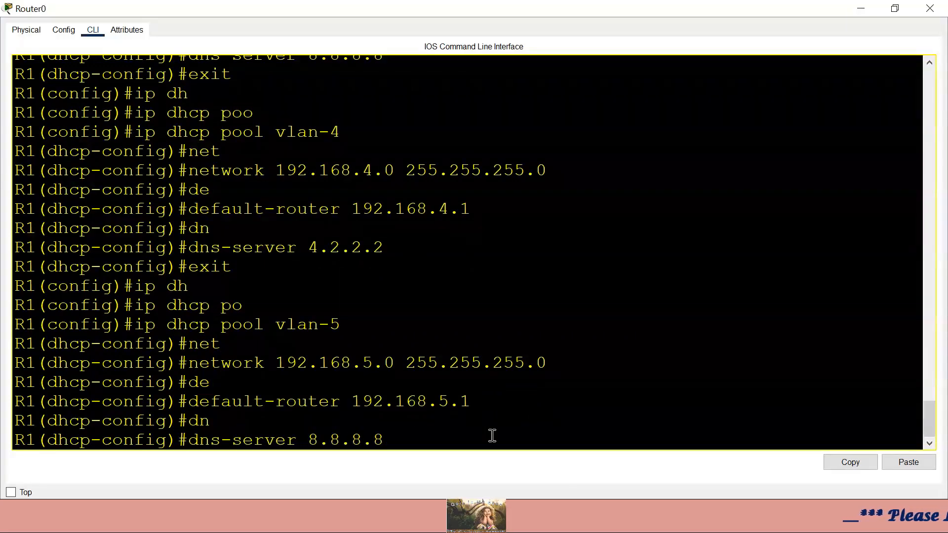
{"action": "key", "text": "Return"}
- Check the 192.168.5.1 subinterface address and bring up the annotated network diagram
{"action": "scroll", "coordinate": [501, 332], "scroll_direction": "up", "scroll_amount": 15}
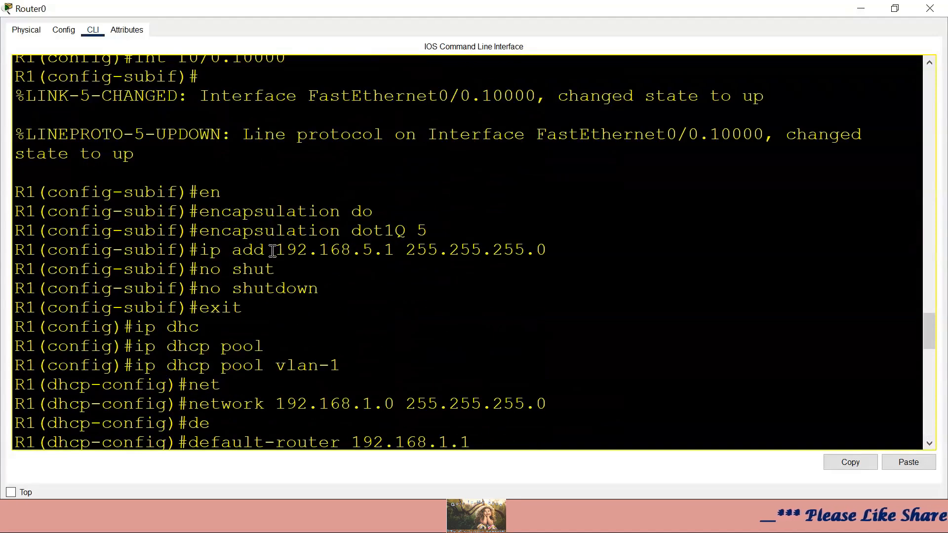
{"action": "left_click_drag", "start_coordinate": [270, 249], "coordinate": [420, 246]}
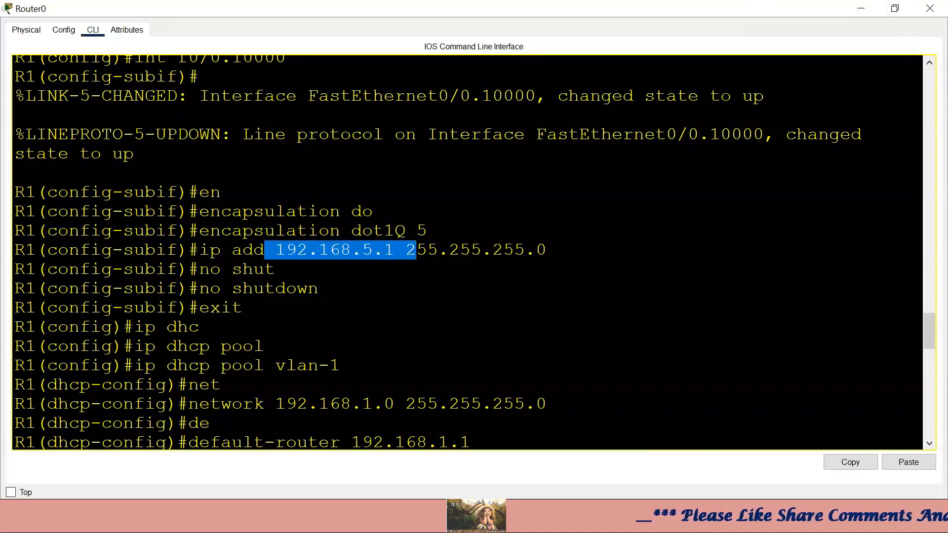
{"action": "key", "text": "alt+Tab"}
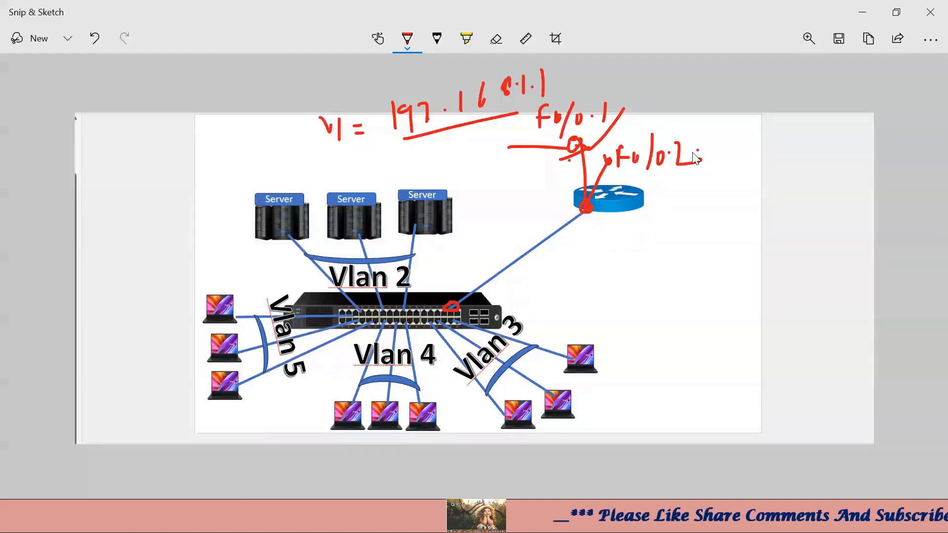
- Draw red router lines and label subinterface F0/0.10000 with gateway ending 4.1
{"action": "left_click_drag", "start_coordinate": [688, 147], "coordinate": [755, 120]}
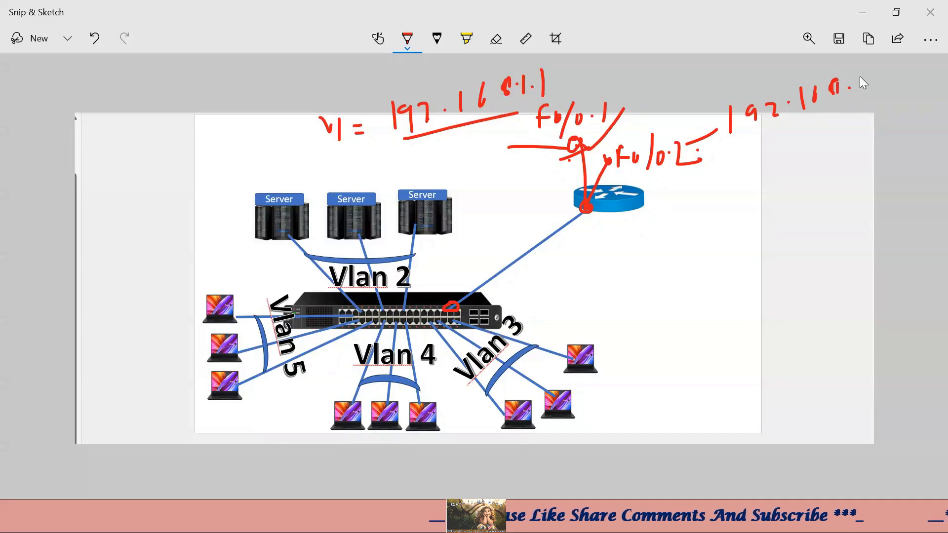
{"action": "mouse_move", "coordinate": [587, 208]}
{"action": "left_mouse_down"}
{"action": "mouse_move", "coordinate": [684, 197]}
{"action": "mouse_move", "coordinate": [701, 182]}
{"action": "mouse_move", "coordinate": [691, 202]}
{"action": "mouse_move", "coordinate": [719, 193]}
{"action": "mouse_move", "coordinate": [726, 209]}
{"action": "mouse_move", "coordinate": [738, 195]}
{"action": "left_mouse_up"}
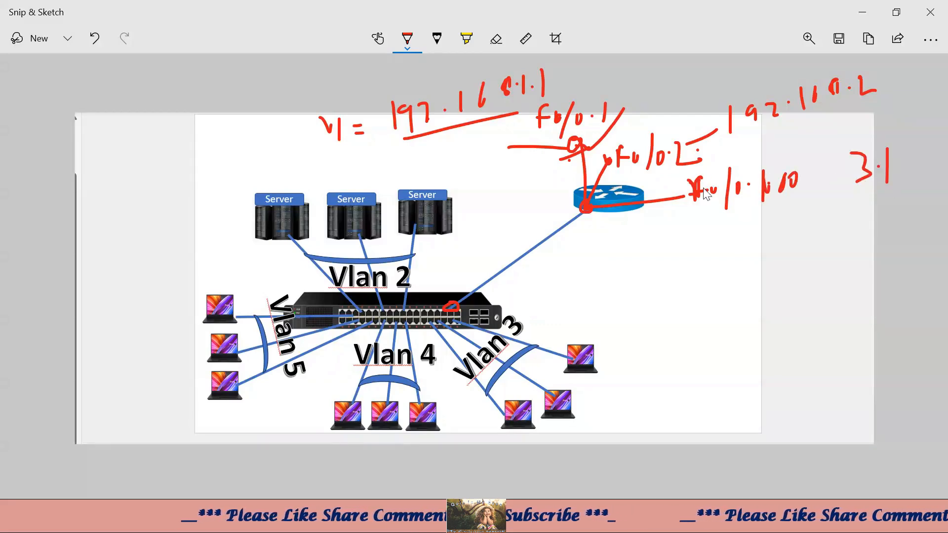
{"action": "left_click_drag", "start_coordinate": [730, 141], "coordinate": [825, 122]}
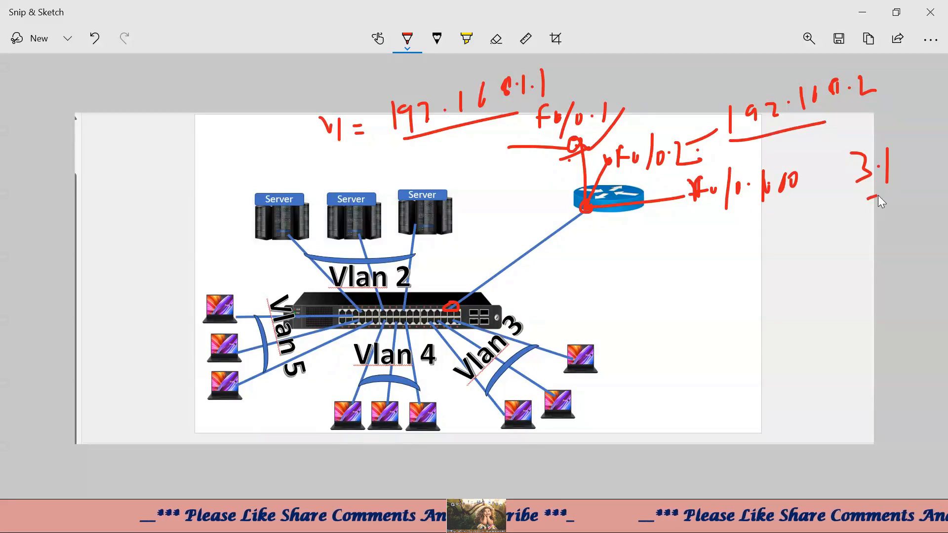
{"action": "mouse_move", "coordinate": [599, 212]}
{"action": "left_mouse_down"}
{"action": "mouse_move", "coordinate": [724, 252]}
{"action": "mouse_move", "coordinate": [746, 244]}
{"action": "left_mouse_up"}
{"action": "left_click_drag", "start_coordinate": [752, 241], "coordinate": [755, 247]}
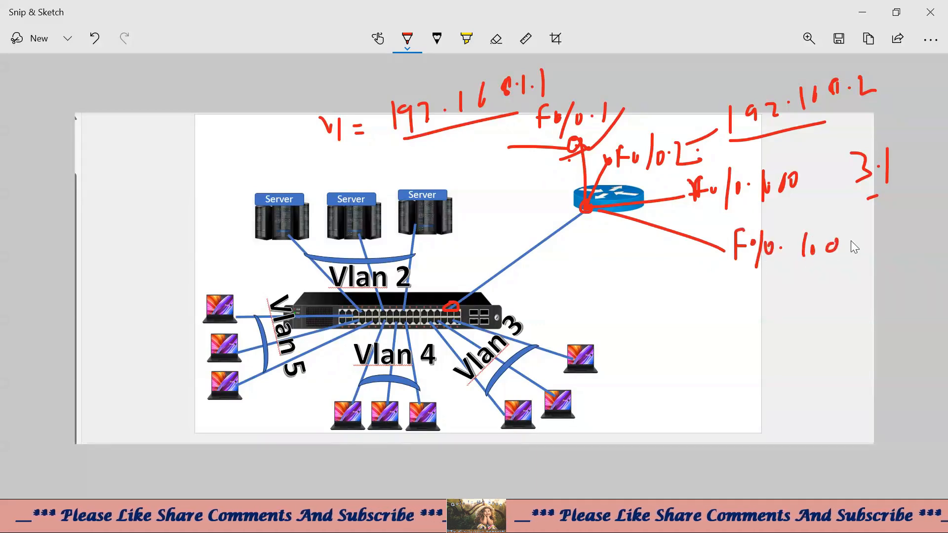
{"action": "left_click_drag", "start_coordinate": [847, 240], "coordinate": [858, 239]}
{"action": "left_click_drag", "start_coordinate": [865, 237], "coordinate": [864, 238]}
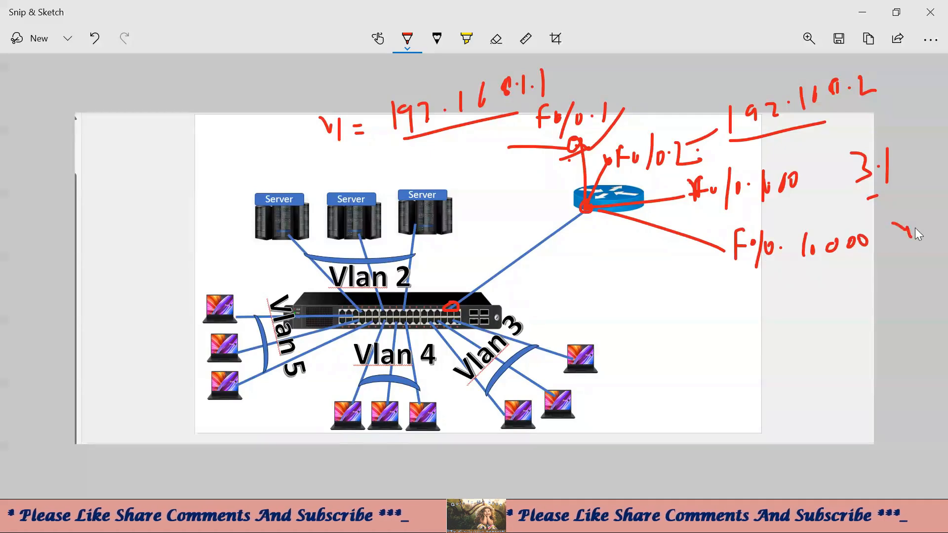
- Draw another router line to the F0/0.5 label with gateway ending 5.1
{"action": "left_click_drag", "start_coordinate": [593, 213], "coordinate": [776, 316]}
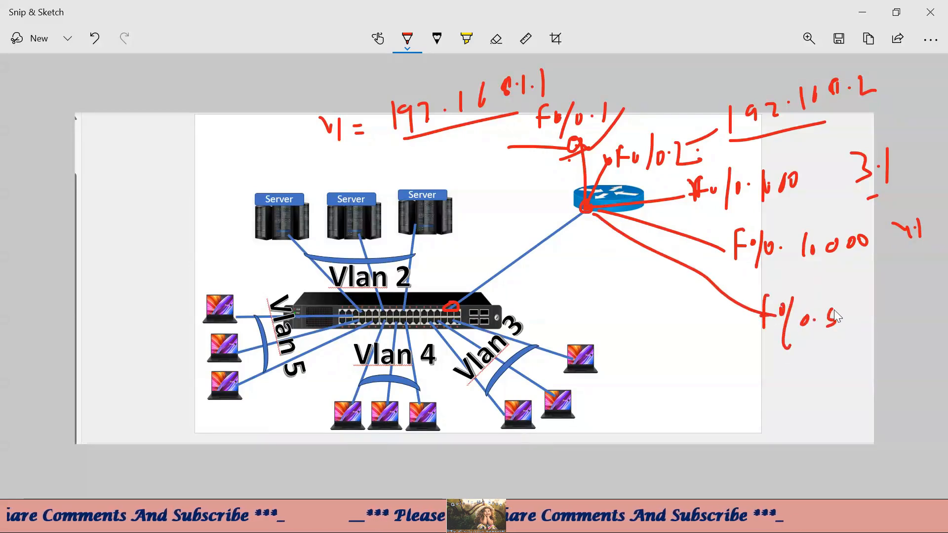
{"action": "left_click", "coordinate": [923, 285]}
{"action": "left_click_drag", "start_coordinate": [936, 267], "coordinate": [935, 278]}
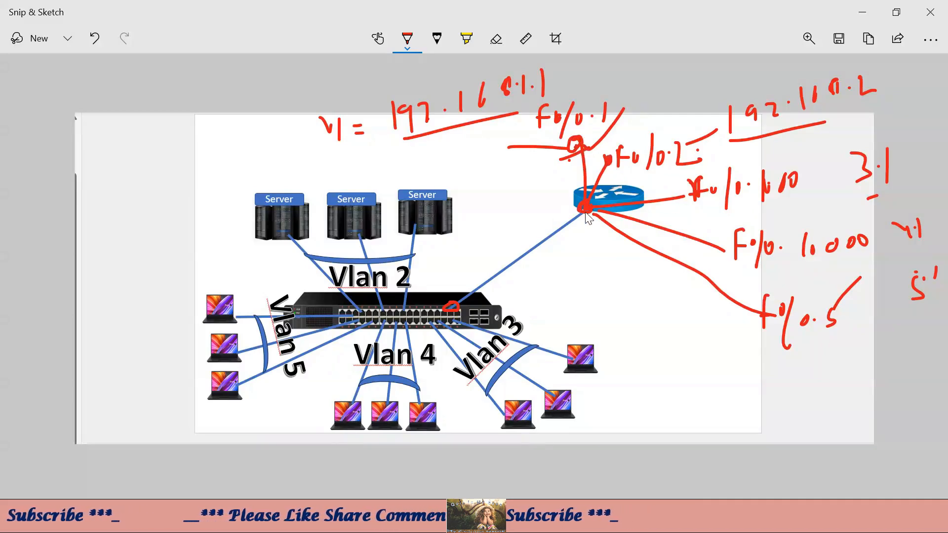
{"action": "left_click_drag", "start_coordinate": [725, 246], "coordinate": [723, 251]}
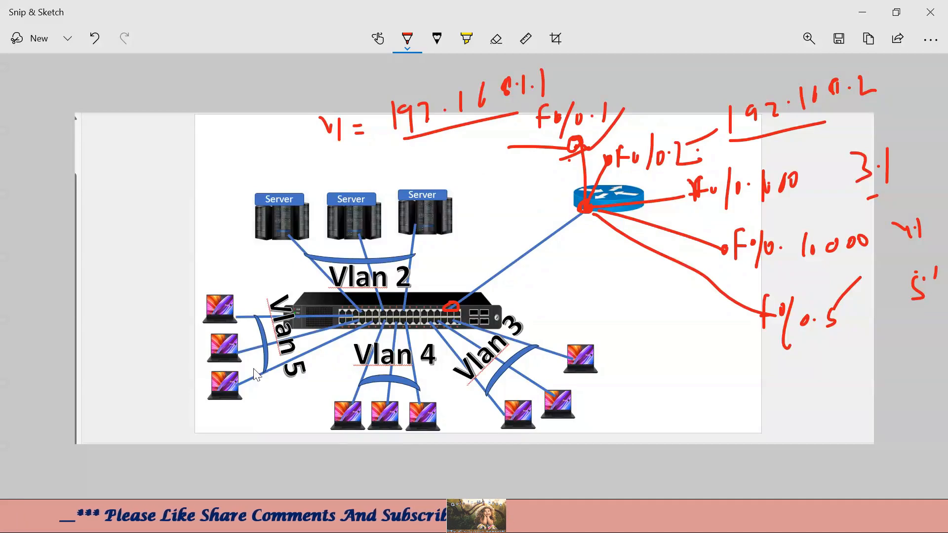
- Trace the laptop–switch–router path in red, circle the gateway notes, and return to Packet Tracer
{"action": "mouse_move", "coordinate": [220, 326]}
{"action": "left_mouse_down"}
{"action": "mouse_move", "coordinate": [464, 307]}
{"action": "mouse_move", "coordinate": [579, 219]}
{"action": "mouse_move", "coordinate": [766, 316]}
{"action": "mouse_move", "coordinate": [770, 300]}
{"action": "mouse_move", "coordinate": [772, 327]}
{"action": "mouse_move", "coordinate": [779, 299]}
{"action": "mouse_move", "coordinate": [757, 326]}
{"action": "mouse_move", "coordinate": [782, 316]}
{"action": "mouse_move", "coordinate": [770, 306]}
{"action": "left_mouse_up"}
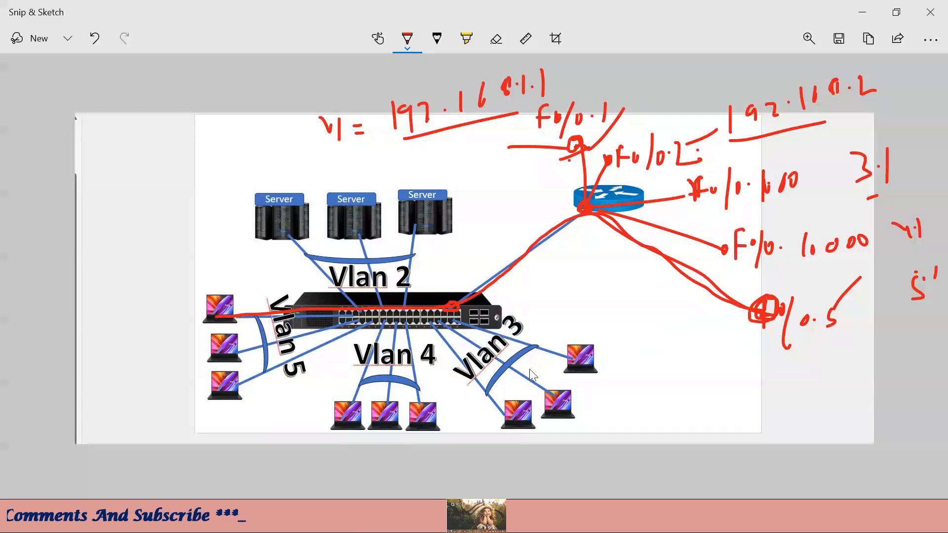
{"action": "left_click_drag", "start_coordinate": [500, 384], "coordinate": [549, 342]}
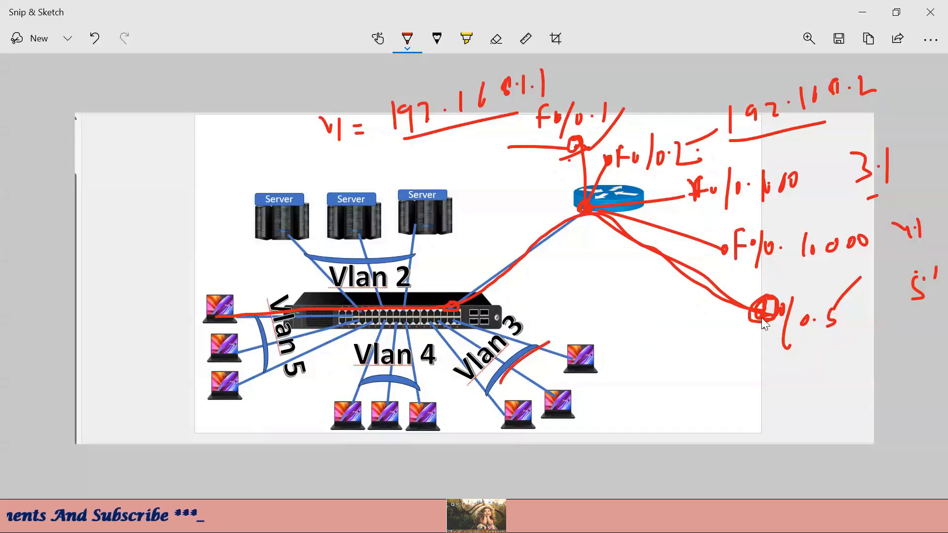
{"action": "mouse_move", "coordinate": [775, 312]}
{"action": "left_mouse_down"}
{"action": "mouse_move", "coordinate": [851, 289]}
{"action": "mouse_move", "coordinate": [944, 207]}
{"action": "mouse_move", "coordinate": [910, 133]}
{"action": "mouse_move", "coordinate": [718, 187]}
{"action": "mouse_move", "coordinate": [649, 194]}
{"action": "left_mouse_up"}
{"action": "mouse_move", "coordinate": [588, 217]}
{"action": "left_mouse_down"}
{"action": "mouse_move", "coordinate": [460, 307]}
{"action": "mouse_move", "coordinate": [486, 332]}
{"action": "mouse_move", "coordinate": [587, 356]}
{"action": "left_mouse_up"}
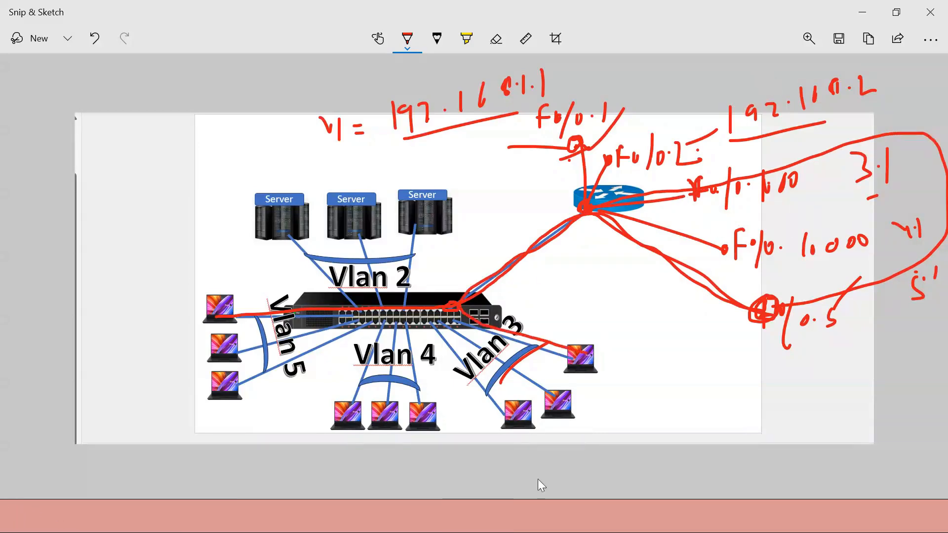
{"action": "left_click", "coordinate": [218, 446]}
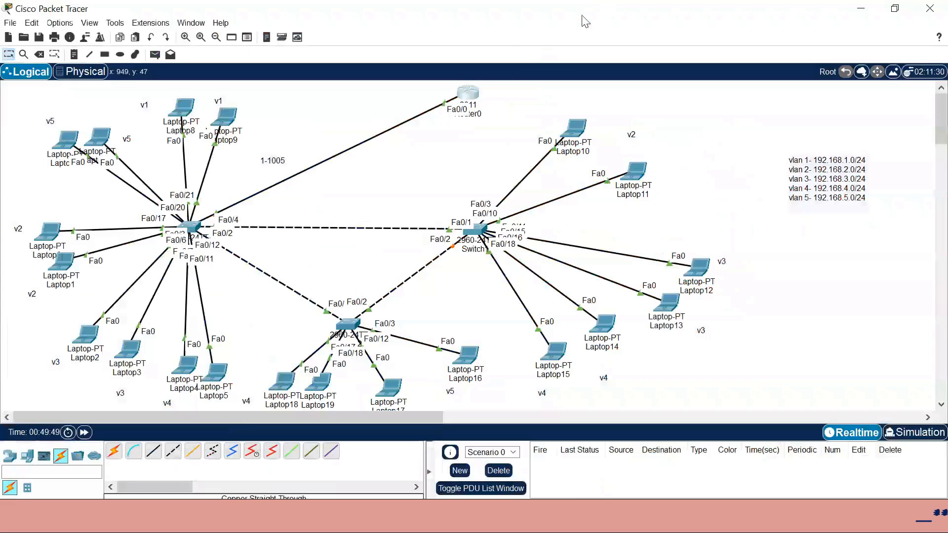
- In R1's CLI, run 'show ip route' and page through the full route table
{"action": "left_click", "coordinate": [468, 94]}
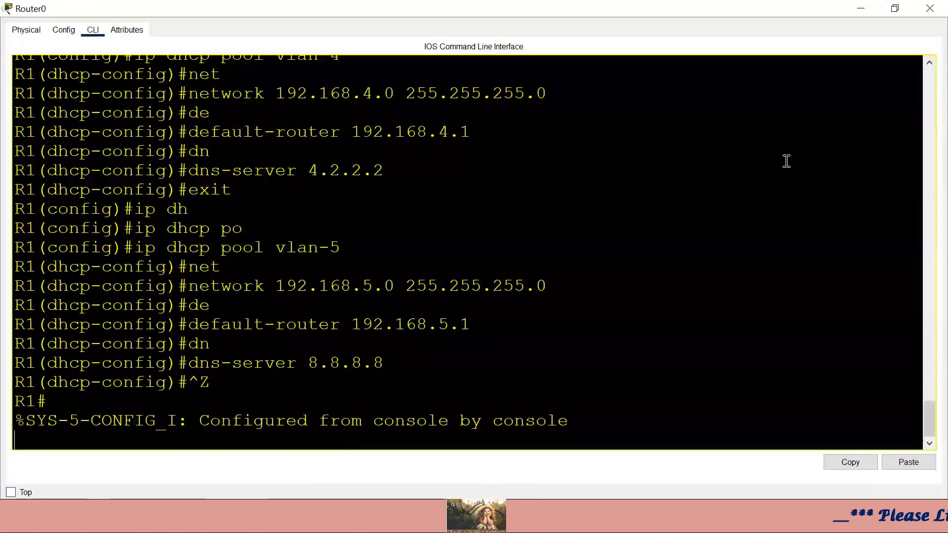
{"action": "key", "text": "Return"}
{"action": "key", "text": "Return"}
{"action": "key", "text": "Return"}
{"action": "type", "text": "show i"}
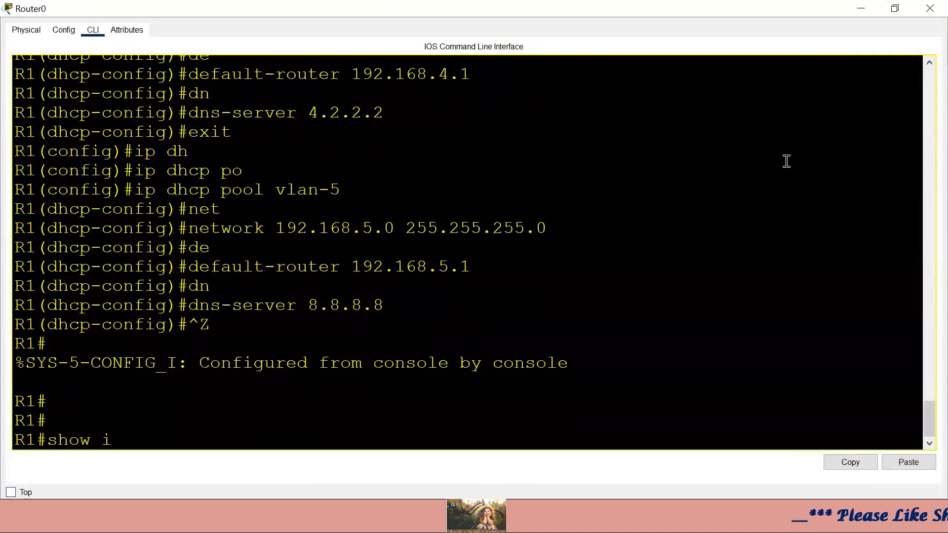
{"action": "type", "text": "p route"}
{"action": "key", "text": "Return"}
{"action": "key", "text": "space"}
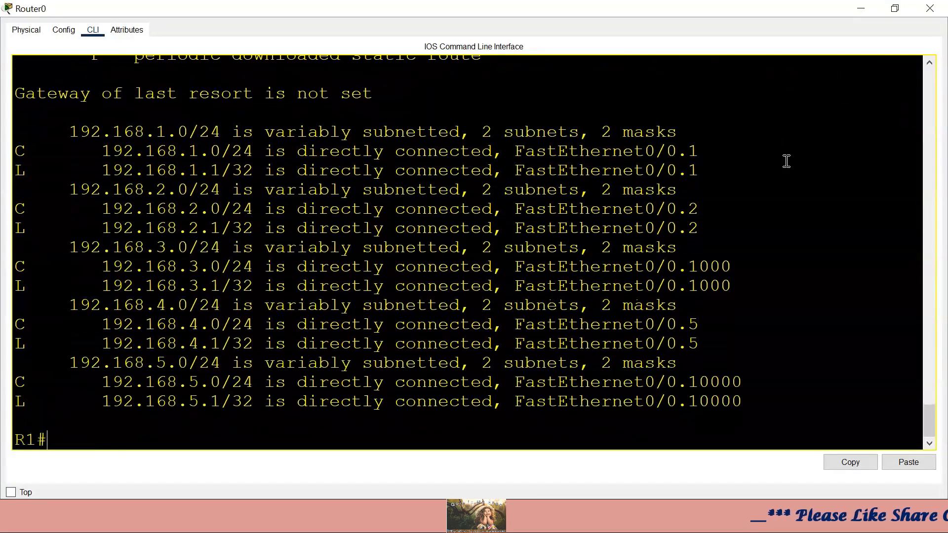
{"action": "key", "text": "Return"}
{"action": "key", "text": "Return"}
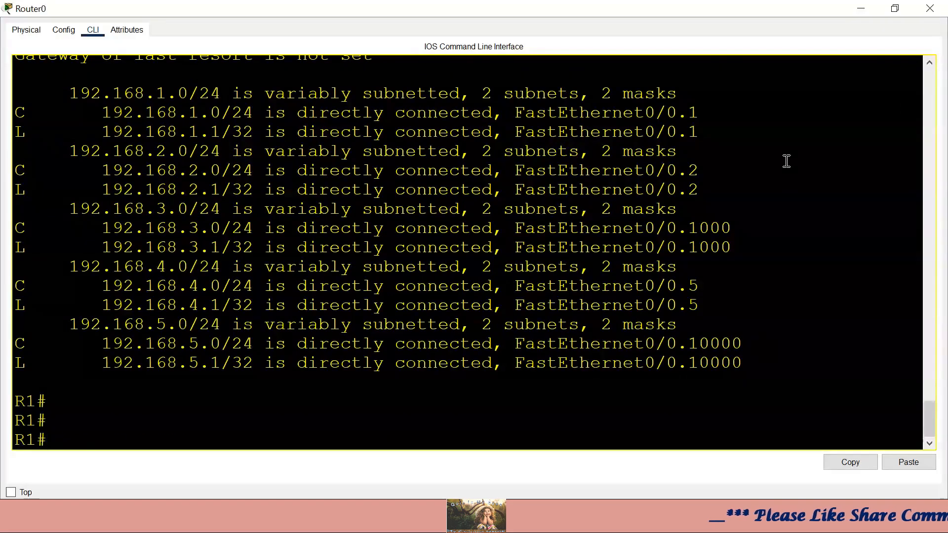
- Run 'show ip route connected' to list only the directly connected routes
{"action": "key", "text": "Up"}
{"action": "type", "text": "con"}
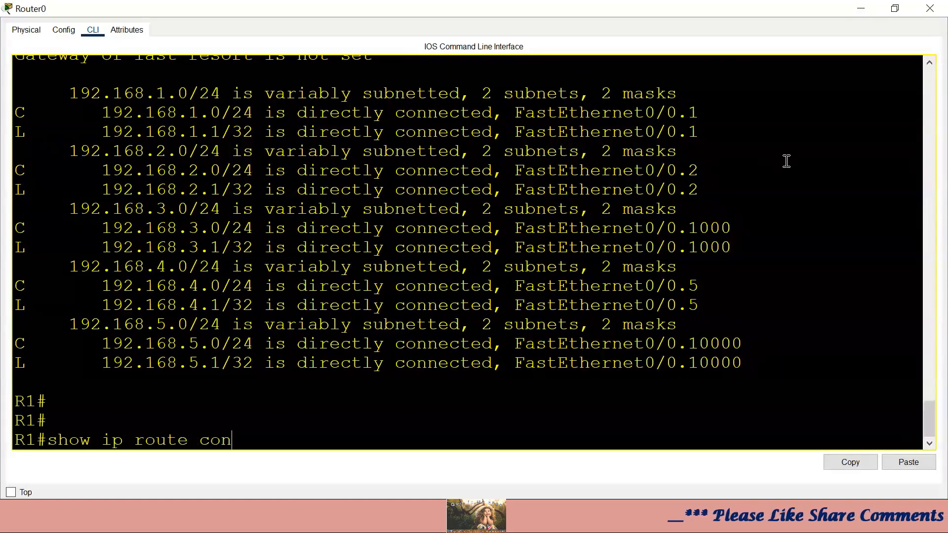
{"action": "type", "text": "n"}
{"action": "key", "text": "Tab"}
{"action": "key", "text": "Return"}
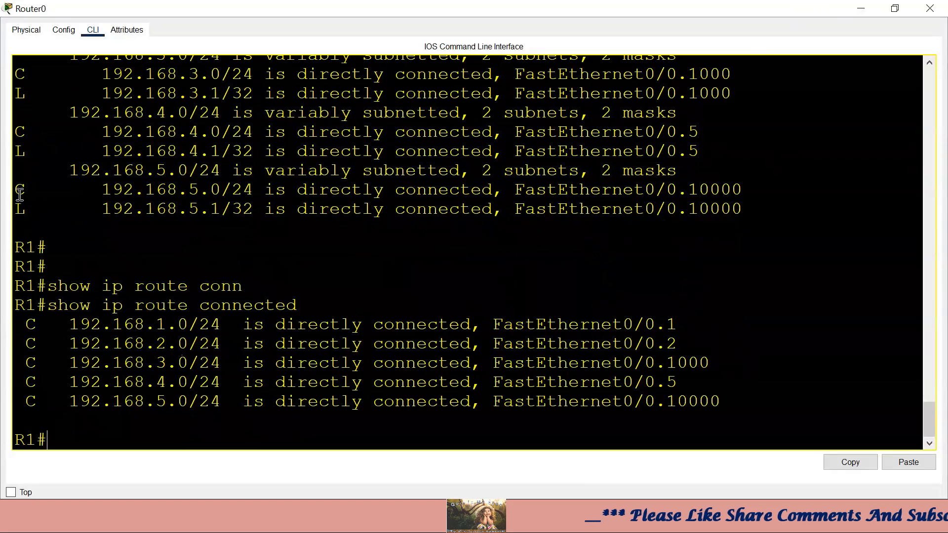
- Highlight the connected routes, including 192.168.3.0/24 and all five route lines together
{"action": "left_click_drag", "start_coordinate": [36, 210], "coordinate": [15, 209]}
{"action": "left_click", "coordinate": [30, 323]}
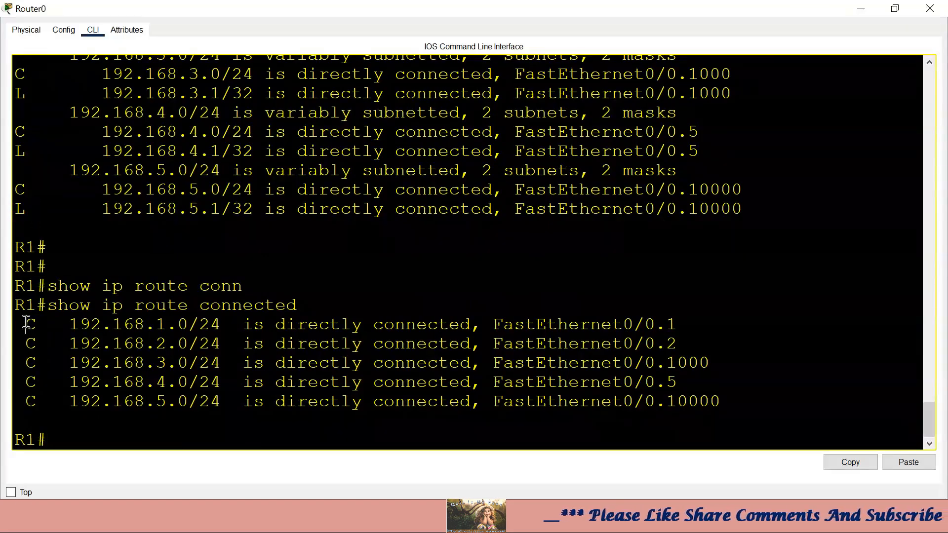
{"action": "left_click_drag", "start_coordinate": [681, 322], "coordinate": [70, 320]}
{"action": "left_click_drag", "start_coordinate": [711, 363], "coordinate": [15, 363]}
{"action": "left_click", "coordinate": [30, 321]}
{"action": "left_click_drag", "start_coordinate": [30, 321], "coordinate": [688, 402]}
{"action": "left_click", "coordinate": [755, 394]}
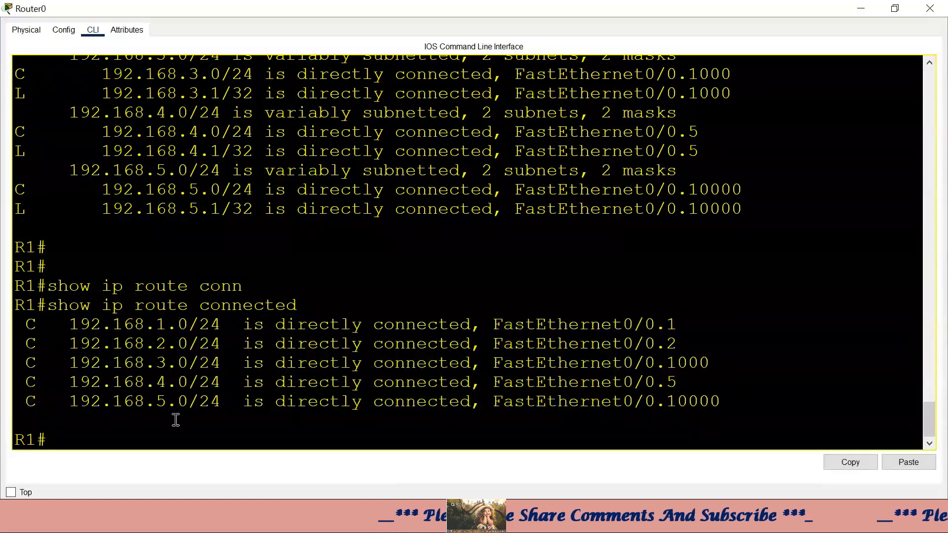
- Highlight the 192.168.5.0, 192.168.2.0 and 192.168.4.0 routes, then minimize the router CLI
{"action": "left_click_drag", "start_coordinate": [60, 401], "coordinate": [404, 401]}
{"action": "left_click", "coordinate": [557, 382]}
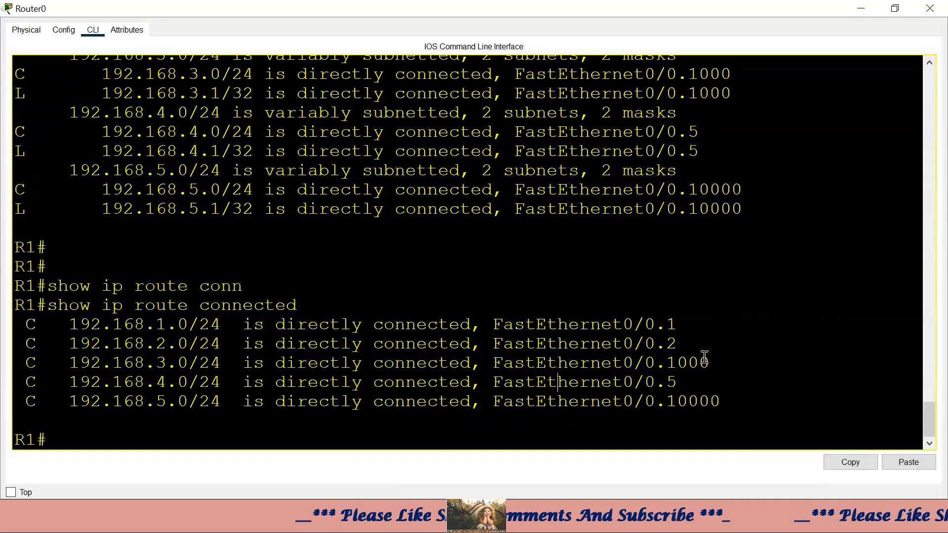
{"action": "left_click_drag", "start_coordinate": [655, 343], "coordinate": [48, 345]}
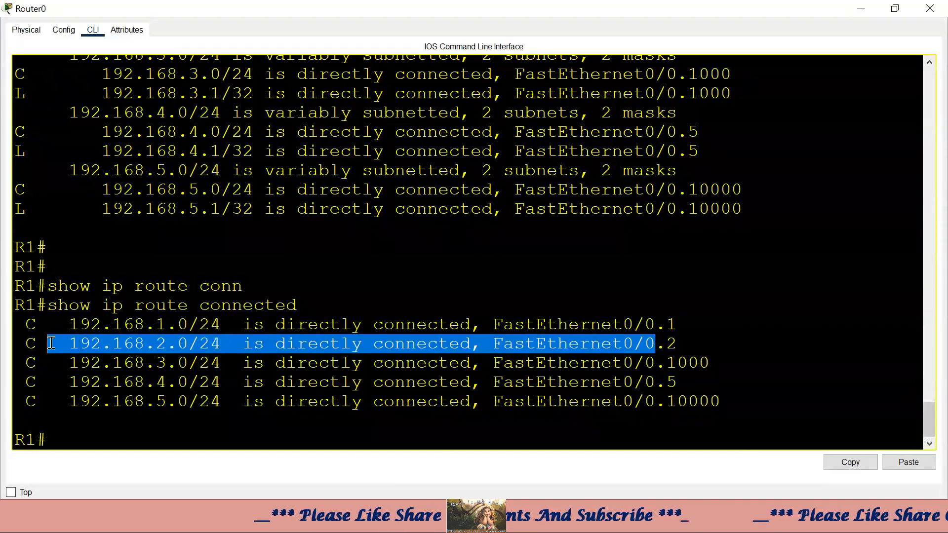
{"action": "left_click", "coordinate": [419, 364]}
{"action": "left_click_drag", "start_coordinate": [686, 346], "coordinate": [557, 344]}
{"action": "left_click_drag", "start_coordinate": [713, 363], "coordinate": [601, 384]}
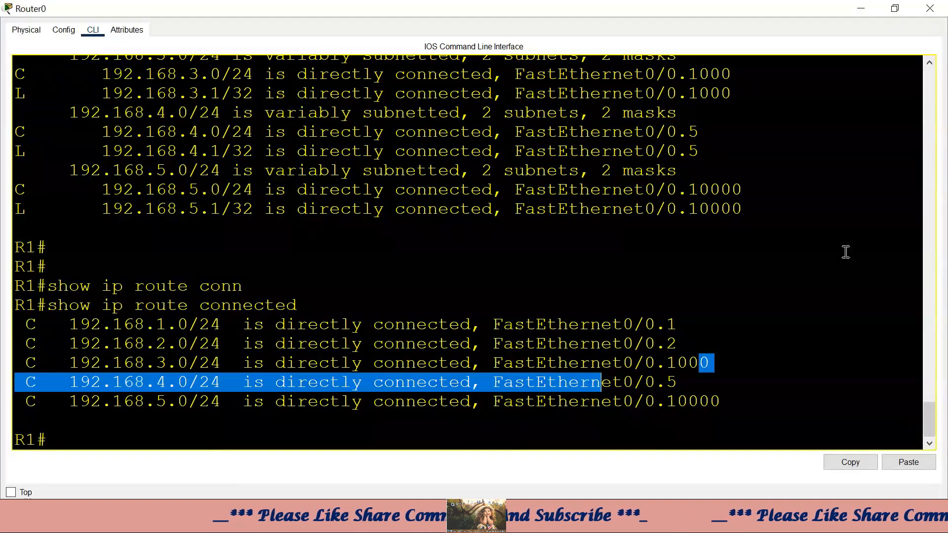
{"action": "left_click", "coordinate": [860, 11]}
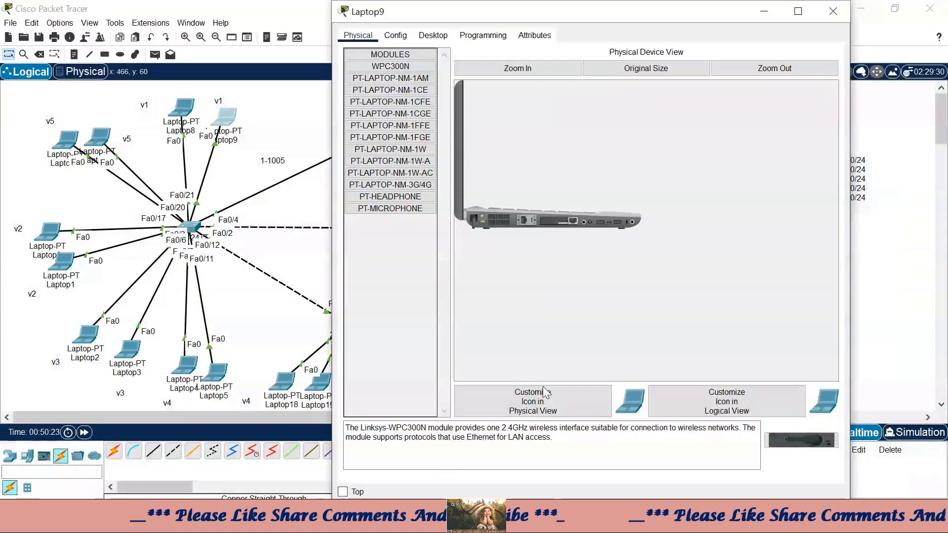
- Switch Laptop9's IP Configuration on the Desktop tab to DHCP
{"action": "left_click", "coordinate": [432, 35]}
{"action": "left_click", "coordinate": [391, 89]}
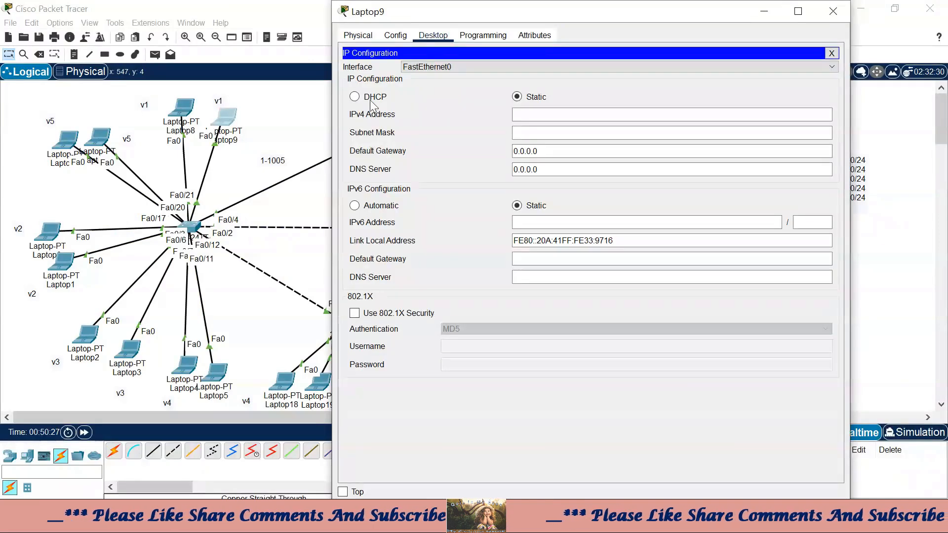
{"action": "left_click", "coordinate": [370, 99]}
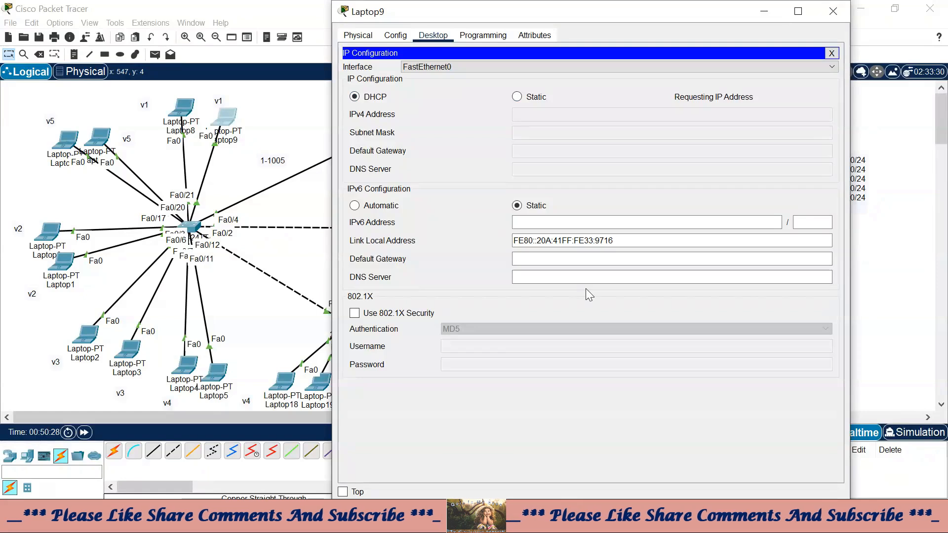
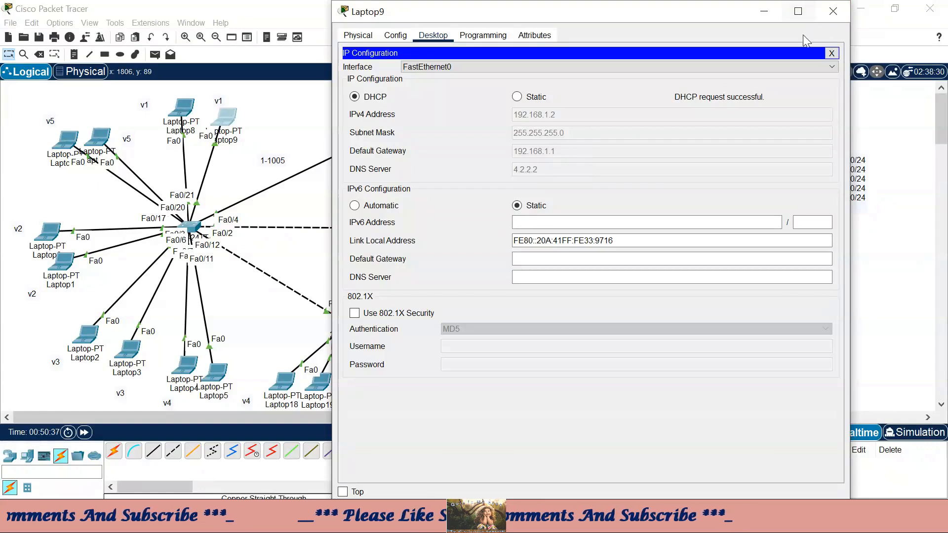
- Switch Laptop8 and Laptop7 to DHCP in their IP Configuration
{"action": "left_click", "coordinate": [833, 11]}
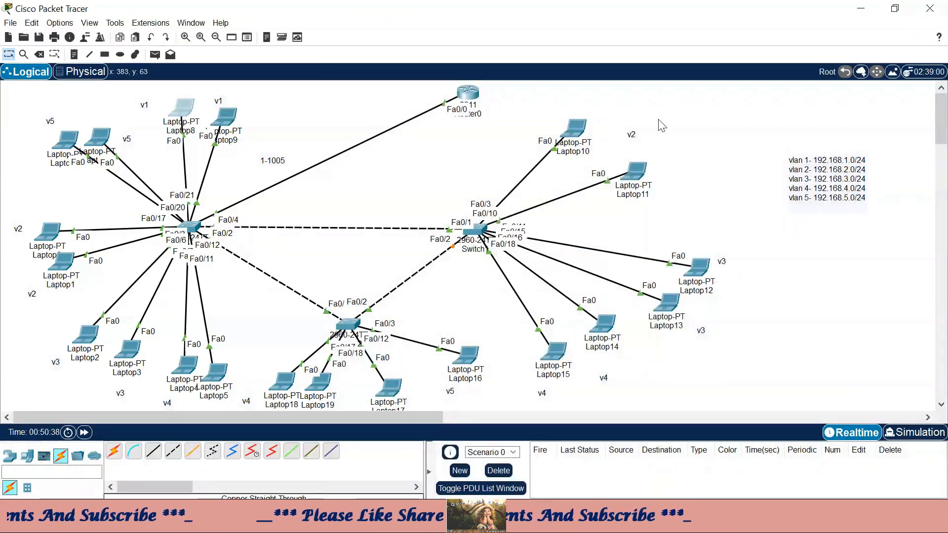
{"action": "left_click", "coordinate": [184, 107]}
{"action": "left_click", "coordinate": [433, 35]}
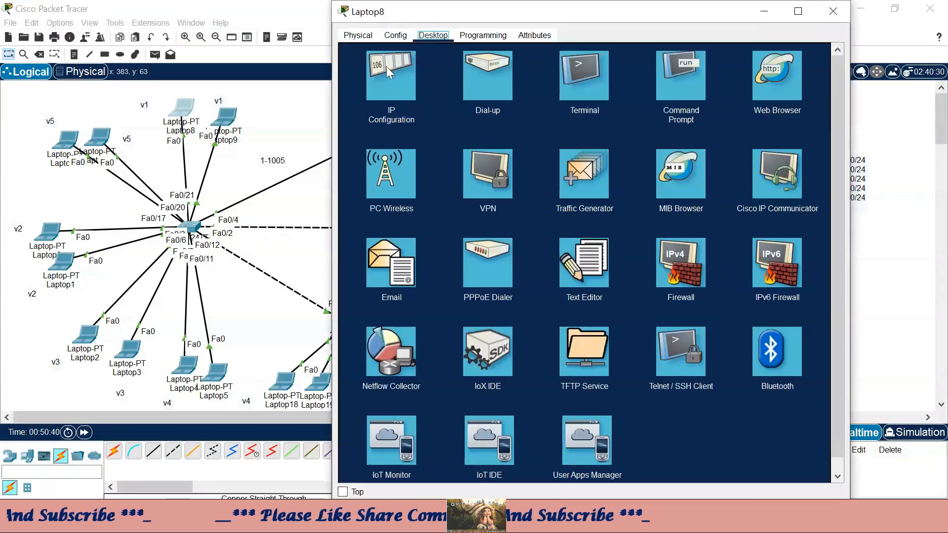
{"action": "left_click", "coordinate": [390, 73]}
{"action": "left_click", "coordinate": [380, 97]}
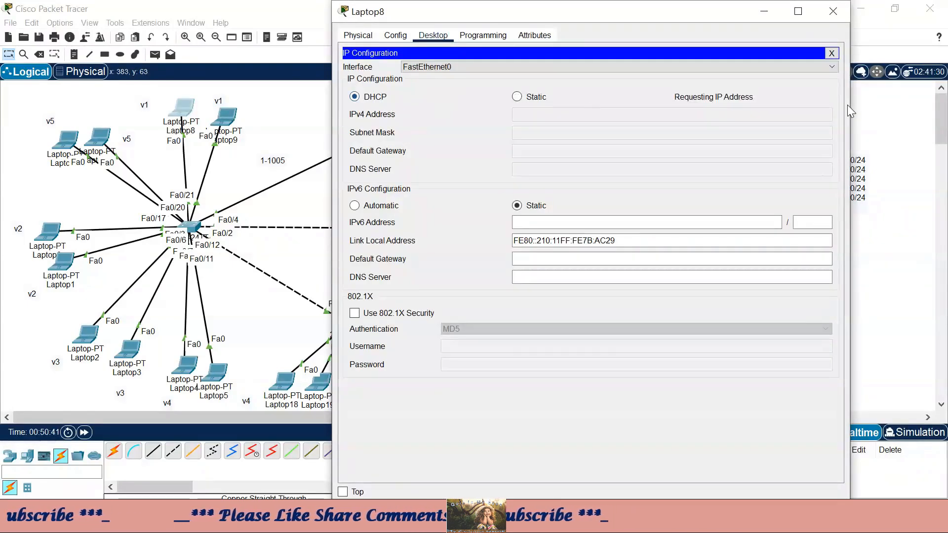
{"action": "left_click", "coordinate": [832, 18]}
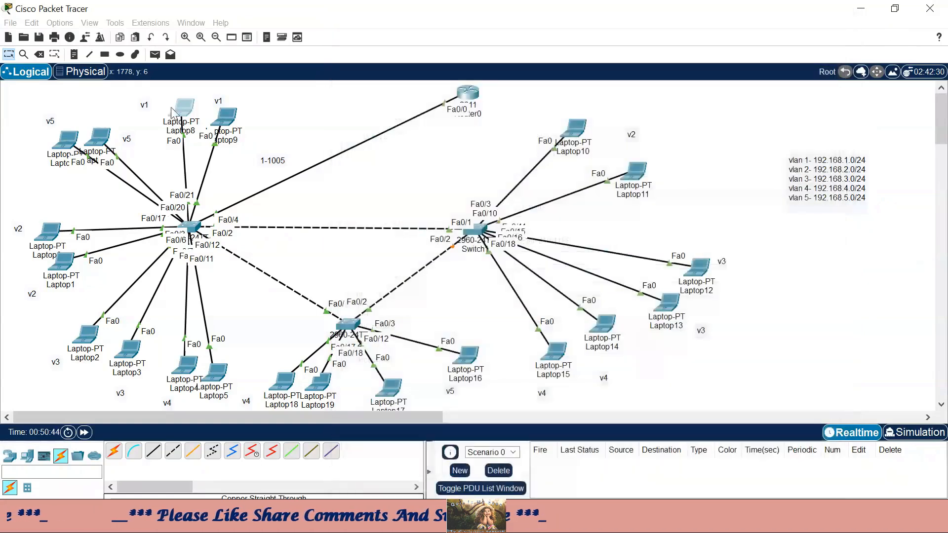
{"action": "left_click", "coordinate": [103, 141]}
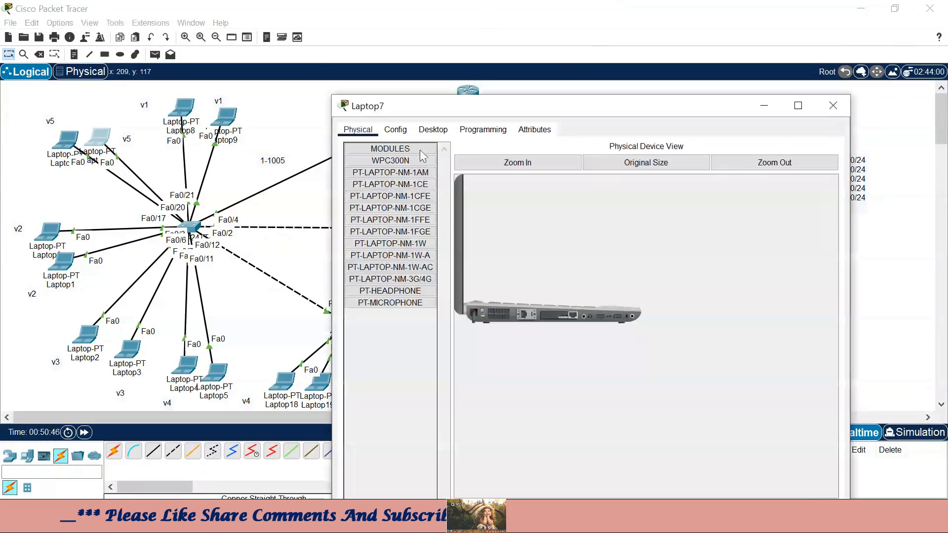
{"action": "left_click", "coordinate": [433, 129]}
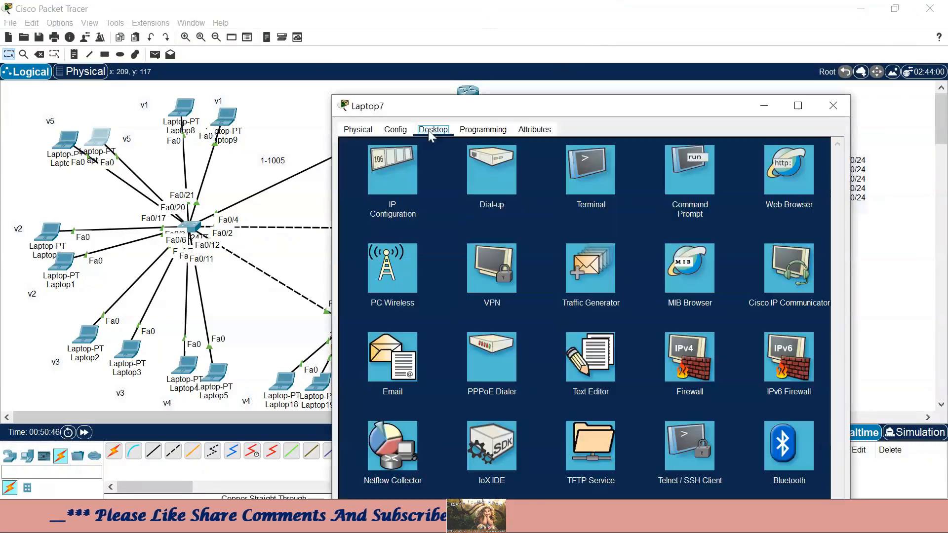
{"action": "left_click", "coordinate": [382, 170]}
{"action": "left_click", "coordinate": [373, 196]}
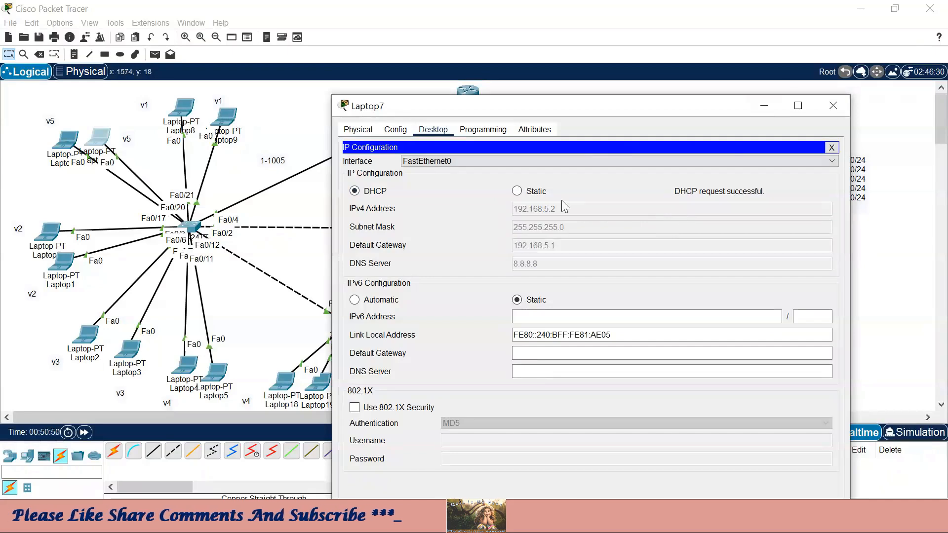
{"action": "left_click", "coordinate": [833, 105]}
- Switch Laptop6 and Laptop0 to DHCP addressing
{"action": "left_click", "coordinate": [77, 163]}
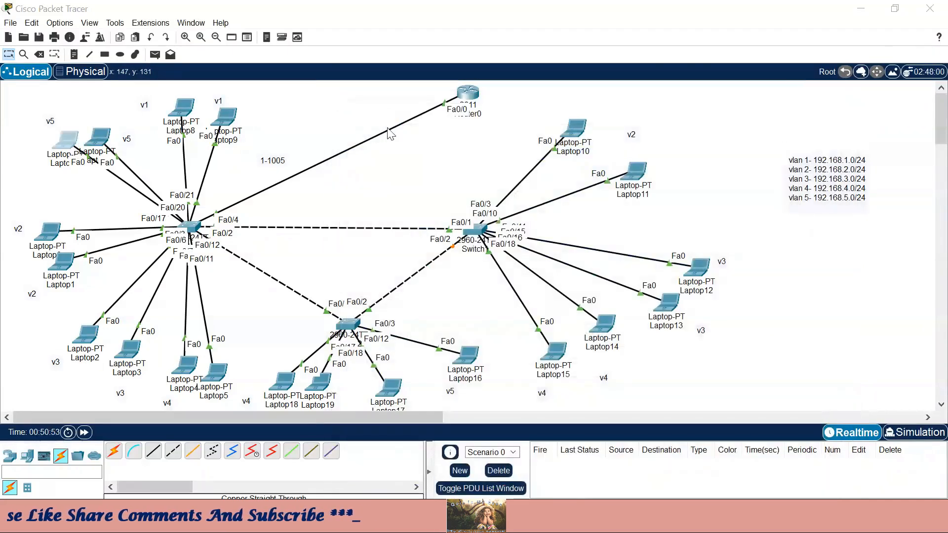
{"action": "left_click", "coordinate": [433, 35]}
{"action": "left_click", "coordinate": [384, 106]}
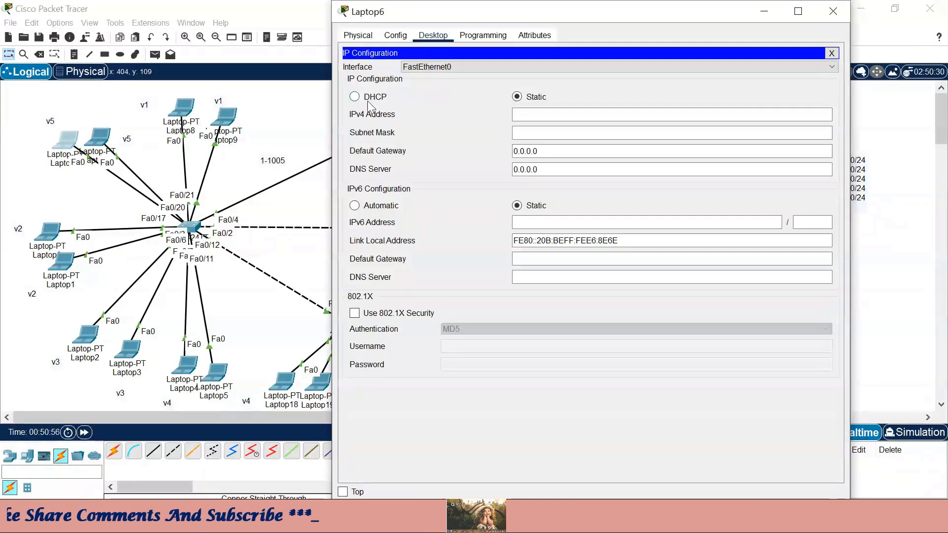
{"action": "left_click", "coordinate": [374, 98]}
{"action": "left_click", "coordinate": [833, 11]}
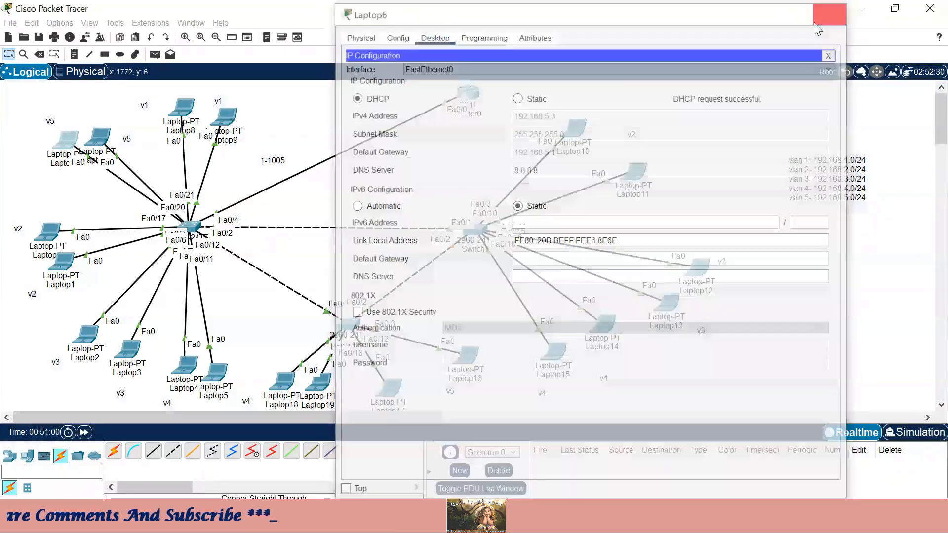
{"action": "left_click", "coordinate": [49, 230]}
{"action": "left_click", "coordinate": [433, 35]}
{"action": "left_click", "coordinate": [390, 79]}
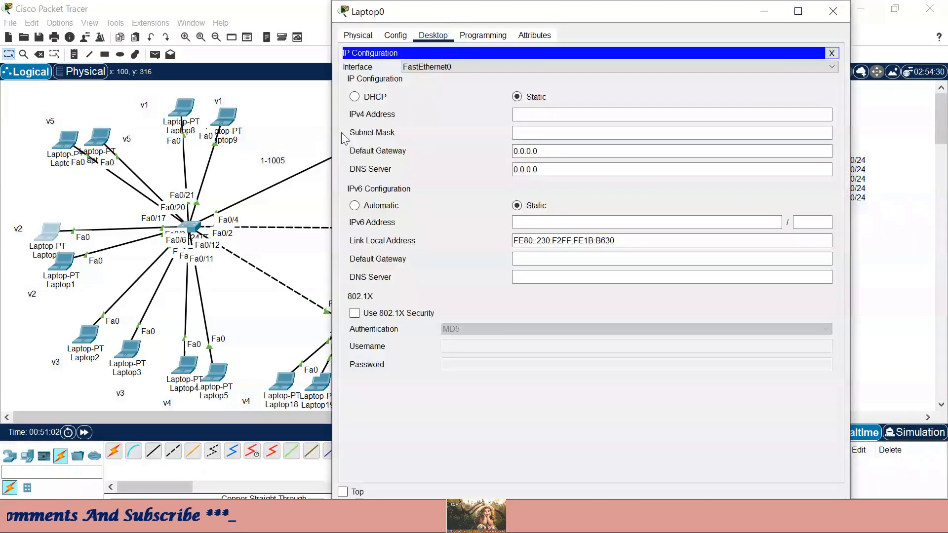
{"action": "left_click", "coordinate": [355, 96]}
{"action": "left_click", "coordinate": [837, 17]}
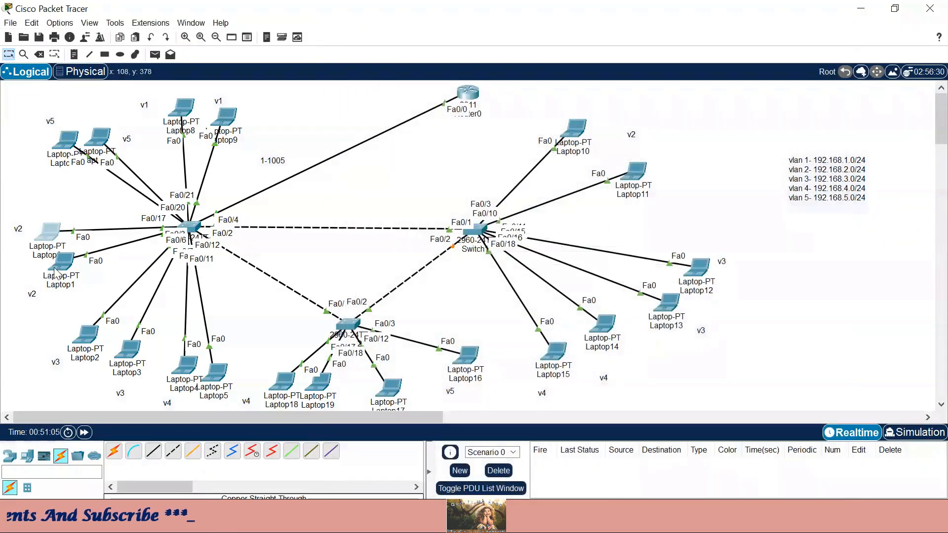
- Switch Laptop1 and Laptop2 to DHCP addressing
{"action": "left_click", "coordinate": [61, 261]}
{"action": "left_click", "coordinate": [433, 129]}
{"action": "left_click", "coordinate": [384, 183]}
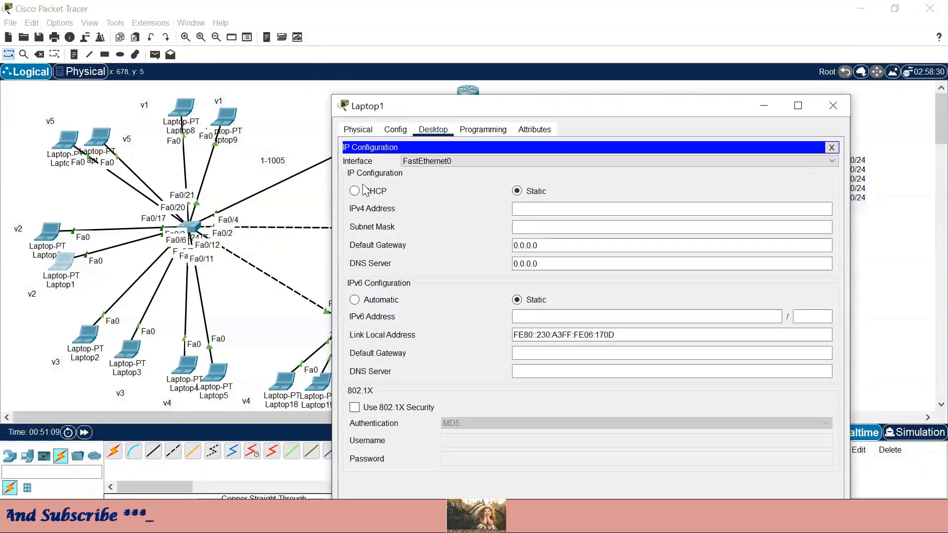
{"action": "left_click", "coordinate": [355, 190]}
{"action": "left_click", "coordinate": [833, 105]}
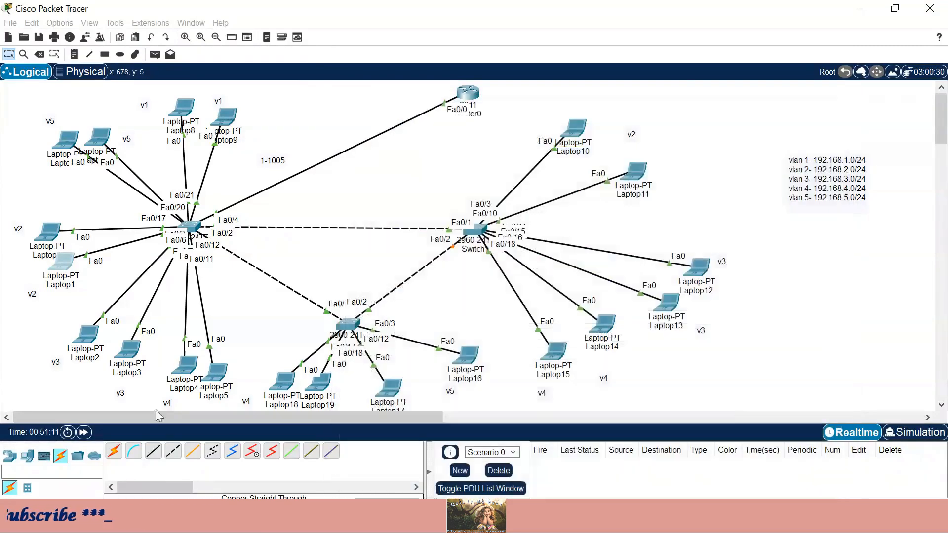
{"action": "left_click", "coordinate": [85, 334]}
{"action": "left_click", "coordinate": [433, 35]}
{"action": "left_click", "coordinate": [389, 79]}
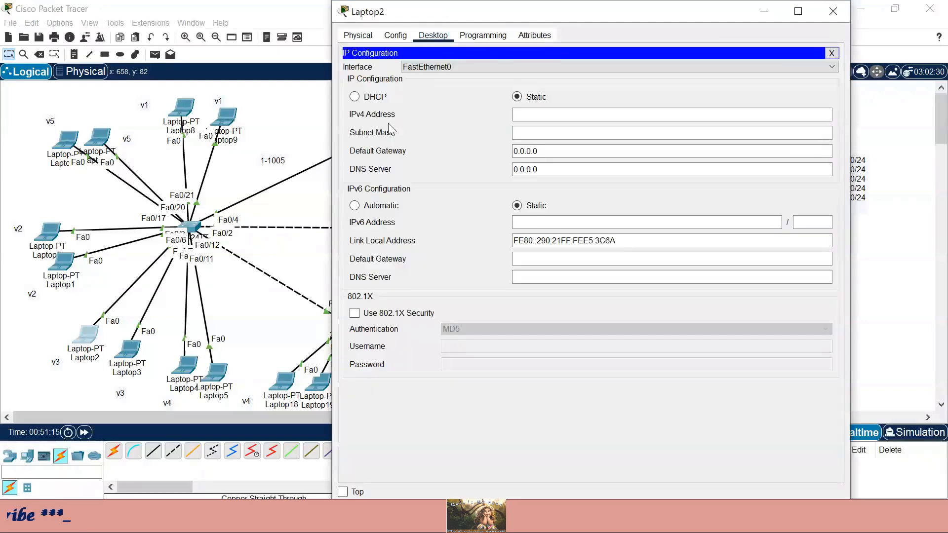
{"action": "left_click", "coordinate": [355, 97]}
{"action": "left_click", "coordinate": [833, 11]}
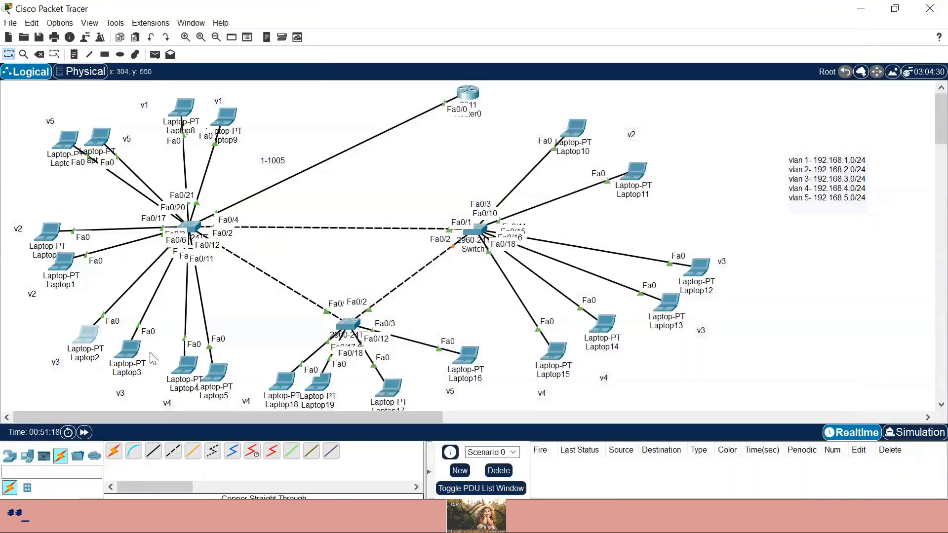
- Switch Laptop3, Laptop4 and Laptop5 to DHCP addressing
{"action": "left_click", "coordinate": [128, 350]}
{"action": "left_click", "coordinate": [433, 129]}
{"action": "left_click", "coordinate": [393, 169]}
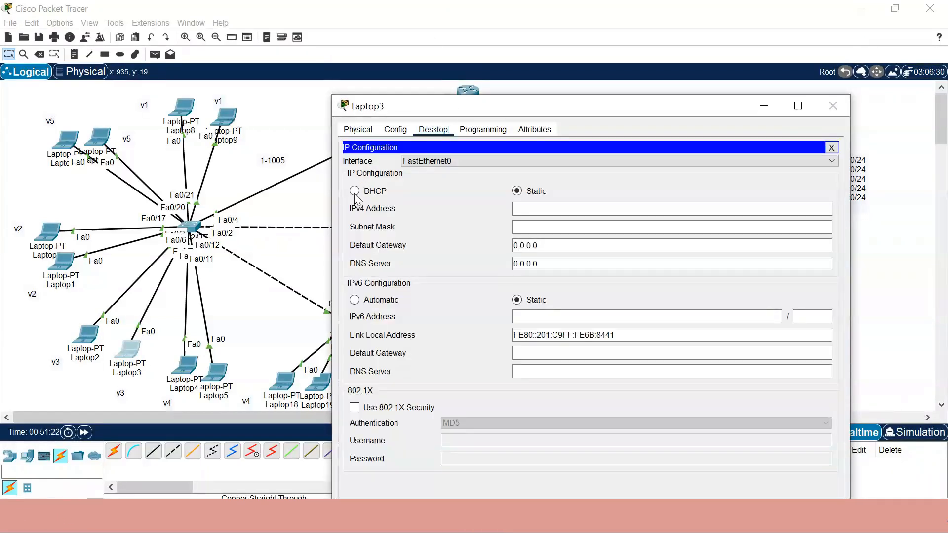
{"action": "left_click", "coordinate": [354, 191]}
{"action": "left_click", "coordinate": [833, 105]}
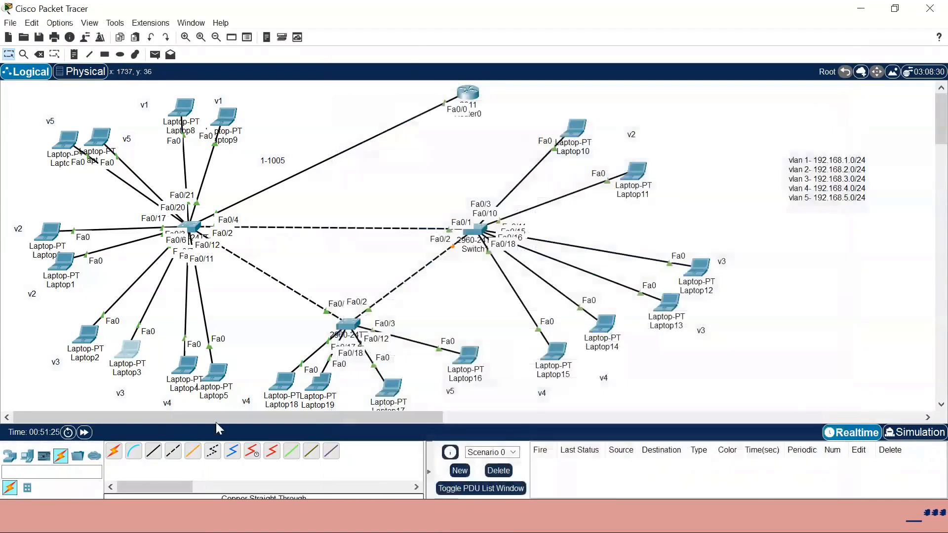
{"action": "left_click", "coordinate": [186, 366]}
{"action": "left_click", "coordinate": [413, 79]}
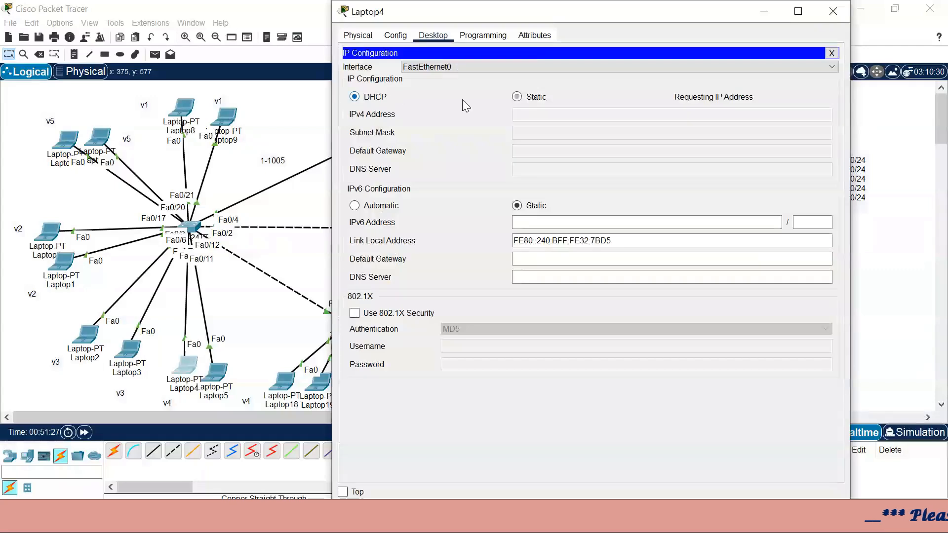
{"action": "left_click", "coordinate": [832, 11]}
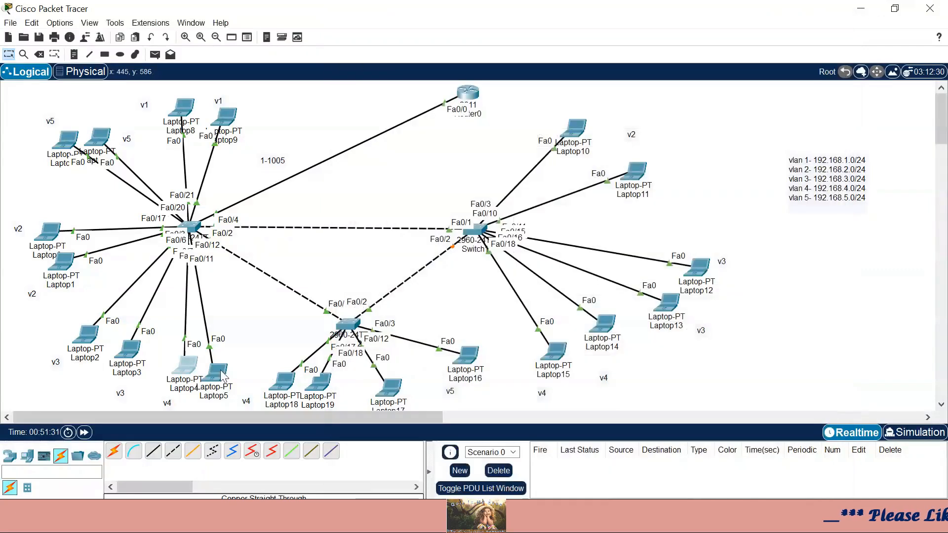
{"action": "left_click", "coordinate": [216, 371]}
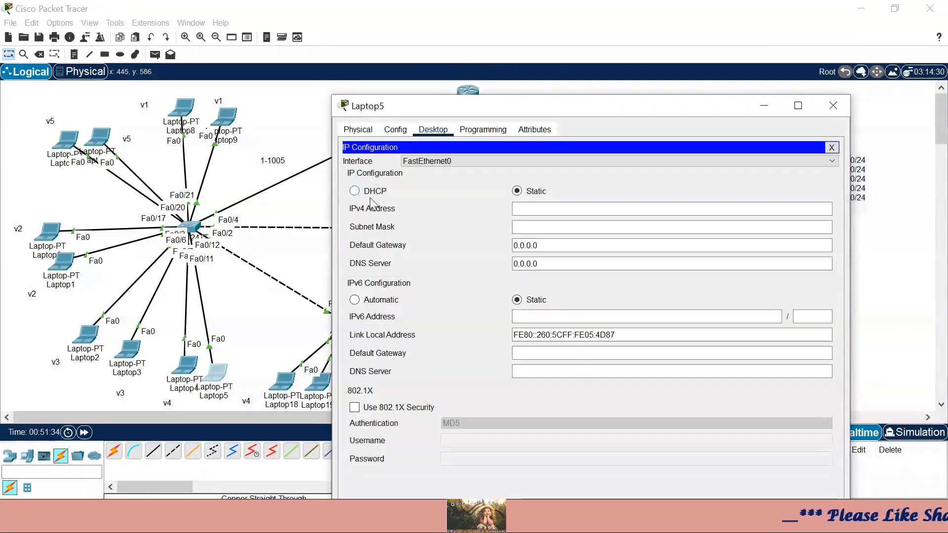
{"action": "left_click", "coordinate": [367, 192]}
{"action": "left_click", "coordinate": [833, 106]}
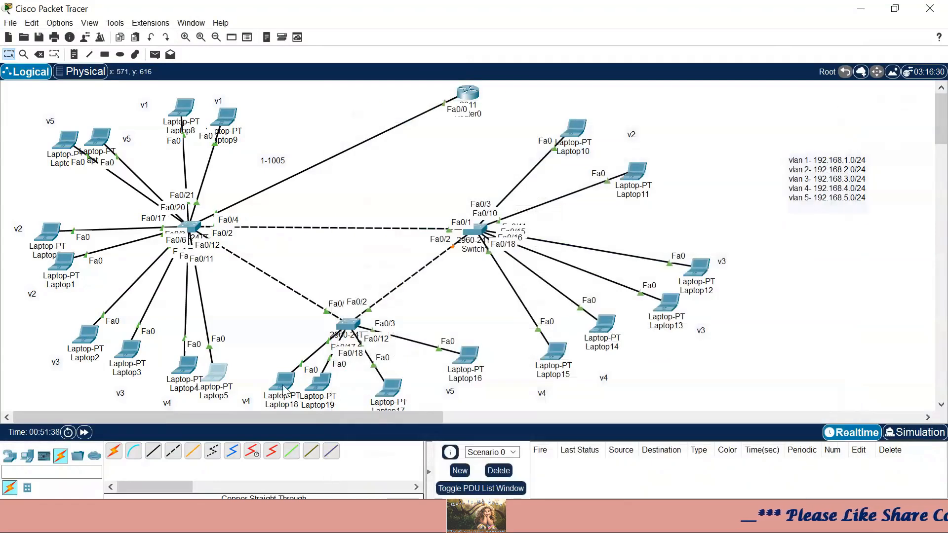
- Switch Laptop18 and Laptop19 to DHCP in their IP Configuration
{"action": "left_click", "coordinate": [283, 381]}
{"action": "left_click", "coordinate": [433, 130]}
{"action": "left_click", "coordinate": [399, 169]}
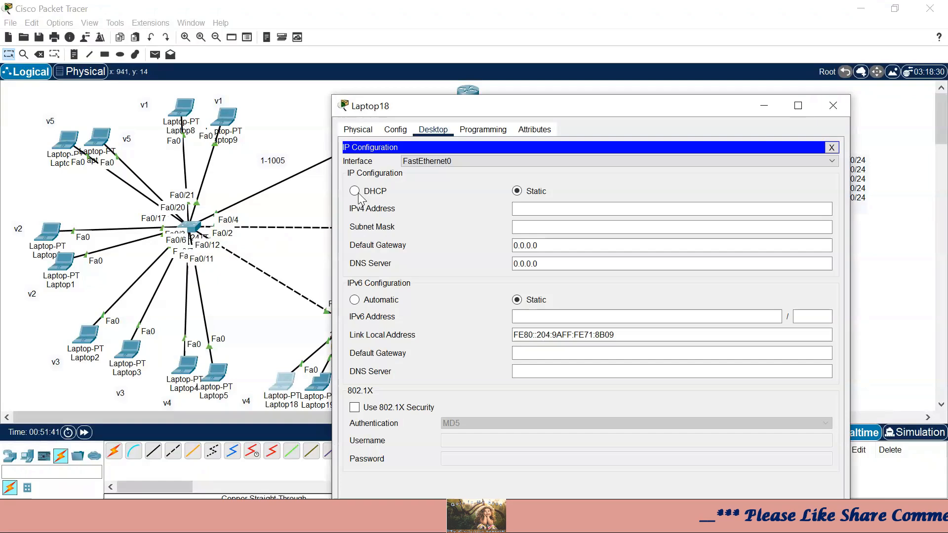
{"action": "left_click", "coordinate": [357, 191]}
{"action": "left_click", "coordinate": [831, 107]}
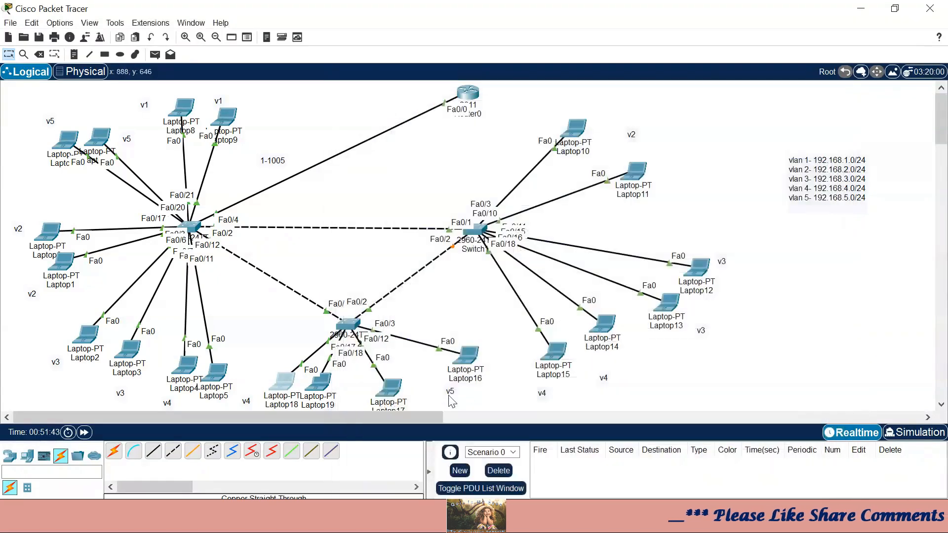
{"action": "left_click", "coordinate": [319, 381]}
{"action": "left_click", "coordinate": [433, 130]}
{"action": "left_click", "coordinate": [390, 170]}
{"action": "left_click", "coordinate": [355, 192]}
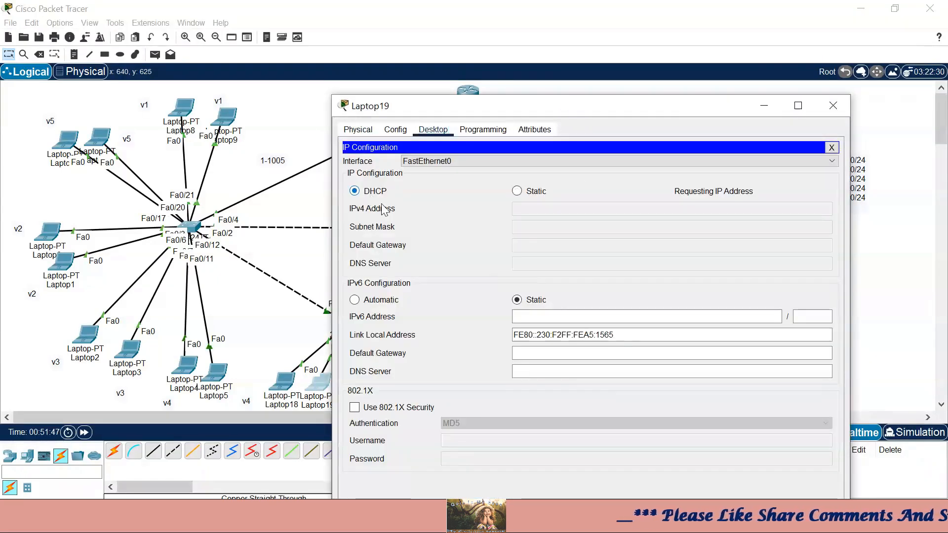
{"action": "left_click", "coordinate": [834, 106]}
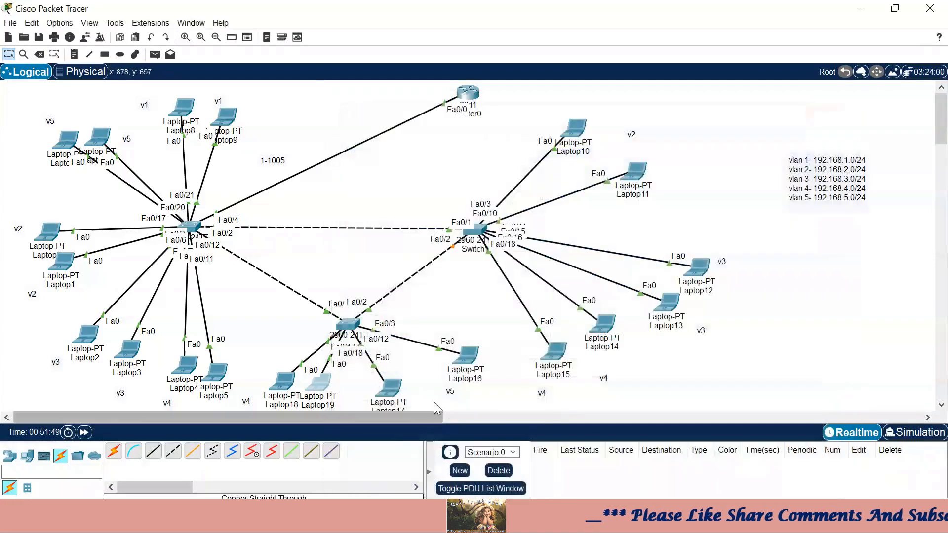
- Switch Laptop17 and Laptop16 to DHCP addressing
{"action": "left_click", "coordinate": [383, 386]}
{"action": "left_click", "coordinate": [433, 35]}
{"action": "left_click", "coordinate": [390, 76]}
{"action": "left_click", "coordinate": [375, 98]}
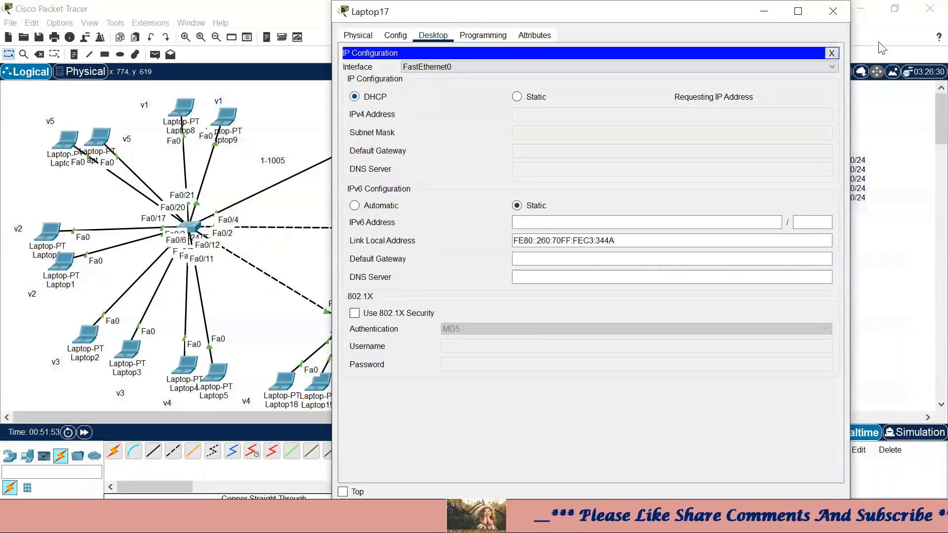
{"action": "left_click", "coordinate": [833, 11]}
{"action": "left_click", "coordinate": [453, 368]}
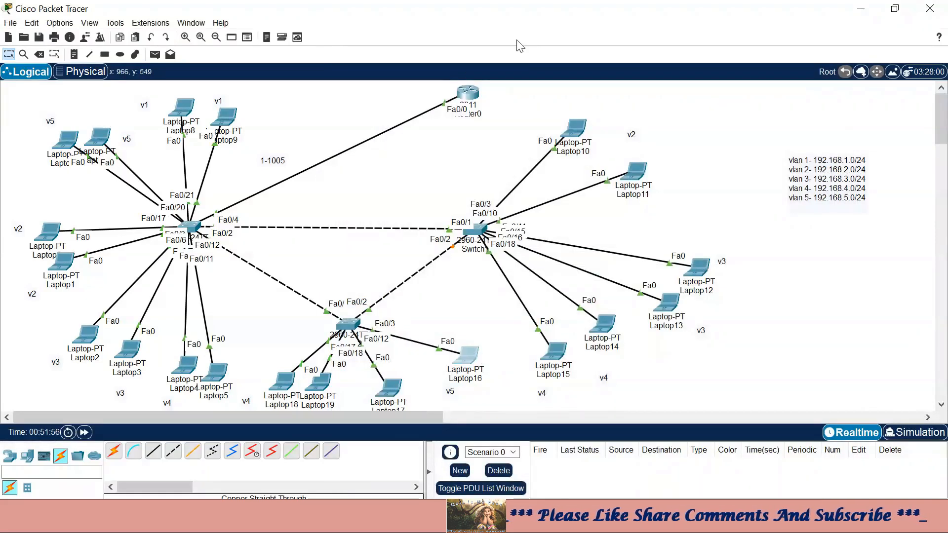
{"action": "left_click", "coordinate": [433, 35]}
{"action": "left_click", "coordinate": [390, 77]}
{"action": "left_click", "coordinate": [376, 99]}
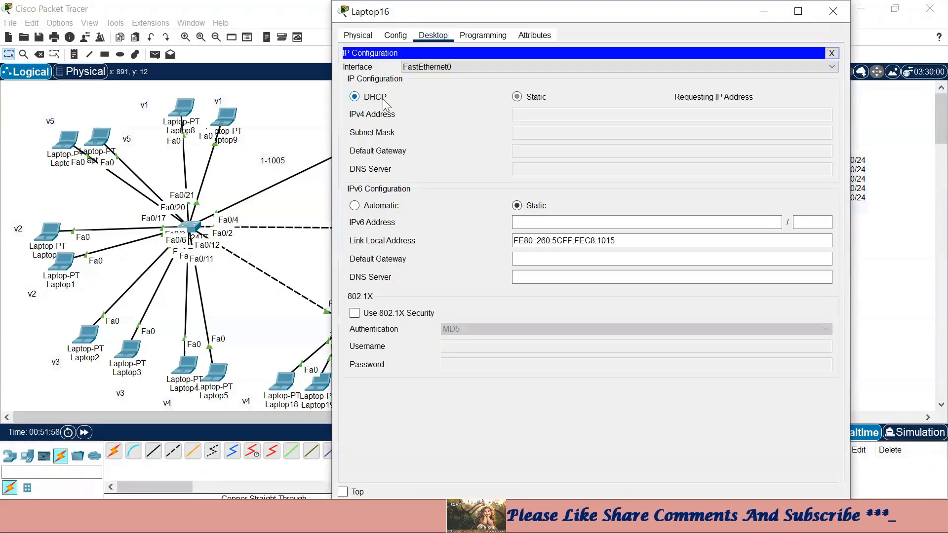
{"action": "left_click", "coordinate": [834, 11]}
- Switch Laptop10 and Laptop11 to DHCP, leasing 192.168.2.4 and 192.168.2.5
{"action": "left_click", "coordinate": [574, 127]}
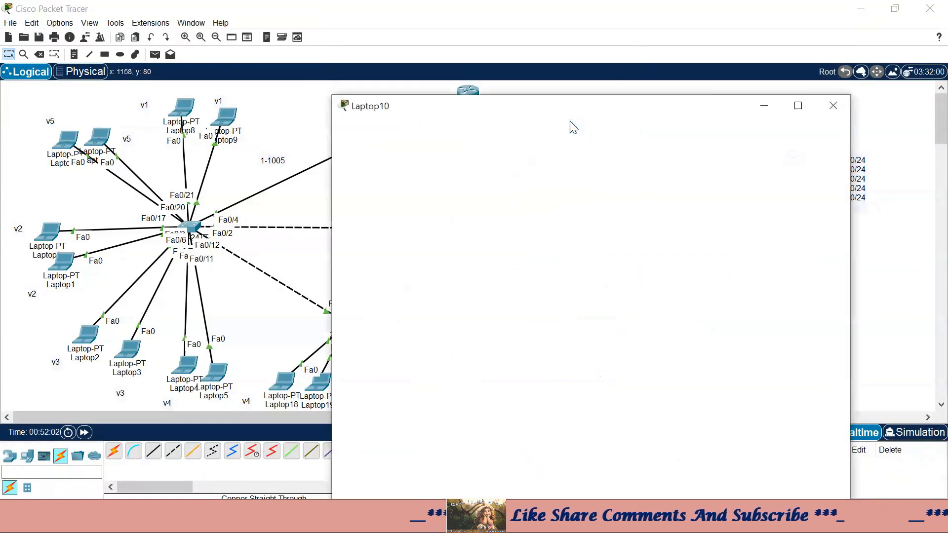
{"action": "left_click", "coordinate": [433, 35]}
{"action": "left_click", "coordinate": [389, 79]}
{"action": "left_click", "coordinate": [354, 97]}
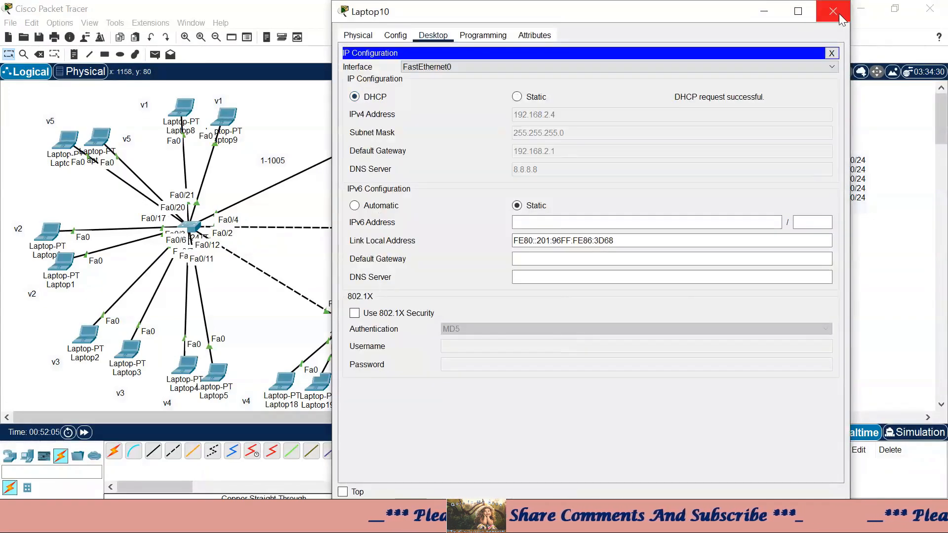
{"action": "left_click", "coordinate": [843, 14]}
{"action": "left_click", "coordinate": [632, 175]}
{"action": "left_click", "coordinate": [433, 35]}
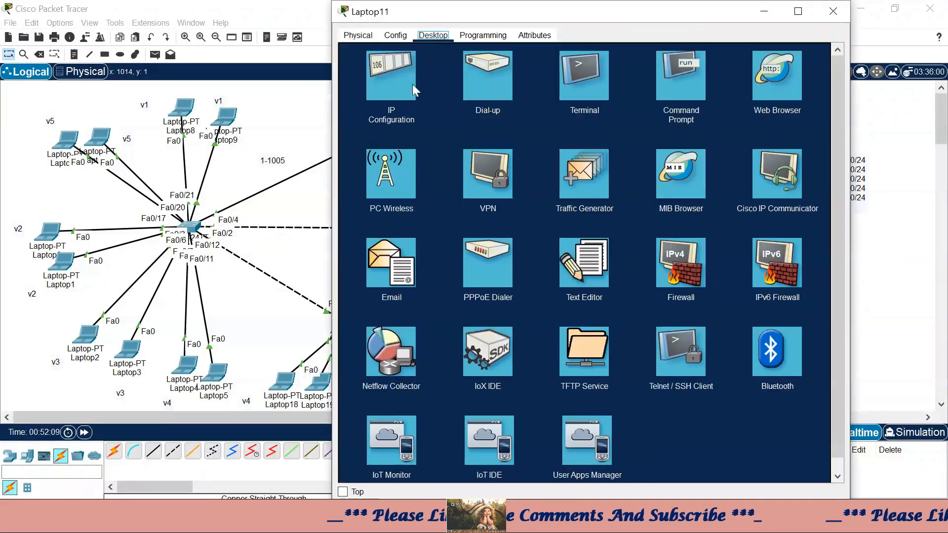
{"action": "left_click", "coordinate": [389, 78]}
{"action": "left_click", "coordinate": [354, 97]}
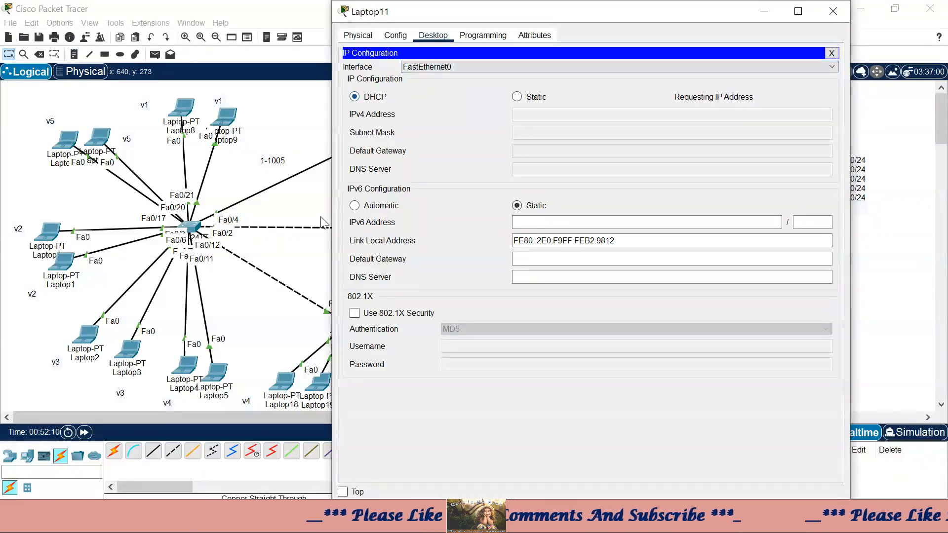
{"action": "left_click", "coordinate": [833, 10]}
- Switch Laptop12 and Laptop13 to DHCP addressing
{"action": "left_click", "coordinate": [698, 267]}
{"action": "left_click", "coordinate": [433, 35]}
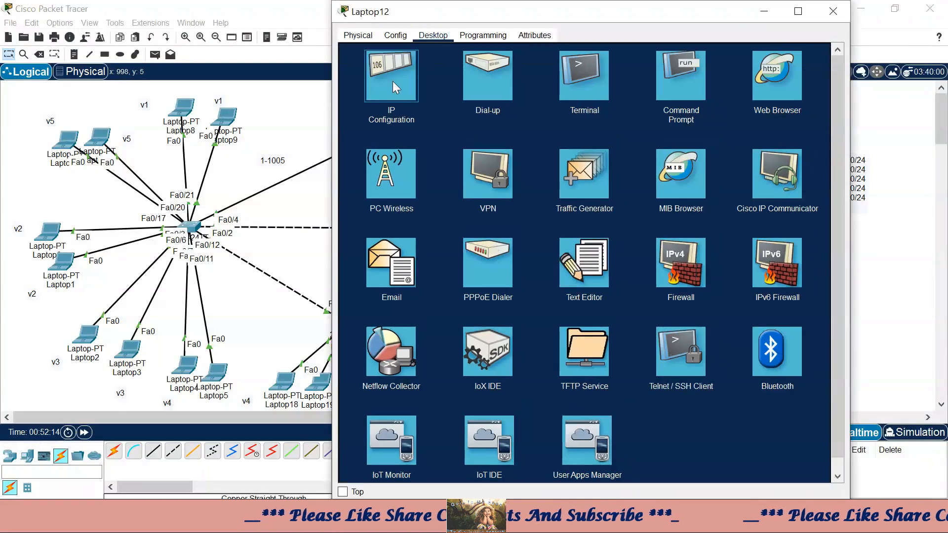
{"action": "left_click", "coordinate": [389, 78]}
{"action": "left_click", "coordinate": [355, 97]}
{"action": "left_click", "coordinate": [833, 11]}
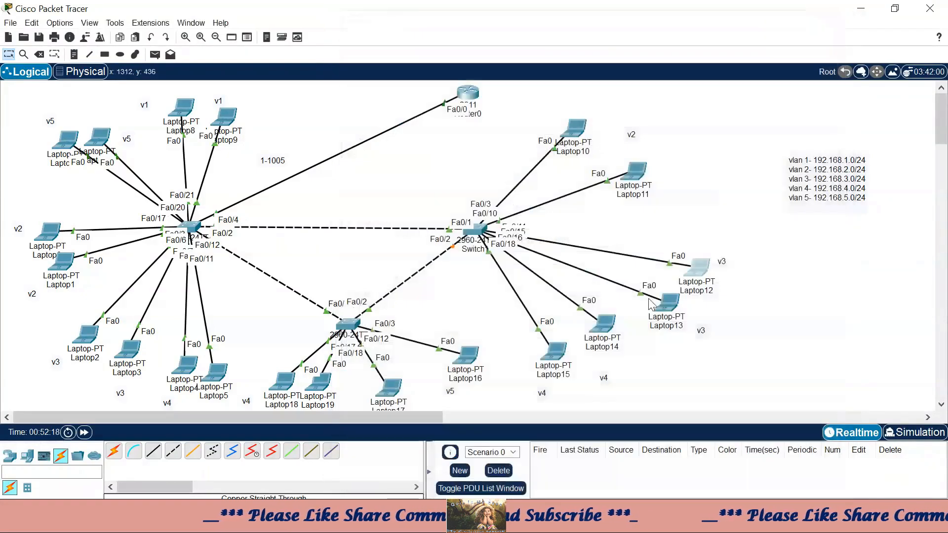
{"action": "left_click", "coordinate": [677, 308]}
{"action": "left_click", "coordinate": [433, 35]}
{"action": "left_click", "coordinate": [395, 59]}
{"action": "left_click", "coordinate": [355, 97]}
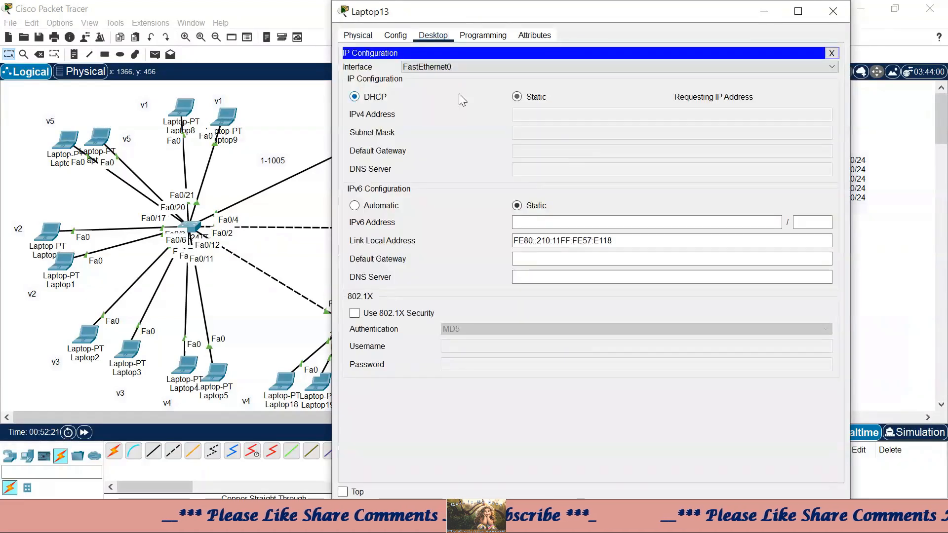
{"action": "left_click", "coordinate": [832, 11]}
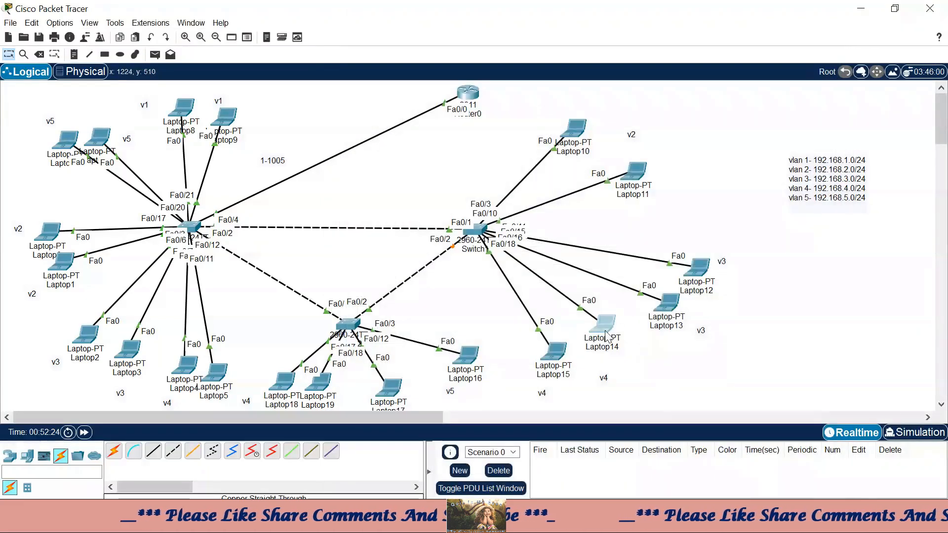
- Switch Laptop14 and Laptop15 to DHCP addressing
{"action": "left_click", "coordinate": [603, 323]}
{"action": "left_click", "coordinate": [433, 35]}
{"action": "left_click", "coordinate": [389, 78]}
{"action": "left_click", "coordinate": [354, 97]}
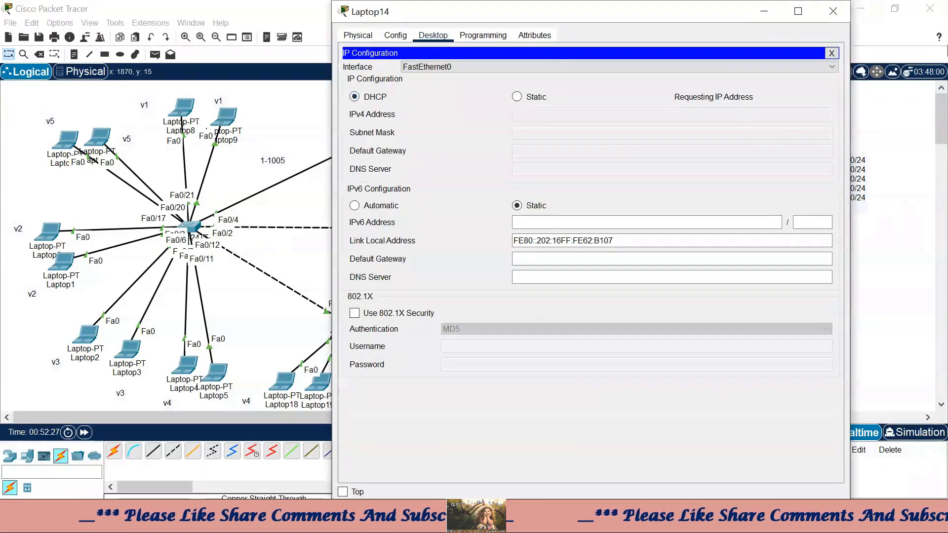
{"action": "left_click", "coordinate": [831, 14]}
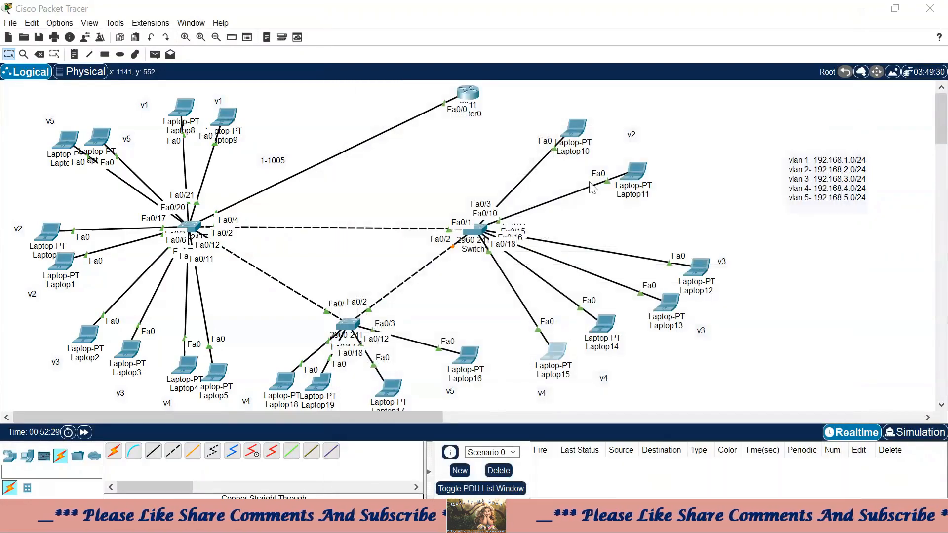
{"action": "left_click", "coordinate": [557, 351]}
{"action": "left_click", "coordinate": [433, 35]}
{"action": "left_click", "coordinate": [387, 74]}
{"action": "left_click", "coordinate": [367, 98]}
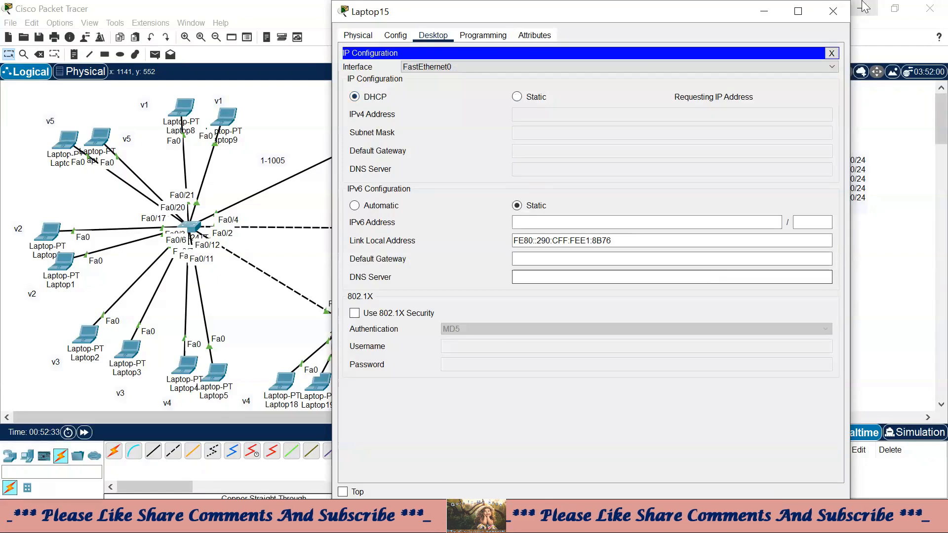
{"action": "left_click", "coordinate": [833, 11]}
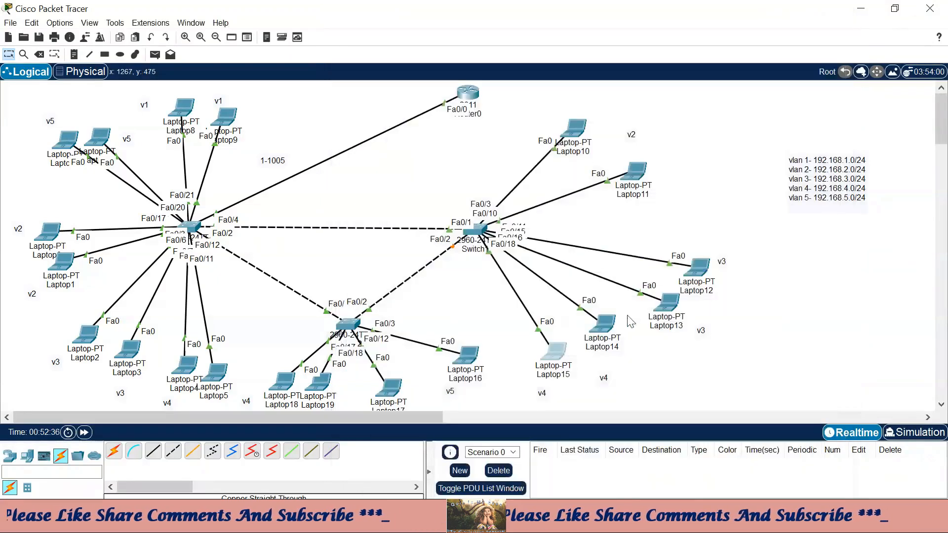
- Select the two top-left laptops on the canvas, then reopen Laptop11
{"action": "scroll", "coordinate": [564, 354], "scroll_direction": "down", "scroll_amount": 3}
{"action": "scroll", "coordinate": [778, 263], "scroll_direction": "up", "scroll_amount": 3}
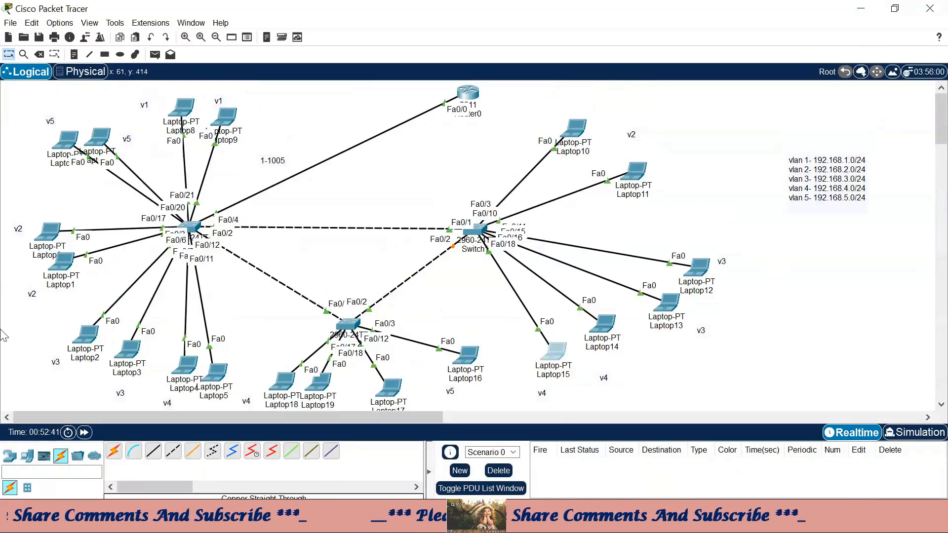
{"action": "left_click", "coordinate": [48, 121]}
{"action": "left_click_drag", "start_coordinate": [74, 142], "coordinate": [110, 163]}
{"action": "left_click", "coordinate": [643, 168]}
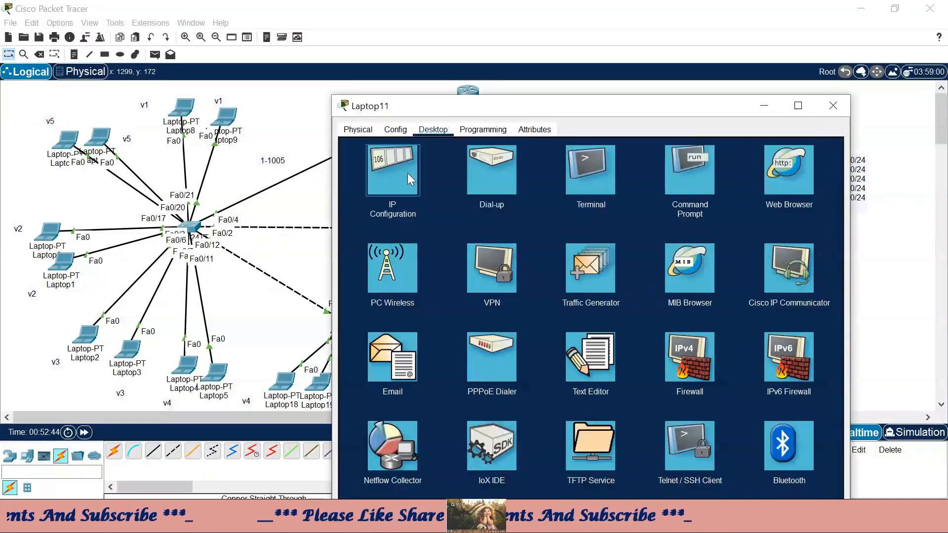
- Check the DHCP addresses leased to Laptop11 and Laptop7
{"action": "left_click", "coordinate": [407, 173]}
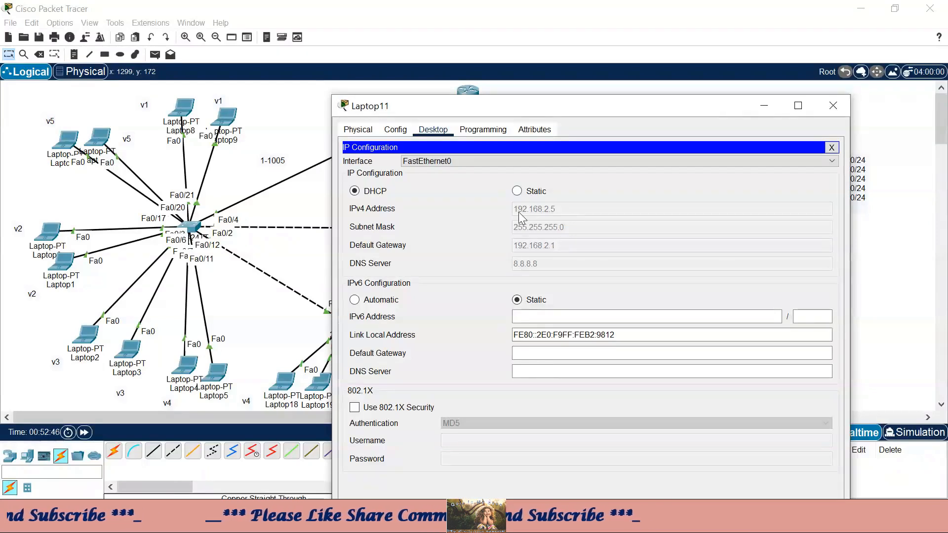
{"action": "left_click", "coordinate": [832, 106]}
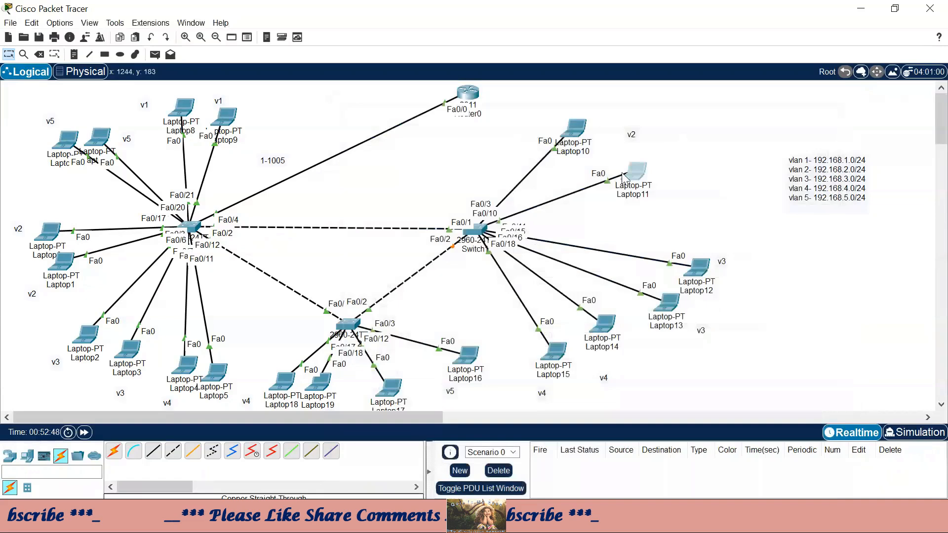
{"action": "left_click", "coordinate": [99, 137]}
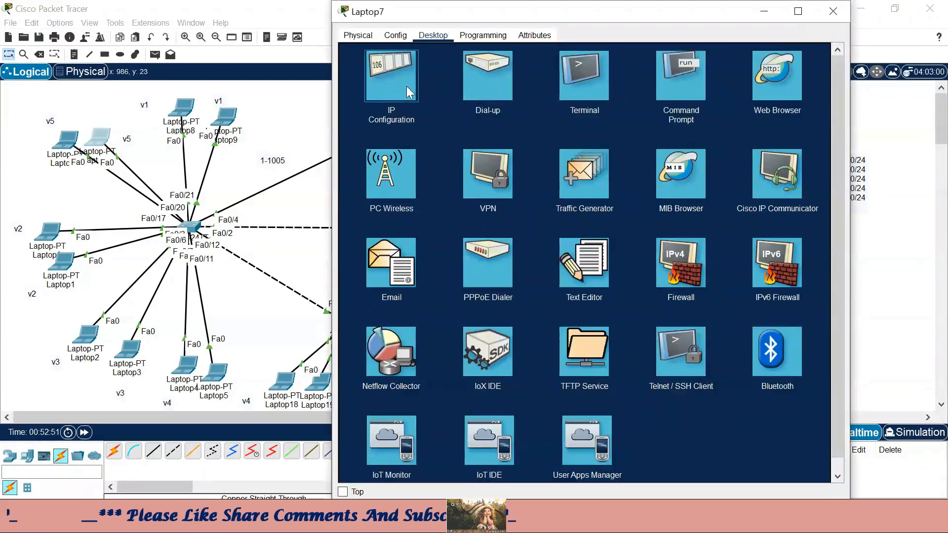
{"action": "left_click", "coordinate": [406, 85]}
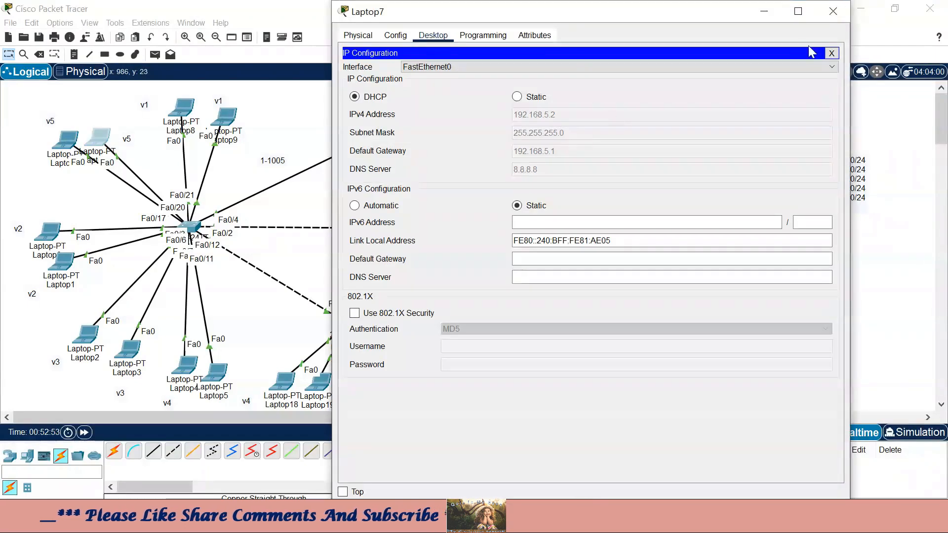
{"action": "left_click", "coordinate": [831, 53]}
- Ping 192.168.2.5 from Laptop7 and highlight the target's .2 subnet in the output
{"action": "left_click", "coordinate": [684, 97]}
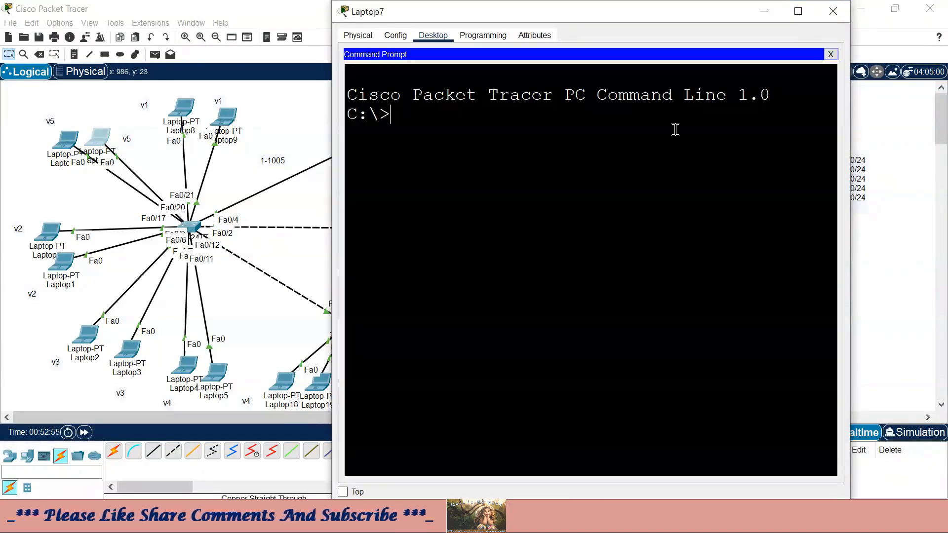
{"action": "type", "text": "ping "}
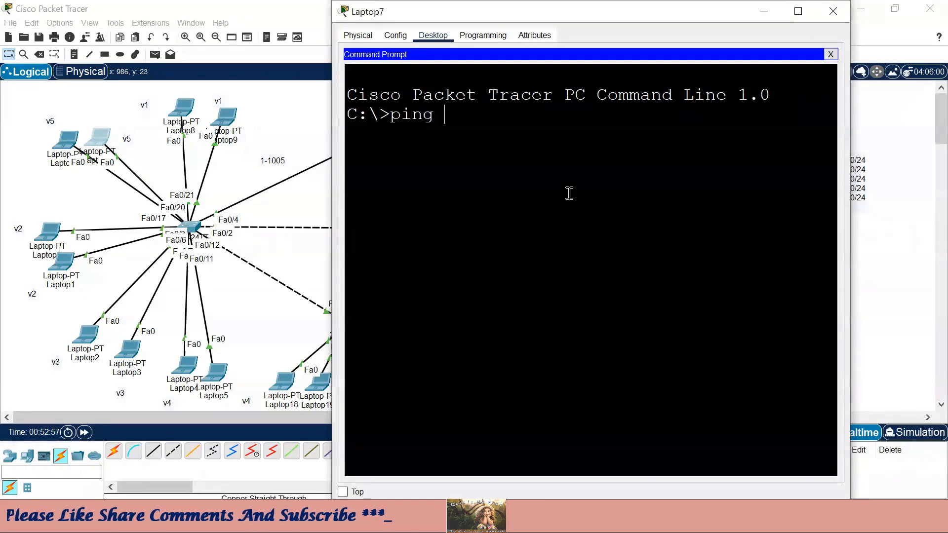
{"action": "type", "text": "192.16"}
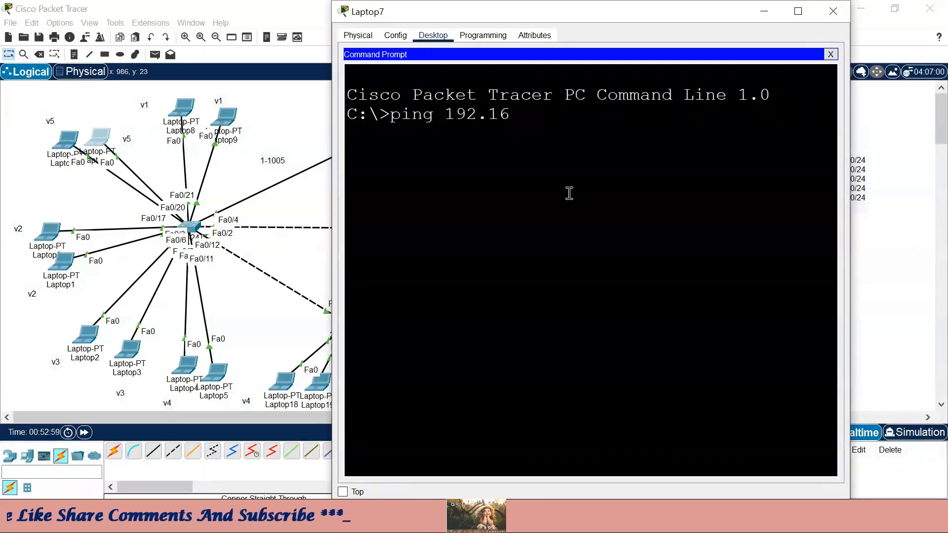
{"action": "type", "text": "8.2.5"}
{"action": "key", "text": "Return"}
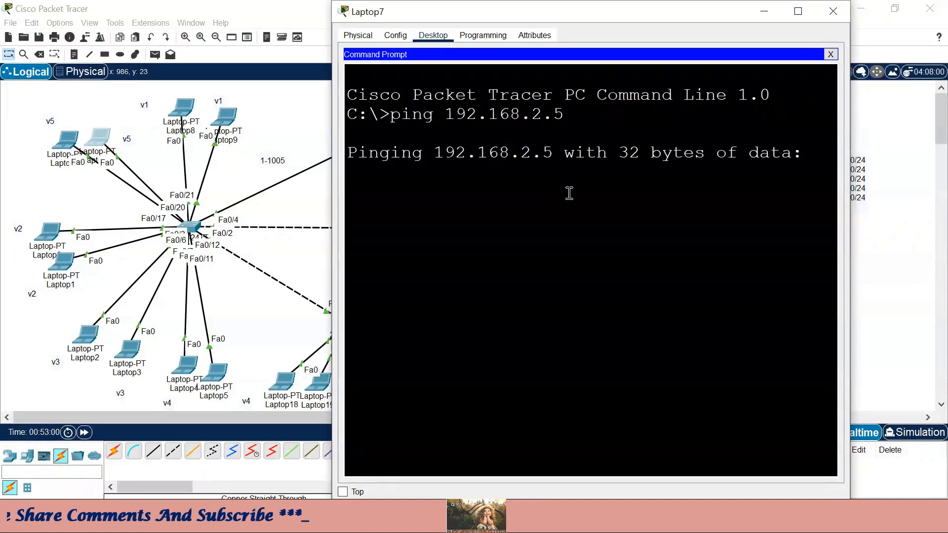
{"action": "left_click", "coordinate": [798, 11]}
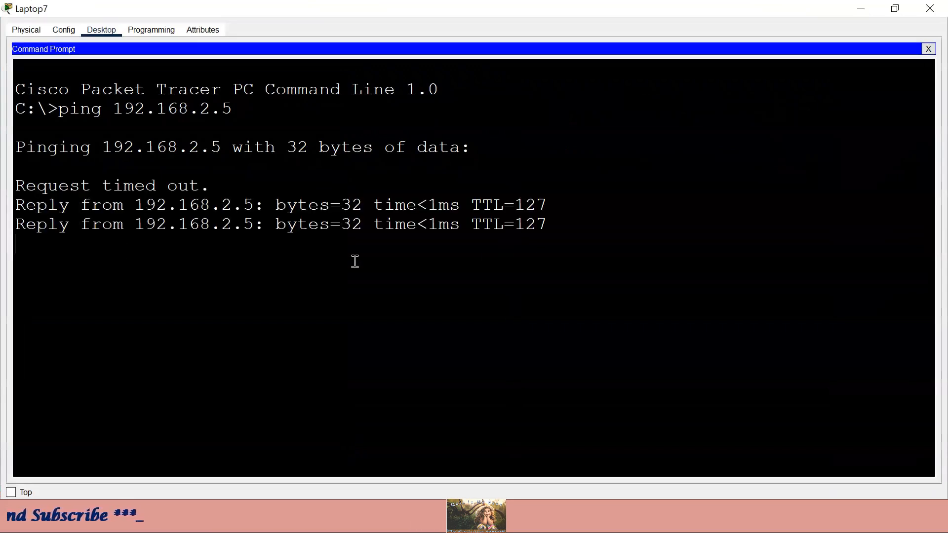
{"action": "left_click_drag", "start_coordinate": [252, 108], "coordinate": [127, 108]}
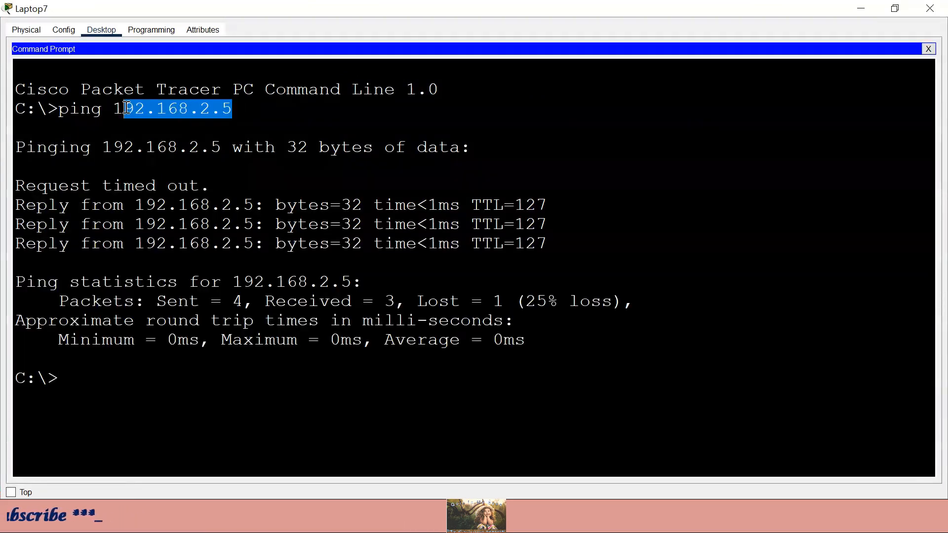
{"action": "left_click", "coordinate": [222, 109]}
{"action": "left_click_drag", "start_coordinate": [193, 110], "coordinate": [213, 110]}
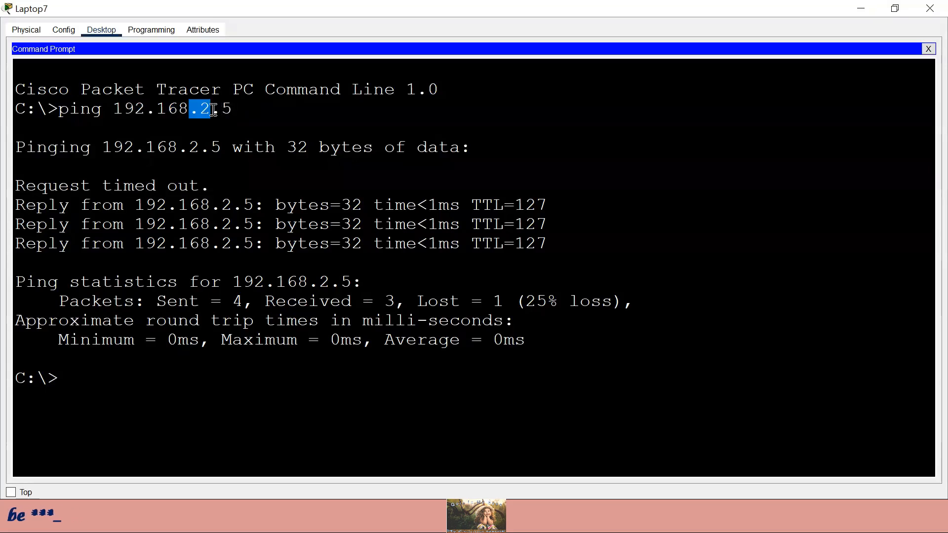
- Recheck Laptop7's DHCP address 192.168.5.2, then close its window
{"action": "left_click", "coordinate": [928, 49]}
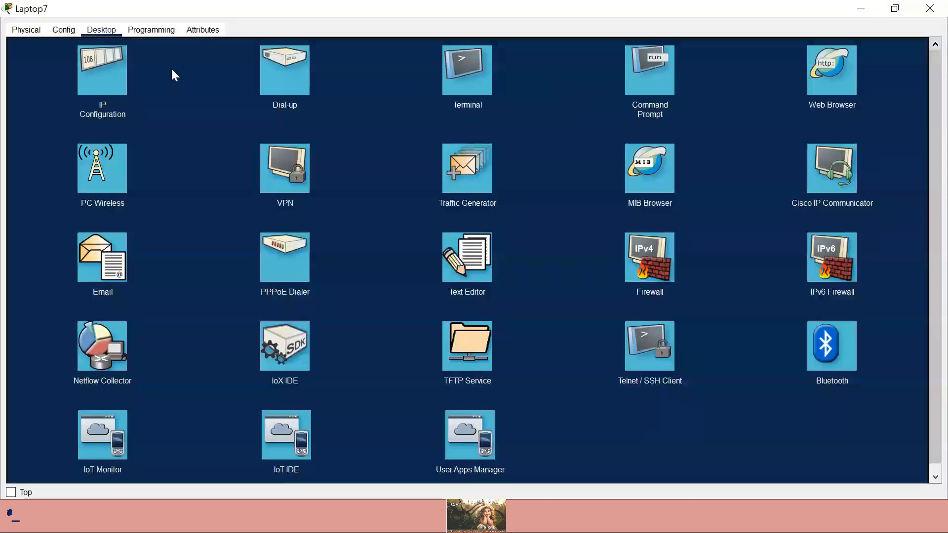
{"action": "left_click", "coordinate": [105, 78]}
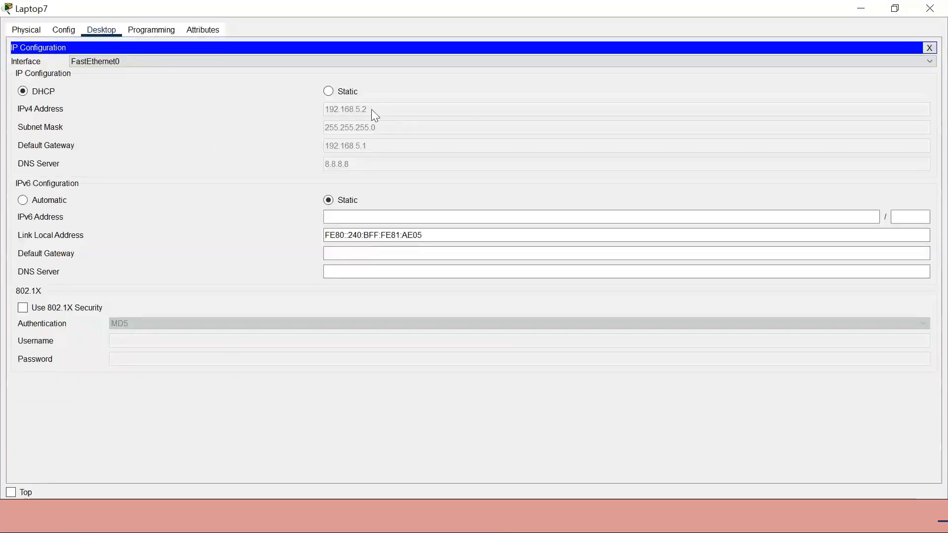
{"action": "left_click", "coordinate": [928, 47]}
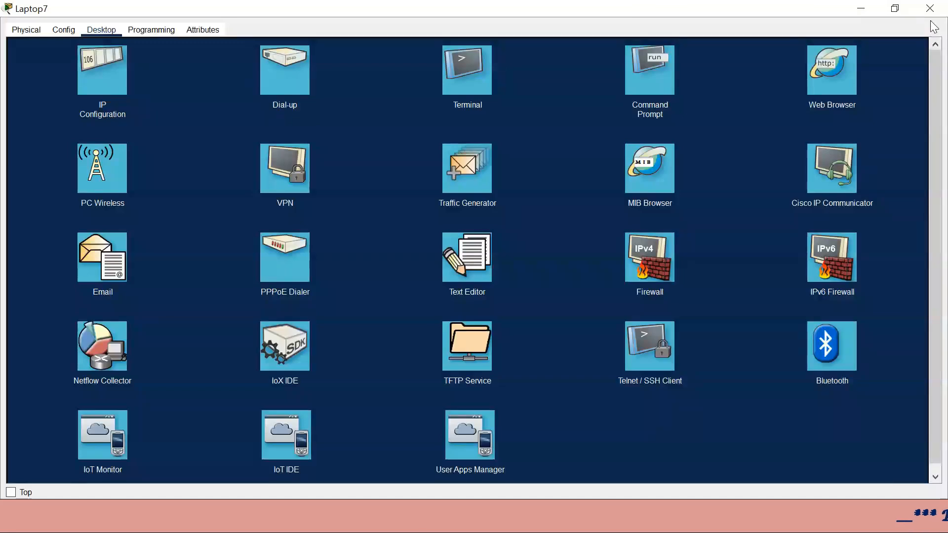
{"action": "left_click", "coordinate": [930, 8]}
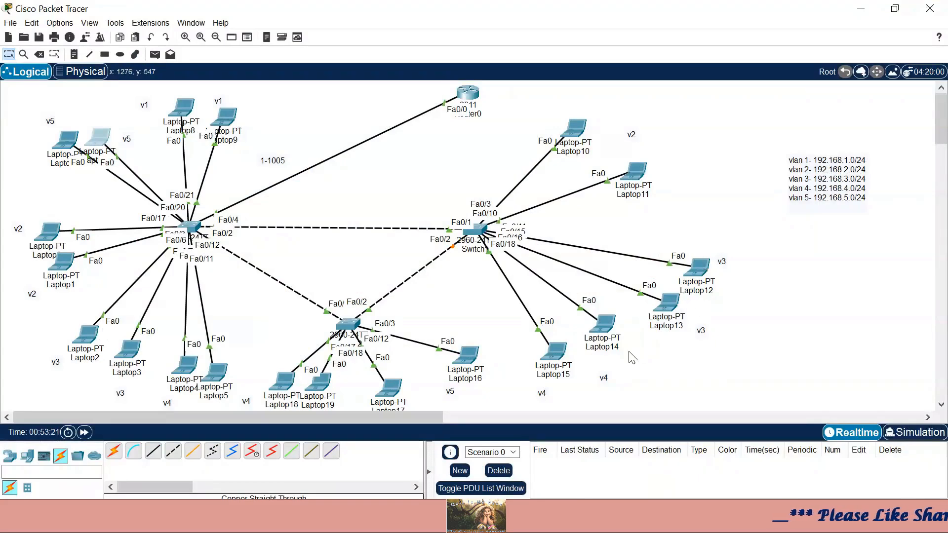
- Check Laptop2's DHCP address 192.168.3.2 and ping 192.168.4.2 from it
{"action": "left_click", "coordinate": [85, 335]}
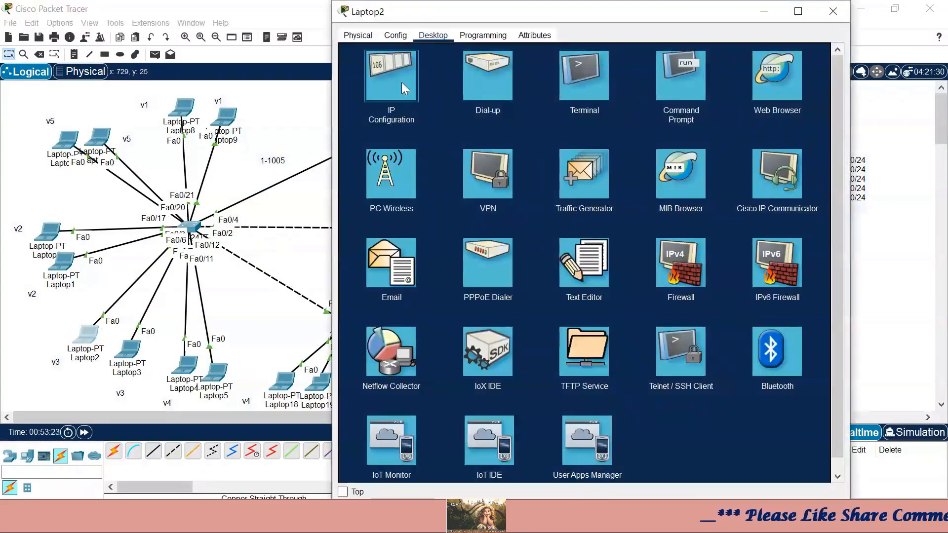
{"action": "left_click", "coordinate": [402, 82]}
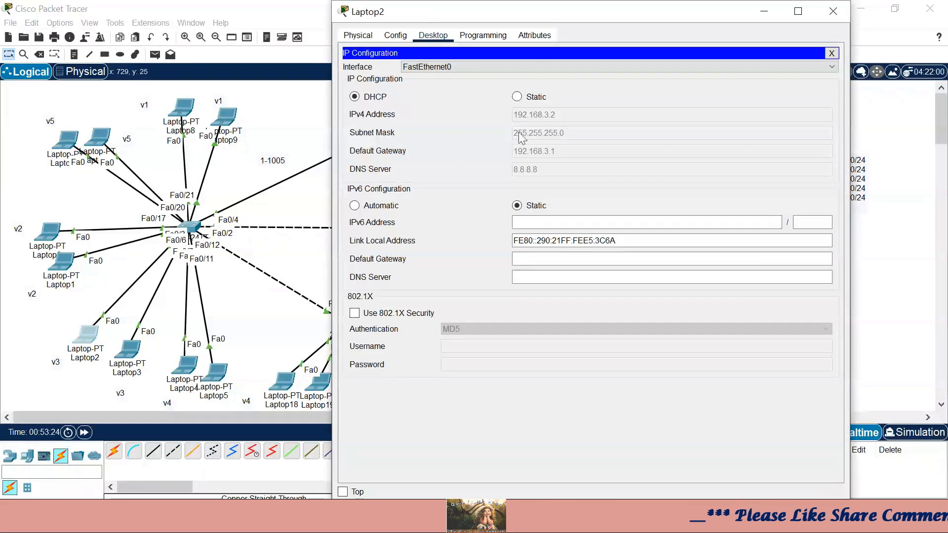
{"action": "left_click", "coordinate": [831, 53]}
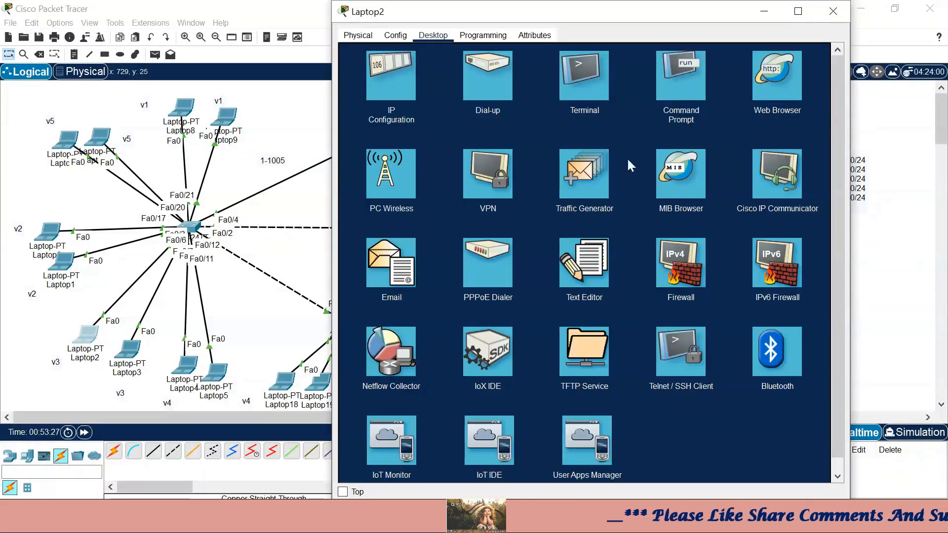
{"action": "left_click", "coordinate": [696, 92]}
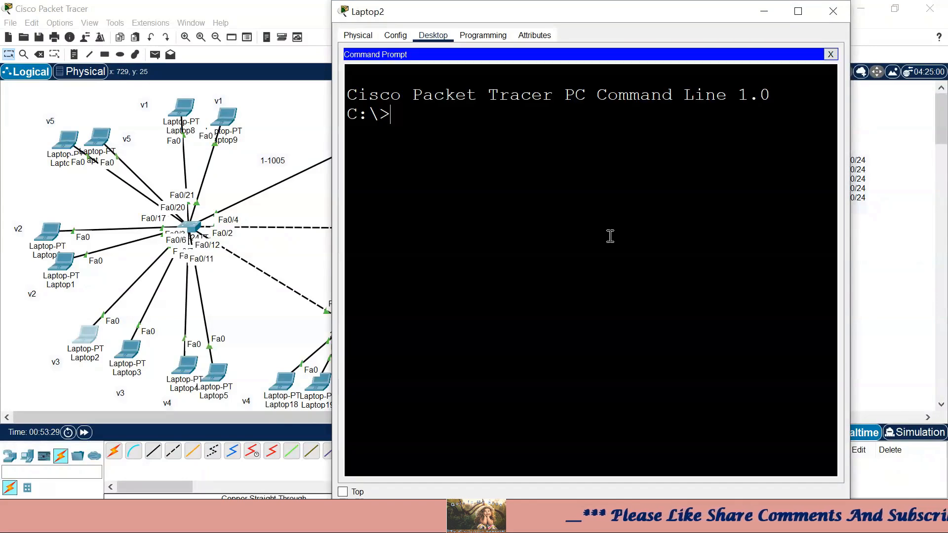
{"action": "type", "text": "ping 192"}
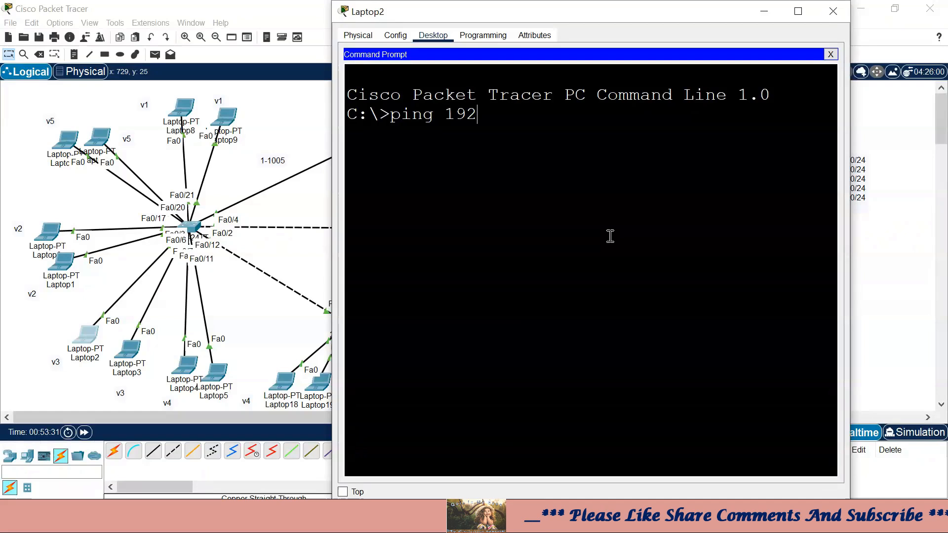
{"action": "type", "text": ".168.4."}
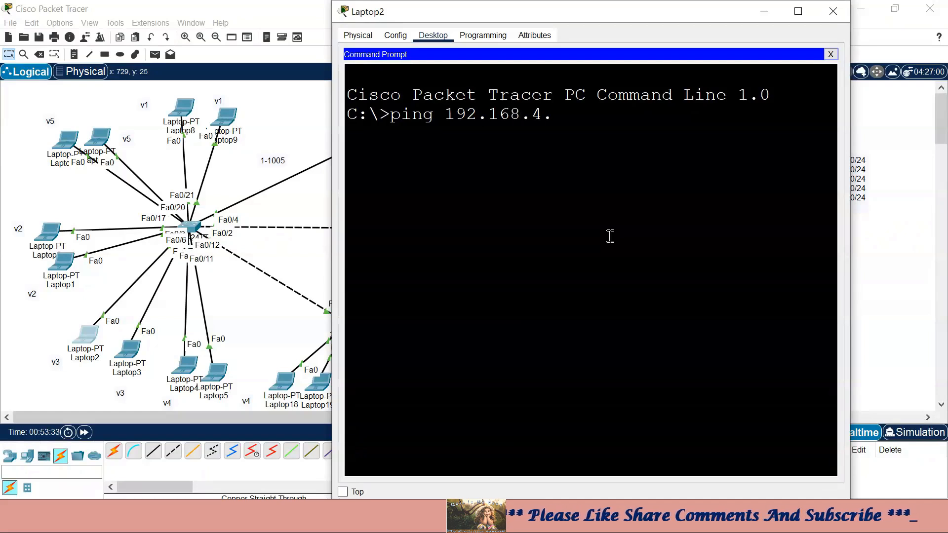
{"action": "type", "text": "2"}
{"action": "key", "text": "Return"}
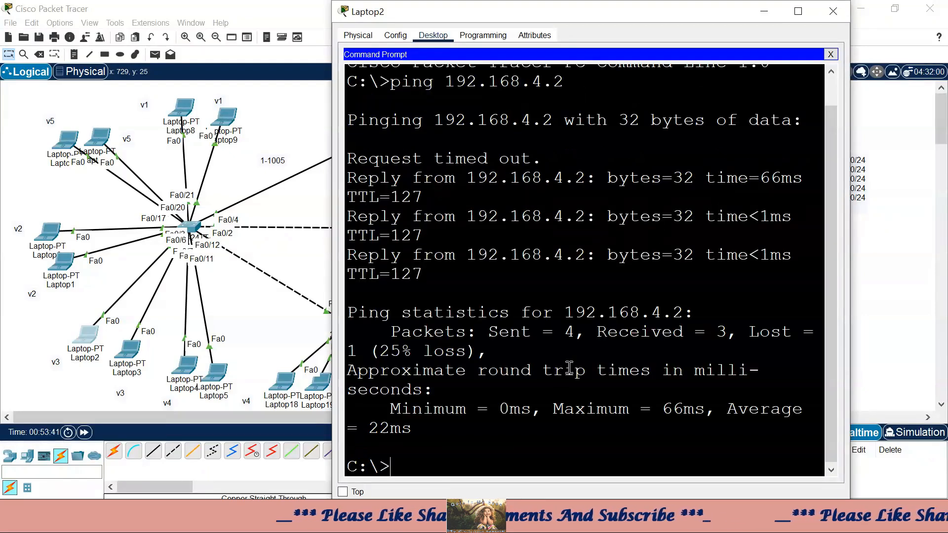
- Ping 192.168.5.2, then 192.168.4.2 again, both with 4 of 4 replies
{"action": "key", "text": "Up"}
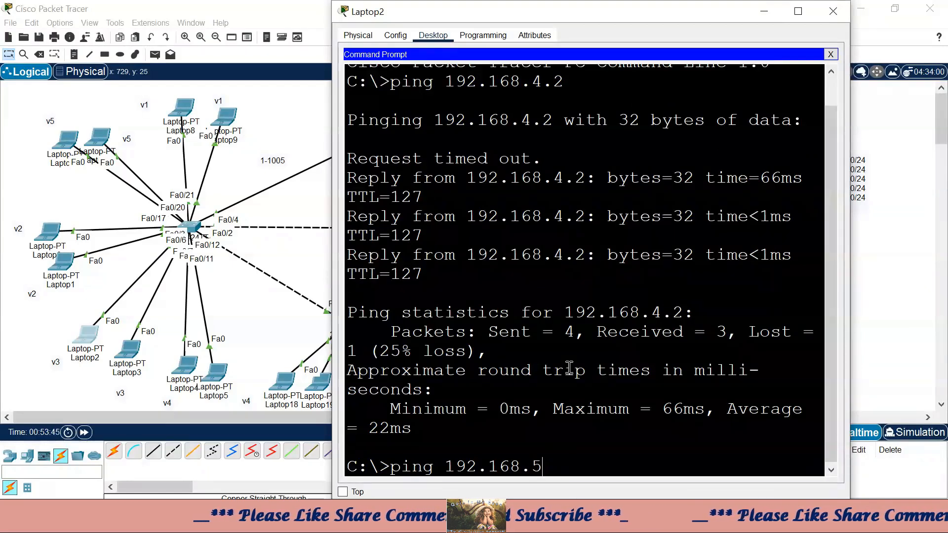
{"action": "key", "text": "Return"}
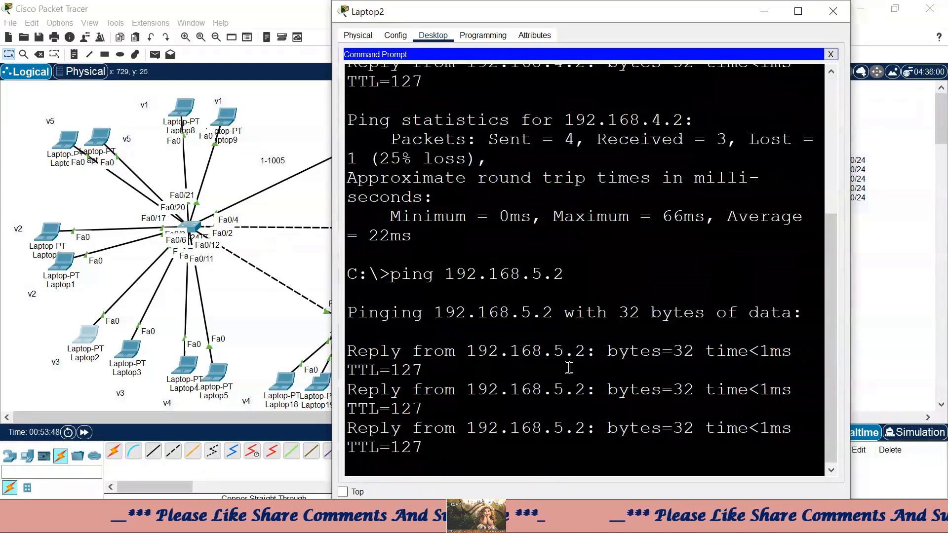
{"action": "key", "text": "Up"}
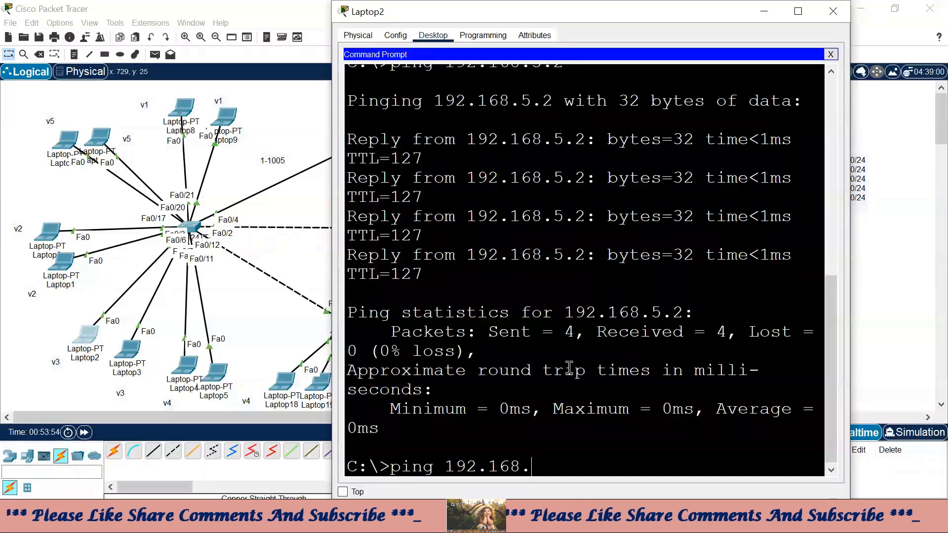
{"action": "type", "text": "4.2"}
{"action": "key", "text": "Return"}
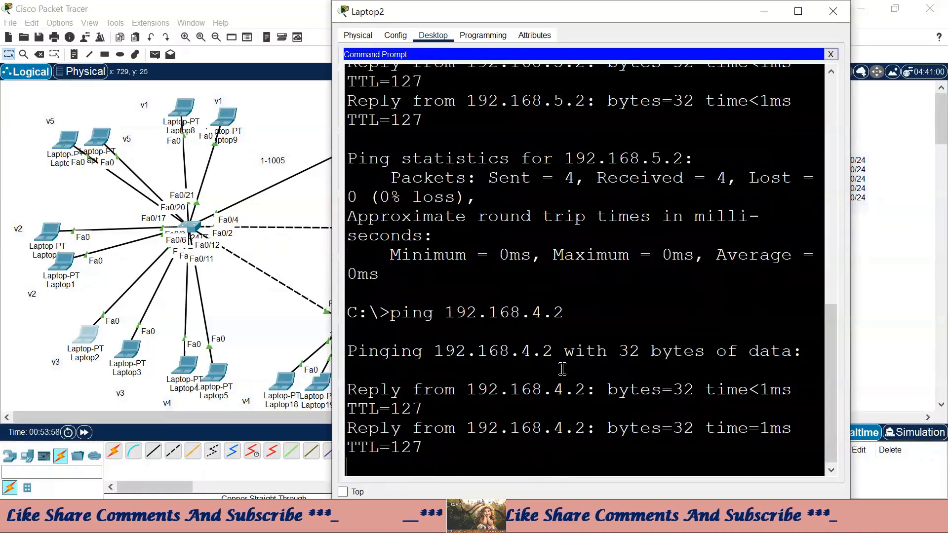
{"action": "left_click", "coordinate": [847, 12]}
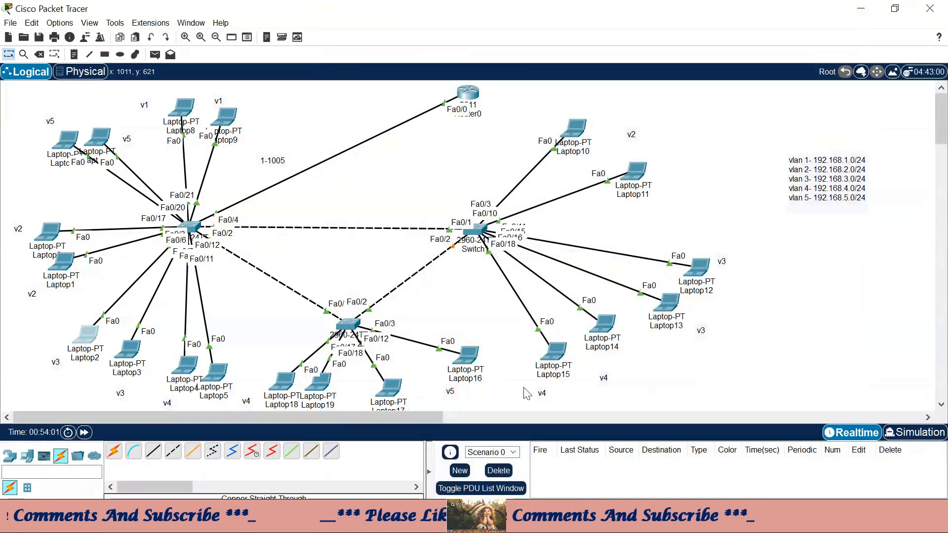
- Confirm Laptop18's DHCP lease of 192.168.1.4 and bring up its command prompt
{"action": "scroll", "coordinate": [384, 385], "scroll_direction": "down", "scroll_amount": 1}
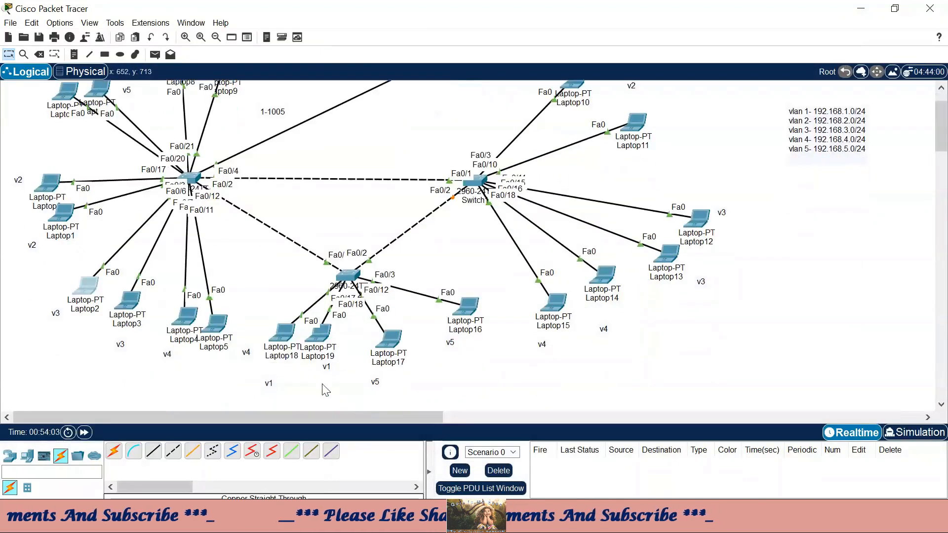
{"action": "left_click", "coordinate": [288, 340]}
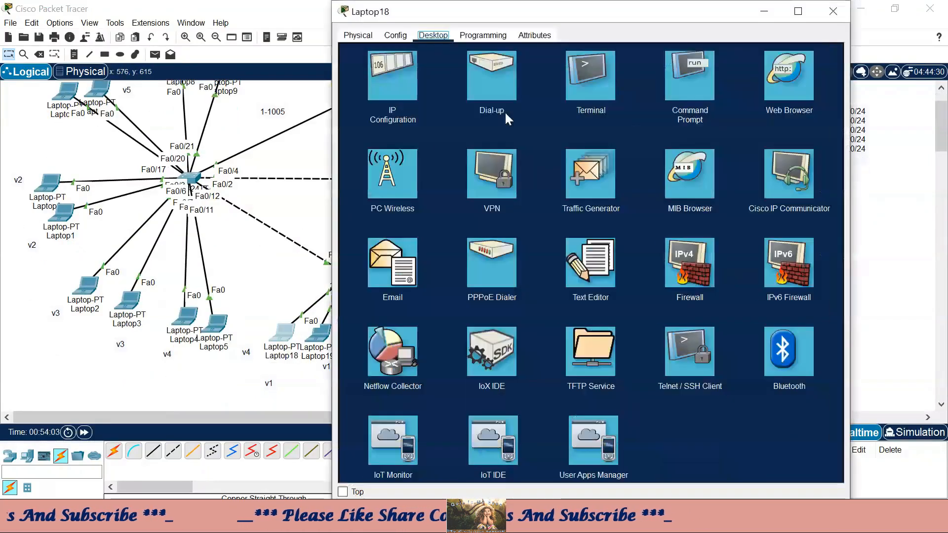
{"action": "left_click", "coordinate": [380, 92]}
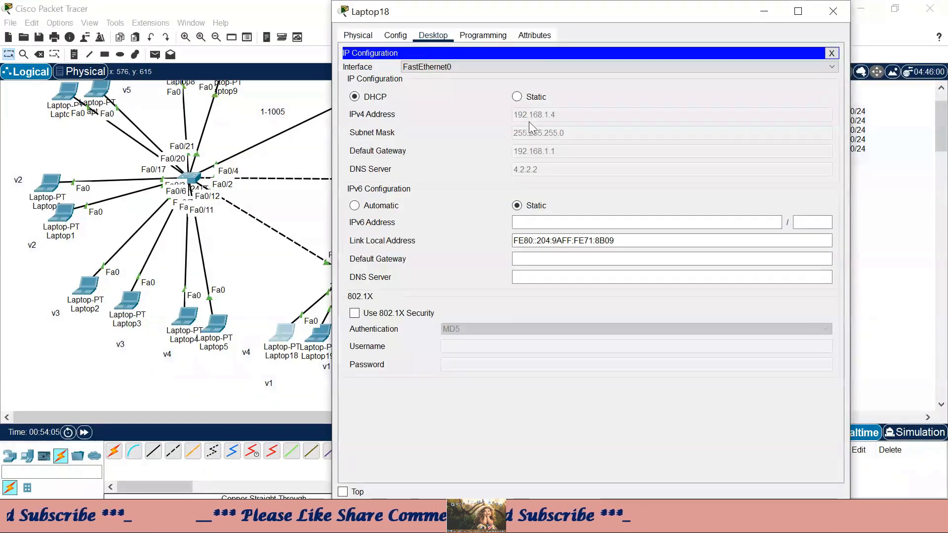
{"action": "left_click", "coordinate": [832, 53]}
{"action": "left_click", "coordinate": [698, 83]}
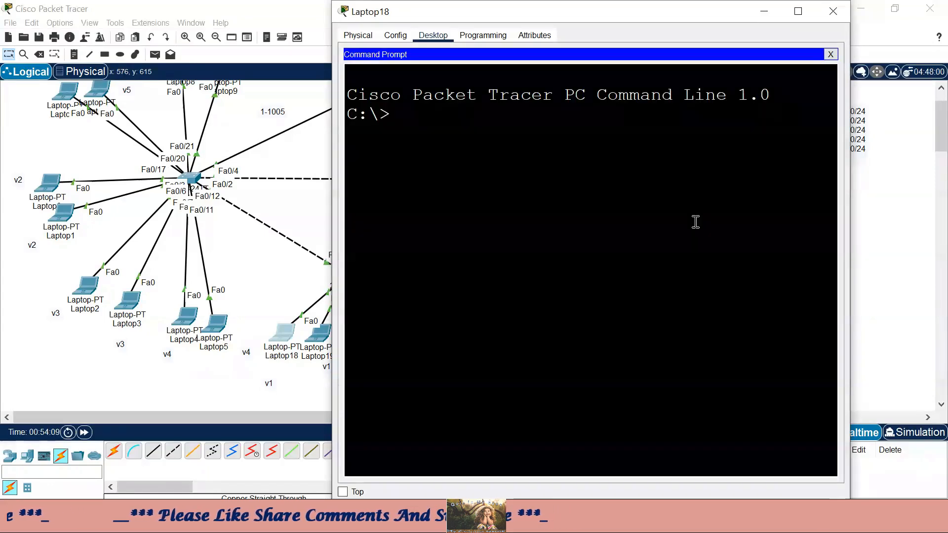
- From Laptop18's prompt, ping 192.168.5.2, 192.168.4.2 and 192.168.3.3
{"action": "type", "text": "ping 192"}
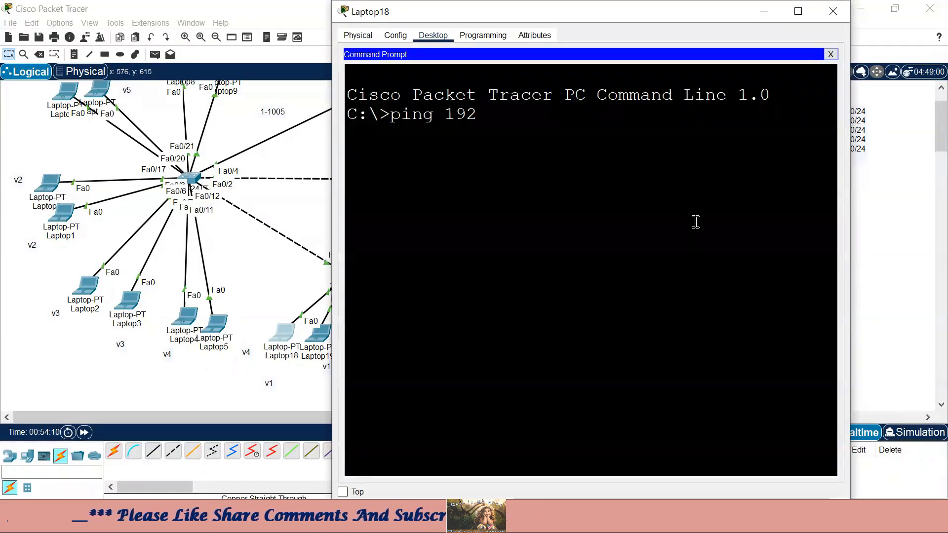
{"action": "type", "text": ".168."}
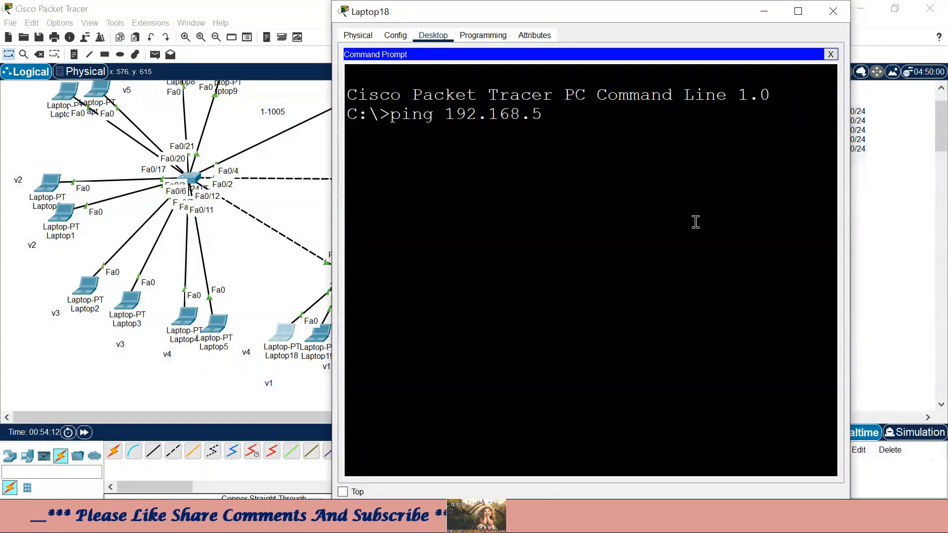
{"action": "type", "text": "5.2"}
{"action": "key", "text": "Return"}
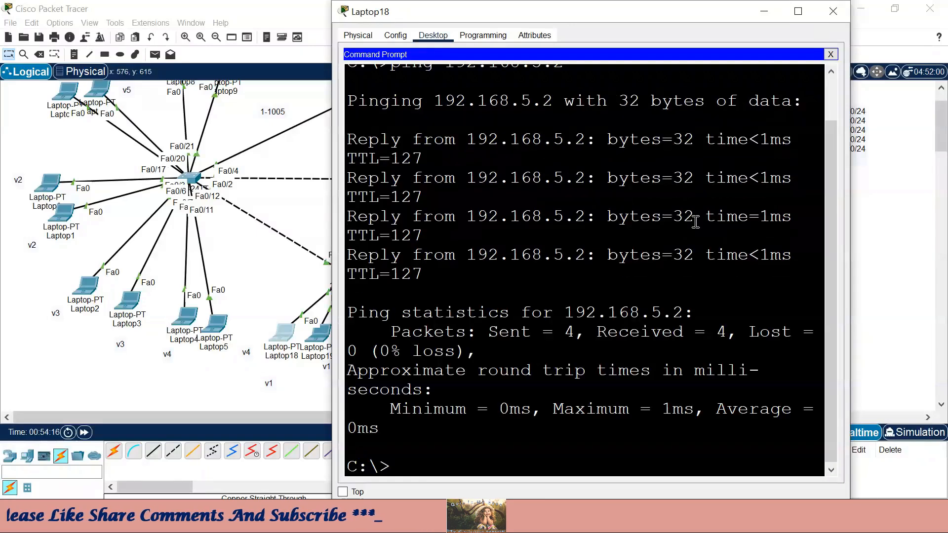
{"action": "key", "text": "Up"}
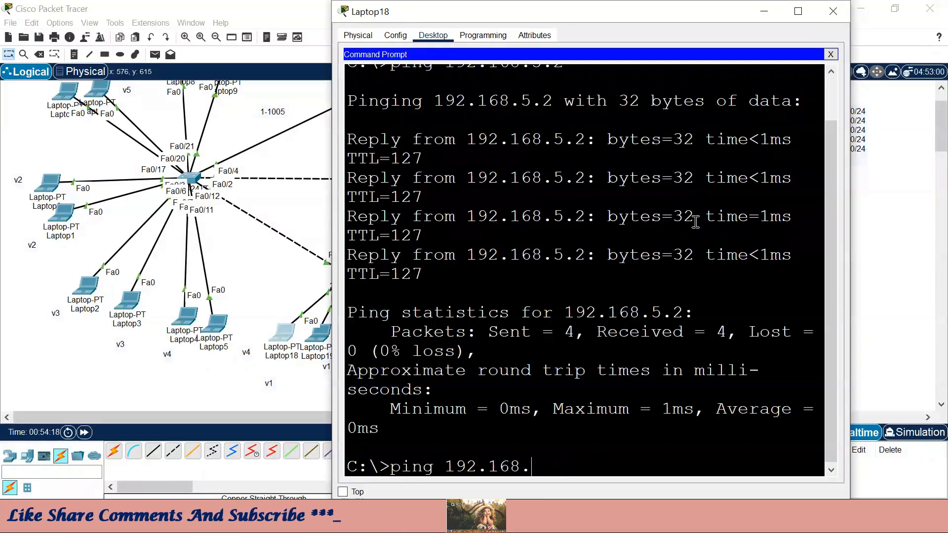
{"action": "type", "text": "4.2"}
{"action": "key", "text": "Return"}
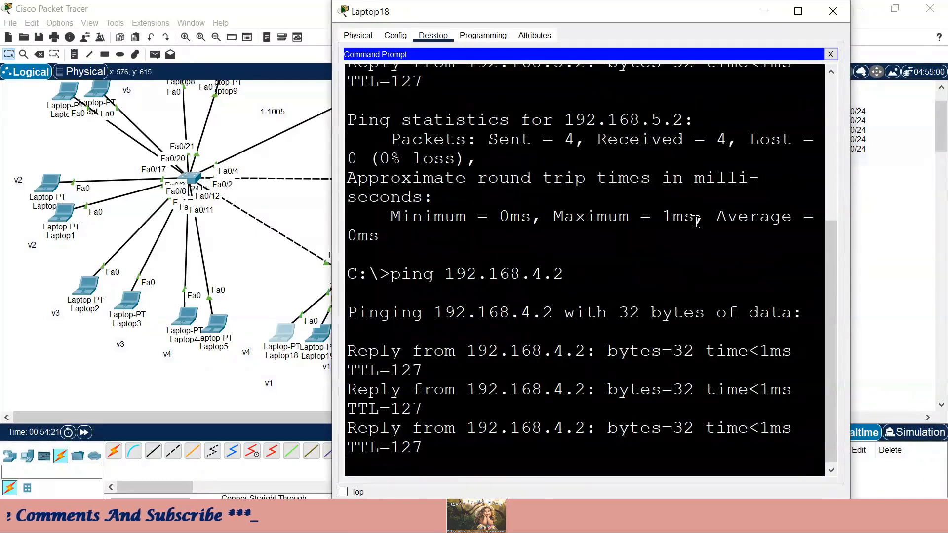
{"action": "key", "text": "Return"}
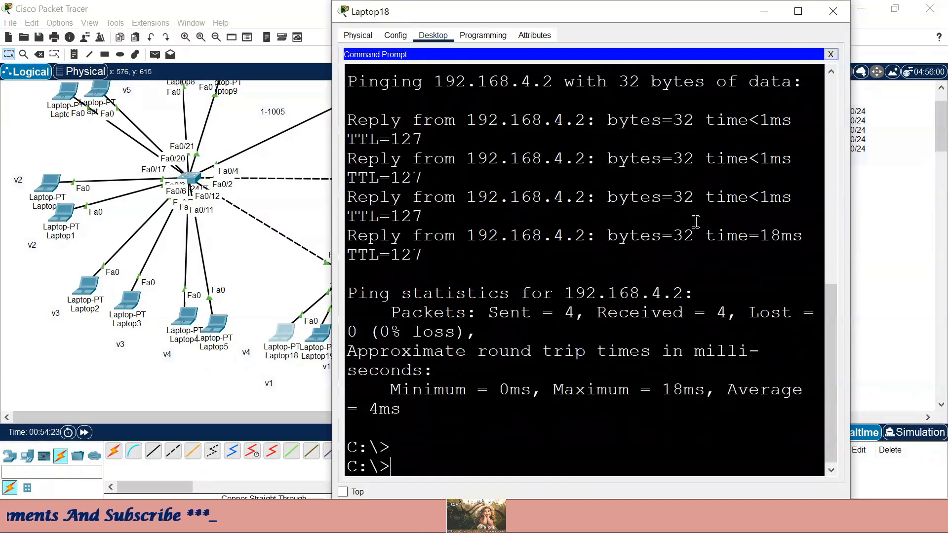
{"action": "key", "text": "Up"}
{"action": "key", "text": "BackSpace"}
{"action": "key", "text": "BackSpace"}
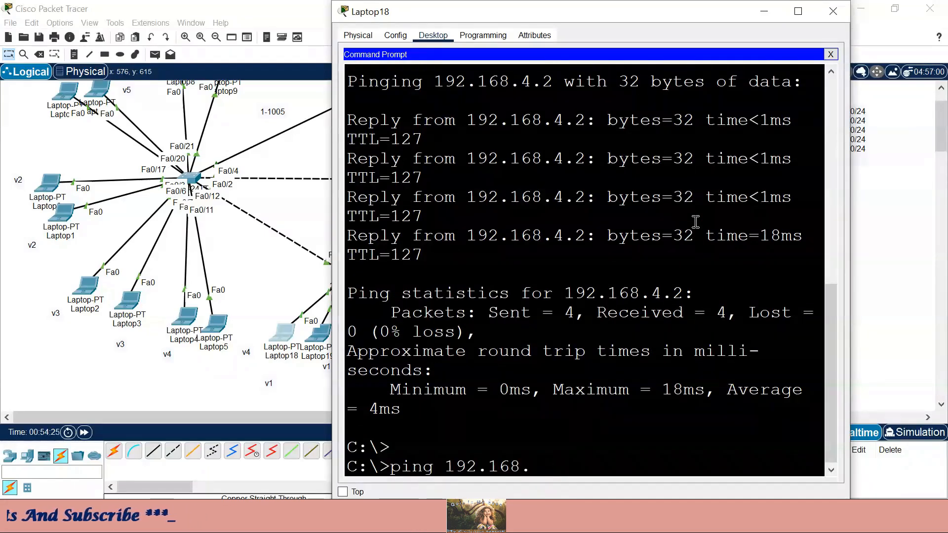
{"action": "type", "text": "3.3"}
{"action": "key", "text": "Return"}
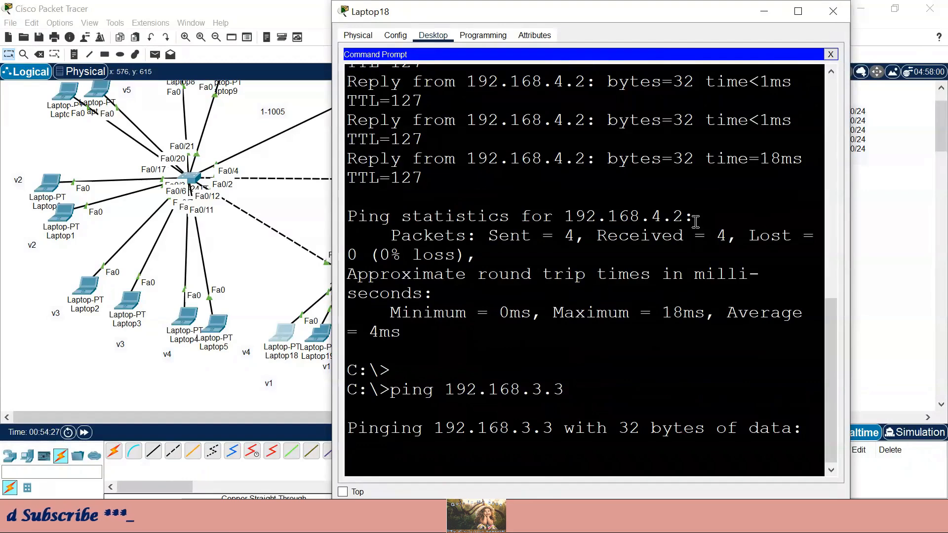
- With the prompt maximized, ping 192.168.2.2, then hide Laptop18's window
{"action": "left_click", "coordinate": [798, 11]}
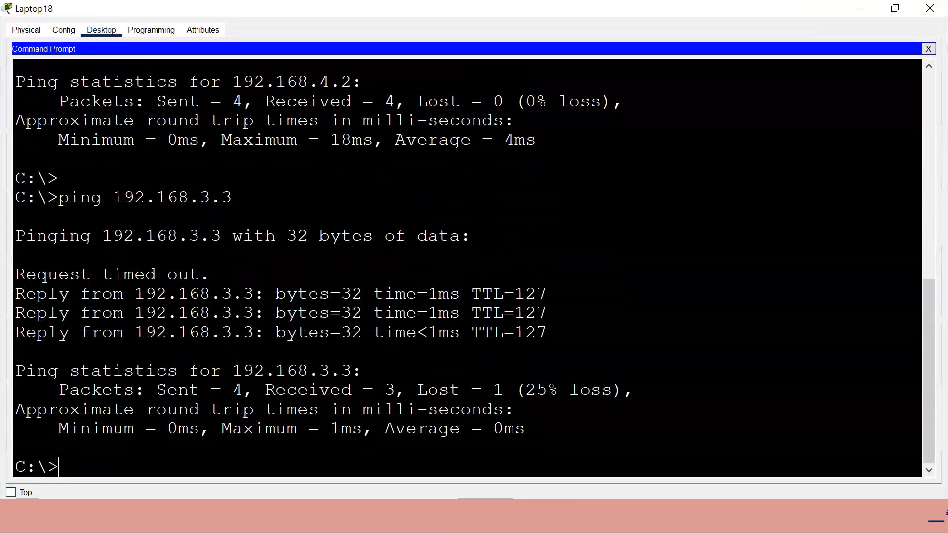
{"action": "key", "text": "Up"}
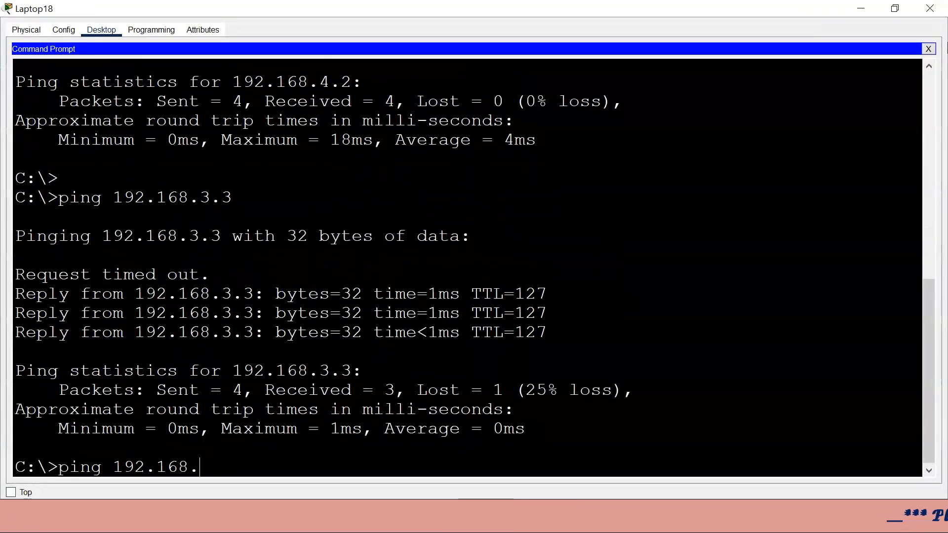
{"action": "type", "text": "2.2"}
{"action": "key", "text": "Return"}
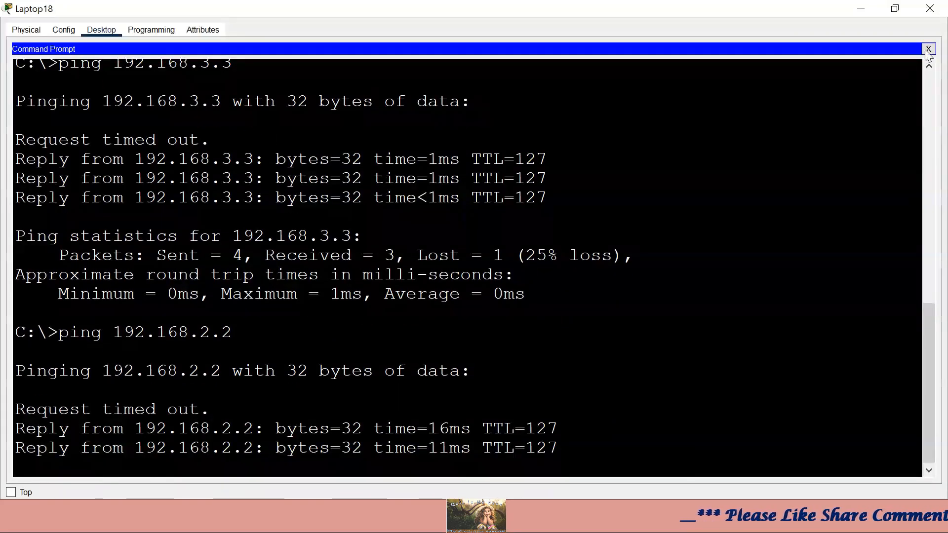
{"action": "left_click", "coordinate": [851, 9]}
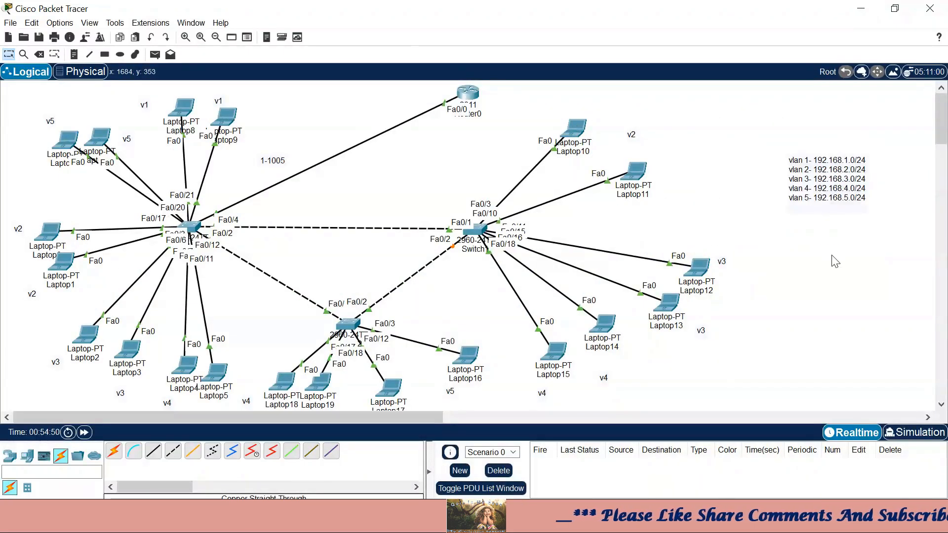
- Move the VLAN address note toward mid-canvas and place a 2811 router at upper right
{"action": "left_click_drag", "start_coordinate": [827, 181], "coordinate": [514, 196]}
{"action": "left_click_drag", "start_coordinate": [402, 192], "coordinate": [375, 192]}
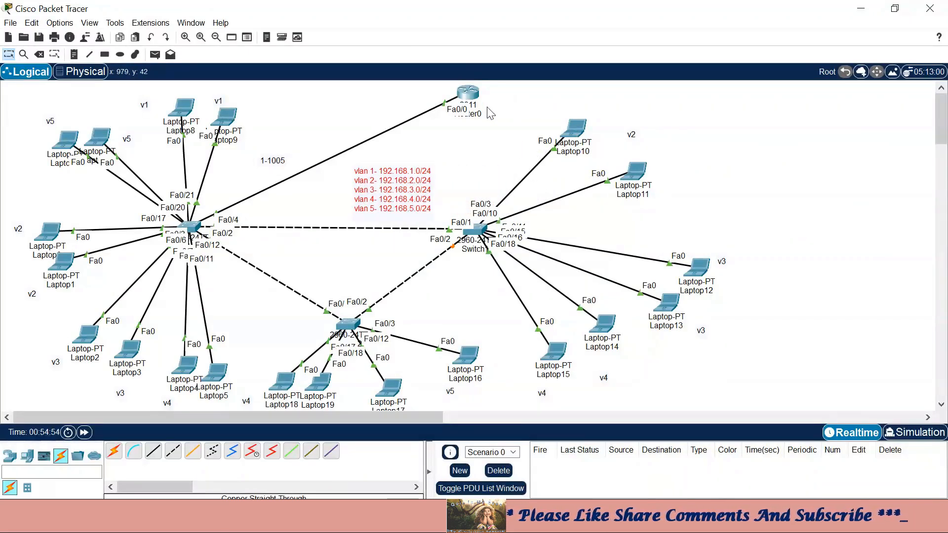
{"action": "left_click", "coordinate": [9, 455]}
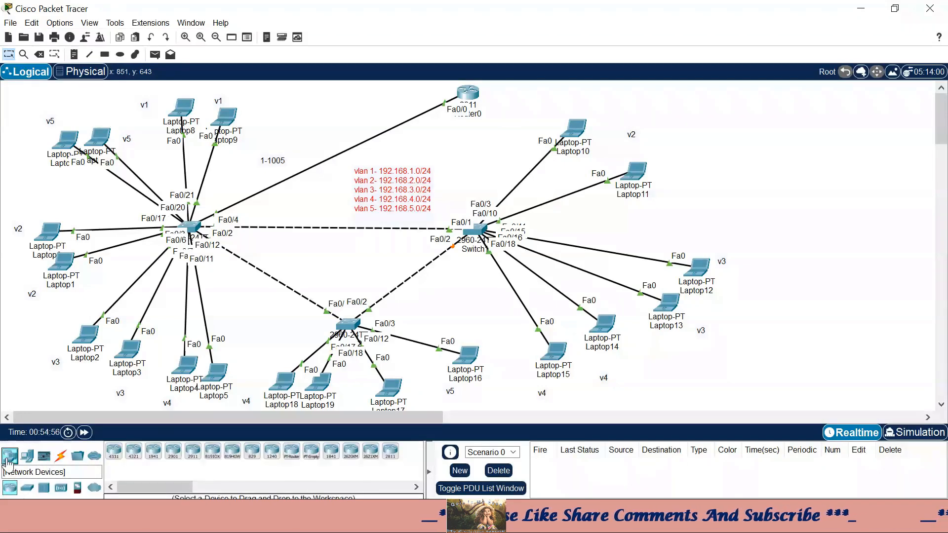
{"action": "left_click", "coordinate": [390, 450]}
{"action": "left_click", "coordinate": [779, 103]}
{"action": "left_click", "coordinate": [773, 106]}
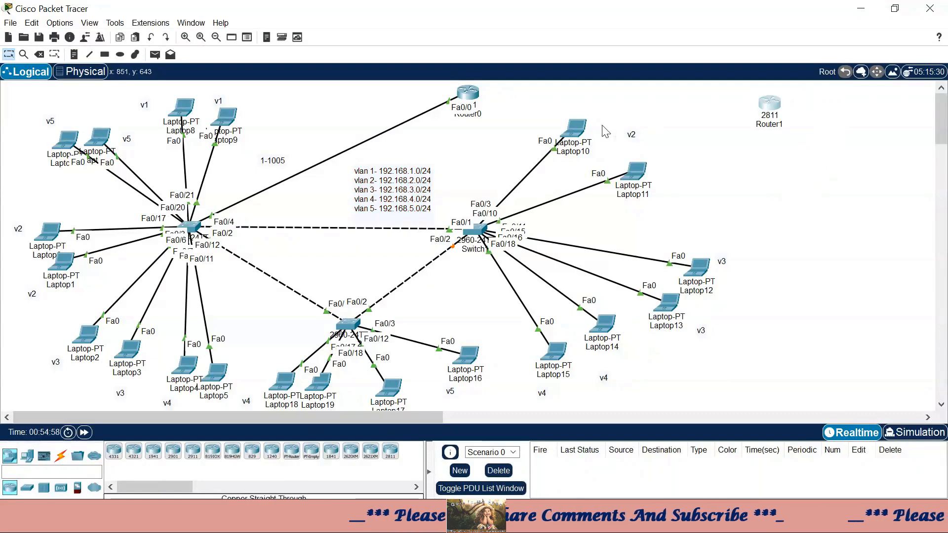
{"action": "left_click", "coordinate": [769, 104]}
{"action": "left_click", "coordinate": [833, 8]}
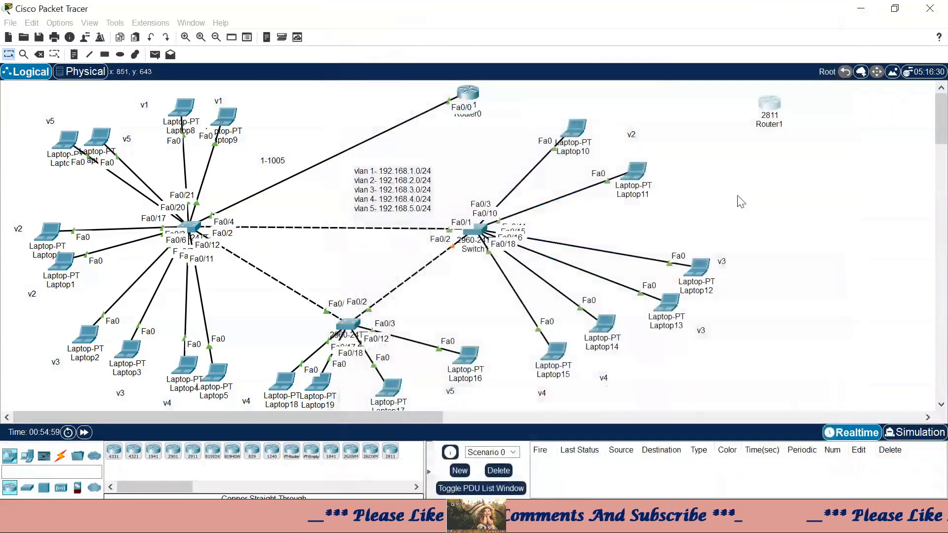
- Cable Router0 Fa0/1 to Router1 Fa0/0 with the Automatic cable, nudging Router1 up-right
{"action": "left_click", "coordinate": [60, 455]}
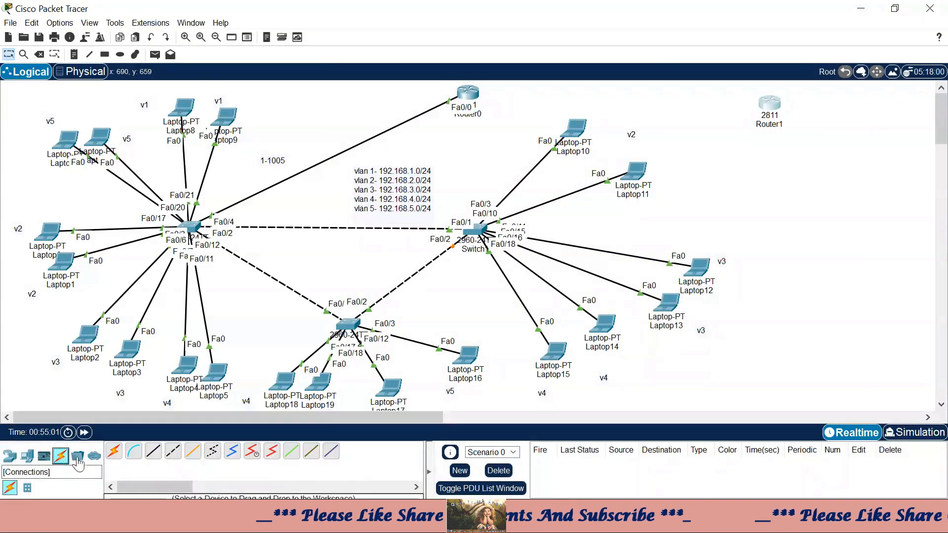
{"action": "left_click", "coordinate": [114, 451]}
{"action": "left_click", "coordinate": [471, 93]}
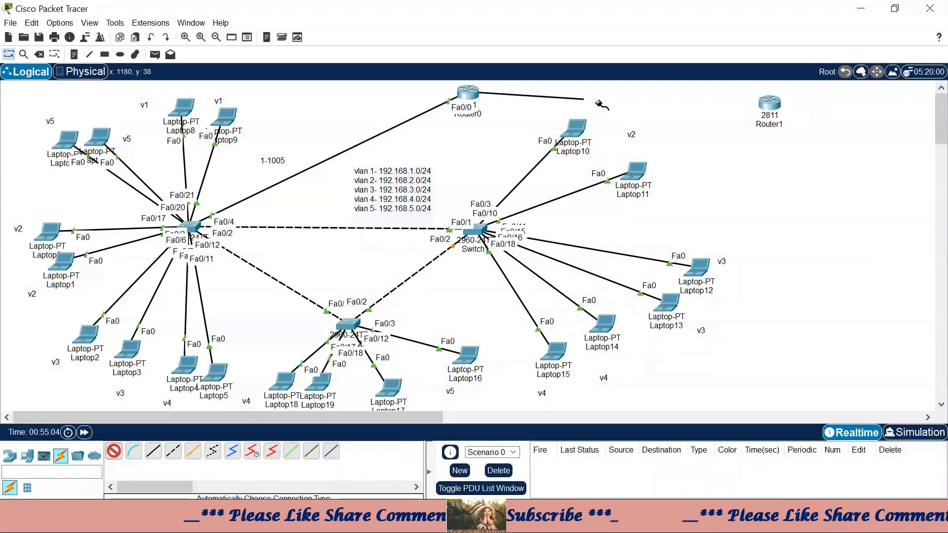
{"action": "left_click", "coordinate": [771, 109]}
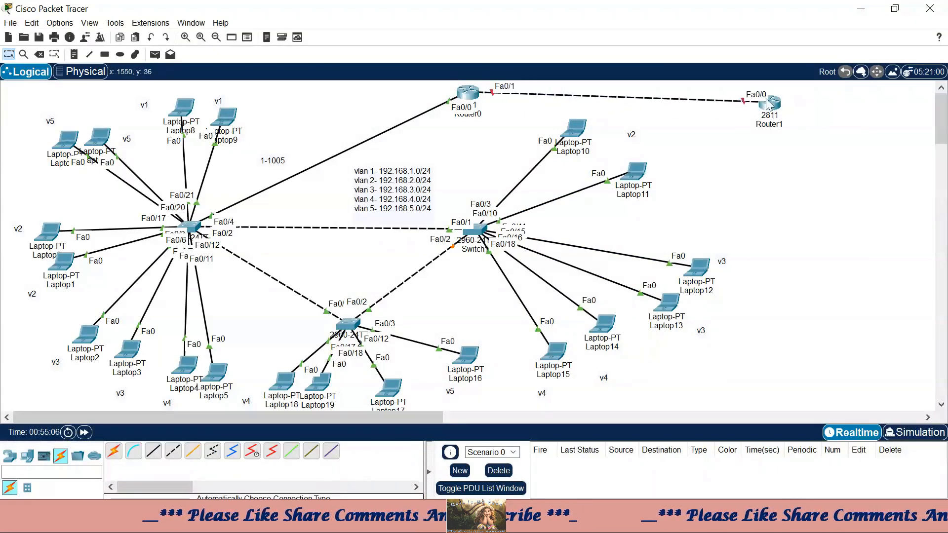
{"action": "left_click_drag", "start_coordinate": [773, 105], "coordinate": [804, 96]}
{"action": "left_click_drag", "start_coordinate": [605, 85], "coordinate": [639, 110]}
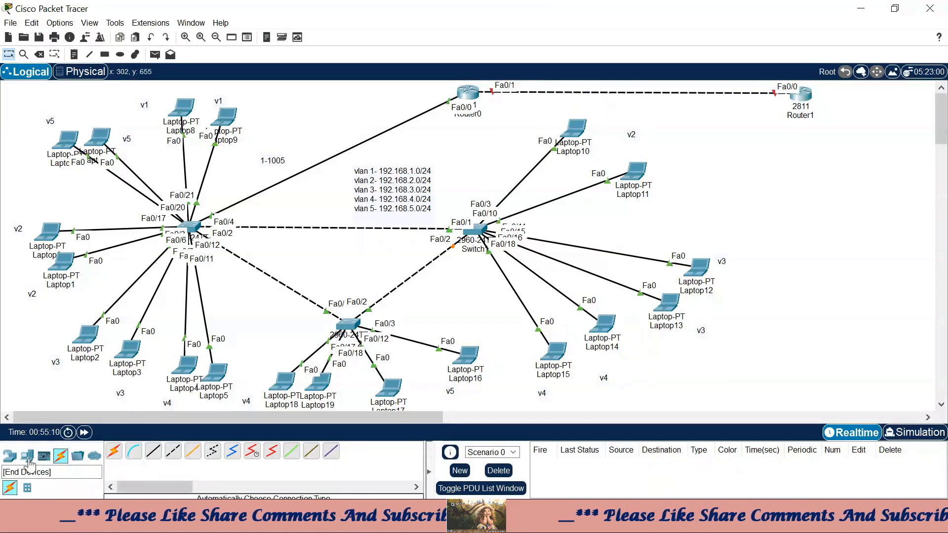
- Marquee-select the laptops, switches and VLAN labels, and slightly reposition the VLAN address note
{"action": "left_click", "coordinate": [27, 455]}
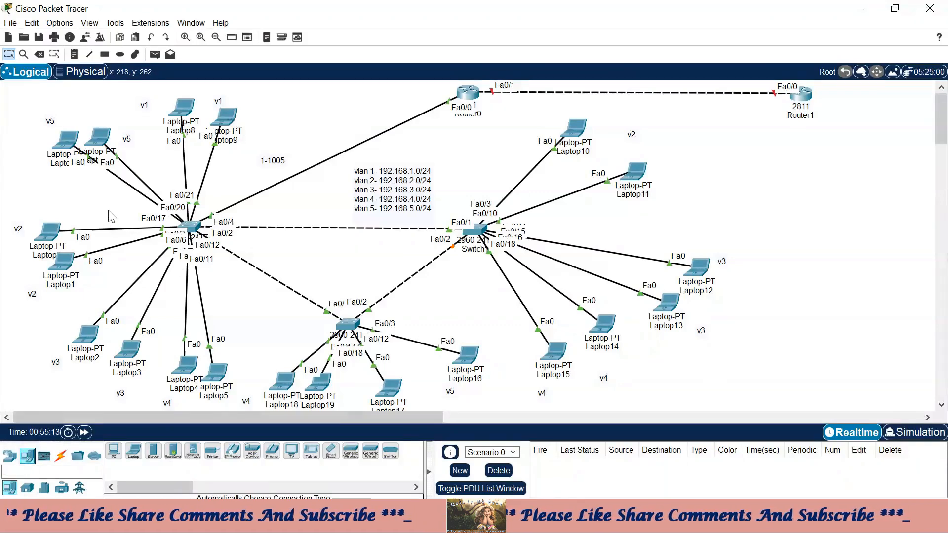
{"action": "left_click_drag", "start_coordinate": [108, 211], "coordinate": [558, 379]}
{"action": "left_click_drag", "start_coordinate": [782, 188], "coordinate": [935, 291]}
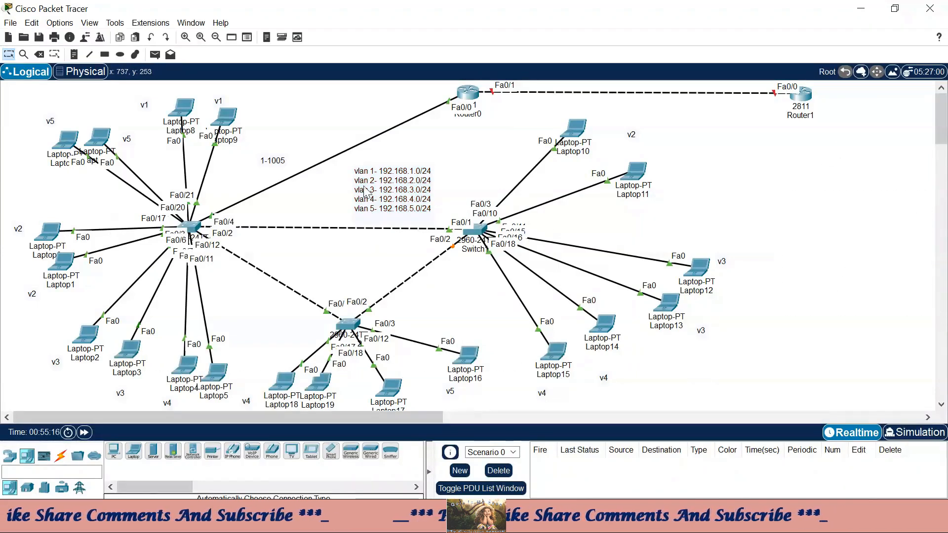
{"action": "left_click_drag", "start_coordinate": [892, 162], "coordinate": [931, 296]}
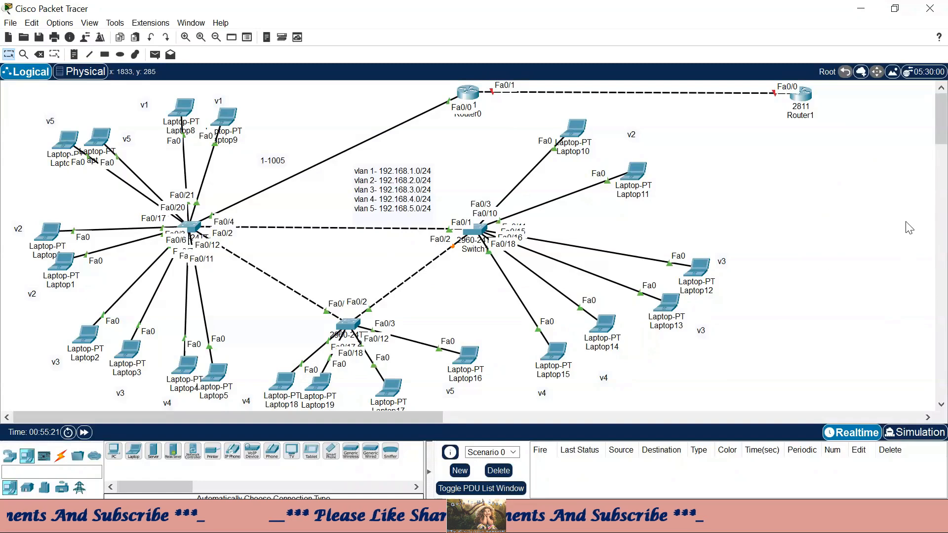
{"action": "mouse_move", "coordinate": [403, 194]}
{"action": "left_mouse_down"}
{"action": "mouse_move", "coordinate": [747, 205]}
{"action": "mouse_move", "coordinate": [403, 190]}
{"action": "left_mouse_up"}
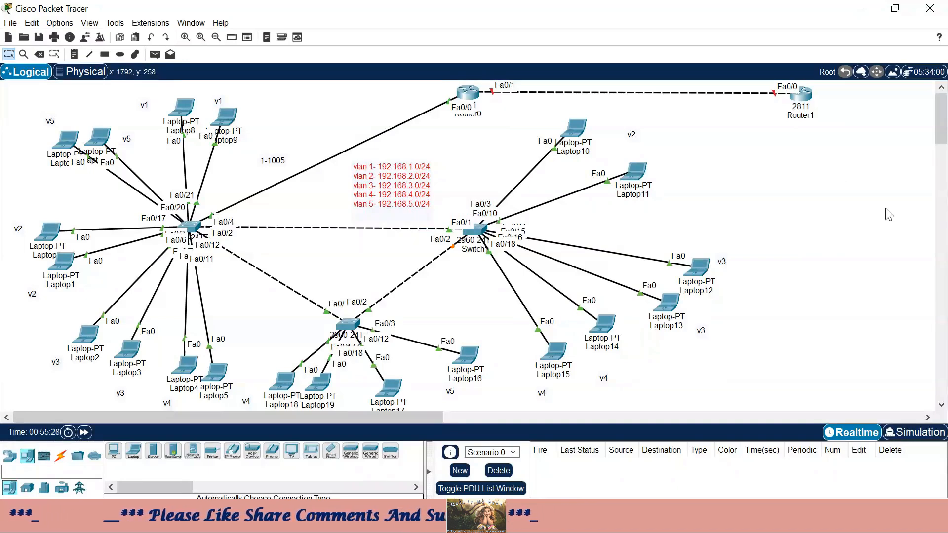
{"action": "left_click_drag", "start_coordinate": [80, 206], "coordinate": [612, 400]}
{"action": "left_click_drag", "start_coordinate": [790, 167], "coordinate": [938, 291]}
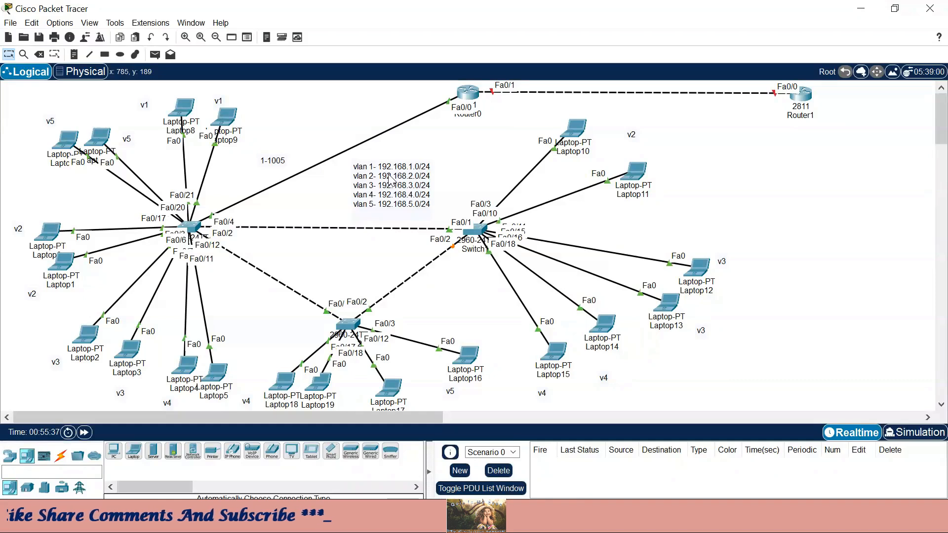
{"action": "left_click_drag", "start_coordinate": [823, 161], "coordinate": [946, 281]}
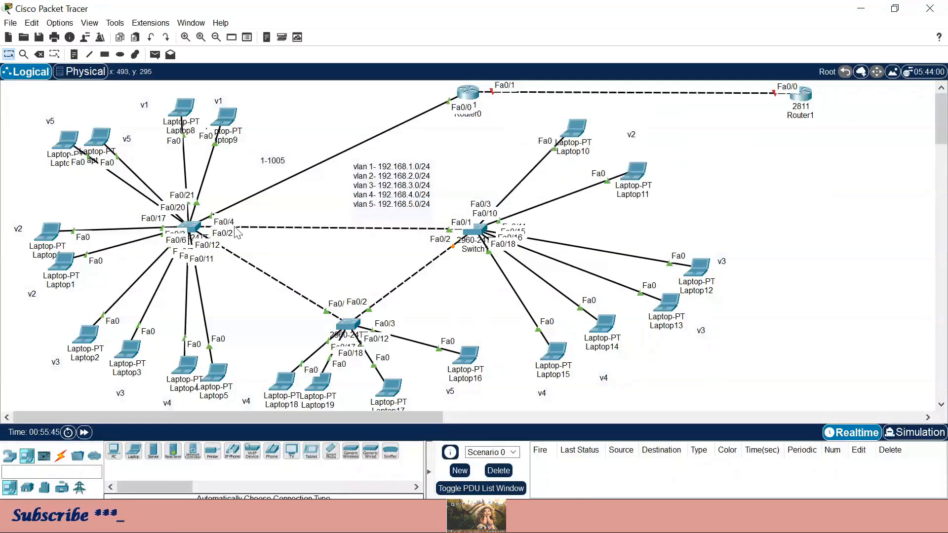
{"action": "left_click_drag", "start_coordinate": [850, 233], "coordinate": [941, 333]}
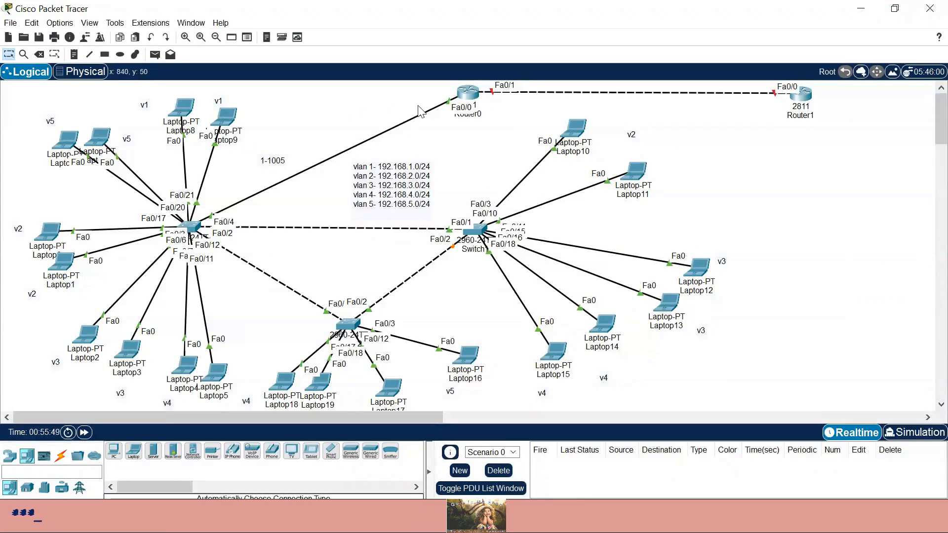
- Select Router0 and Router1, then move the VLAN note up beside Router0's link
{"action": "left_click_drag", "start_coordinate": [411, 91], "coordinate": [508, 149]}
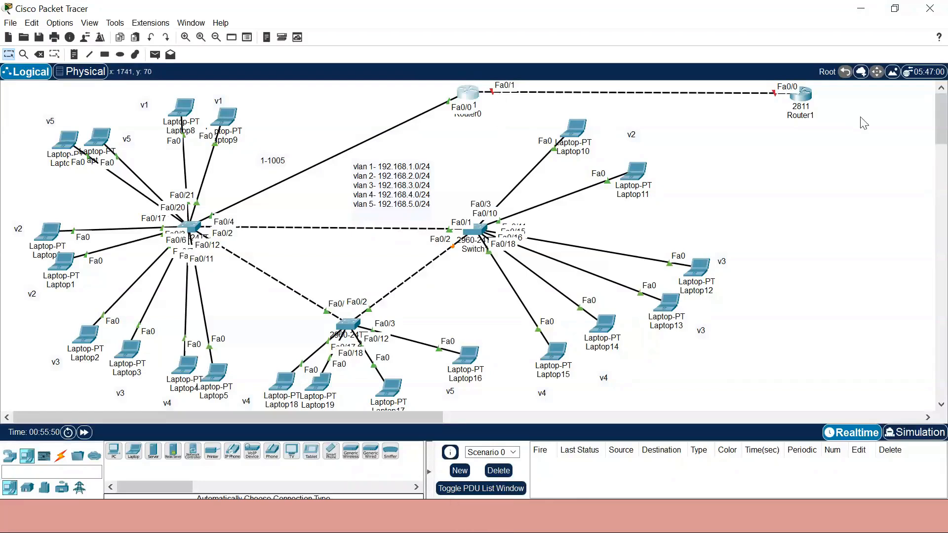
{"action": "left_click_drag", "start_coordinate": [850, 150], "coordinate": [773, 85]}
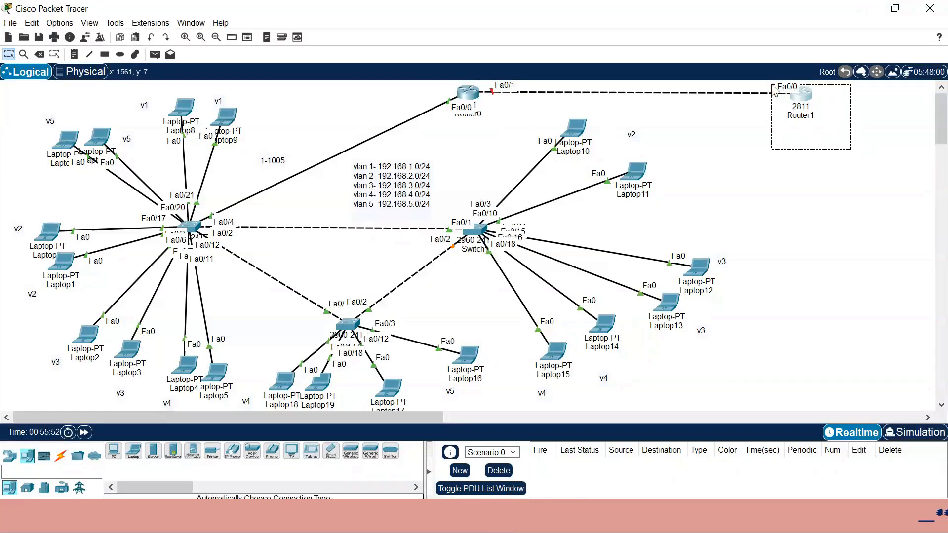
{"action": "left_click", "coordinate": [503, 109]}
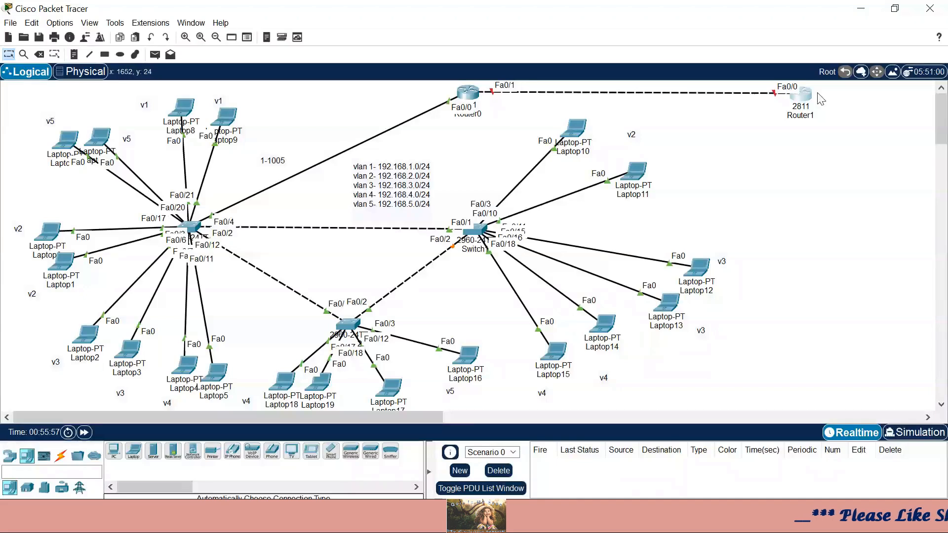
{"action": "left_click_drag", "start_coordinate": [834, 93], "coordinate": [769, 116]}
{"action": "left_click_drag", "start_coordinate": [401, 202], "coordinate": [425, 177]}
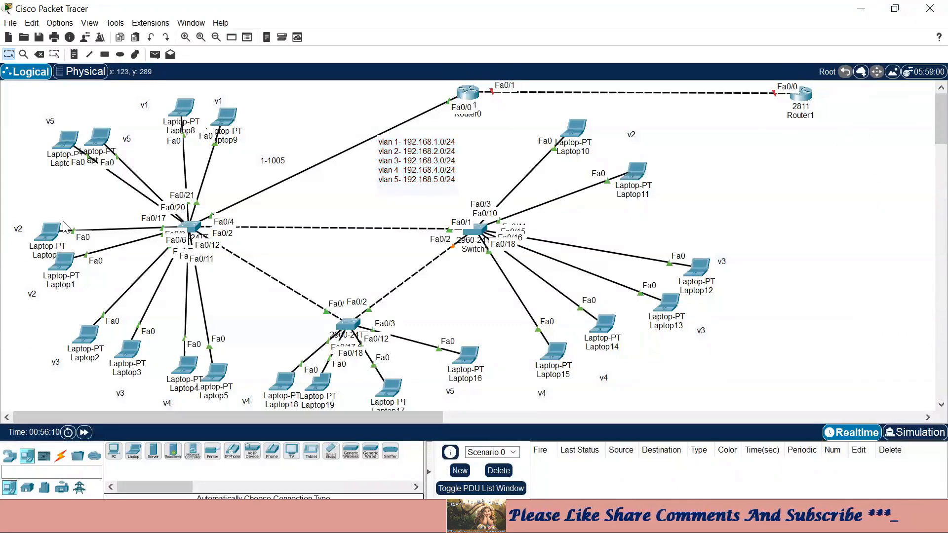
{"action": "left_click_drag", "start_coordinate": [9, 163], "coordinate": [694, 390]}
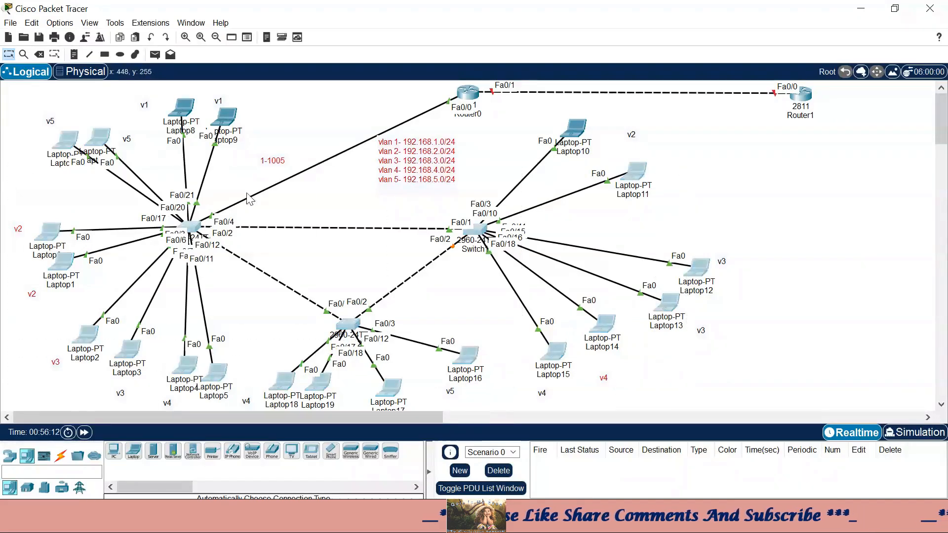